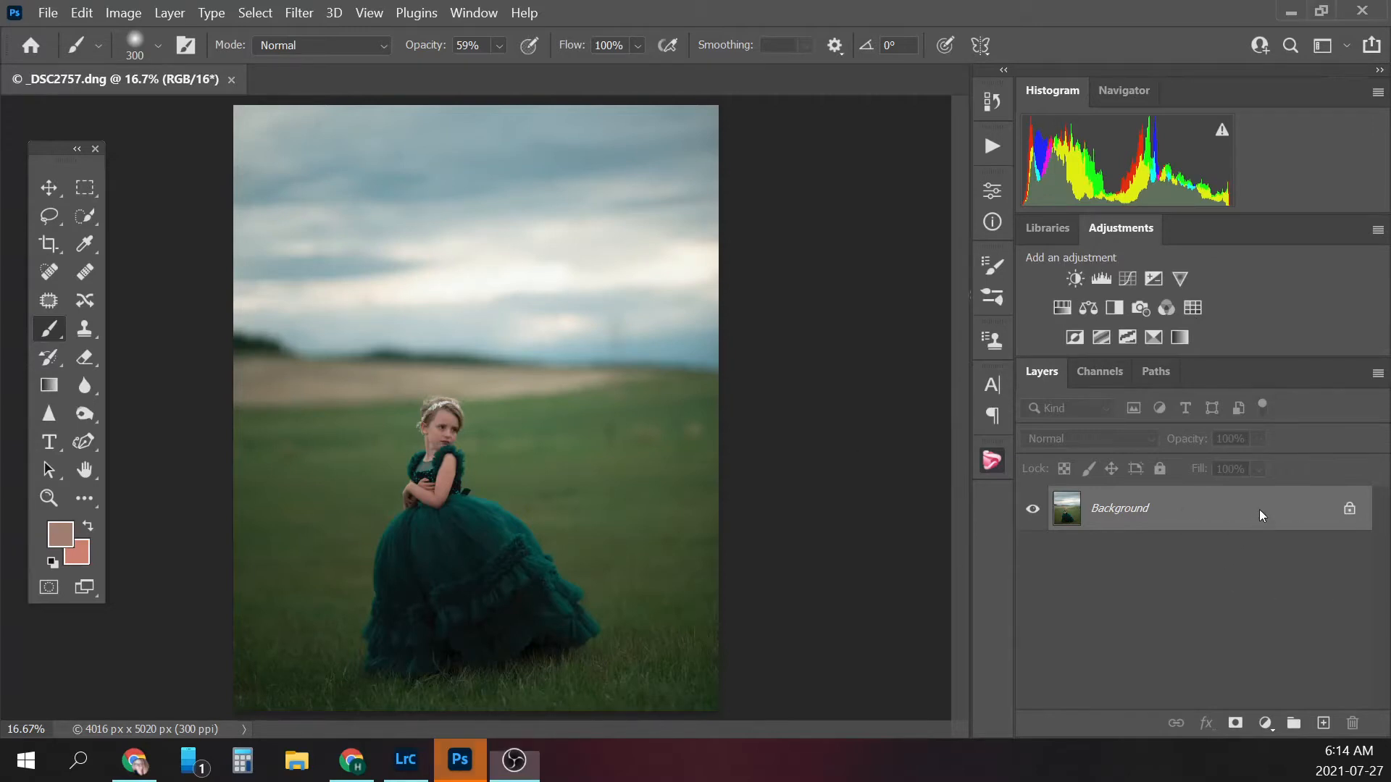
- Duplicate the Background layer and activate the Spot Healing Brush
mouse_move(1259, 510)
mouse_down()
mouse_move(1261, 609)
mouse_move(1324, 722)
mouse_up()
key(j)
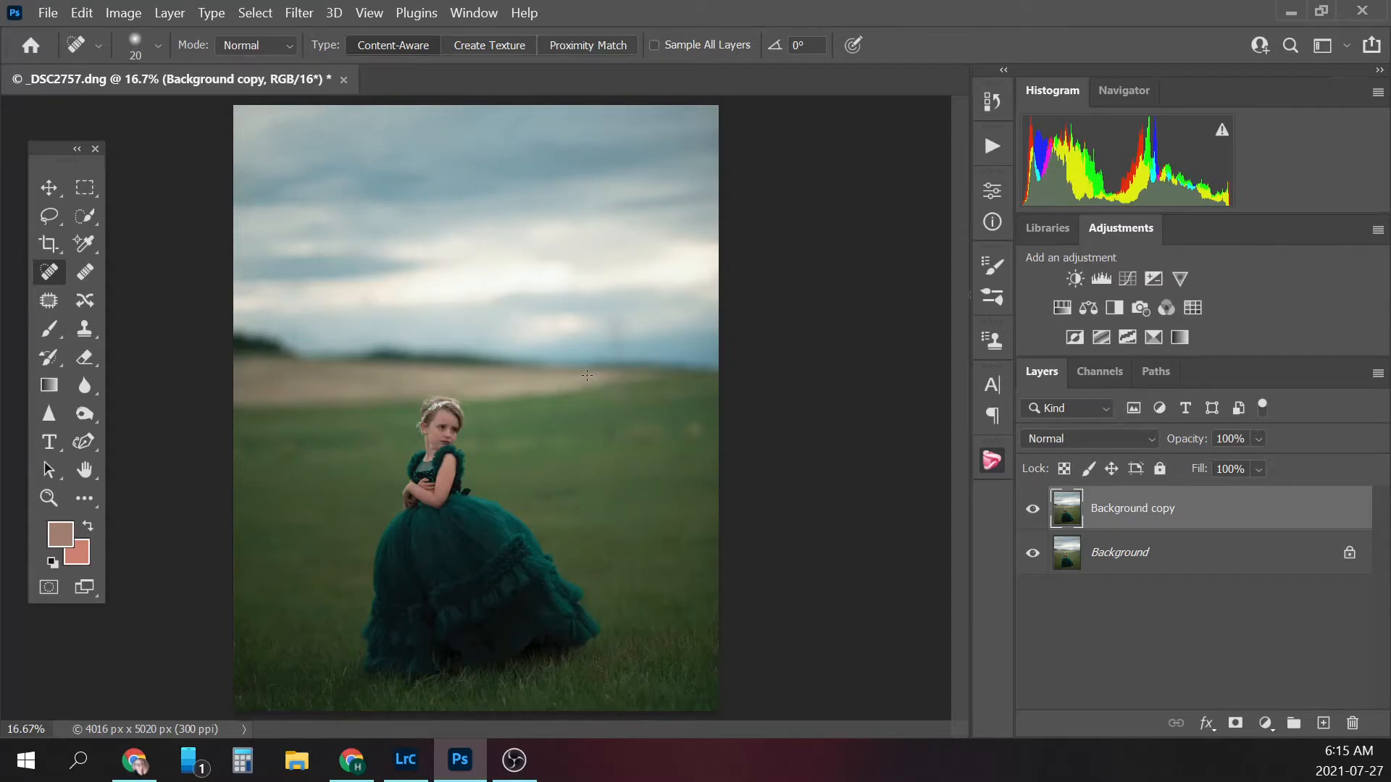
- Heal the dark spots in the field and the faint pole above the horizon beside the girl, using a 175 px brush
key(ctrl+plus)
key(ctrl+plus)
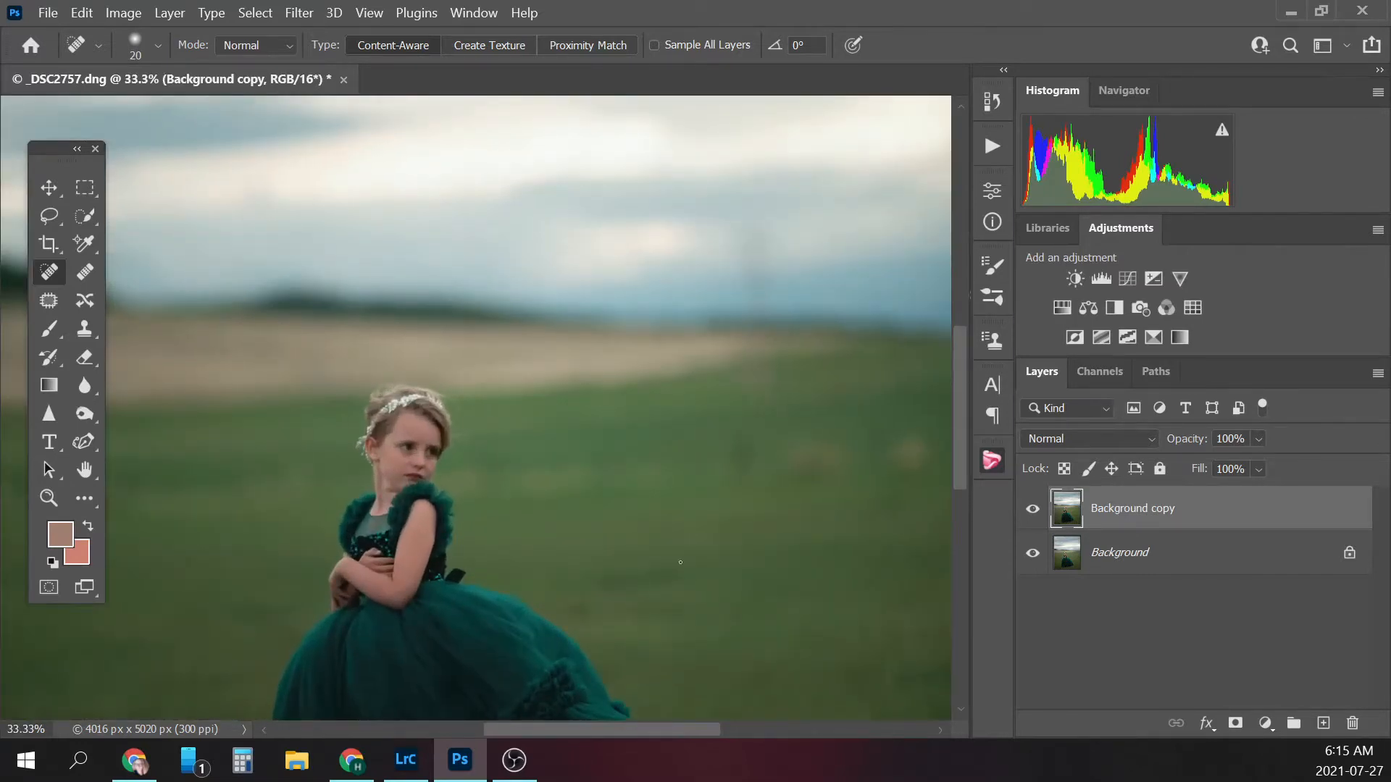
drag(952, 389, 954, 502)
drag(666, 728, 711, 729)
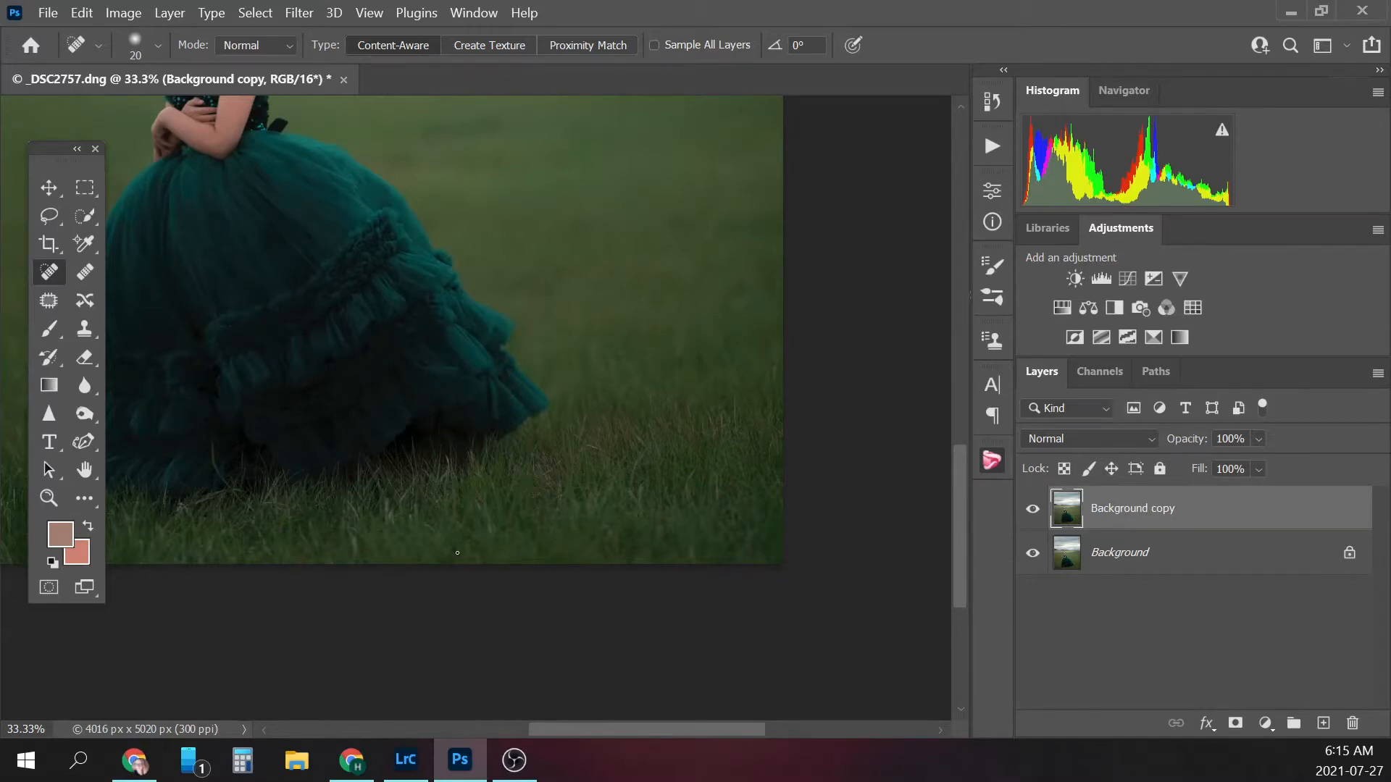
drag(752, 728, 662, 729)
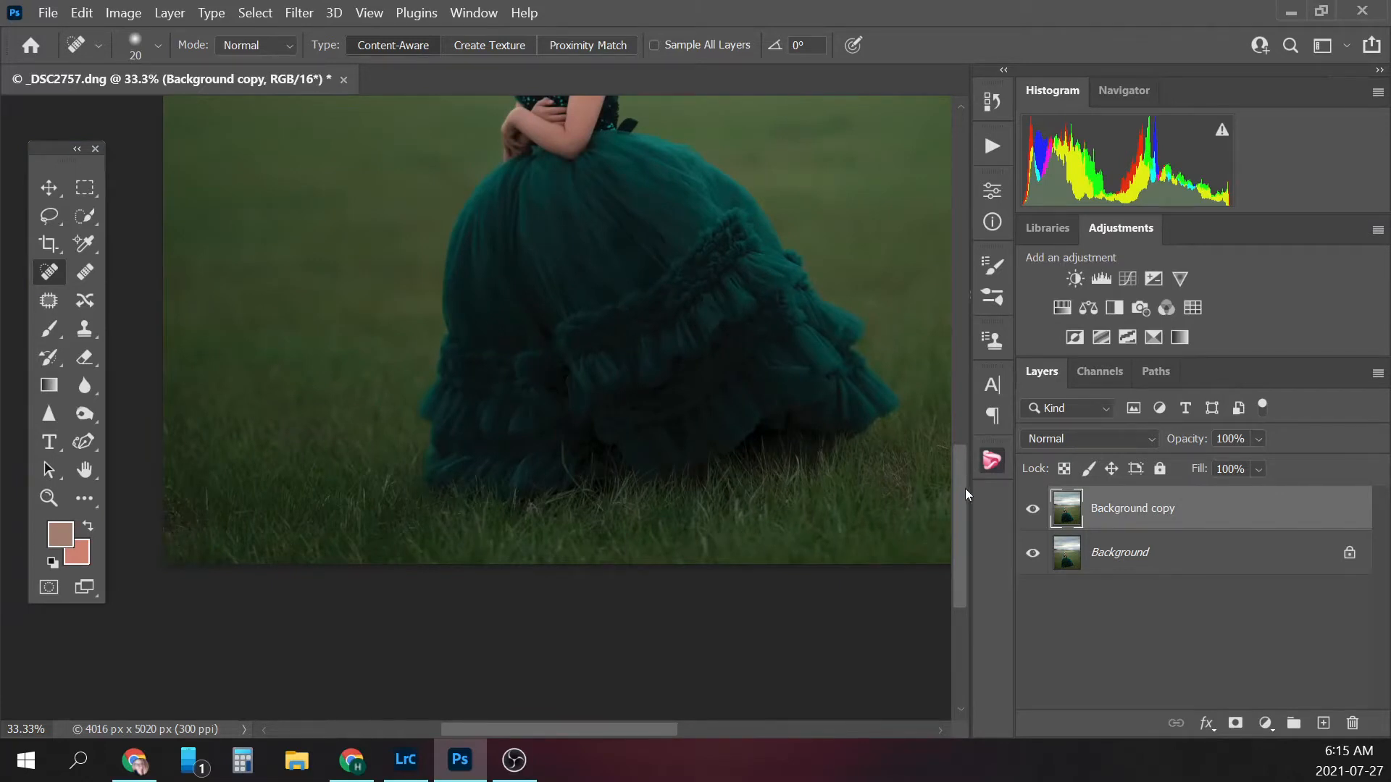
drag(964, 488, 961, 341)
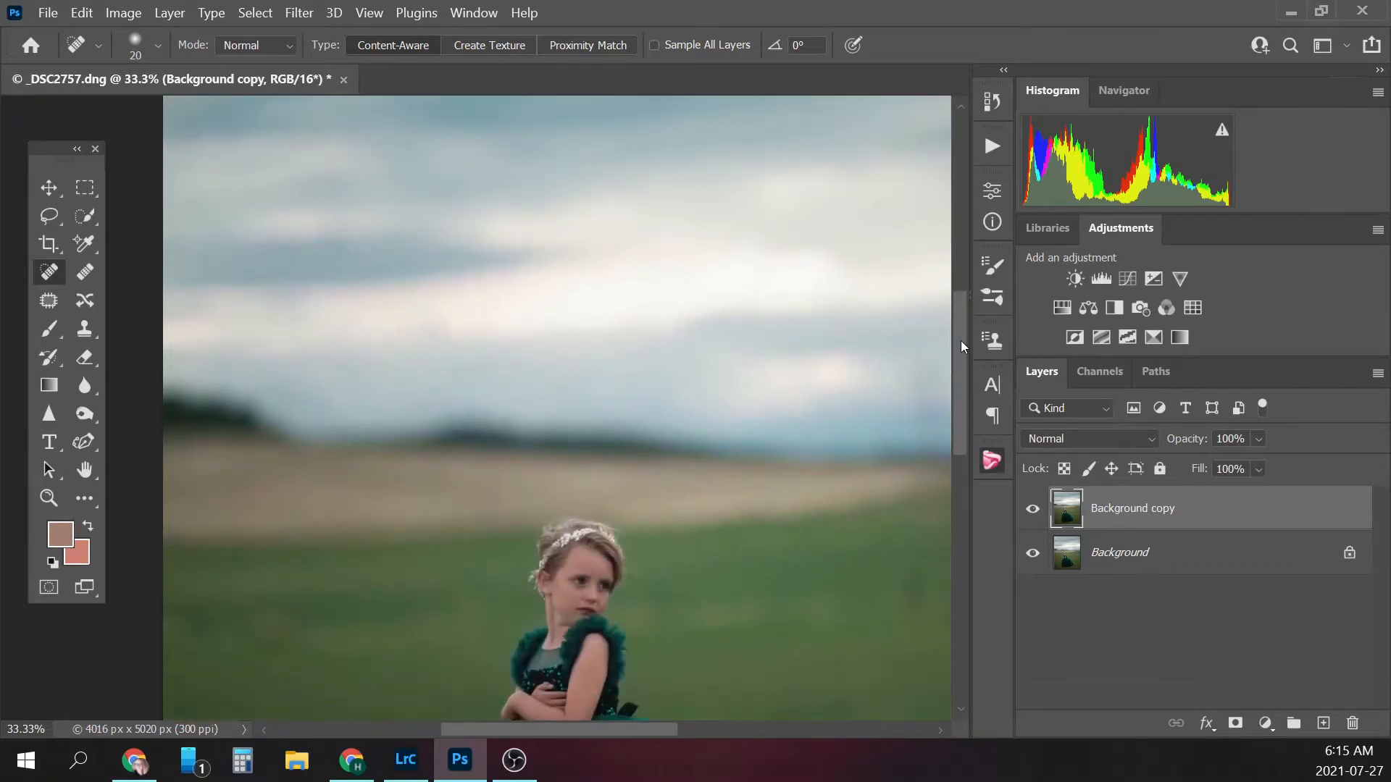
drag(597, 725, 670, 716)
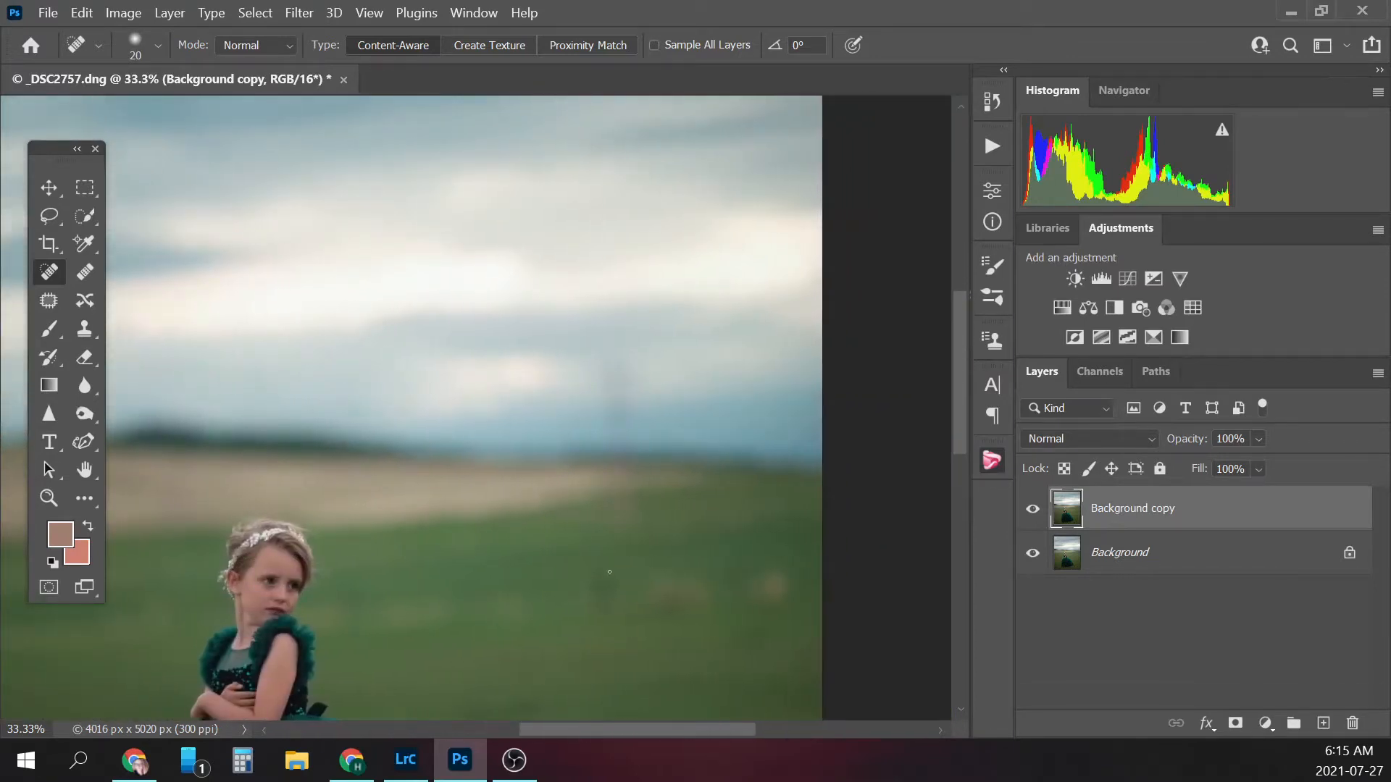
key(bracketright)
key(bracketright)
key(bracketright)
key(bracketright)
key(bracketright)
key(bracketright)
key(bracketright)
key(bracketright)
key(bracketright)
key(bracketright)
key(bracketright)
mouse_move(605, 565)
mouse_down()
mouse_move(602, 609)
mouse_move(615, 619)
mouse_up()
drag(617, 509, 630, 507)
mouse_move(607, 481)
mouse_down()
mouse_move(635, 466)
mouse_move(632, 432)
mouse_move(639, 459)
mouse_move(616, 447)
mouse_move(603, 357)
mouse_move(624, 387)
mouse_up()
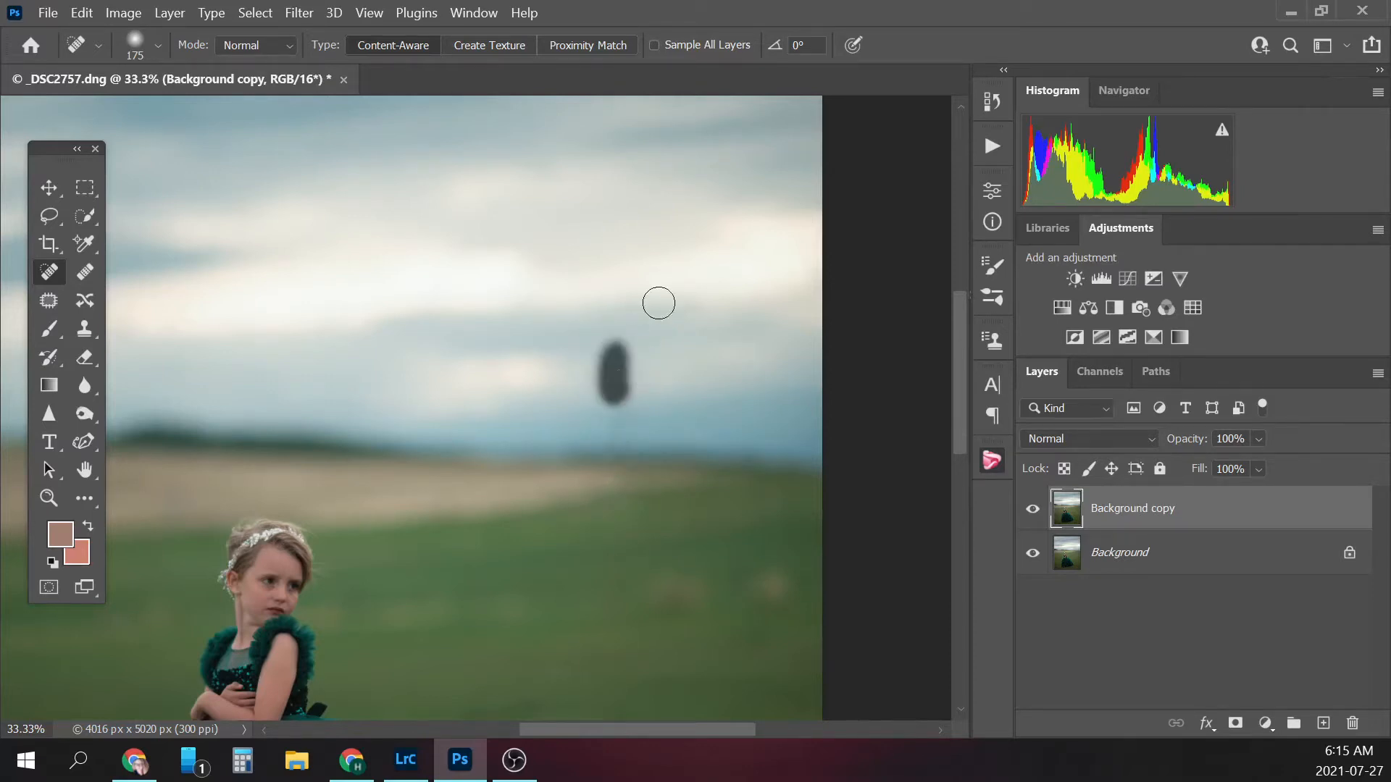
- Patch the remaining faint pole in the sky above the horizon with clean neighbouring sky using the Patch tool
click(49, 301)
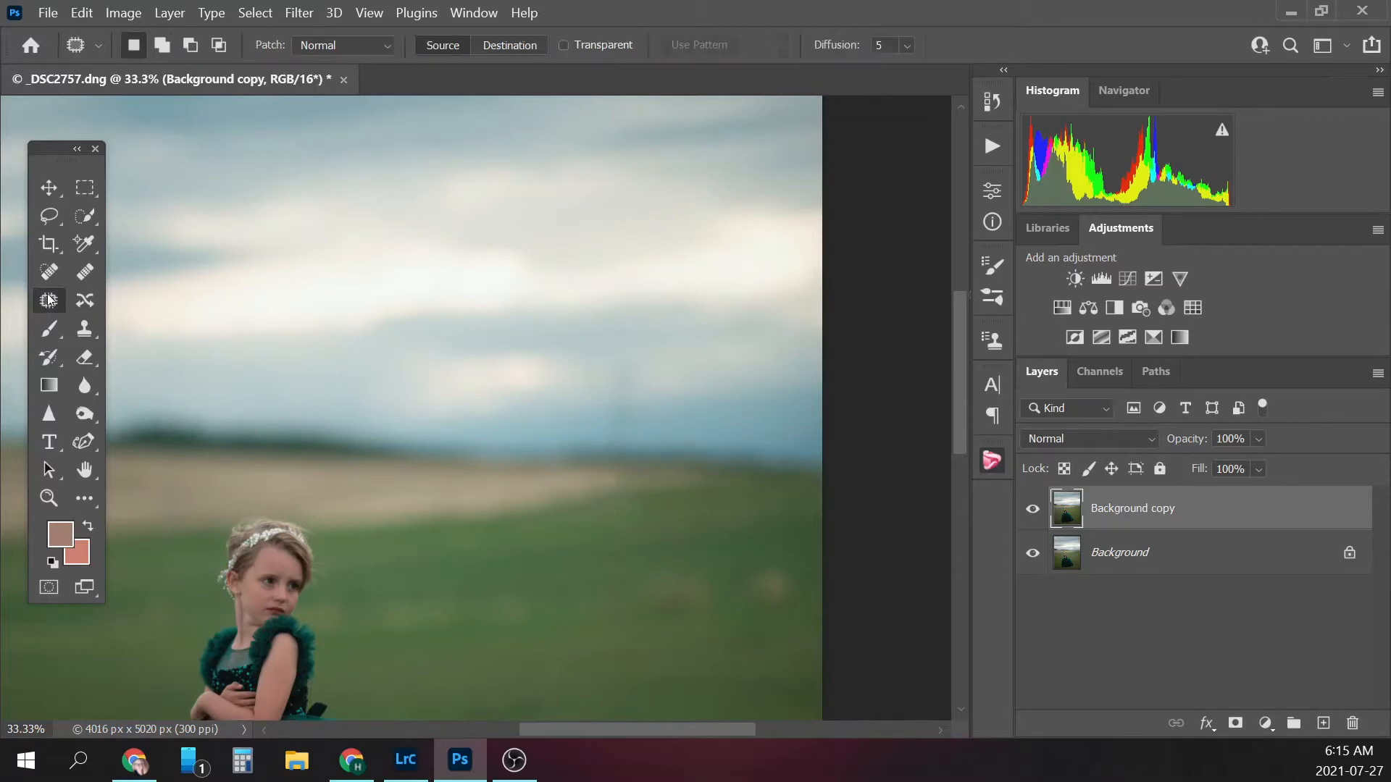
drag(646, 443, 637, 362)
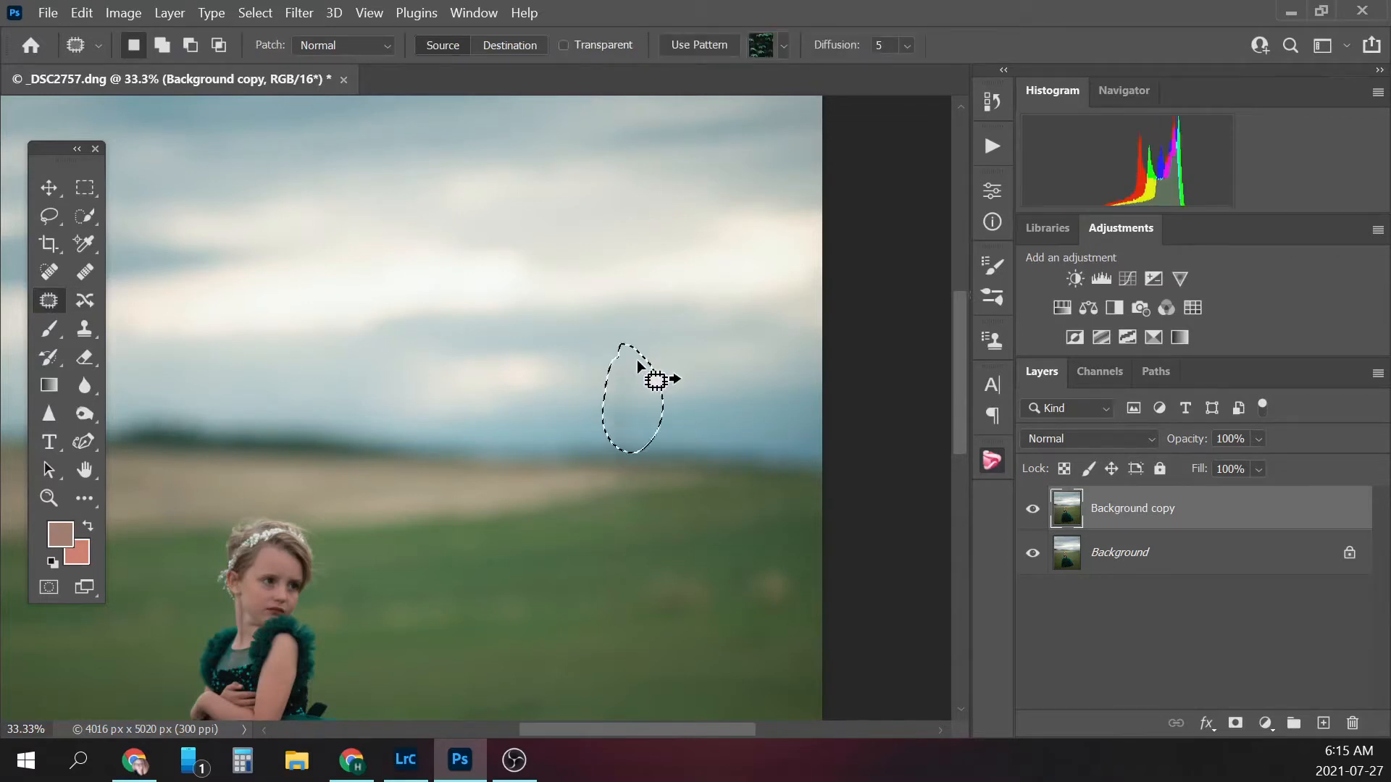
click(706, 380)
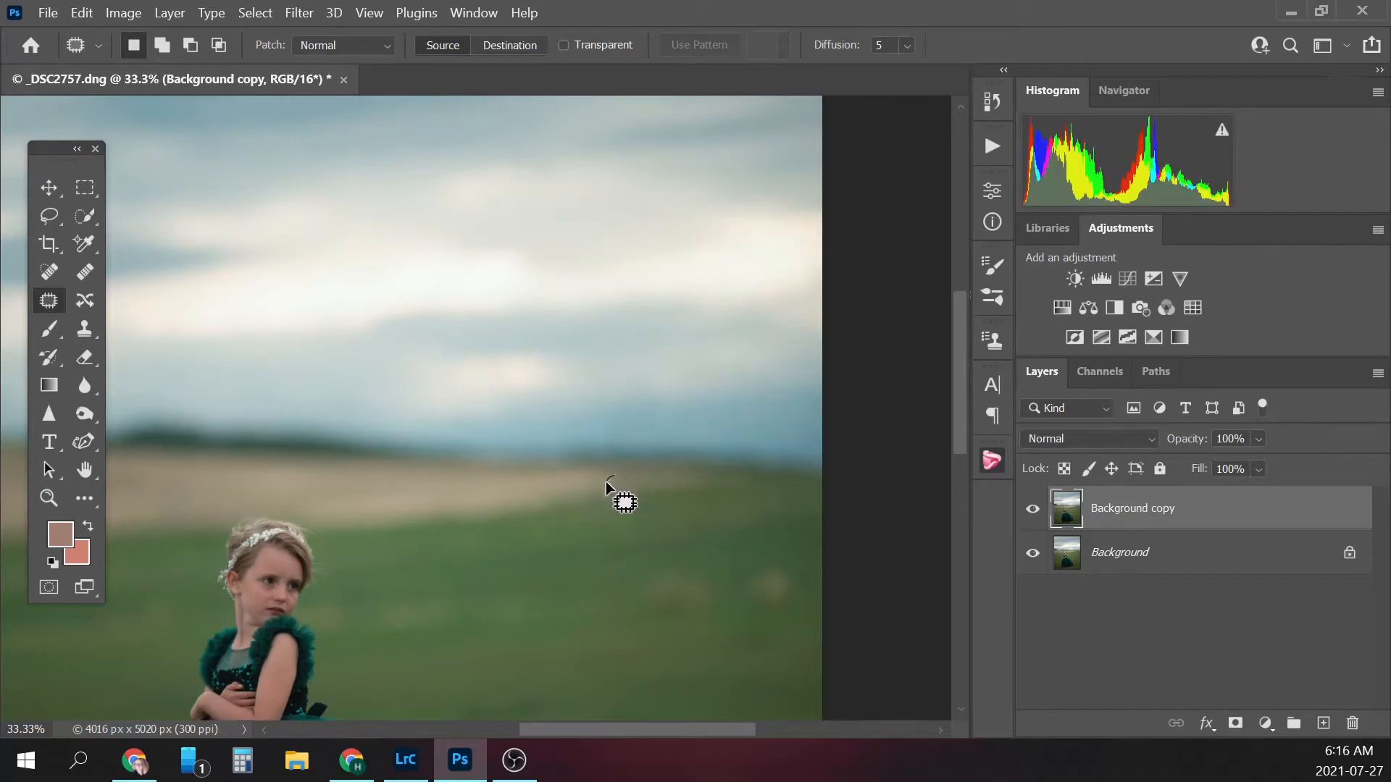
- Patch the distracting marks along the horizon and the pale blotches in the upper field beside the girl
mouse_move(607, 481)
mouse_down()
mouse_move(649, 509)
mouse_move(610, 469)
mouse_move(631, 493)
mouse_move(575, 490)
mouse_up()
click(633, 497)
drag(688, 497, 698, 499)
drag(674, 564, 591, 666)
mouse_move(771, 558)
mouse_down()
mouse_move(785, 610)
mouse_move(772, 560)
mouse_up()
drag(760, 594, 727, 652)
- Patch the uneven spots in the grass further down the field beside the girl and clear the selection
drag(958, 428, 957, 482)
drag(612, 367, 607, 371)
mouse_move(611, 271)
mouse_down()
mouse_move(592, 280)
mouse_move(610, 271)
mouse_up()
click(478, 509)
mouse_move(380, 376)
mouse_down()
mouse_move(469, 436)
mouse_move(384, 374)
mouse_up()
mouse_move(493, 398)
mouse_down()
mouse_move(548, 444)
mouse_move(500, 476)
mouse_move(488, 549)
mouse_move(467, 514)
mouse_up()
key(ctrl+d)
key(ctrl+d)
- Patch the remaining blotches in the field on the other side of the girl, clearing the selection after each repair
drag(957, 449, 957, 468)
drag(688, 730, 615, 742)
mouse_move(286, 317)
mouse_down()
mouse_move(320, 330)
mouse_move(288, 318)
mouse_up()
key(ctrl+d)
mouse_move(381, 317)
mouse_down()
mouse_move(351, 394)
mouse_move(385, 319)
mouse_up()
key(ctrl+d)
drag(214, 337, 217, 339)
key(ctrl+d)
drag(472, 195, 386, 233)
key(ctrl+d)
scroll(385, 215, down, 2)
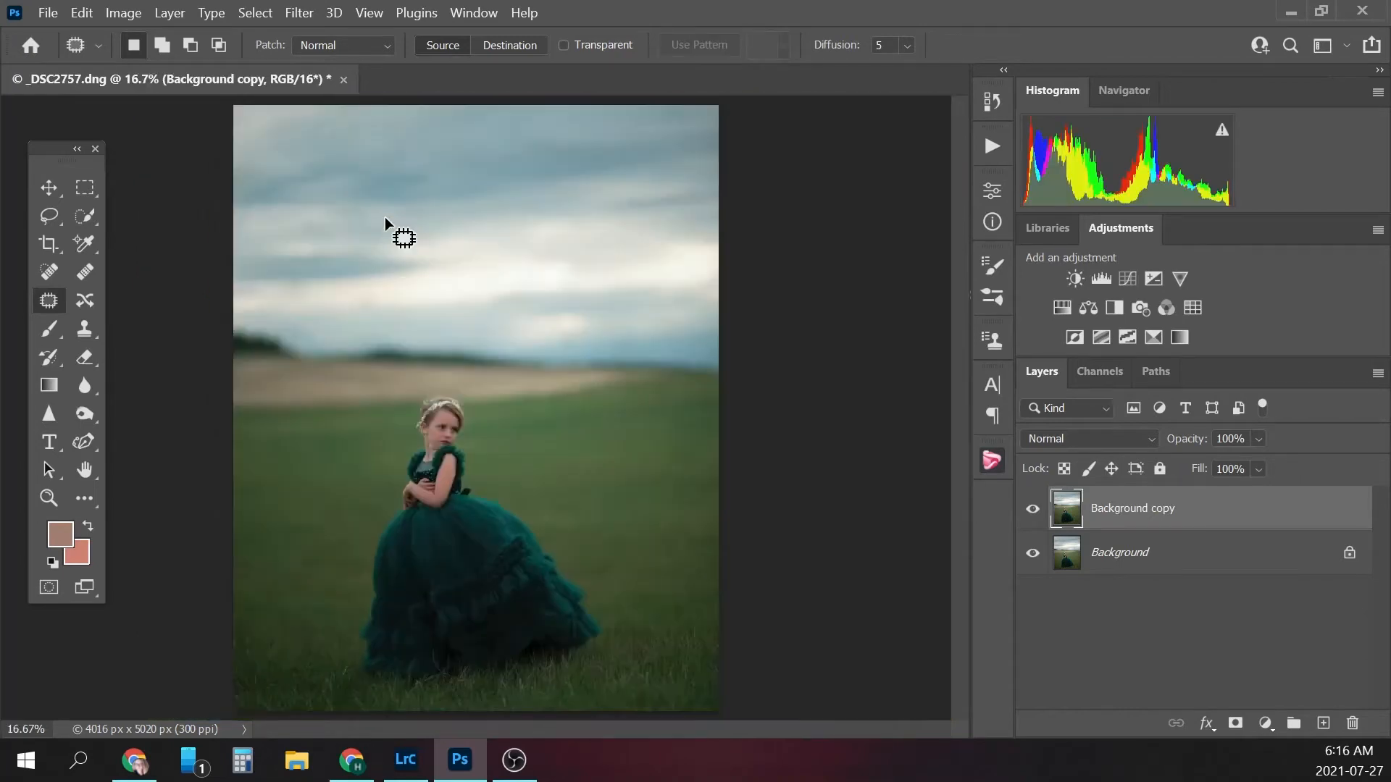
- Compare the retouched Background copy with the original by toggling its visibility, and flatten the image
click(1033, 510)
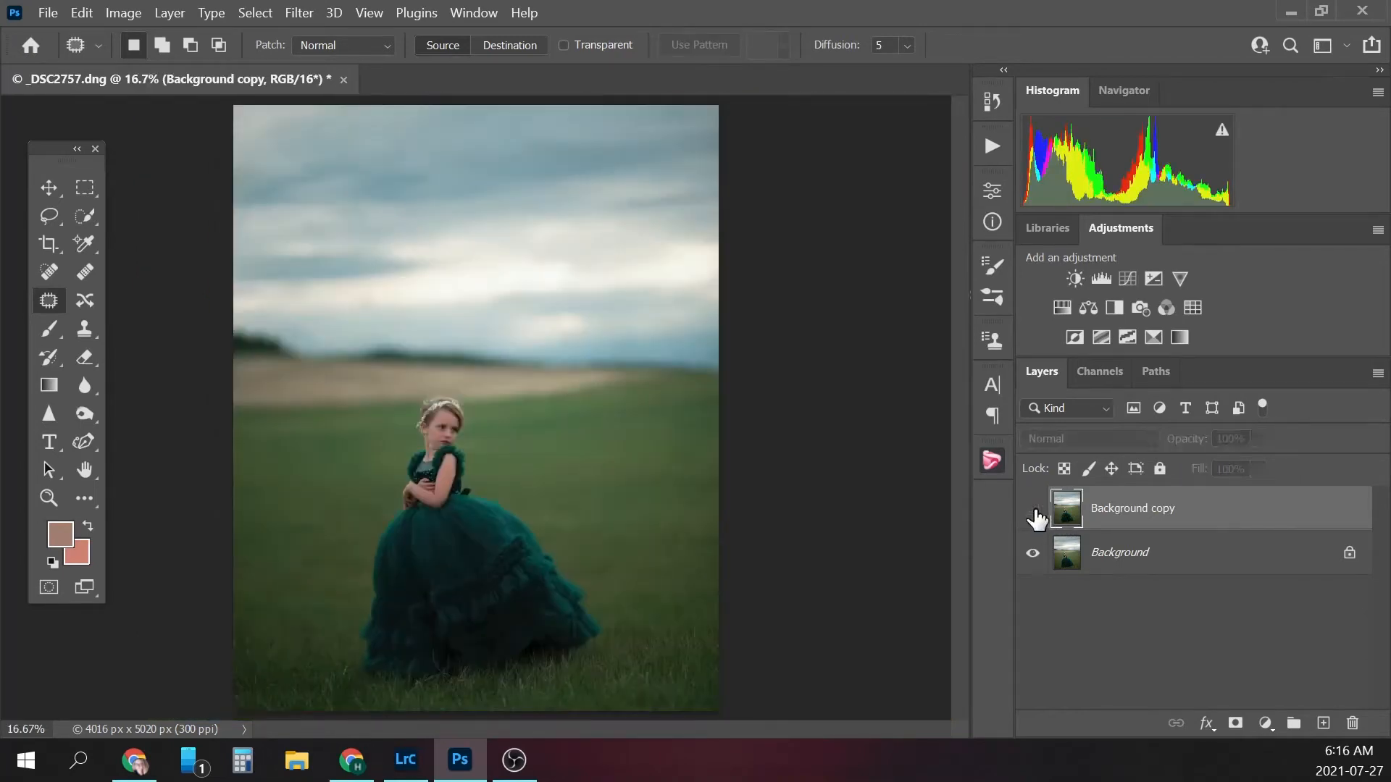
click(1034, 510)
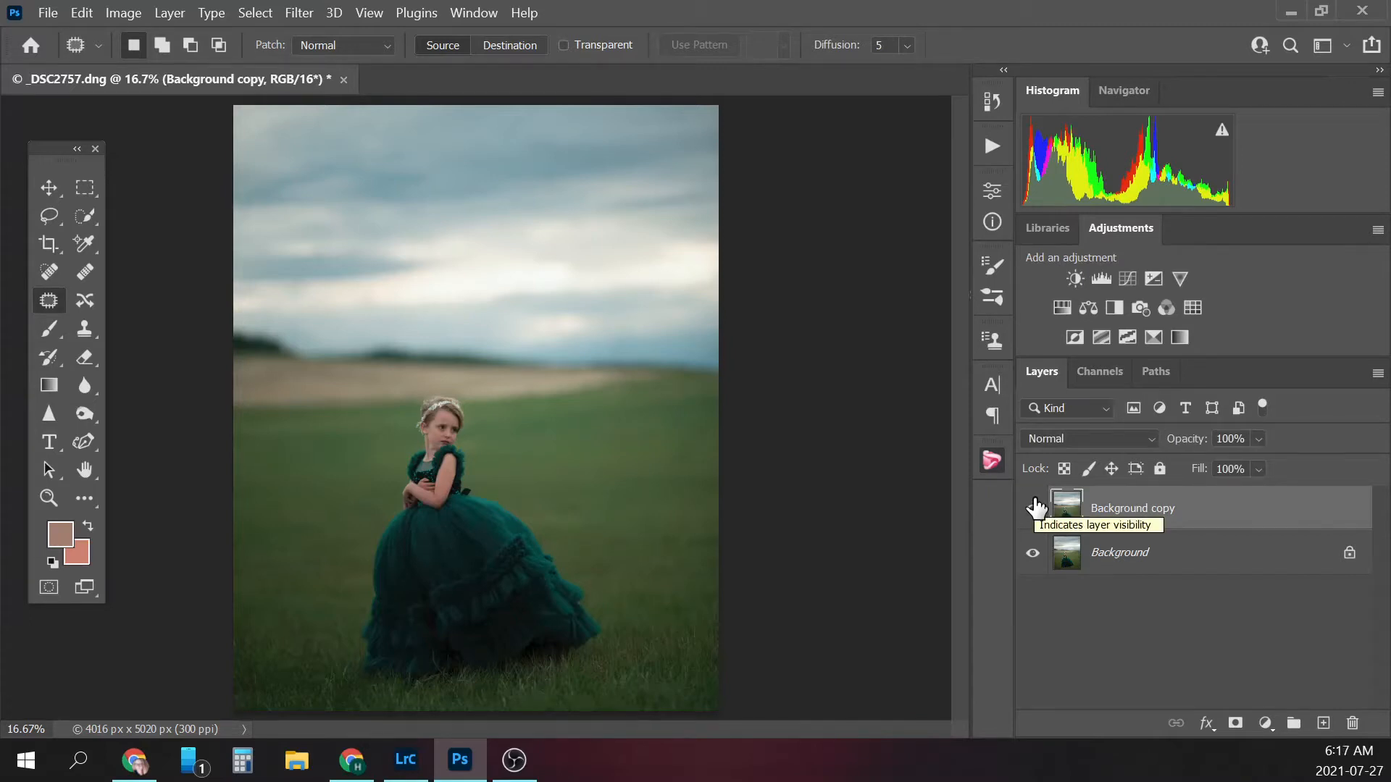
click(1196, 559)
right_click(1196, 558)
click(1266, 478)
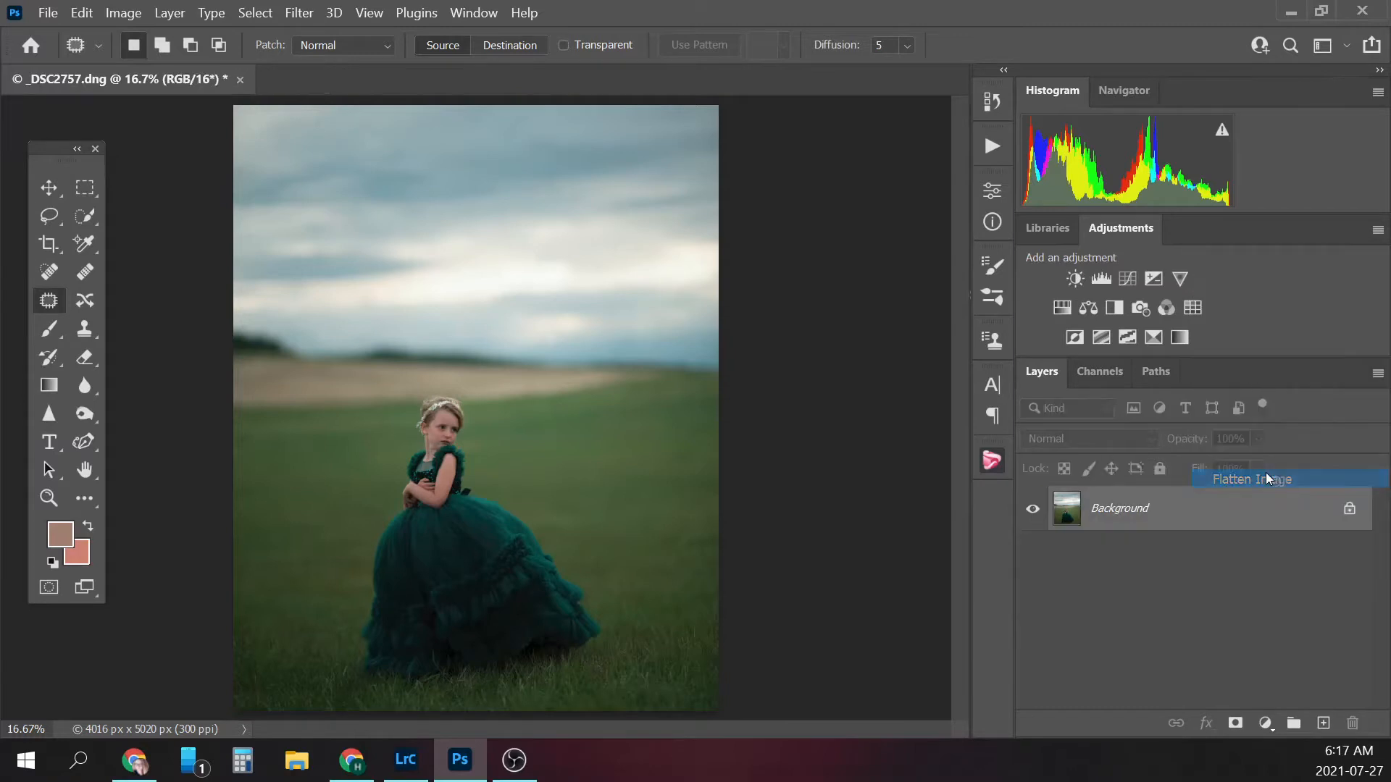
- Run the Even It Out action from the HGP Painted Beauty Collection and compare the image with and without its layer
click(993, 151)
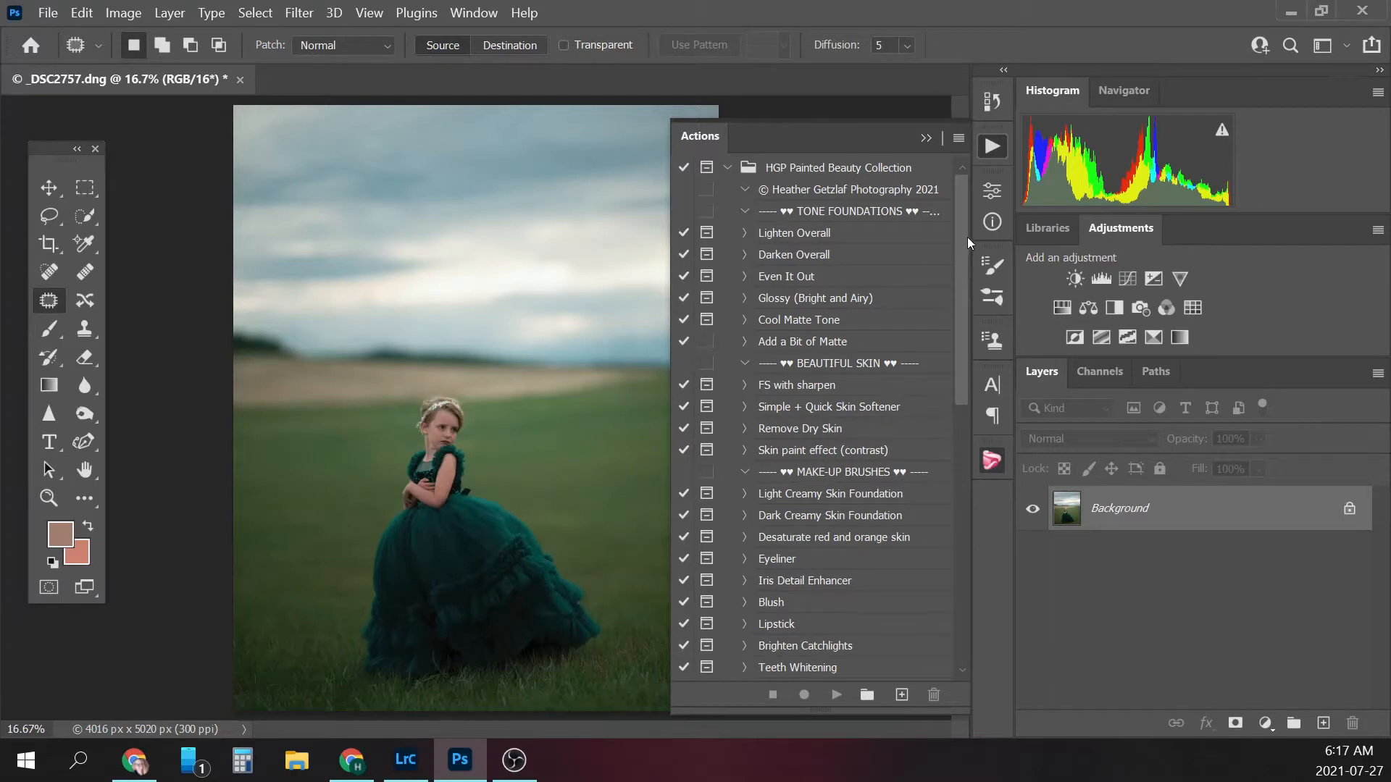
click(808, 277)
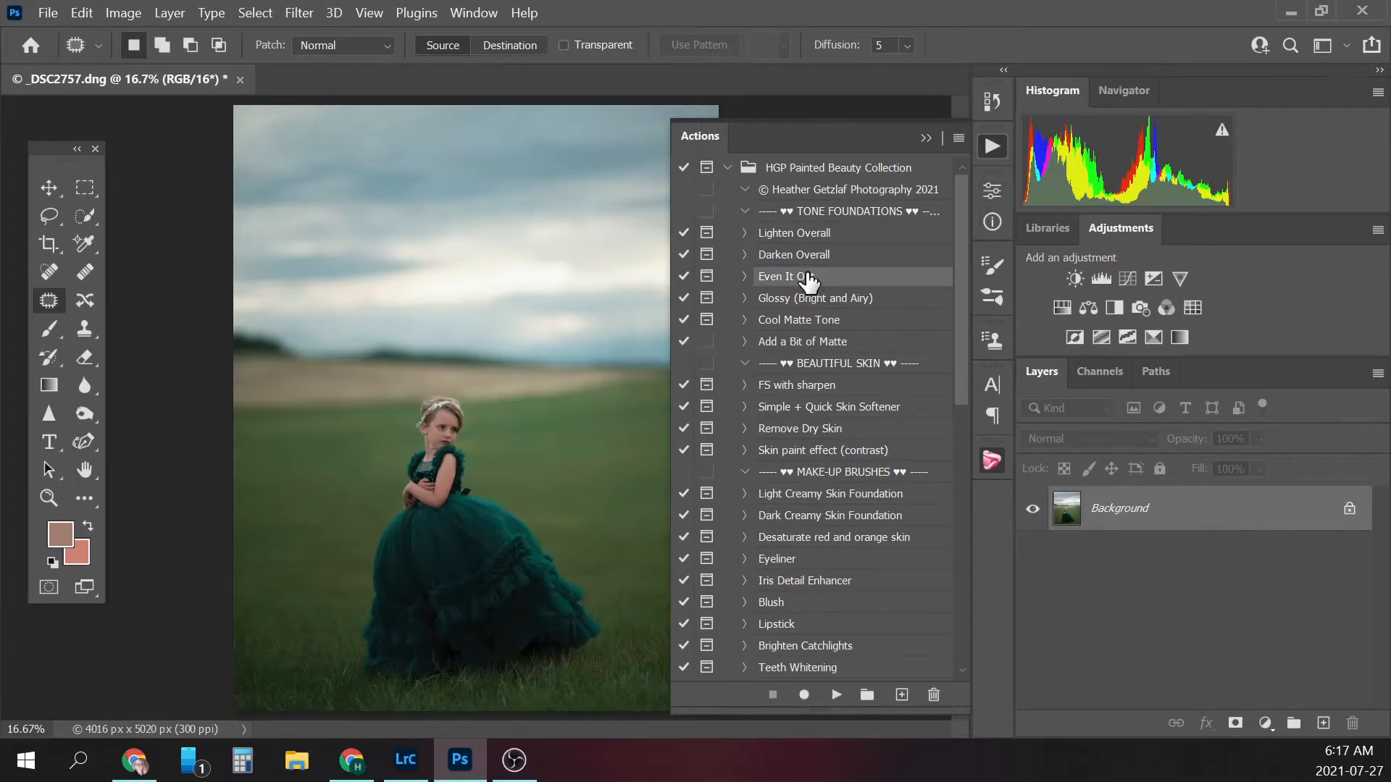
click(838, 694)
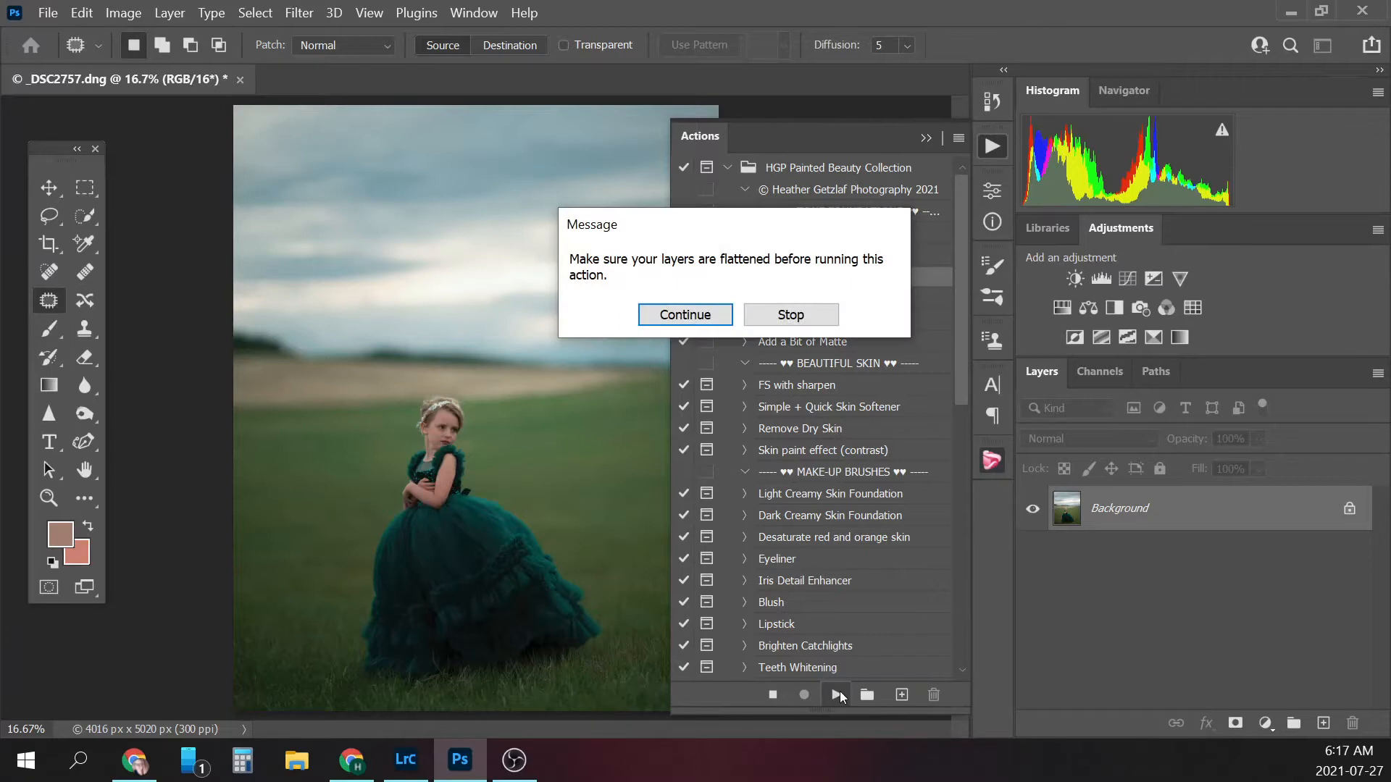
click(692, 315)
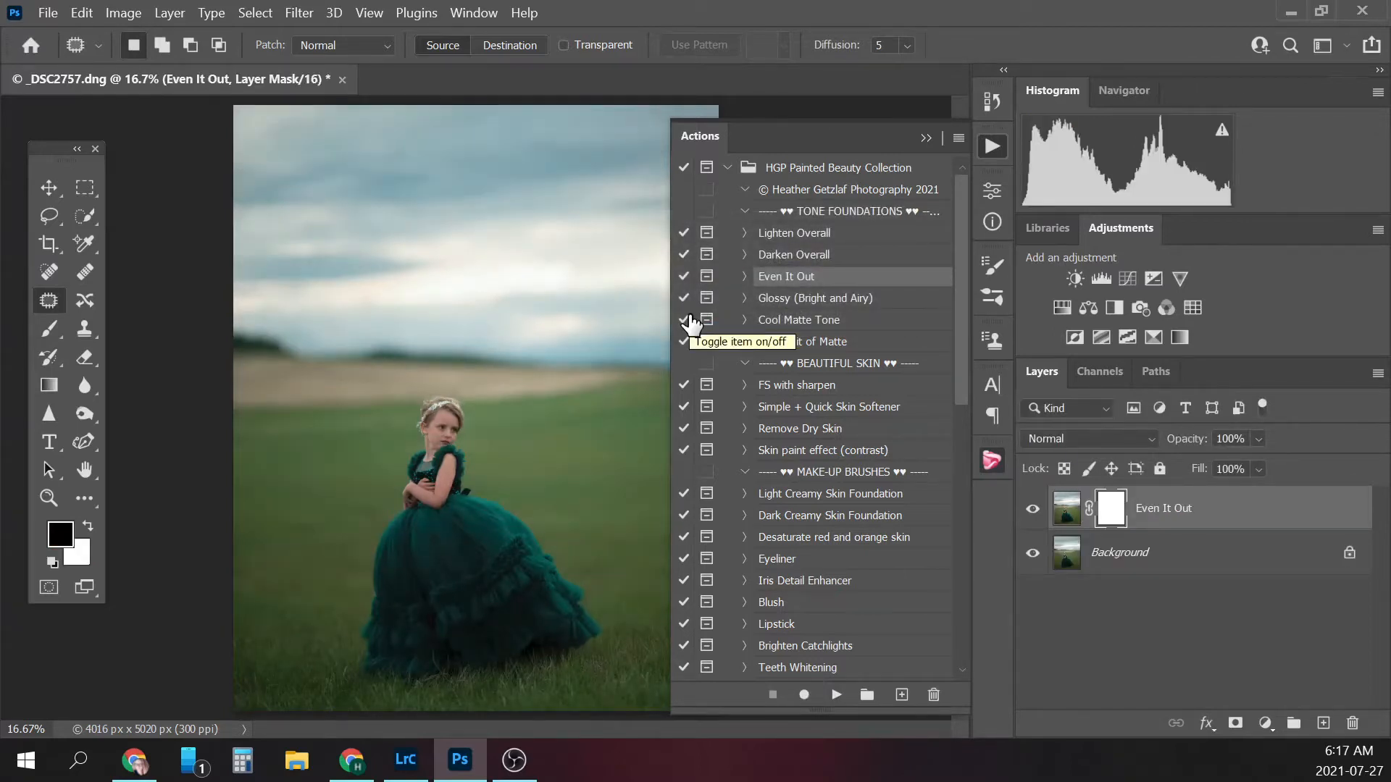
click(1032, 509)
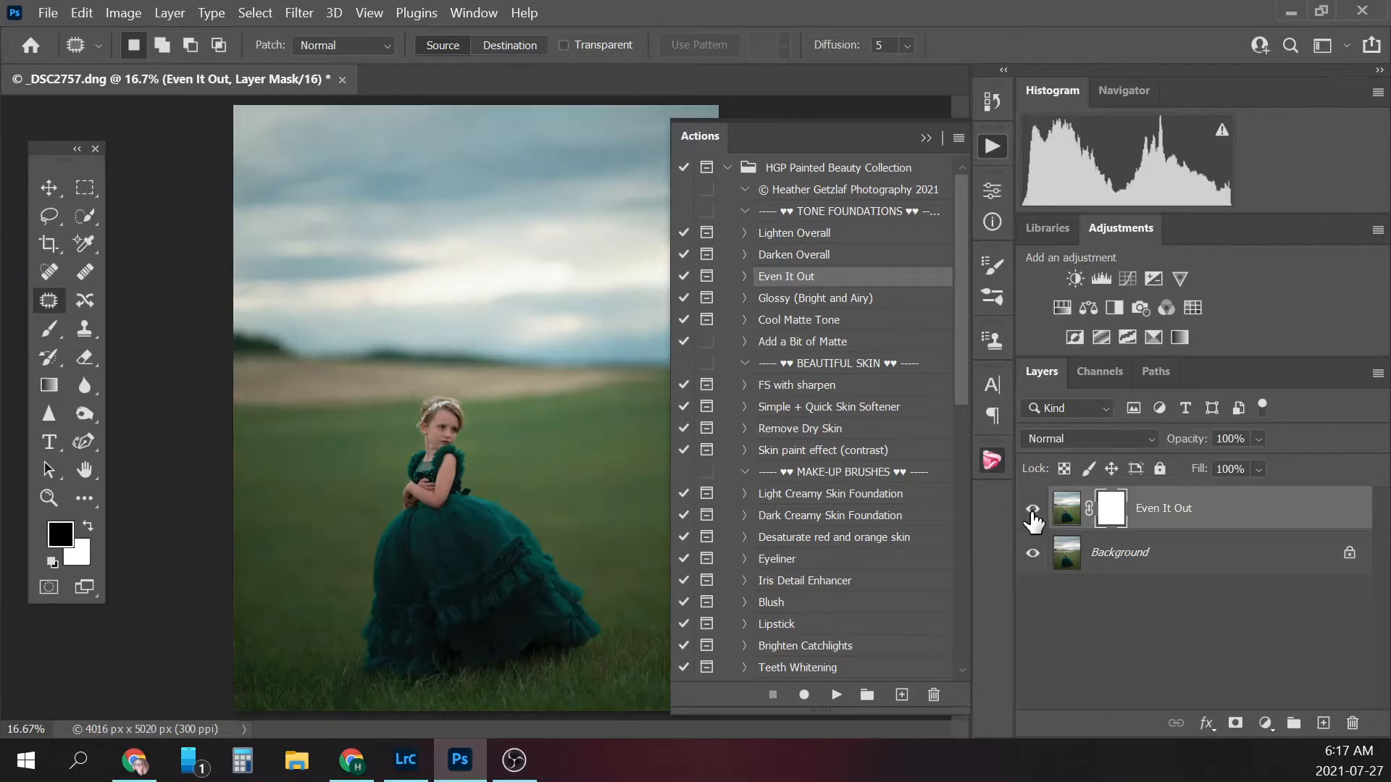
click(1032, 509)
click(926, 138)
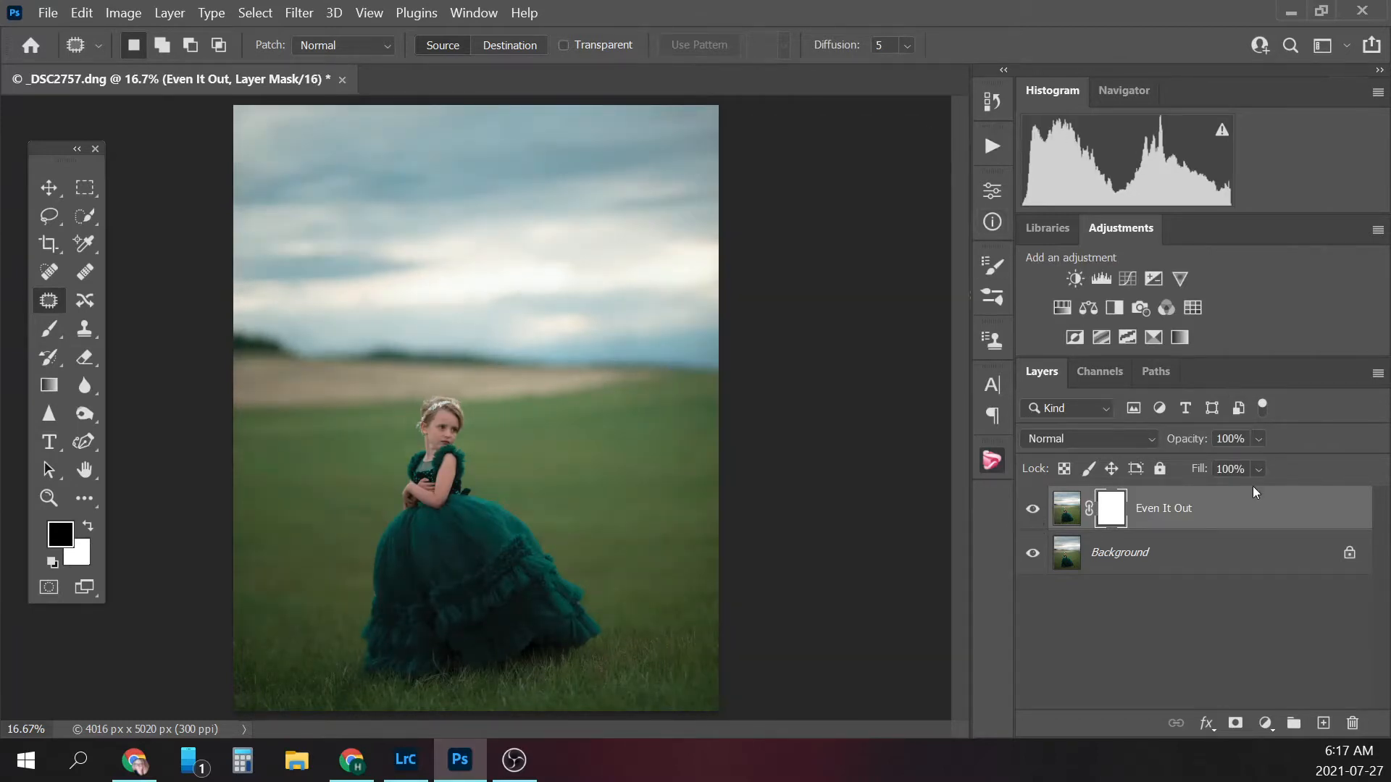
- Try a second copy of the Even It Out layer, compare the image with both layers toggled, and delete the copy
drag(1253, 489, 1320, 692)
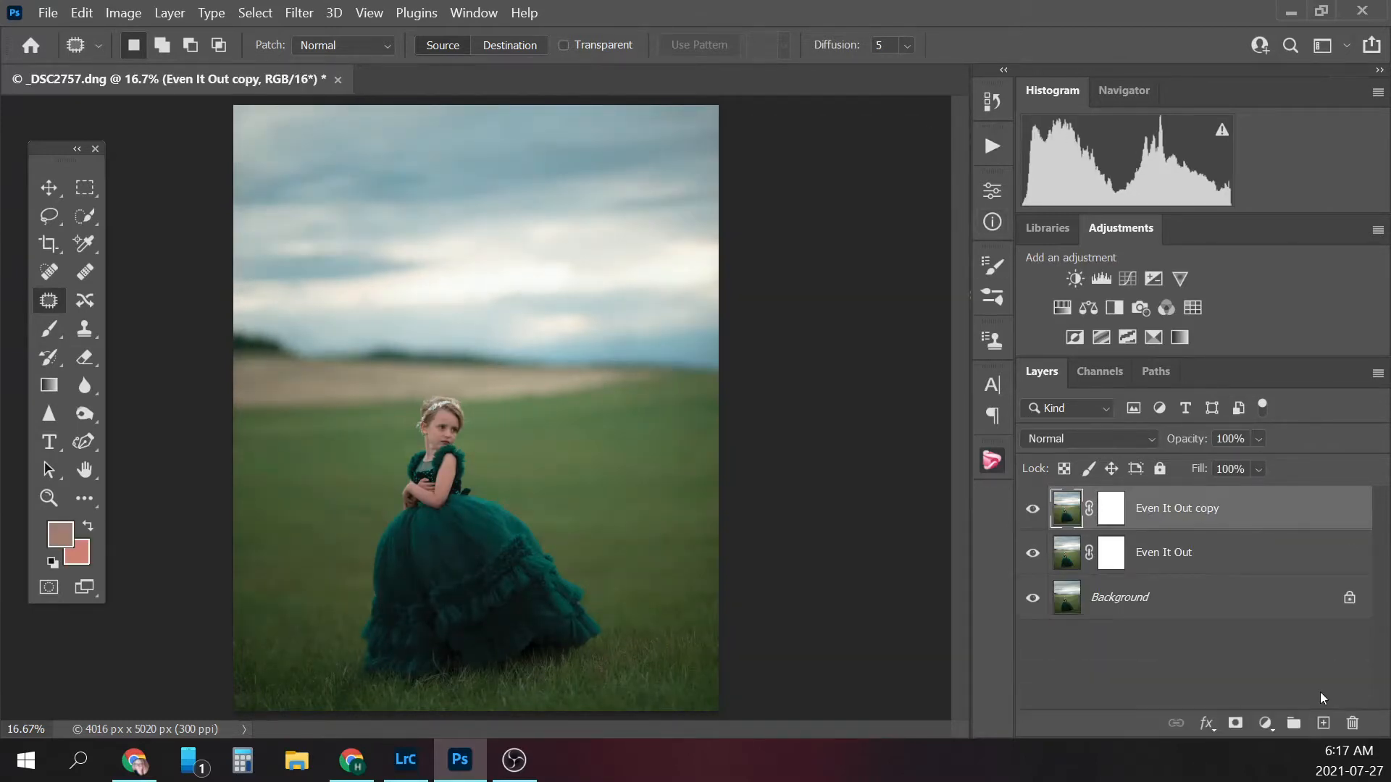
click(1033, 509)
click(1035, 554)
click(1033, 509)
click(1034, 554)
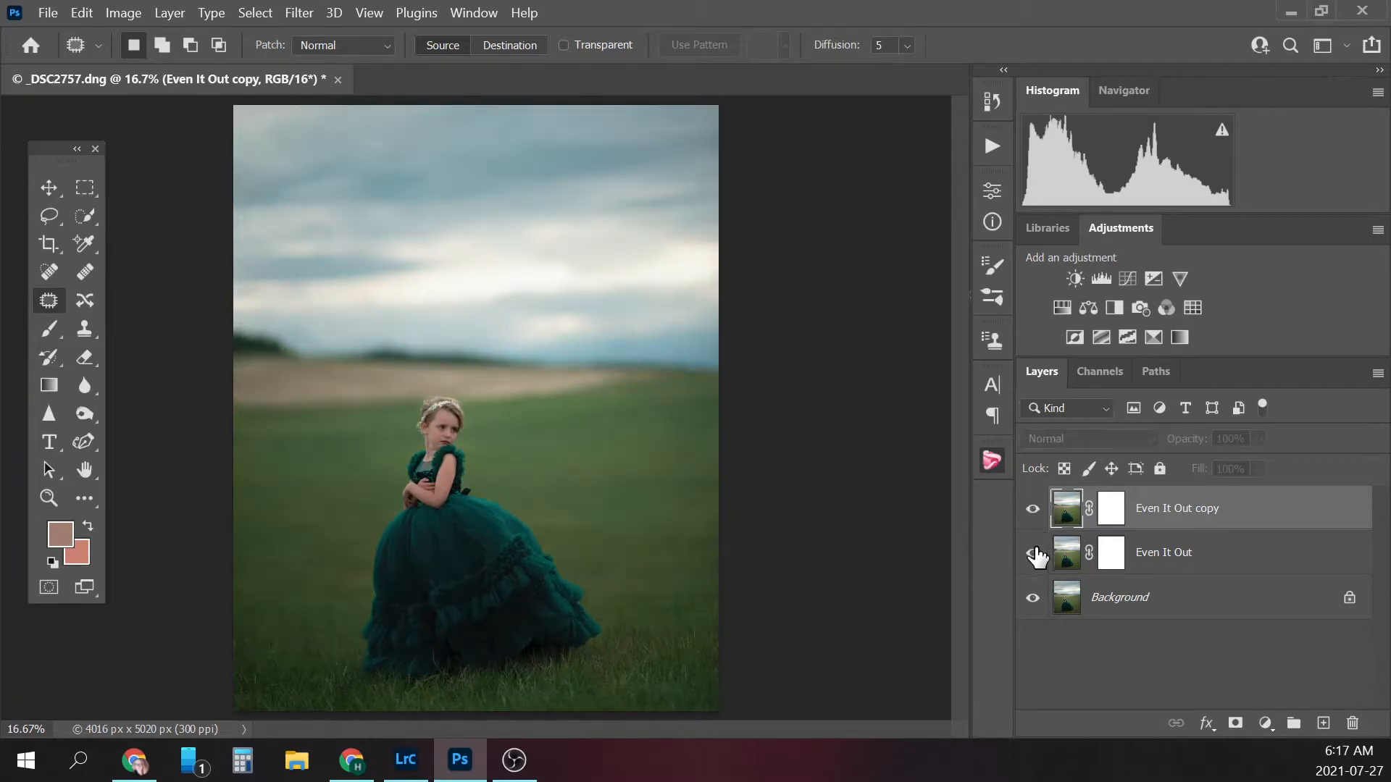
click(1033, 510)
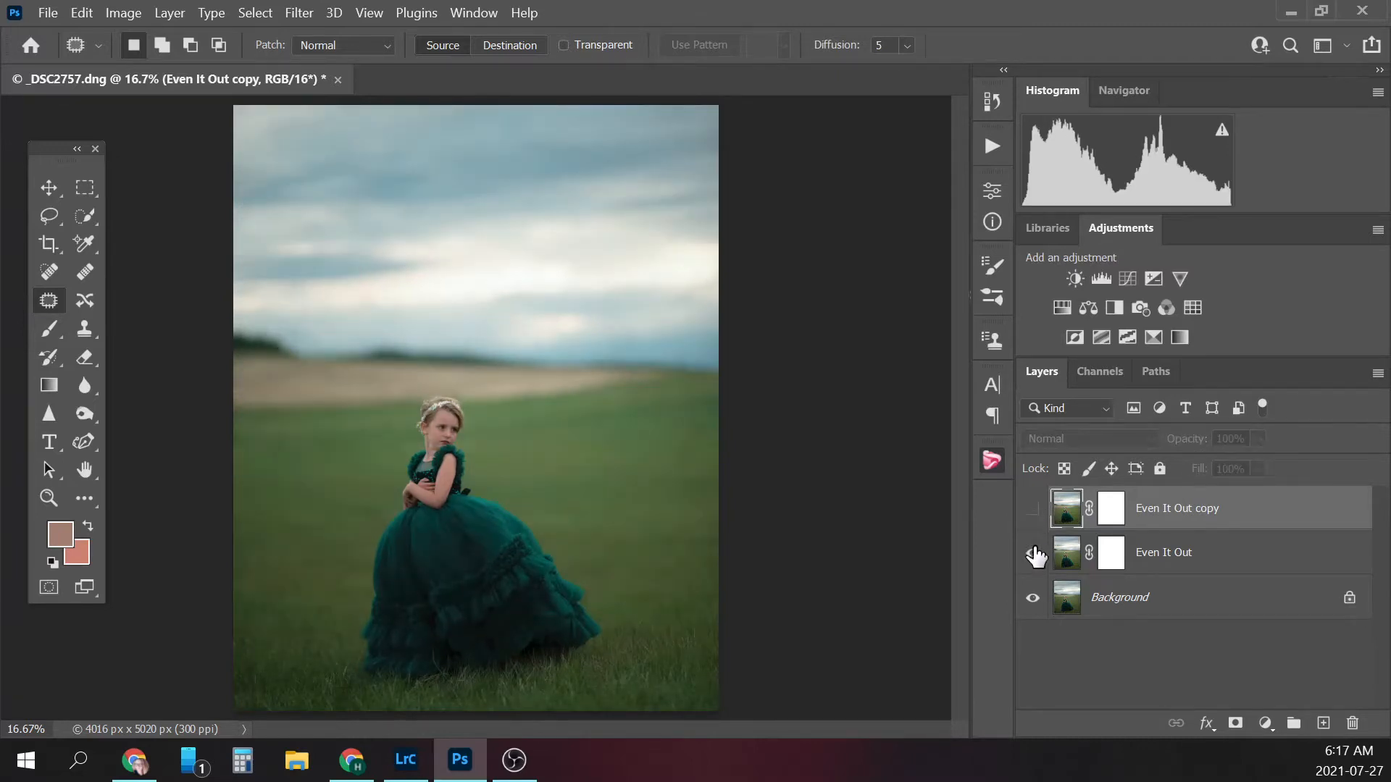
click(1034, 555)
click(1034, 554)
click(1033, 510)
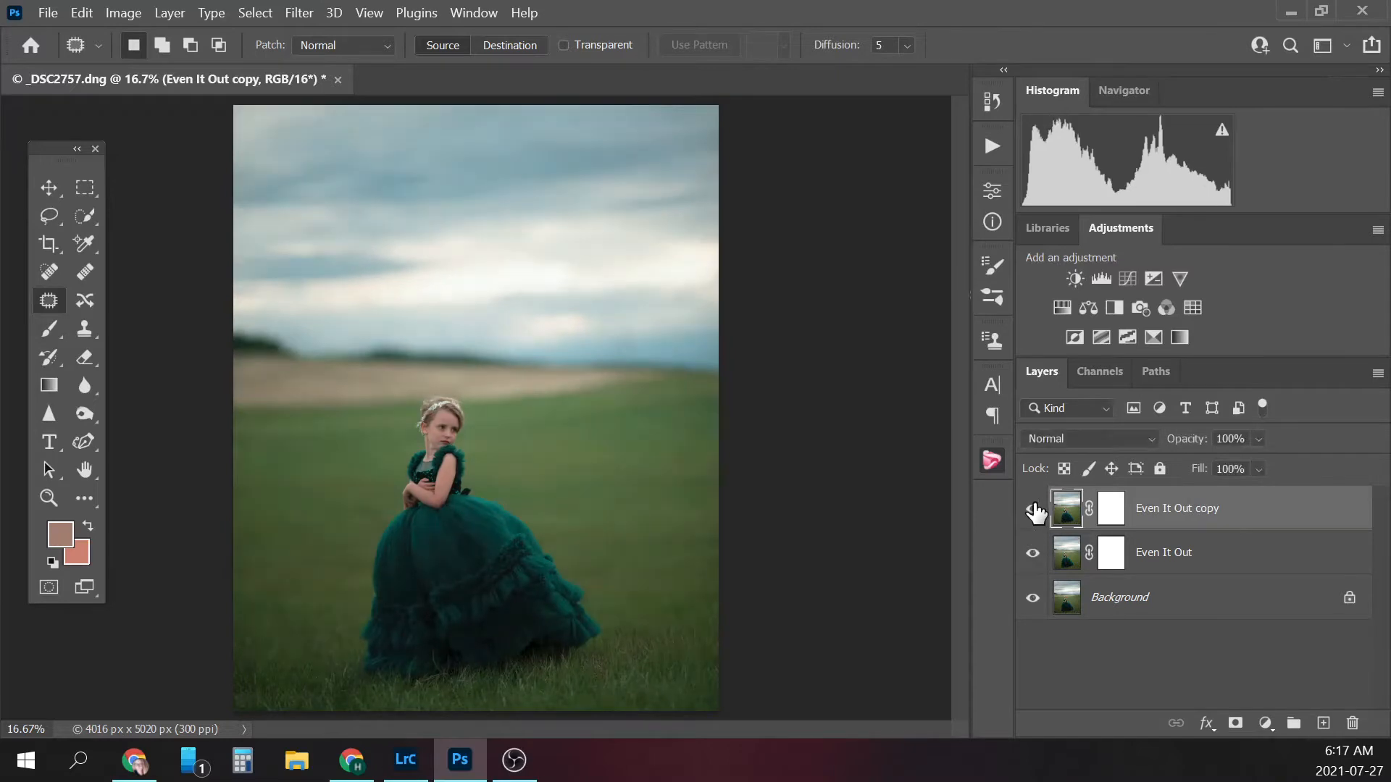
drag(1233, 516, 1351, 723)
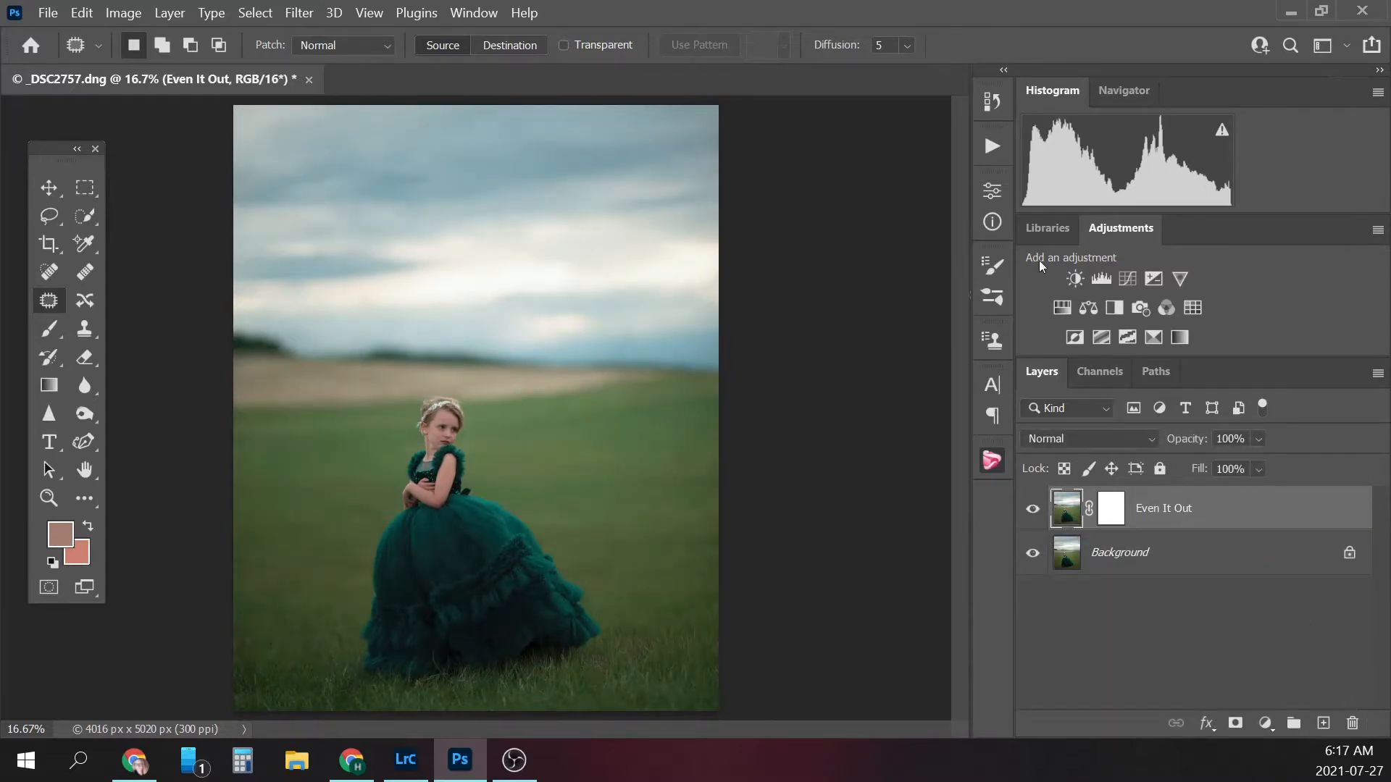
- Flatten the Even It Out layer into the Background with the actions list open
click(992, 148)
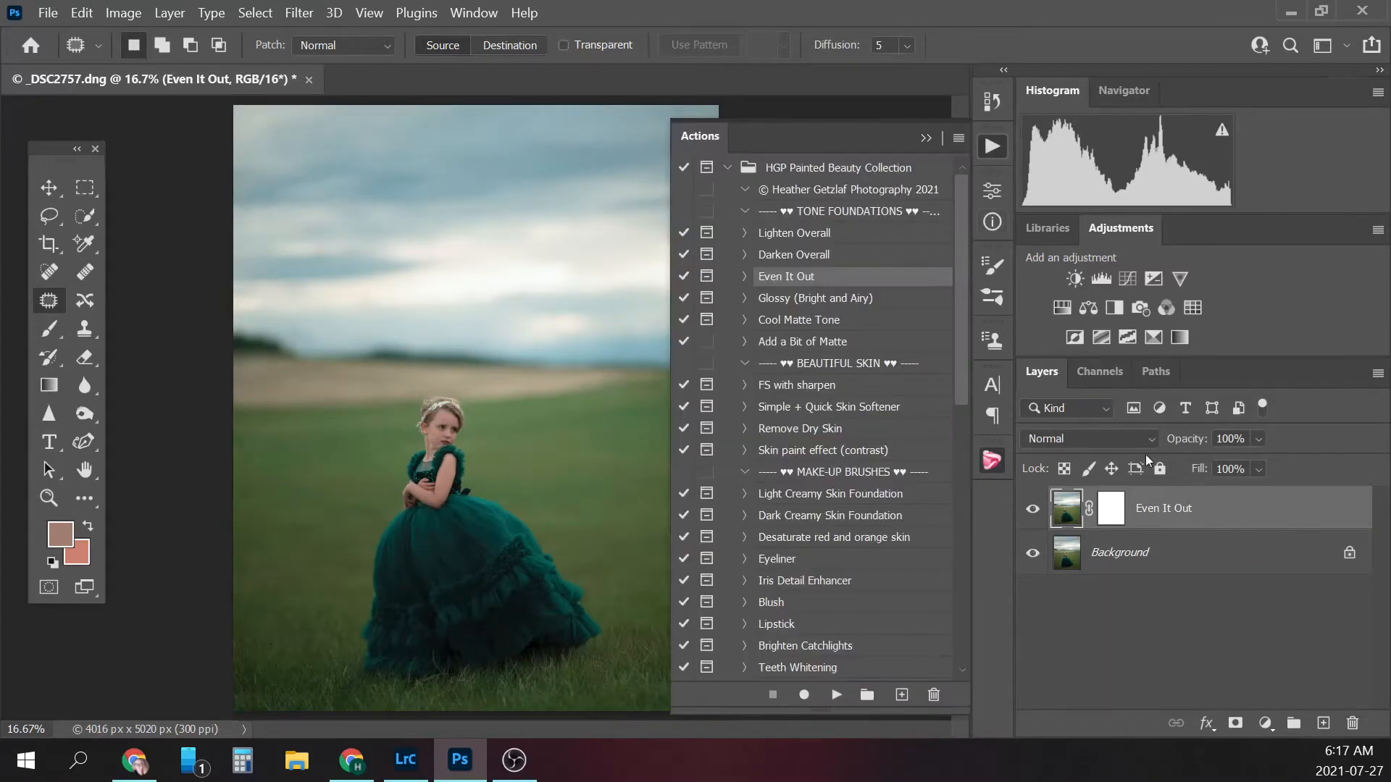
click(1181, 554)
right_click(1182, 550)
click(1217, 480)
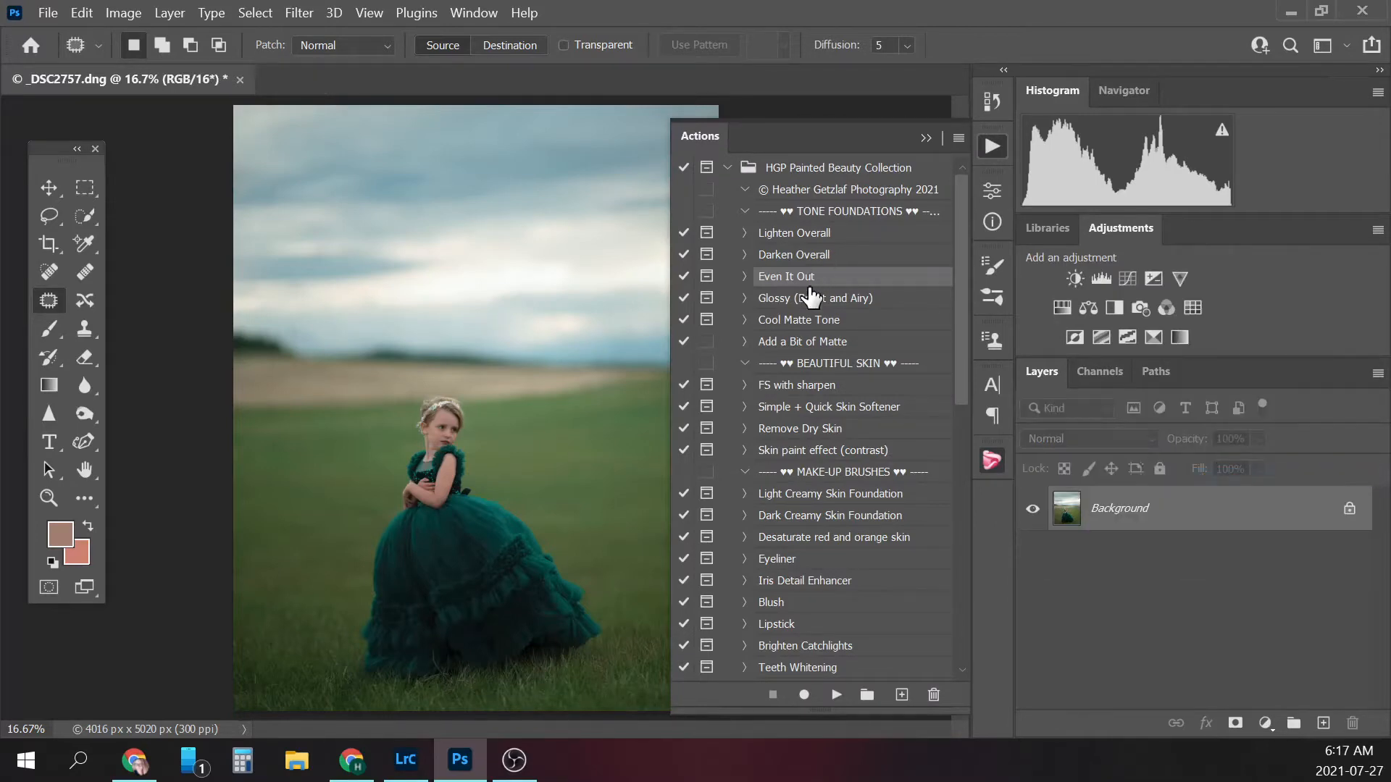
- Run the Even It Out action again on the flattened image and compare the photo before and after it
click(836, 695)
click(689, 313)
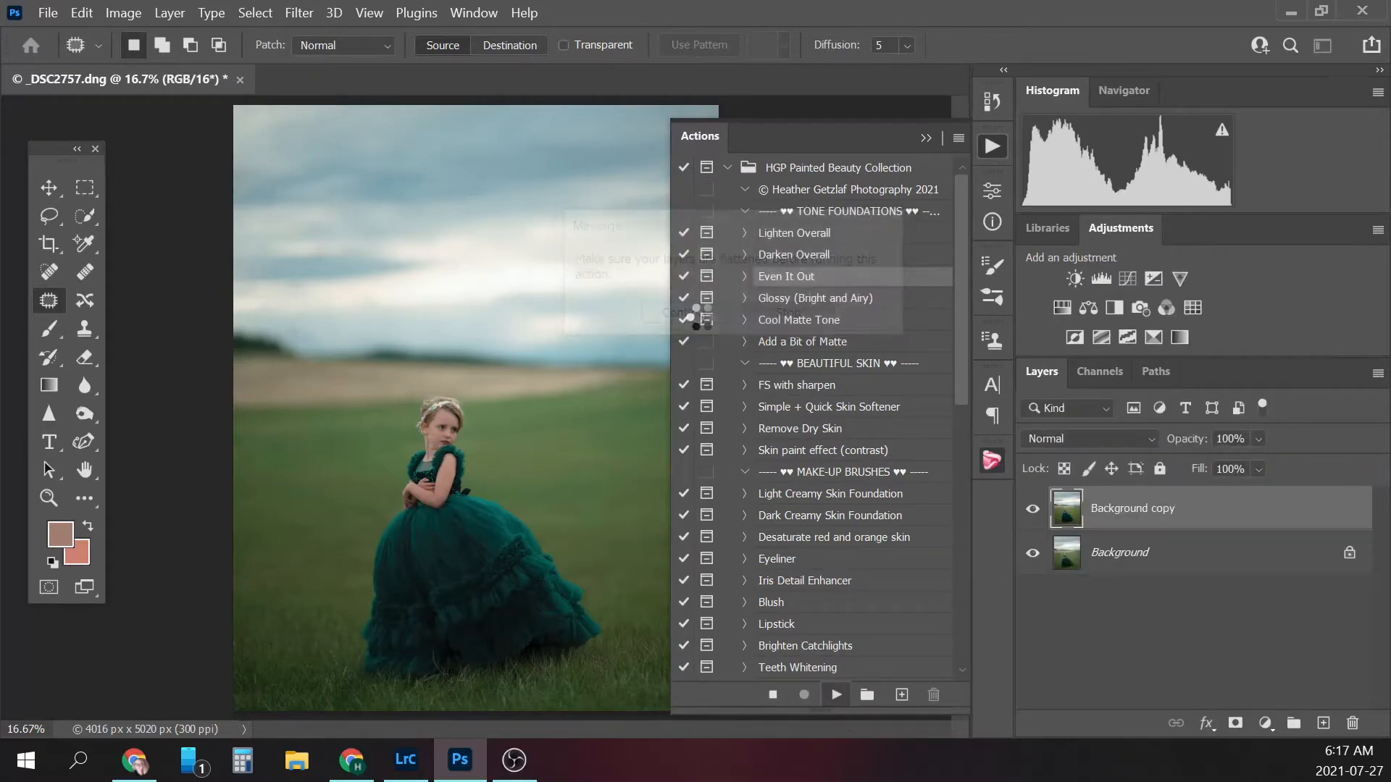
click(926, 138)
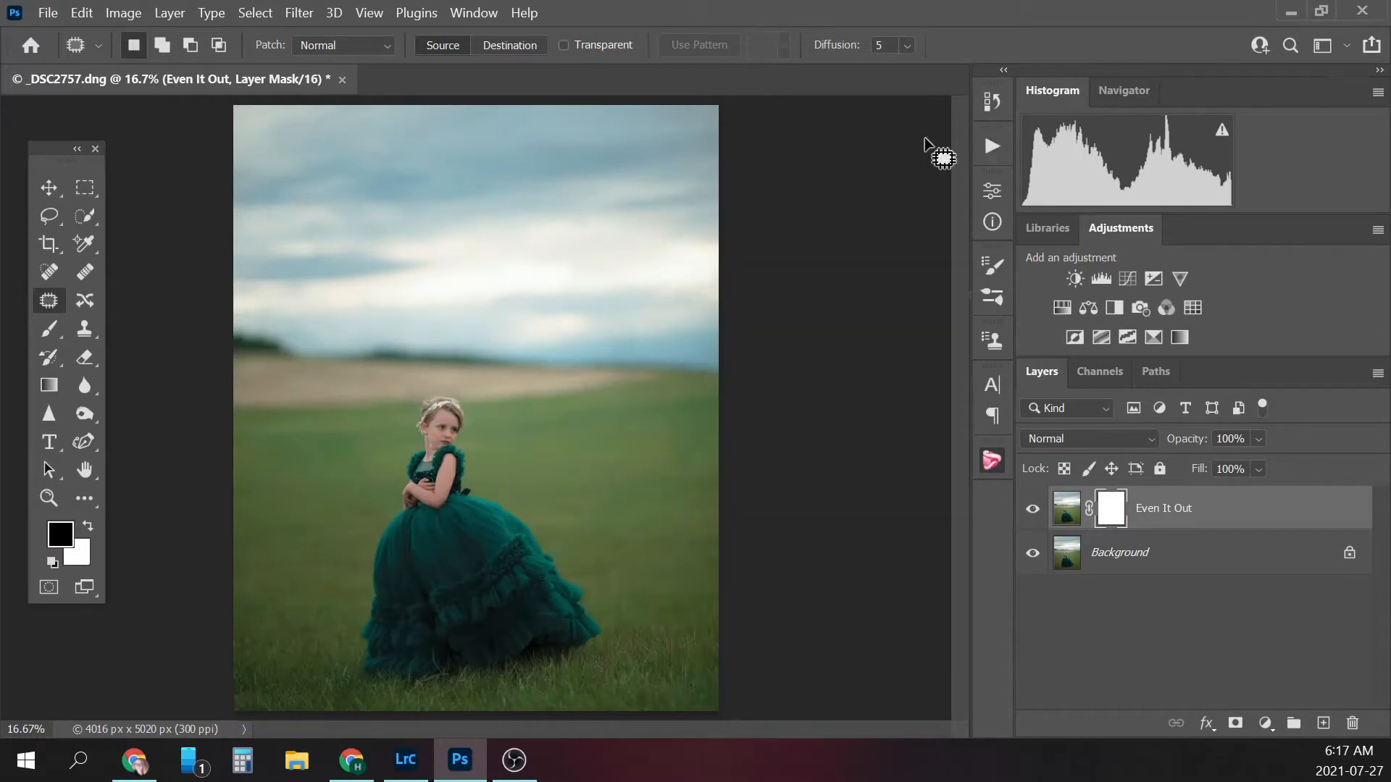
click(1032, 509)
click(1034, 509)
- Flatten the second Even It Out result into a single Background layer
click(1188, 552)
right_click(1186, 558)
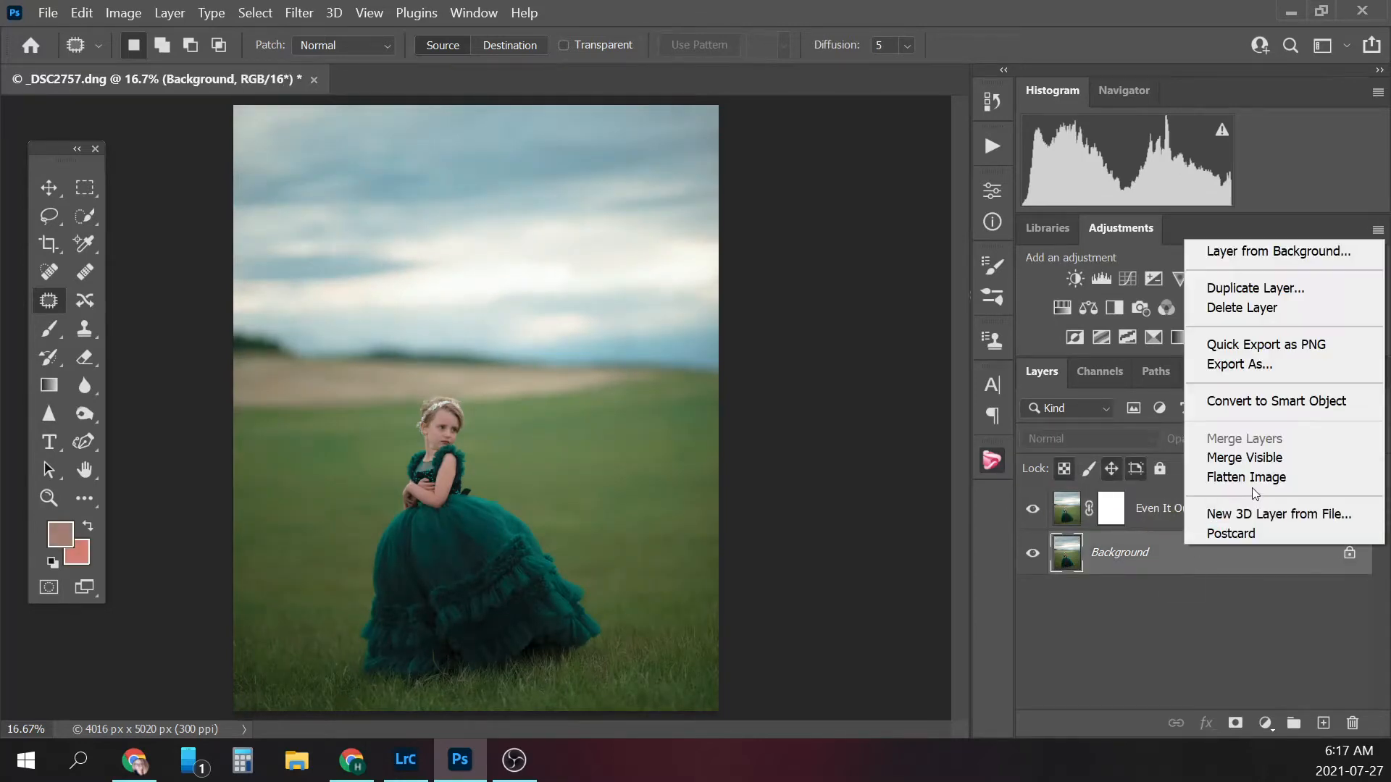
click(1256, 478)
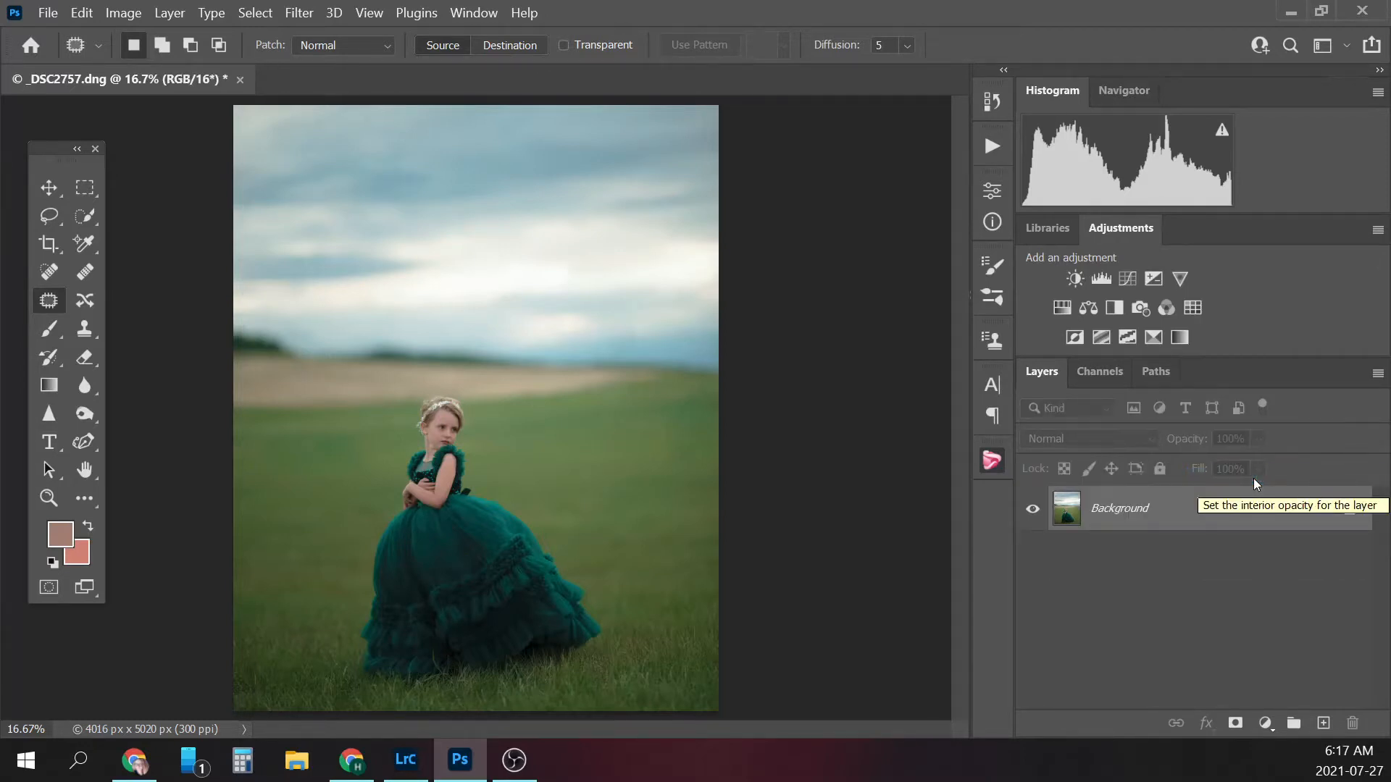
- Run the FS with sharpen action from the Beautiful Skin section to build its skin retouching and sharpening layers
click(992, 147)
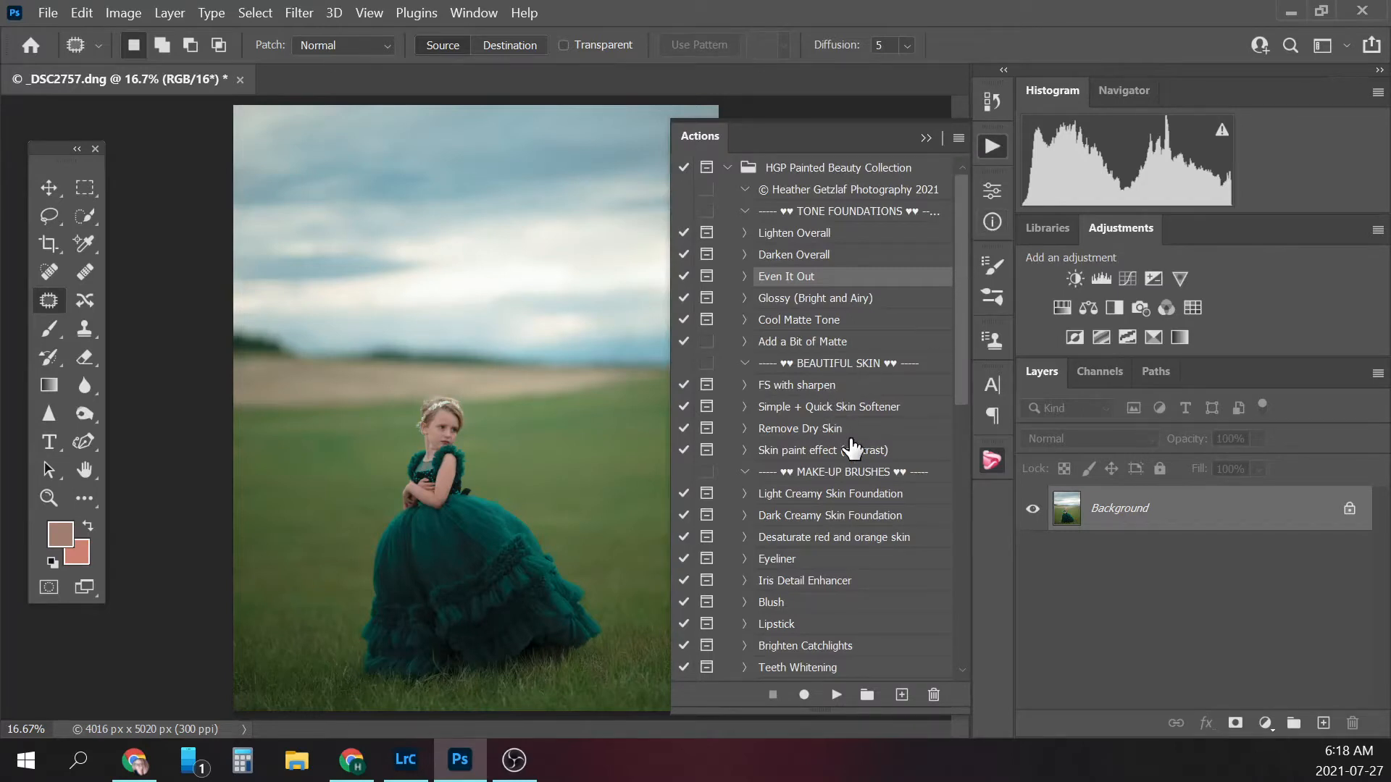
click(821, 389)
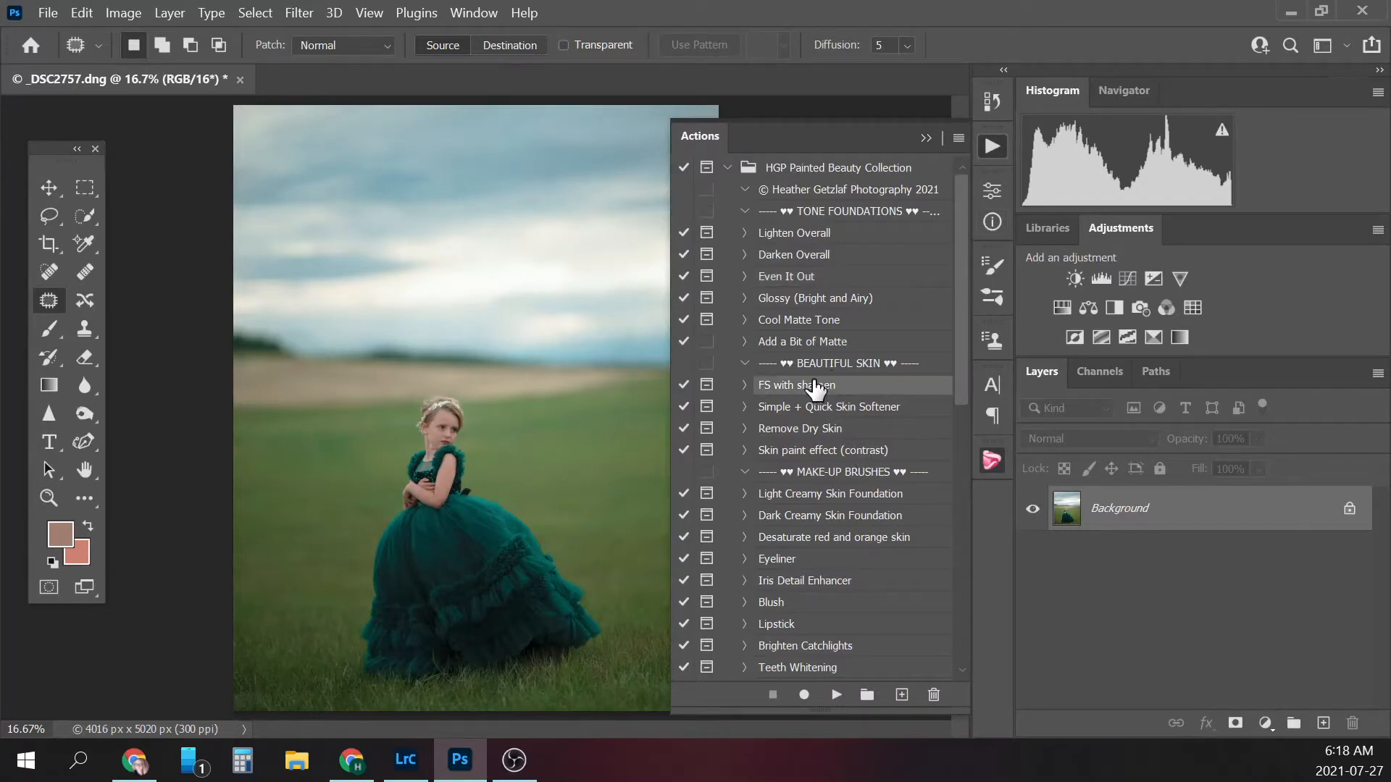
click(838, 694)
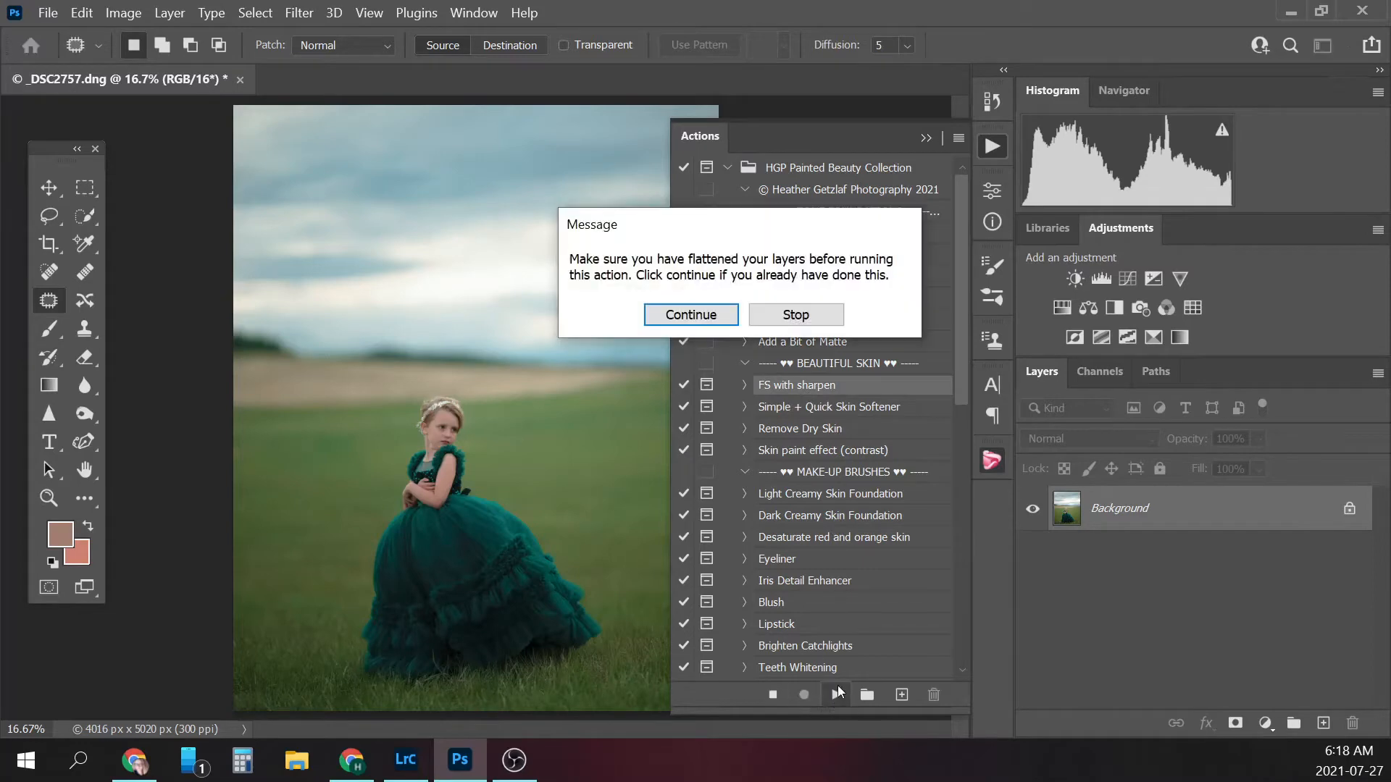
click(732, 319)
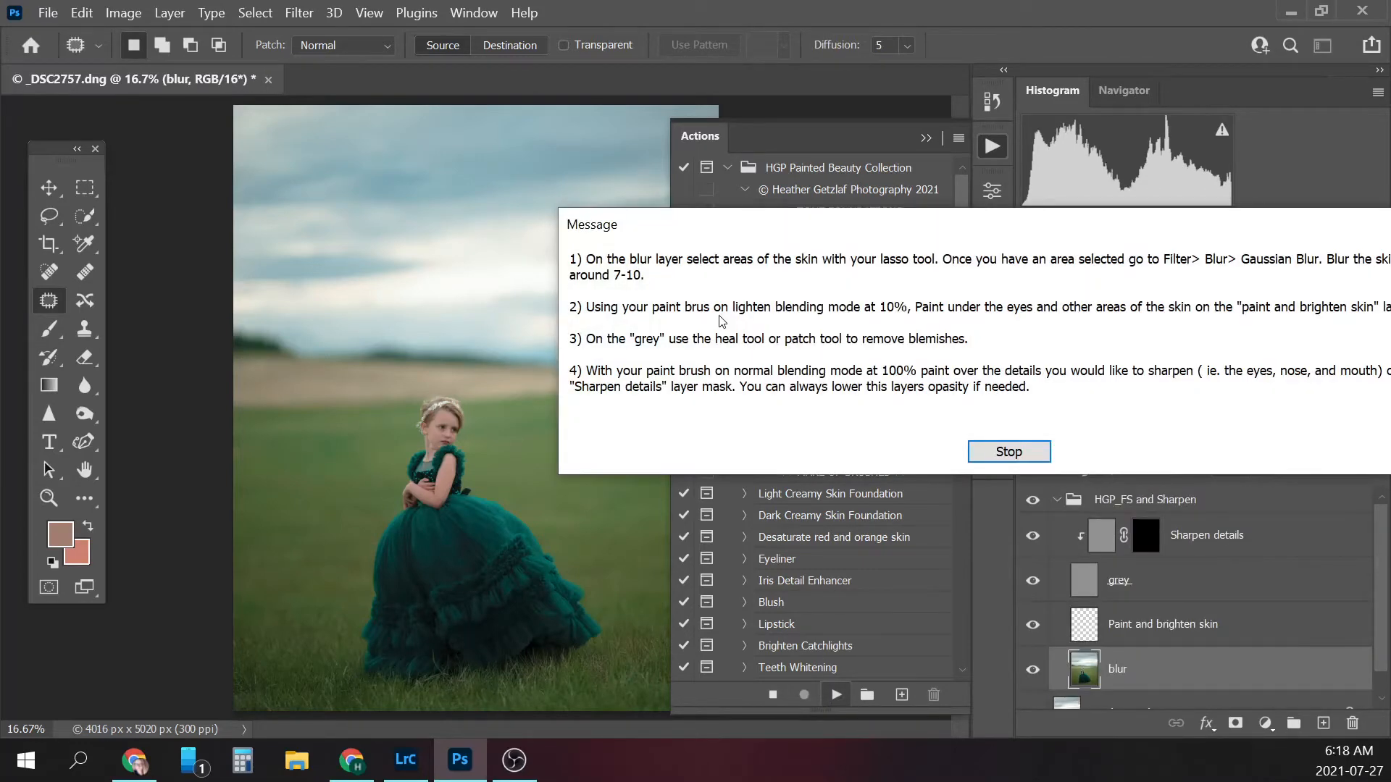
- Dismiss the action's instructions and outline the forehead and bridge of the nose on the blur layer with a Lasso feathered 10 px
click(1014, 453)
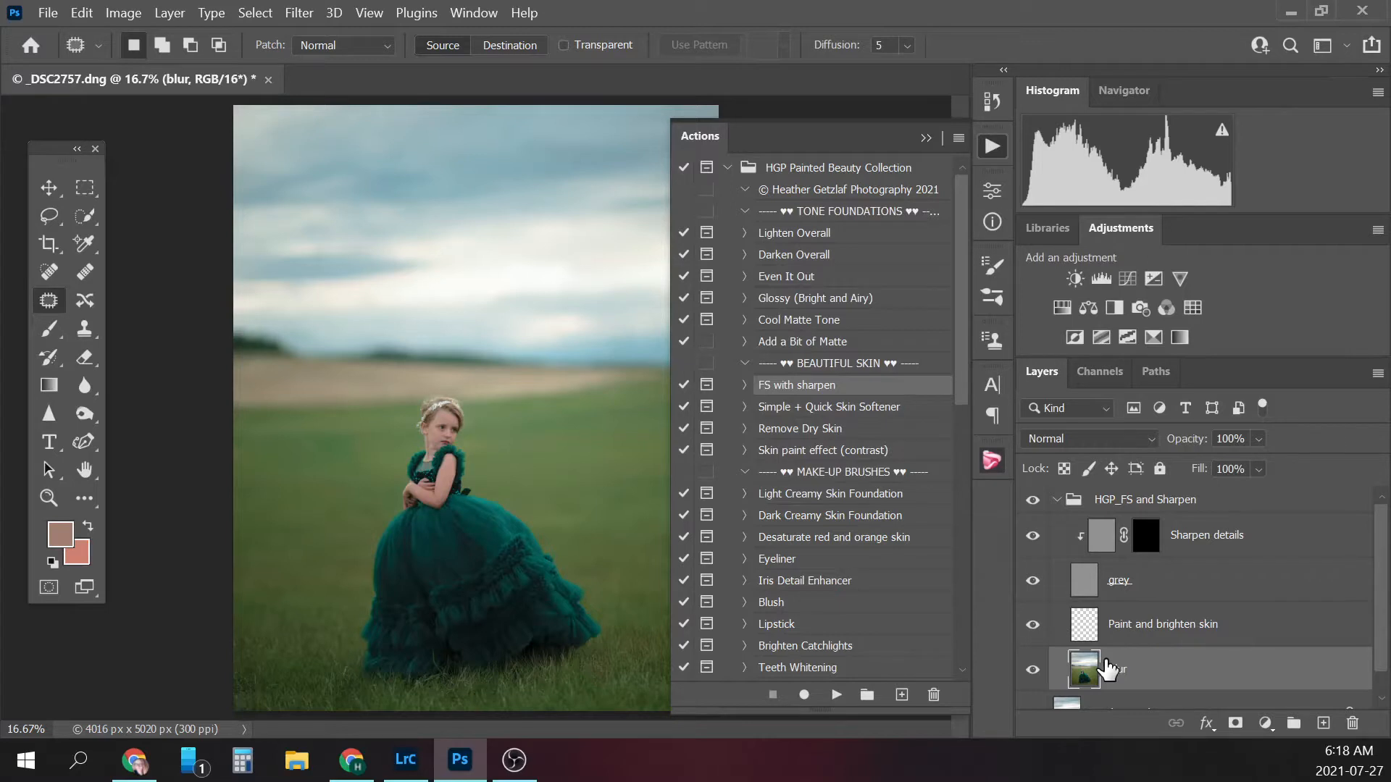
key(ctrl+plus)
key(ctrl+plus)
key(ctrl+plus)
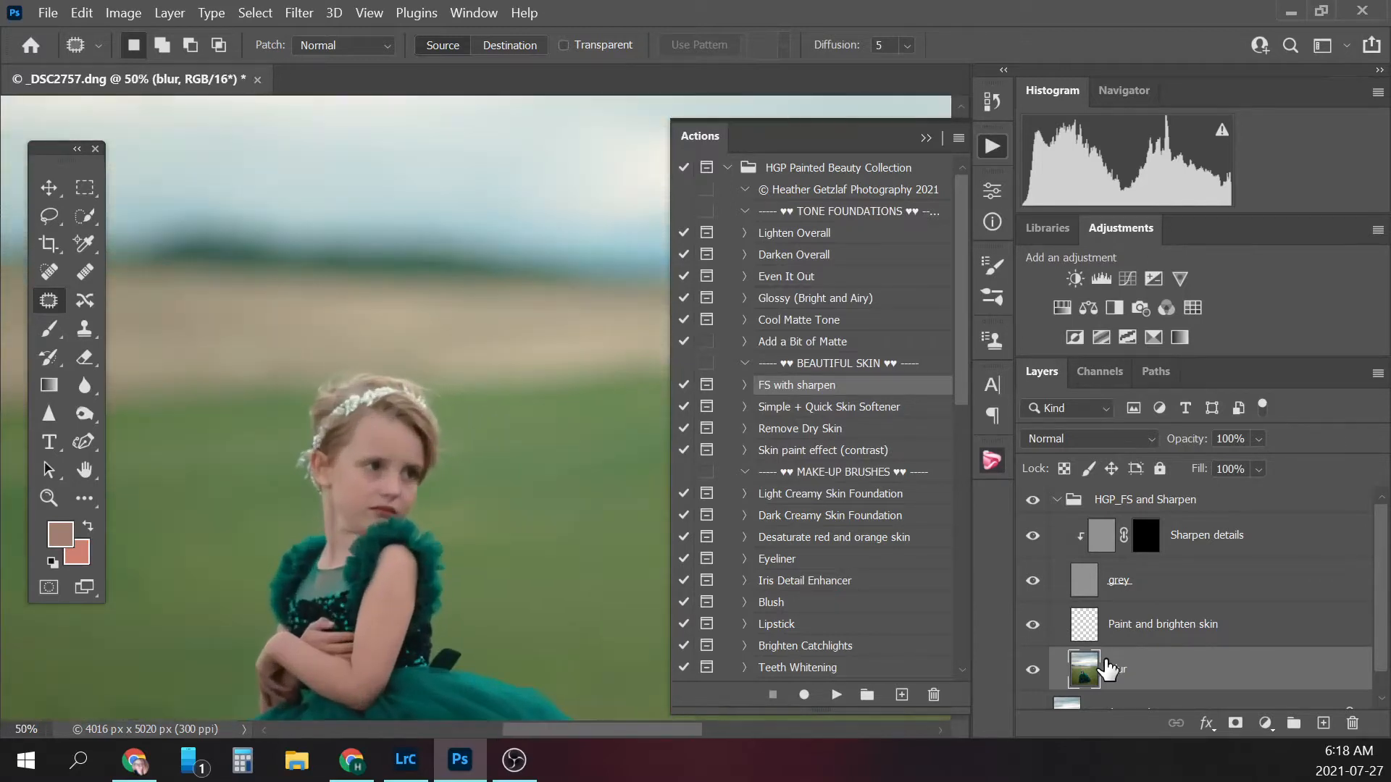
click(925, 138)
key(ctrl+plus)
key(l)
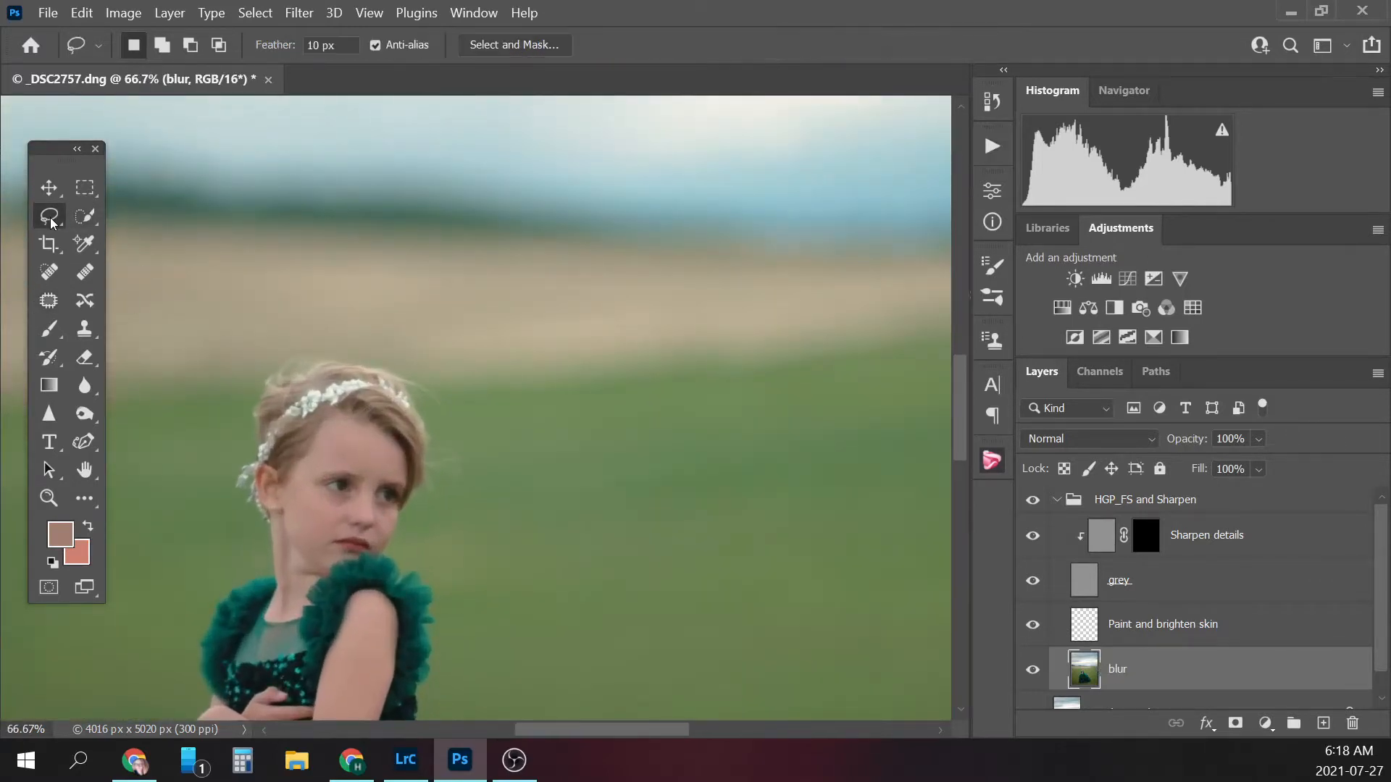
scroll(965, 416, down, 2)
scroll(964, 414, down, 2)
key(ctrl+plus)
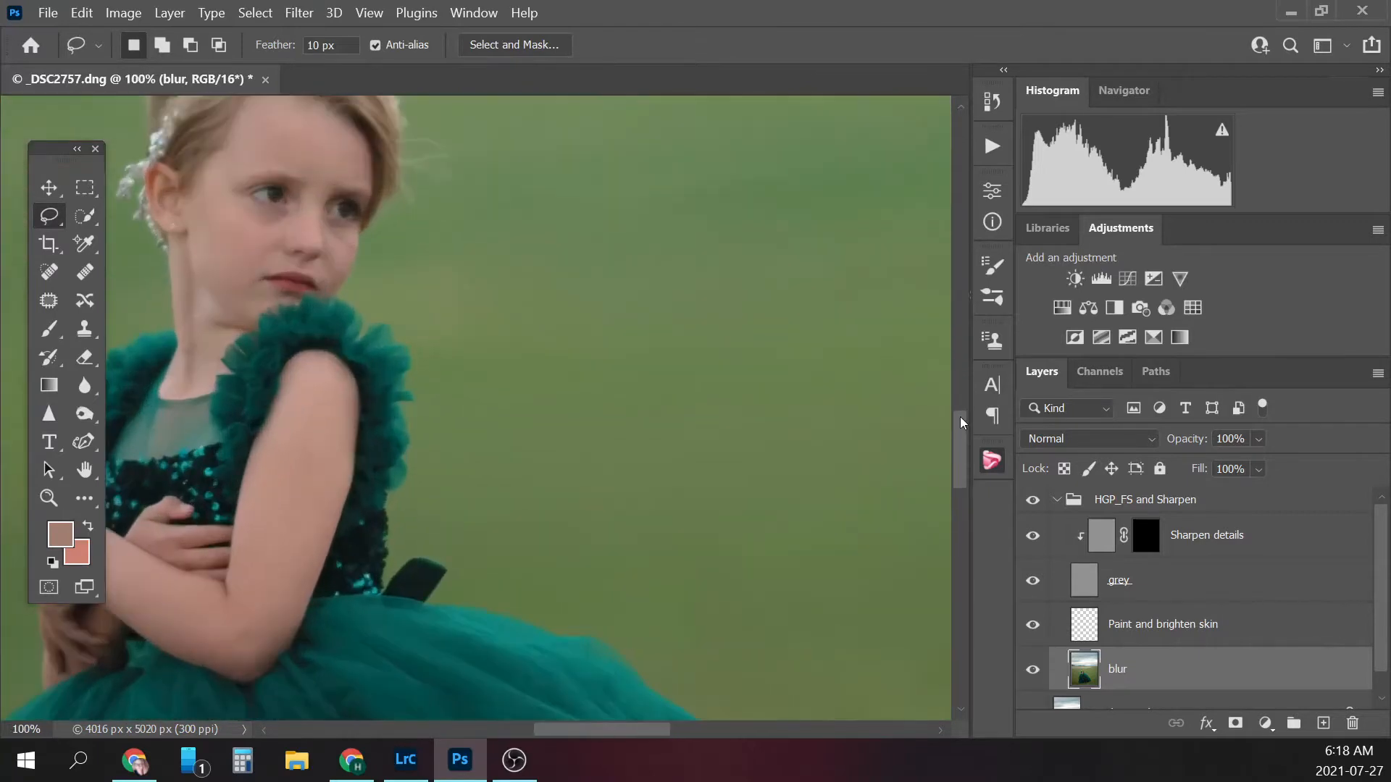
drag(646, 727, 613, 723)
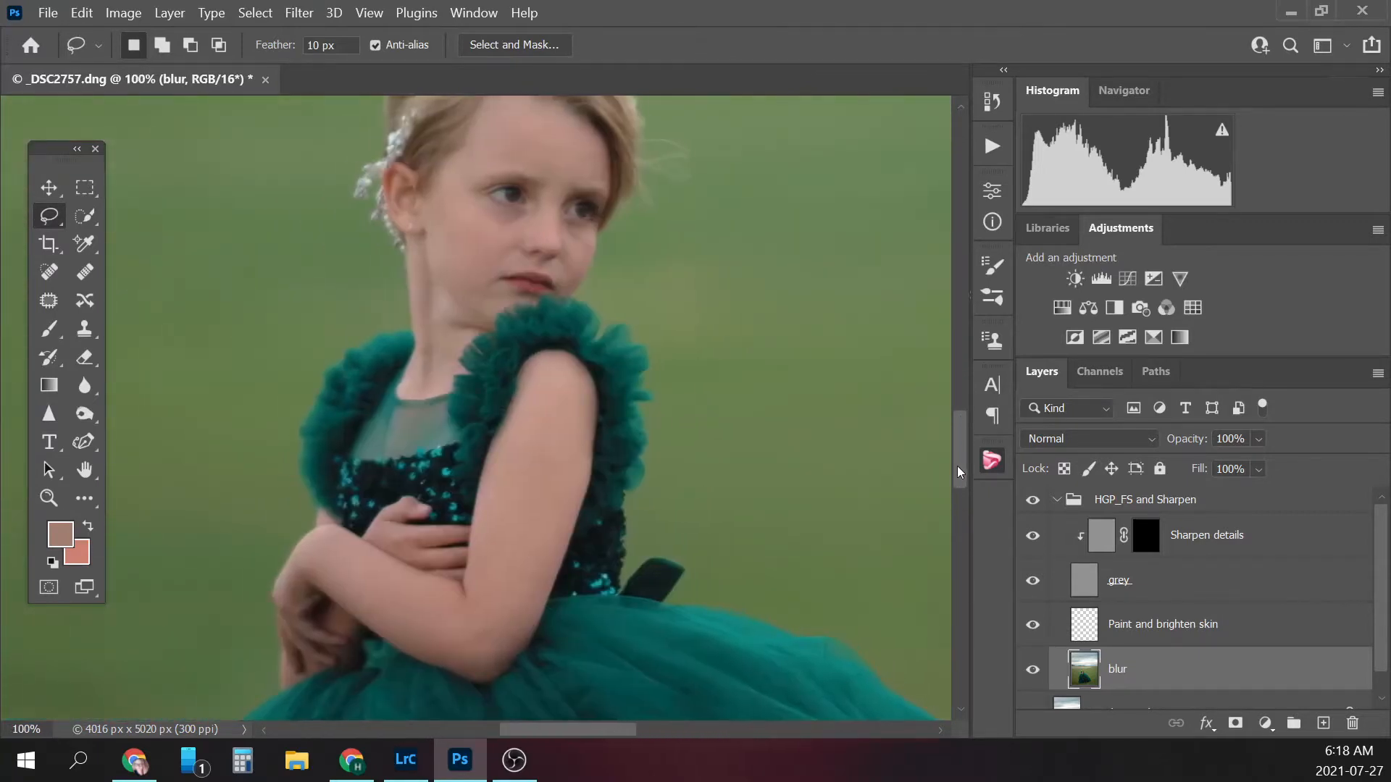
drag(957, 467, 950, 444)
mouse_move(449, 333)
mouse_down()
mouse_move(497, 273)
mouse_move(552, 269)
mouse_move(600, 303)
mouse_move(604, 334)
mouse_move(564, 346)
mouse_move(554, 397)
mouse_move(521, 394)
mouse_up()
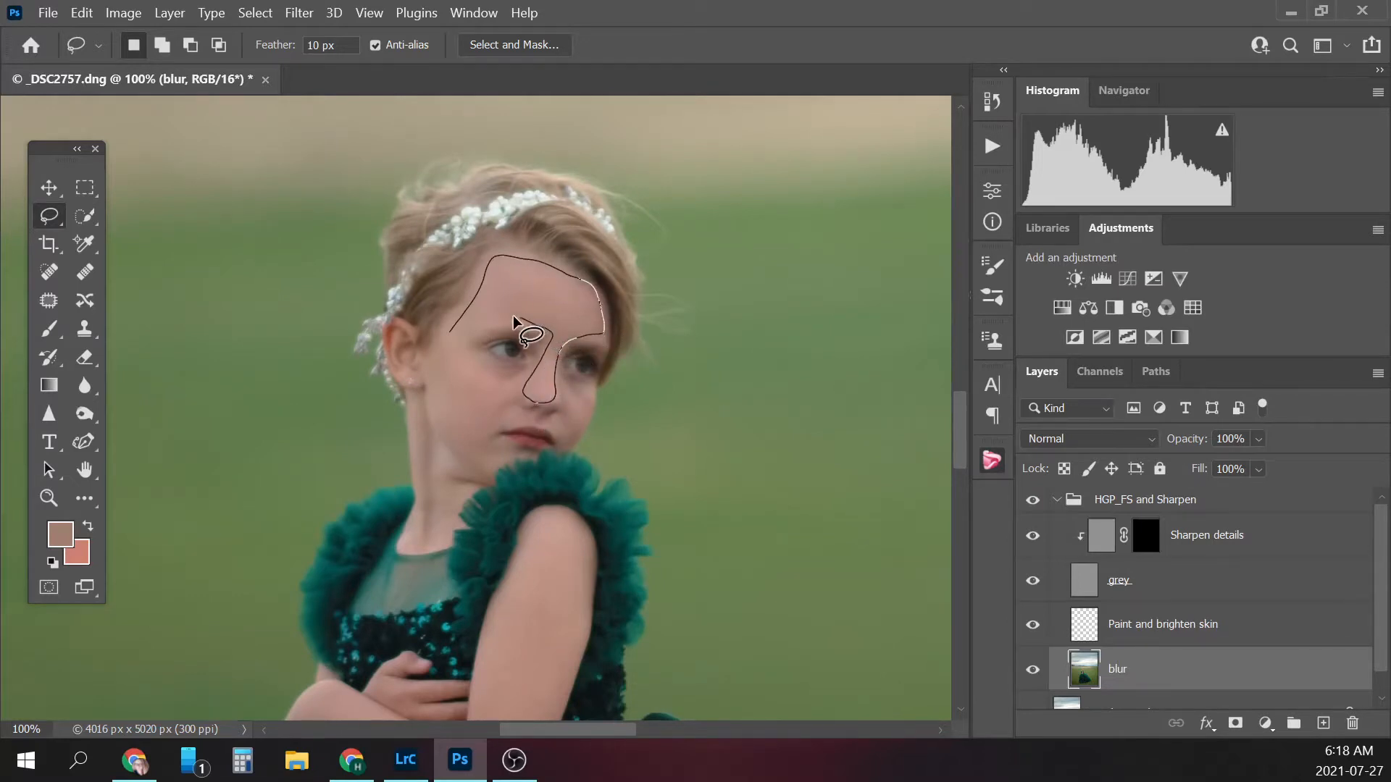
drag(452, 334, 453, 335)
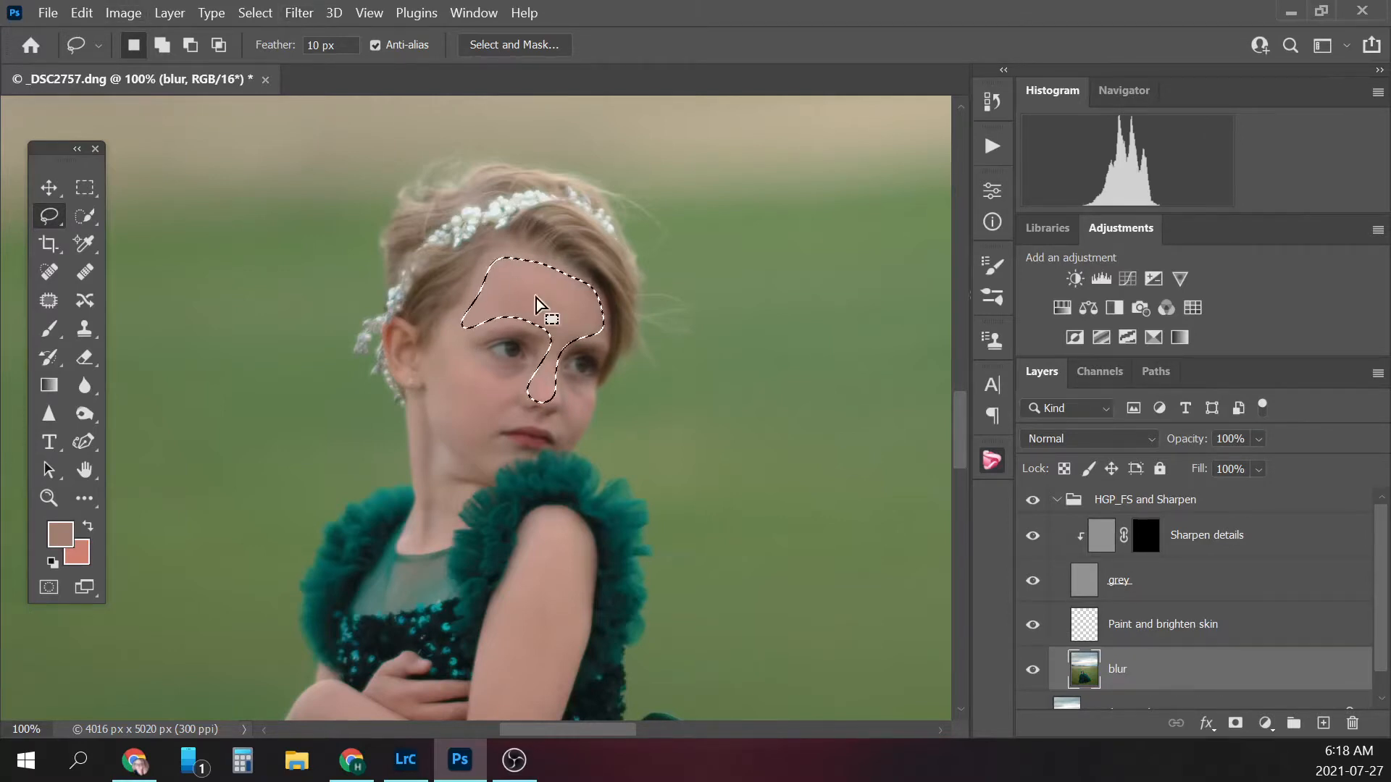
- Apply a Gaussian Blur with a 7.0 pixel radius to the selected forehead and nose skin
click(300, 12)
mouse_move(384, 287)
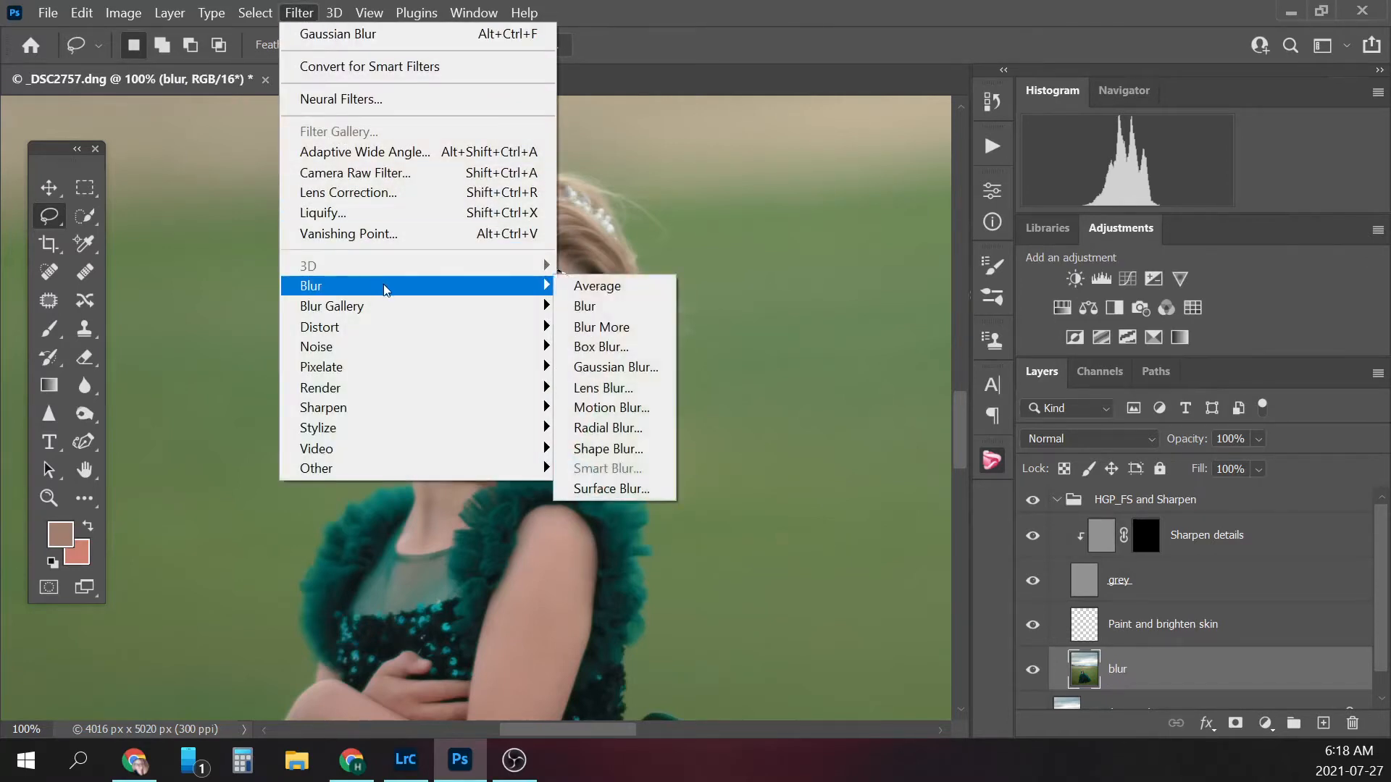
click(647, 375)
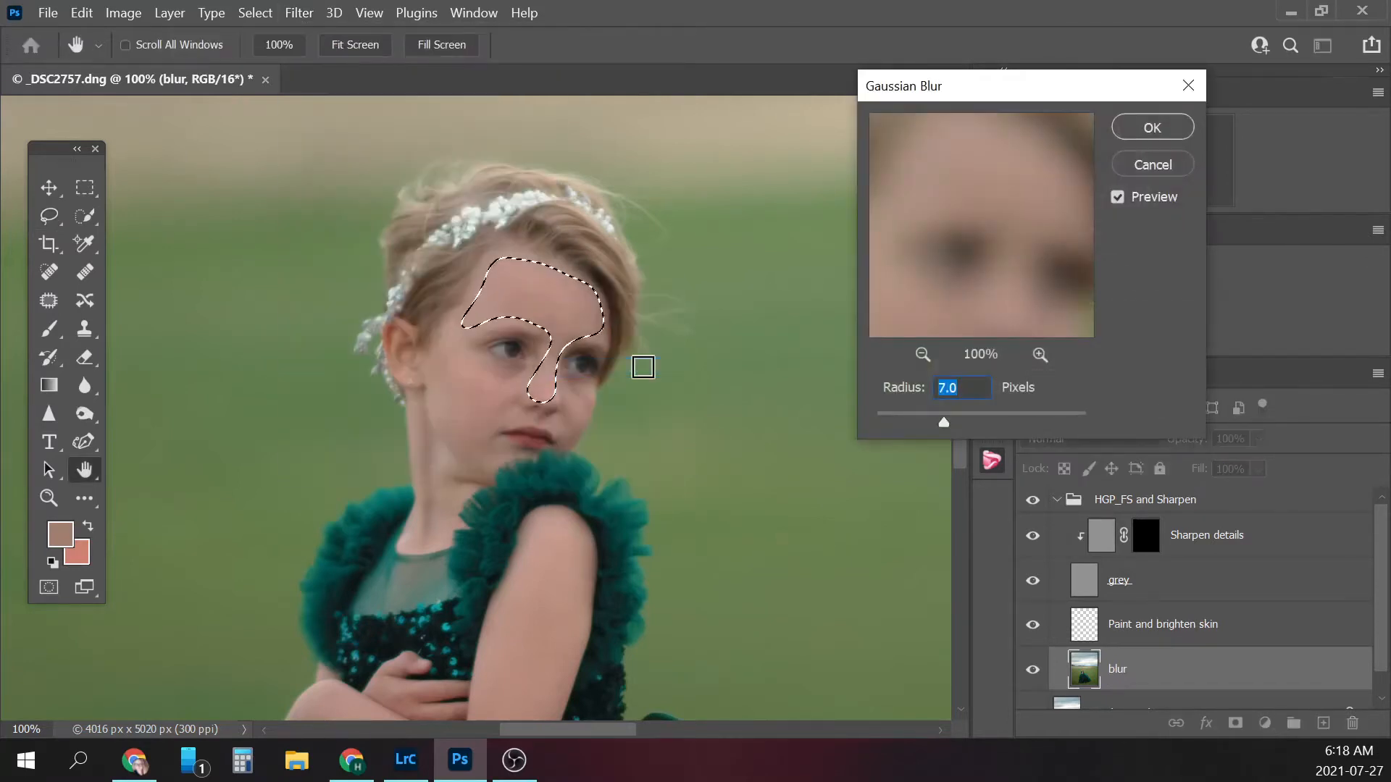
click(1152, 128)
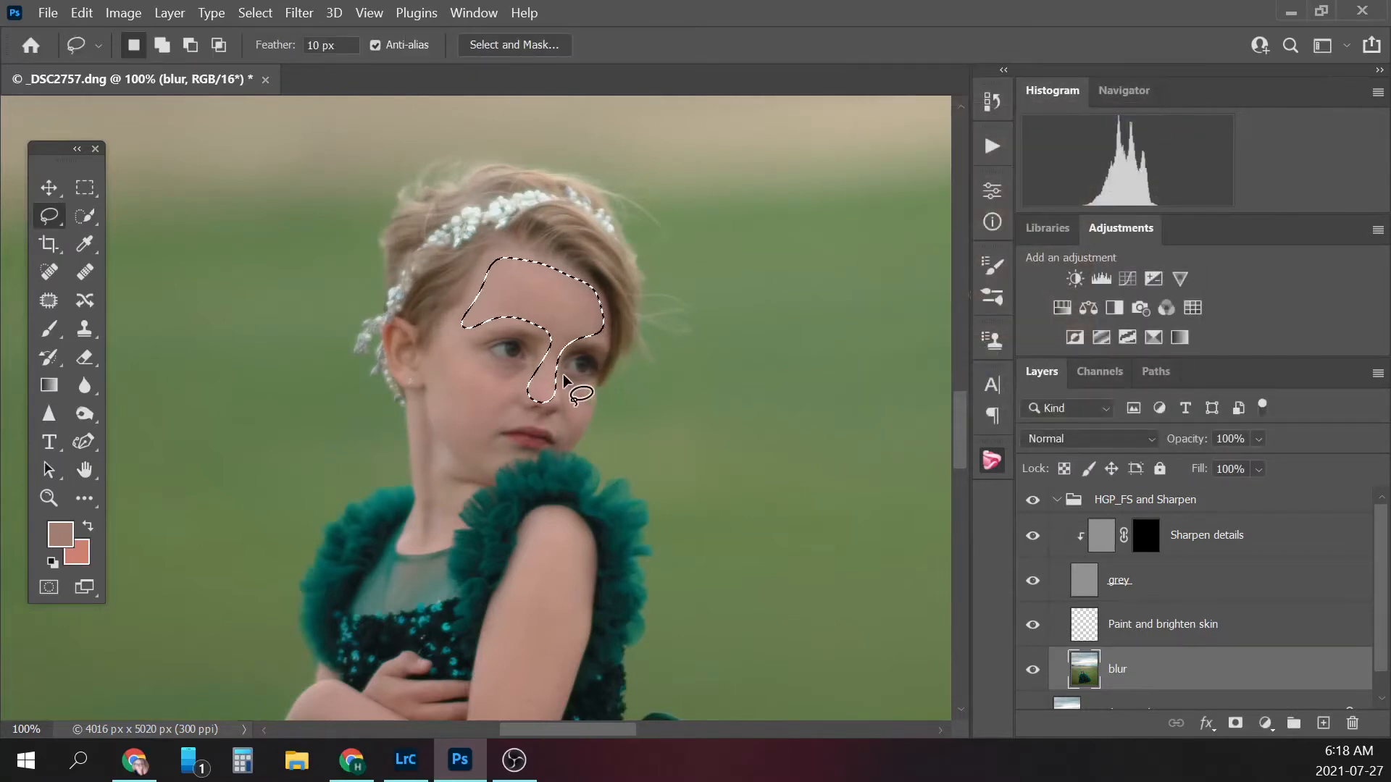
- Lasso the far cheek, the near cheek and the neck one after another on the blur layer for skin smoothing
mouse_move(588, 381)
mouse_down()
mouse_move(557, 446)
mouse_move(555, 435)
mouse_up()
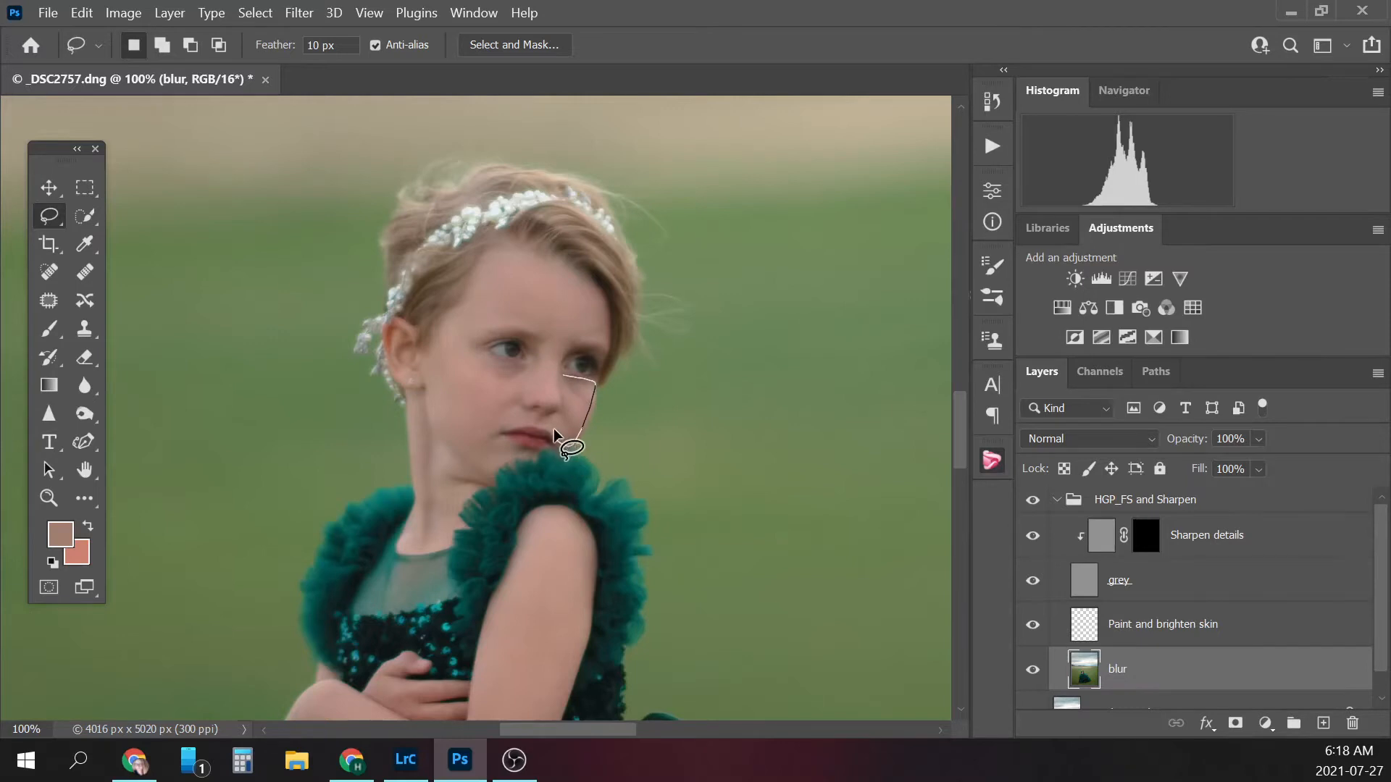
drag(554, 385, 563, 371)
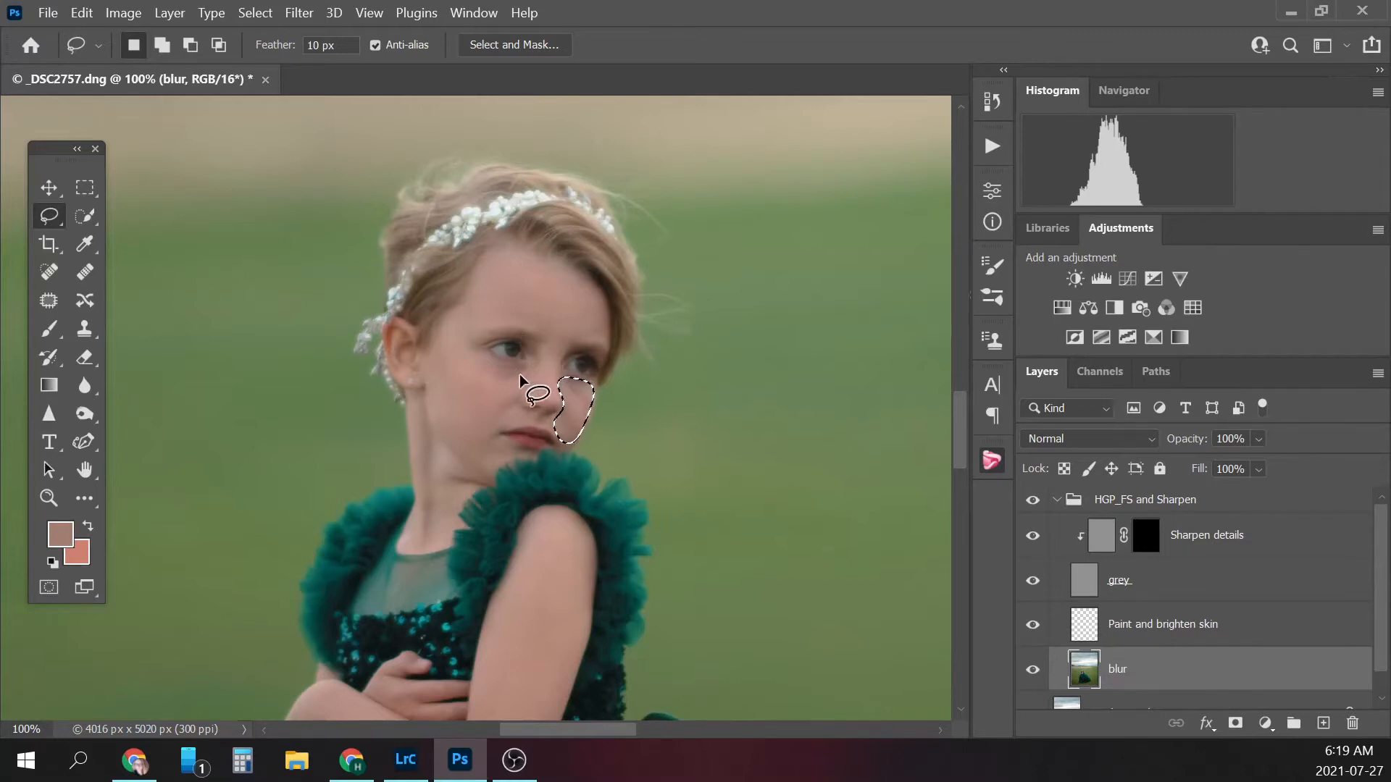
mouse_move(533, 366)
mouse_down()
mouse_move(448, 435)
mouse_move(495, 464)
mouse_move(516, 448)
mouse_move(498, 436)
mouse_move(515, 428)
mouse_move(541, 375)
mouse_up()
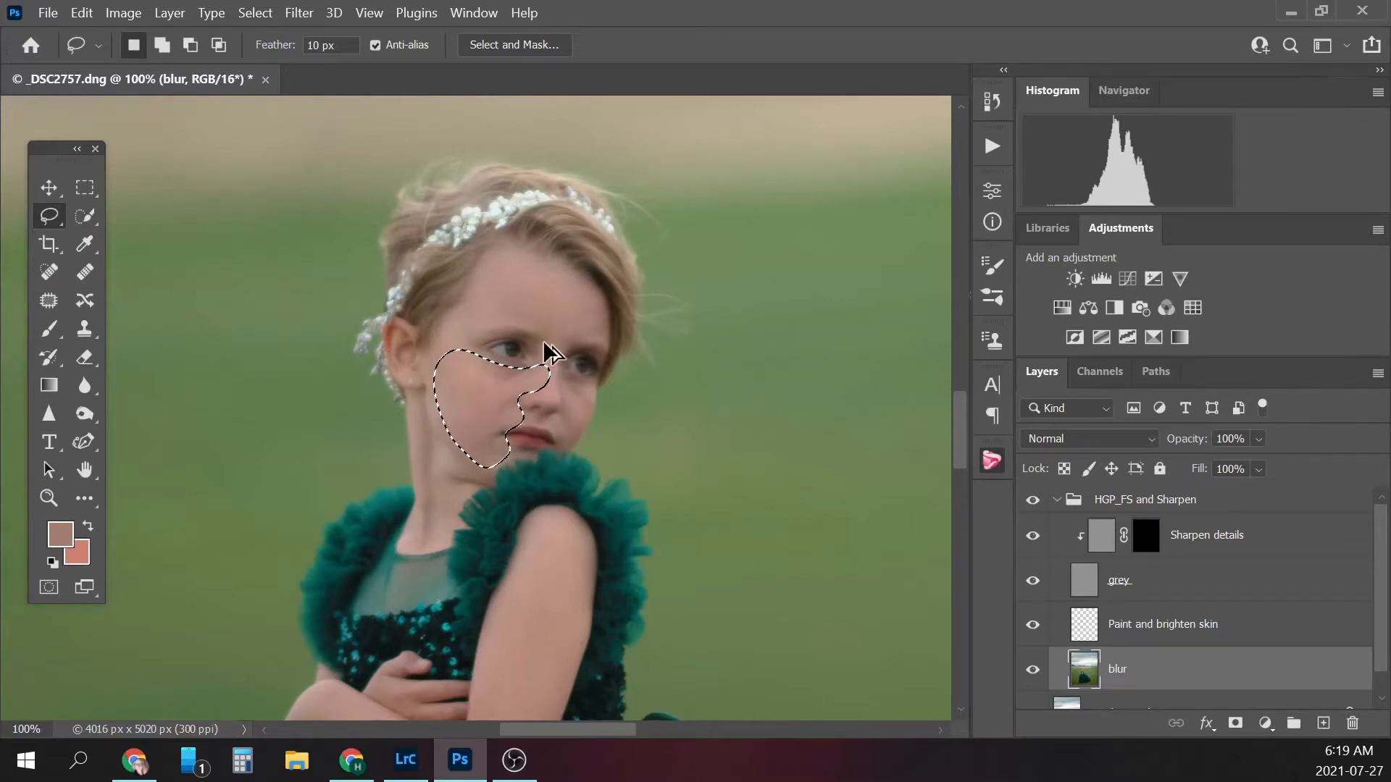
mouse_move(410, 391)
mouse_down()
mouse_move(412, 548)
mouse_move(440, 543)
mouse_move(473, 478)
mouse_move(431, 399)
mouse_up()
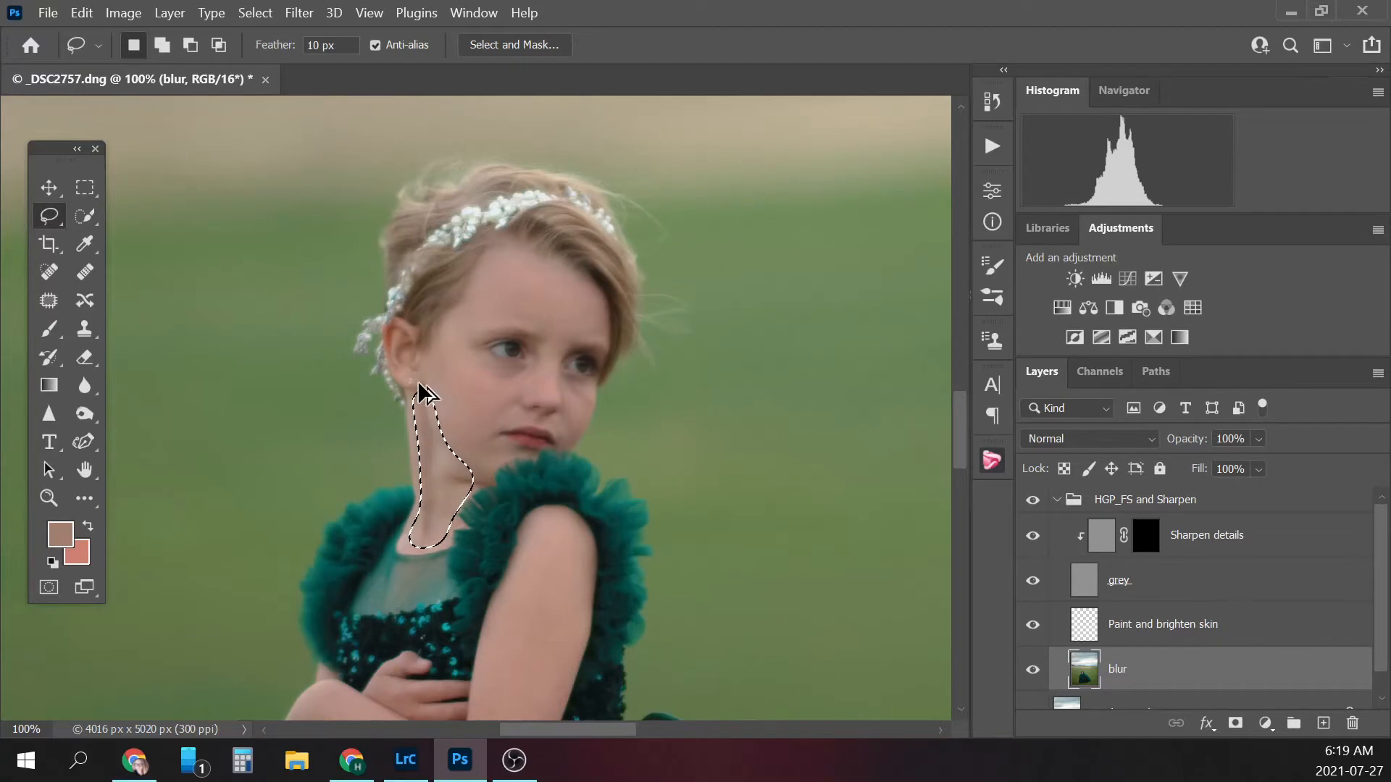
- Lasso the upper arm and the crossed forearm in turn on the blur layer for smoothing, and finish by clearing the selection
drag(964, 400, 961, 432)
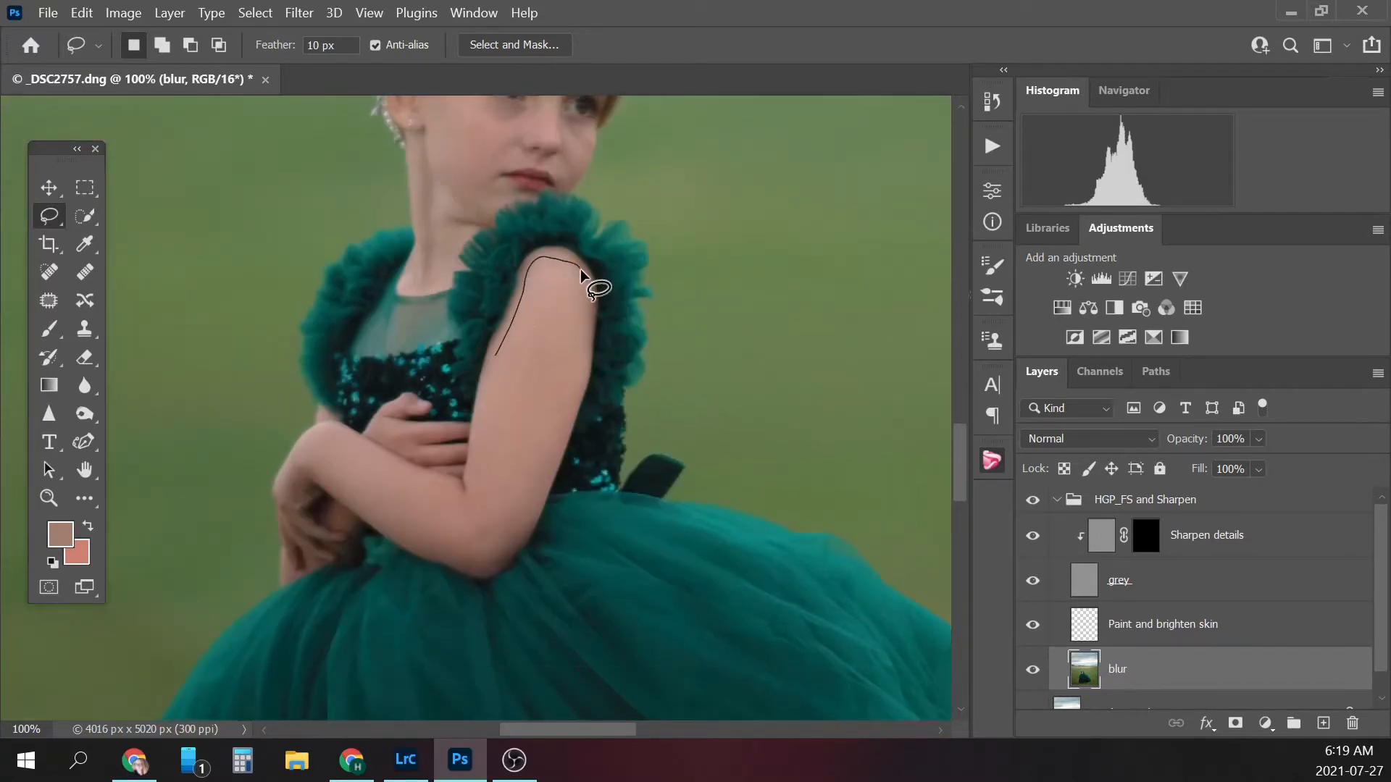
mouse_move(577, 379)
mouse_down()
mouse_move(522, 525)
mouse_move(488, 563)
mouse_move(455, 553)
mouse_up()
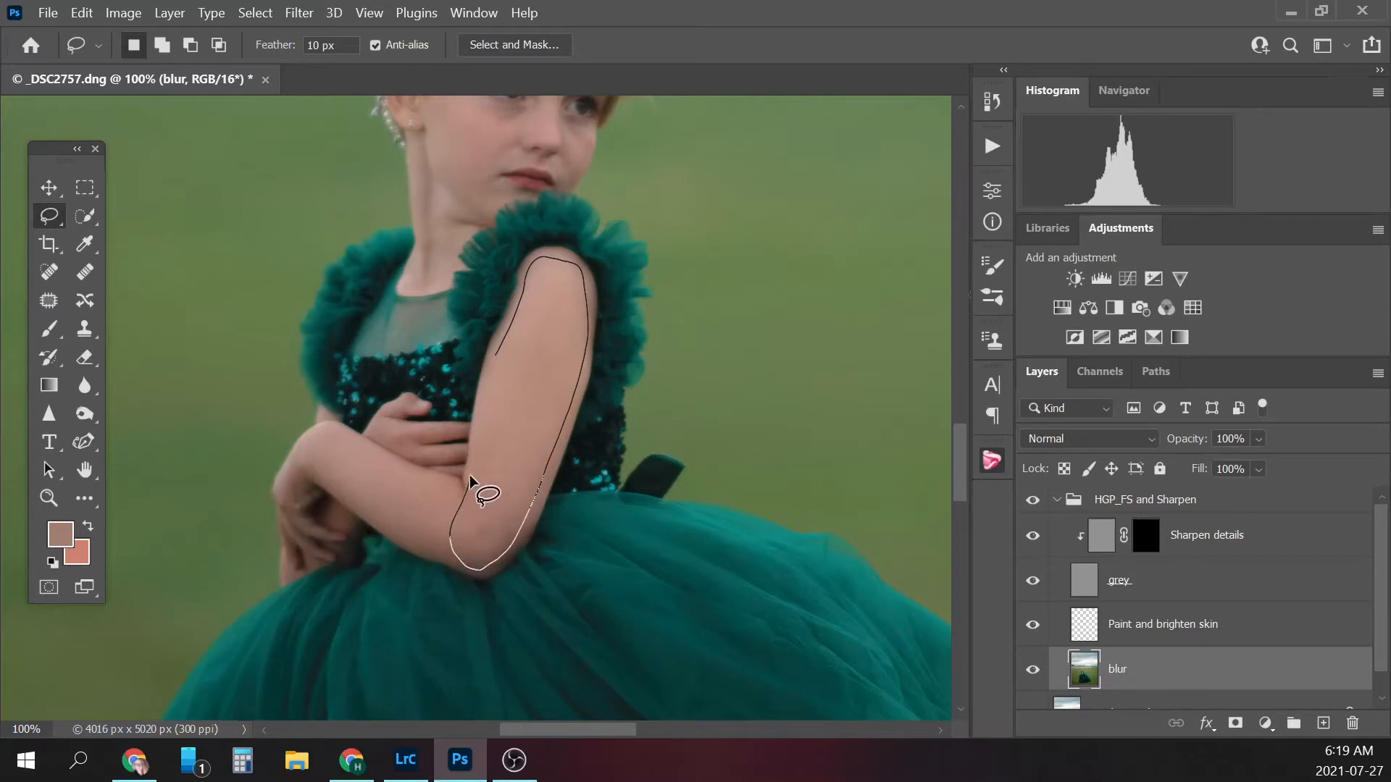
drag(469, 475, 502, 358)
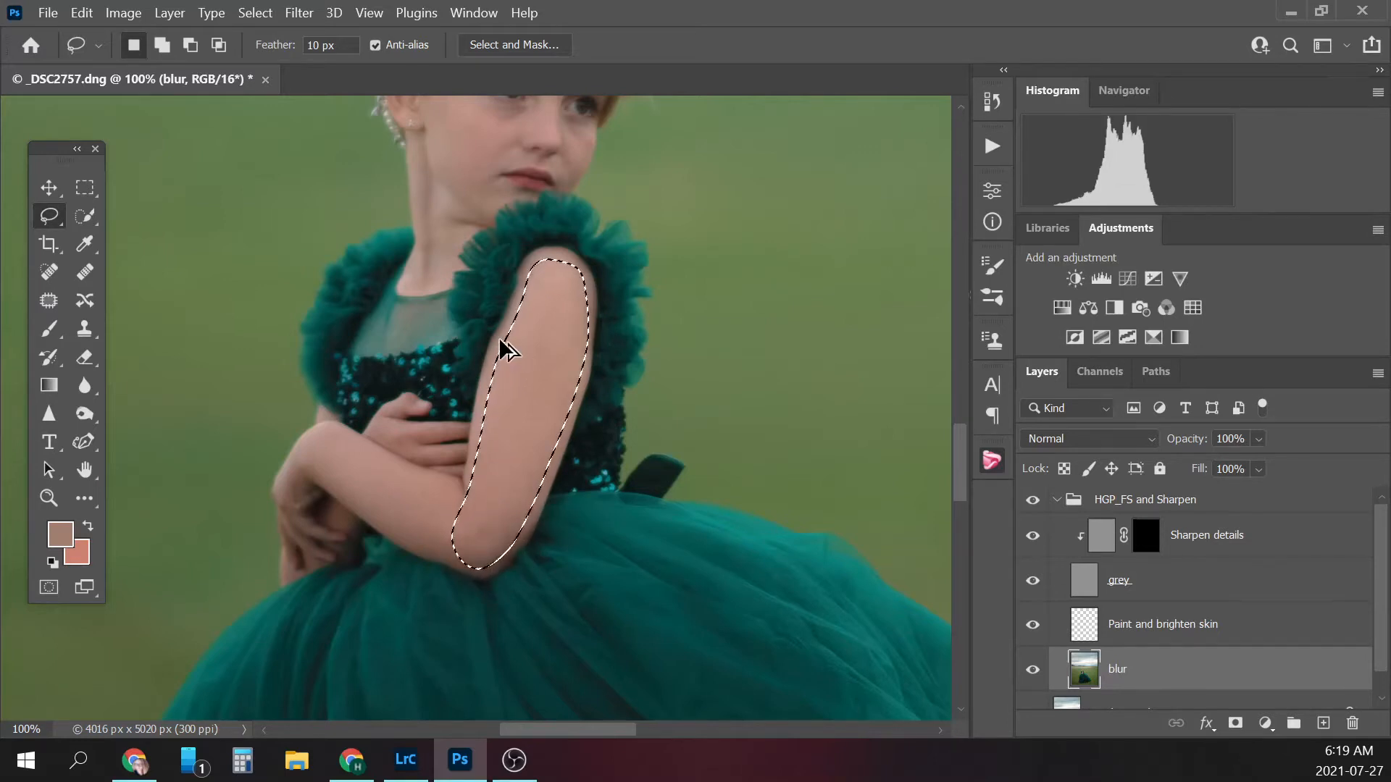
click(289, 464)
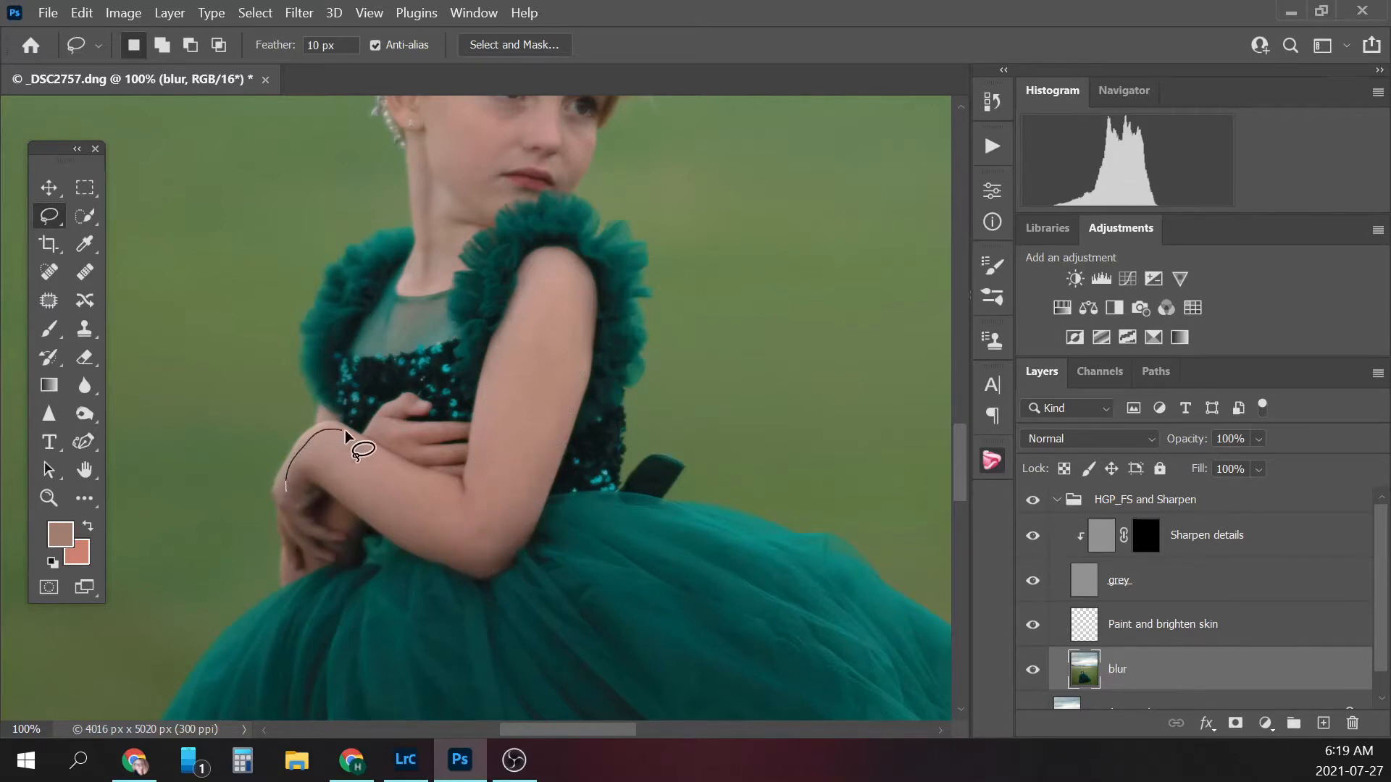
mouse_move(491, 536)
mouse_down()
mouse_move(470, 570)
mouse_move(315, 481)
mouse_move(284, 485)
mouse_up()
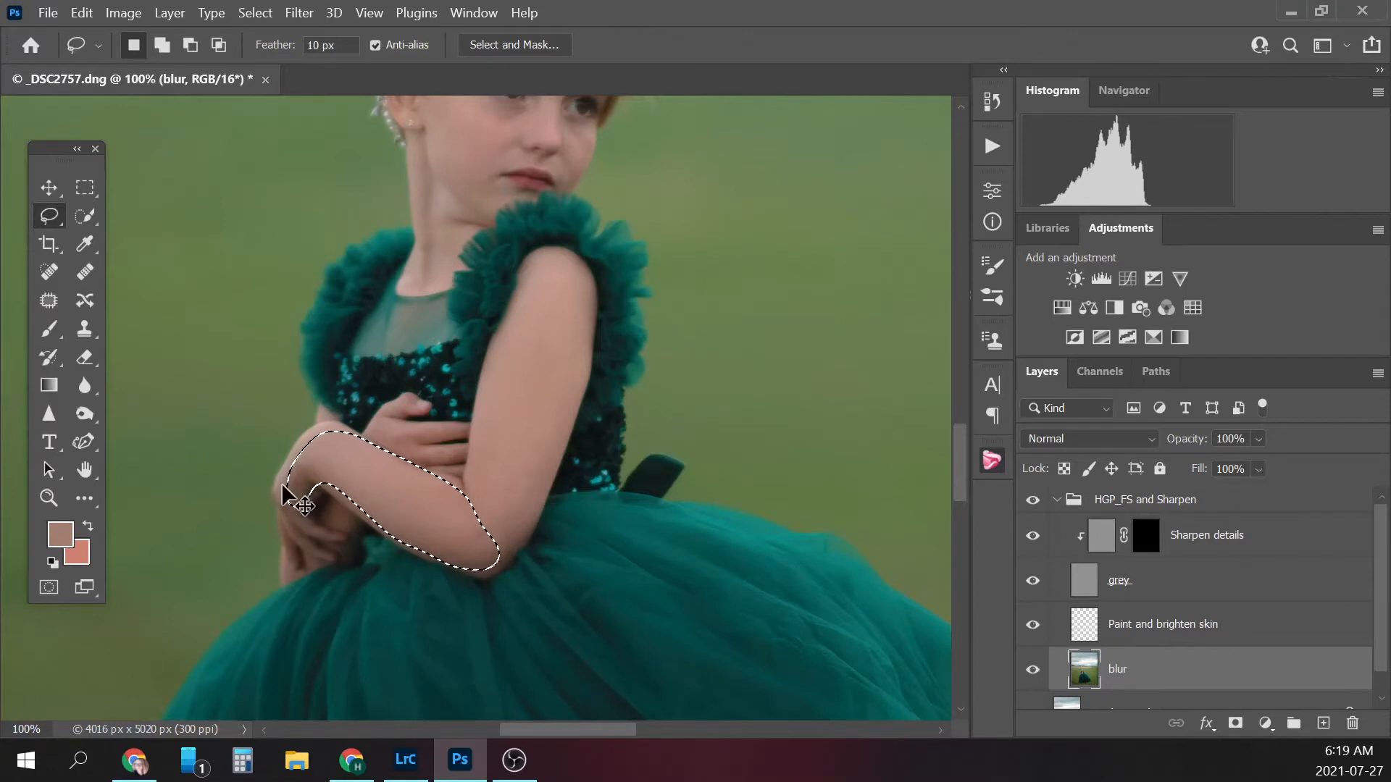
key(ctrl+d)
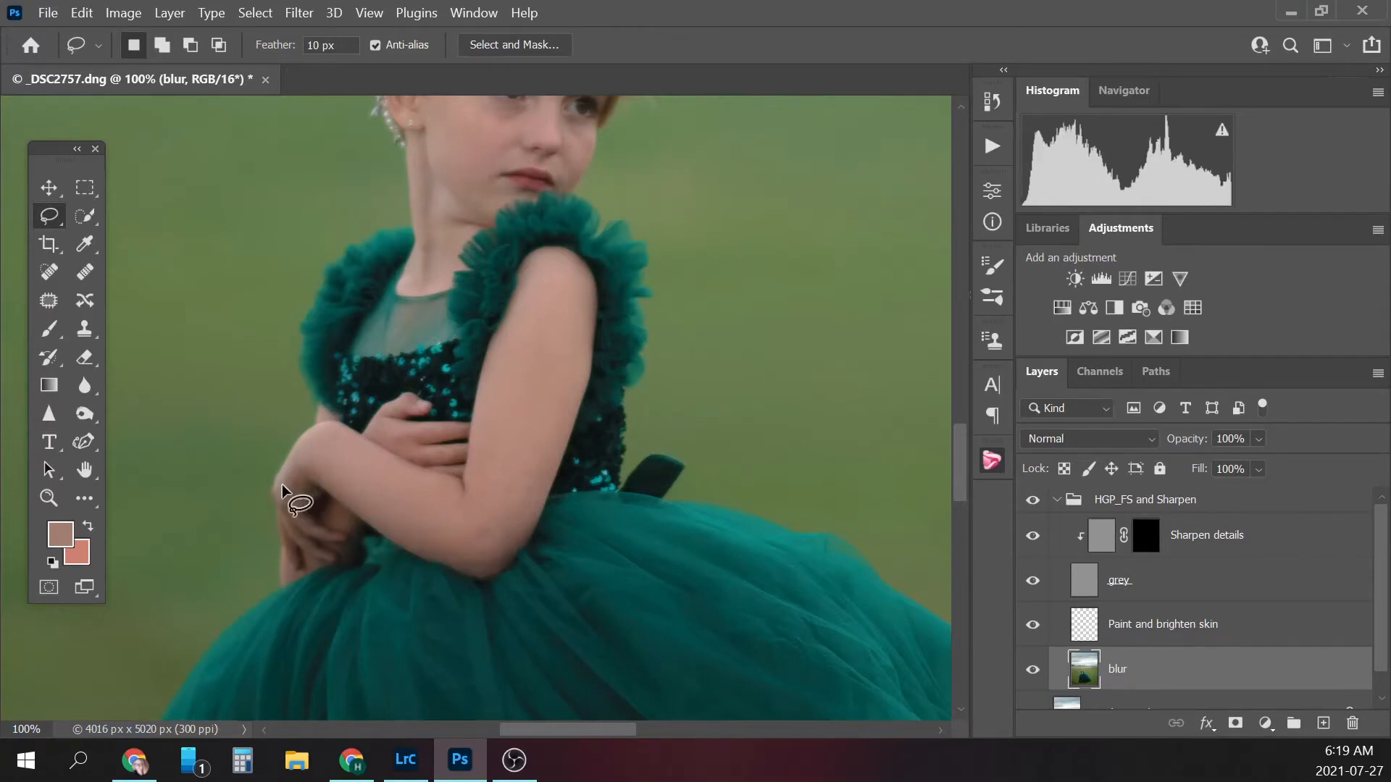
- Make the Paint and brighten skin layer active and set the Brush to Lighten mode at 10% opacity
click(1200, 632)
scroll(964, 438, up, 5)
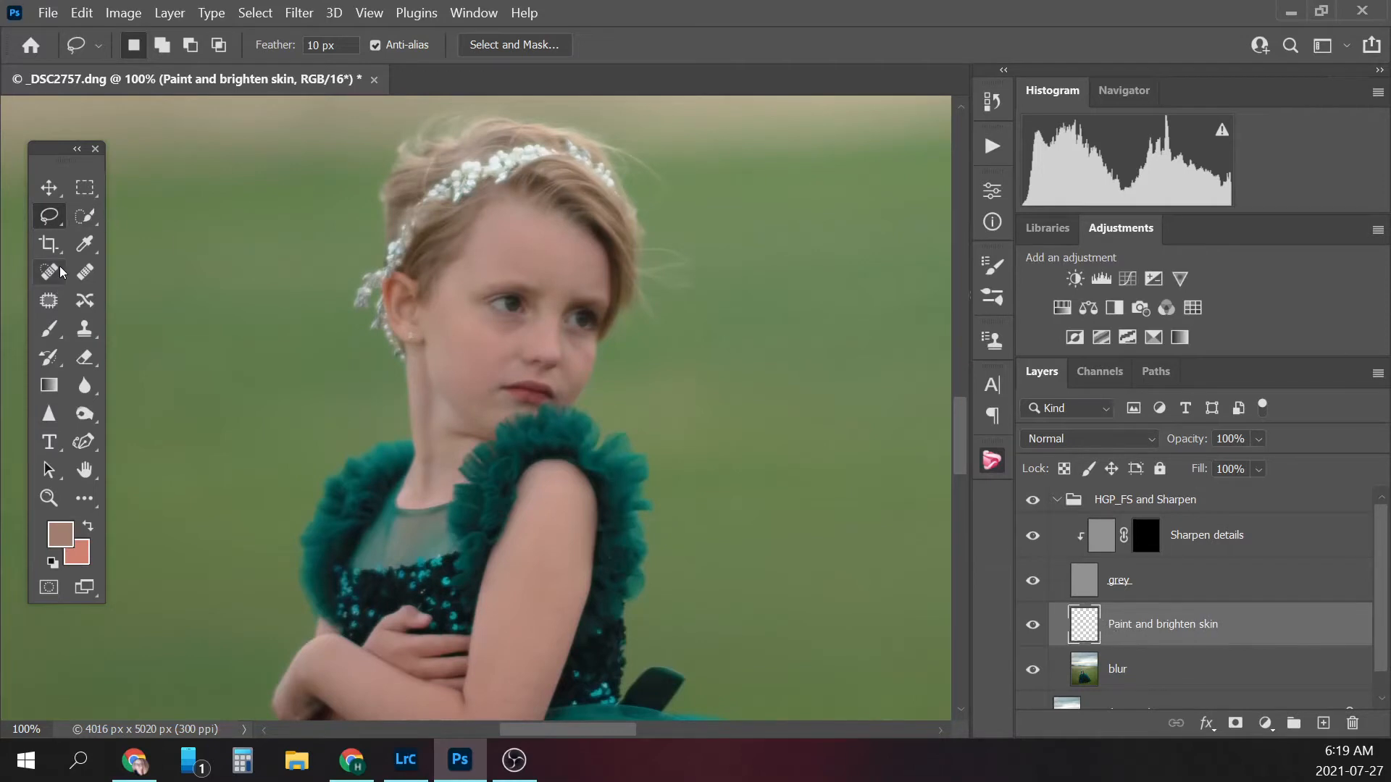
click(50, 330)
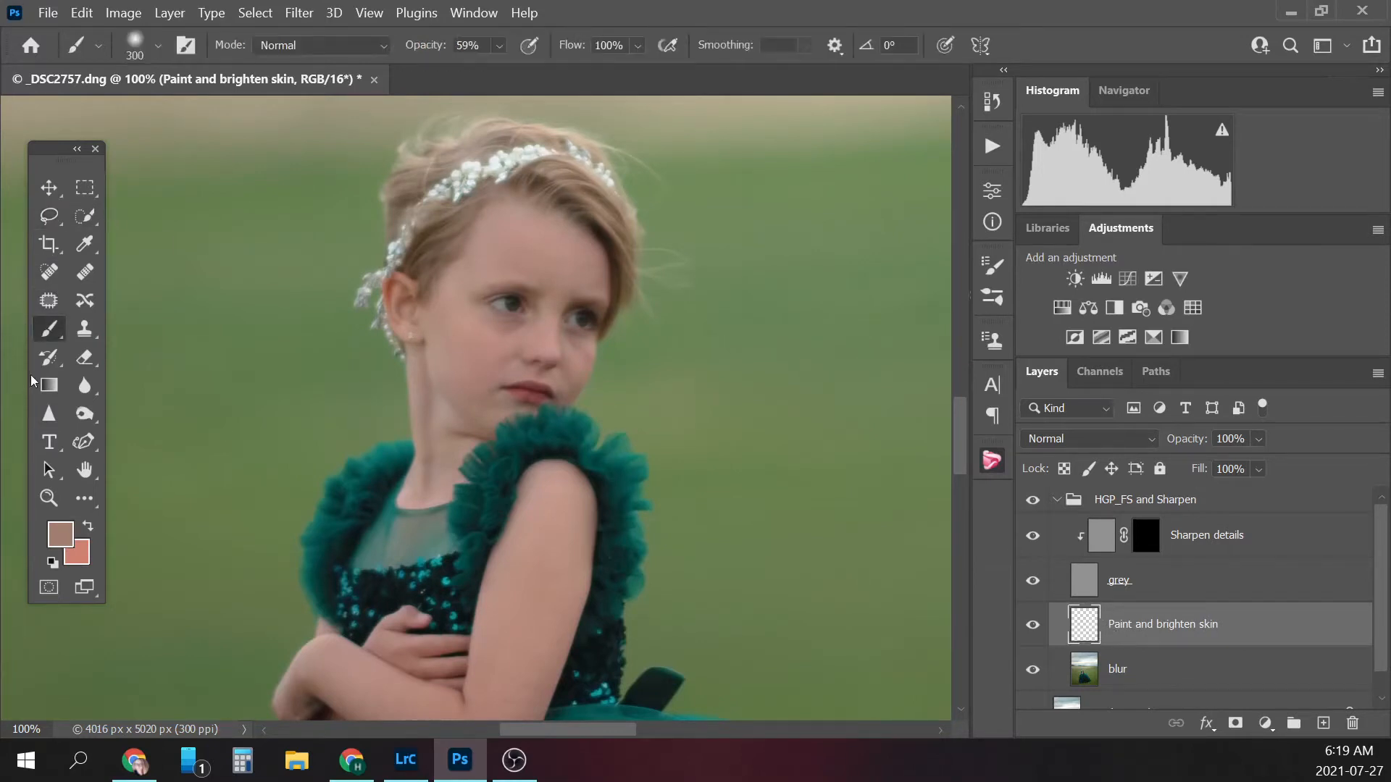
click(306, 45)
click(297, 250)
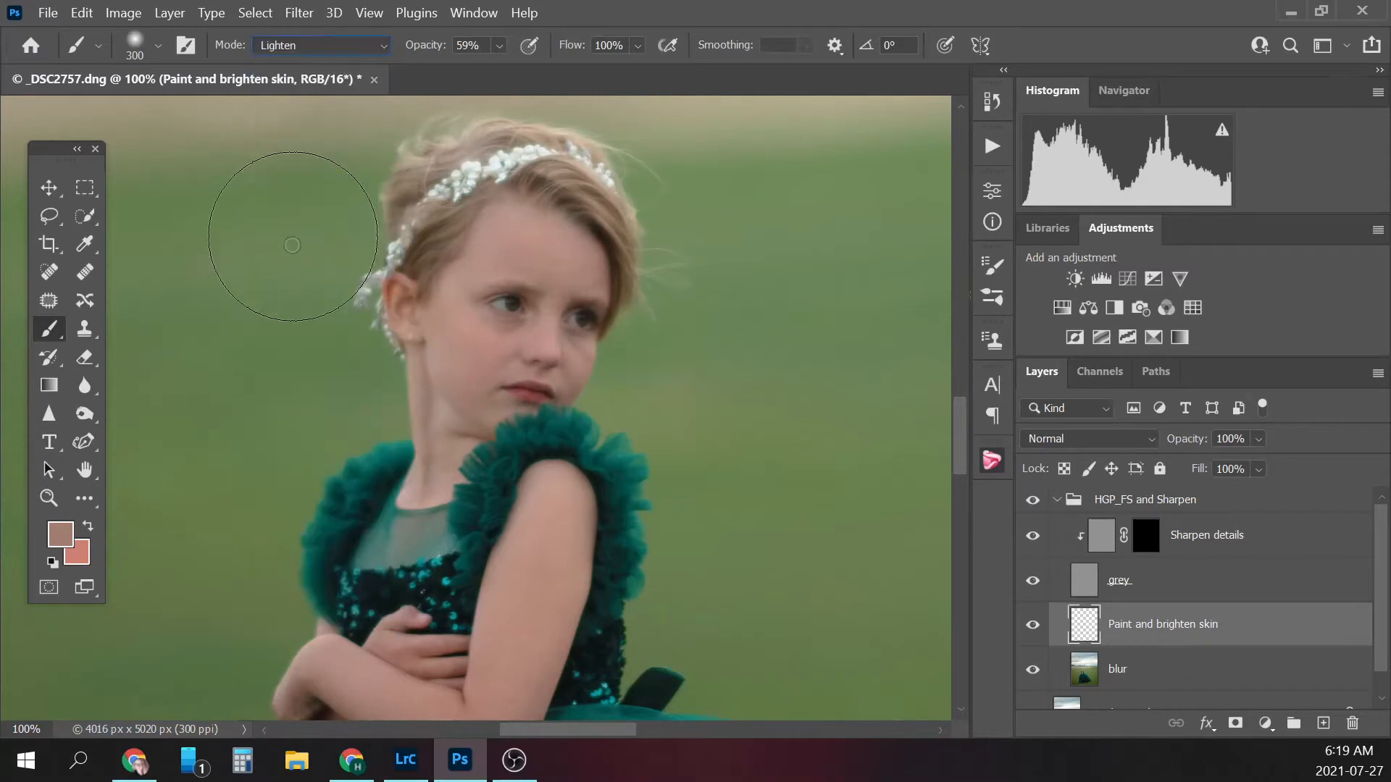
click(487, 45)
text(1)
- Reduce the brush size to 30 px and check its settings
key(bracketleft)
key(bracketleft)
key(bracketleft)
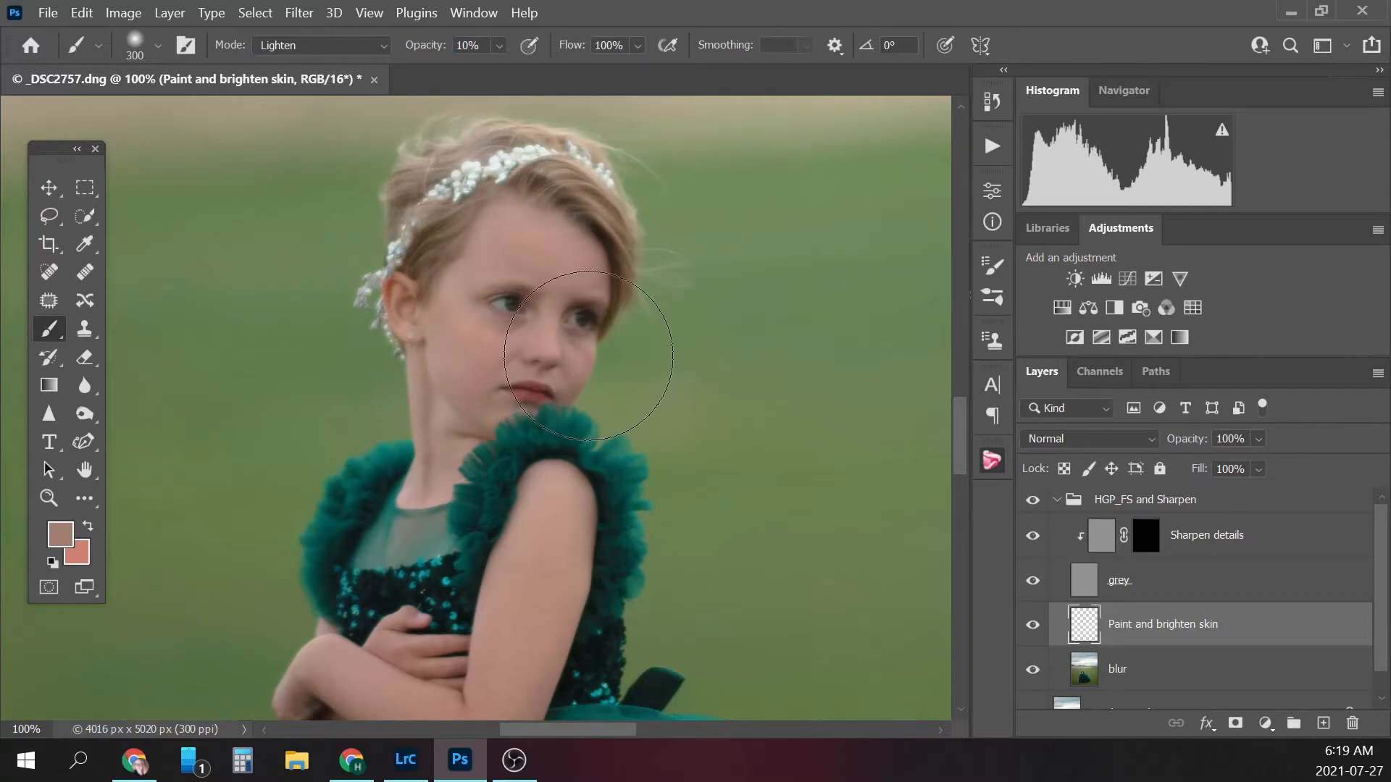
key(bracketleft)
key(bracketleft)
key(bracketleft)
key(bracketleft)
key(bracketleft)
key(bracketleft)
key(bracketleft)
key(bracketleft)
key(bracketleft)
key(bracketleft)
key(bracketleft)
key(bracketleft)
click(158, 49)
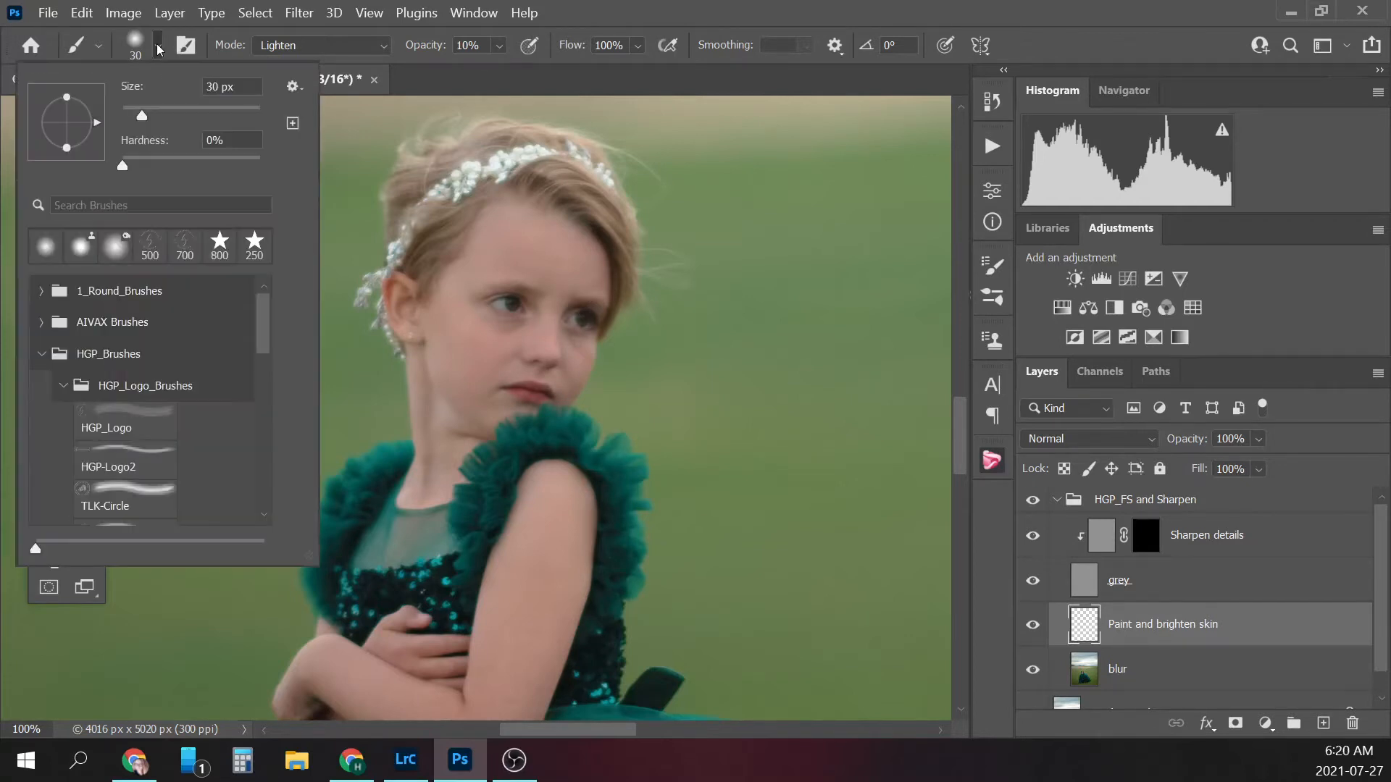
click(159, 47)
click(160, 48)
click(160, 47)
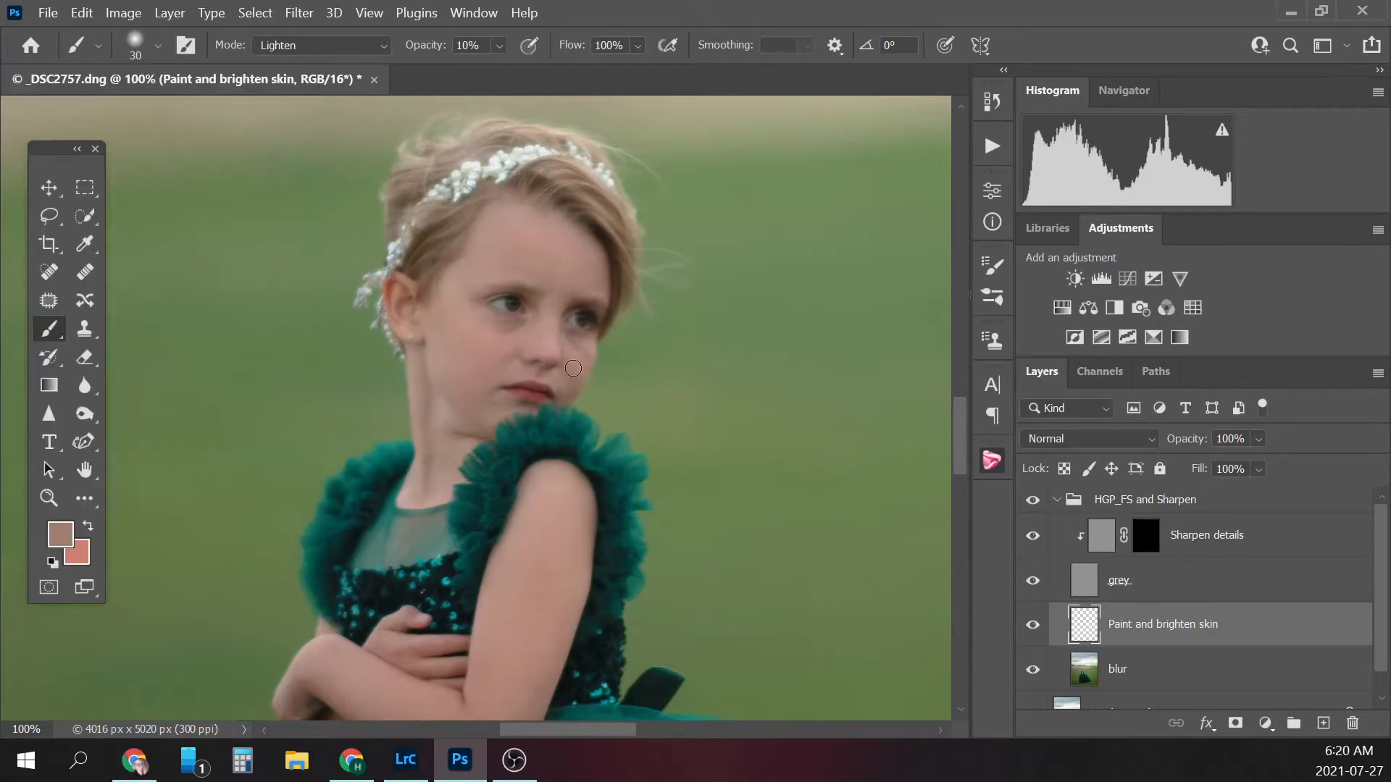
- Brighten the facial skin with a sampled skin tone and a 45 px brush, and compare the face with the paint layer hidden and shown
key(alt)
key(bracketright)
key(bracketright)
key(bracketright)
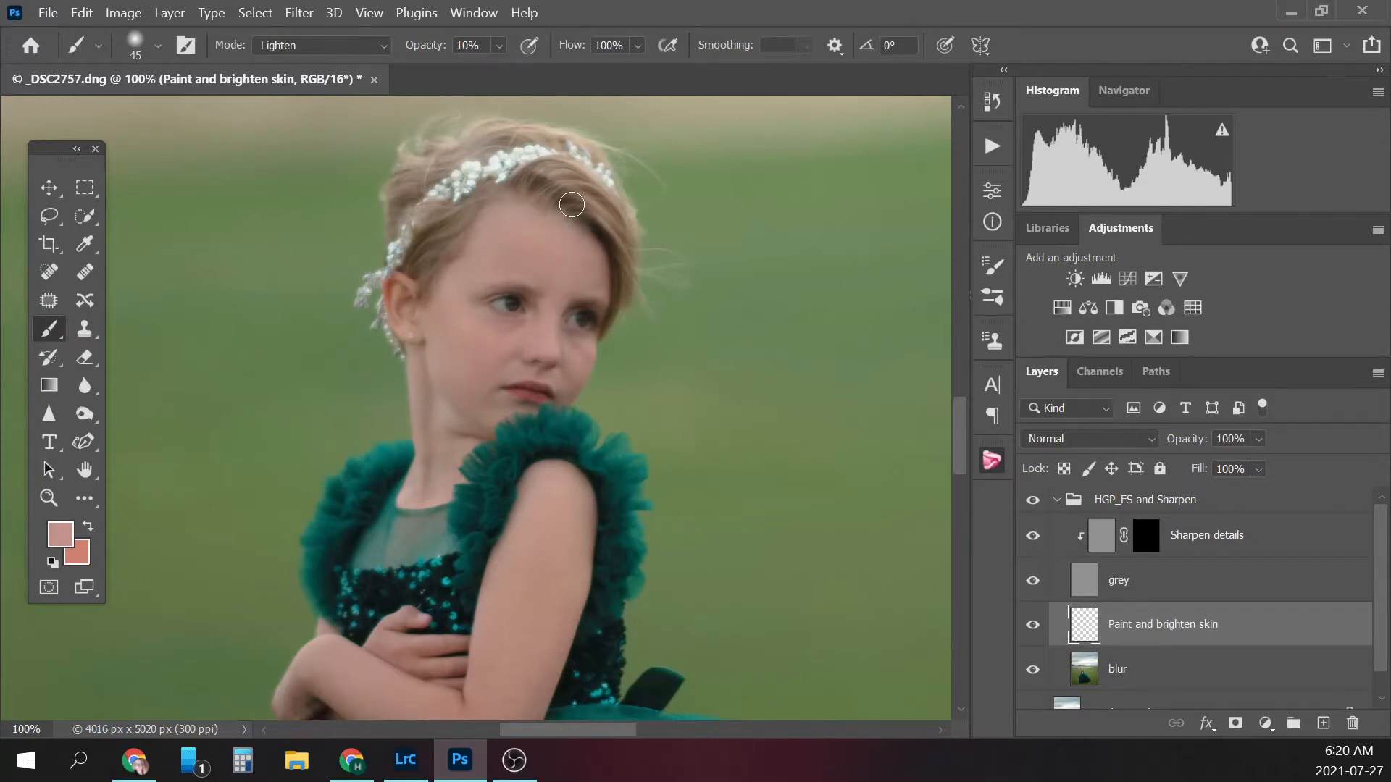
mouse_move(958, 408)
mouse_down()
mouse_move(959, 441)
mouse_move(958, 399)
mouse_up()
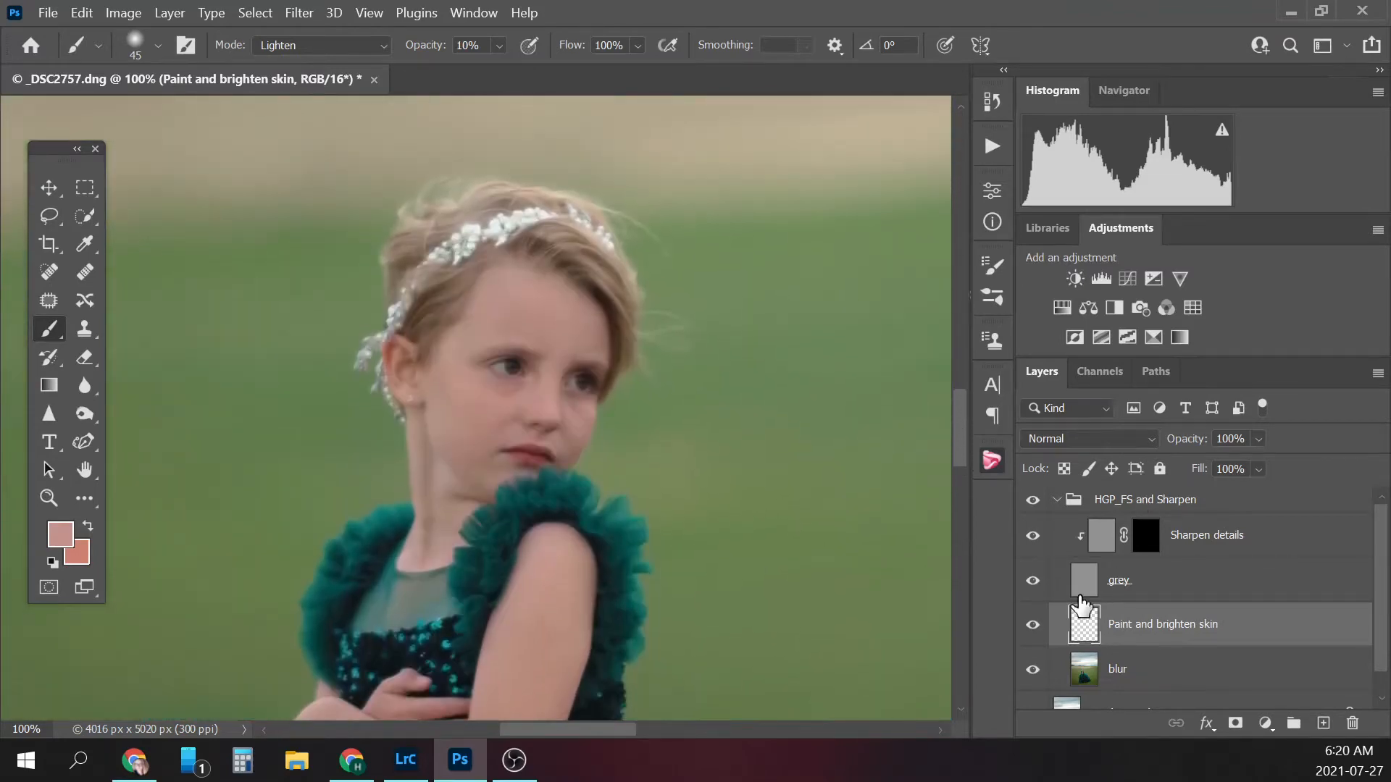
click(1033, 626)
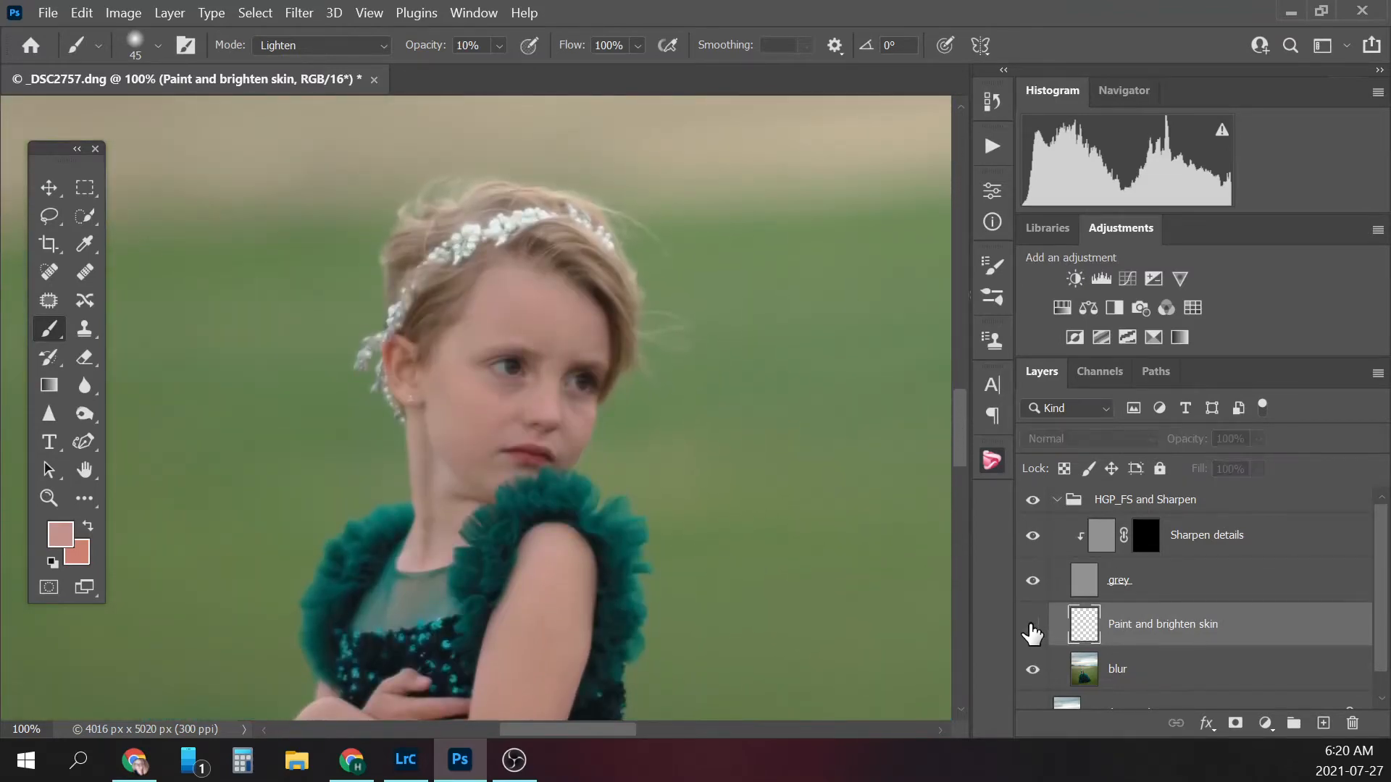
click(1033, 626)
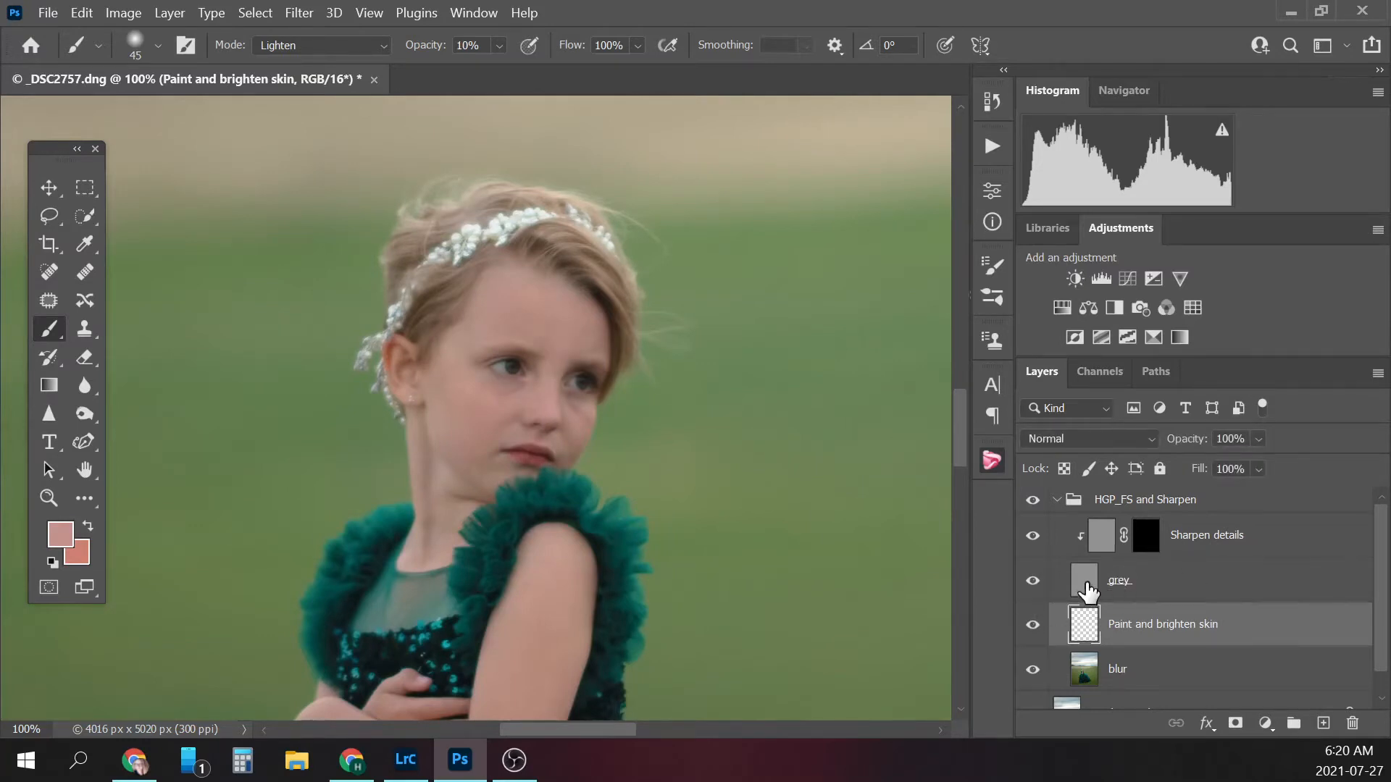
- Heal blemishes on the girl's far cheek on the grey layer using a 15 px Spot Healing Brush
click(1115, 601)
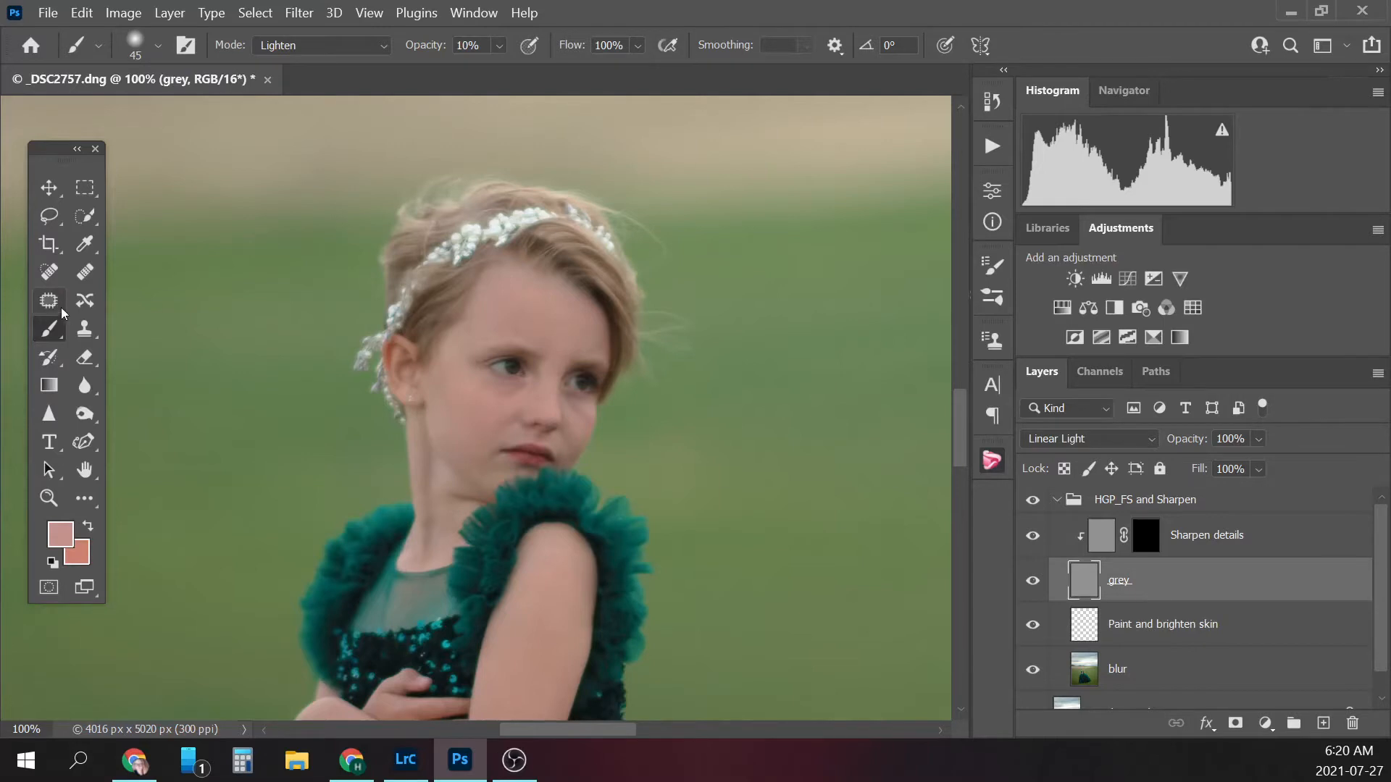
click(55, 272)
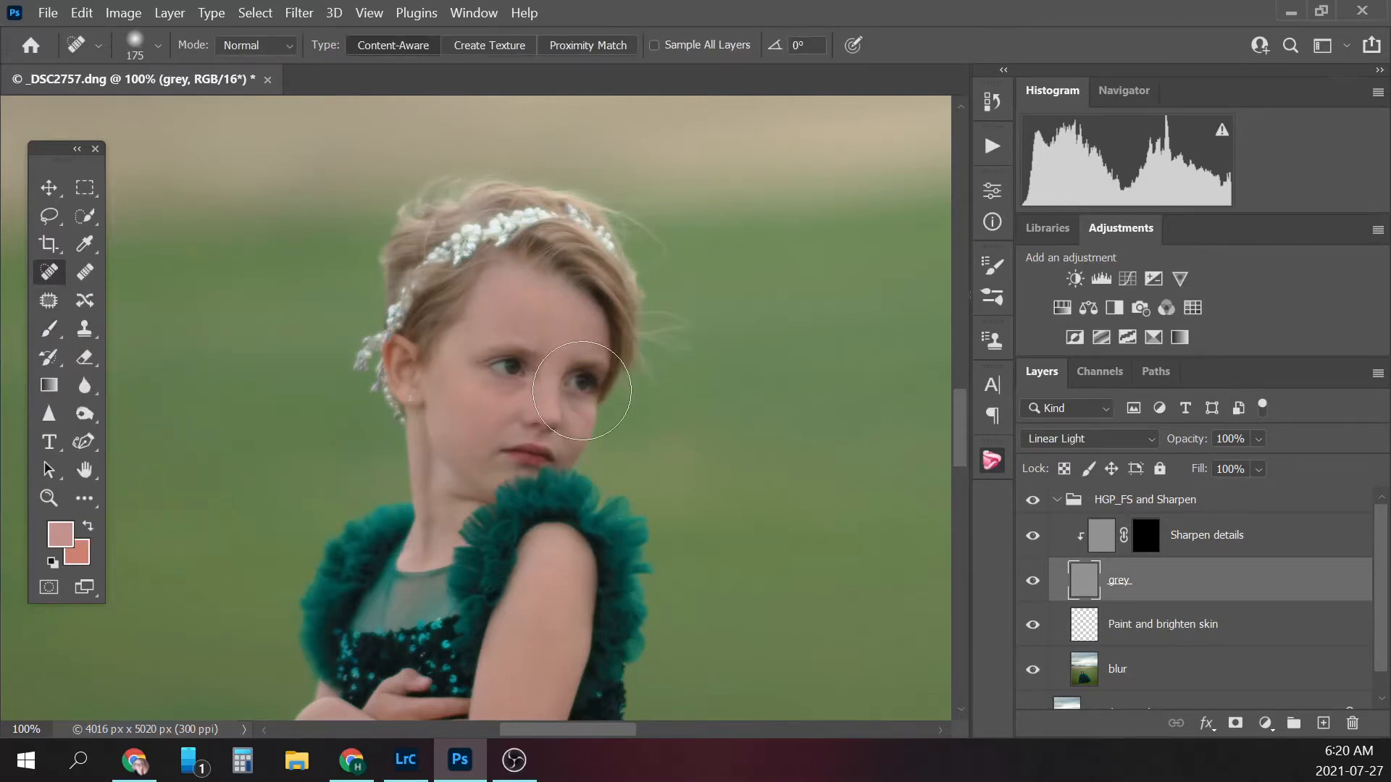
key(bracketright)
key(bracketright)
key(bracketleft)
key(bracketleft)
key(bracketleft)
key(bracketleft)
key(bracketleft)
key(bracketleft)
key(bracketleft)
key(bracketleft)
key(bracketleft)
key(bracketleft)
key(bracketleft)
key(bracketleft)
key(bracketleft)
key(bracketleft)
key(bracketleft)
click(587, 423)
drag(575, 408, 582, 416)
- Heal the spots on the girl's arm near the elbow on the grey layer
scroll(954, 354, down, 5)
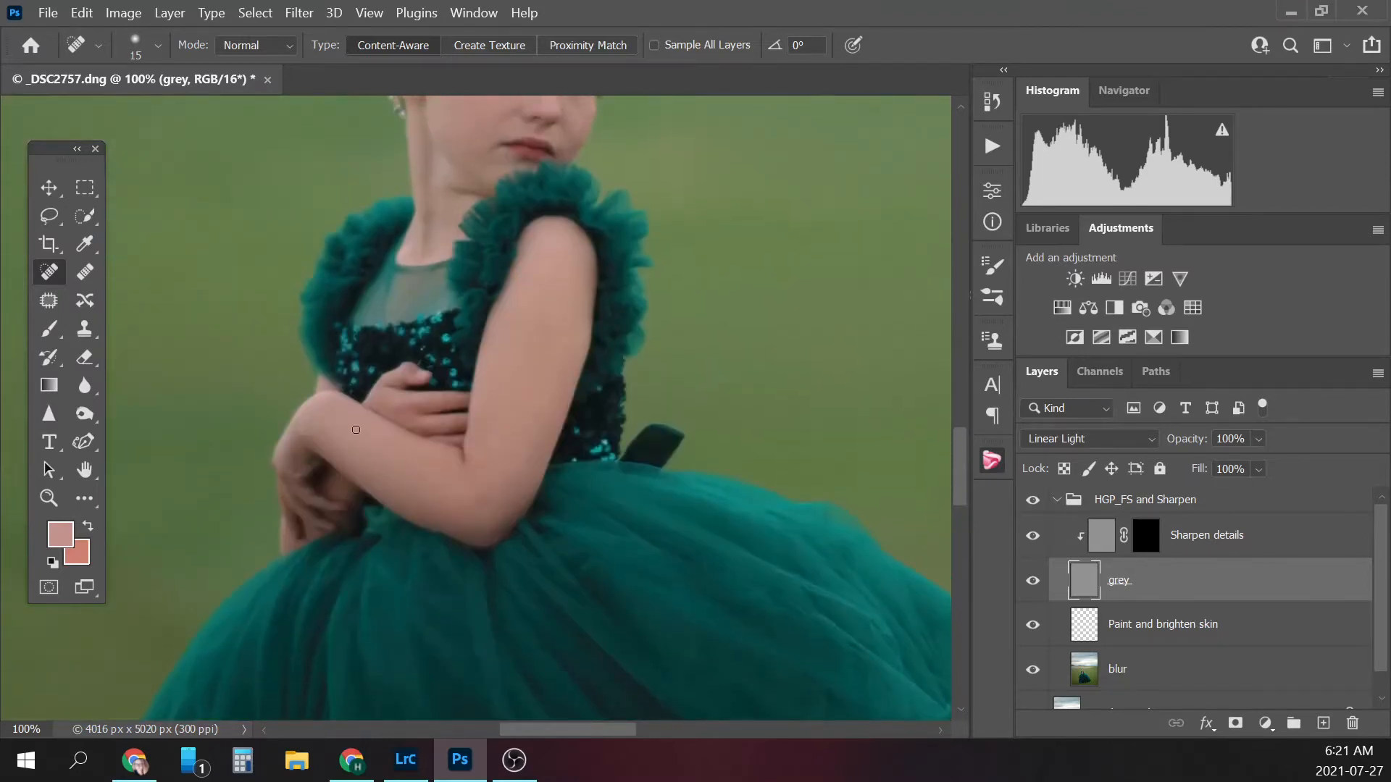
drag(496, 448, 491, 454)
drag(962, 474, 959, 442)
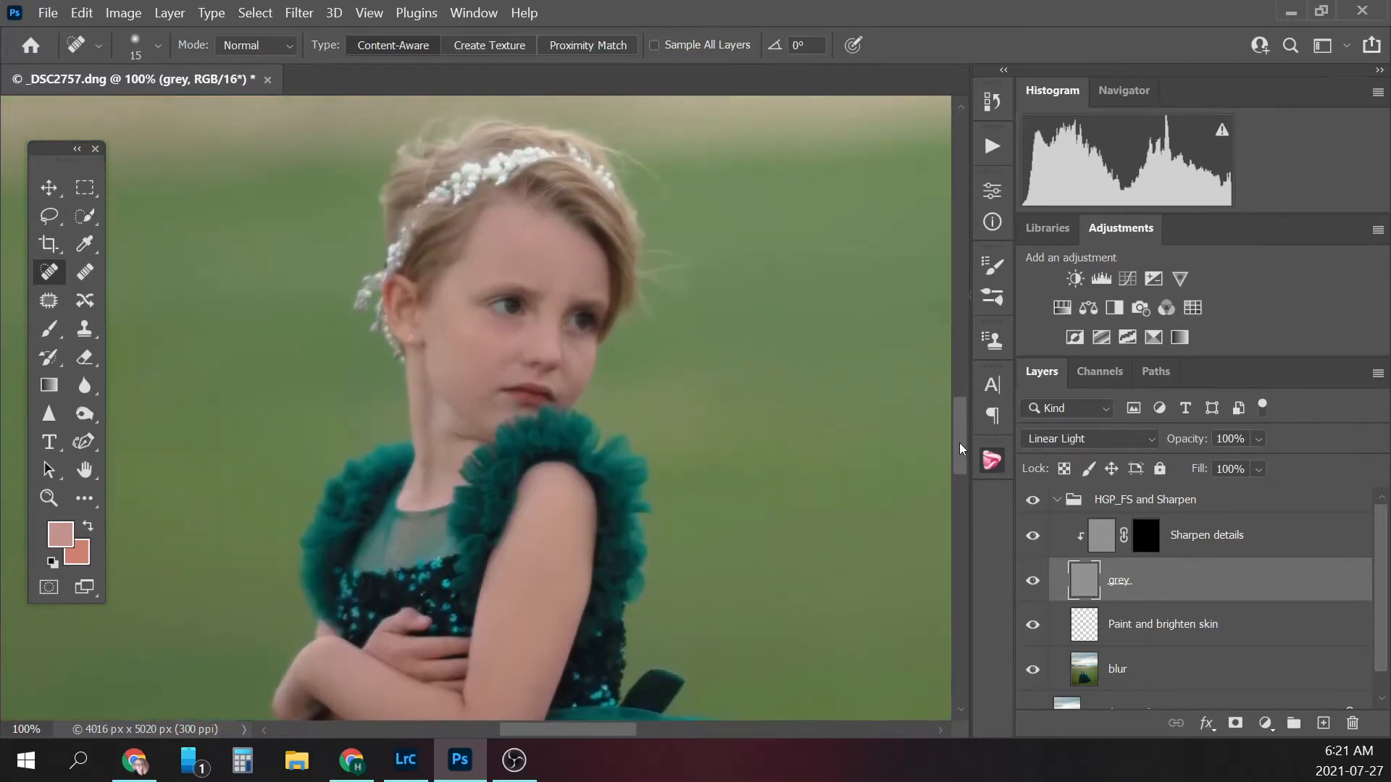
- Target the Sharpen details layer mask with the Brush tool in Normal mode at 100% opacity
click(1152, 551)
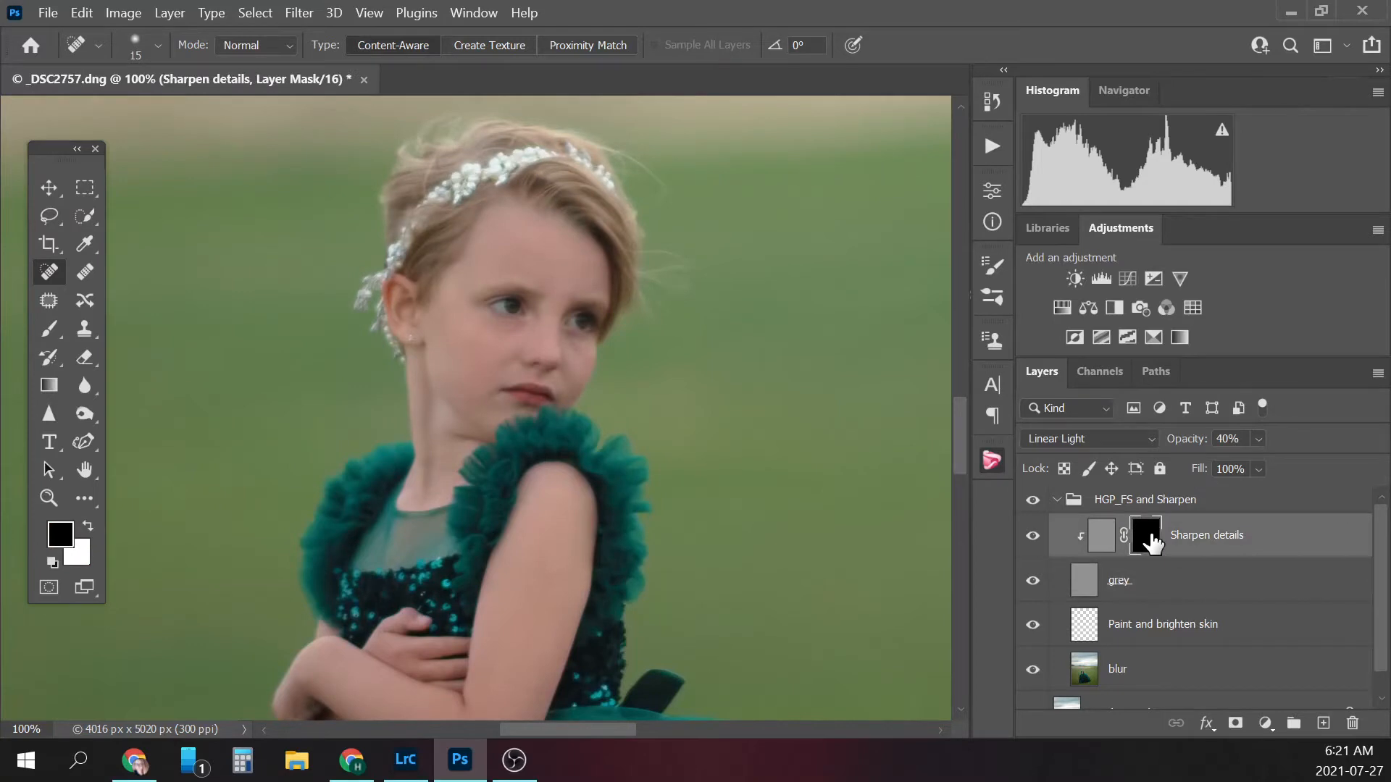
click(53, 330)
click(51, 330)
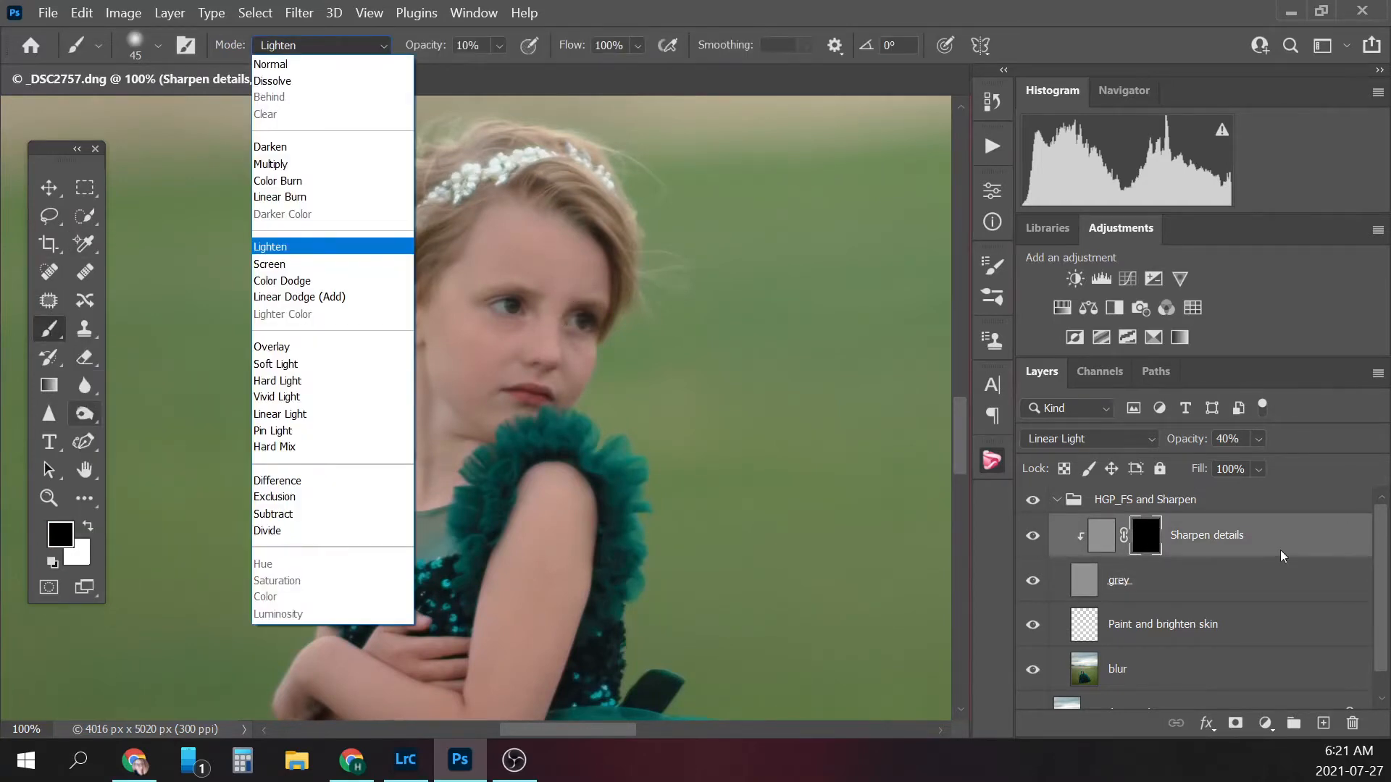
click(1245, 548)
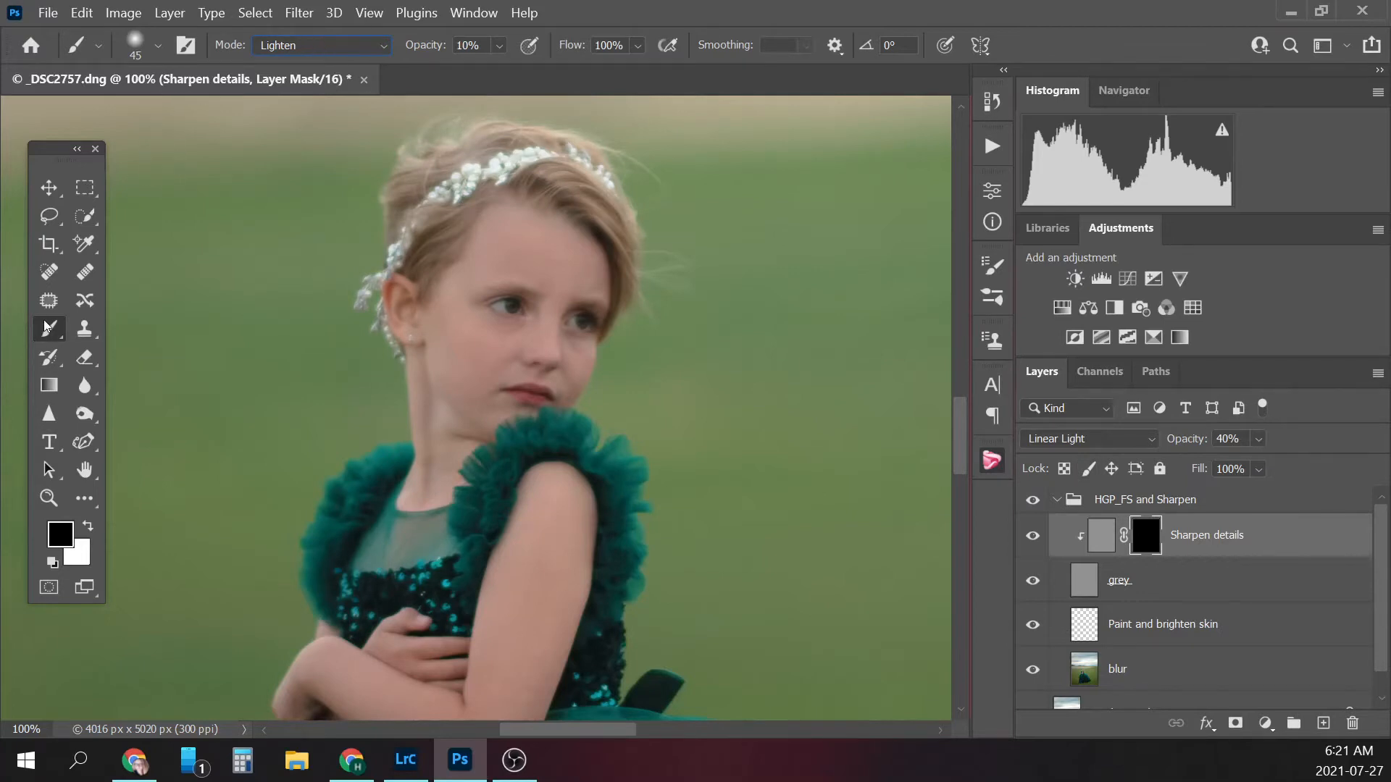
click(350, 46)
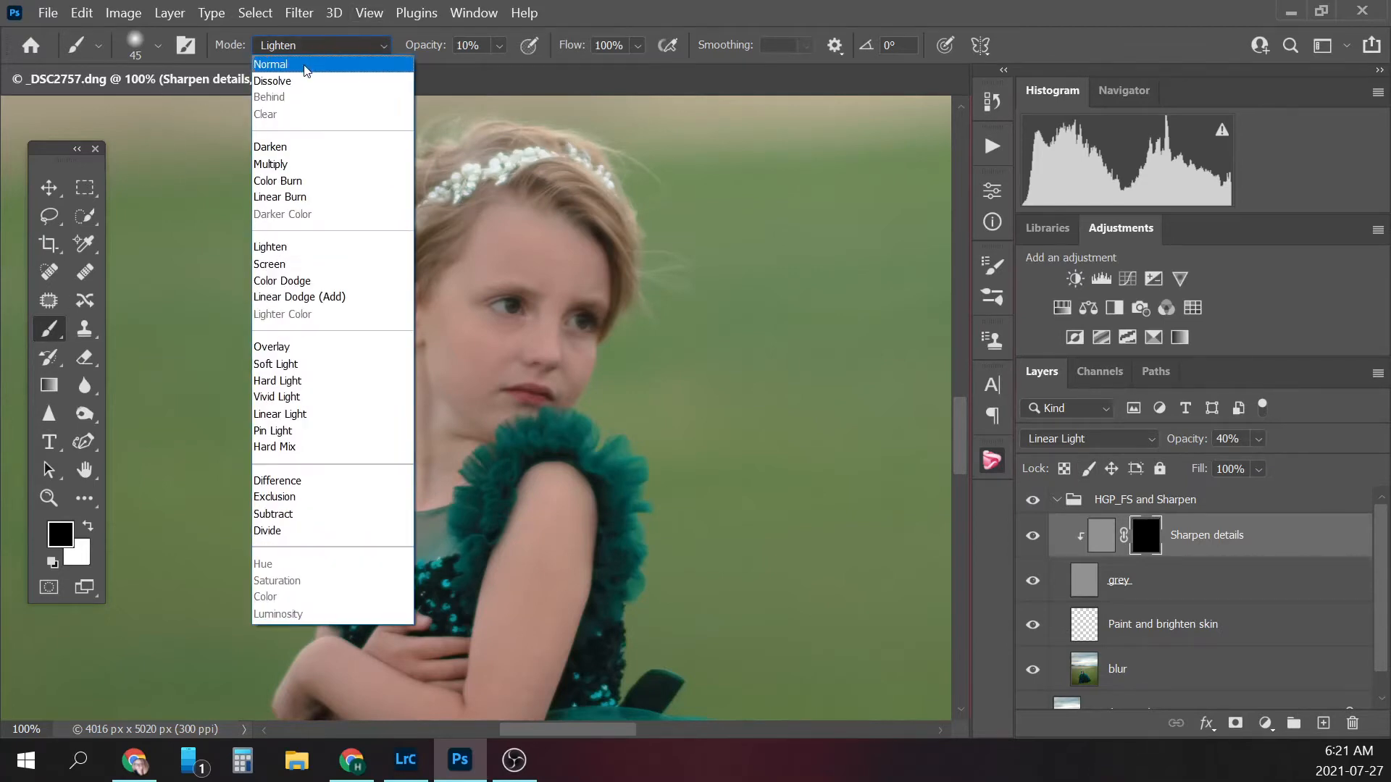
click(301, 66)
click(500, 45)
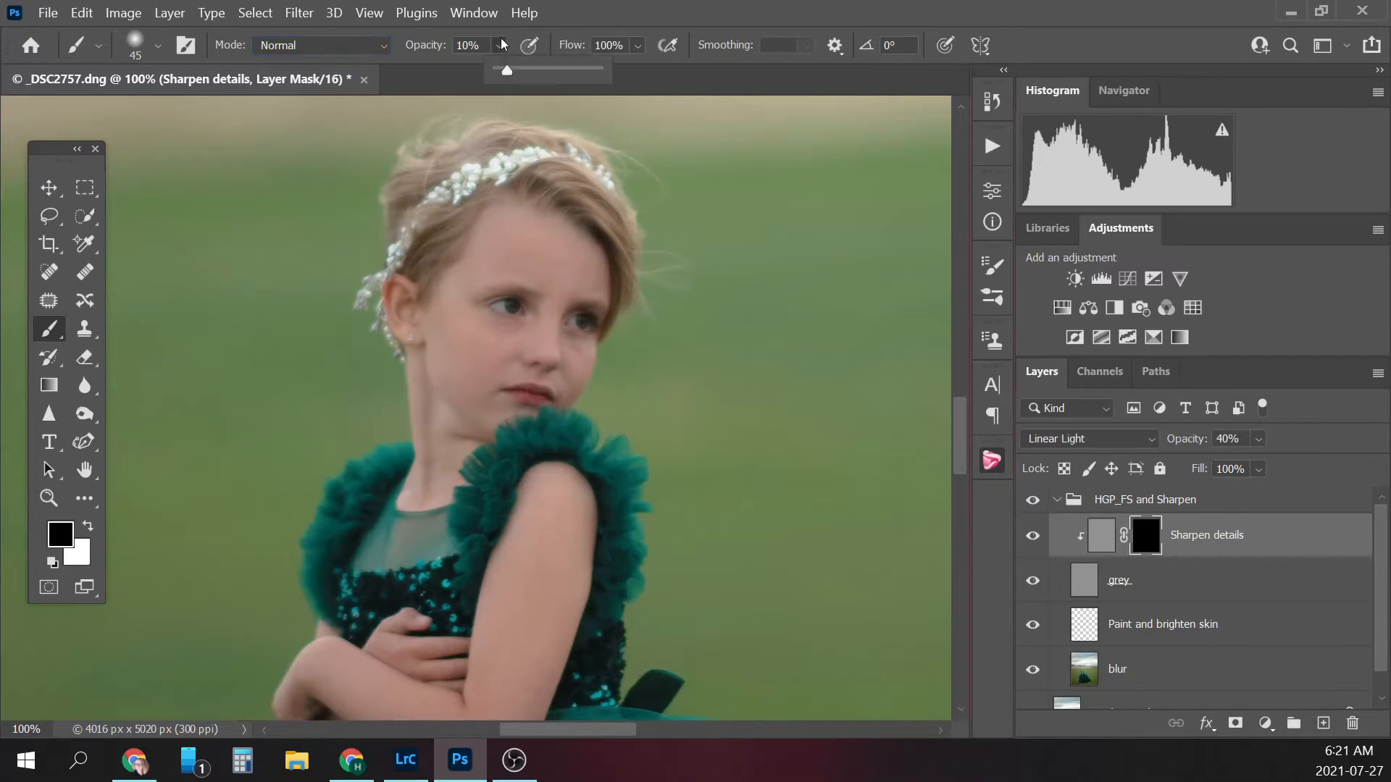
click(500, 45)
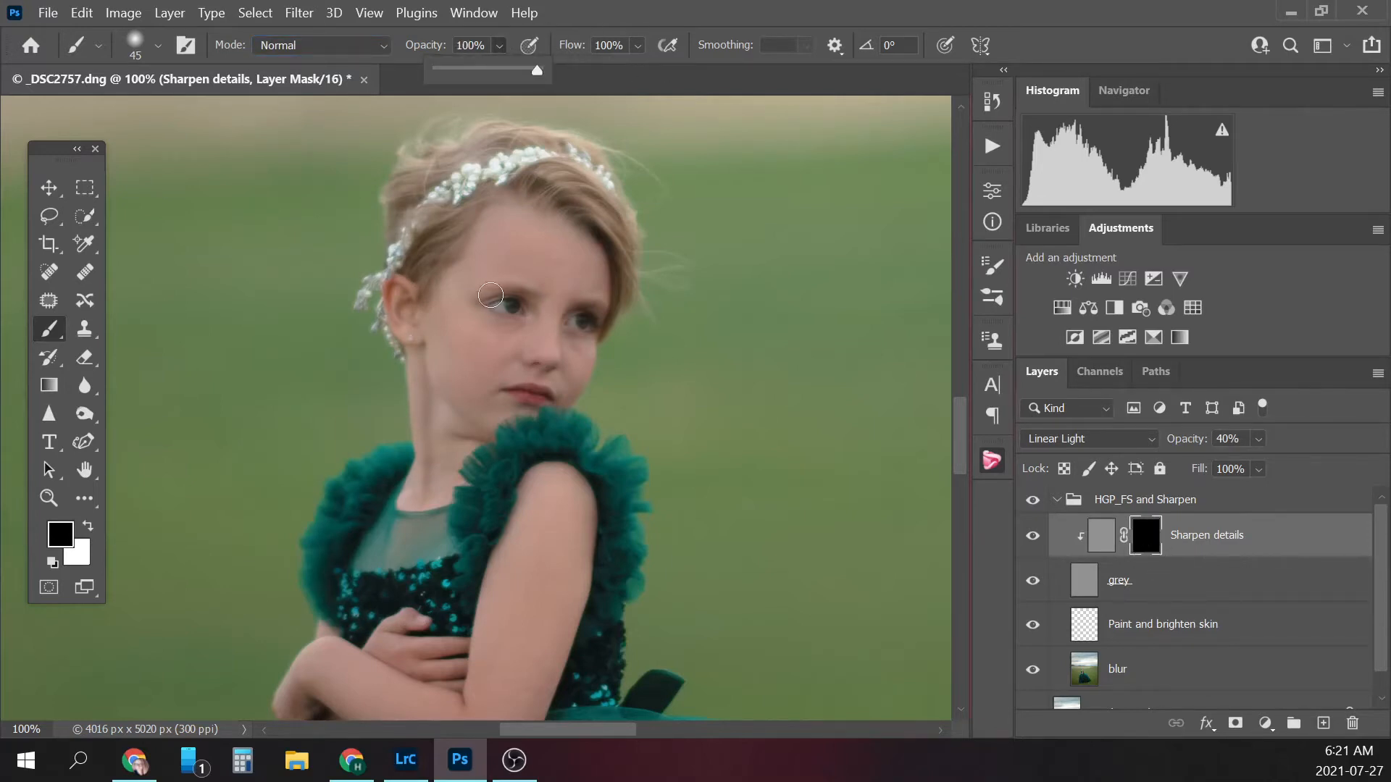
- Reveal the sharpening on the girl's eyes and lips by painting the mask white, and set the Sharpen details layer's opacity to 30%
click(520, 313)
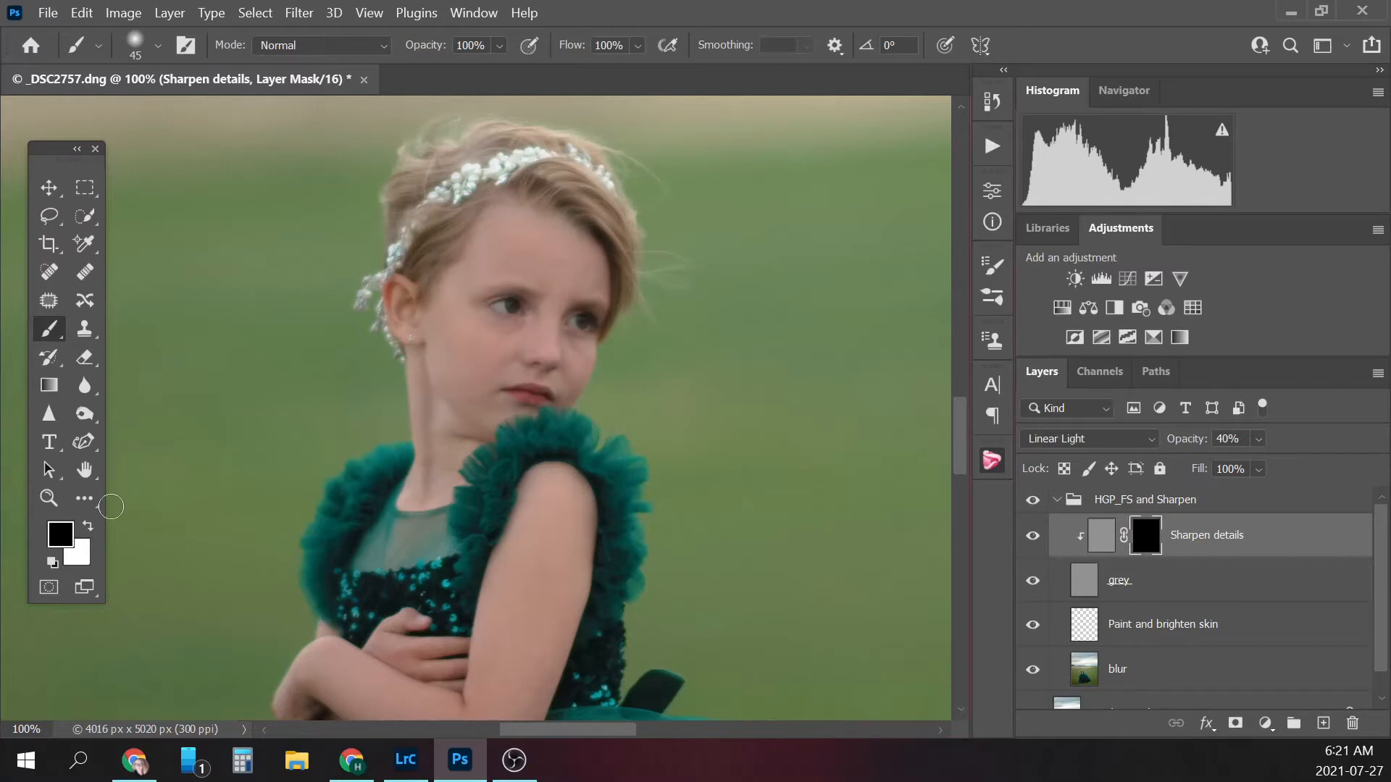
mouse_move(524, 312)
mouse_down()
mouse_move(491, 304)
mouse_move(522, 324)
mouse_move(489, 316)
mouse_move(536, 305)
mouse_move(497, 290)
mouse_up()
mouse_move(577, 324)
mouse_down()
mouse_move(552, 347)
mouse_move(535, 365)
mouse_move(560, 368)
mouse_move(549, 404)
mouse_up()
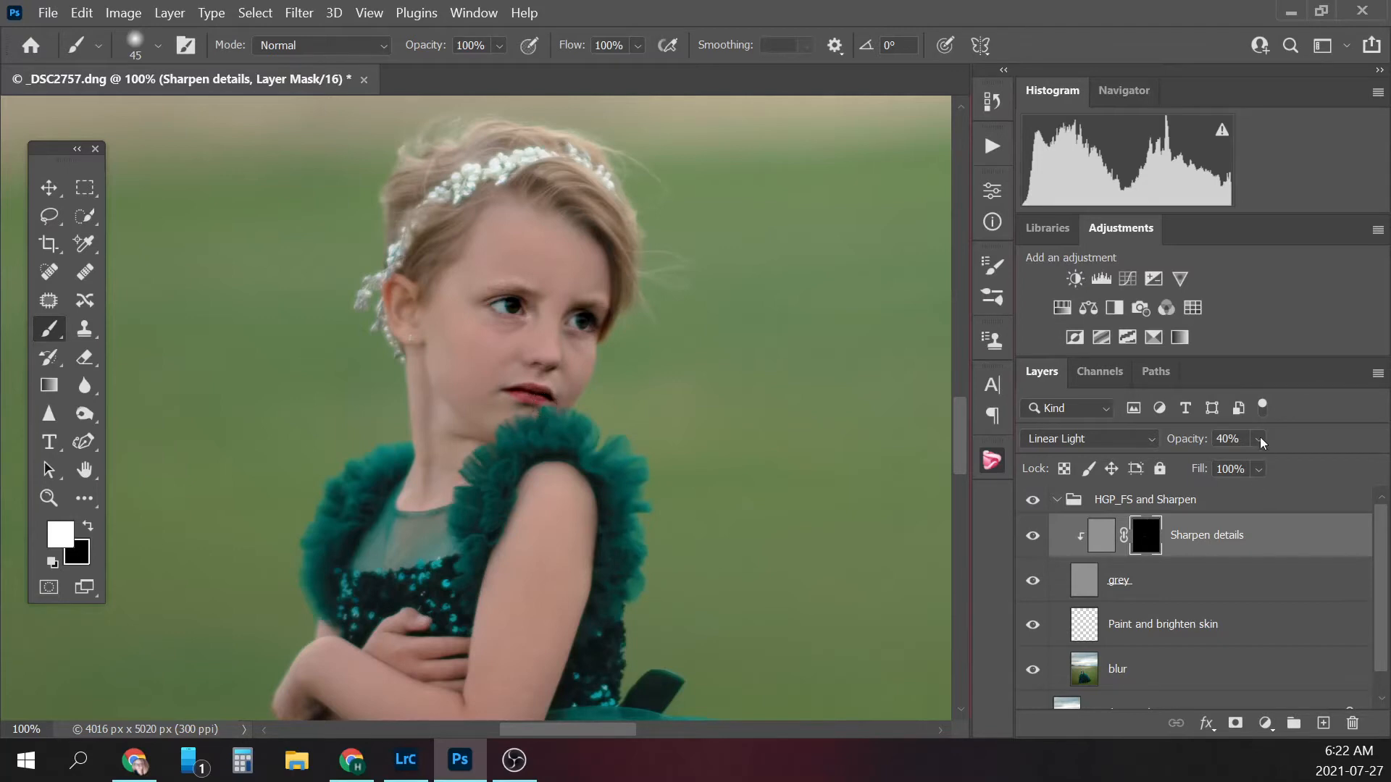
click(1237, 440)
text(30)
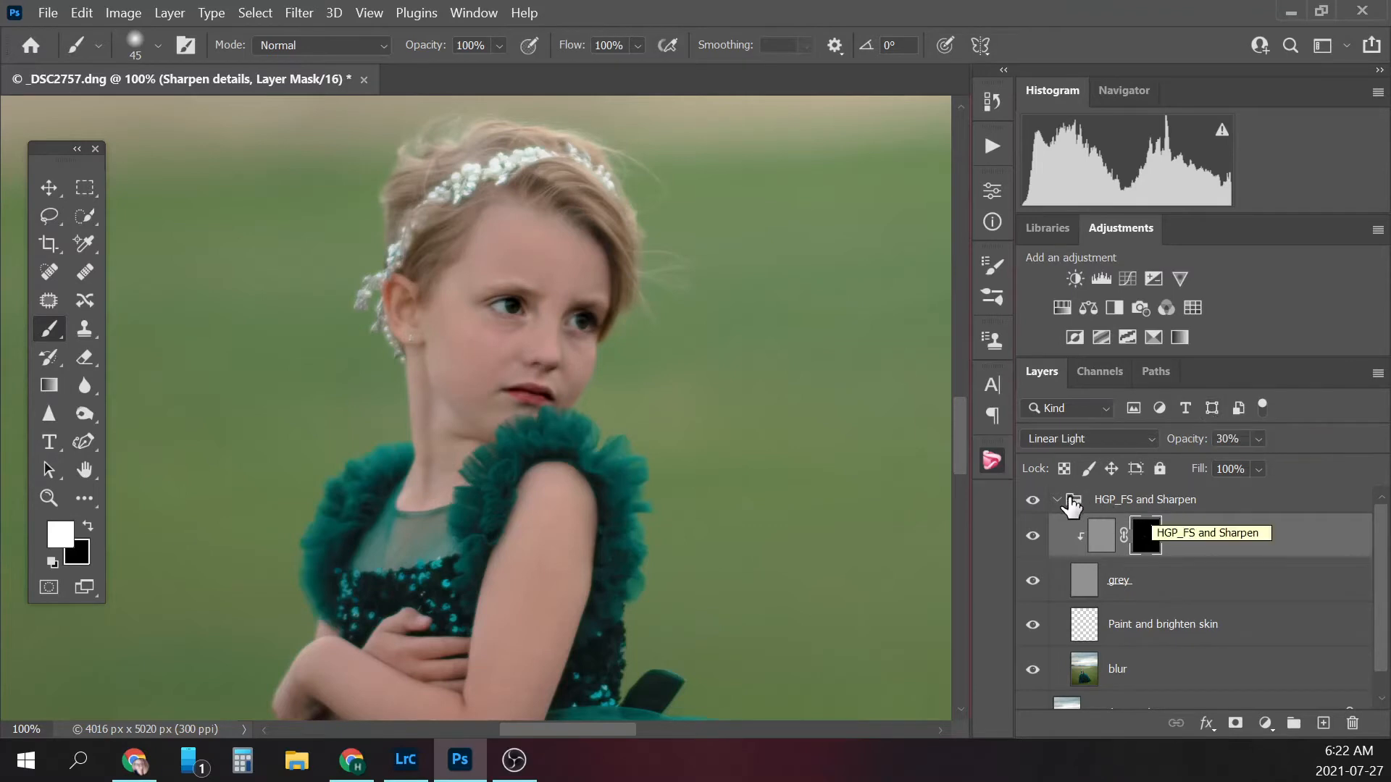
- Collapse the HGP_FS and Sharpen group and compare the portrait with the group hidden and shown
click(1072, 499)
click(1058, 500)
key(ctrl+minus)
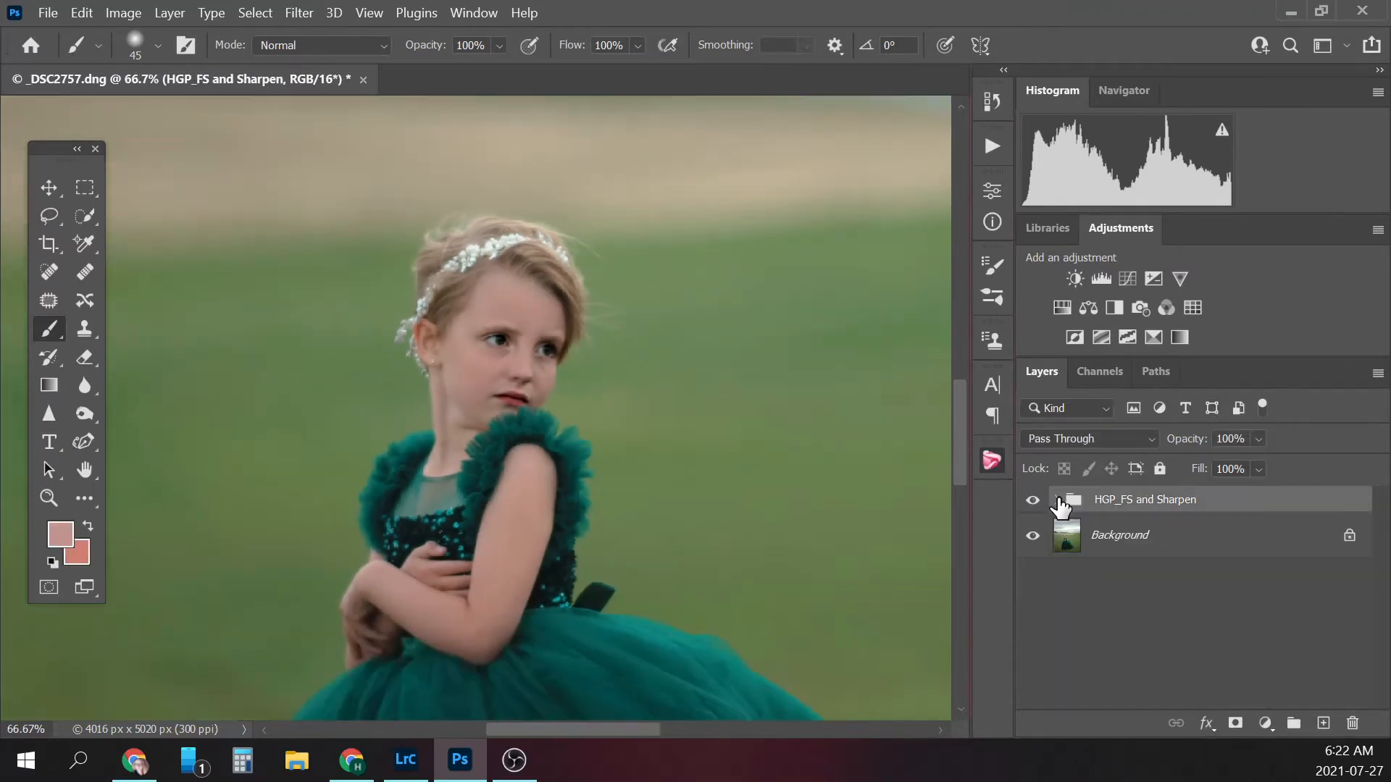
click(1032, 500)
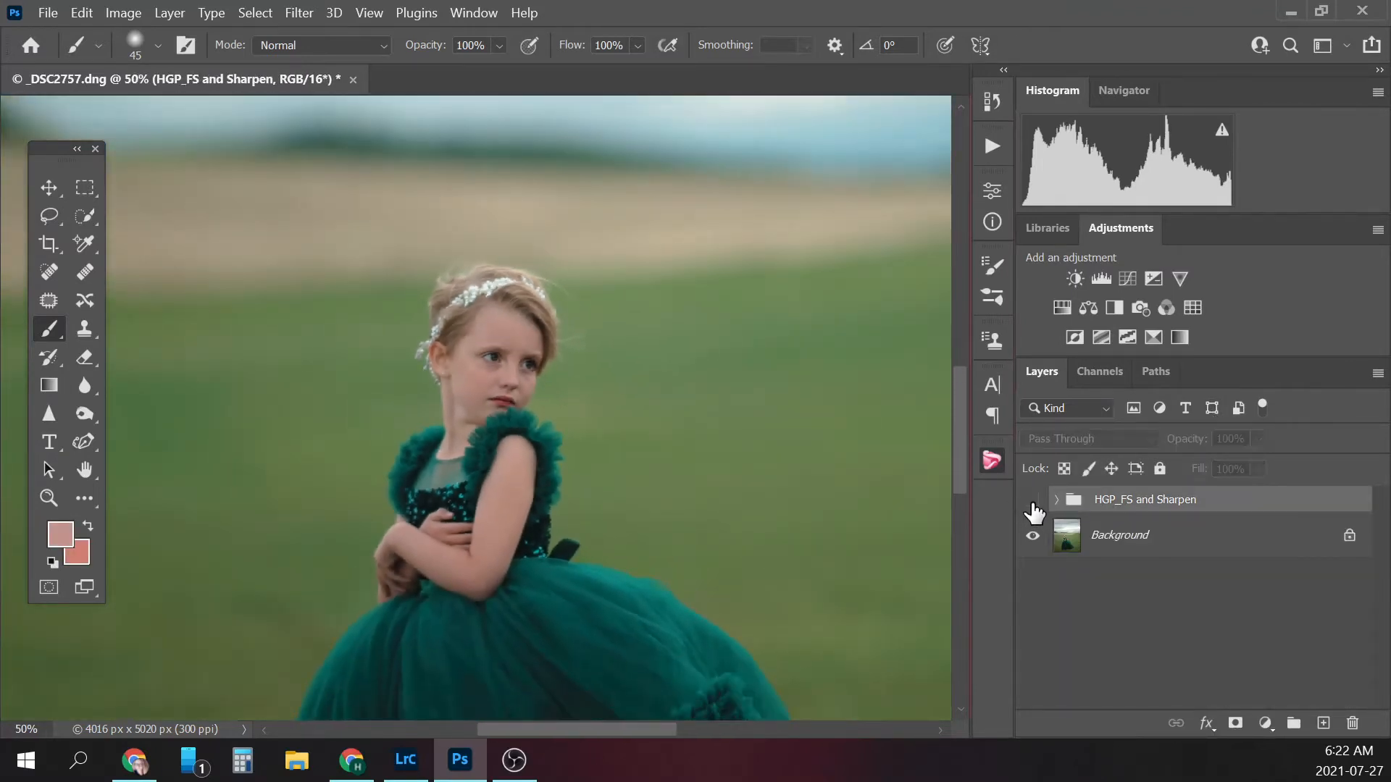
click(1033, 502)
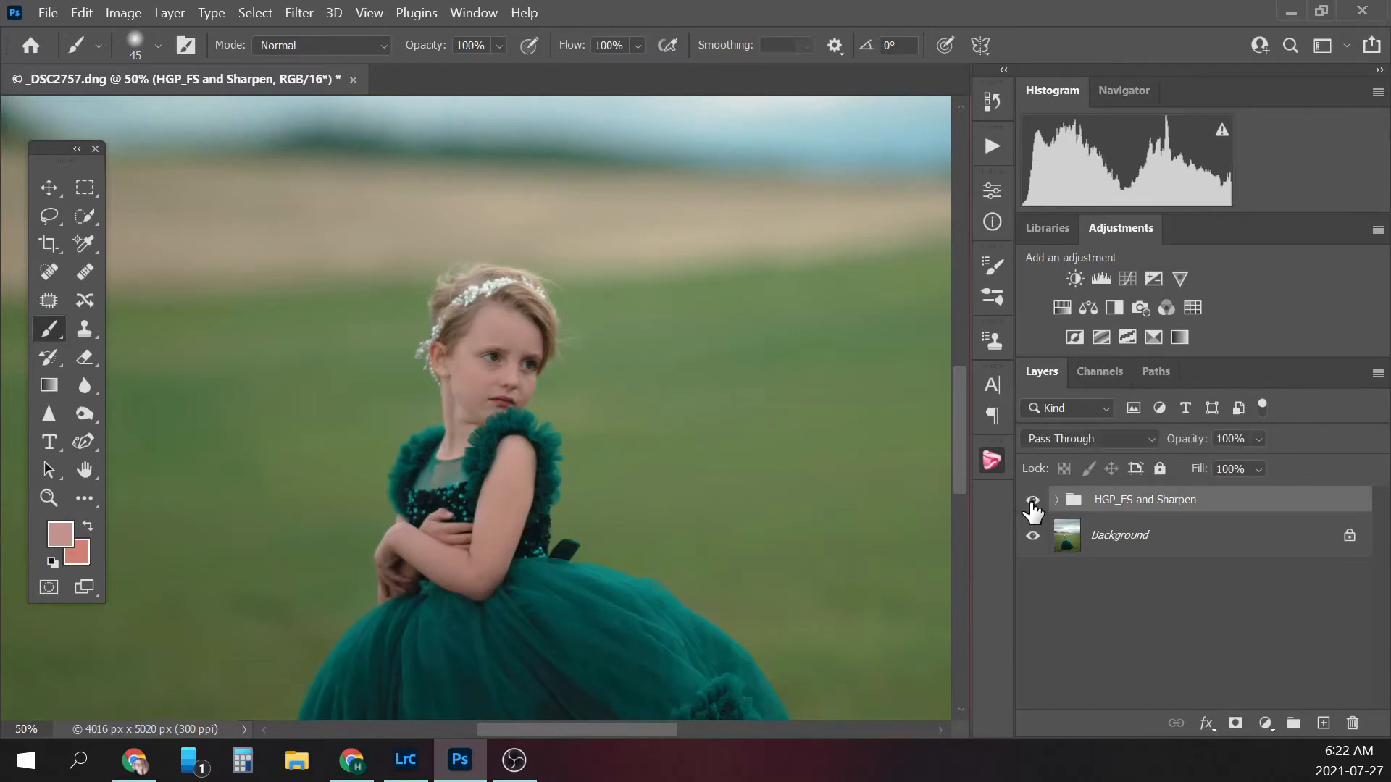
- Flatten the image with the HGP_FS and Sharpen group merged into the background
click(1127, 542)
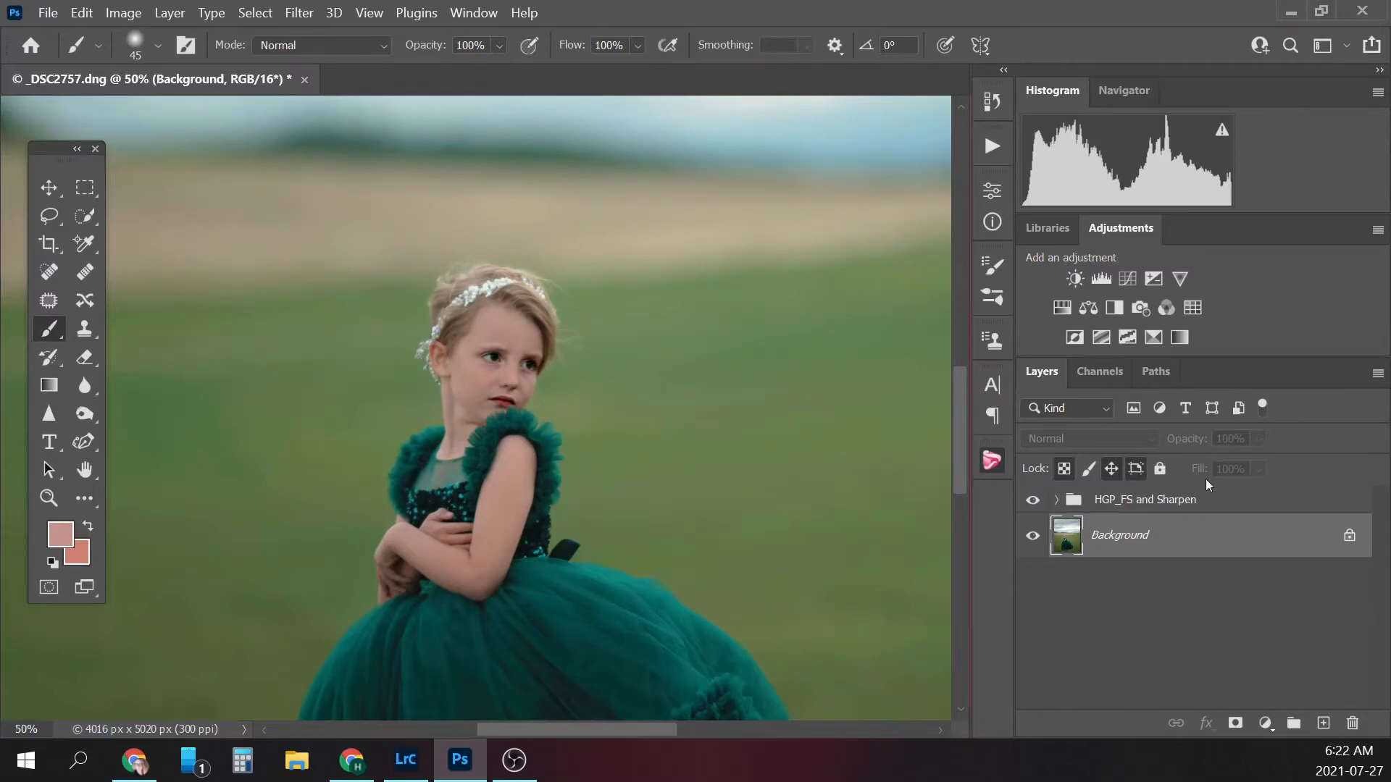
right_click(1154, 537)
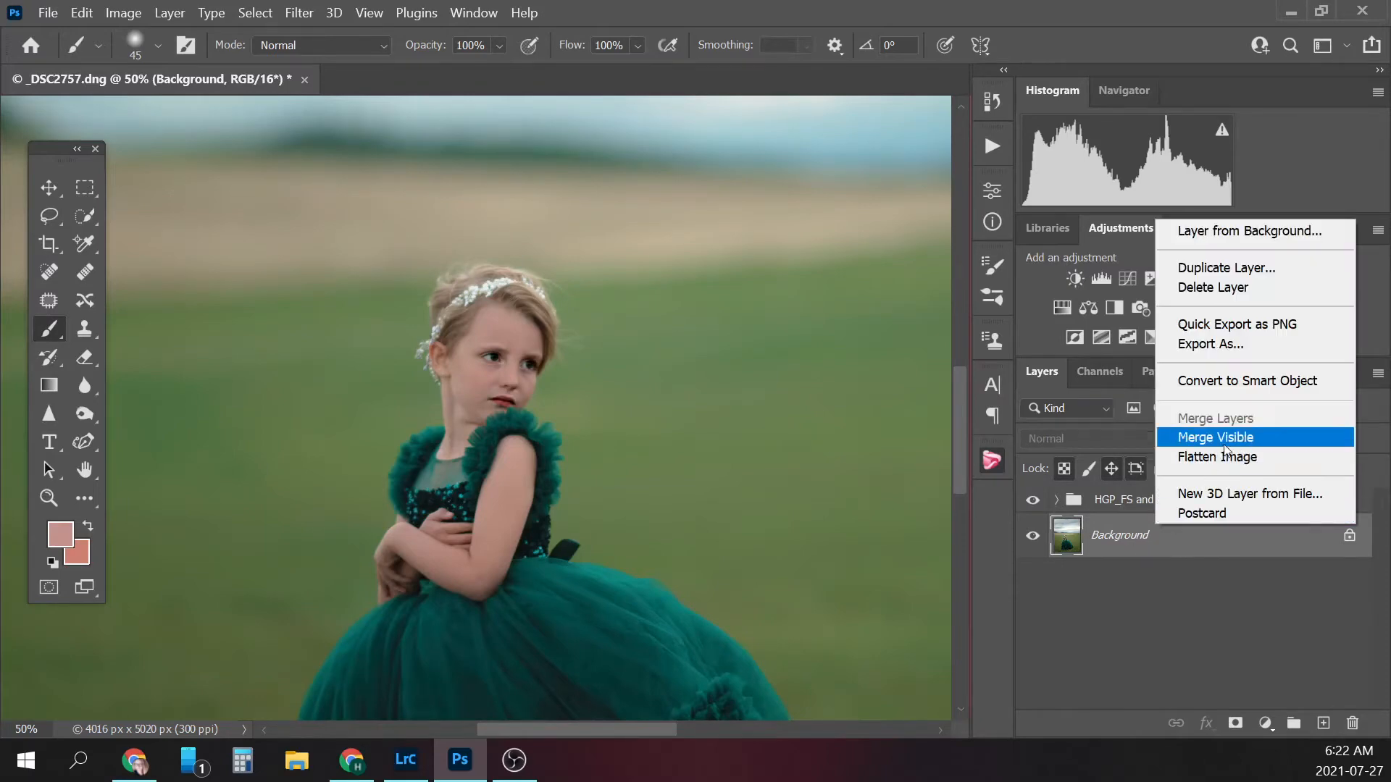
click(1214, 457)
- Run the Light Creamy Skin Foundation action to add a foundation layer with a black mask
click(992, 150)
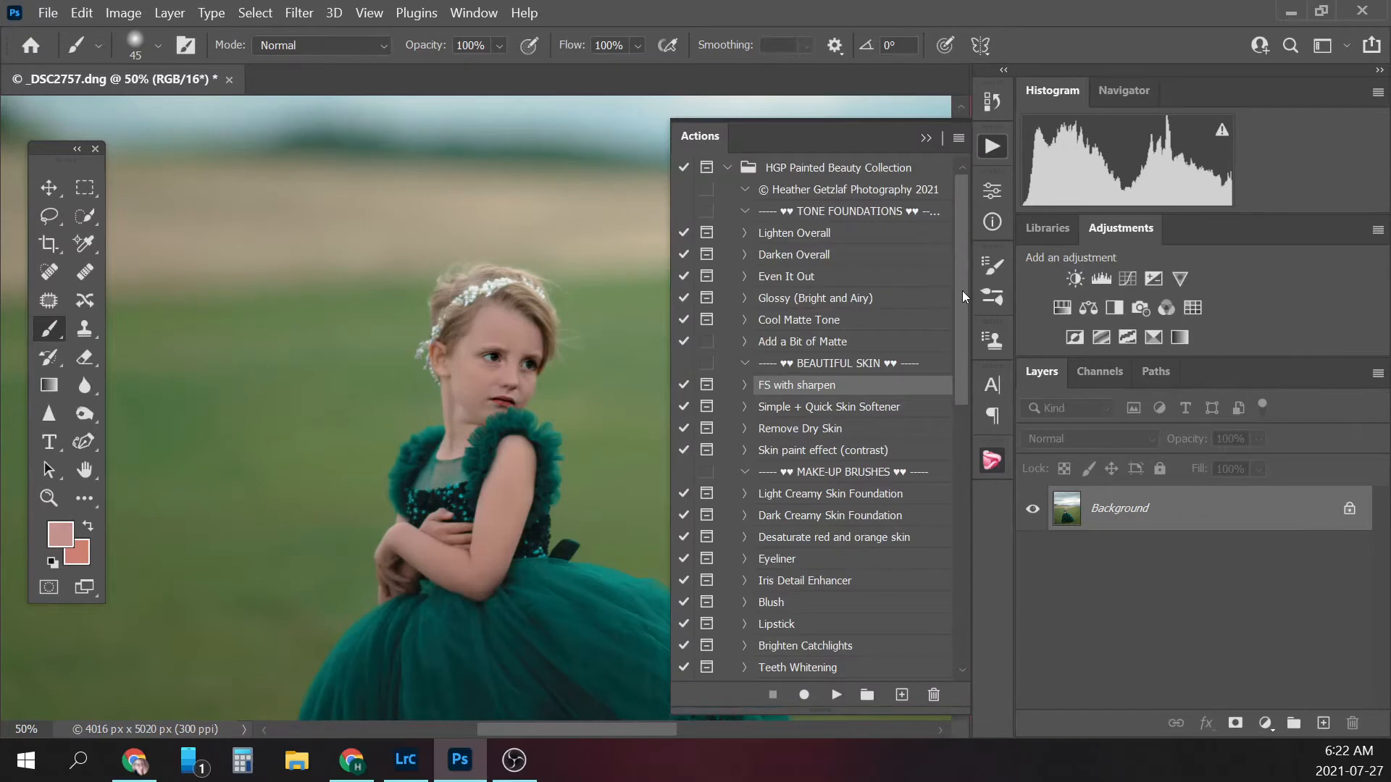
scroll(962, 290, down, 7)
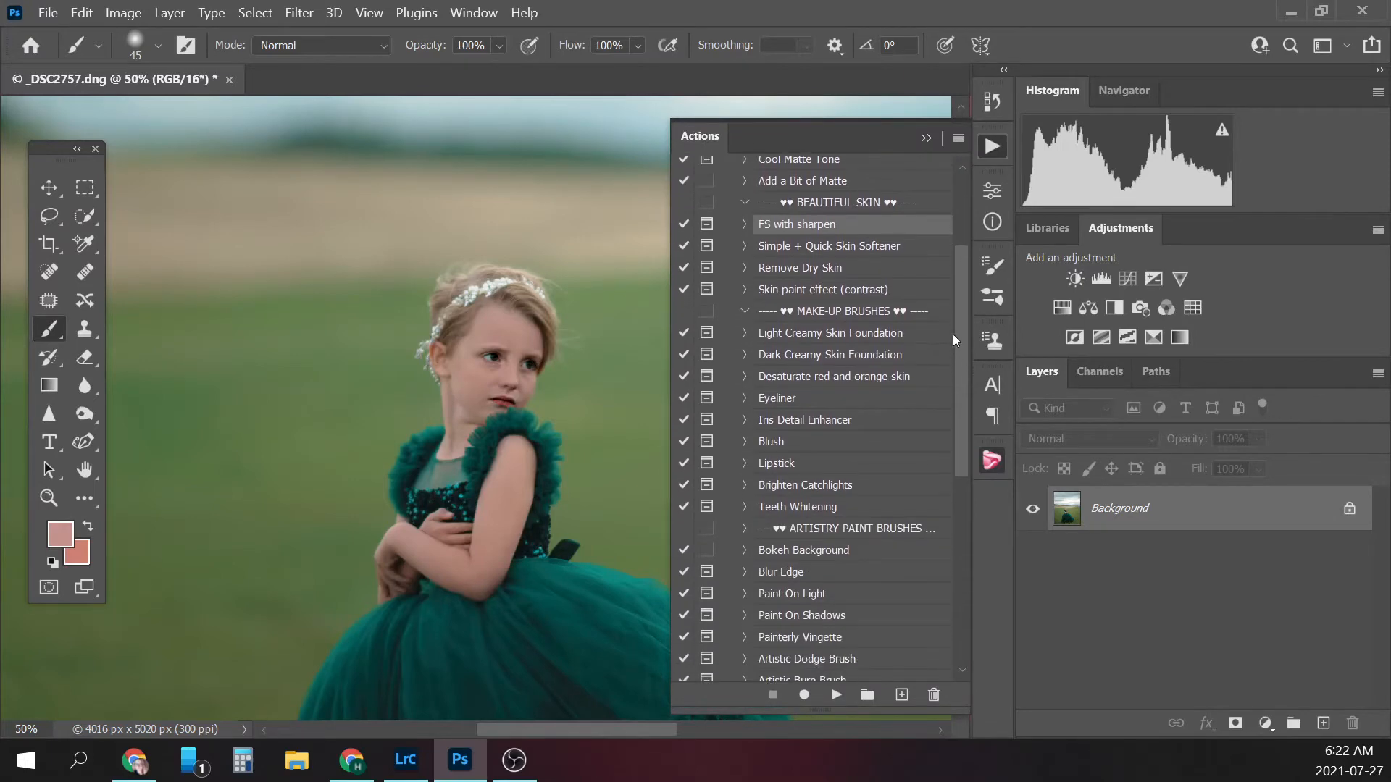
click(833, 333)
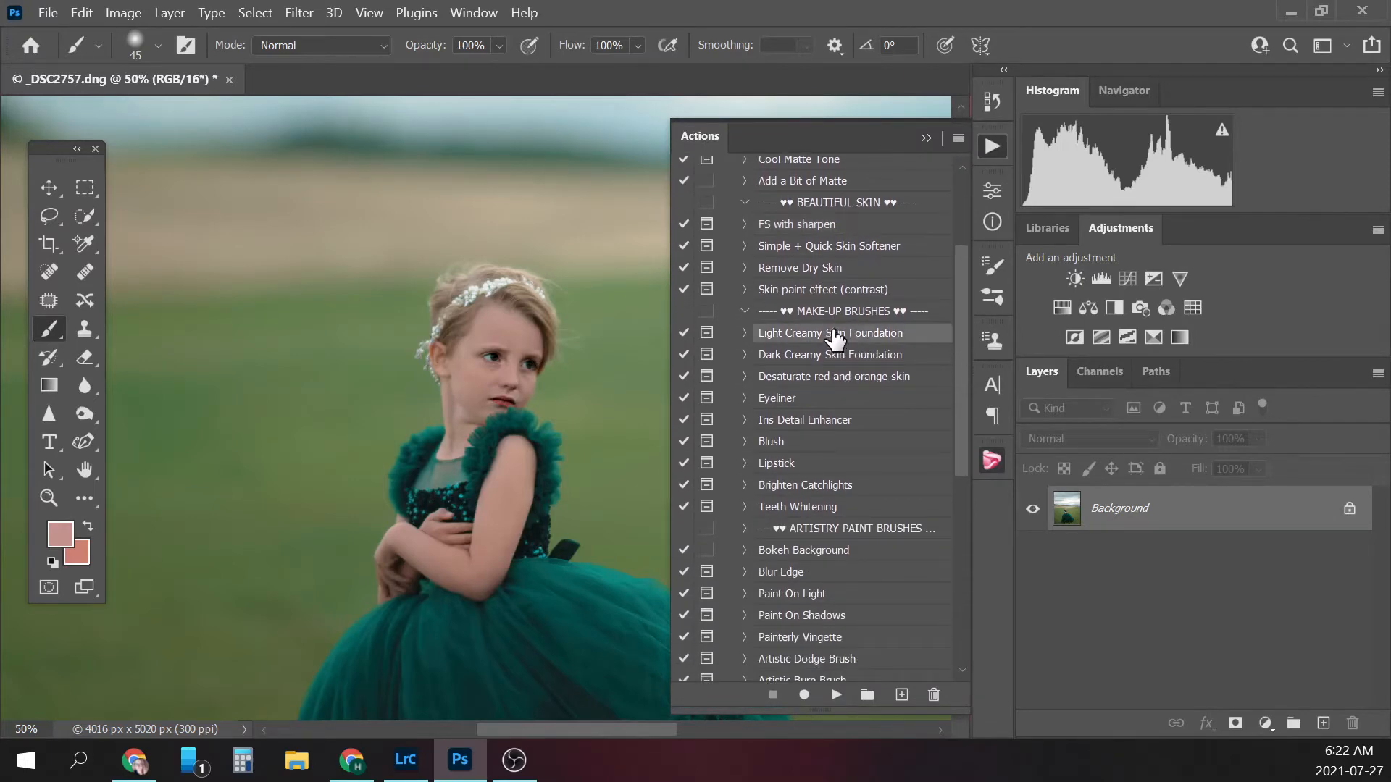
click(833, 697)
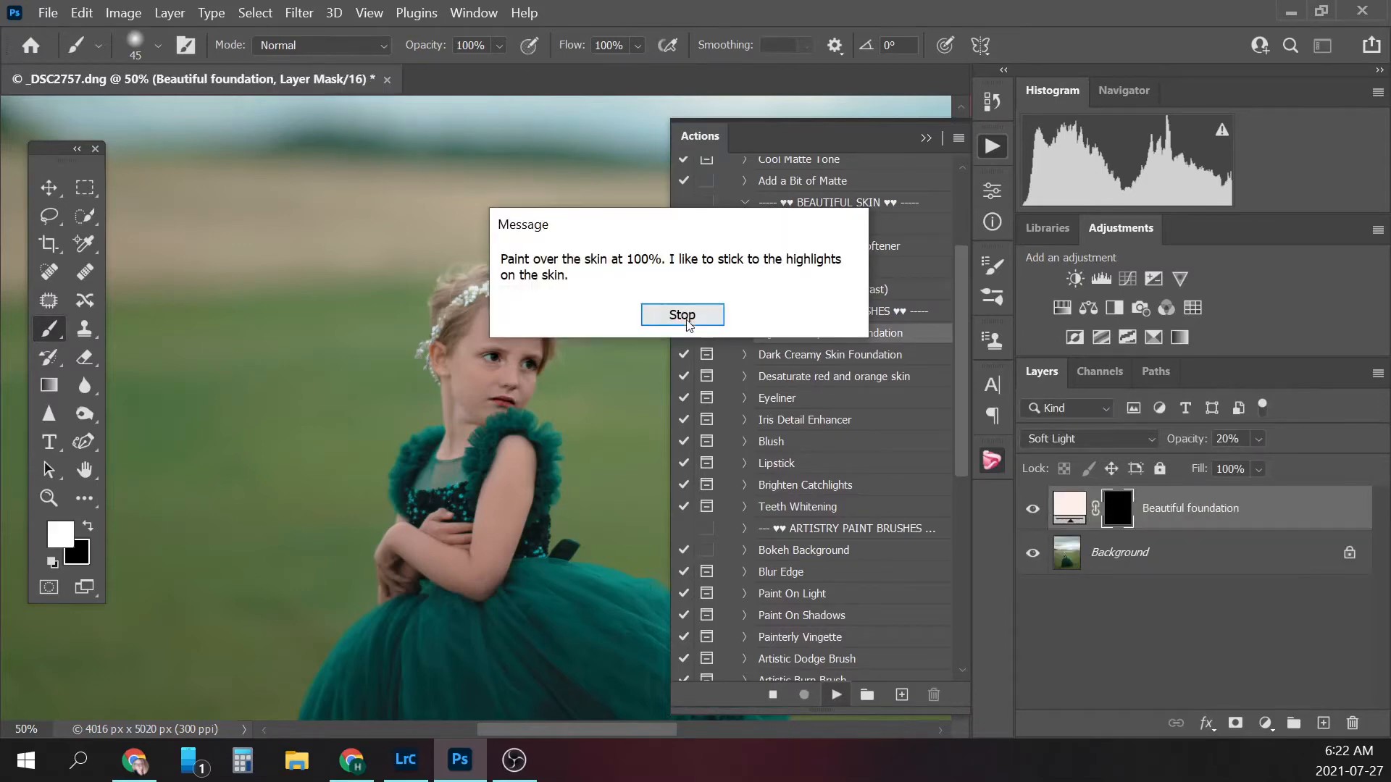
click(681, 315)
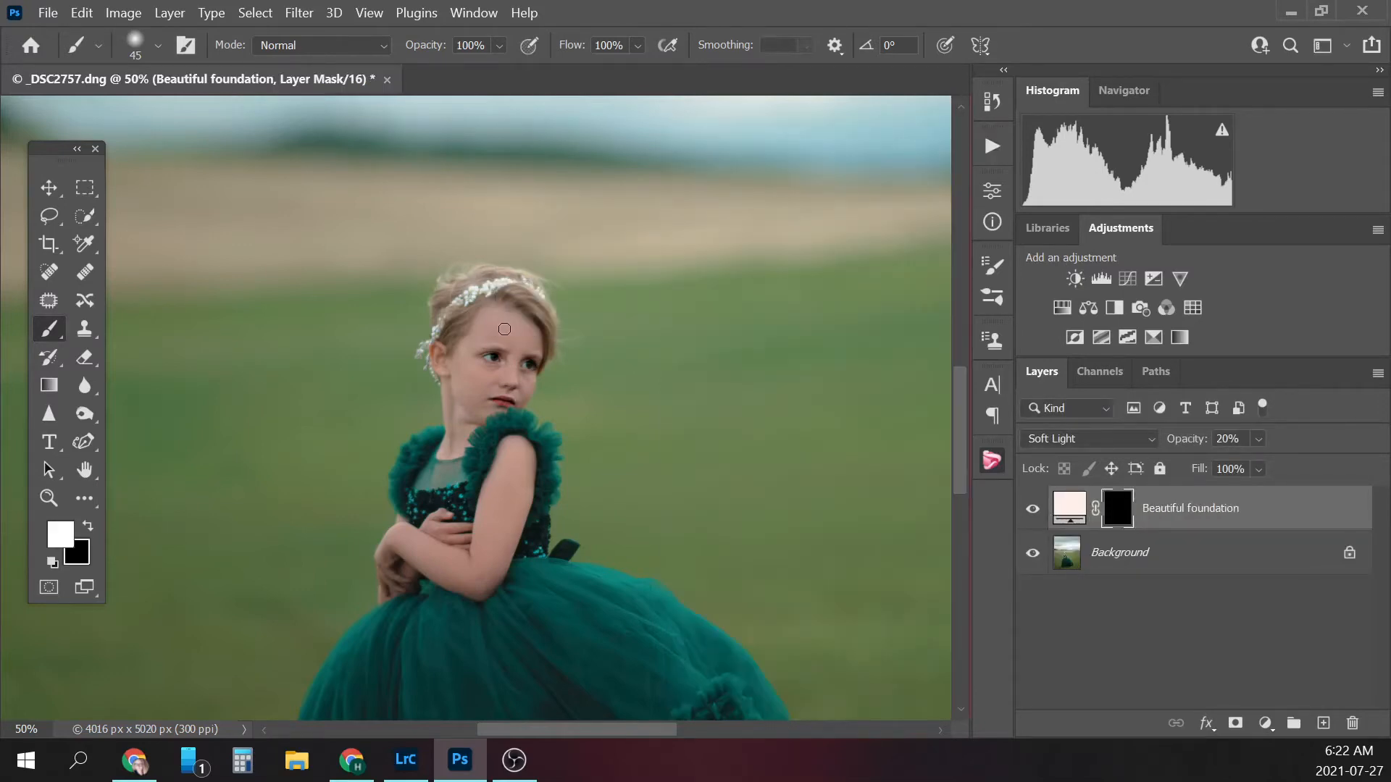
- Paint the foundation onto the girl's skin with a 50 px brush, and compare the portrait with the Beautiful foundation layer hidden and shown
key(bracketright)
key(bracketleft)
key(bracketleft)
key(bracketleft)
click(1033, 511)
click(1033, 512)
click(1033, 512)
click(1033, 513)
- Flatten the image to merge the Beautiful foundation layer into the background
click(1168, 565)
right_click(1183, 545)
click(1242, 471)
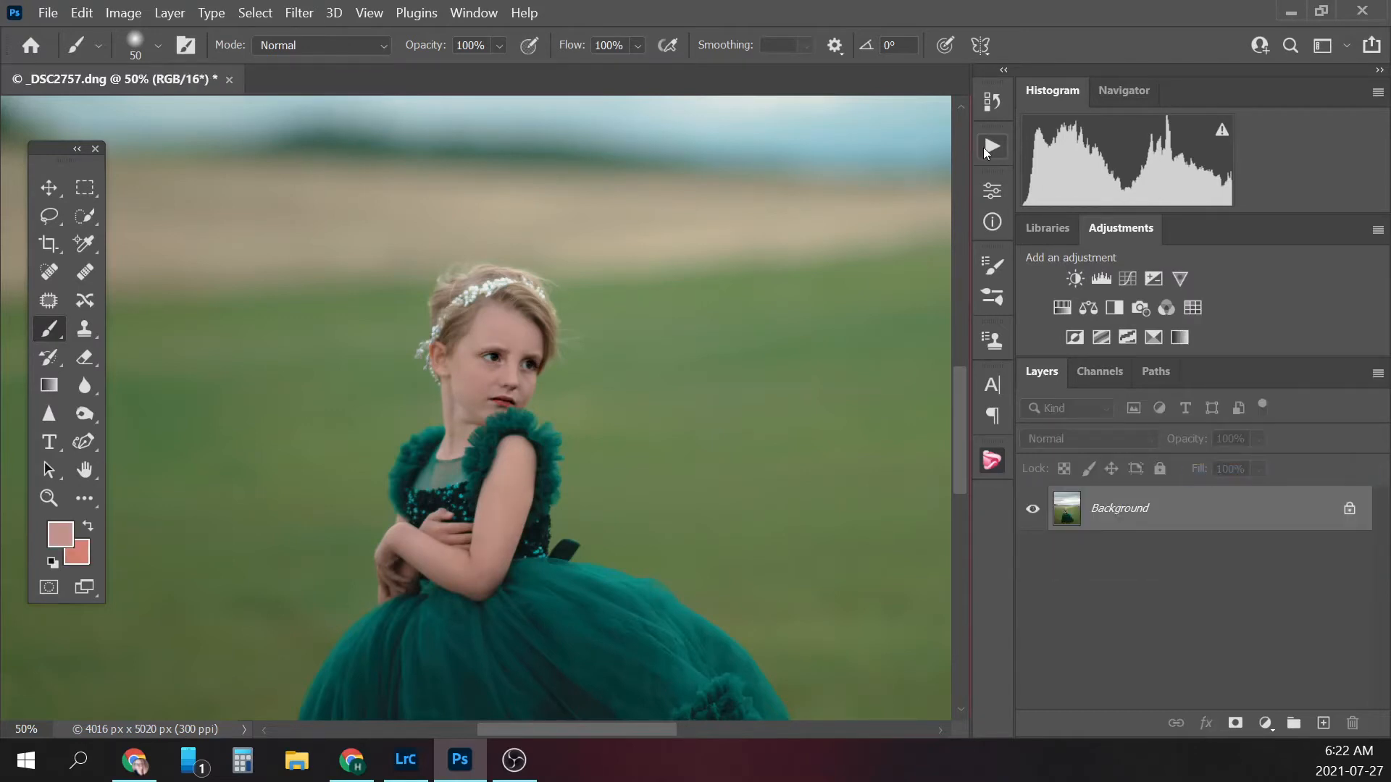
- Run the Eyeliner action on the flattened image to add a masked Eye Liner group
click(992, 150)
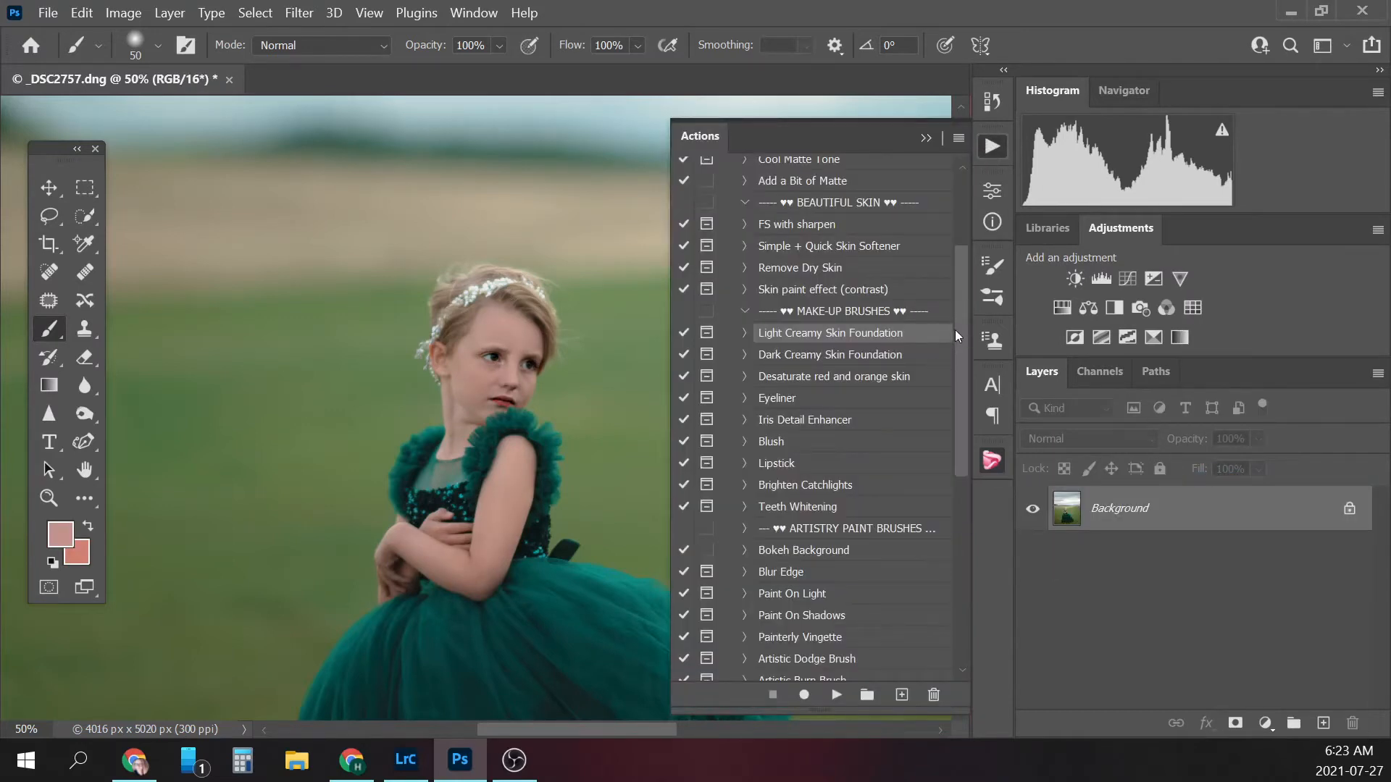
scroll(958, 330, down, 1)
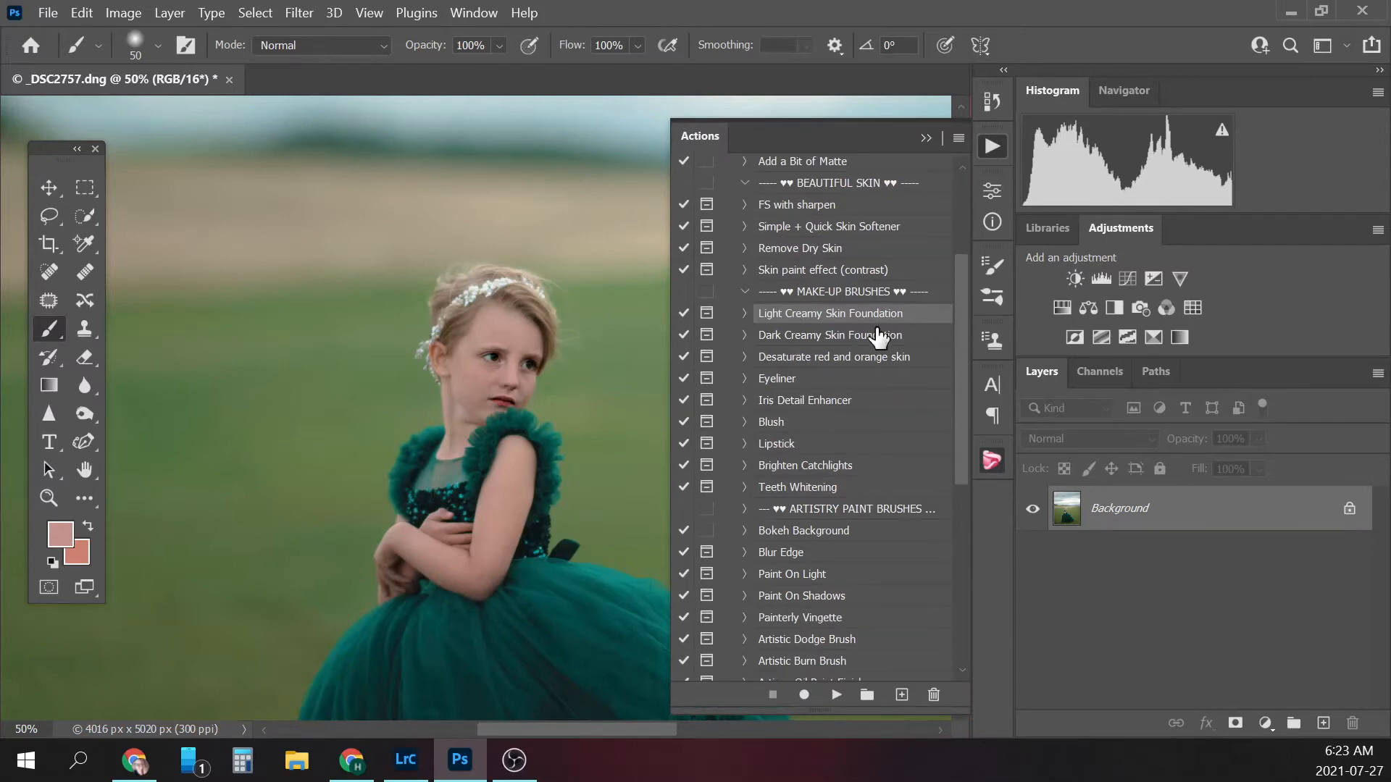
click(797, 378)
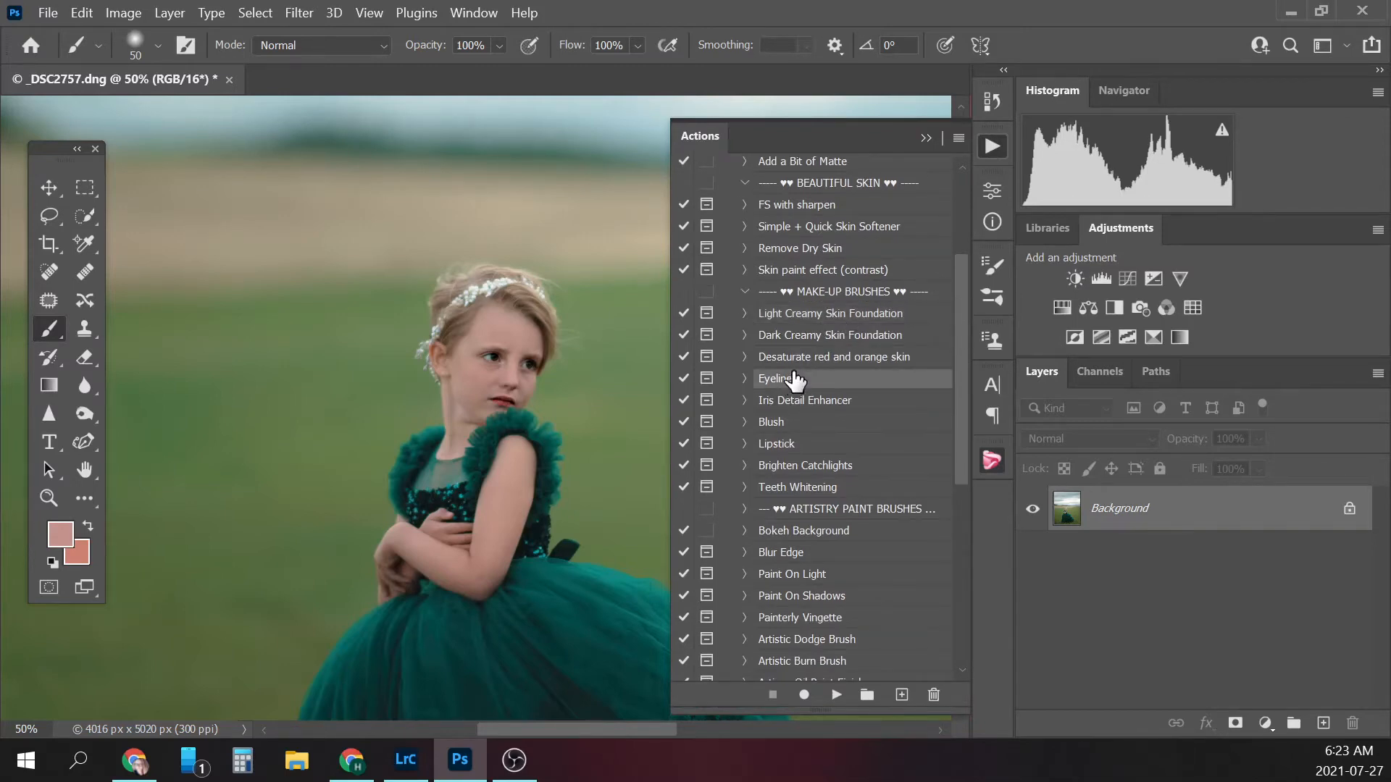
click(838, 695)
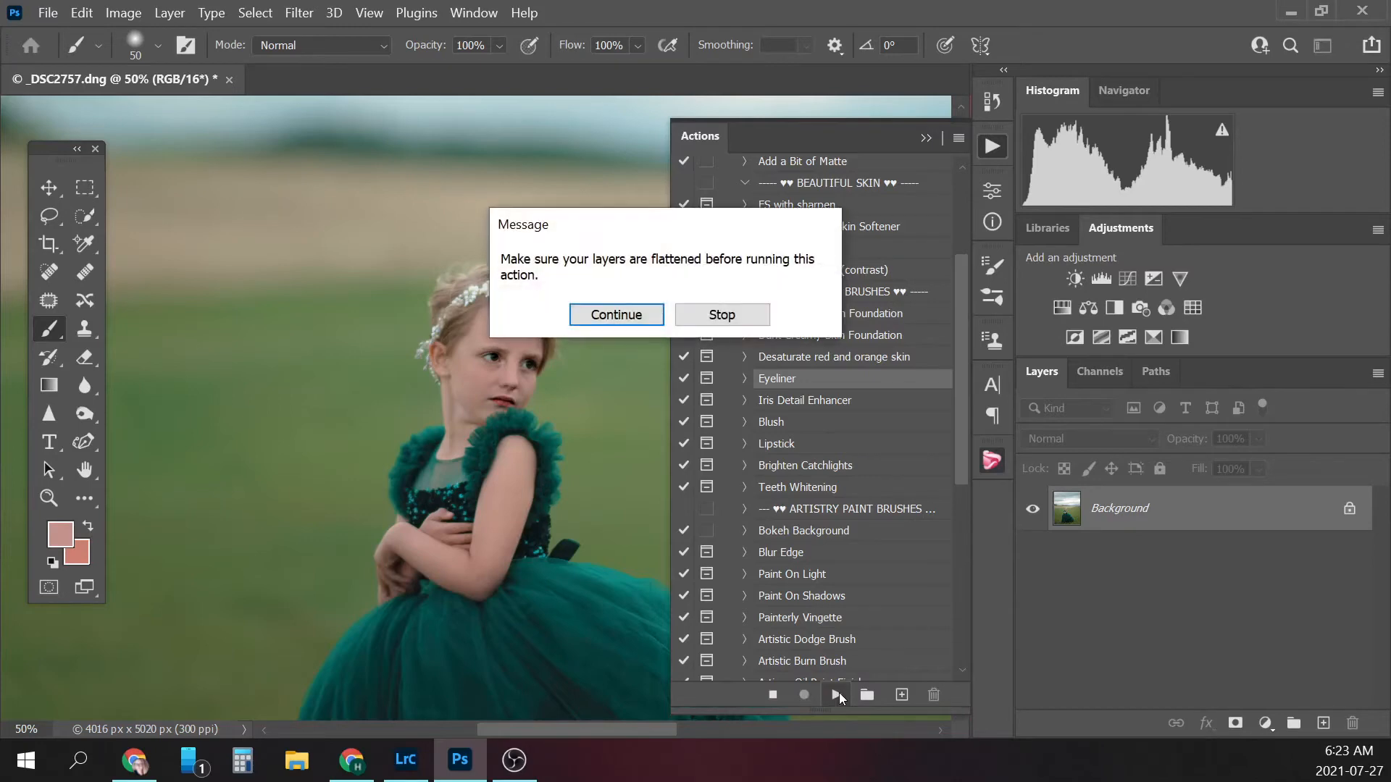
click(641, 316)
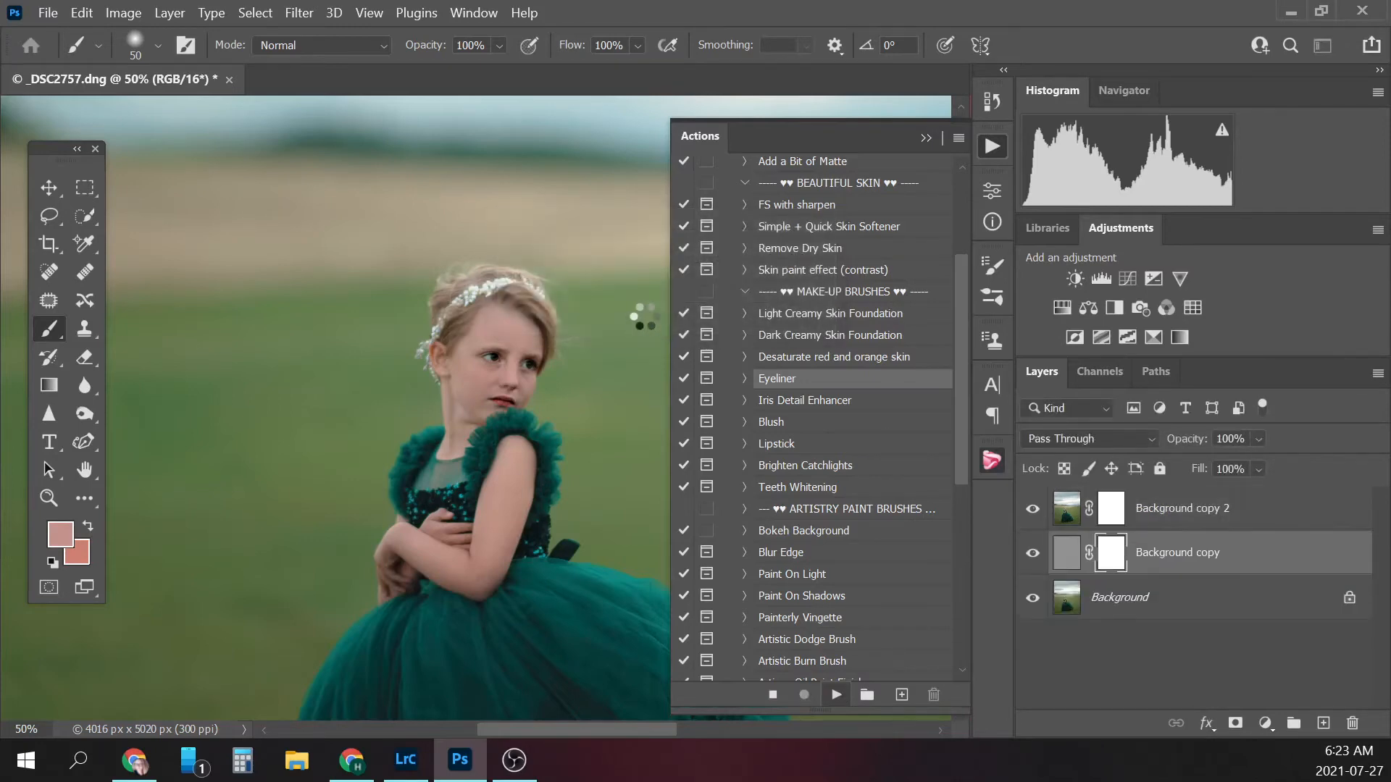
click(650, 319)
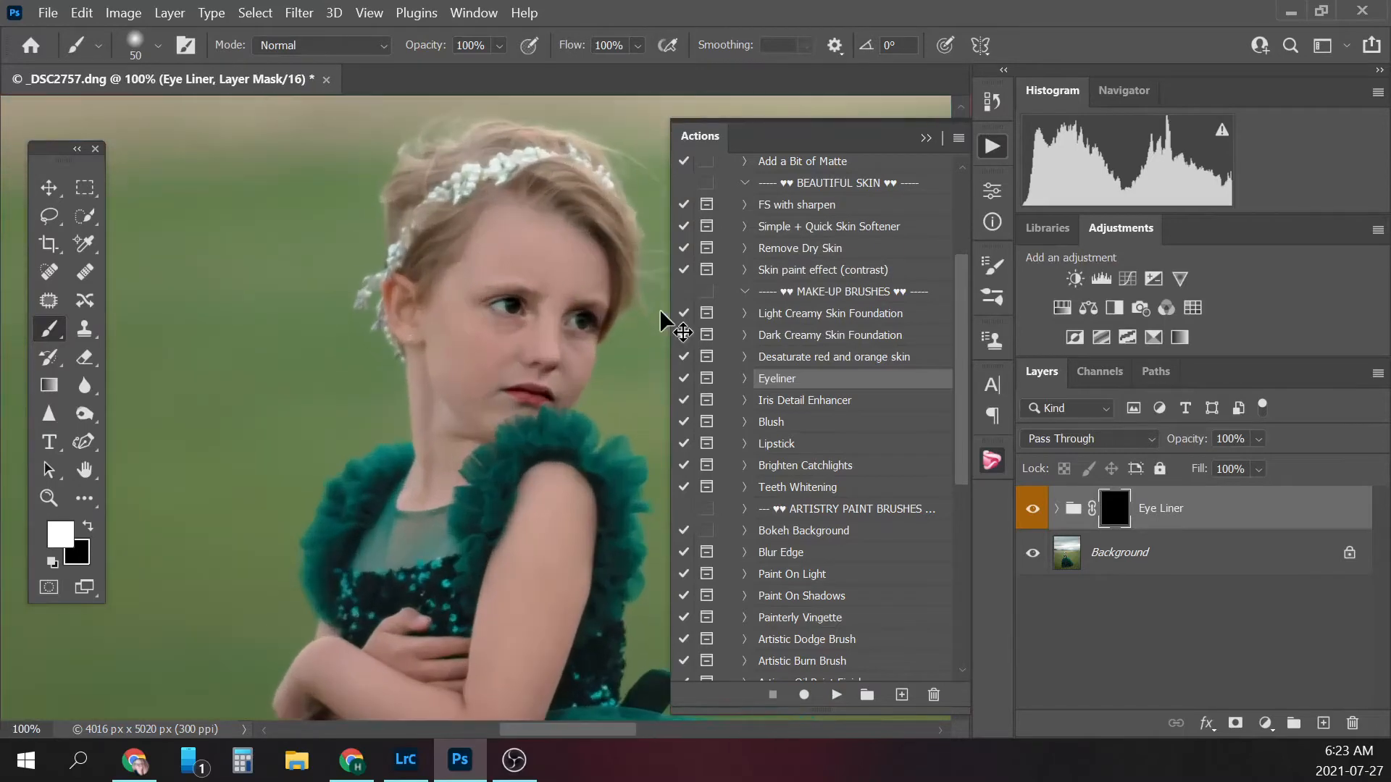
click(926, 138)
- Paint eyeliner along the girl's eyes on the Eye Liner mask in white with a 4 px brush
key(bracketleft)
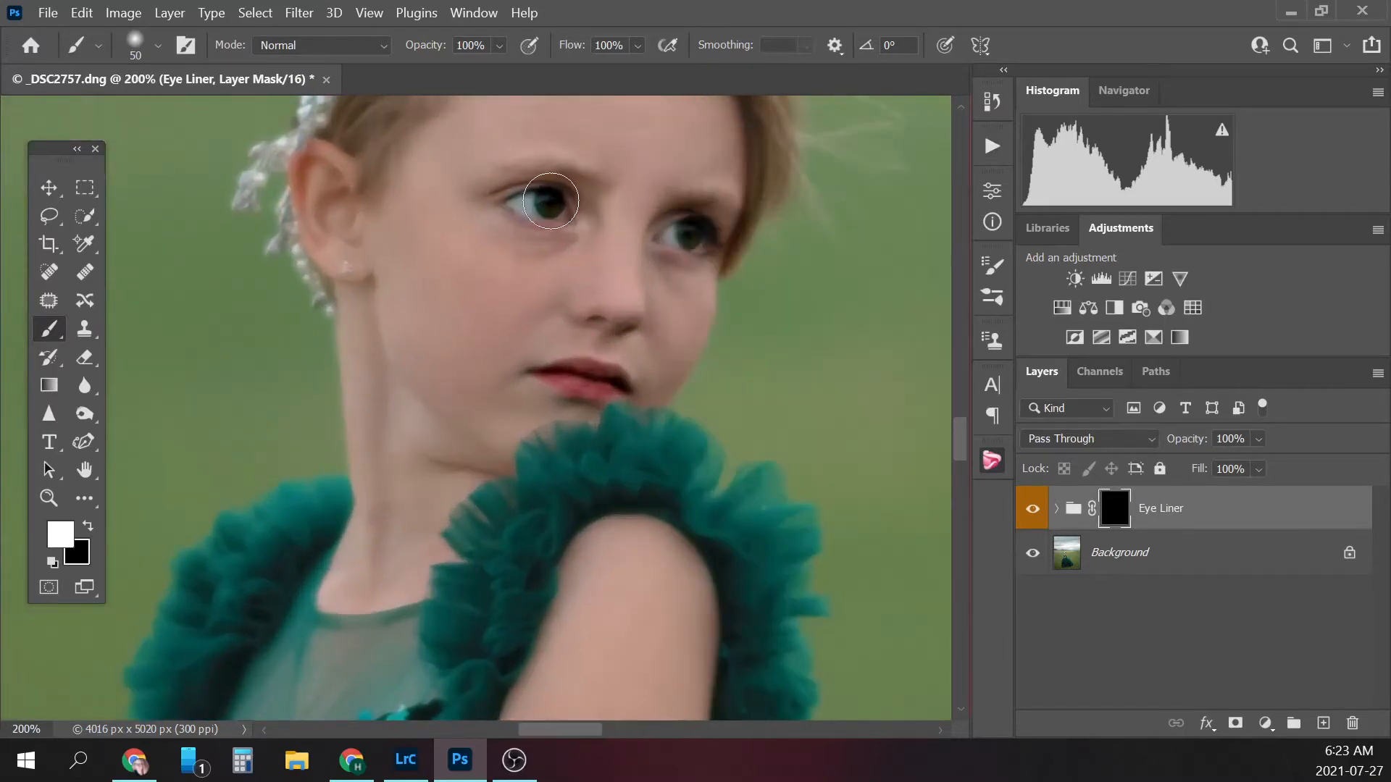
key(bracketleft)
key(bracketleft)
key(bracketleft)
key(bracketleft)
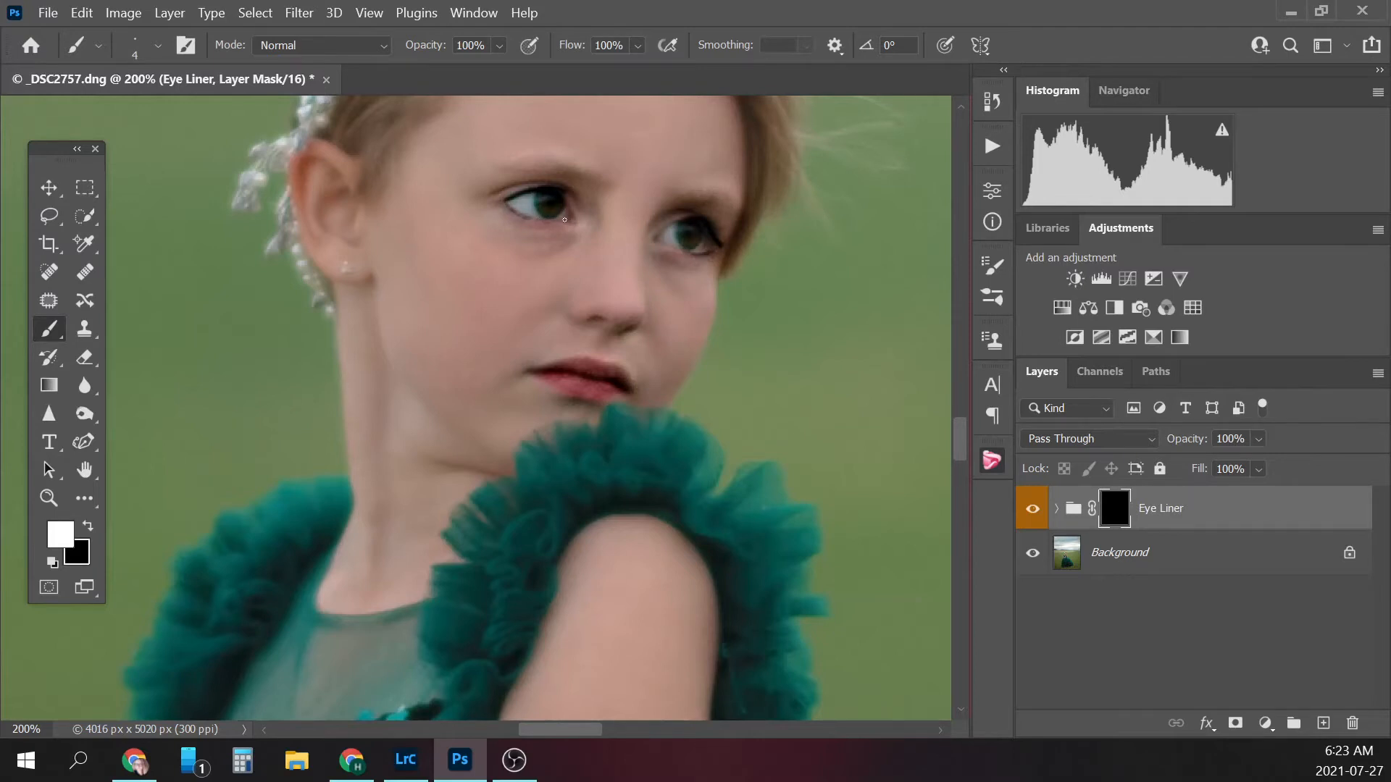
- Set the Eye Liner group's opacity to 79%
click(1258, 440)
click(1281, 459)
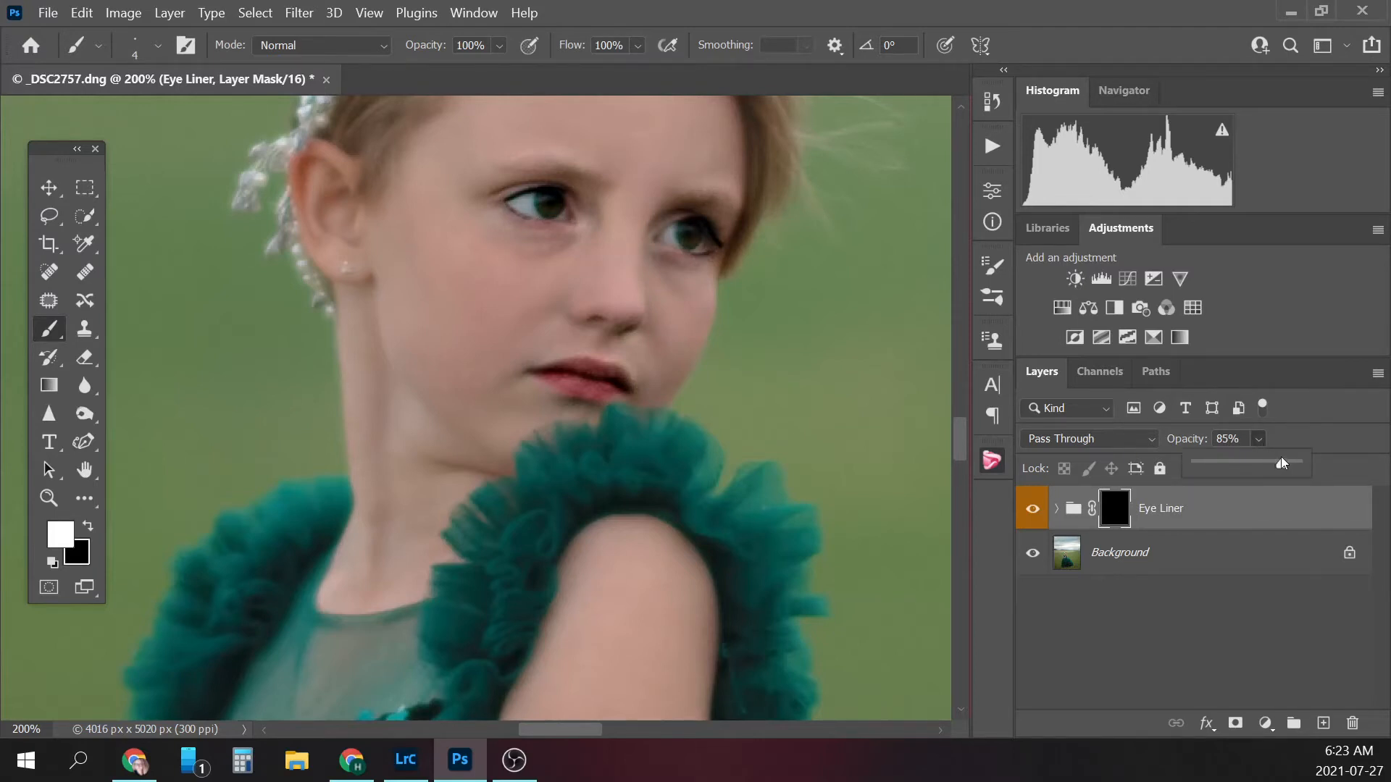
key(ctrl+minus)
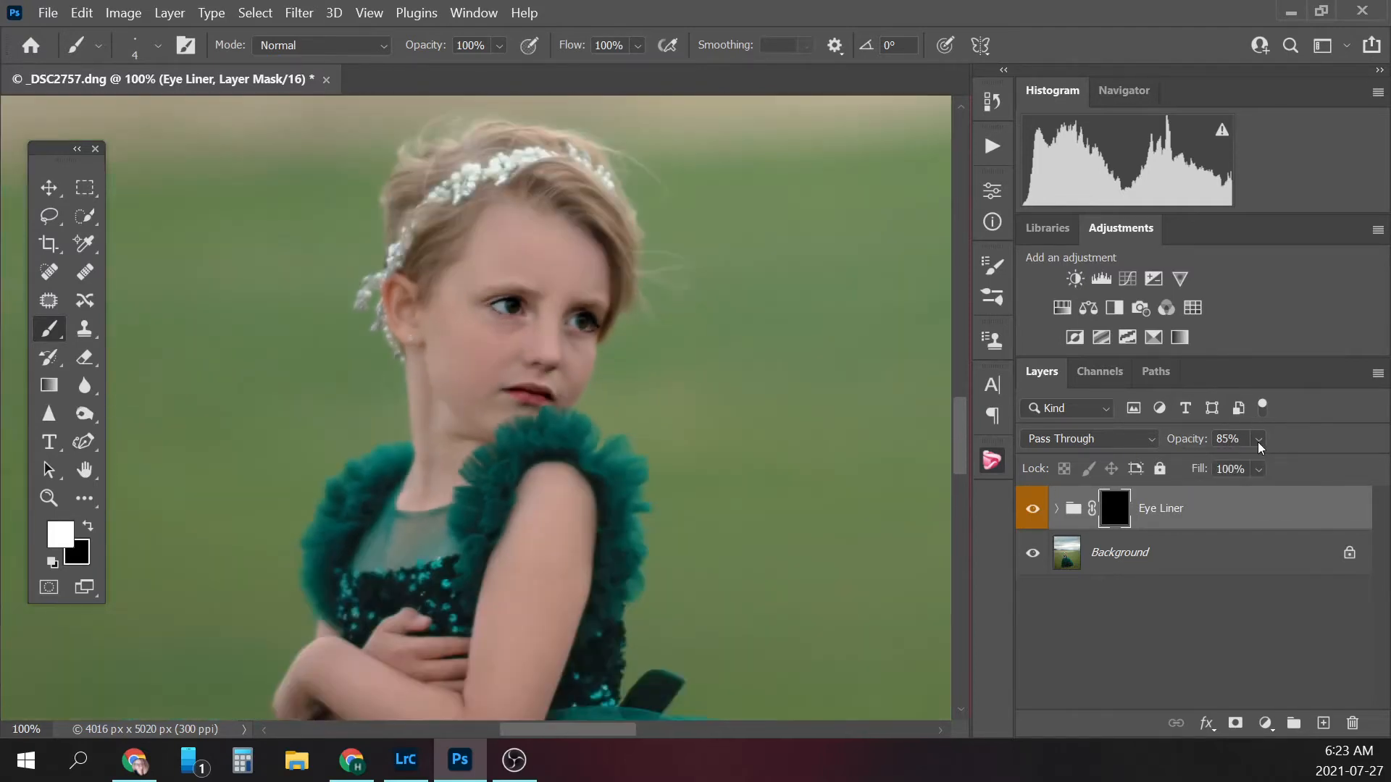
key(ctrl+minus)
click(1259, 440)
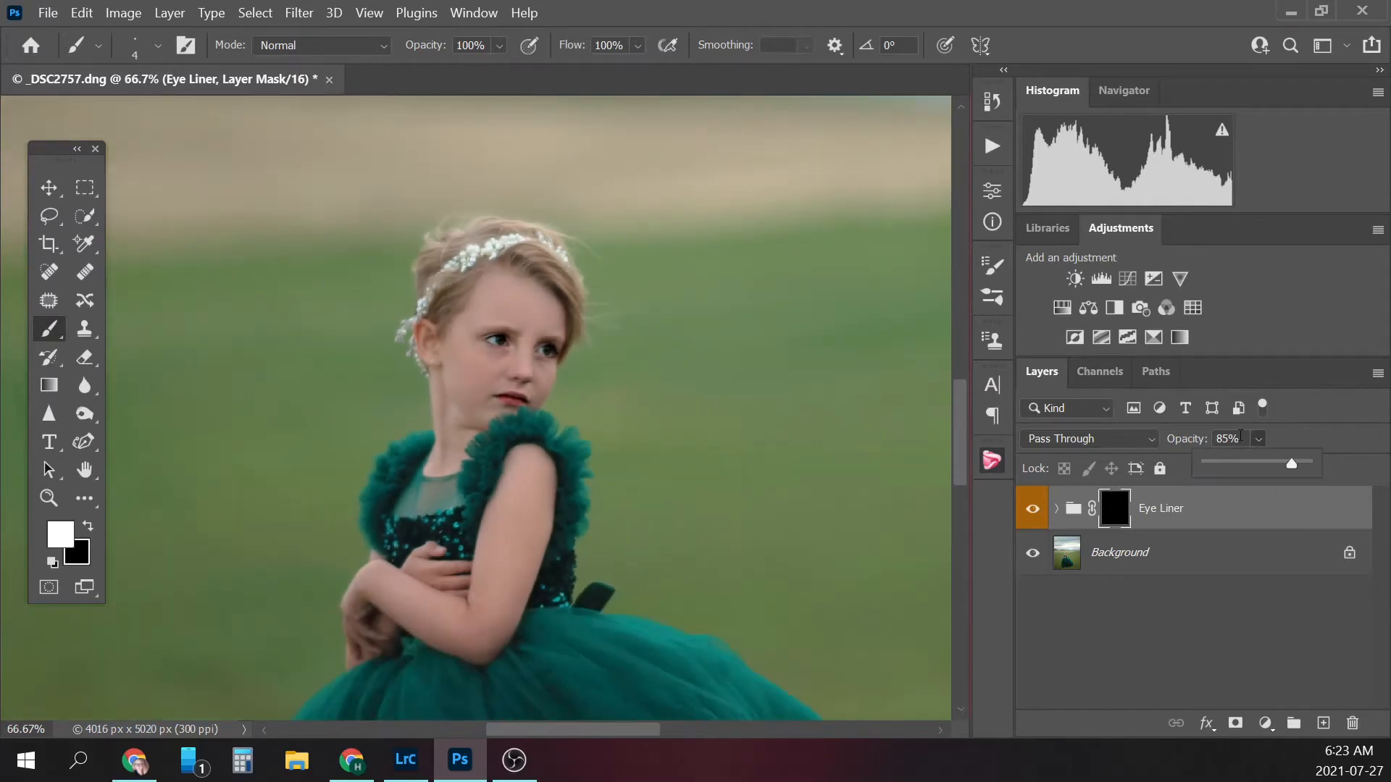
click(1286, 463)
click(1260, 439)
click(1260, 439)
- Compare the eyes with the Eye Liner group hidden and shown, and flatten the image
click(1035, 510)
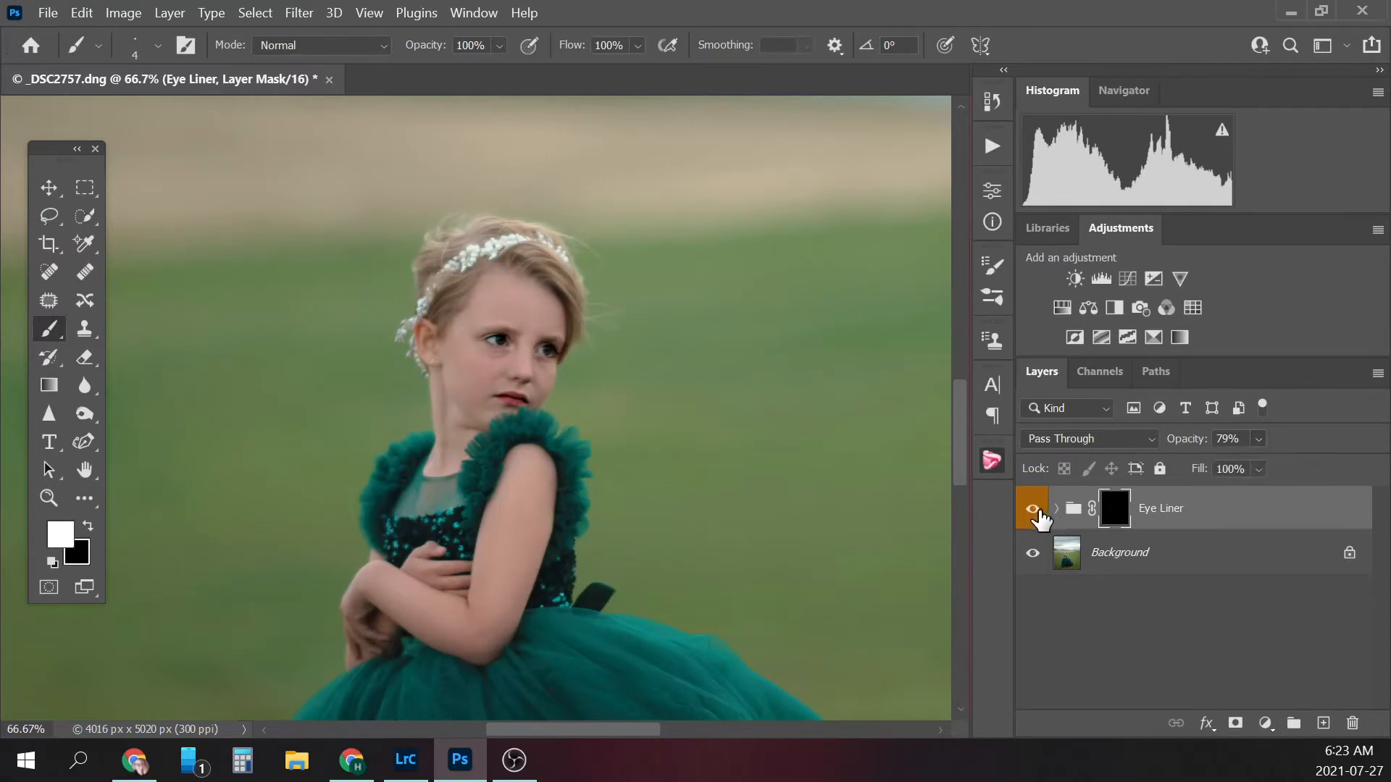
click(1034, 510)
click(1034, 510)
click(1161, 553)
right_click(1166, 553)
click(1246, 476)
- Run the Blush action on the flattened image to add a masked Rose Blush group
click(992, 146)
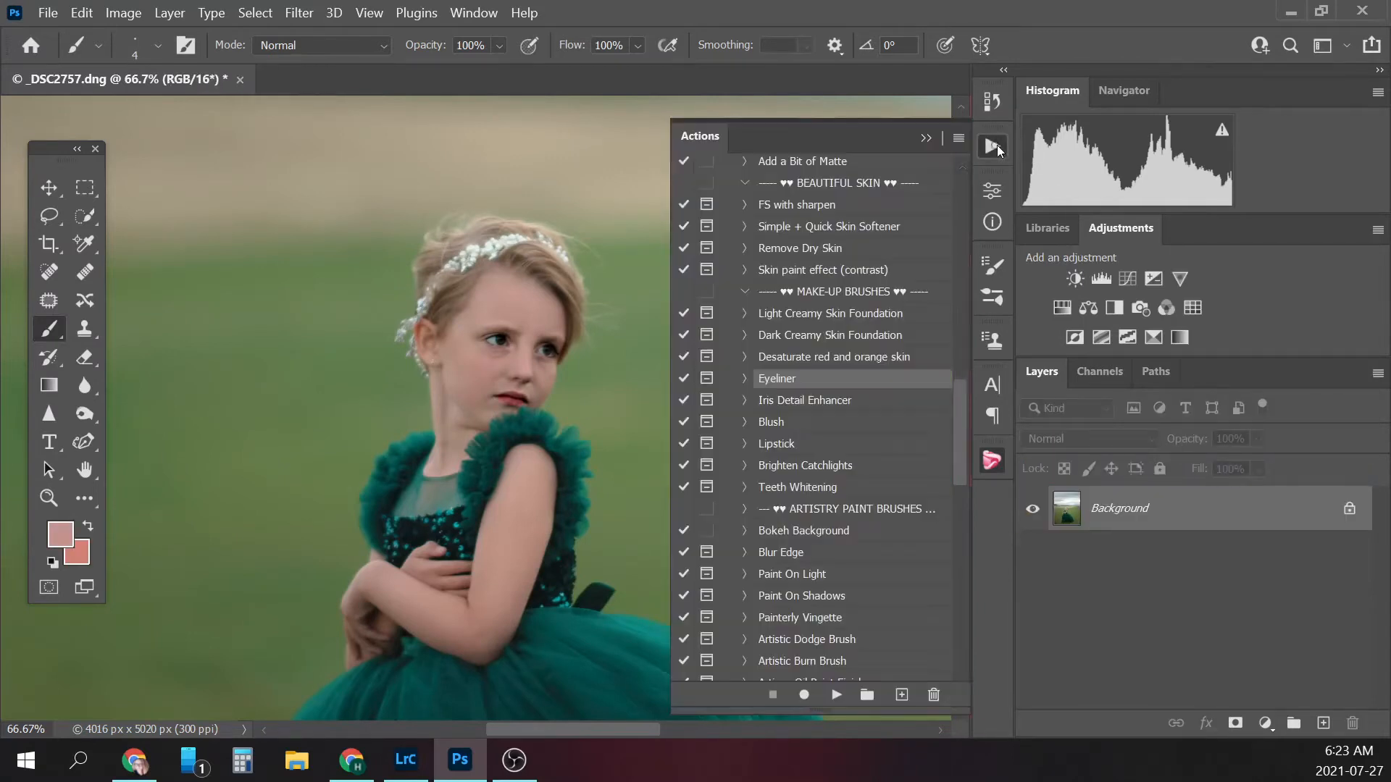
click(782, 428)
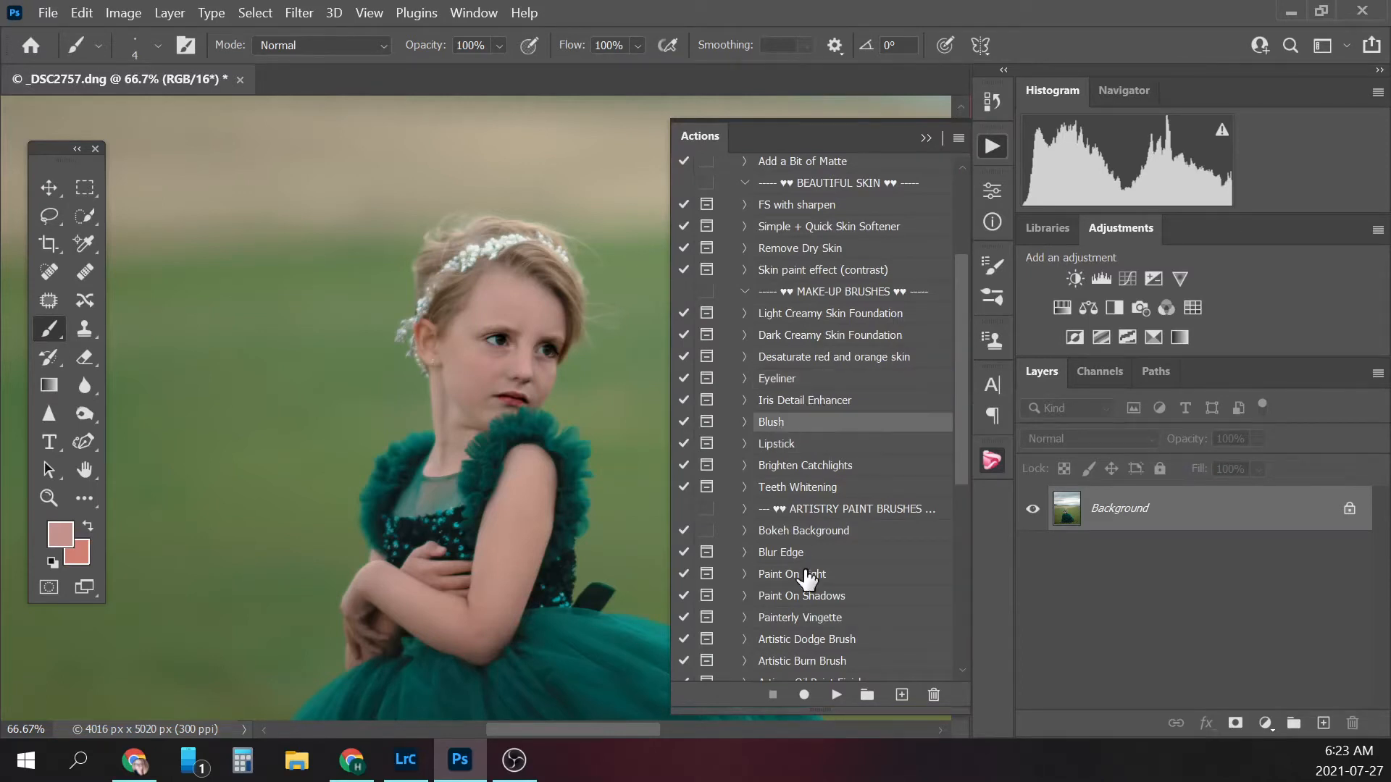
click(837, 695)
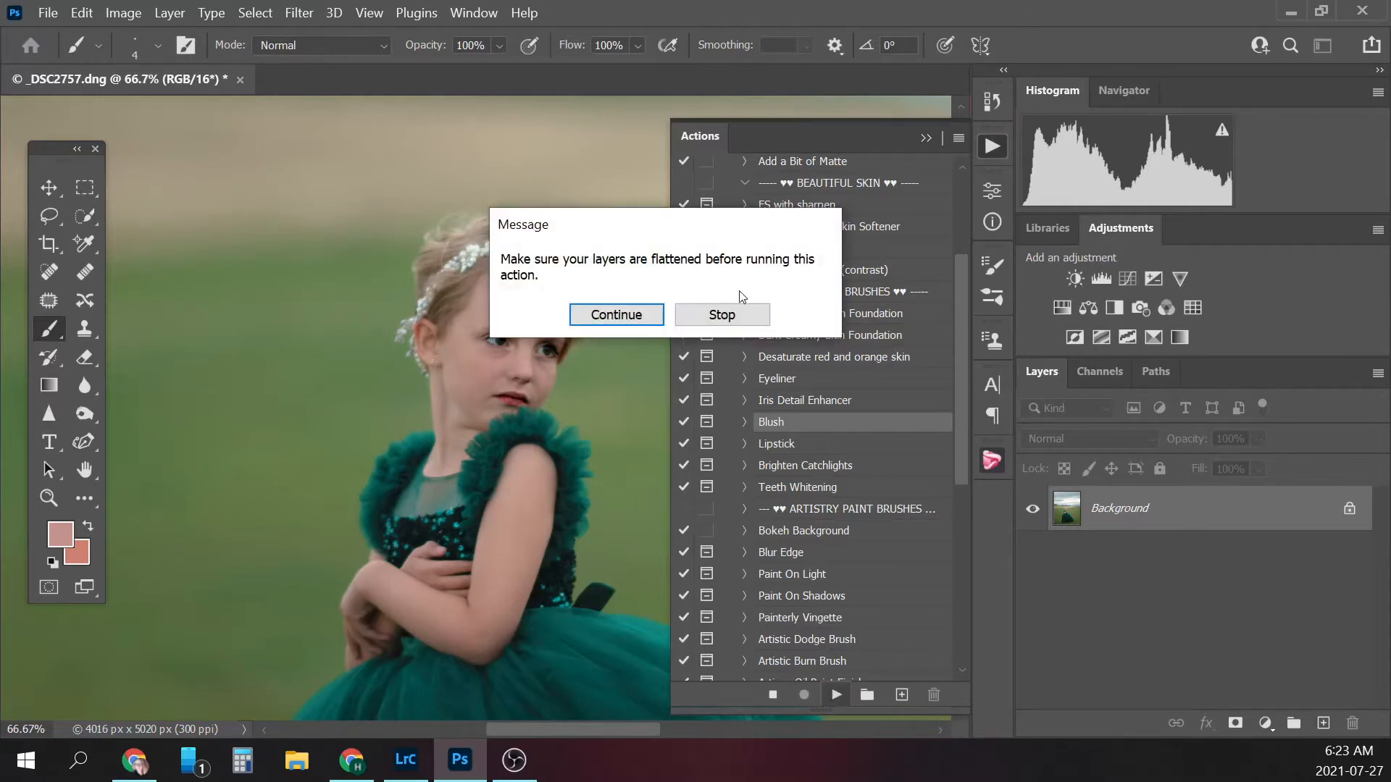
click(641, 313)
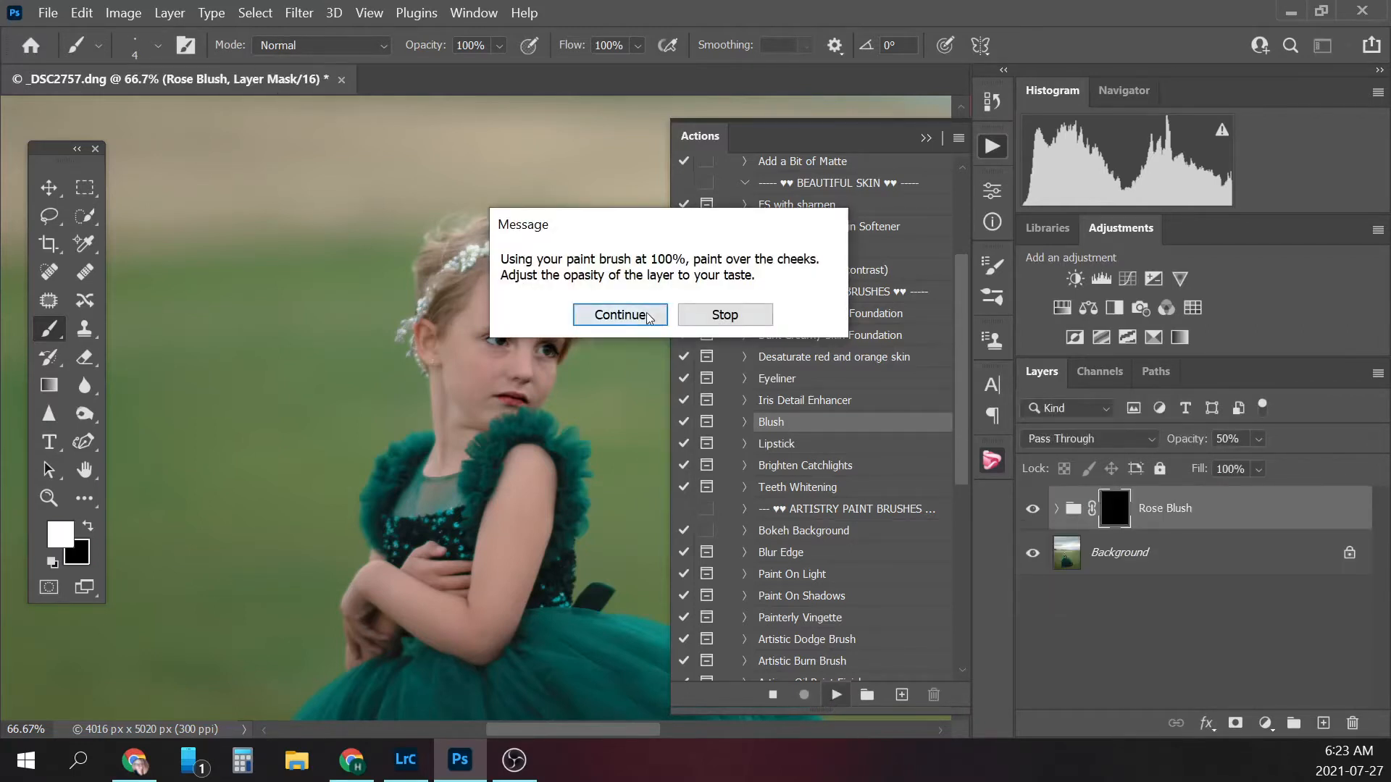
click(650, 318)
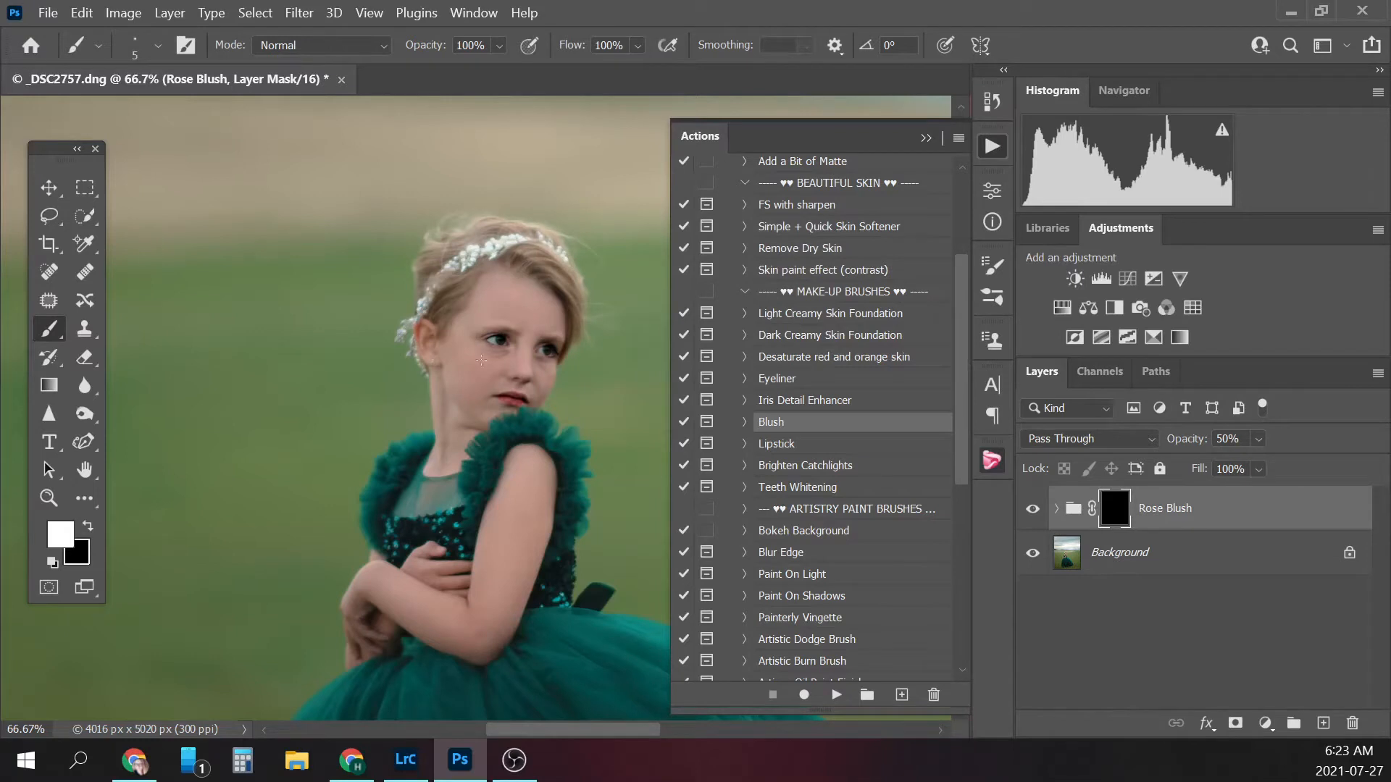
- Paint blush over the girl's cheeks on the Rose Blush mask in white and set the group's opacity to 34%
key(bracketright)
key(bracketright)
key(bracketright)
key(bracketright)
key(bracketright)
key(bracketright)
key(bracketright)
key(bracketright)
mouse_move(486, 373)
mouse_down()
mouse_move(471, 379)
mouse_move(484, 380)
mouse_up()
key(bracketleft)
key(bracketleft)
key(bracketleft)
key(bracketleft)
key(bracketleft)
key(bracketleft)
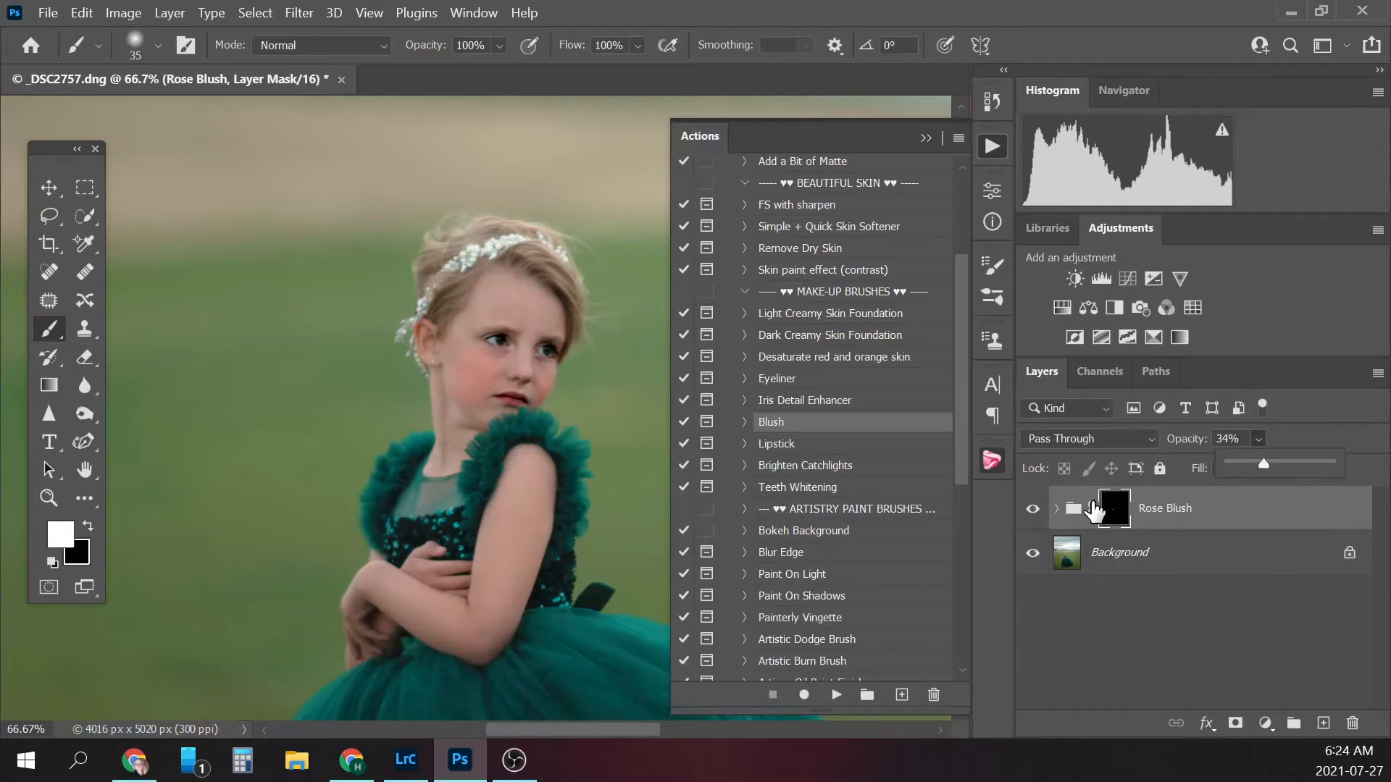
- Flatten the Rose Blush group into the background
click(1148, 554)
right_click(1162, 540)
click(1224, 473)
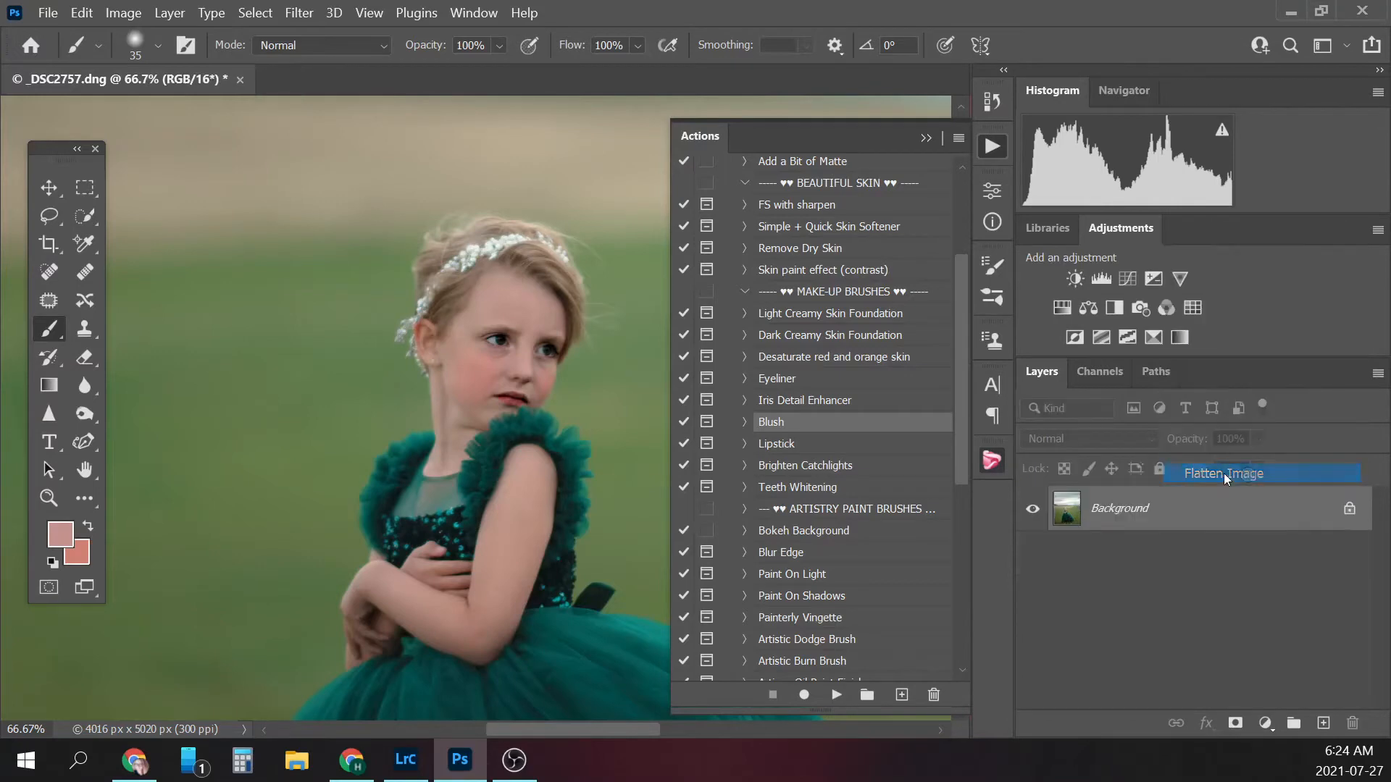
- Run the Lipstick action on the flattened image to add a masked Lip Stick group
click(783, 444)
click(836, 696)
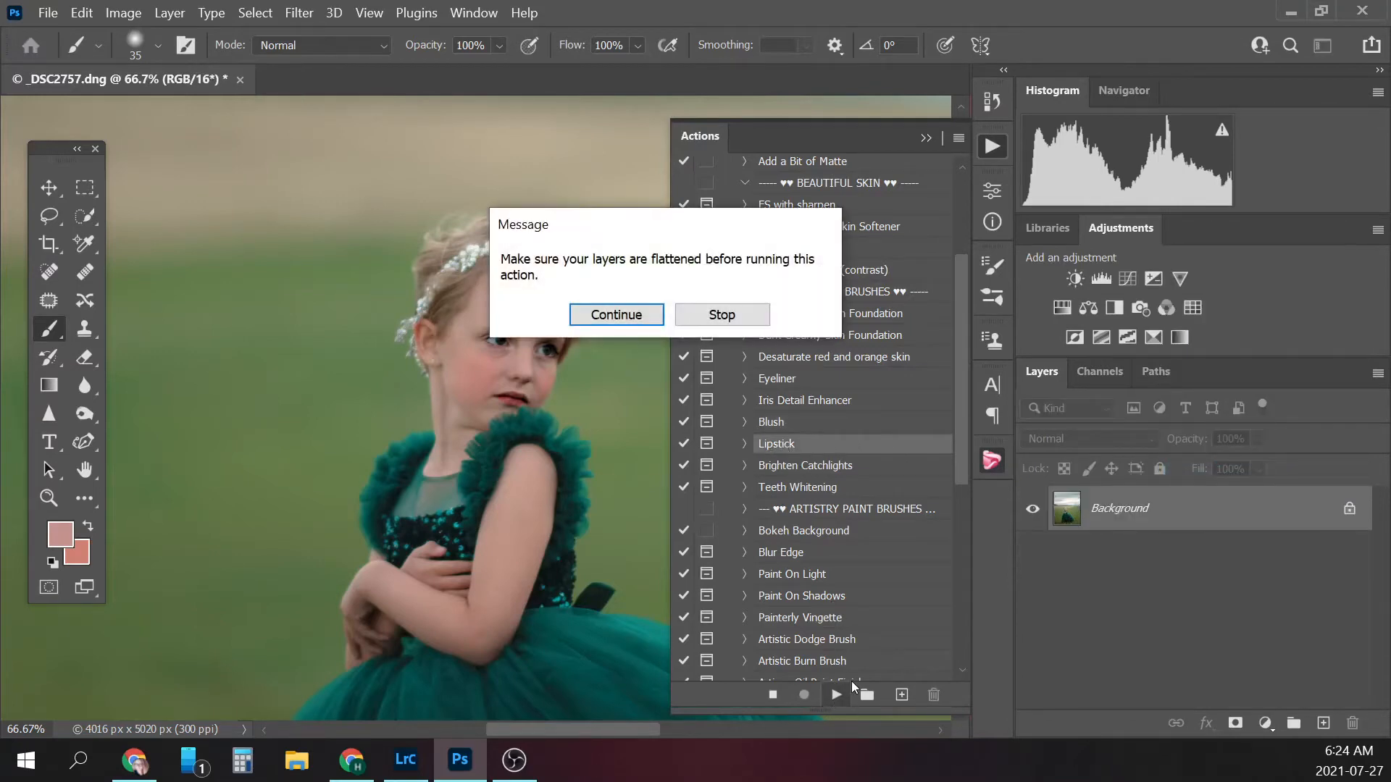
click(627, 315)
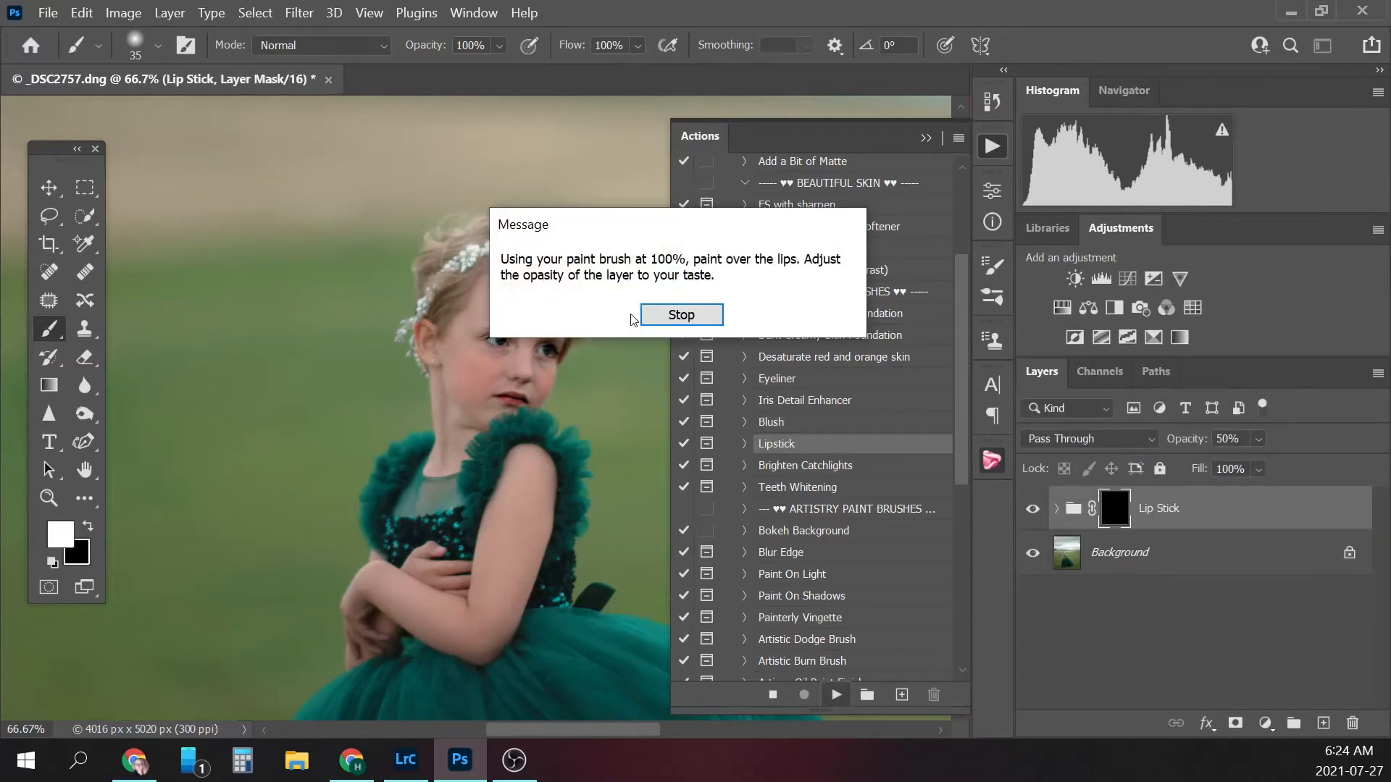
click(709, 323)
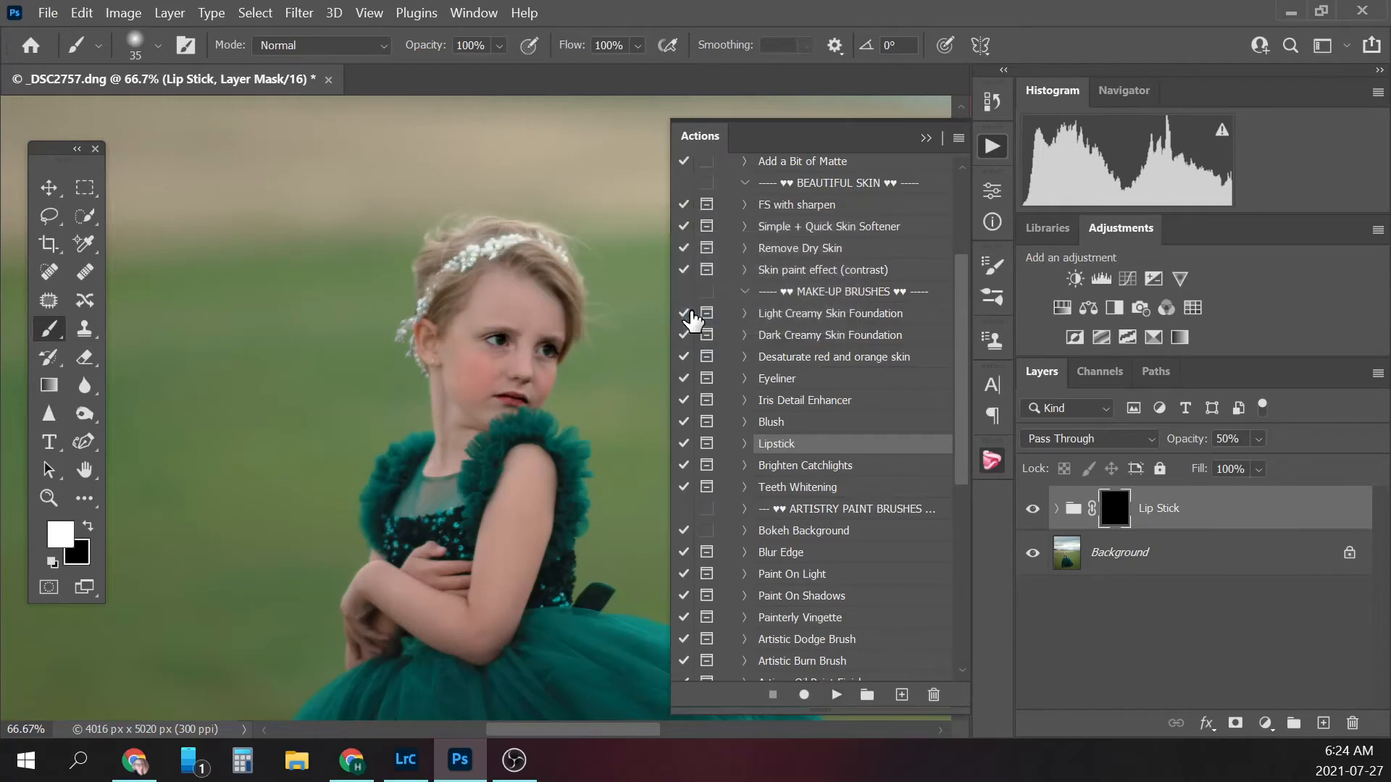
click(925, 138)
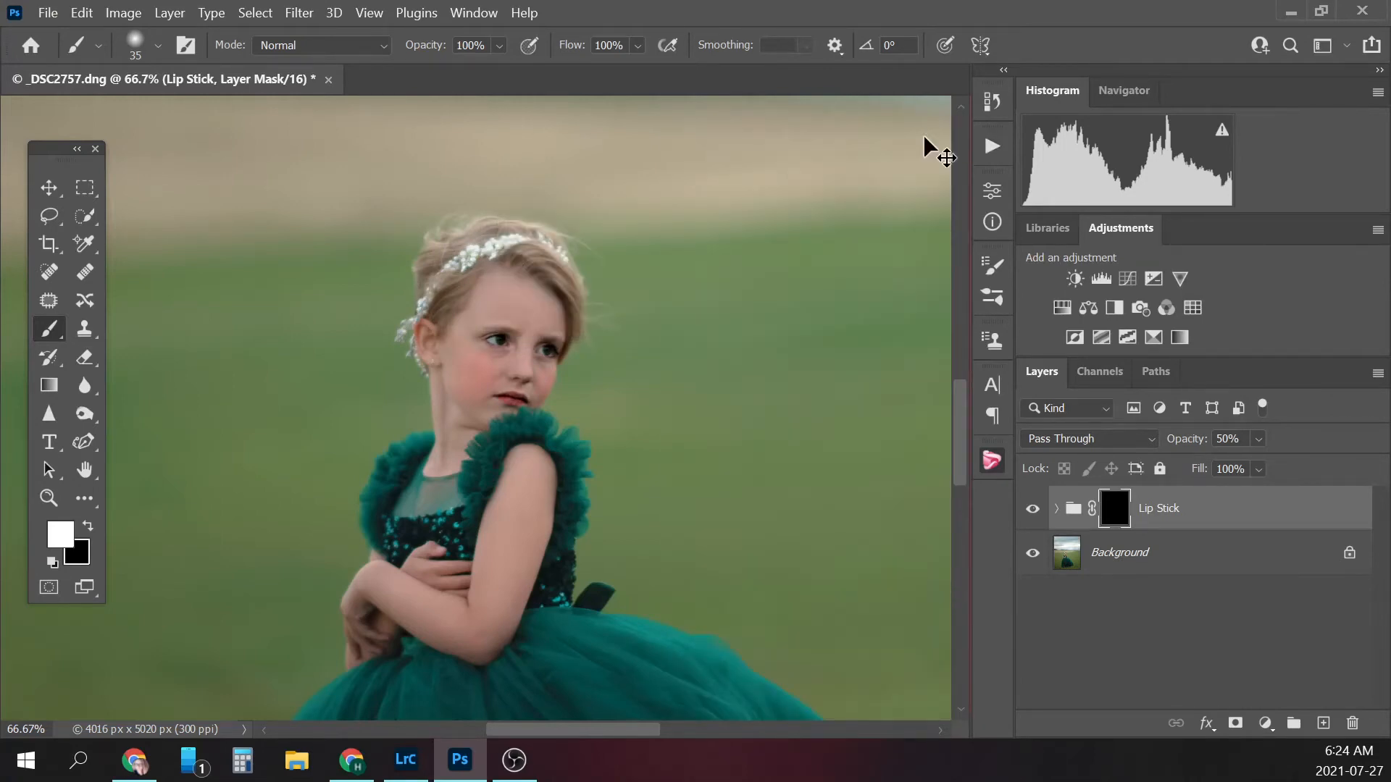
- Paint over the girl's lips on the Lip Stick mask in white, reducing the brush to 10 px
key(ctrl+plus)
key(ctrl+plus)
key(ctrl+plus)
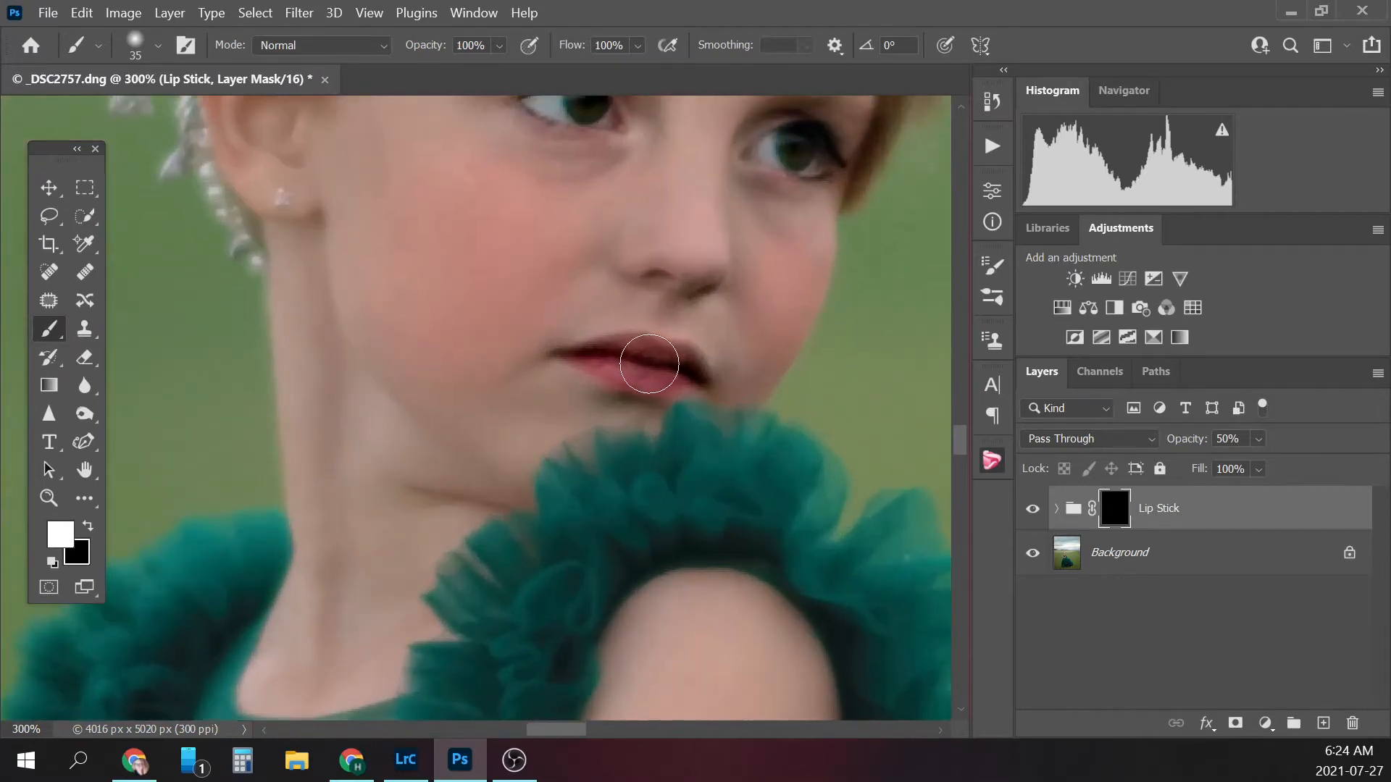
key(bracketleft)
key(bracketleft)
key(bracketleft)
key(bracketright)
mouse_move(646, 357)
mouse_down()
mouse_move(600, 355)
mouse_move(637, 362)
mouse_move(603, 362)
mouse_move(638, 382)
mouse_move(610, 378)
mouse_move(704, 366)
mouse_move(665, 384)
mouse_up()
key(bracketleft)
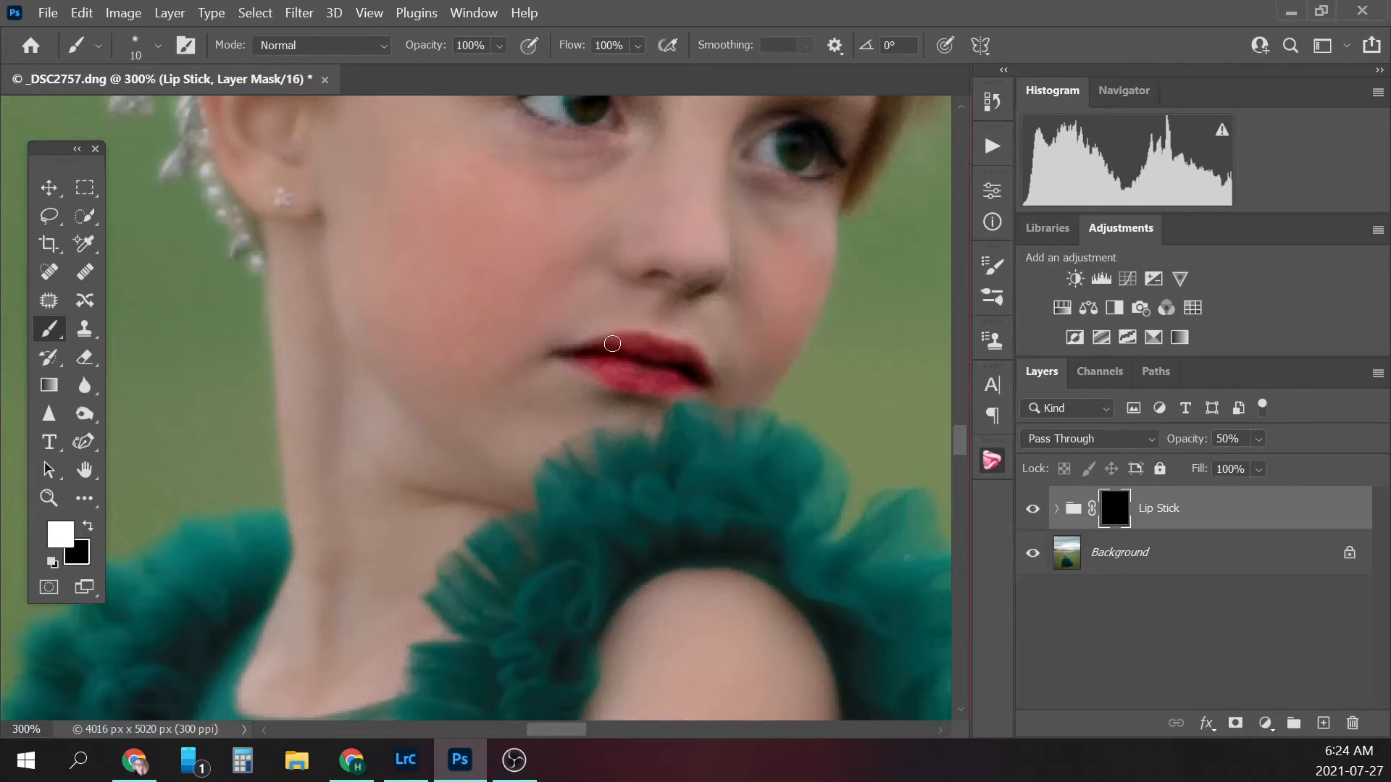
- Set the Lip Stick group's opacity to 24%
key(ctrl+minus)
key(ctrl+minus)
key(ctrl+minus)
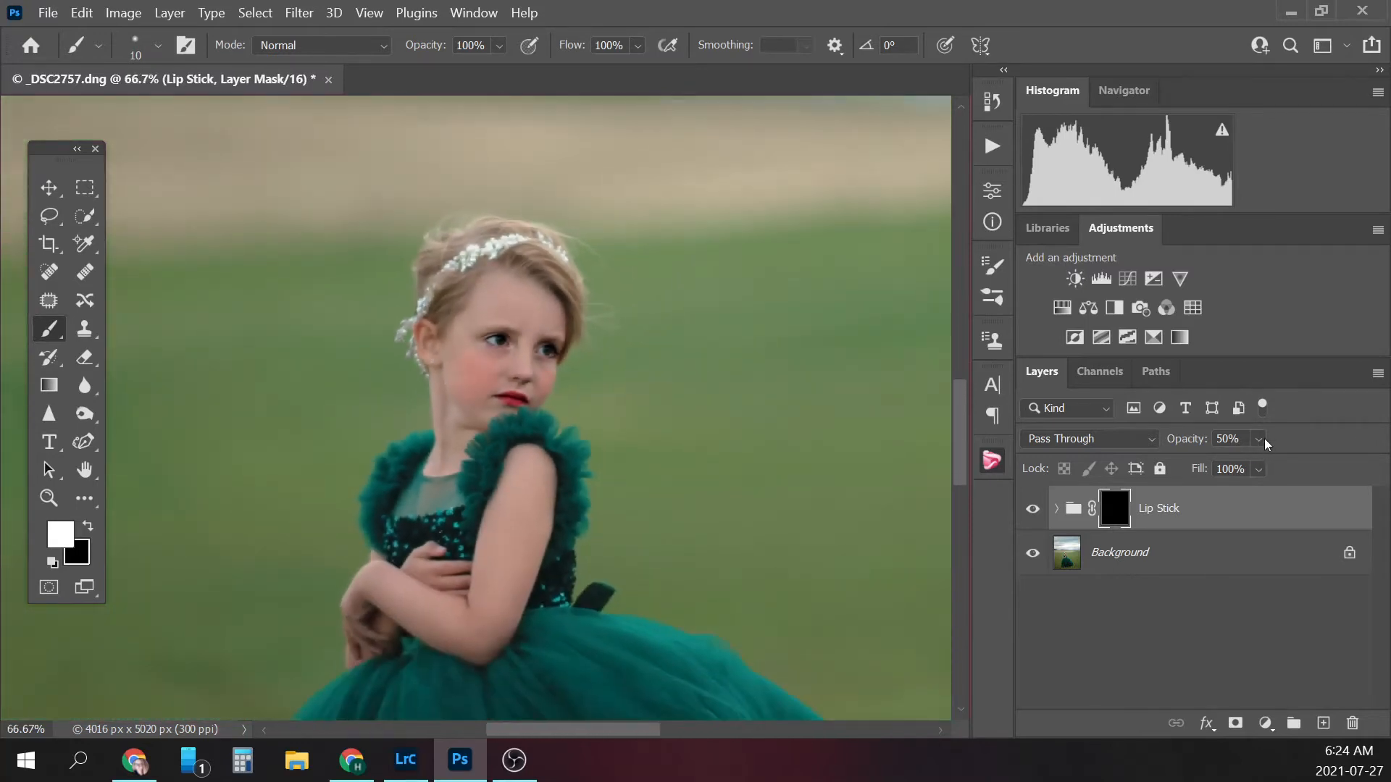
click(1262, 440)
drag(1257, 464, 1253, 463)
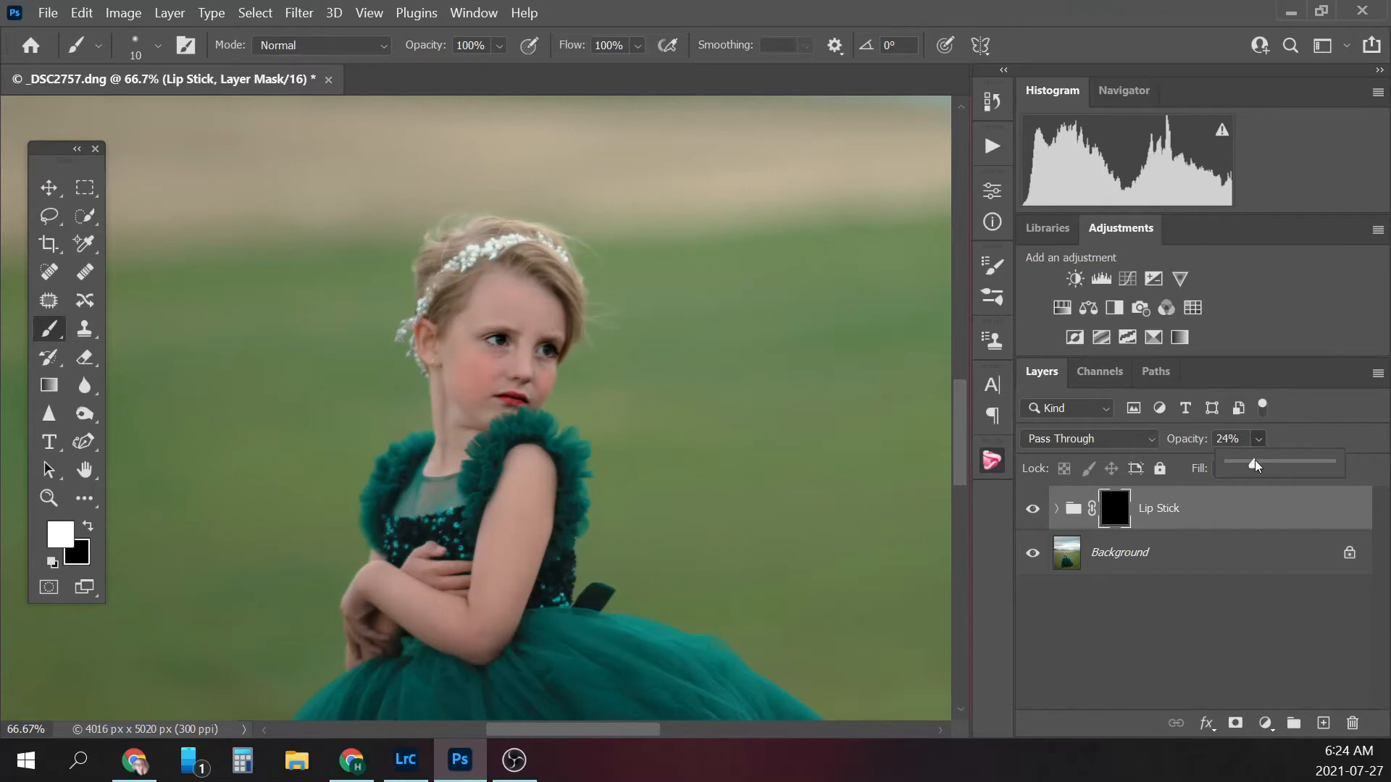
- Compare the lips with the Lip Stick group hidden and shown, and flatten the image
click(1036, 518)
click(1146, 563)
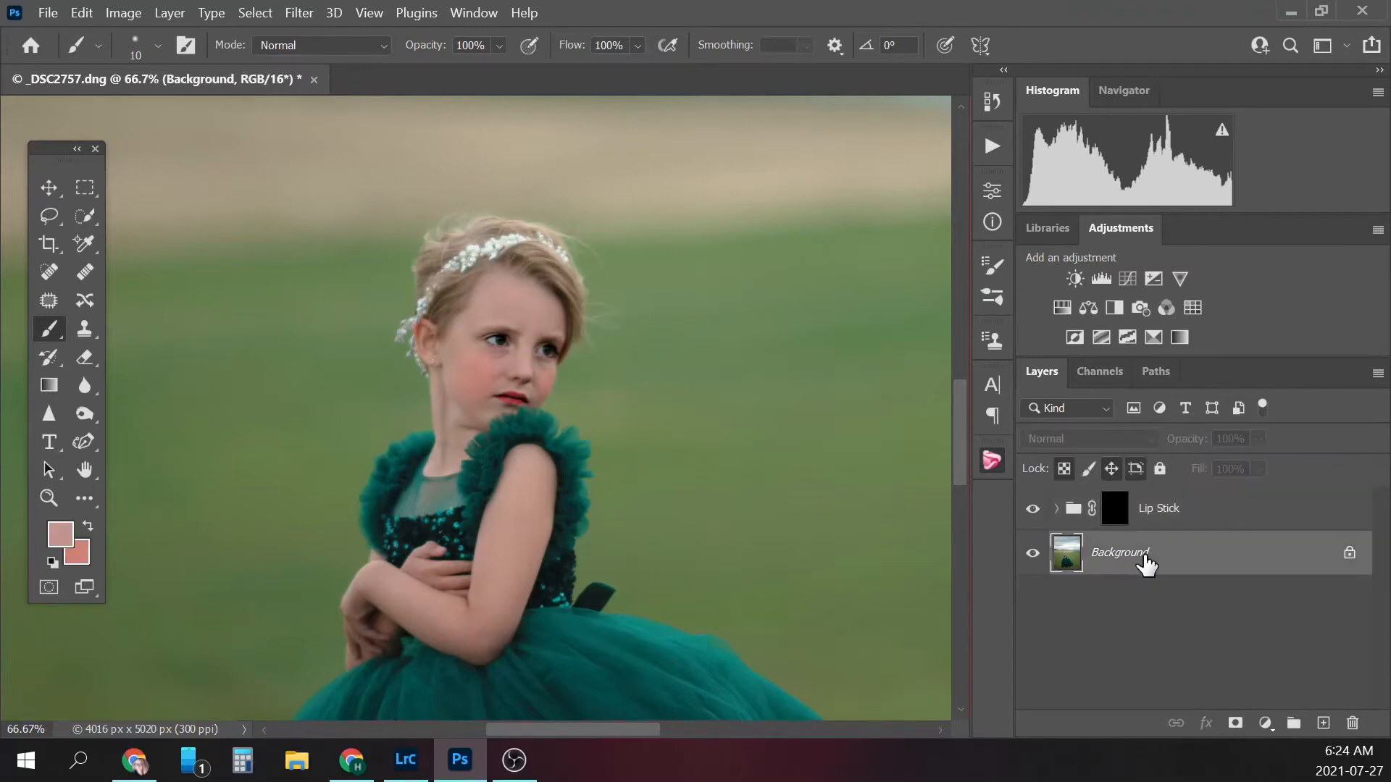
right_click(1146, 564)
click(1152, 488)
- Run the Brighten Catchlights action to add a masked Inhance_Catchlights layer
click(992, 148)
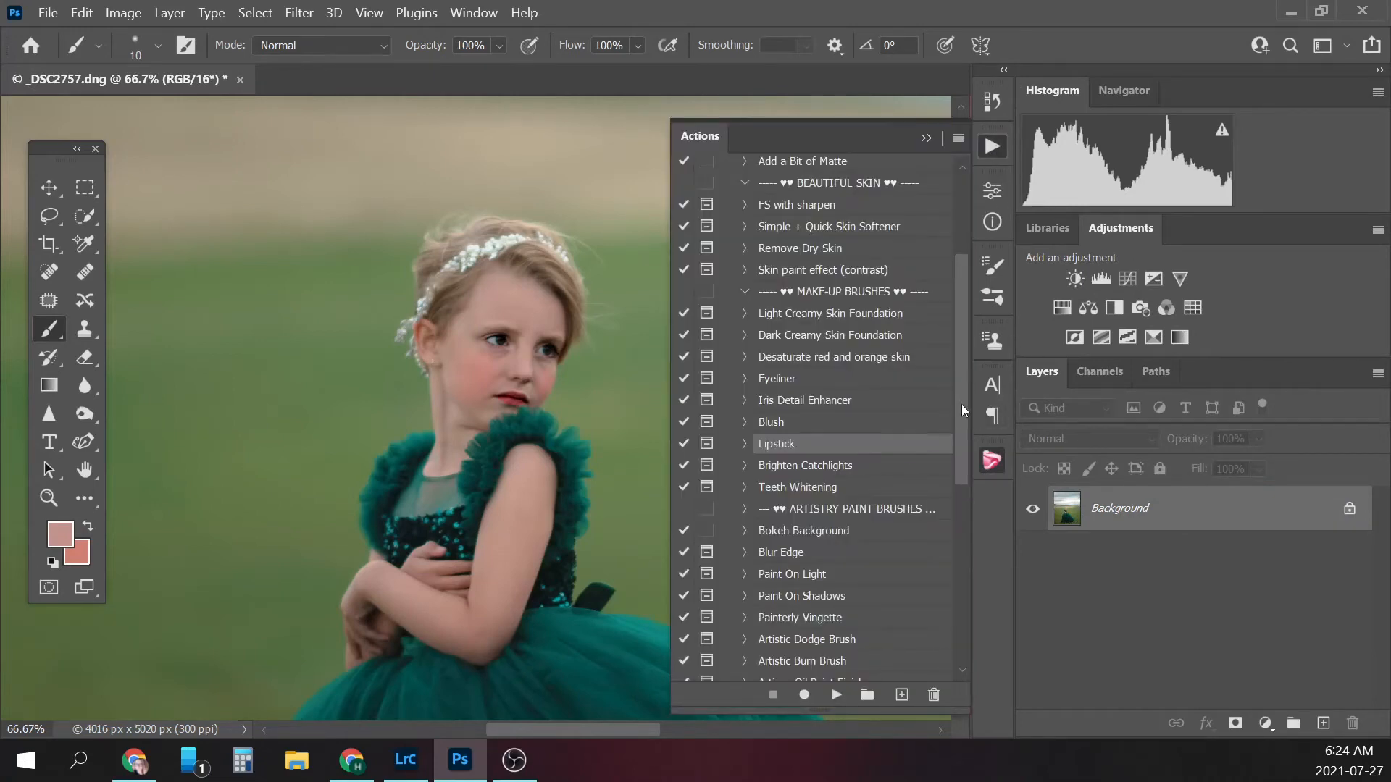
scroll(962, 405, down, 1)
click(840, 434)
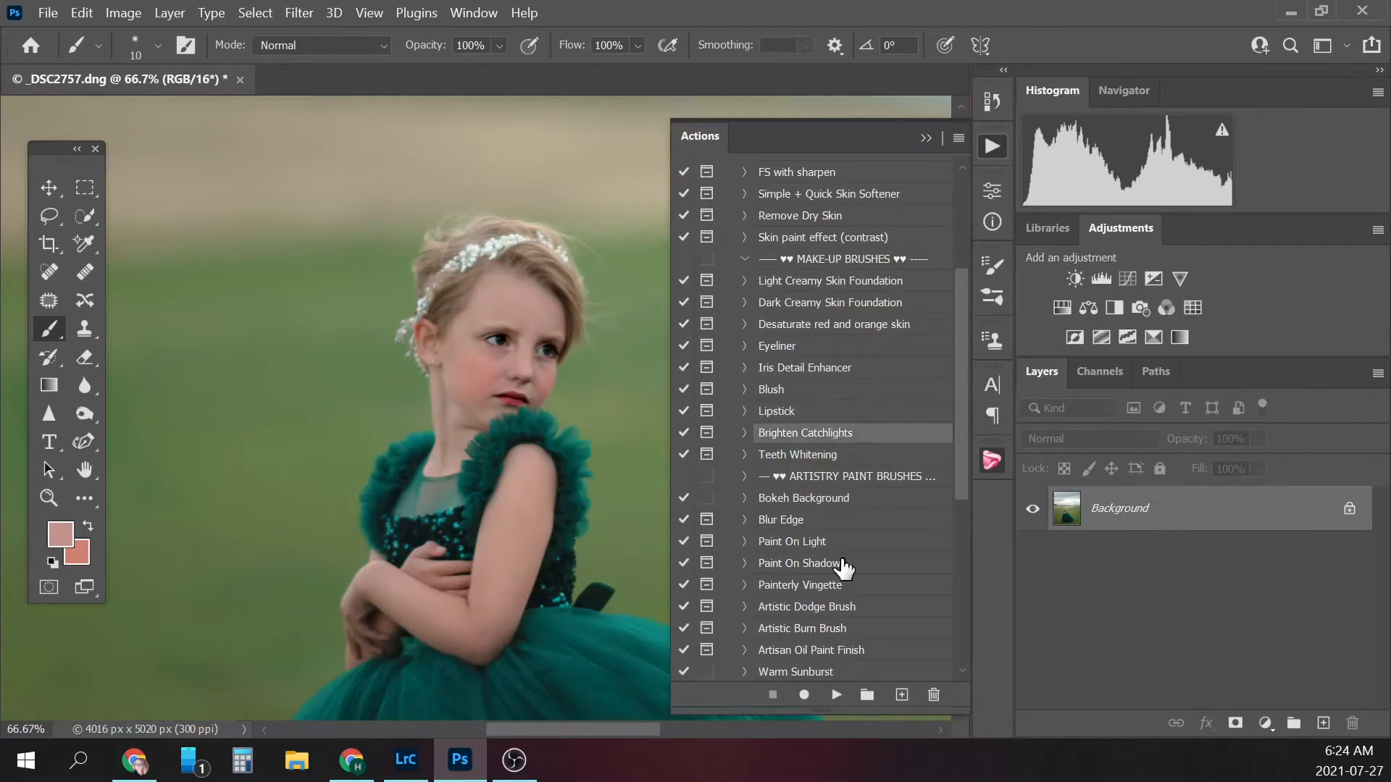
click(836, 695)
click(629, 317)
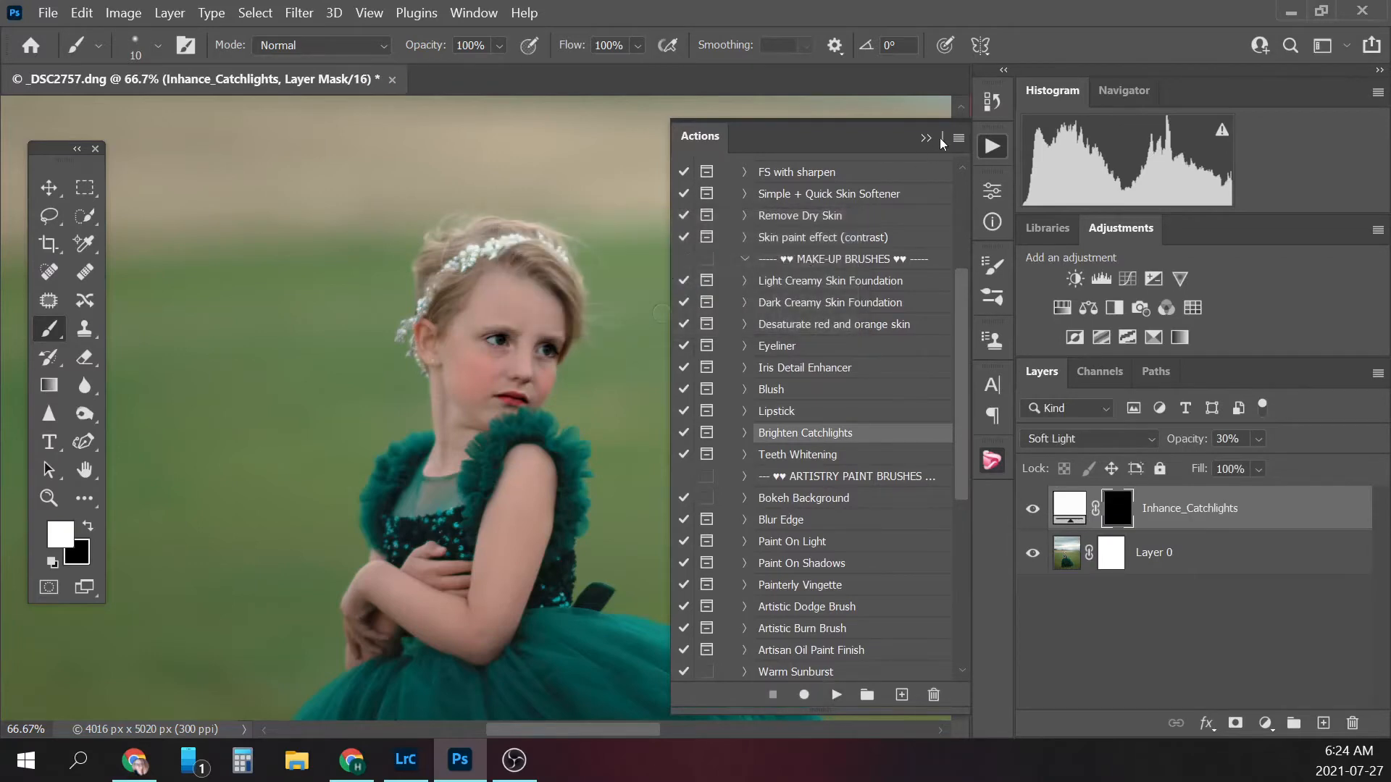
click(925, 137)
- Paint over the catchlights in the girl's eyes on the Inhance_Catchlights mask in white with a 4 px brush
key(ctrl+plus)
key(ctrl+plus)
key(ctrl+plus)
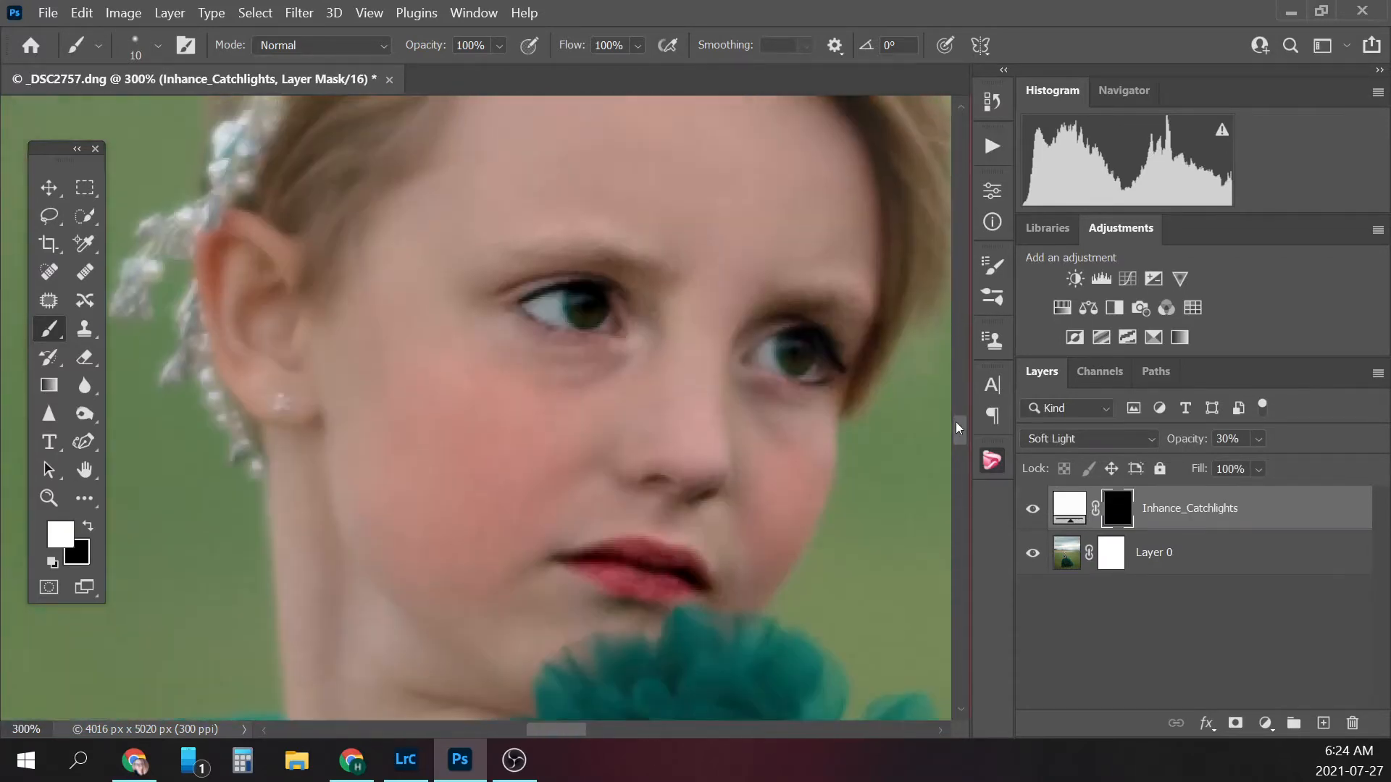
drag(955, 421, 954, 407)
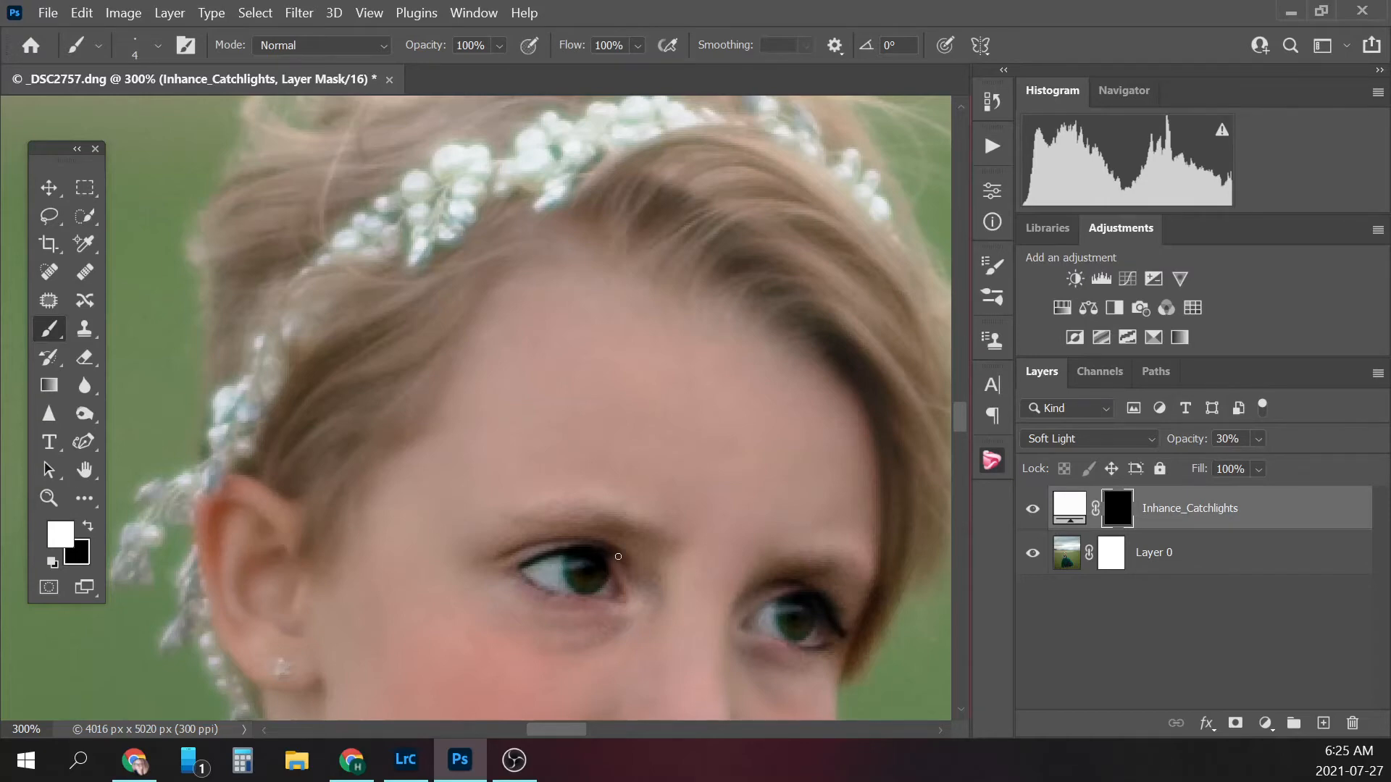
- Flatten the Inhance_Catchlights layer and Layer 0 into a single background
key(ctrl+minus)
key(ctrl+minus)
key(ctrl+minus)
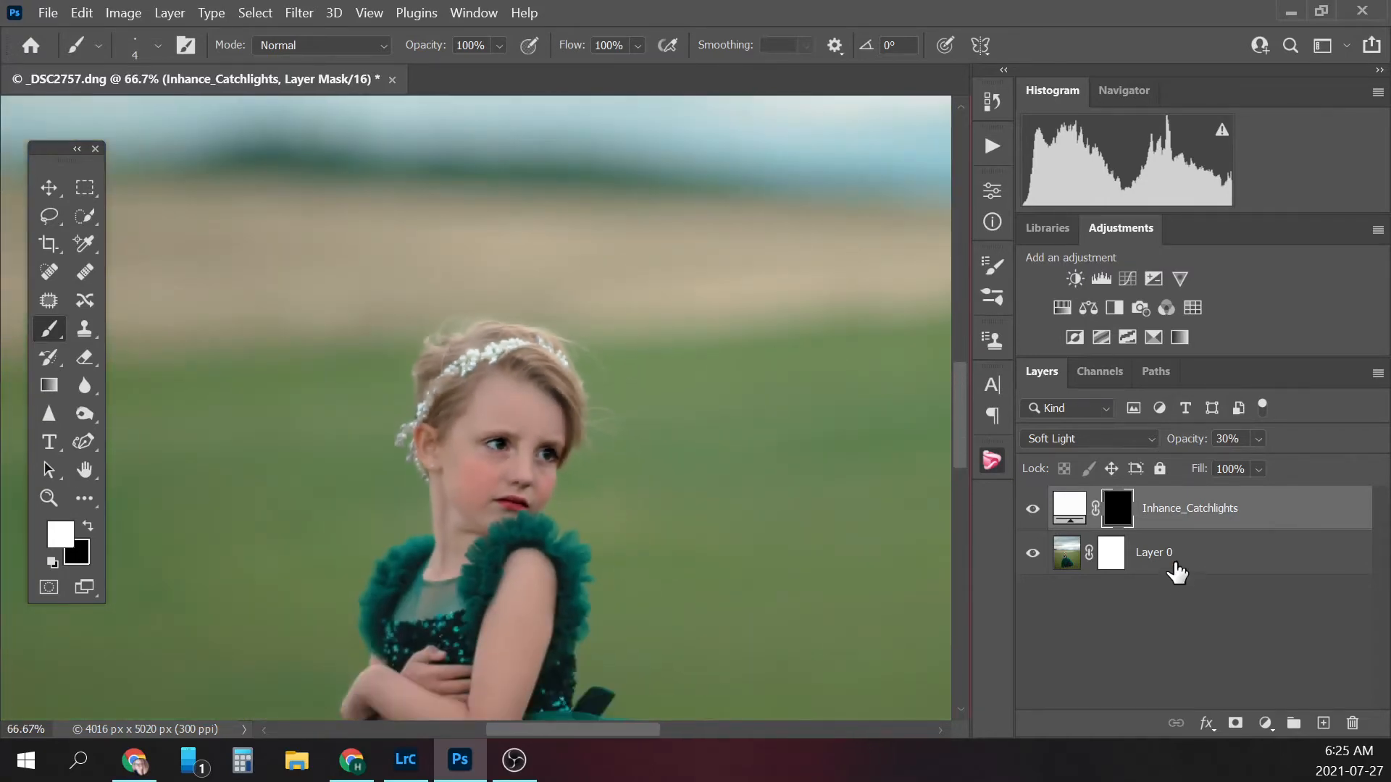
click(1176, 569)
right_click(1196, 559)
click(963, 758)
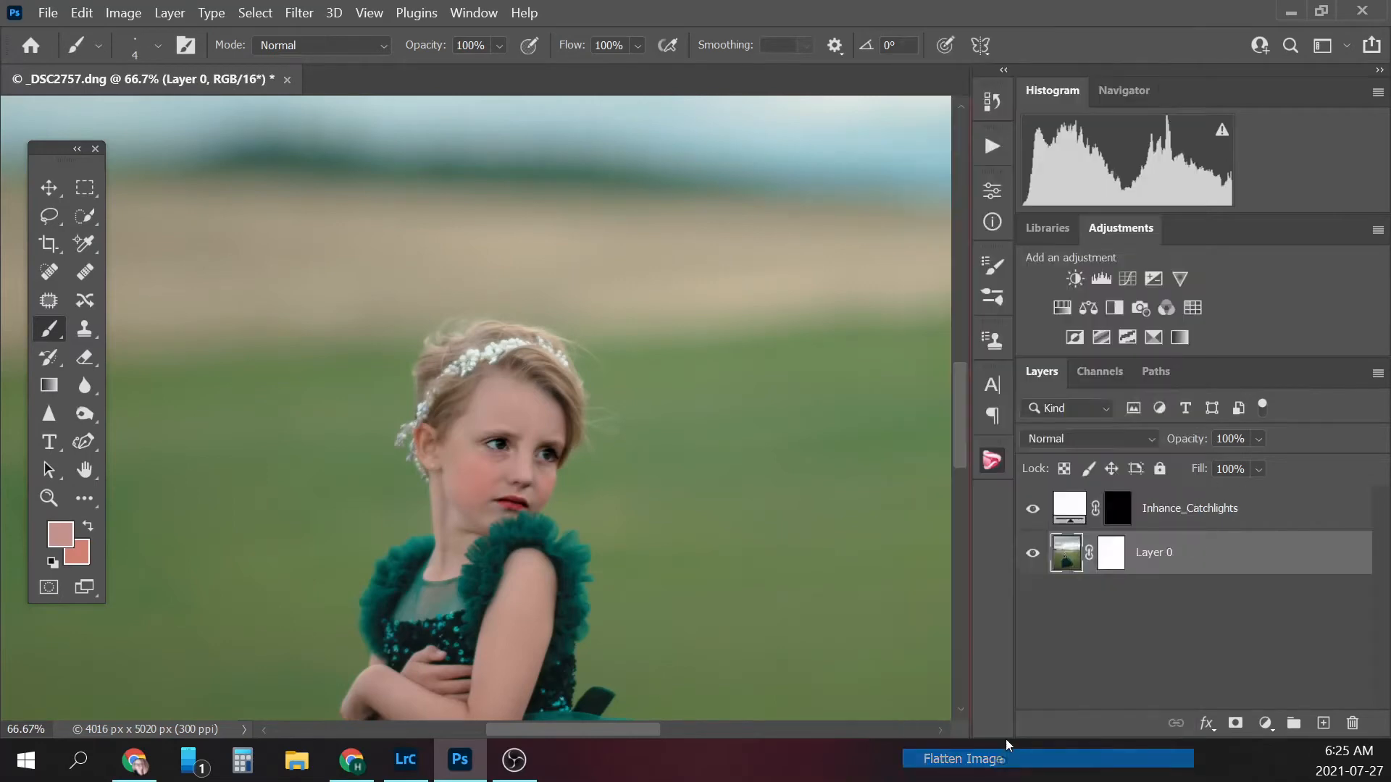
- Run the Paint On Light action on the flattened image to add a masked HGP-Paint on light layer
click(992, 146)
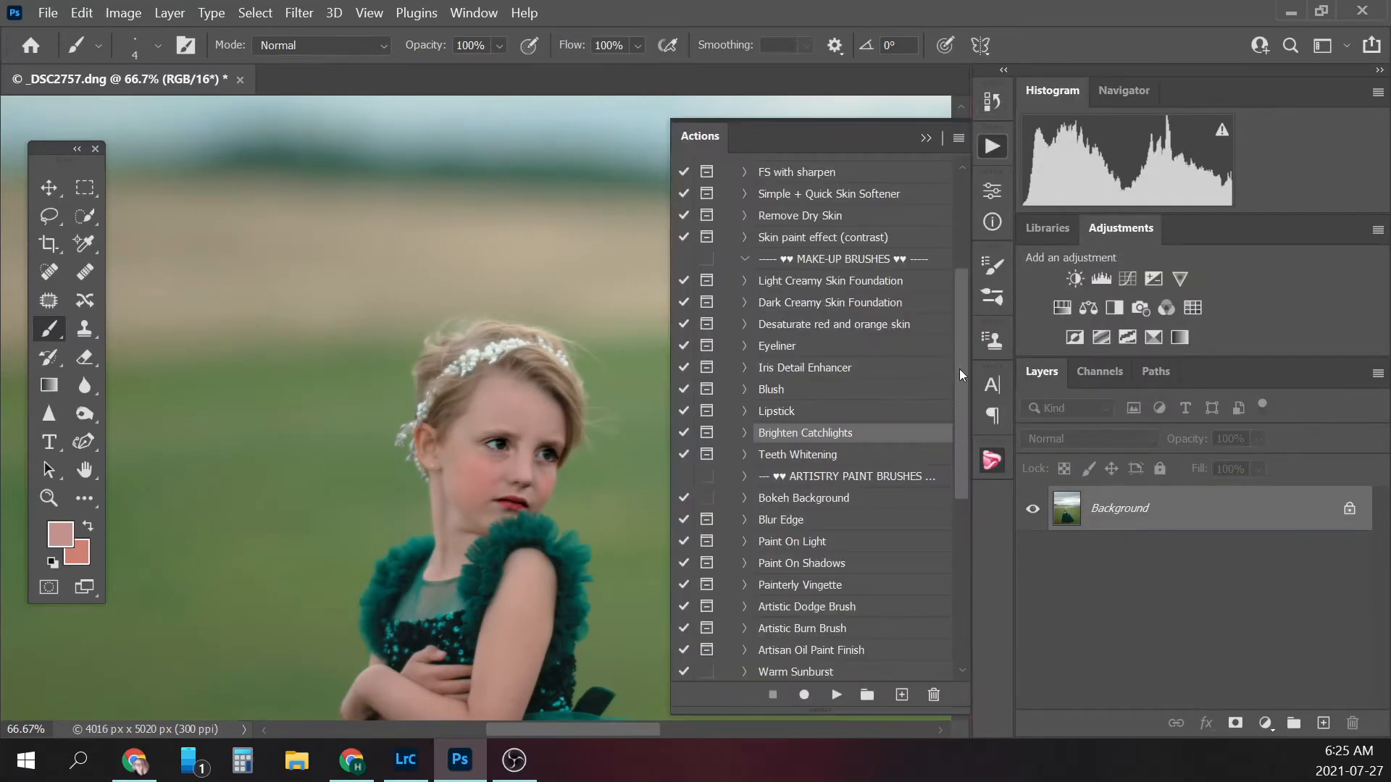
drag(959, 368, 946, 450)
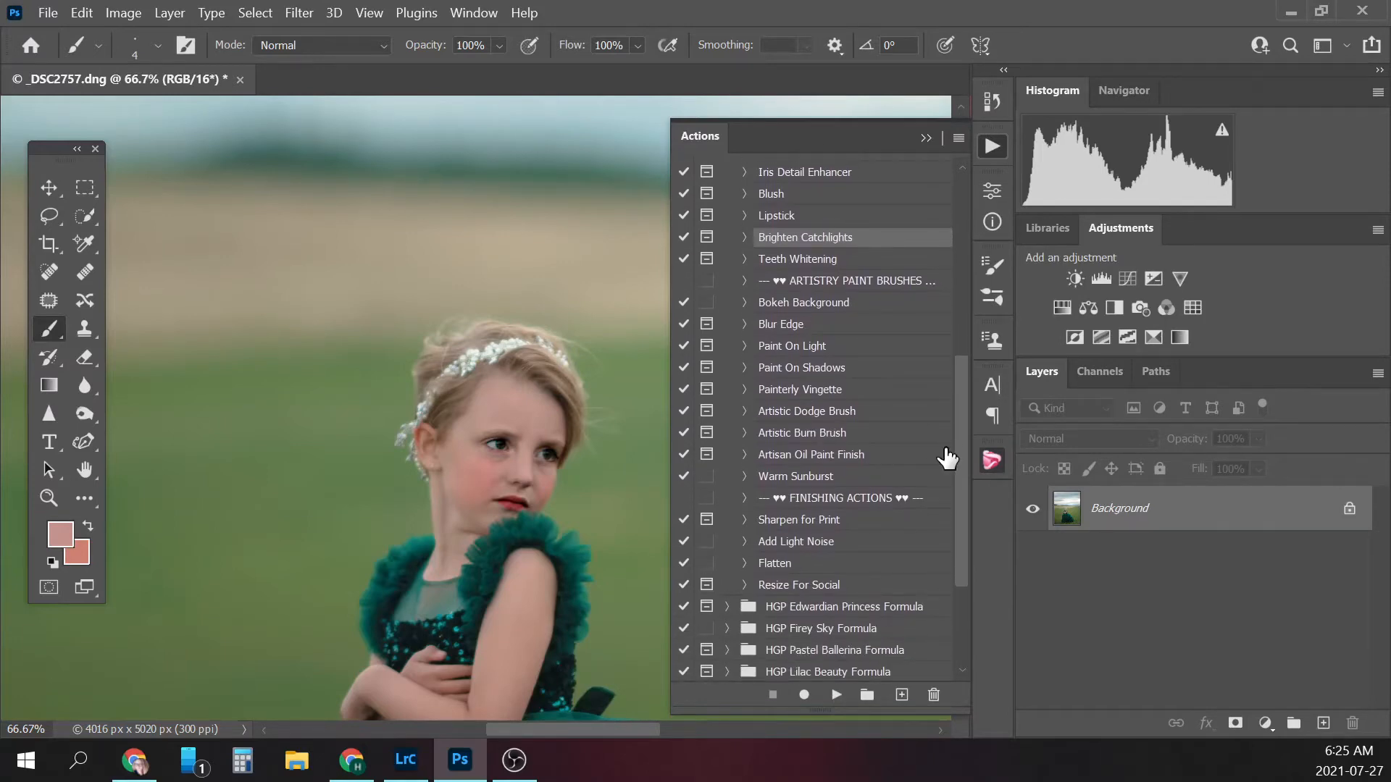
key(ctrl+minus)
key(ctrl+minus)
key(ctrl+minus)
key(ctrl+minus)
key(ctrl+minus)
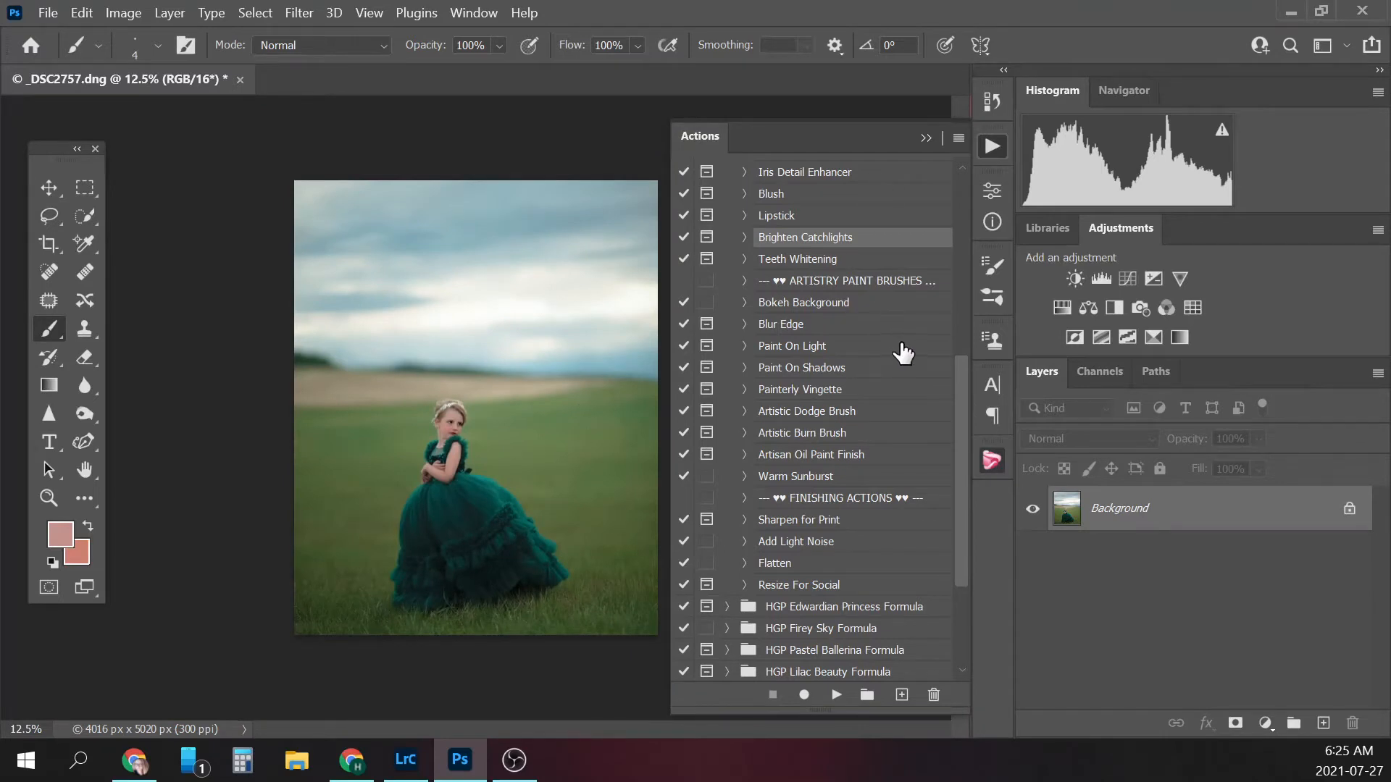
click(824, 349)
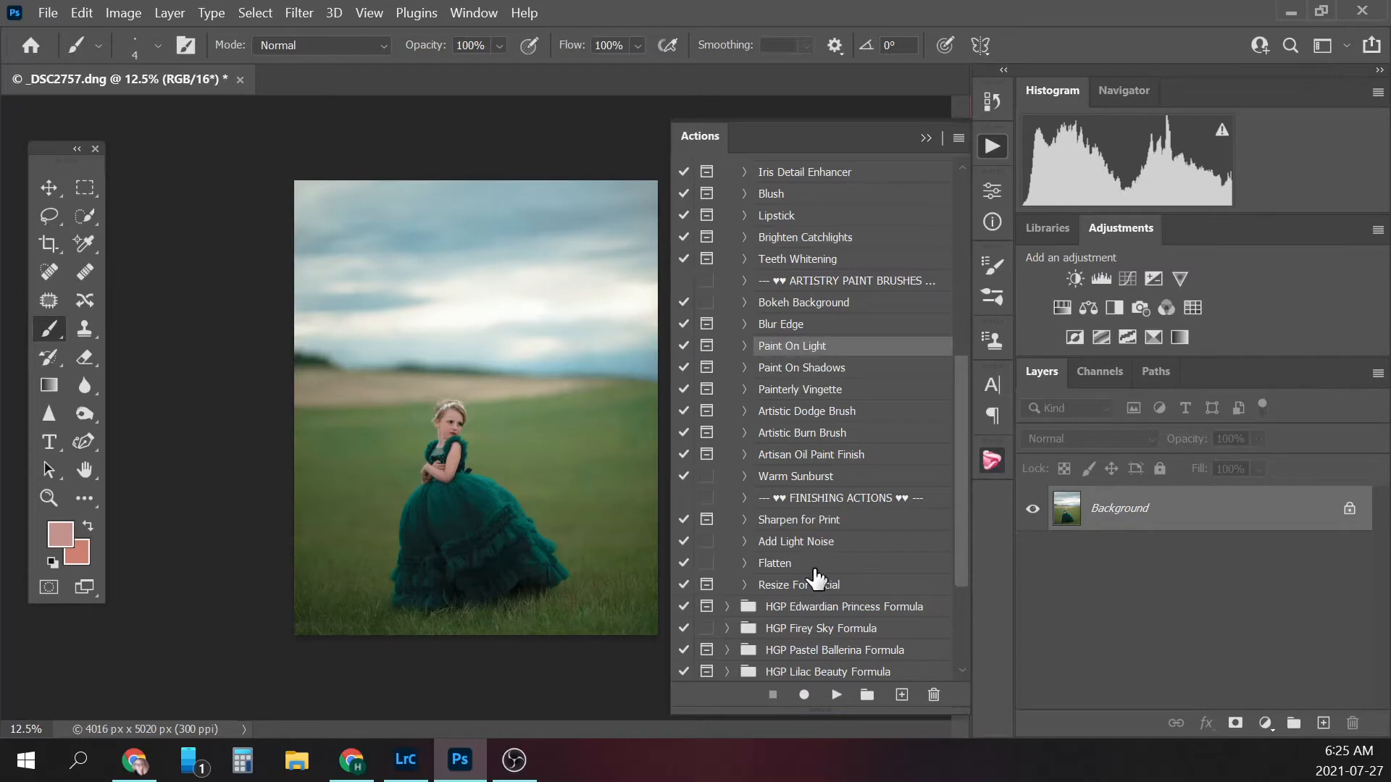
click(836, 696)
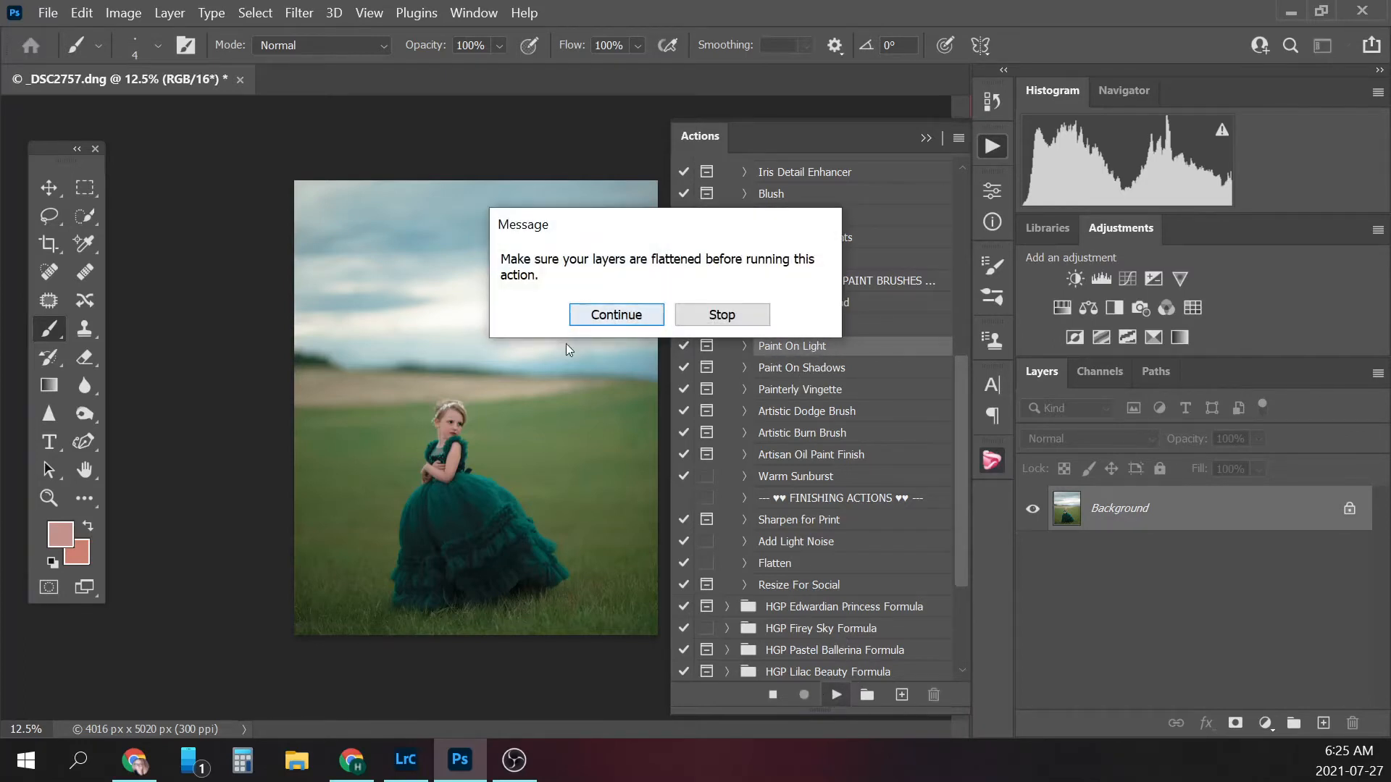
click(620, 313)
click(624, 325)
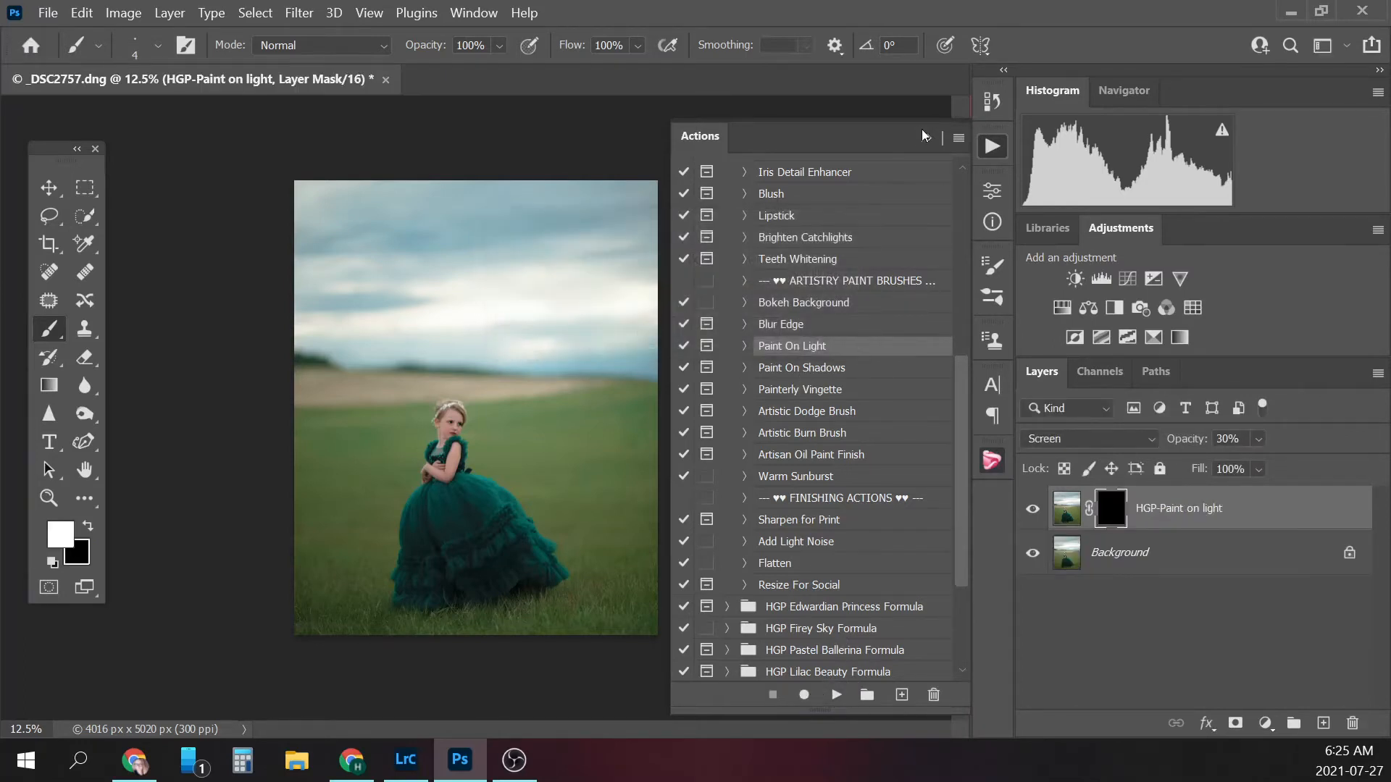
click(926, 138)
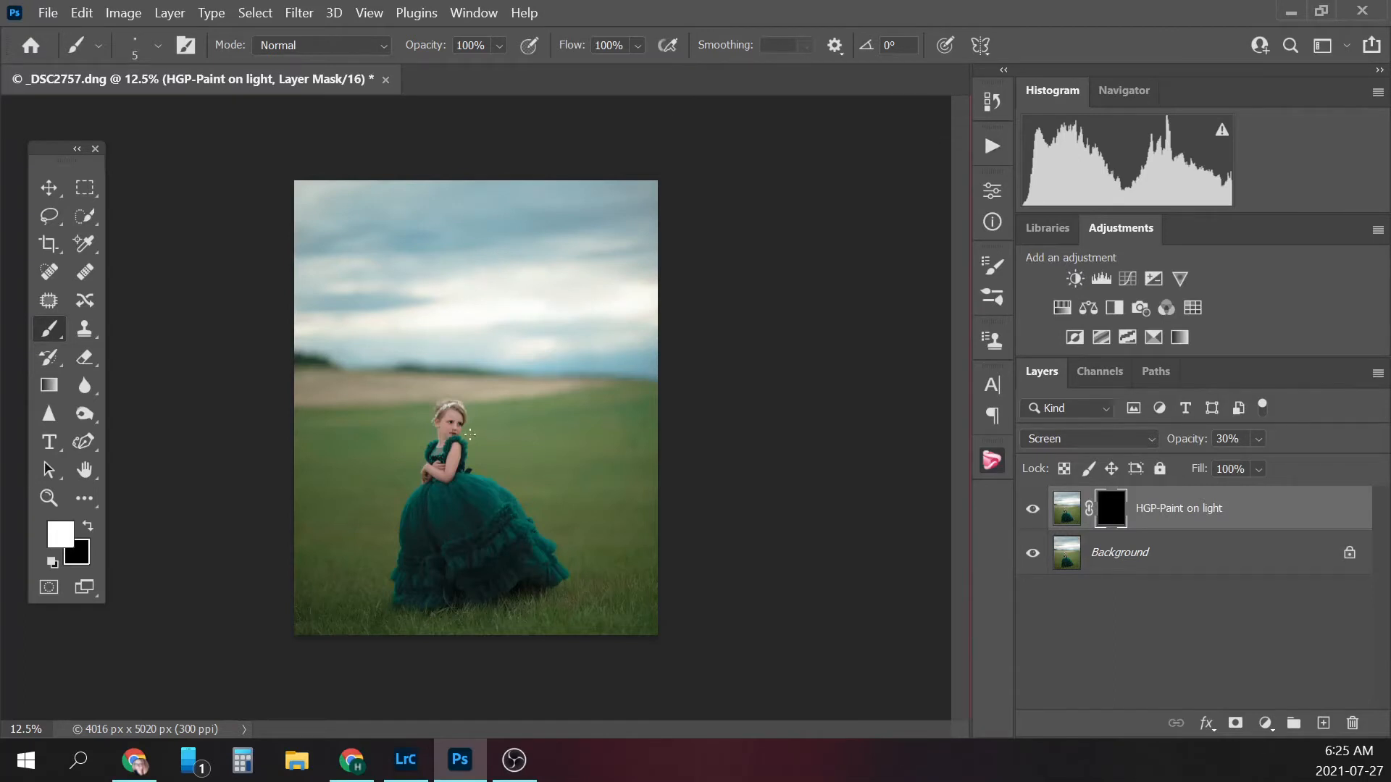
- Paint light over the girl's face and upper body on the HGP-Paint on light mask in white with a 400 px brush
key(bracketright)
key(bracketright)
key(bracketright)
key(bracketright)
key(bracketright)
key(bracketright)
key(bracketright)
key(bracketright)
key(bracketright)
key(bracketright)
key(bracketright)
key(bracketright)
key(bracketright)
key(bracketright)
drag(453, 419, 444, 470)
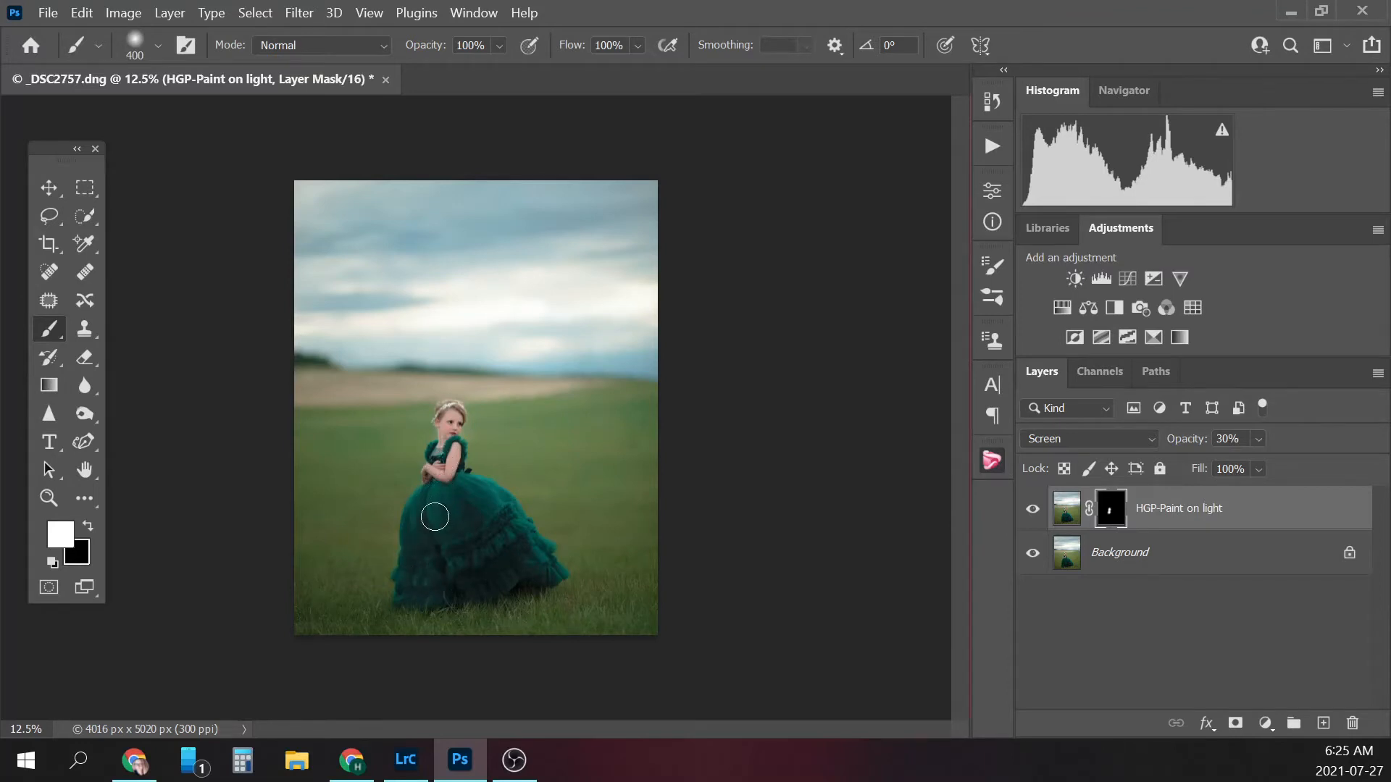
- Paint light across the green skirt on the HGP-Paint on light mask, enlarging the brush to 600 px
key(bracketright)
mouse_move(435, 517)
mouse_down()
mouse_move(464, 560)
mouse_move(454, 582)
mouse_move(471, 573)
mouse_up()
key(bracketright)
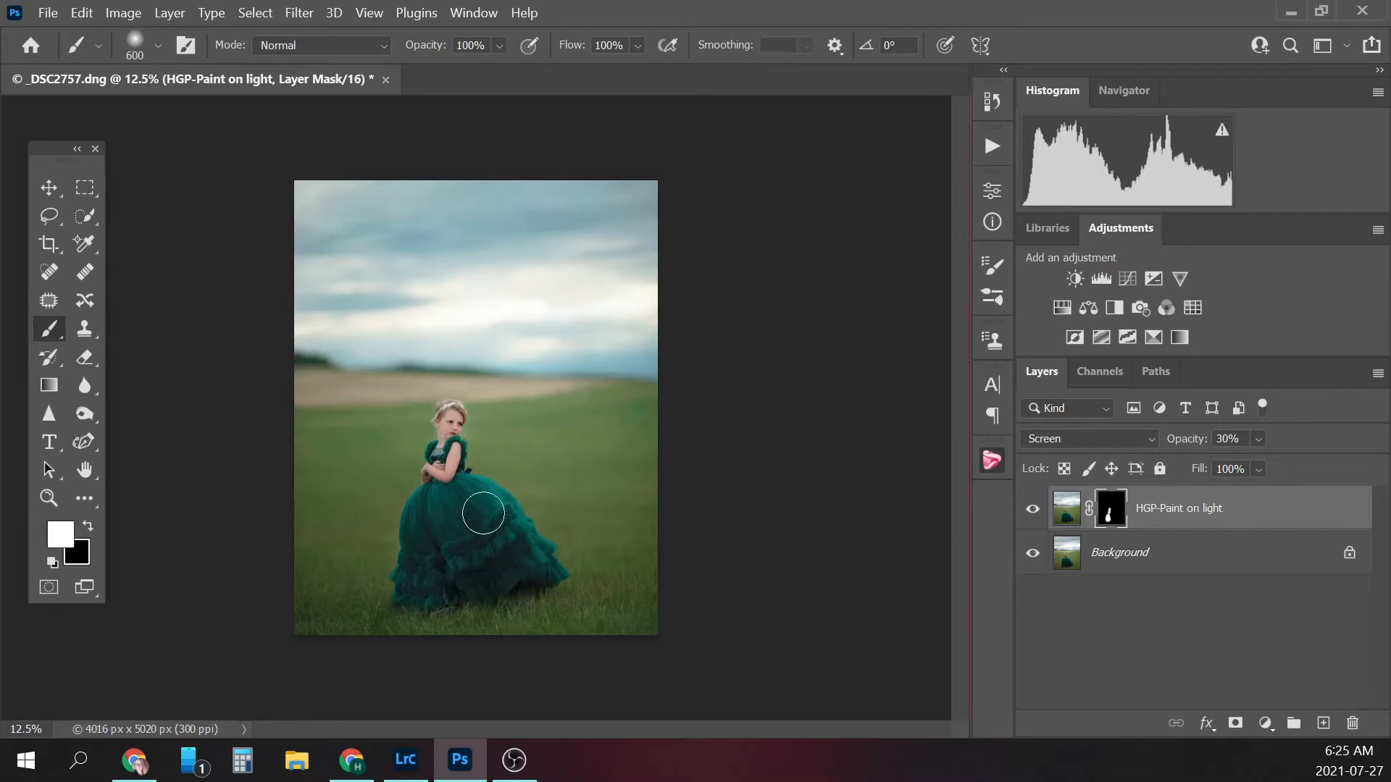
drag(483, 513, 465, 497)
- Paint softer light over the girl and her dress on the mask at 40% brush opacity, enlarging the brush to 900 px
click(499, 45)
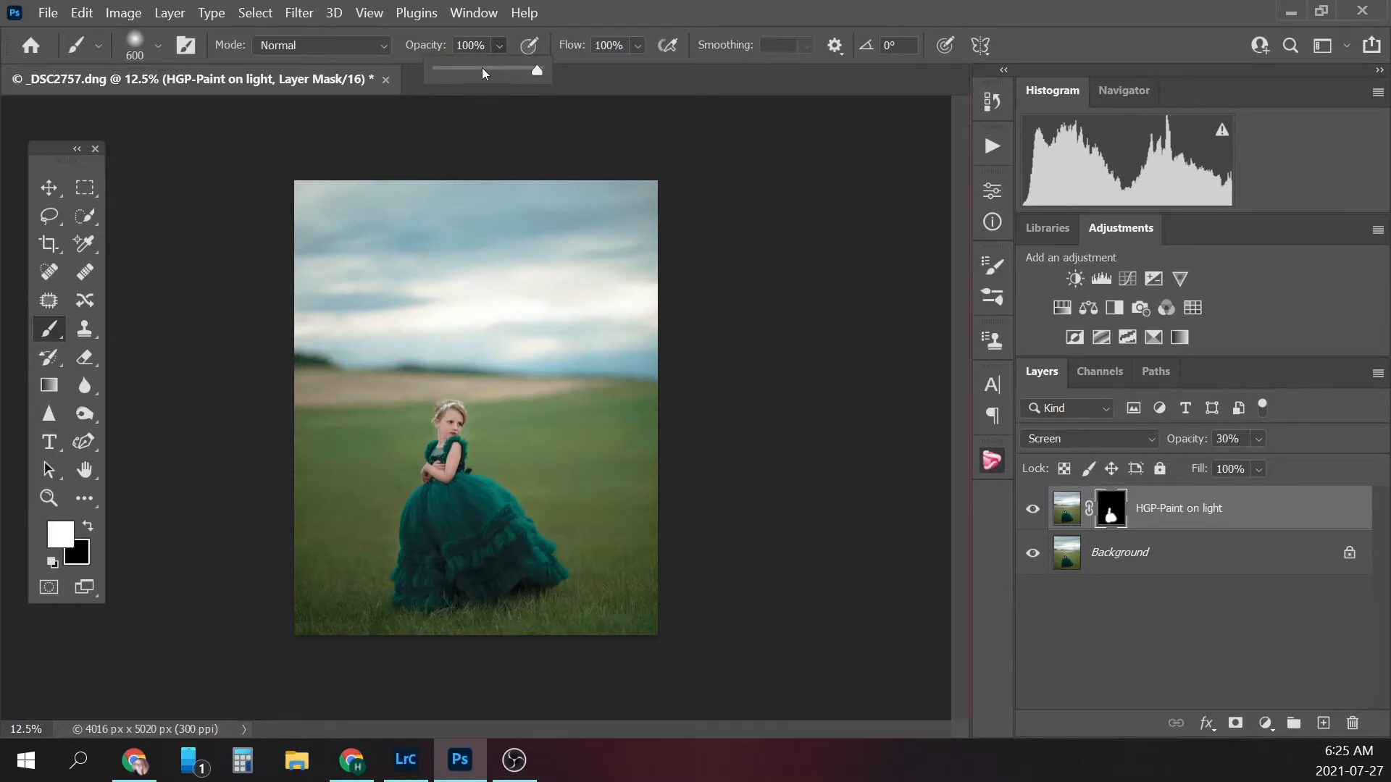
click(476, 70)
click(499, 47)
click(444, 413)
key(bracketright)
key(bracketright)
key(bracketright)
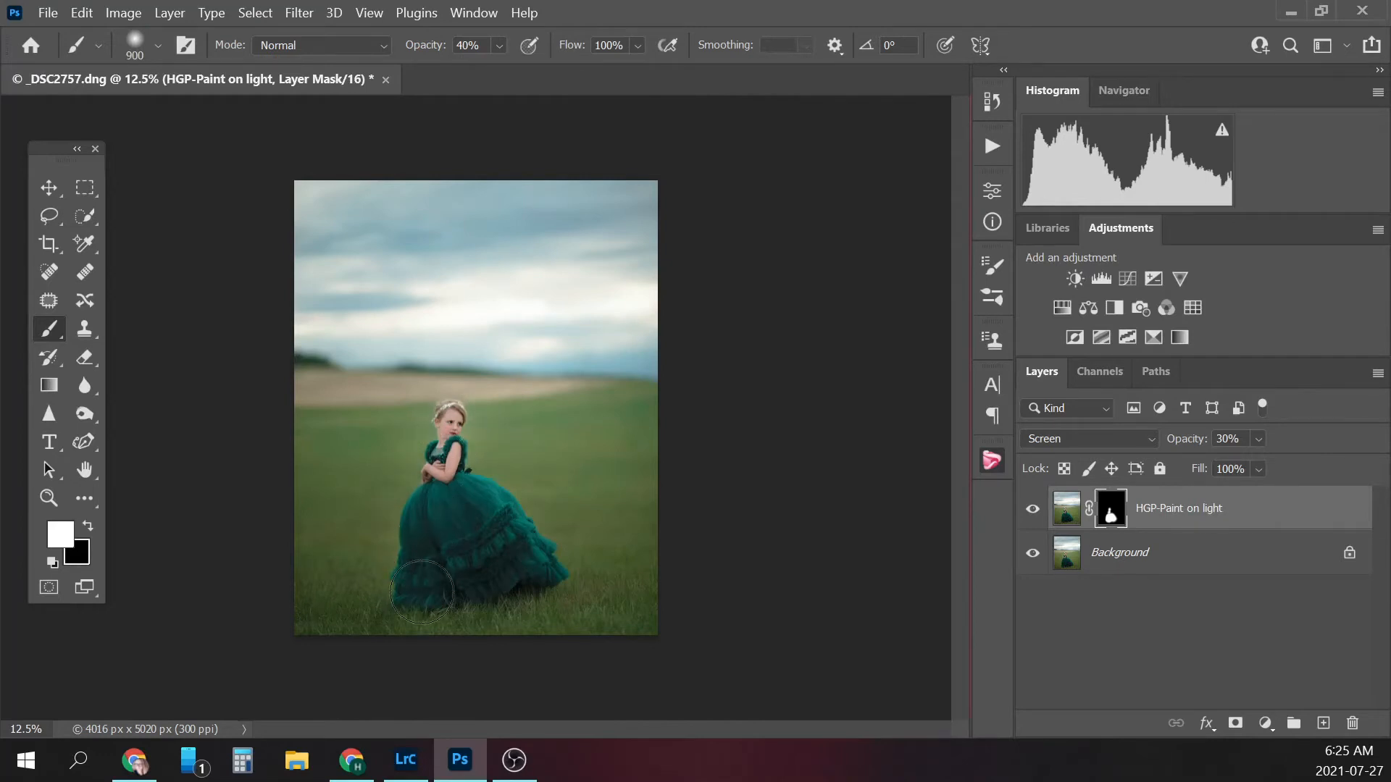
mouse_move(422, 592)
mouse_down()
mouse_move(520, 564)
mouse_move(523, 547)
mouse_move(475, 509)
mouse_up()
- Paint faint light around the girl's skirt on the HGP-Paint on light mask at 14% brush opacity with a 1300 px brush, and compare before and after
click(499, 46)
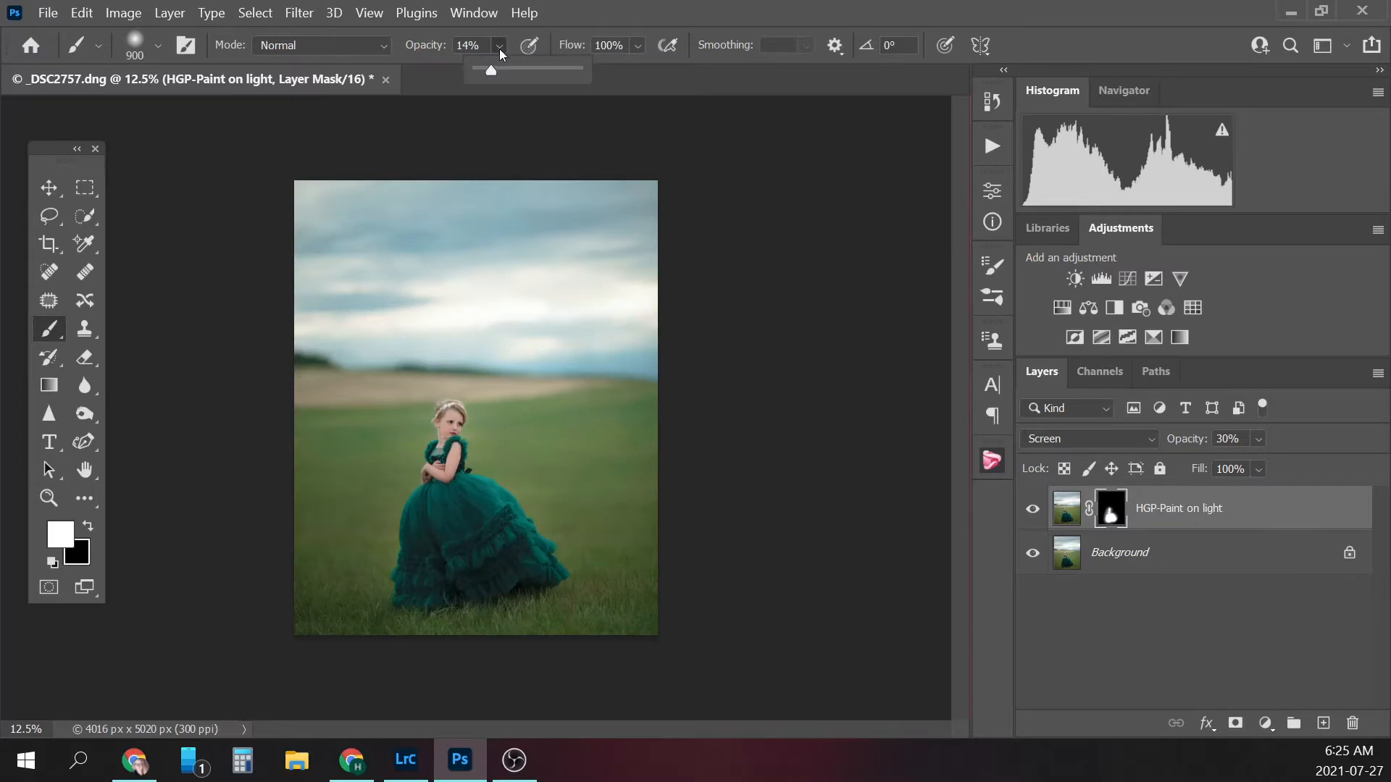
click(498, 48)
key(bracketright)
key(bracketright)
key(bracketright)
key(bracketright)
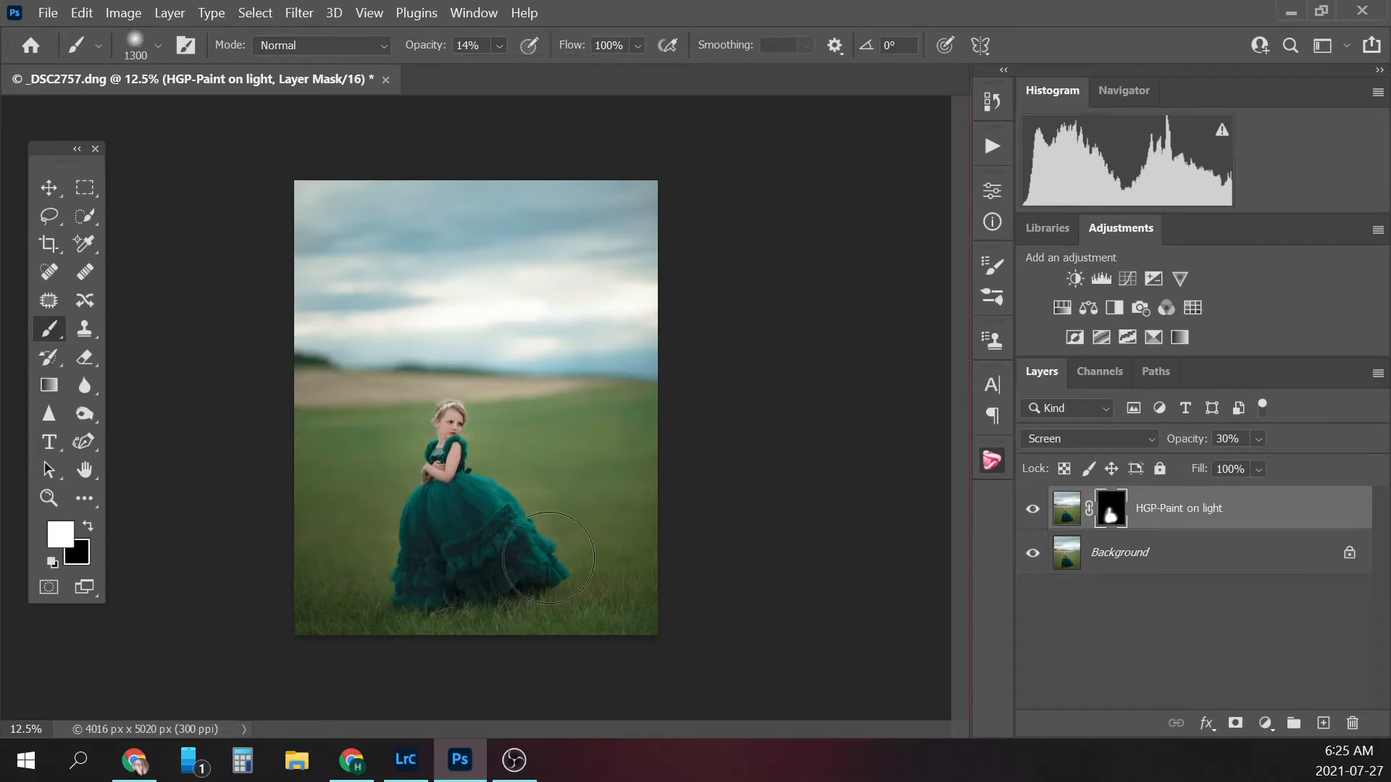
click(1033, 511)
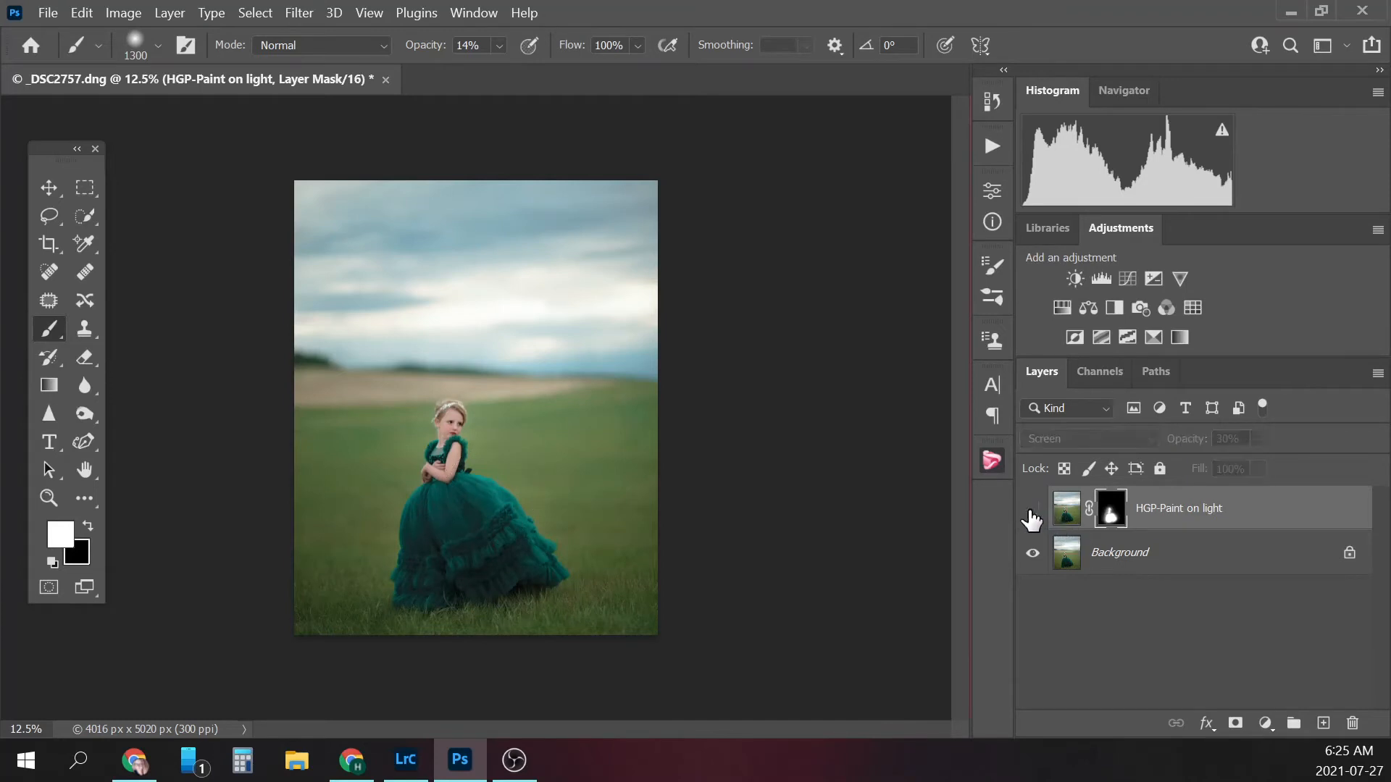
click(1034, 510)
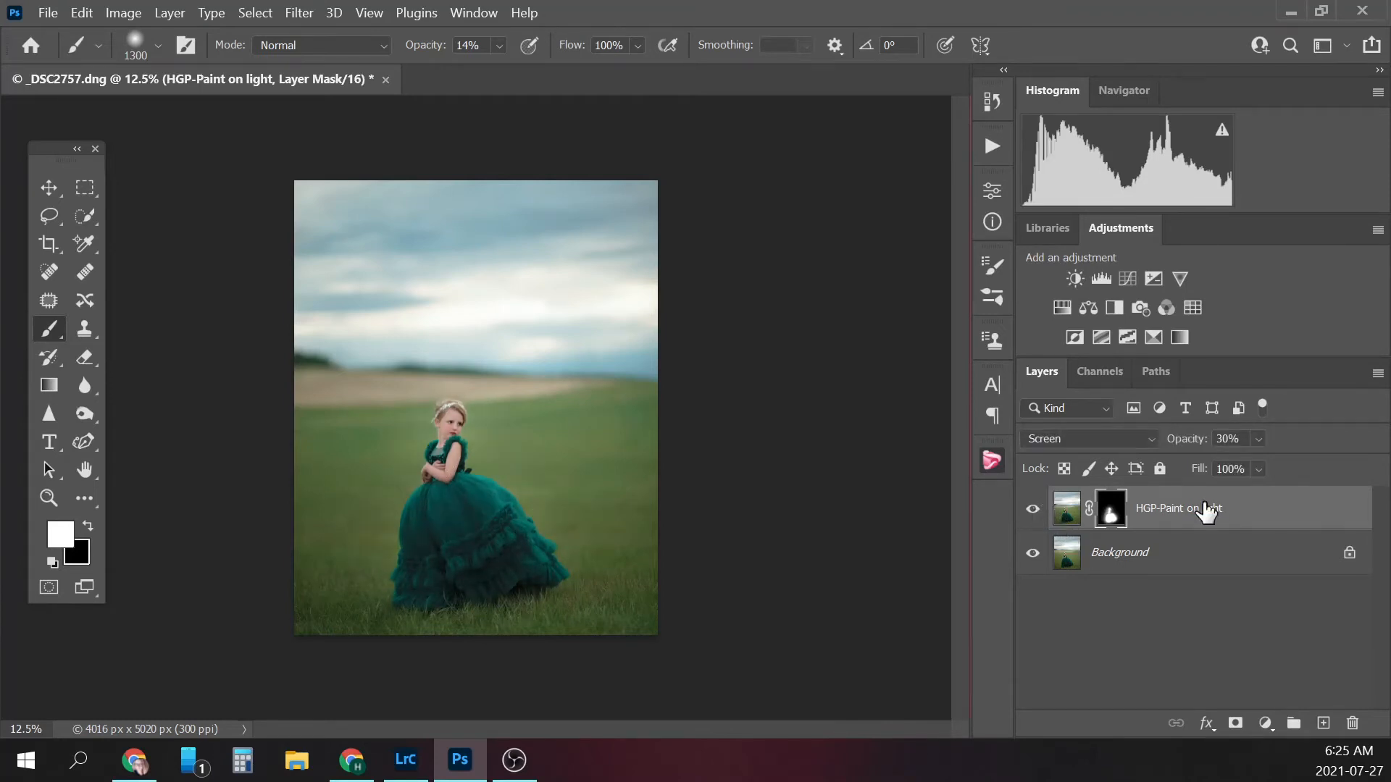
- Flatten the HGP-Paint on light layer into the Background
click(1143, 559)
right_click(1167, 561)
click(1246, 475)
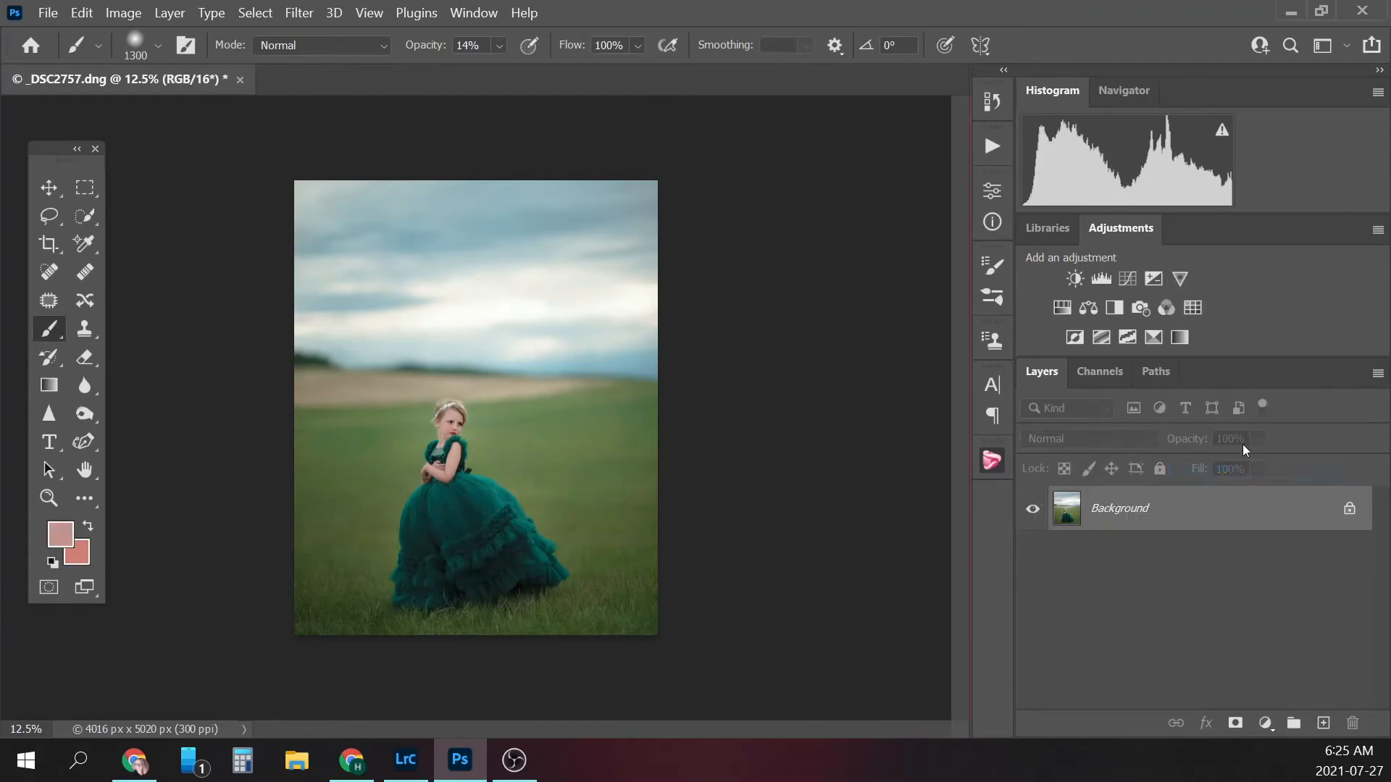
- Run the Painterly Vingette action on the flattened image to add a masked vignette group
click(992, 146)
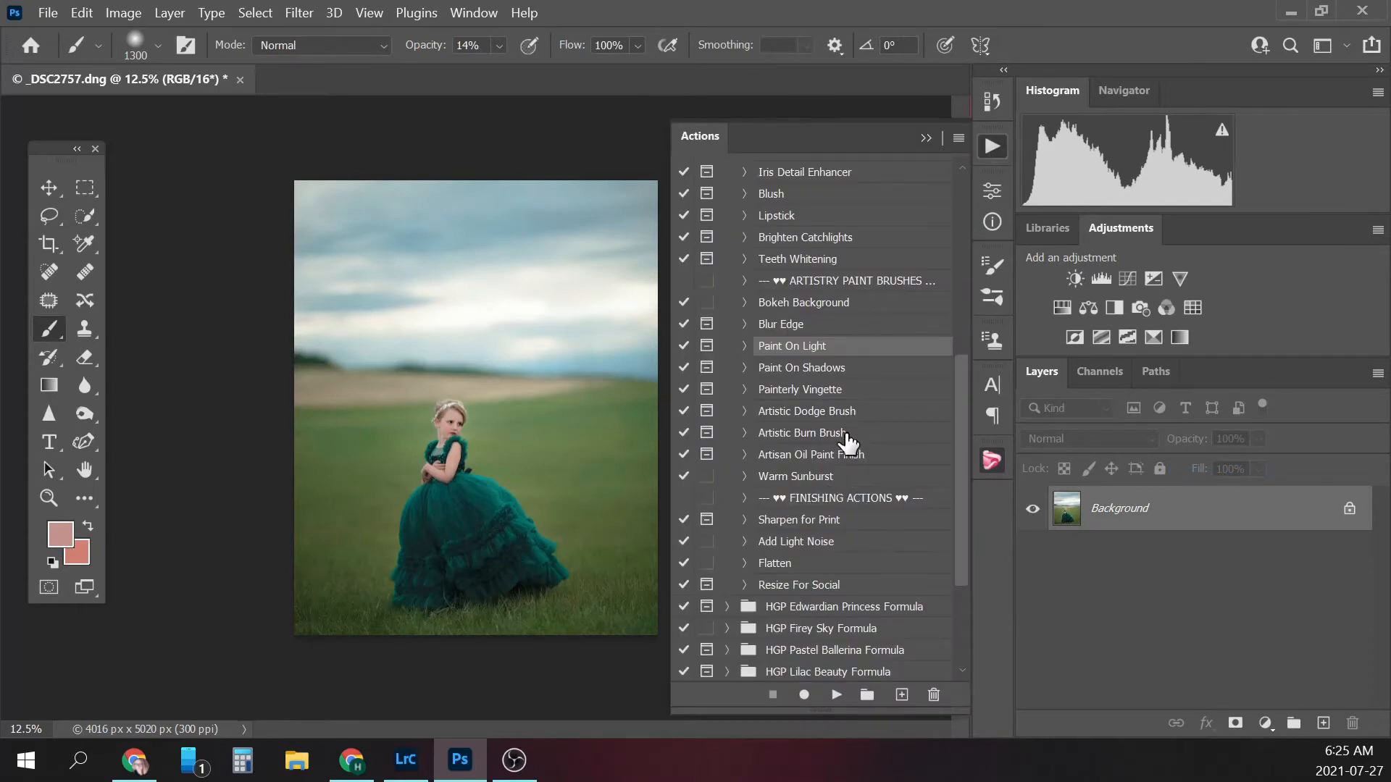
click(840, 391)
click(841, 695)
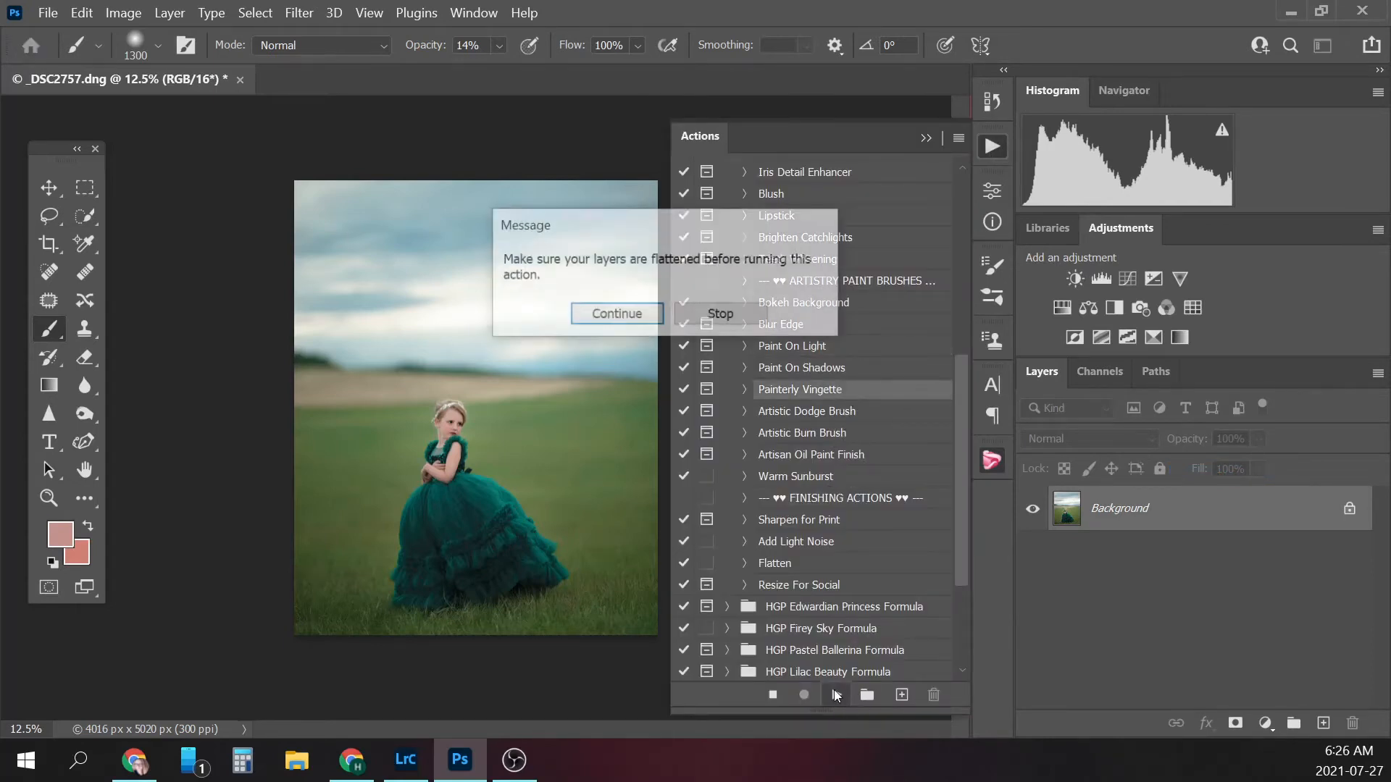
click(648, 314)
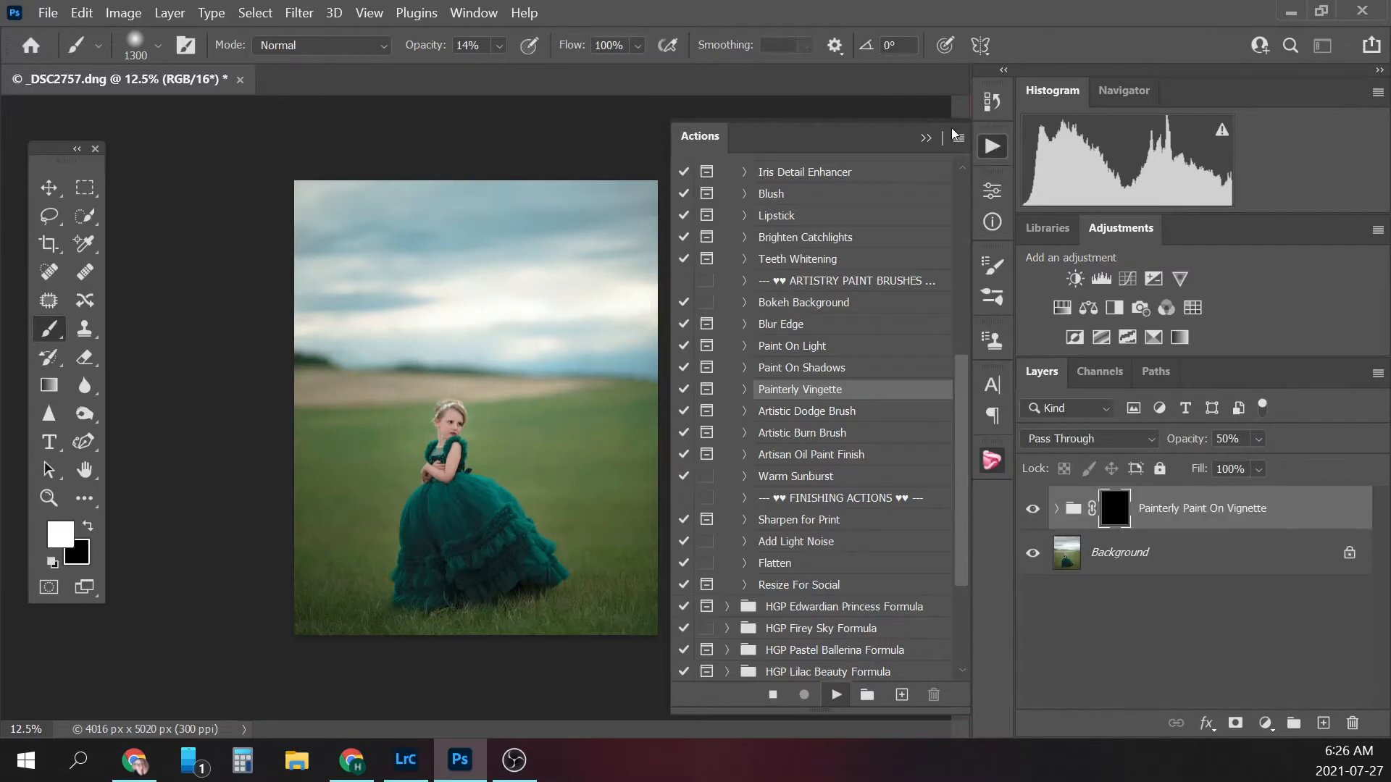
click(637, 331)
click(926, 138)
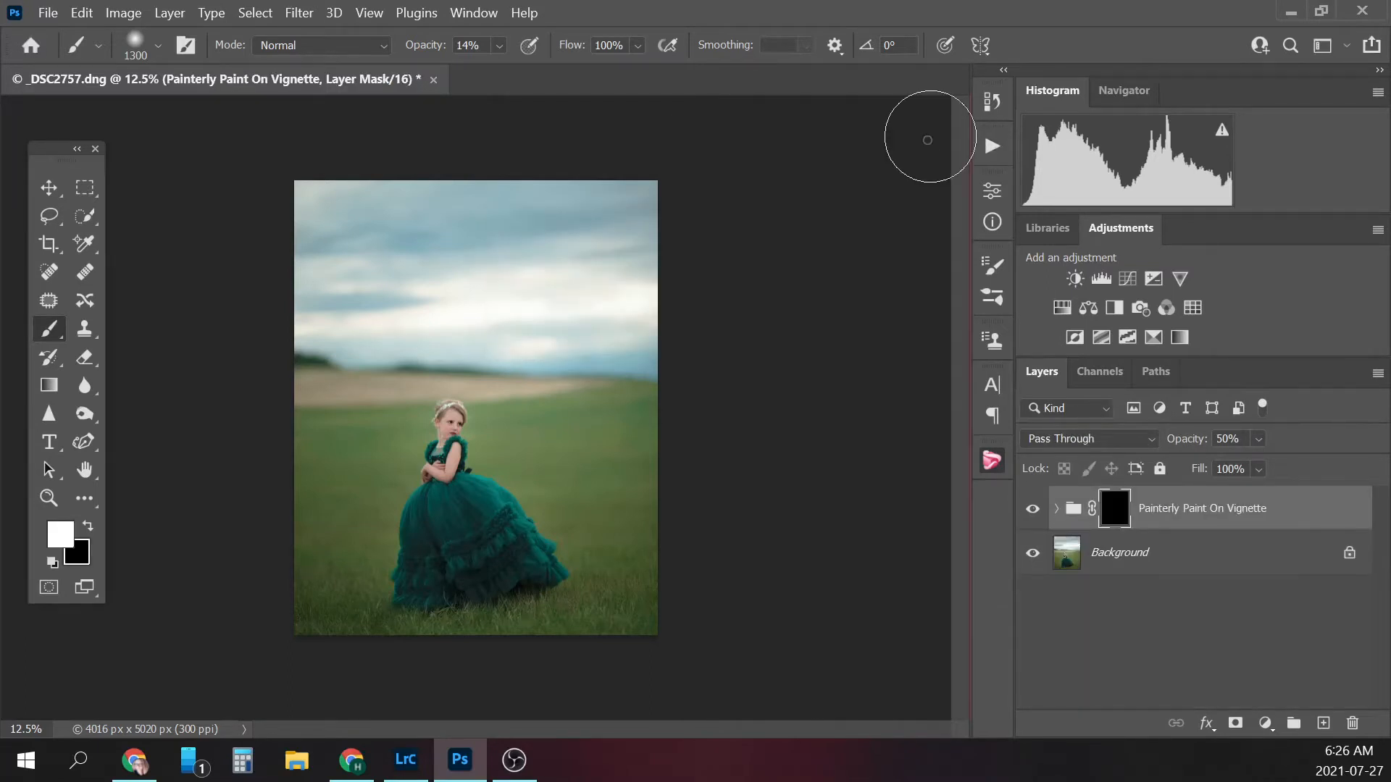
- Paint the vignette in white across the whole sky on the group's mask with a 1700 px brush, raising the brush opacity from 14% to 100%
key(bracketright)
key(bracketright)
key(bracketright)
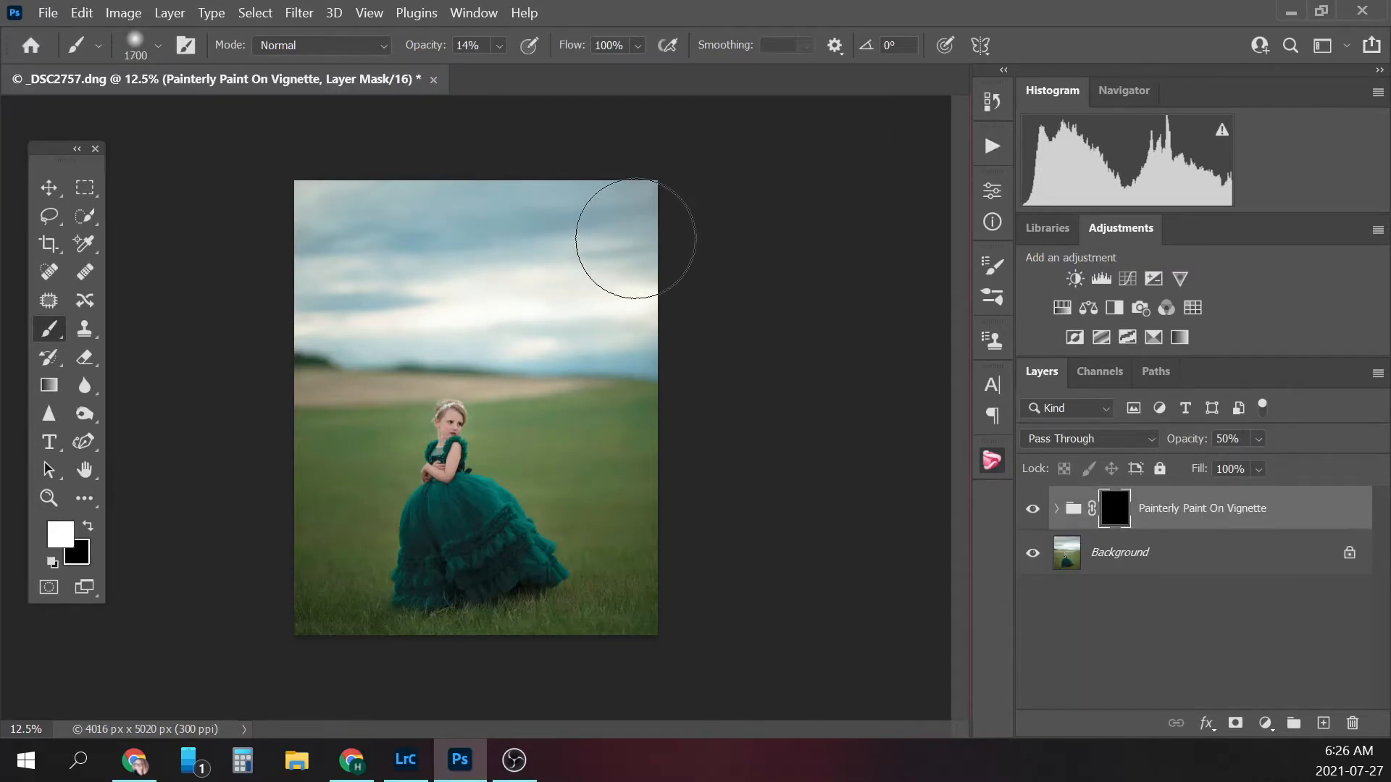
key(bracketright)
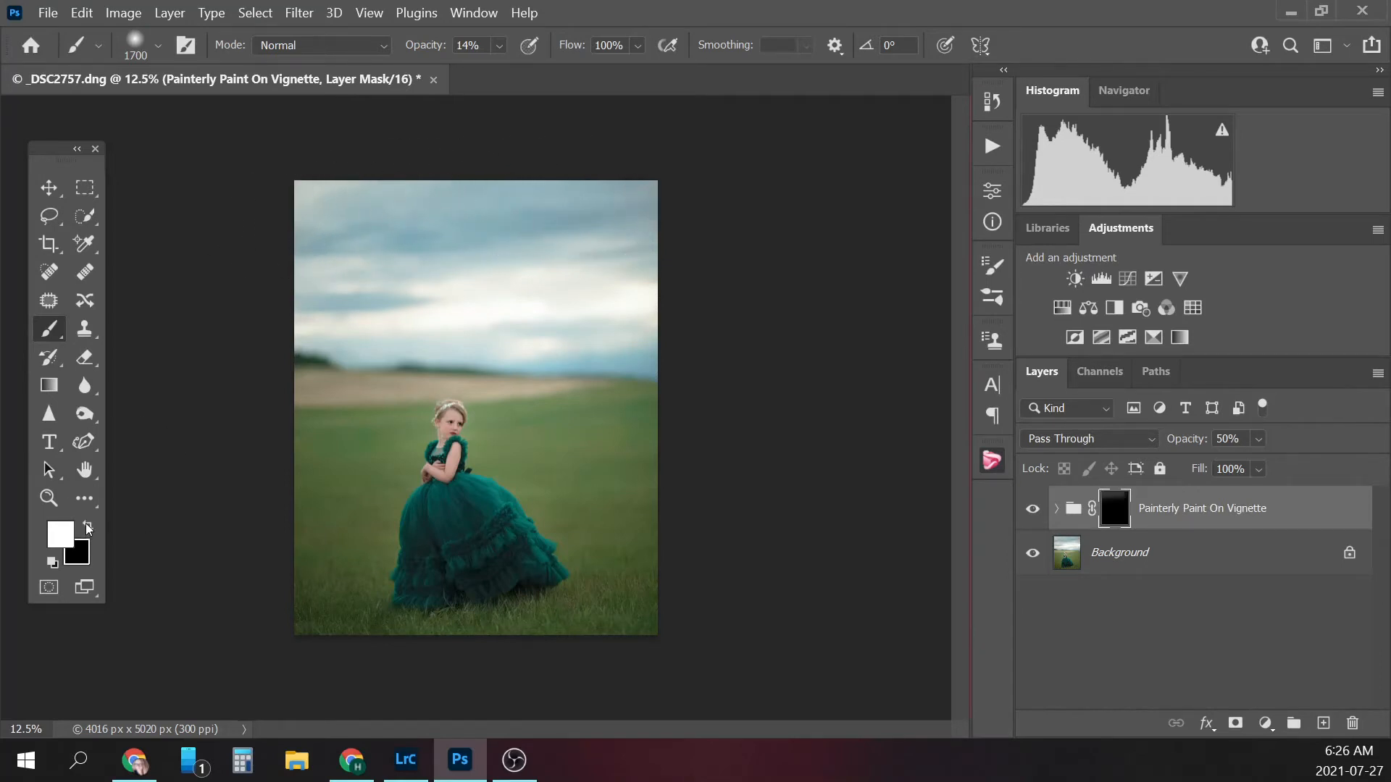
click(499, 45)
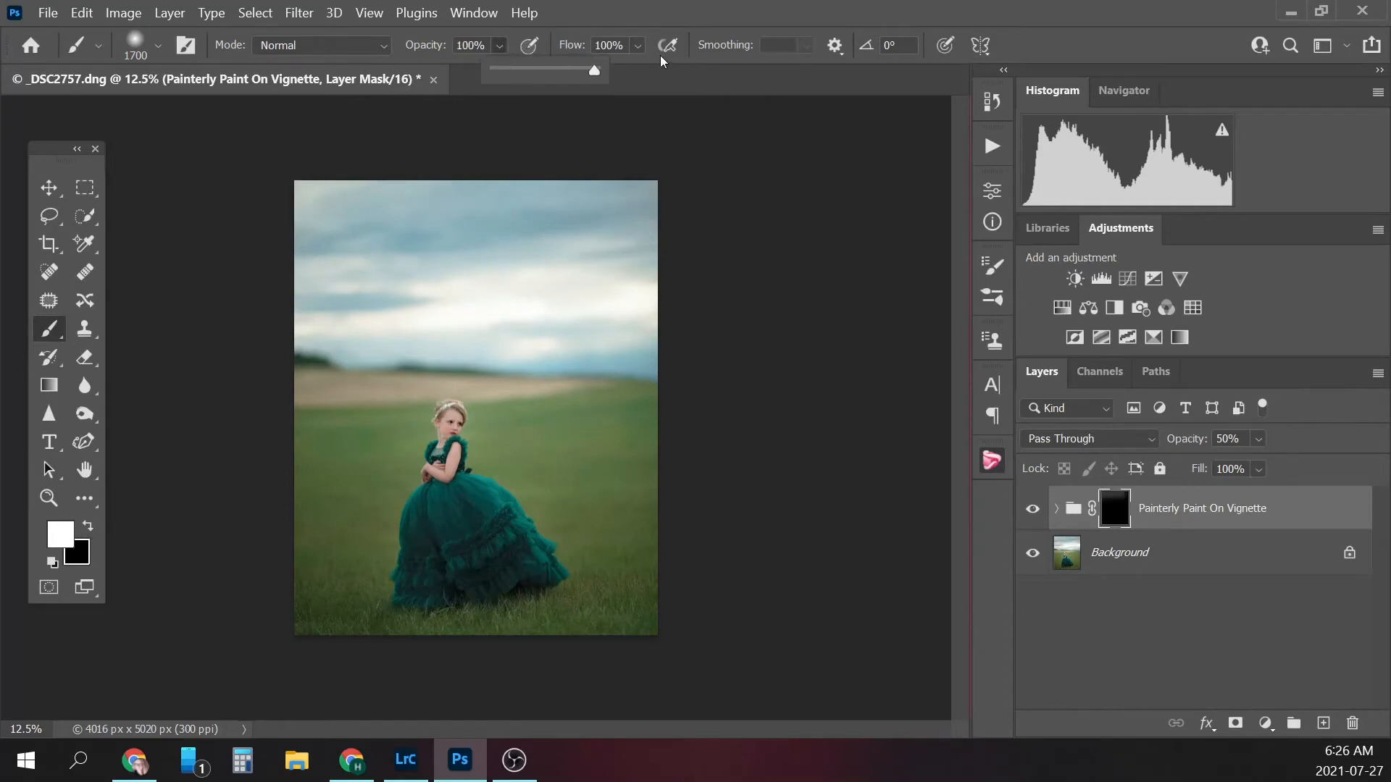
click(497, 45)
click(304, 252)
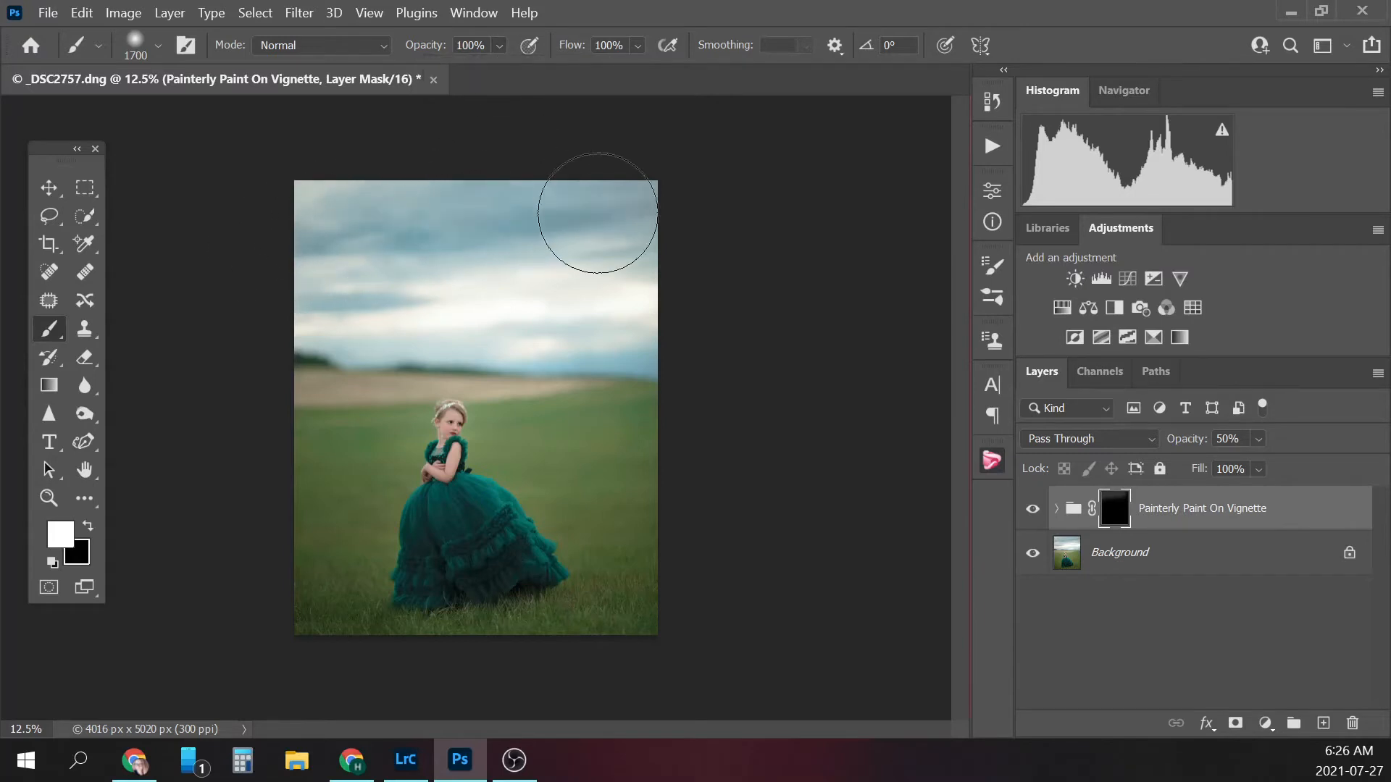
mouse_move(289, 292)
mouse_down()
mouse_move(676, 311)
mouse_move(710, 298)
mouse_up()
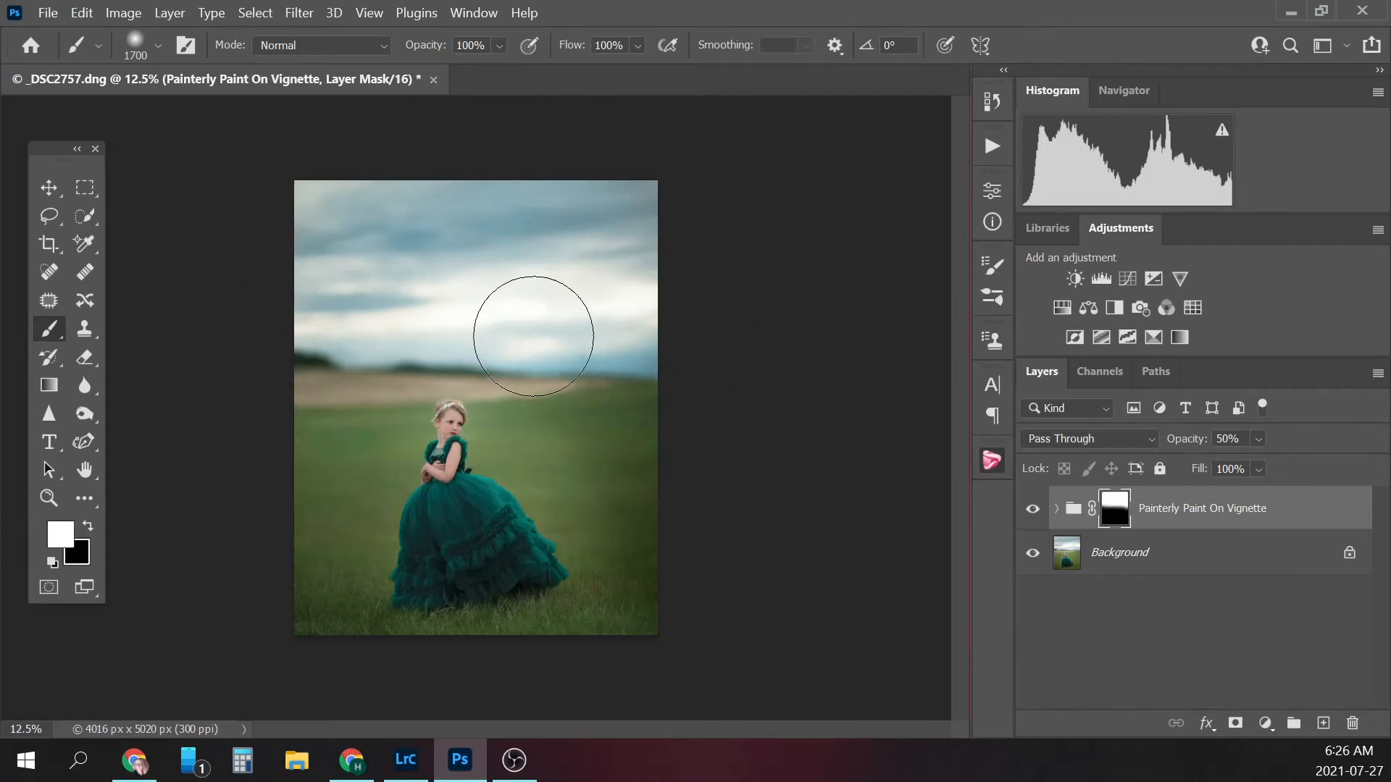
- Try painting the vignette around the lower field at 100% brush opacity, and undo those strokes
drag(368, 685, 378, 699)
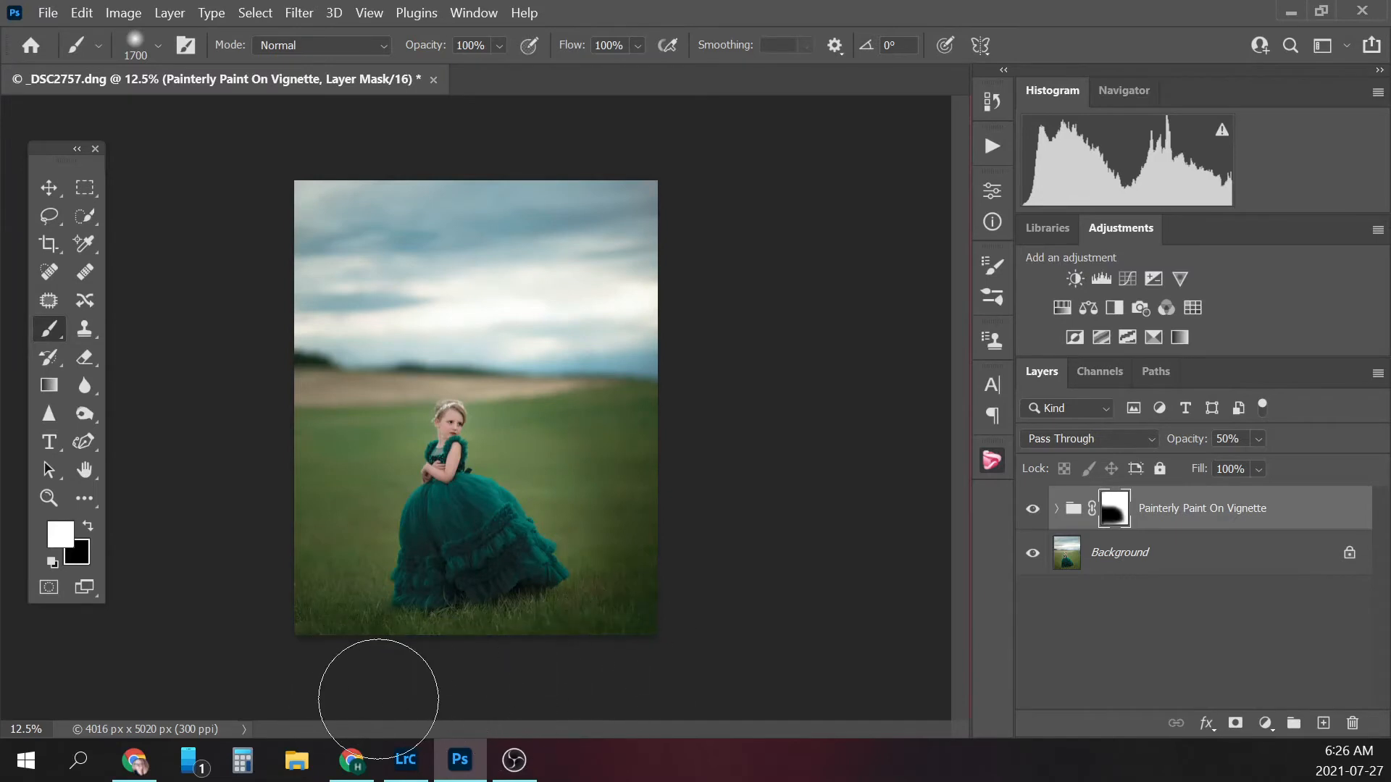
key(ctrl+z)
key(ctrl+z)
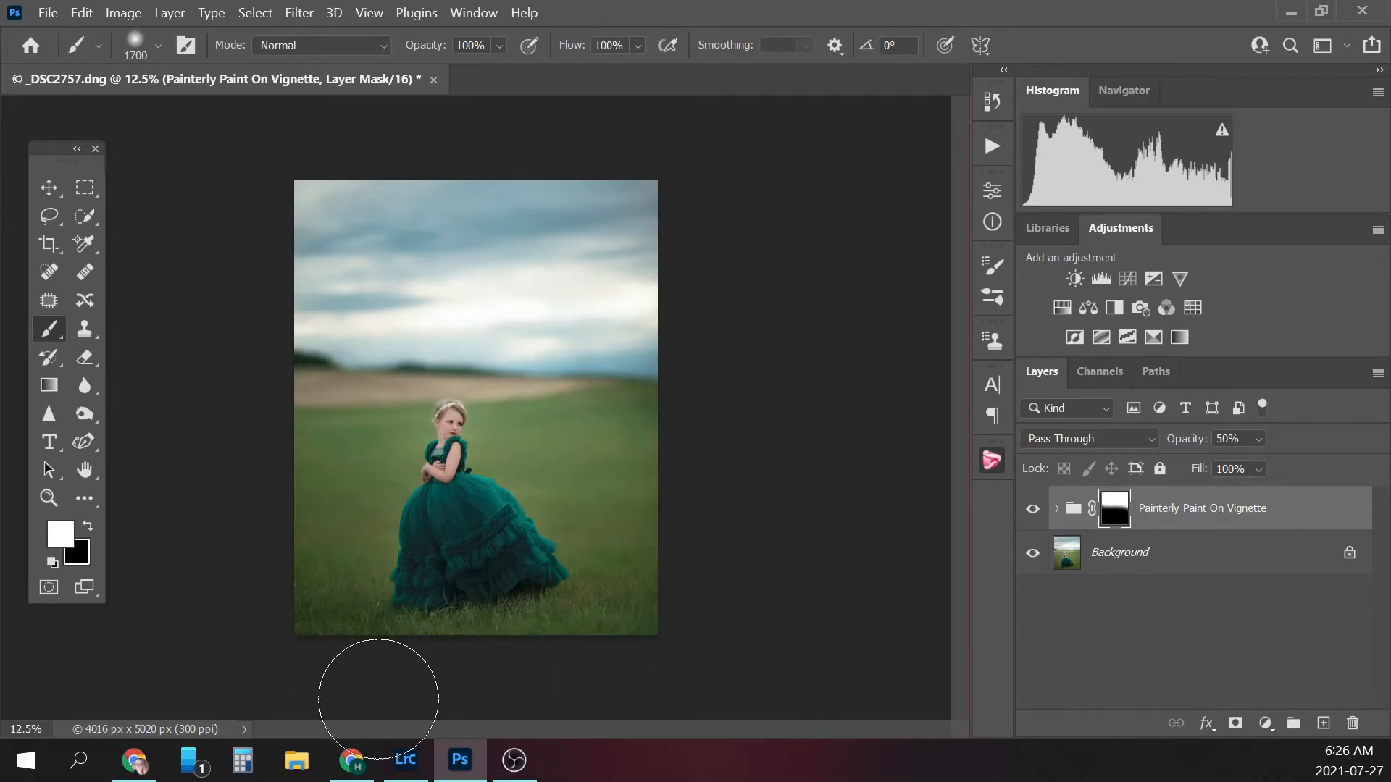
- Paint a softer vignette around the edges of the green field on the group's mask at 36% brush opacity
click(500, 45)
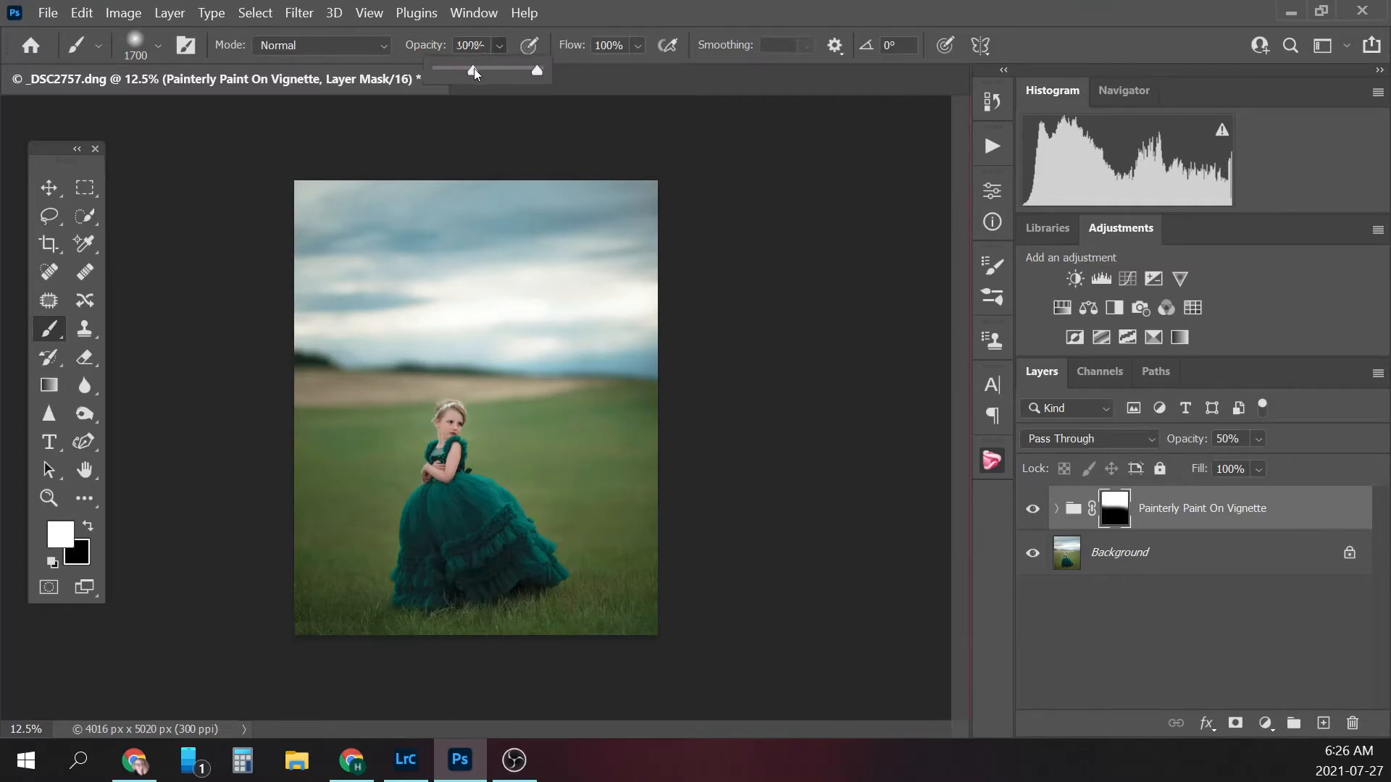
click(473, 68)
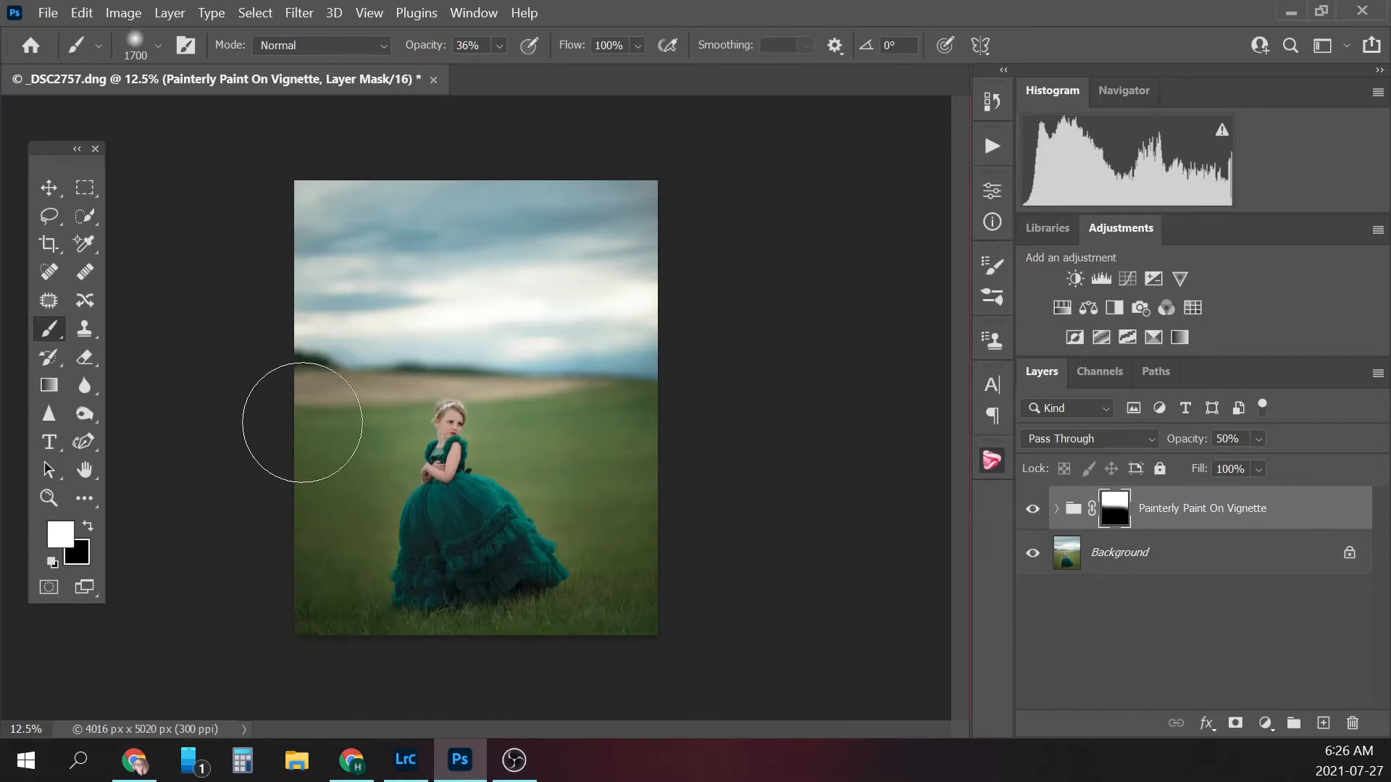
mouse_move(305, 622)
mouse_down()
mouse_move(465, 689)
mouse_move(671, 463)
mouse_move(795, 489)
mouse_up()
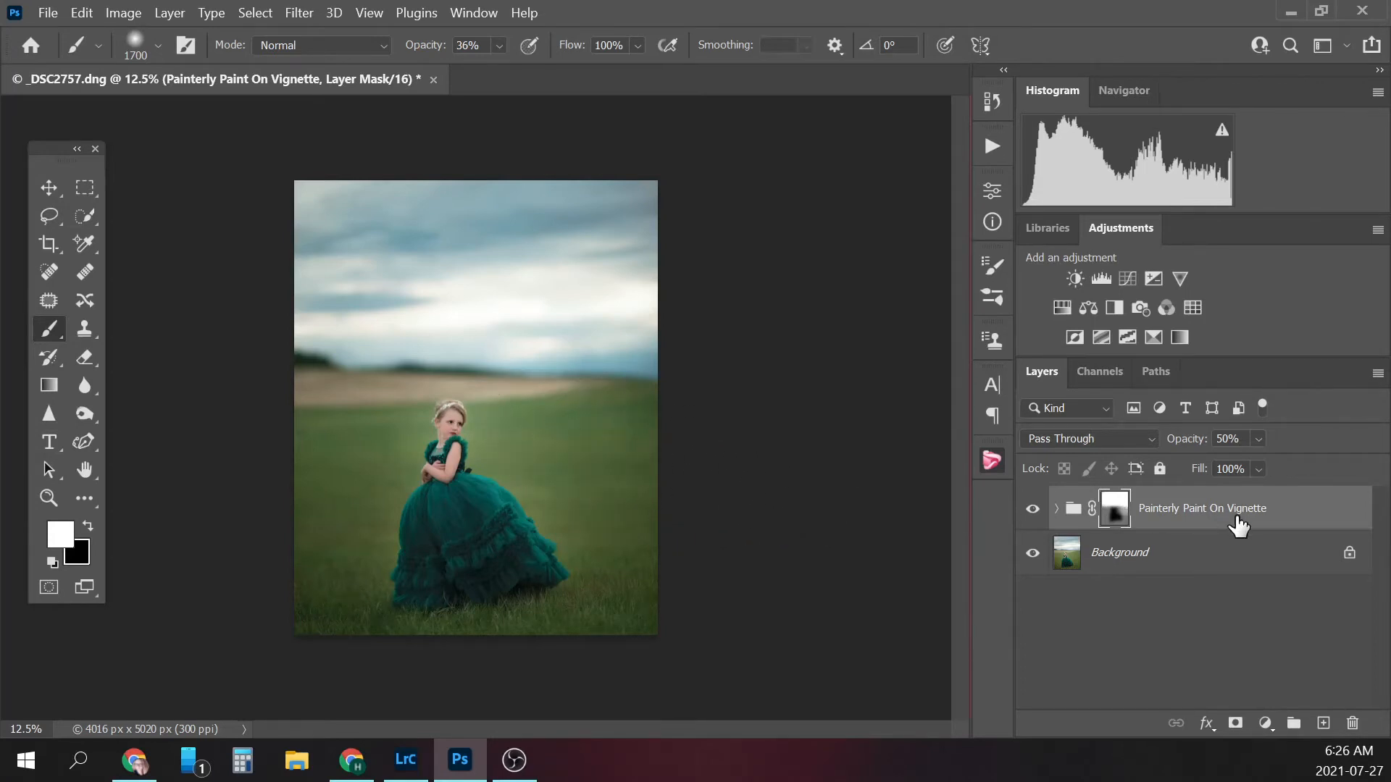
- Reduce the vignette over the girl by painting the mask in black at 23% opacity with an 1100 px brush, and compare before and after
click(498, 46)
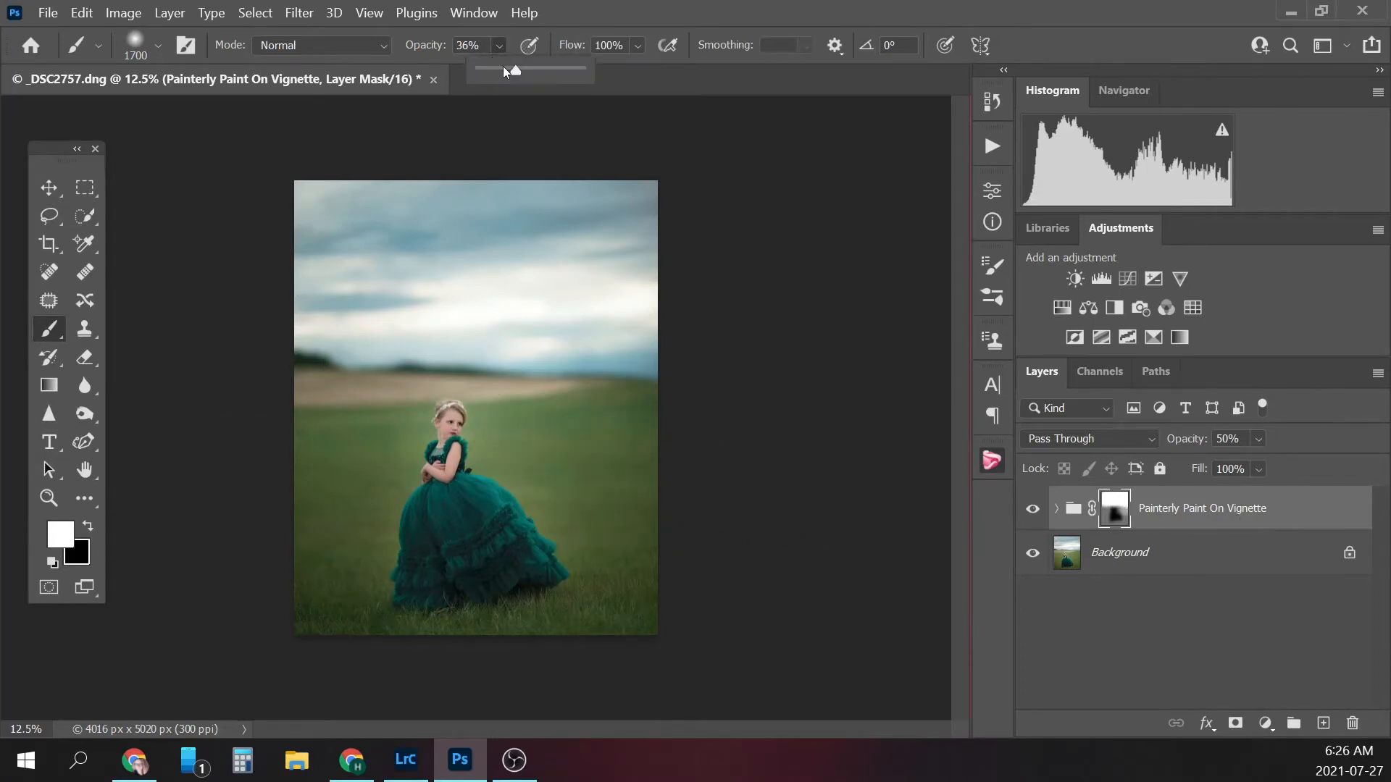
click(88, 527)
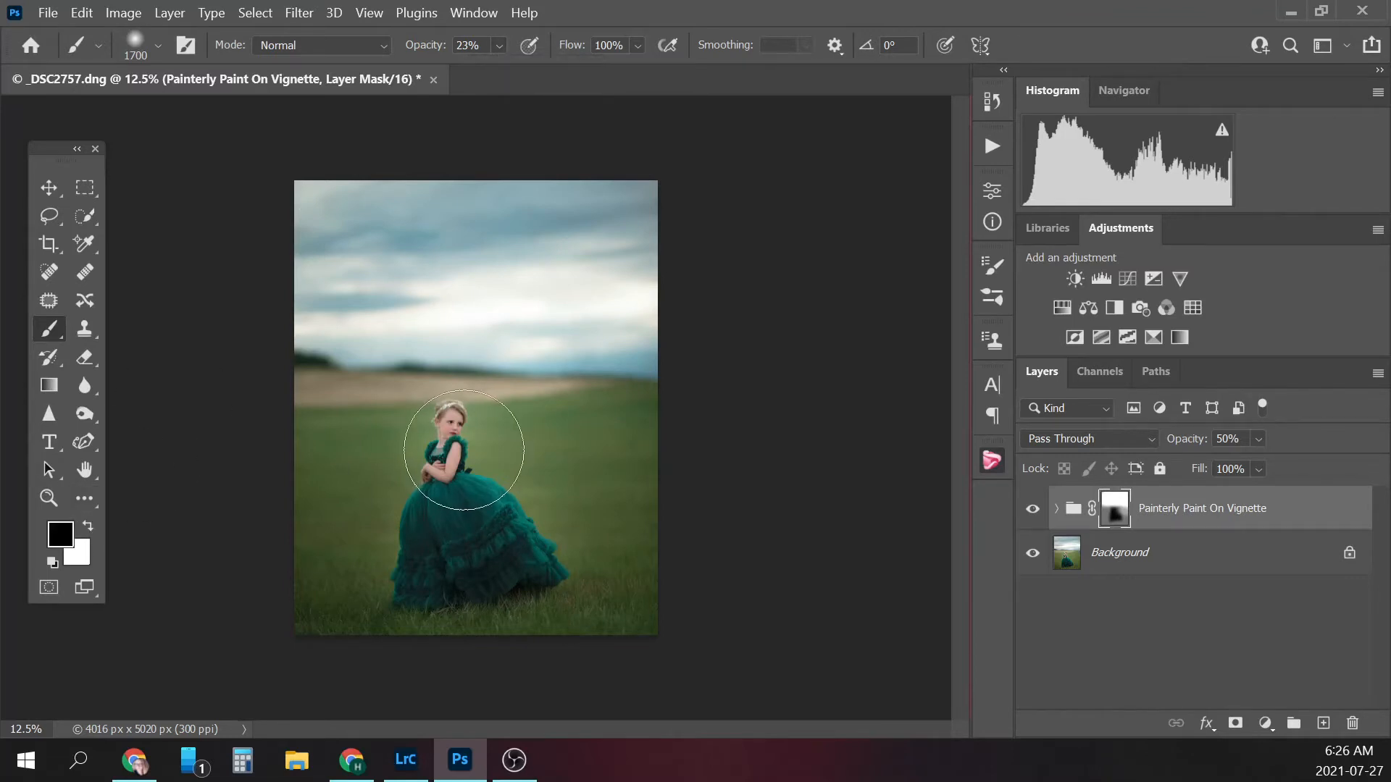
key(bracketleft)
key(bracketleft)
key(bracketleft)
key(bracketleft)
key(bracketleft)
key(bracketleft)
mouse_move(429, 451)
mouse_down()
mouse_move(422, 570)
mouse_move(421, 475)
mouse_move(419, 538)
mouse_move(435, 573)
mouse_move(459, 467)
mouse_move(493, 456)
mouse_move(452, 412)
mouse_up()
click(1034, 512)
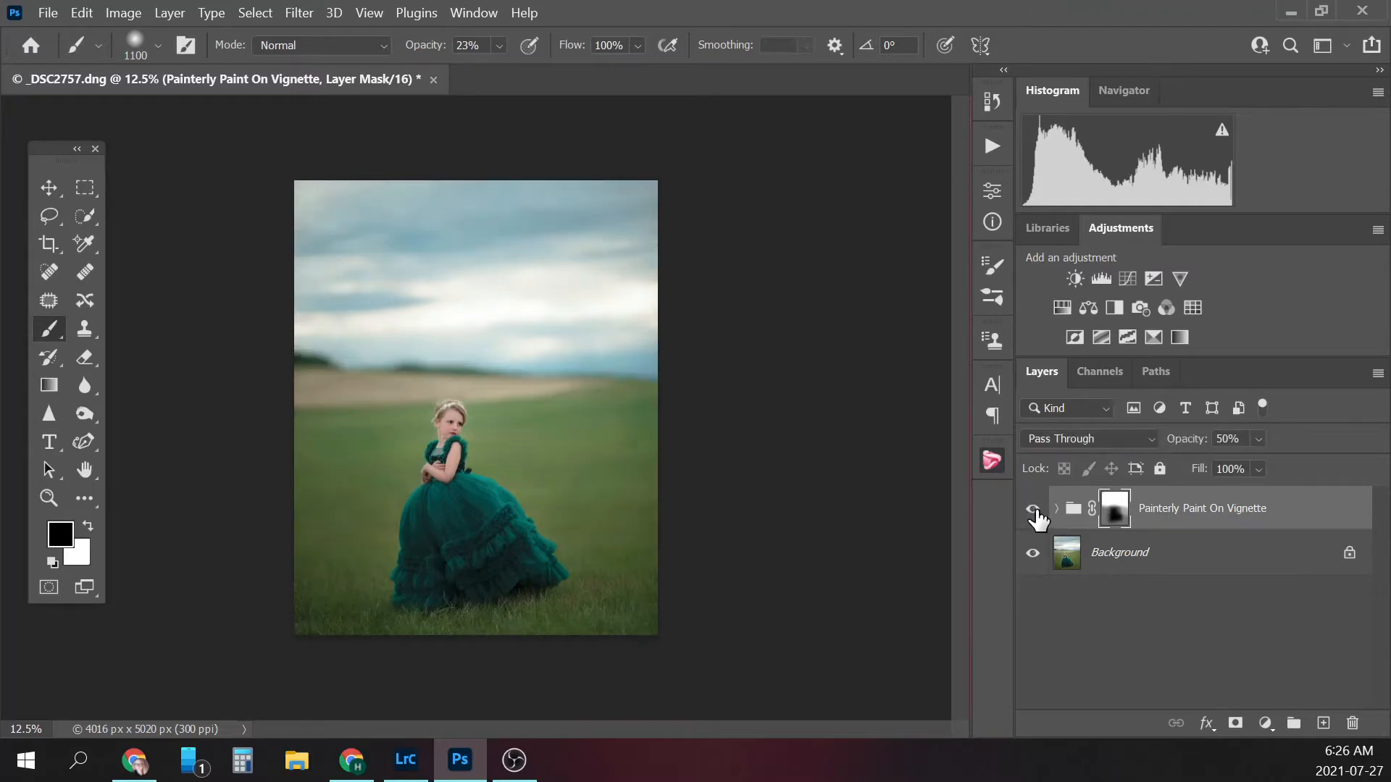
click(1034, 511)
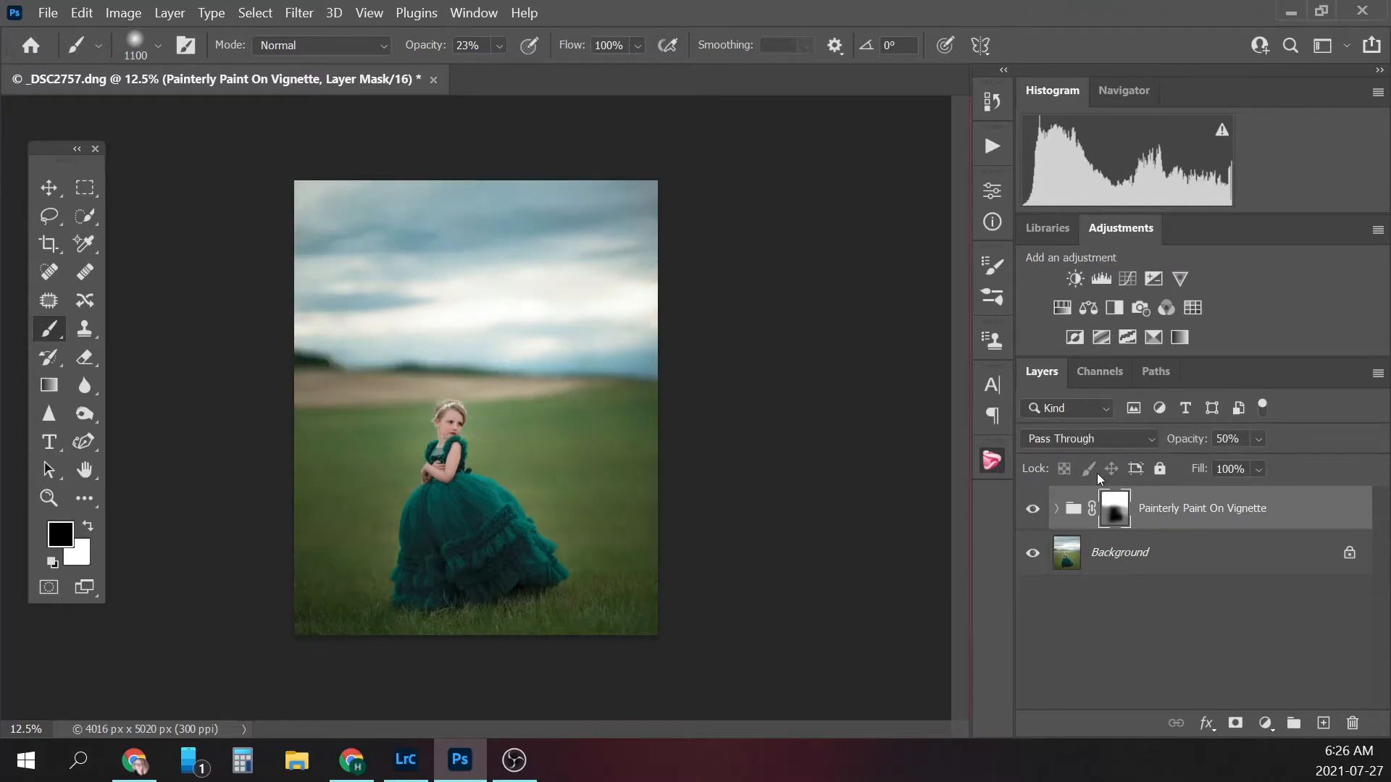
- Flatten the Painterly Paint On Vignette group into the Background
click(1180, 573)
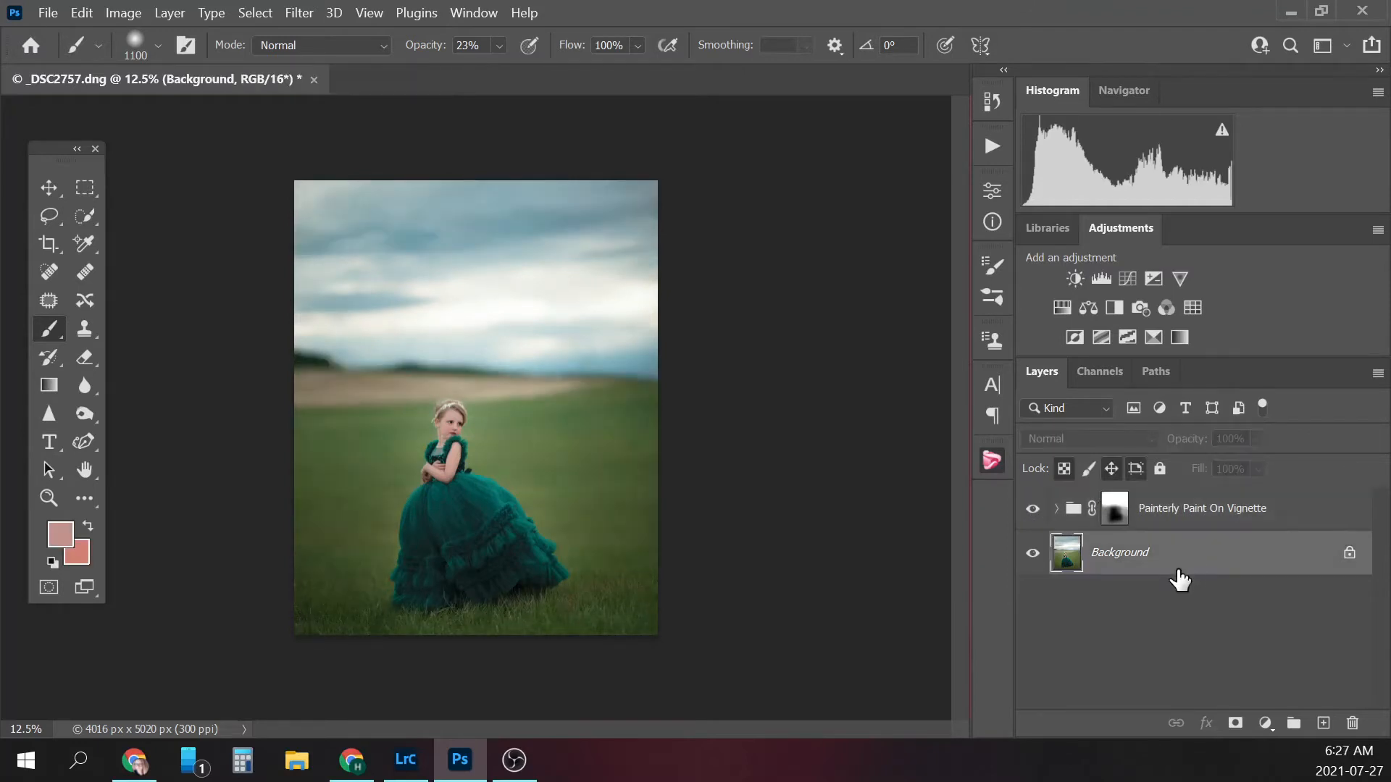
right_click(1183, 569)
click(1244, 489)
- Run the Deepen Greens action from the HGP Firey Sky Formula set on the flattened image
click(992, 147)
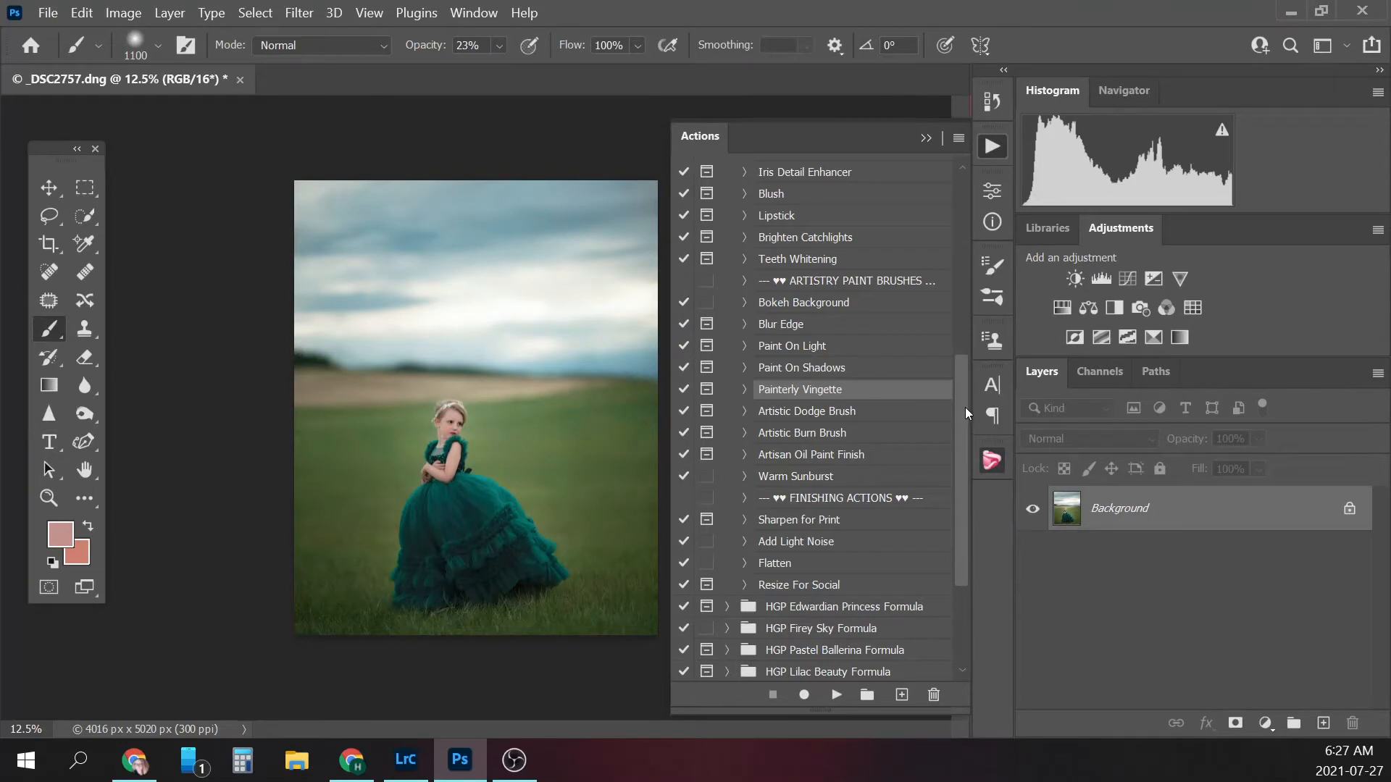
drag(965, 407, 955, 445)
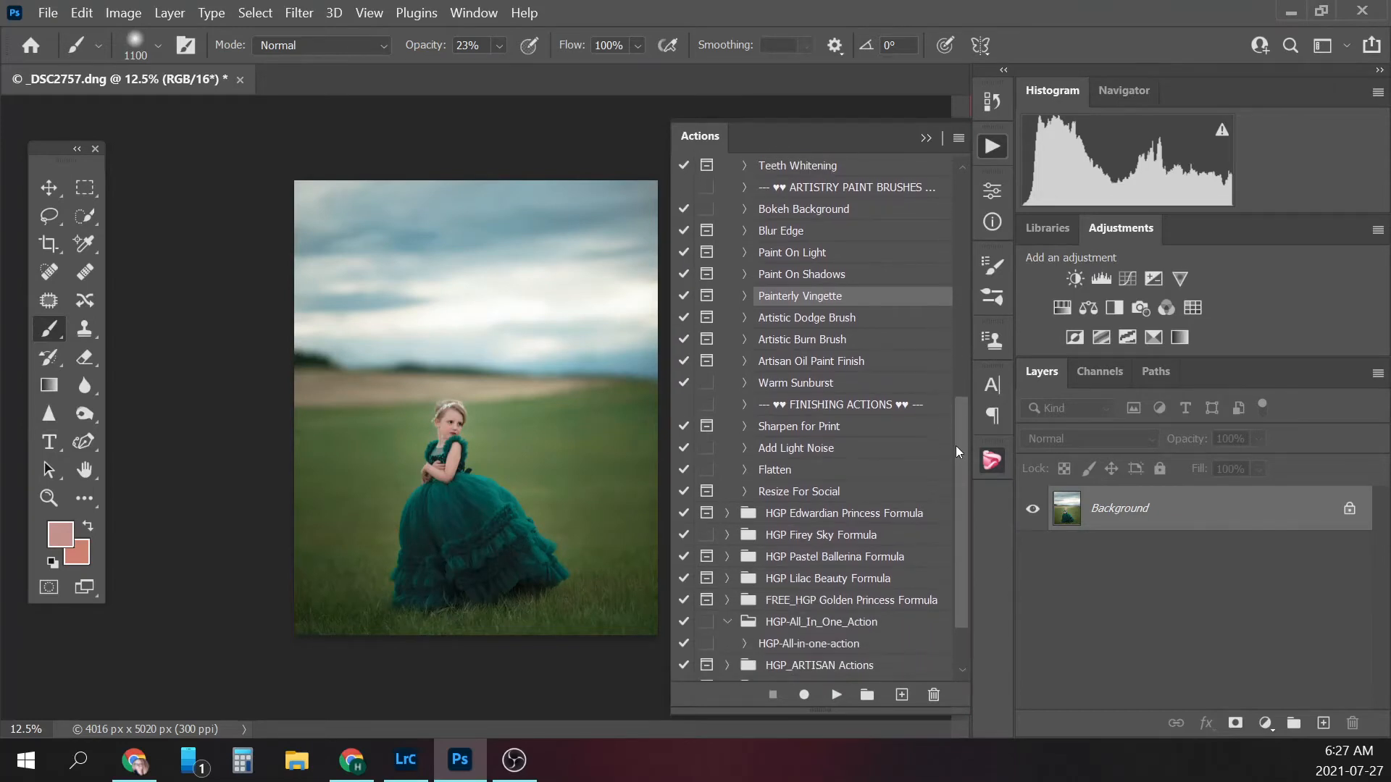
click(727, 535)
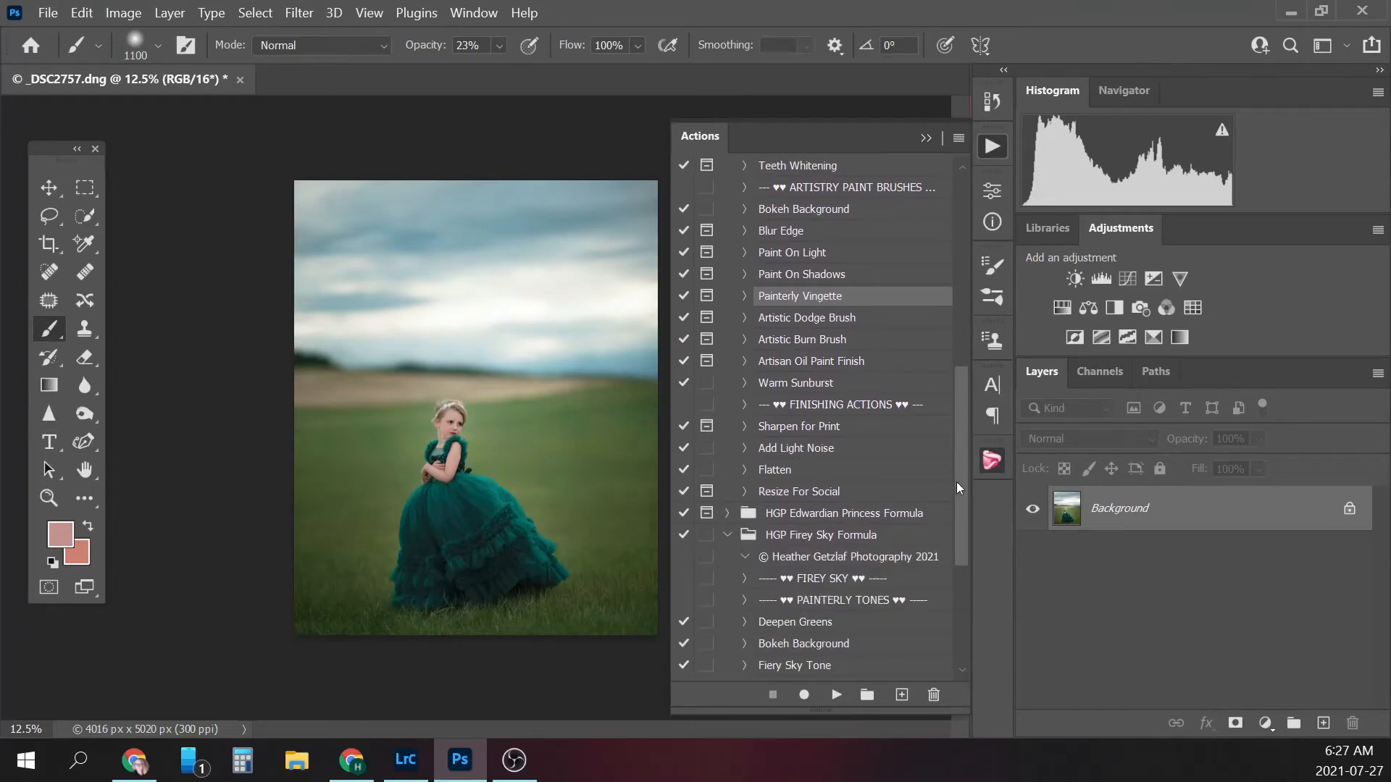
drag(956, 481, 954, 516)
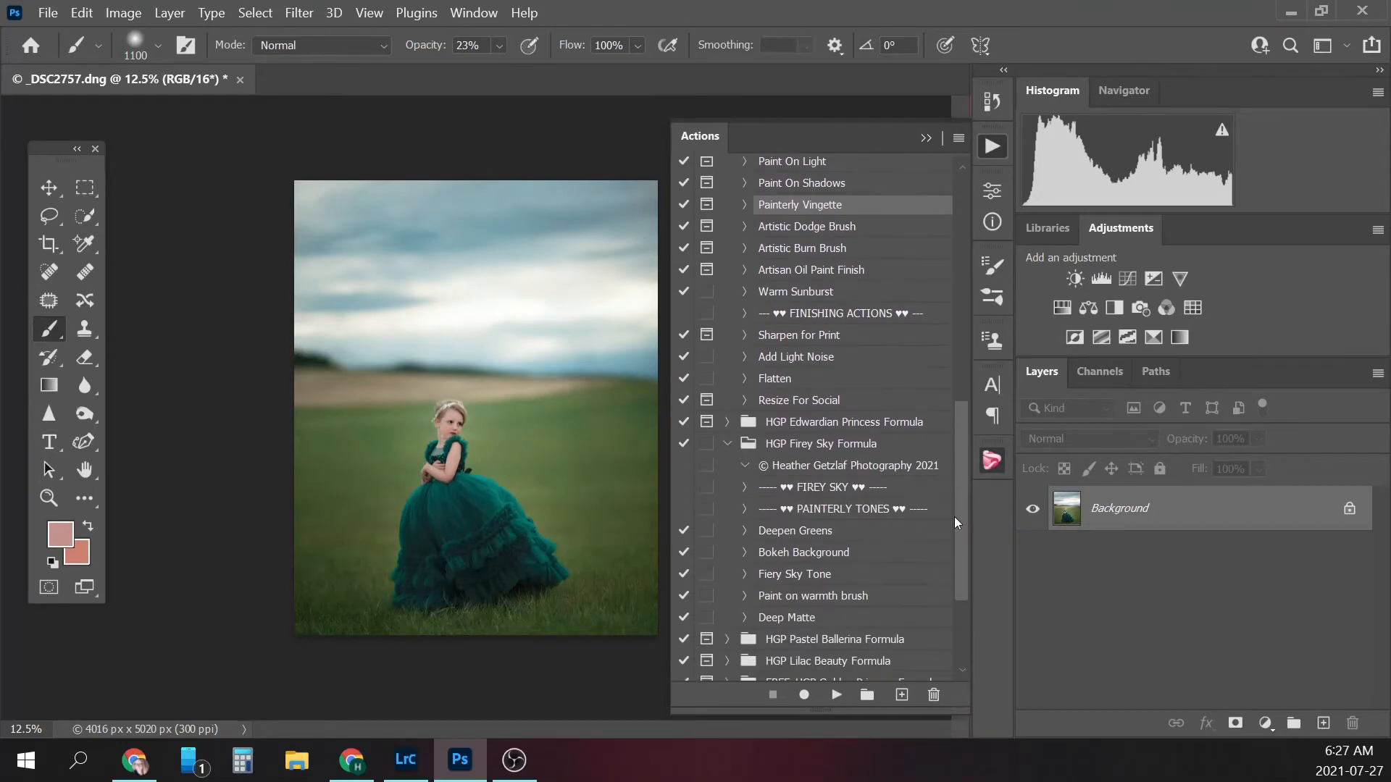
click(806, 532)
click(836, 695)
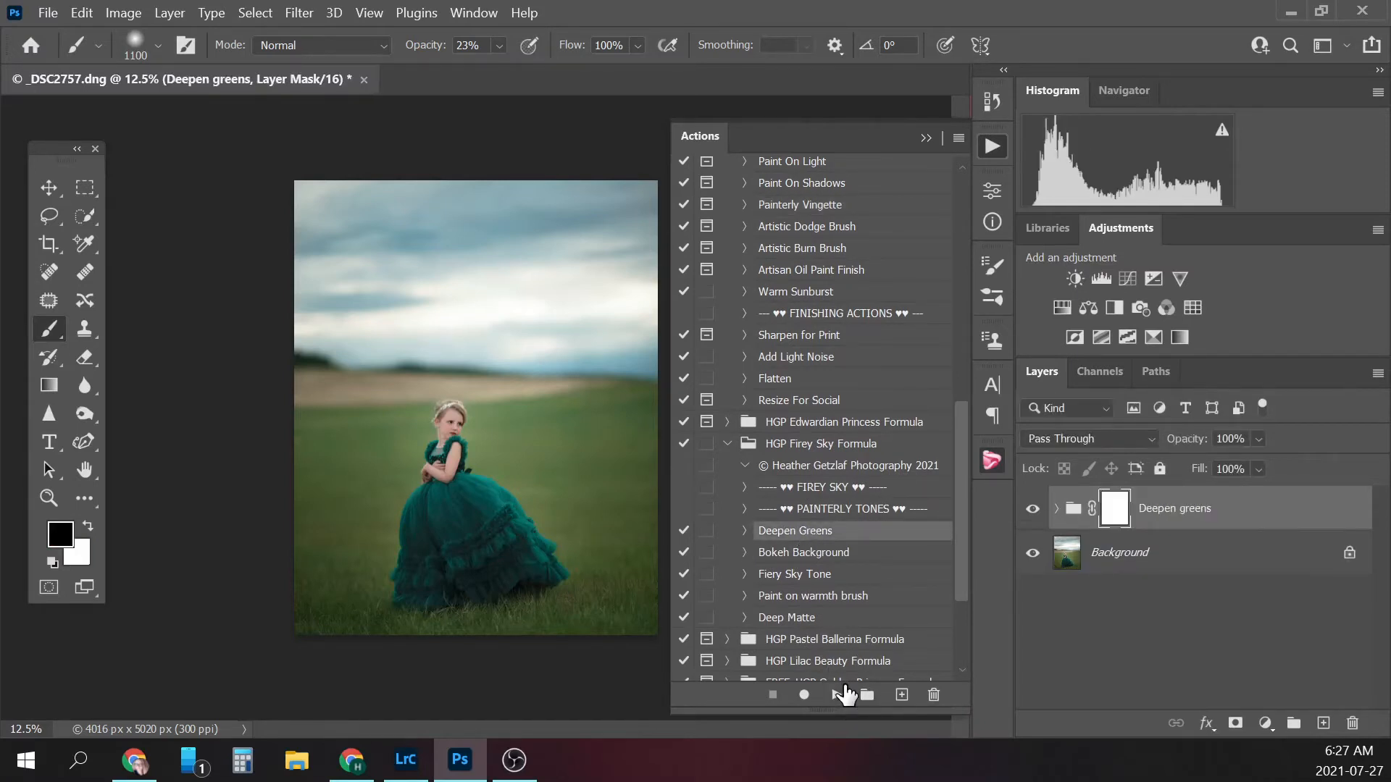
click(927, 137)
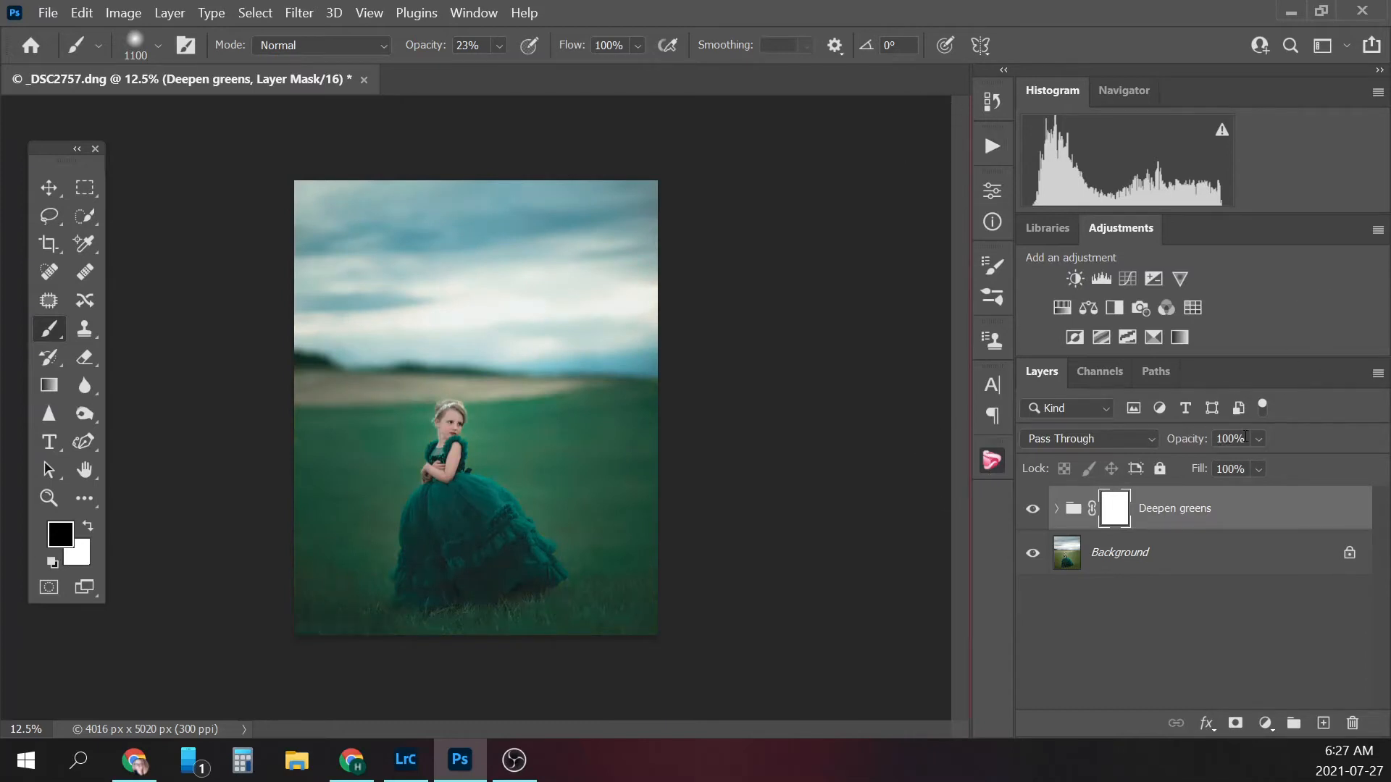
- Set the Deepen greens group's opacity to 50% and compare the image with and without it
click(1245, 437)
text(5)
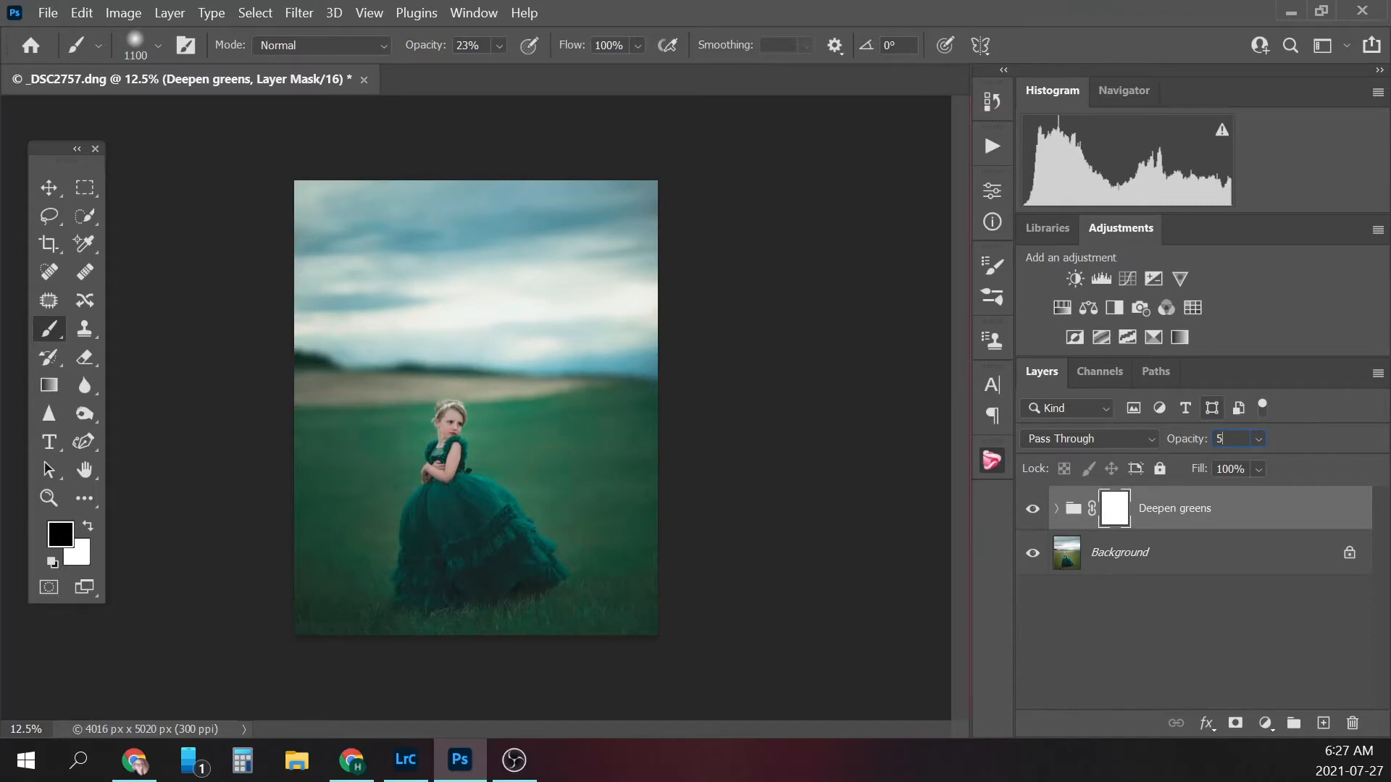
text(00)
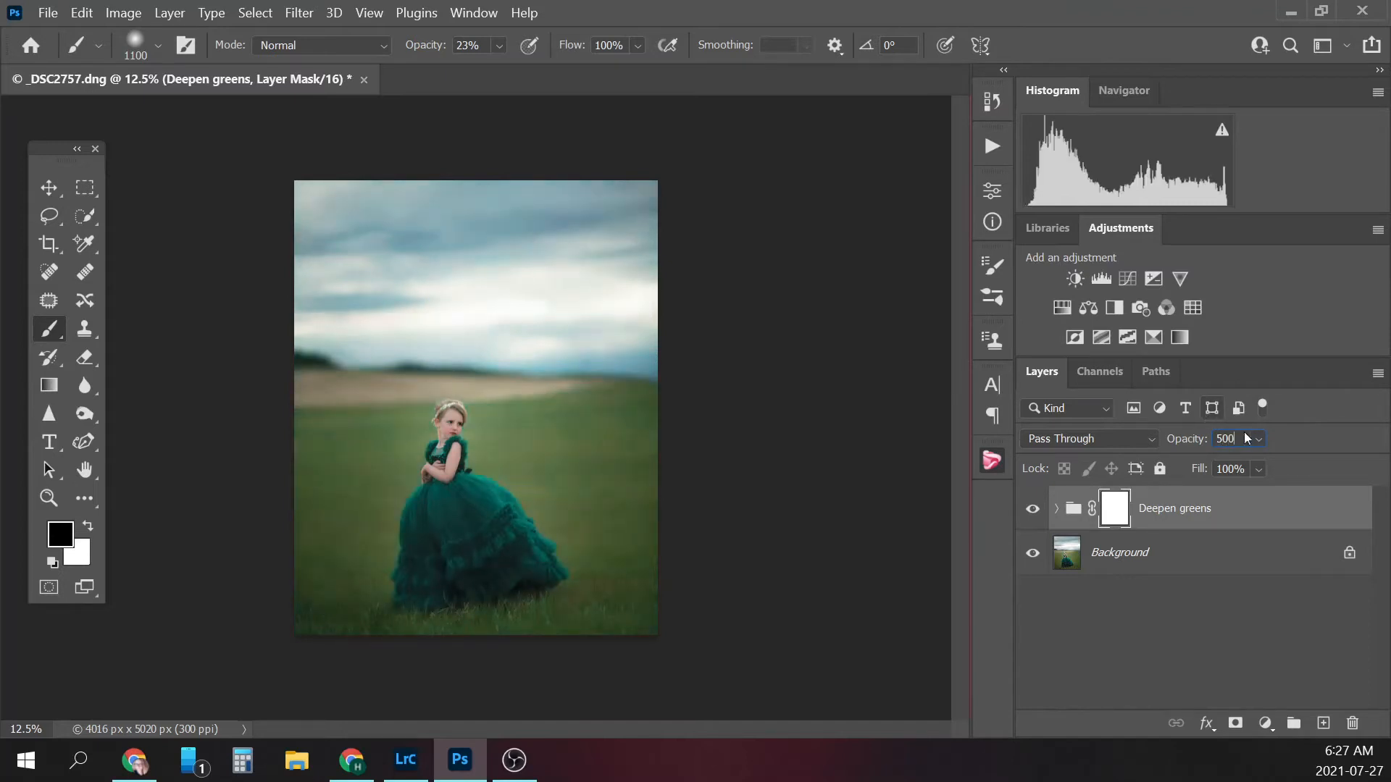
key(BackSpace)
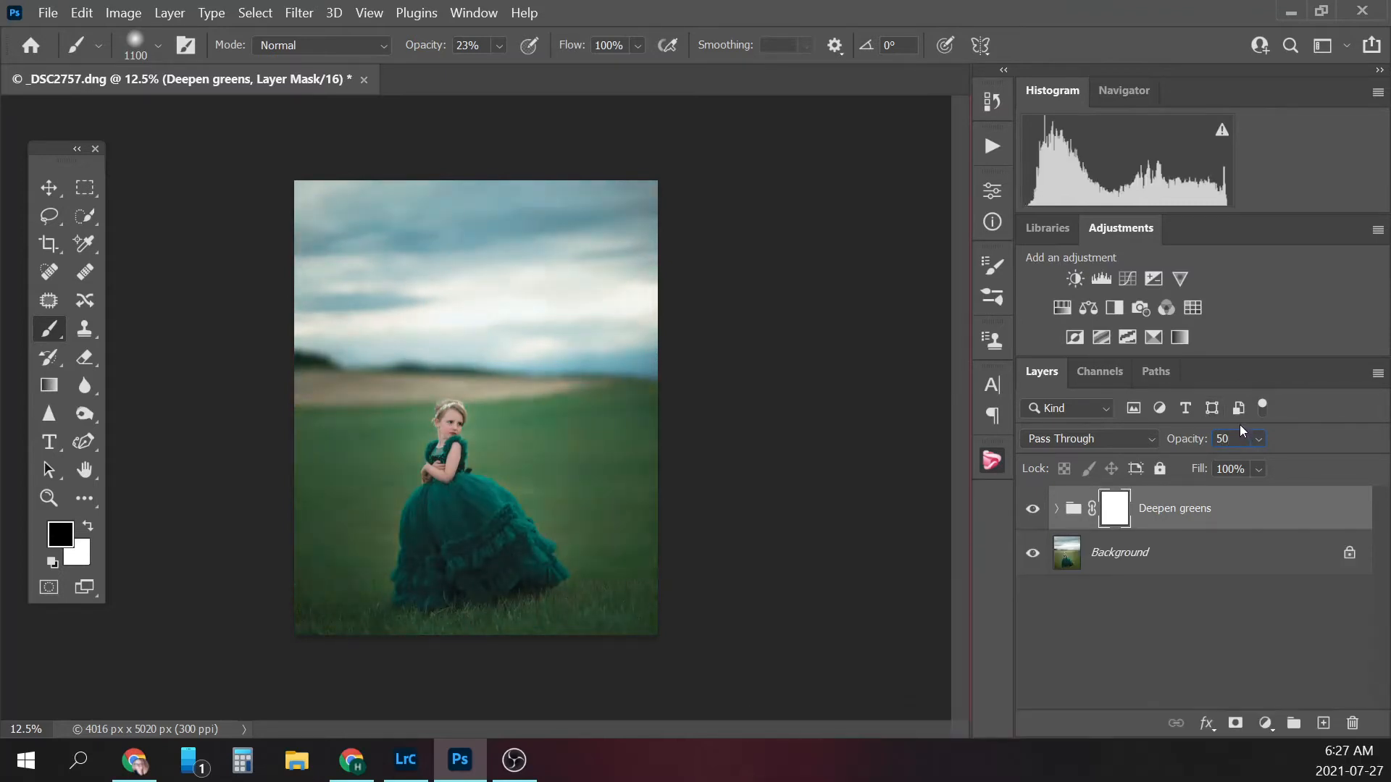
click(1032, 509)
click(1032, 510)
click(88, 527)
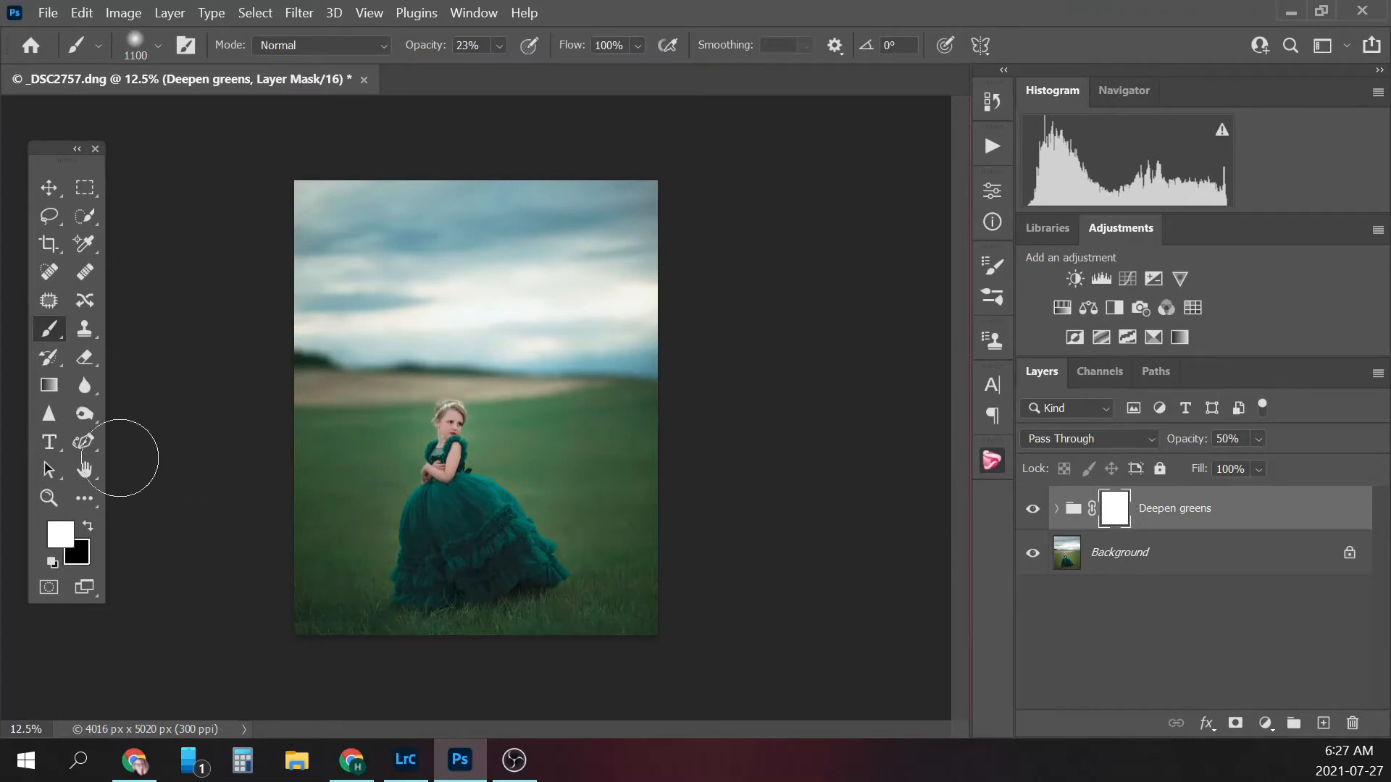
click(498, 47)
drag(546, 66, 522, 67)
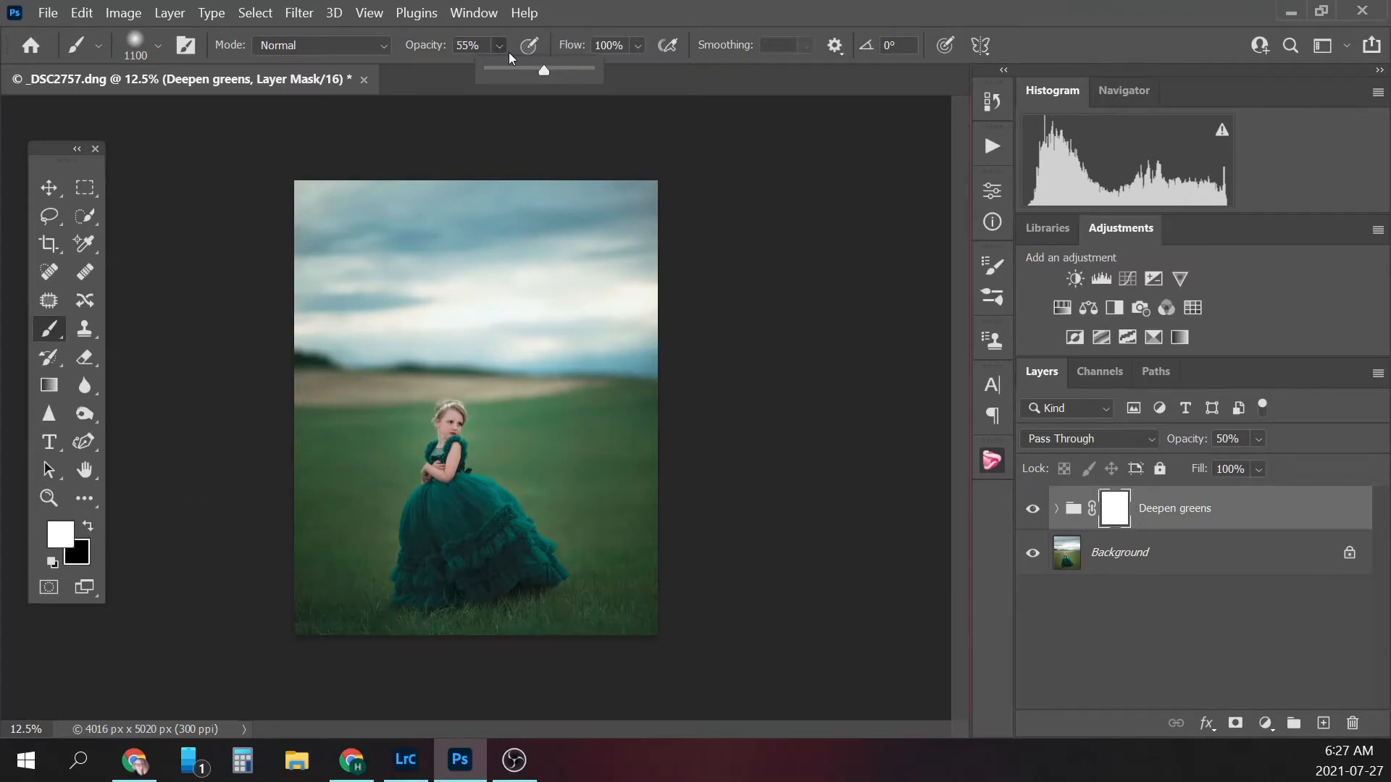
key(bracketright)
key(bracketright)
key(bracketright)
key(bracketright)
key(bracketright)
key(bracketright)
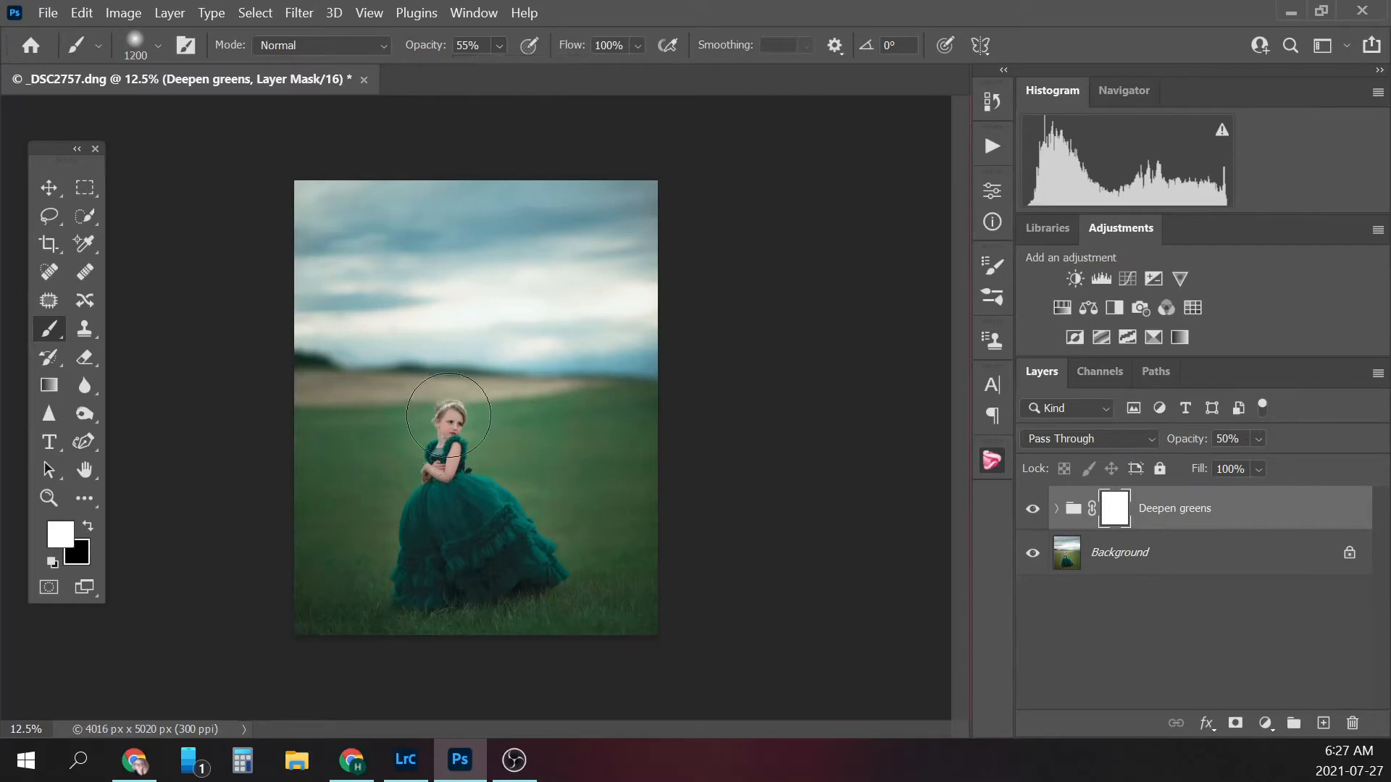
key(bracketright)
key(bracketright)
key(bracketright)
key(bracketright)
key(bracketright)
key(bracketright)
key(bracketleft)
key(bracketleft)
key(bracketleft)
key(bracketleft)
key(bracketleft)
key(bracketleft)
key(bracketleft)
key(bracketleft)
key(bracketleft)
key(bracketleft)
key(bracketleft)
key(bracketleft)
key(bracketleft)
key(bracketleft)
key(bracketleft)
key(bracketleft)
key(bracketleft)
key(bracketleft)
key(bracketleft)
key(bracketleft)
click(1032, 509)
click(498, 45)
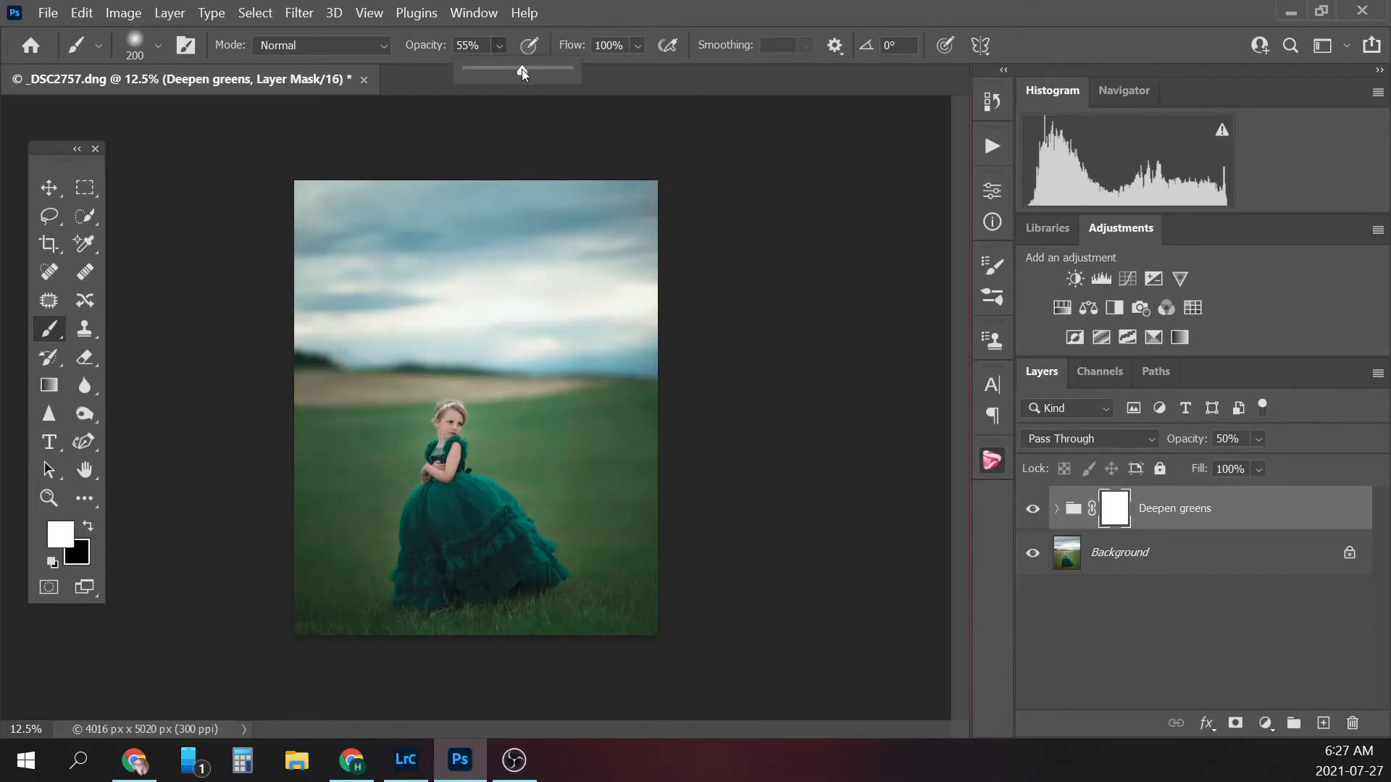
- Soften the deepened greens on the dress by painting the group mask in black with a 600 px brush at 39% opacity
key(ctrl+plus)
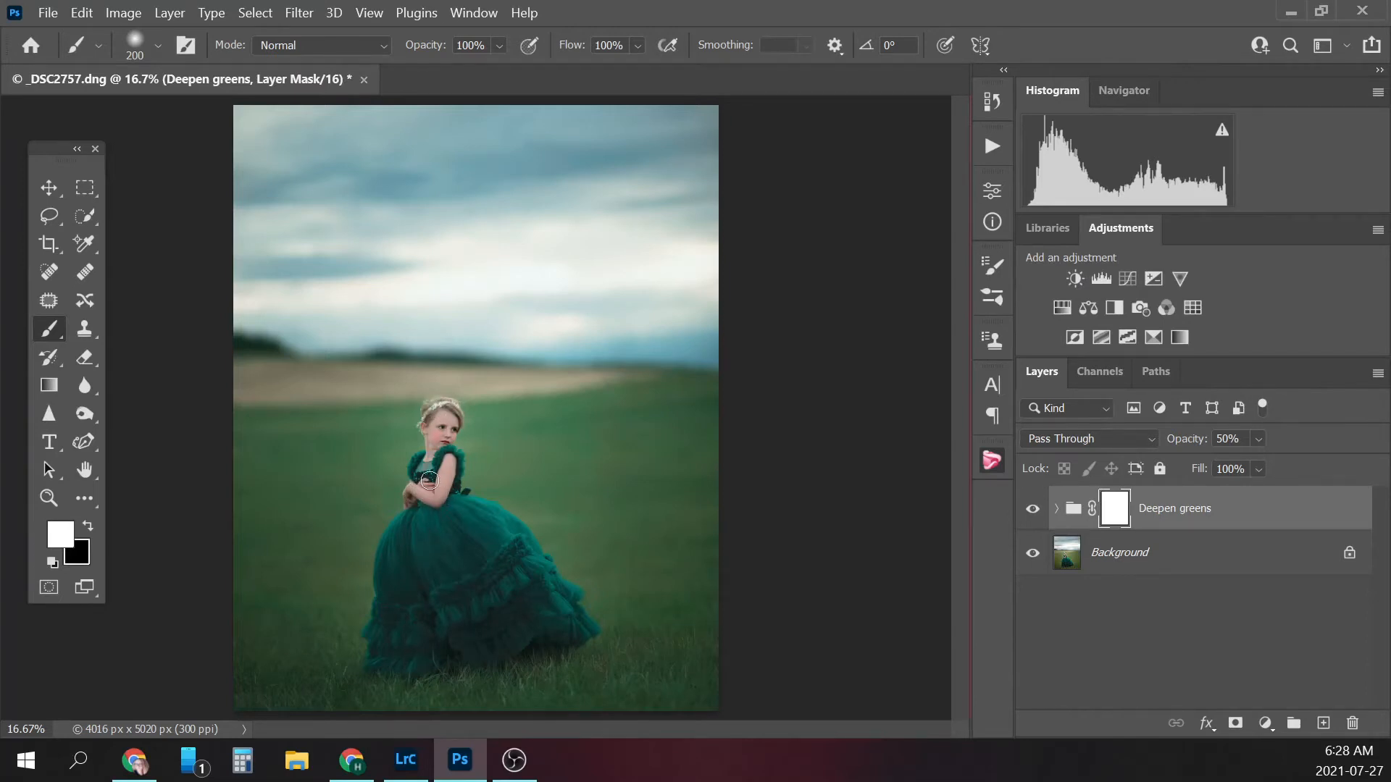
click(502, 46)
click(475, 68)
click(498, 48)
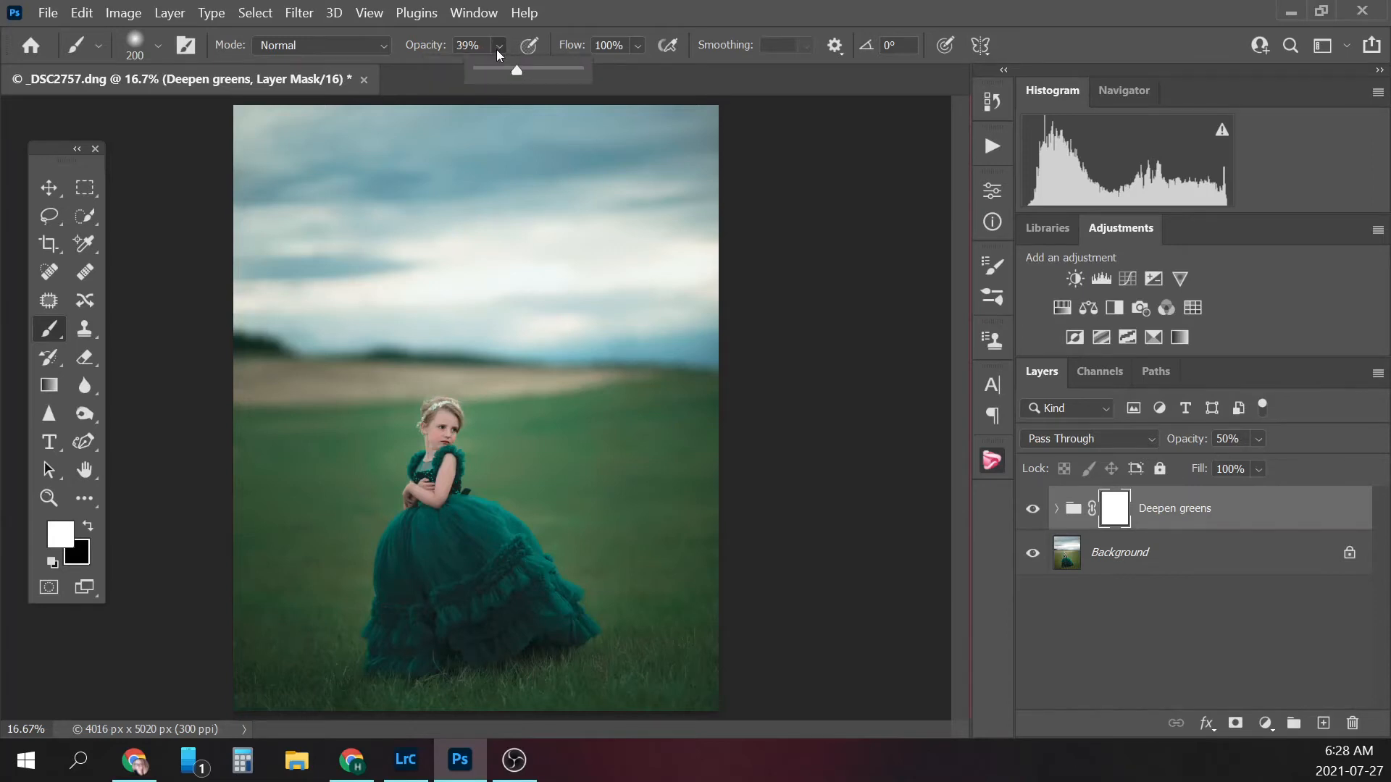
key(bracketright)
key(bracketright)
key(bracketright)
key(bracketright)
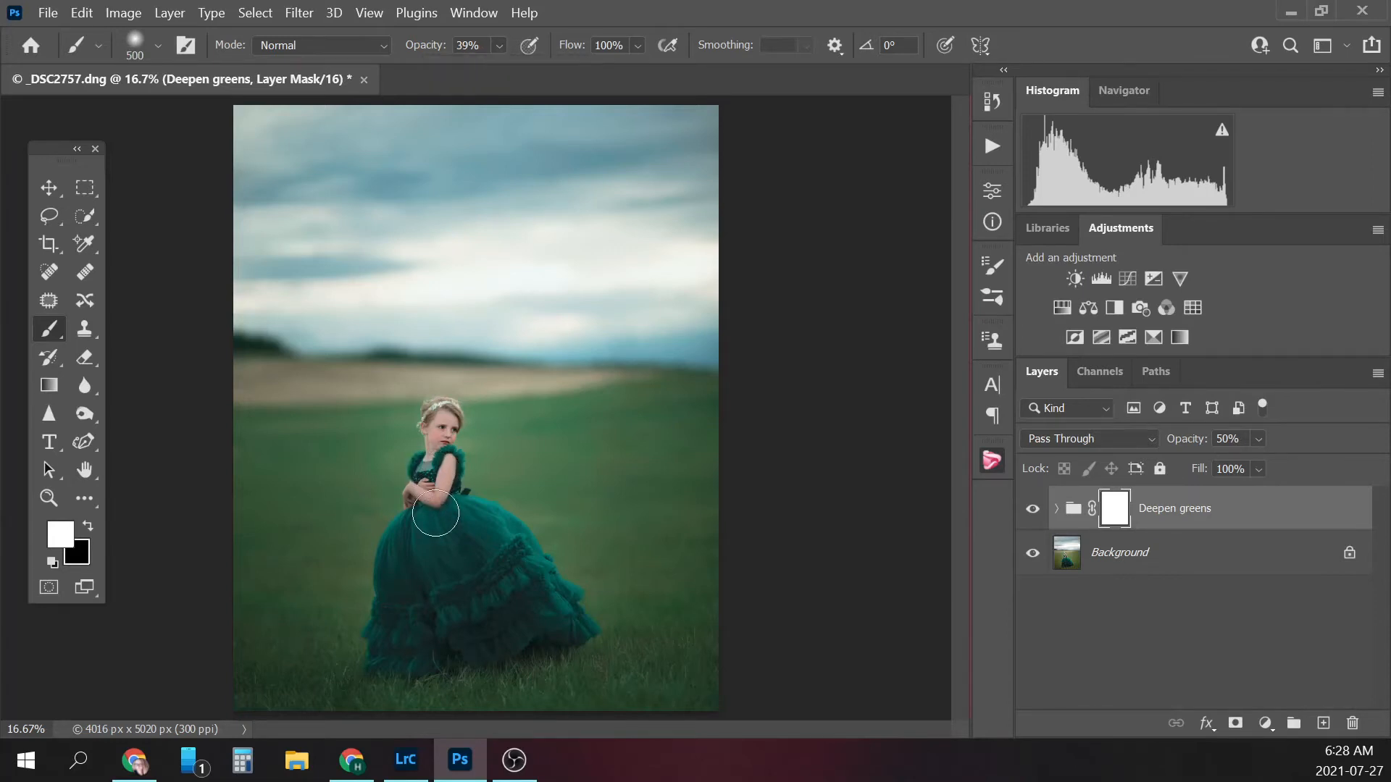
key(bracketright)
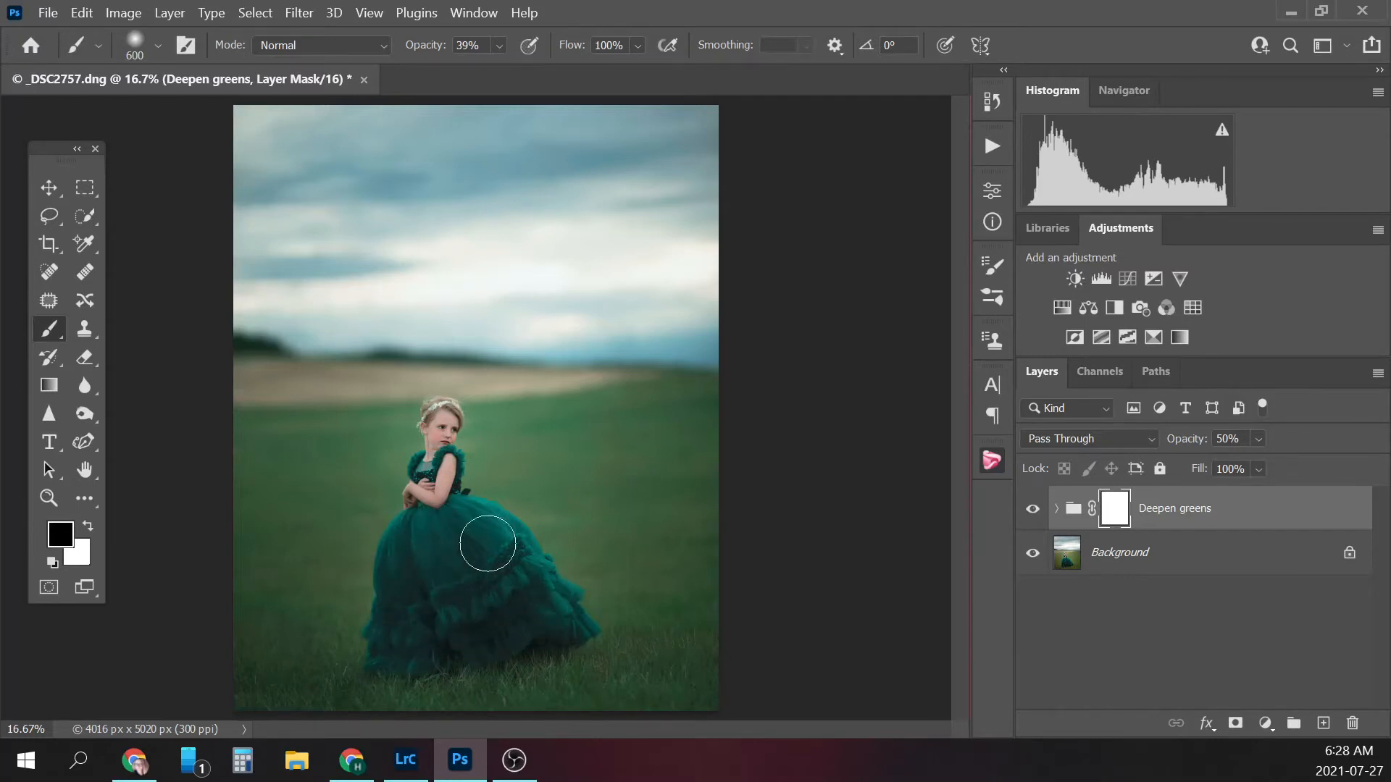
drag(455, 547, 450, 534)
- Mask the Deepen greens effect off the girl's upper body with a 200 px black brush at 100% opacity, and compare before and after
key(bracketleft)
key(bracketleft)
click(501, 44)
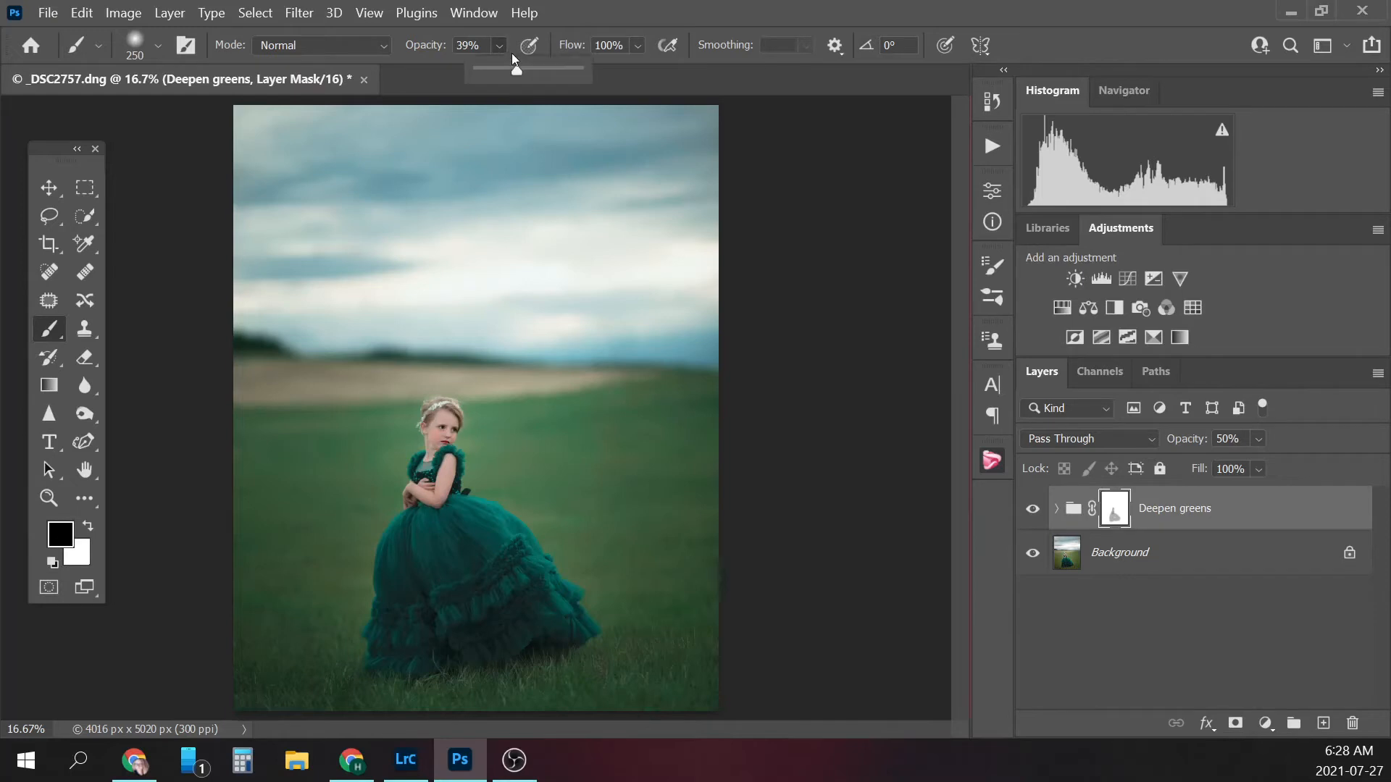
drag(515, 66, 584, 72)
key(bracketleft)
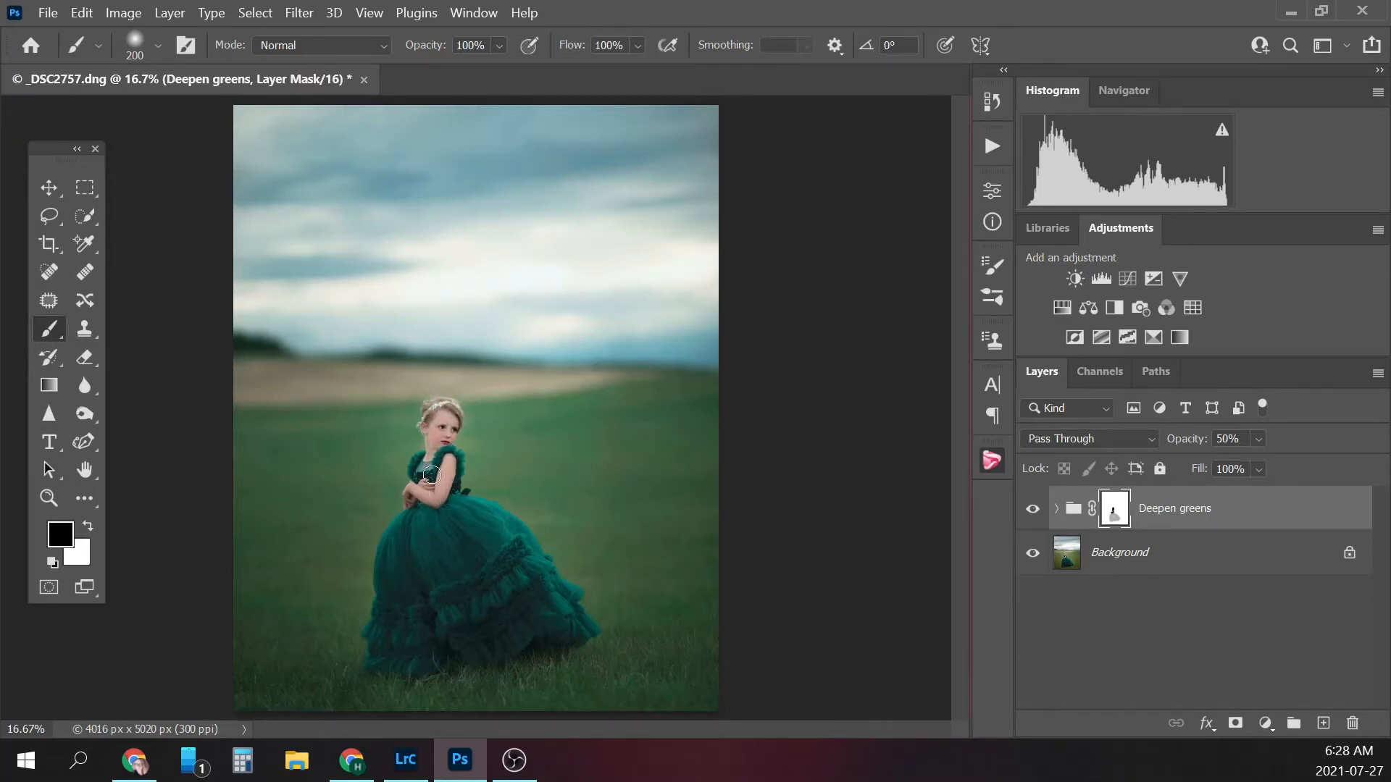
click(1033, 510)
click(1033, 511)
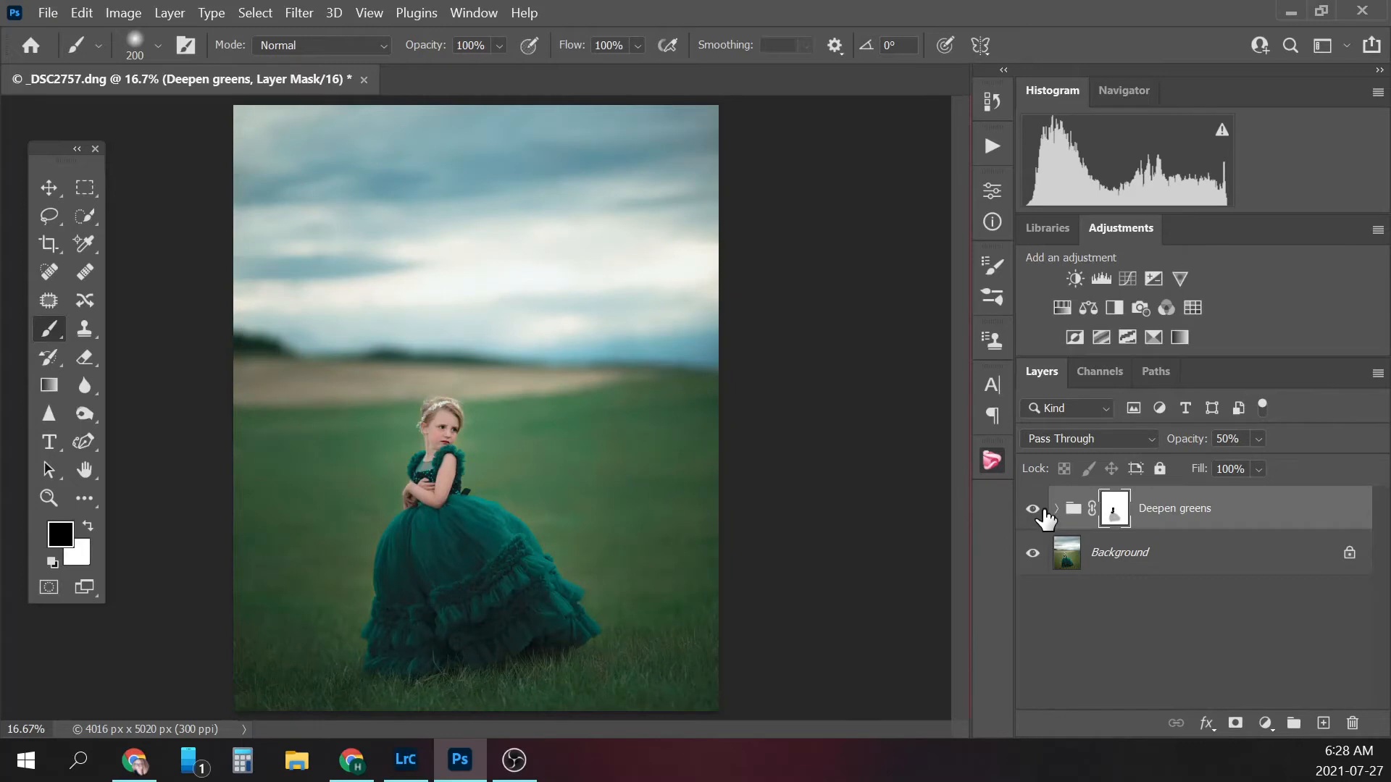
- Flatten the Deepen greens group into the Background
key(ctrl+minus)
key(ctrl+minus)
key(ctrl+plus)
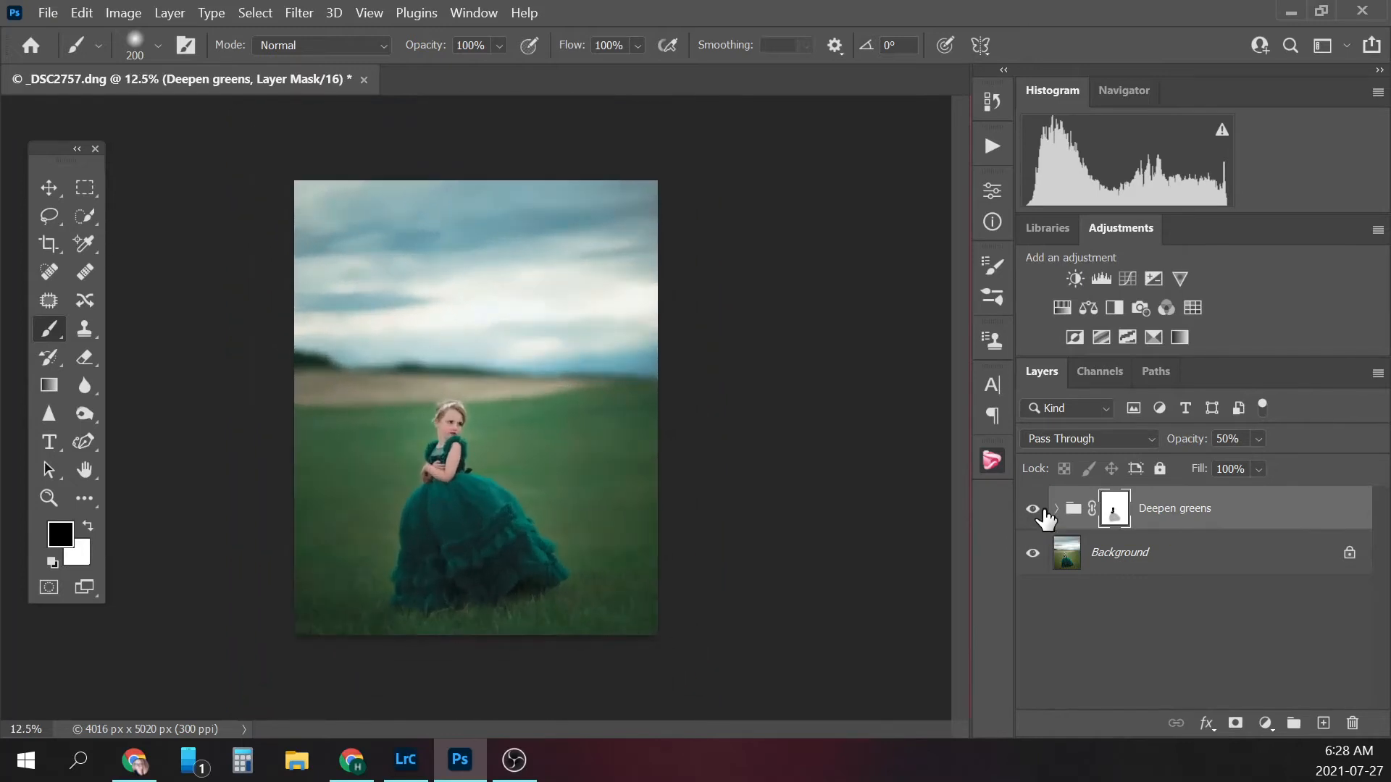
click(1159, 565)
right_click(1165, 562)
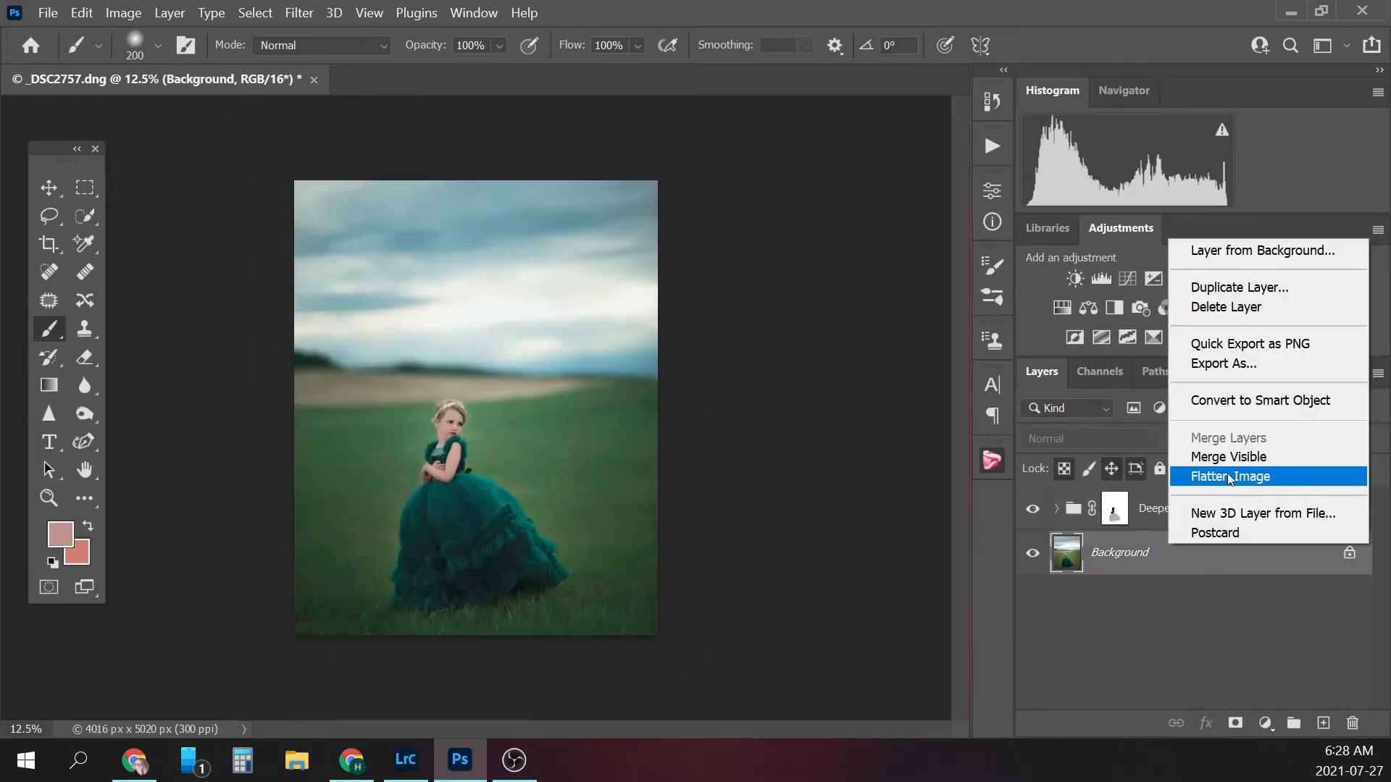
click(1227, 473)
- Run the Bokeh Background action from the HGP Firey Sky Formula set on the flattened image
click(992, 146)
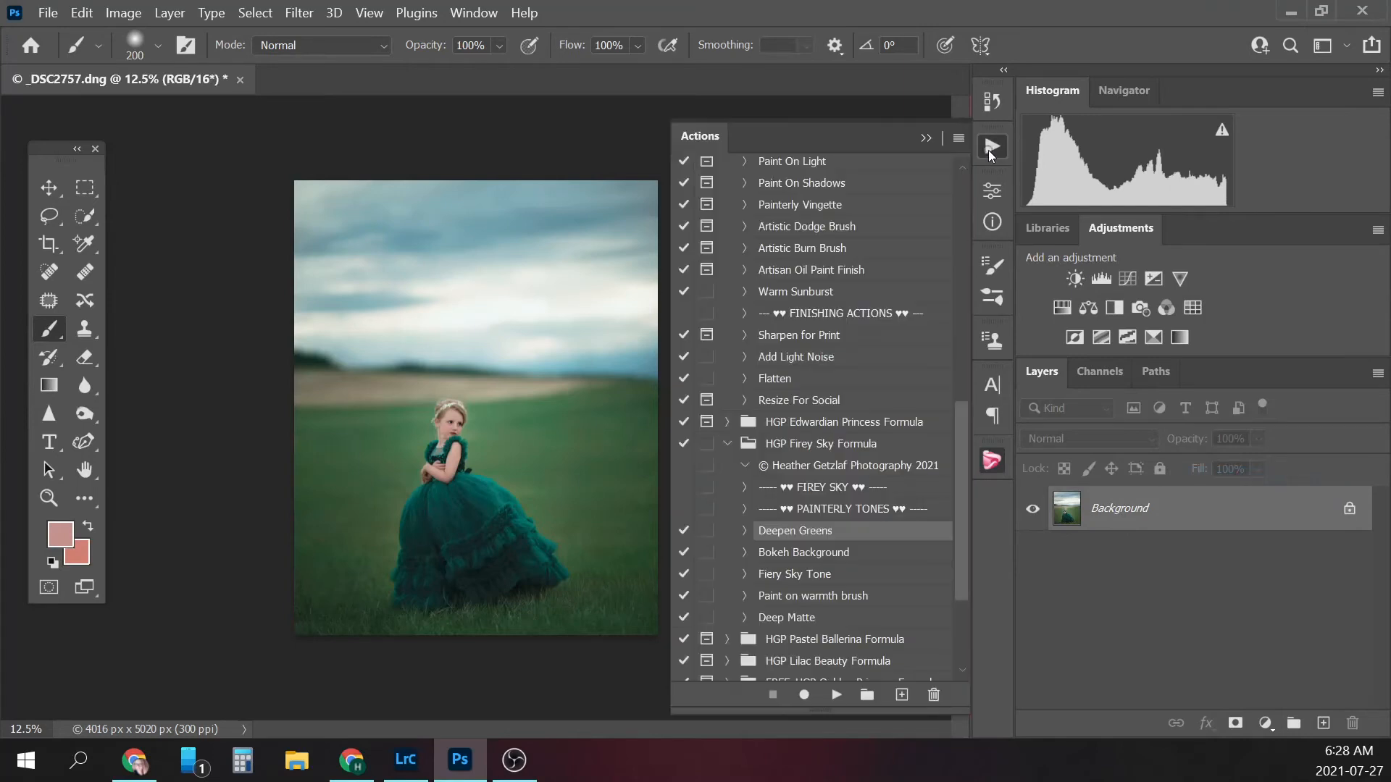
click(830, 558)
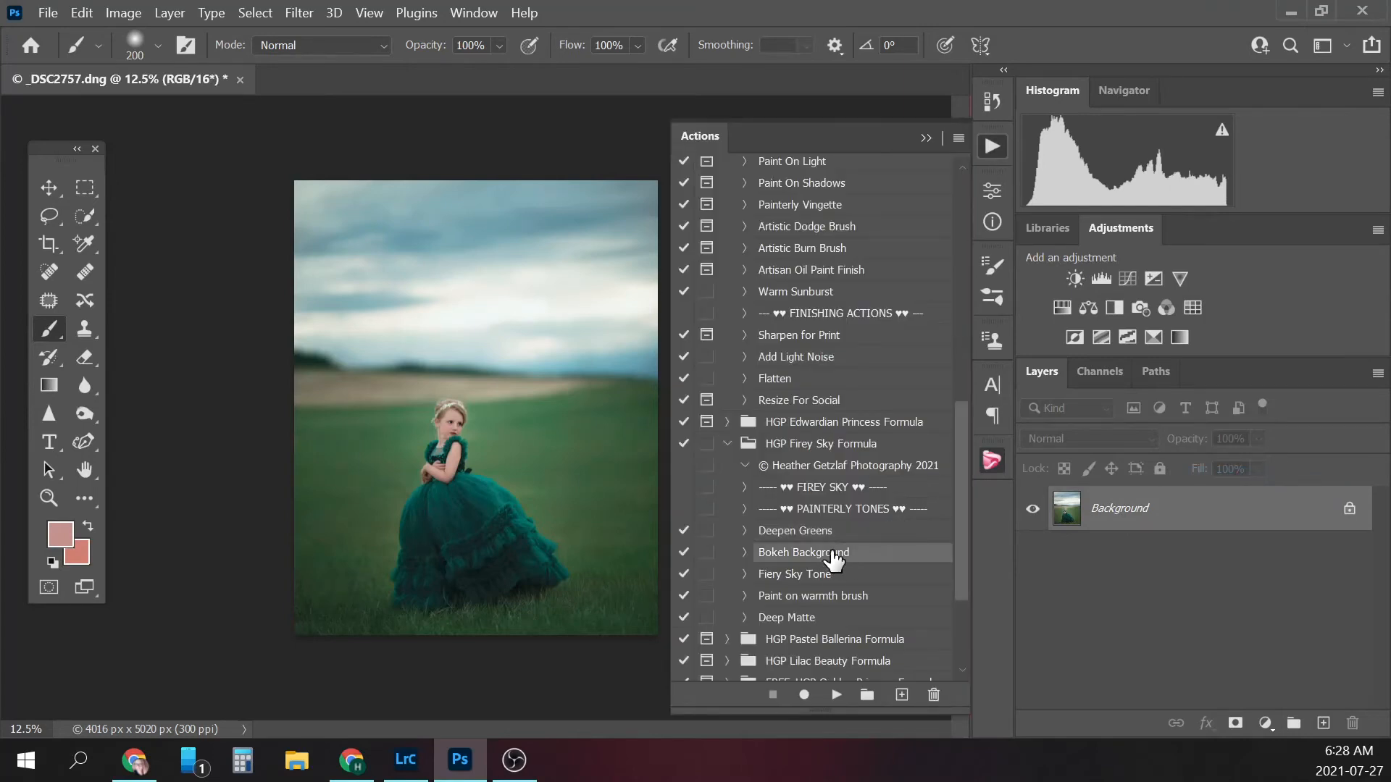
click(837, 695)
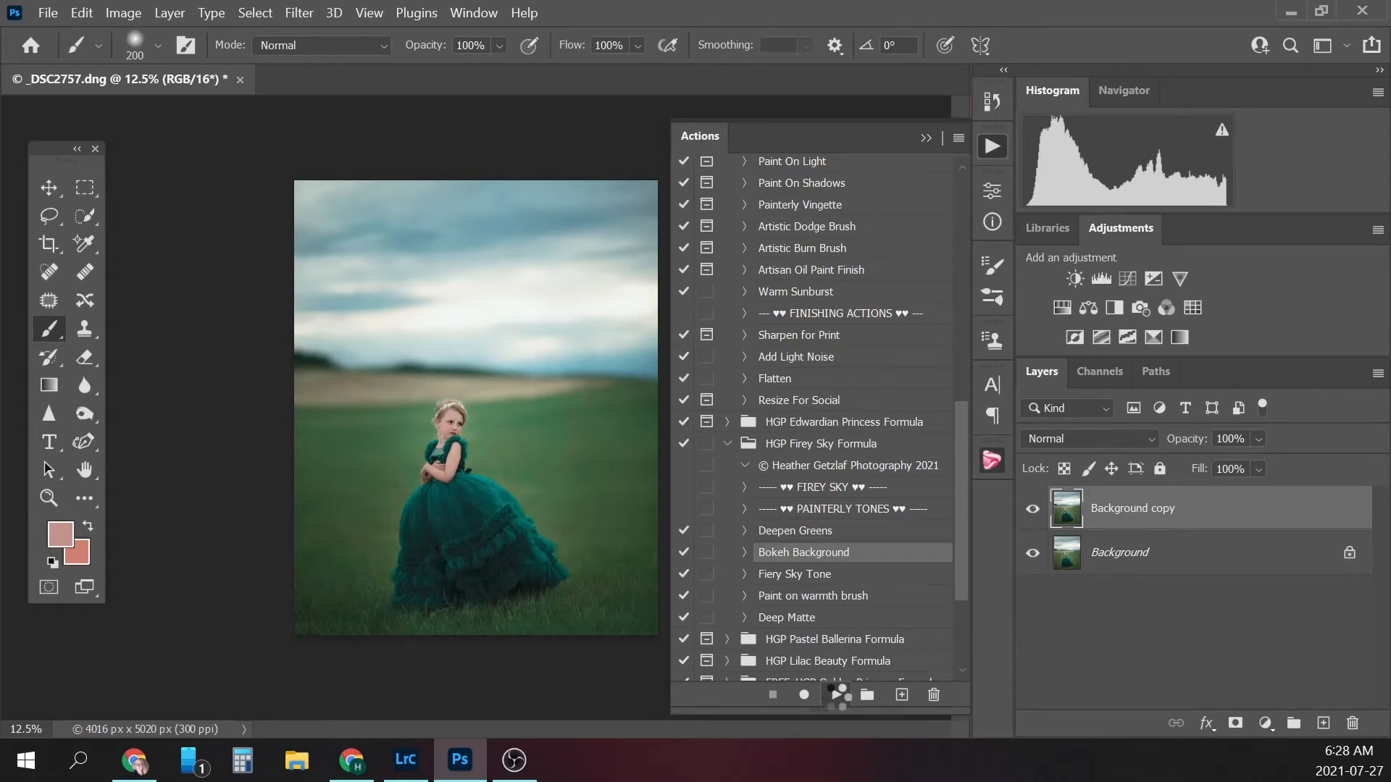
click(927, 138)
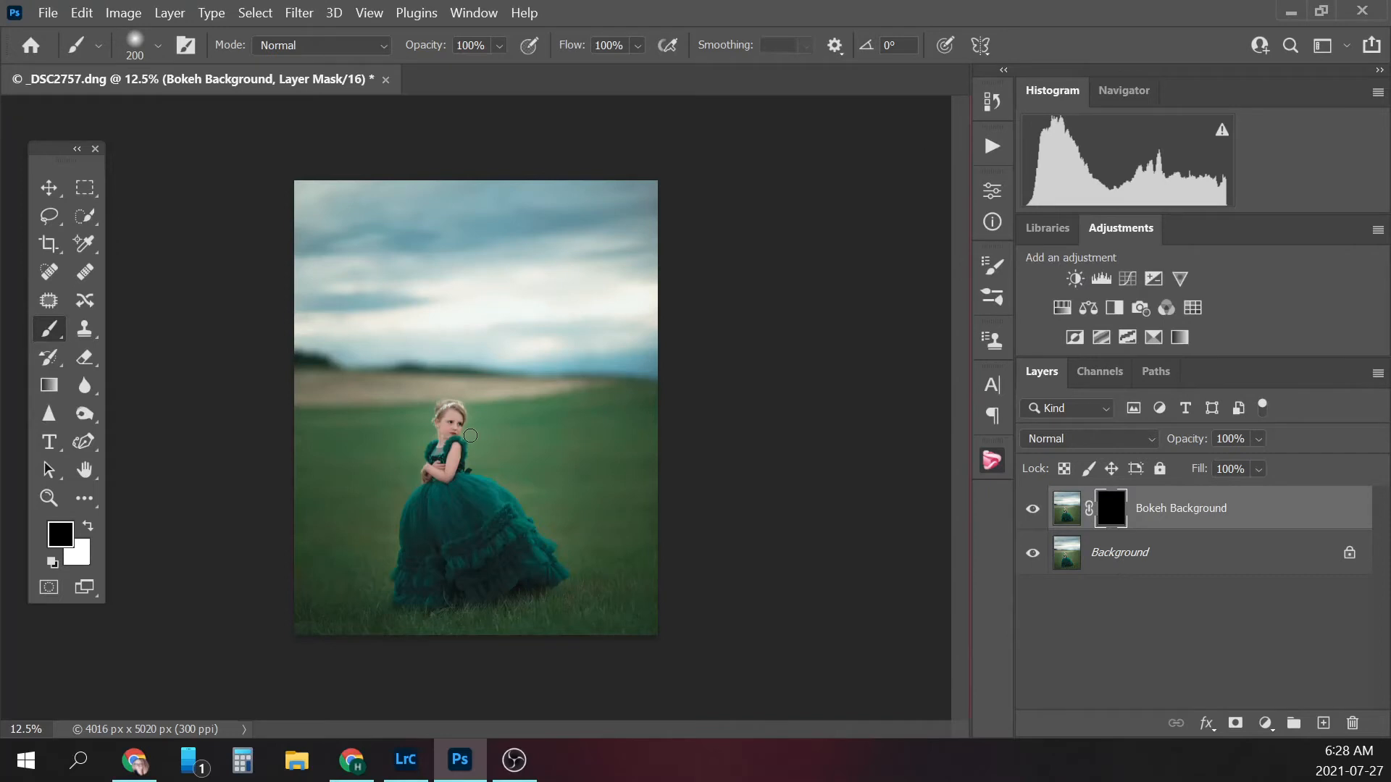
- Try painting the Bokeh Background effect in on both sides of the girl with an 800 px white brush at 100% opacity
key(bracketright)
key(bracketright)
key(bracketright)
key(bracketright)
key(ctrl+plus)
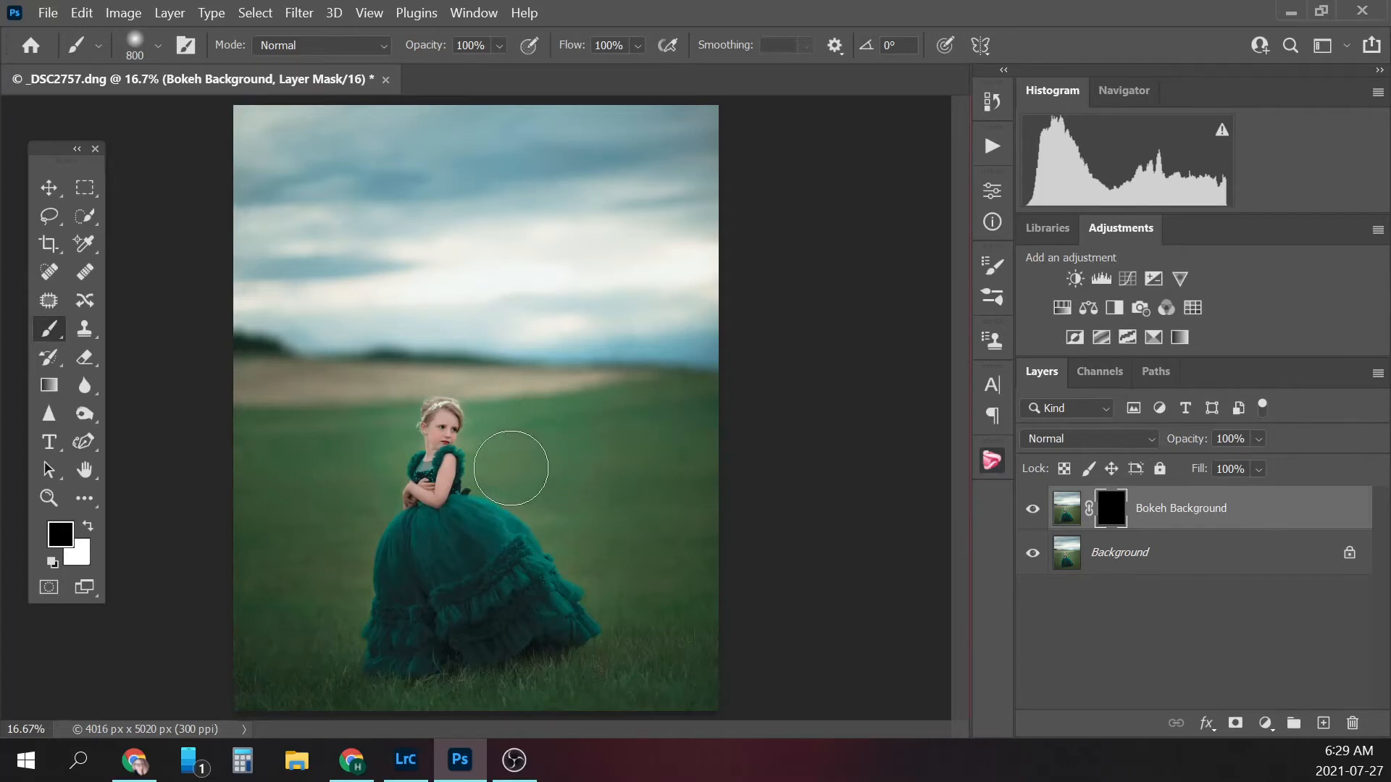
click(88, 526)
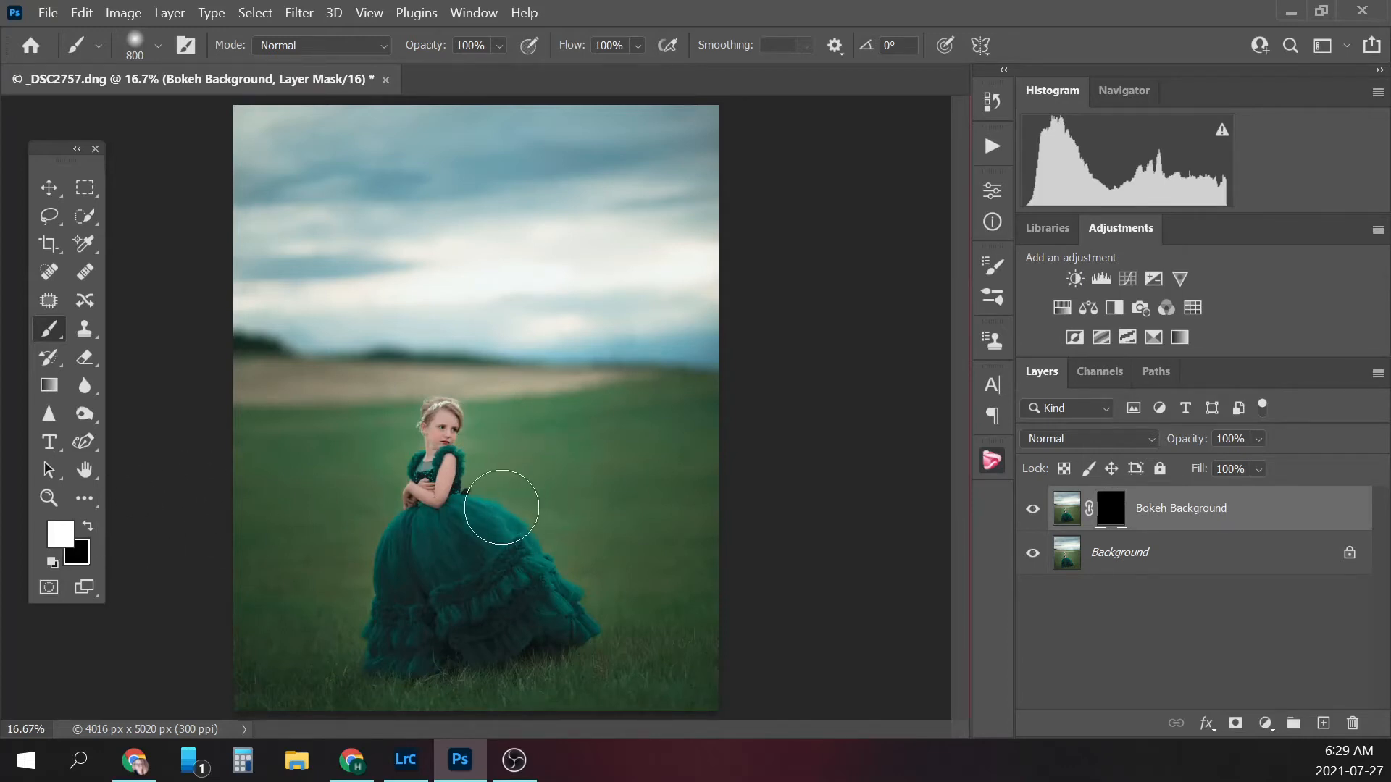
click(508, 468)
click(378, 484)
key(ctrl+plus)
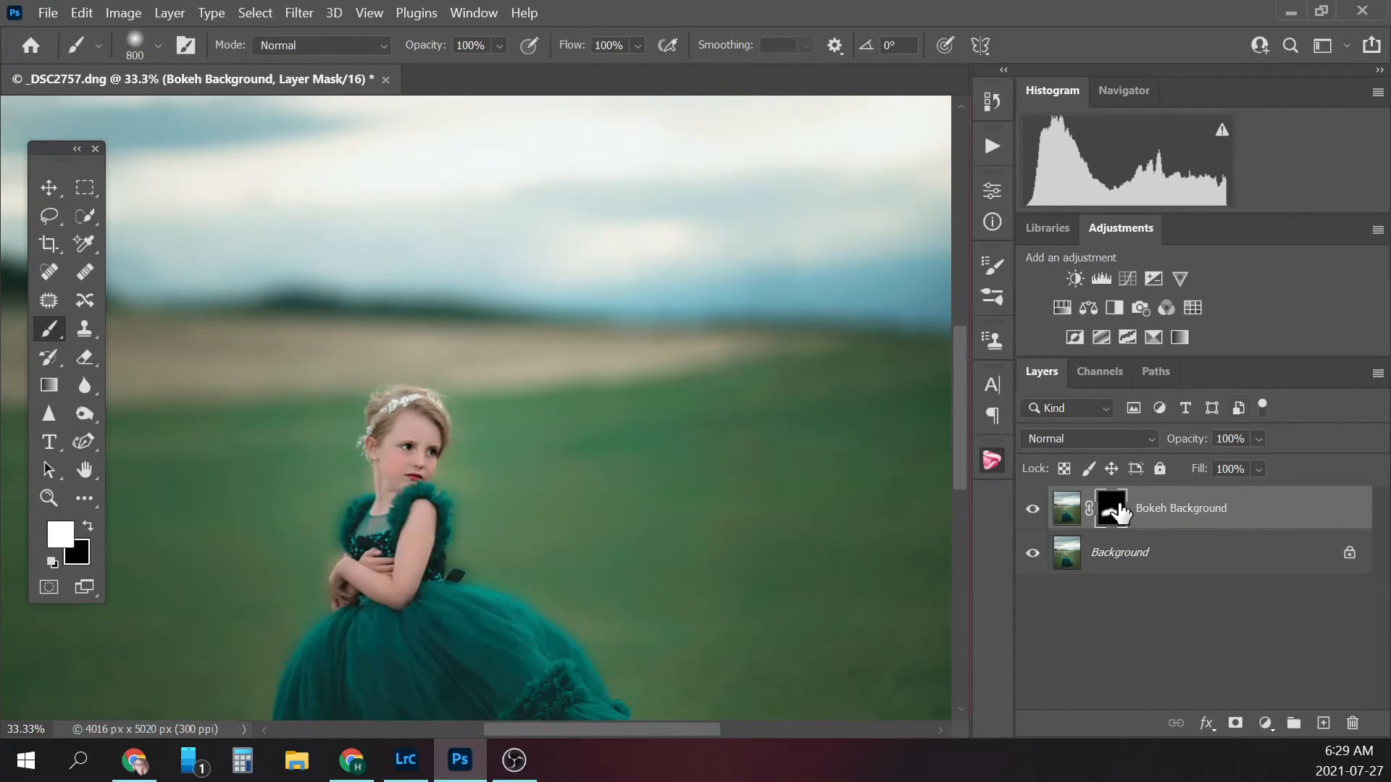
- Fill the Bokeh Background mask with white, and refill it with black to hide the blur
key(alt+BackSpace)
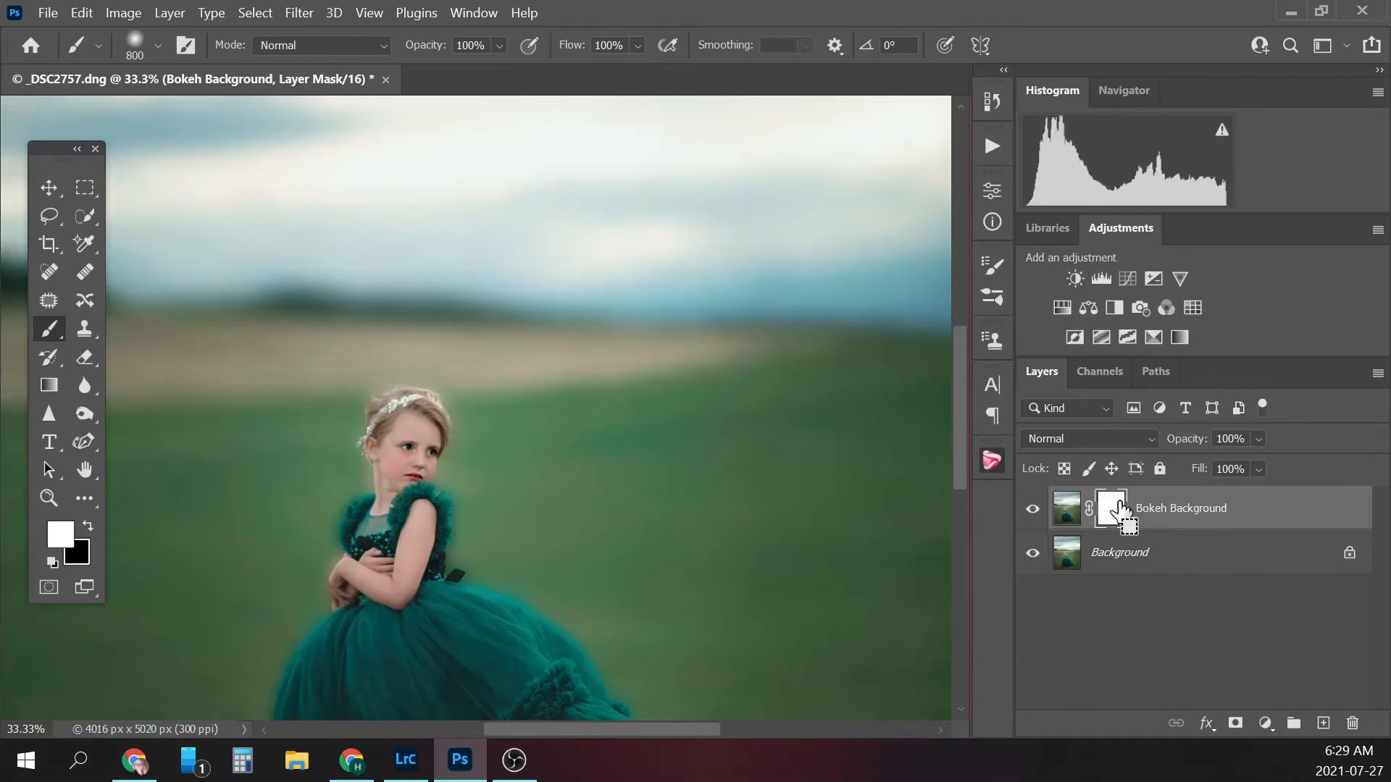
key(ctrl+BackSpace)
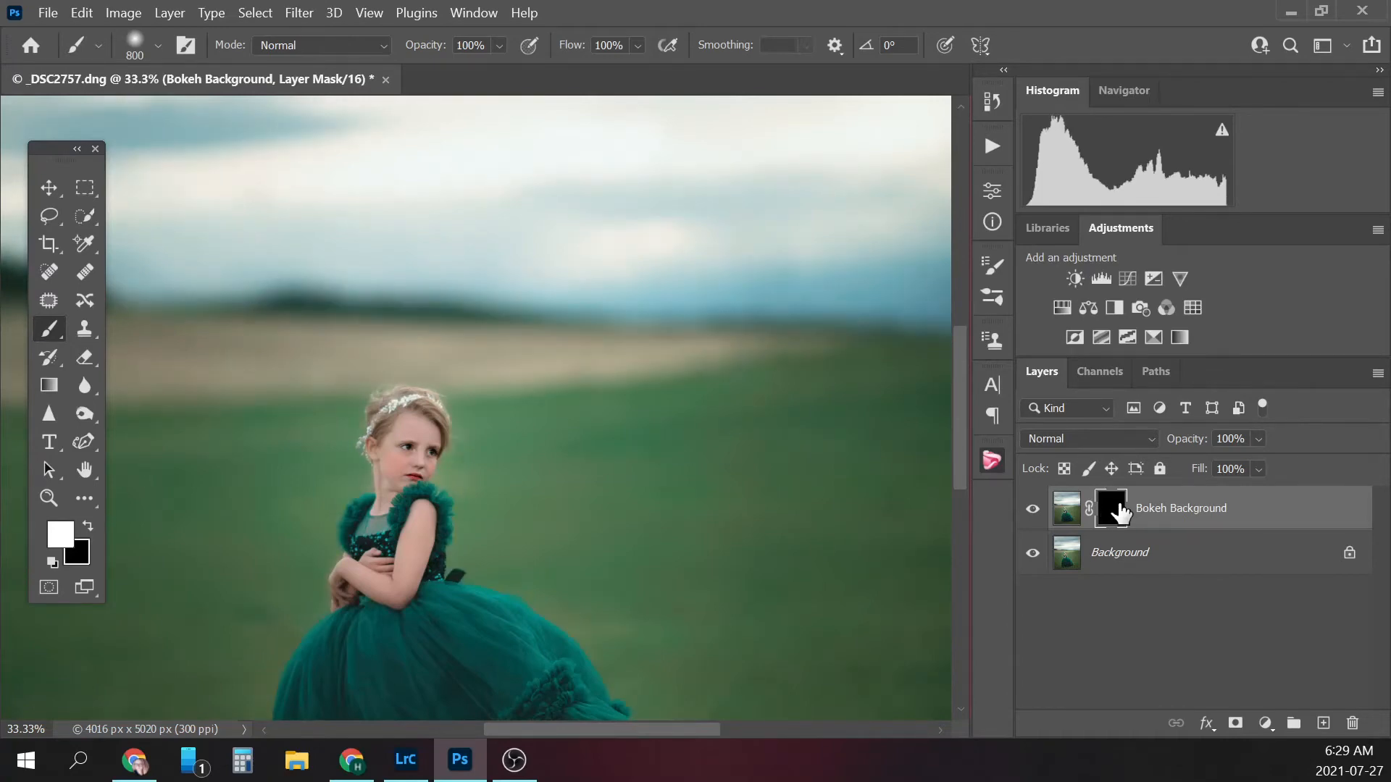
key(ctrl+minus)
key(ctrl+minus)
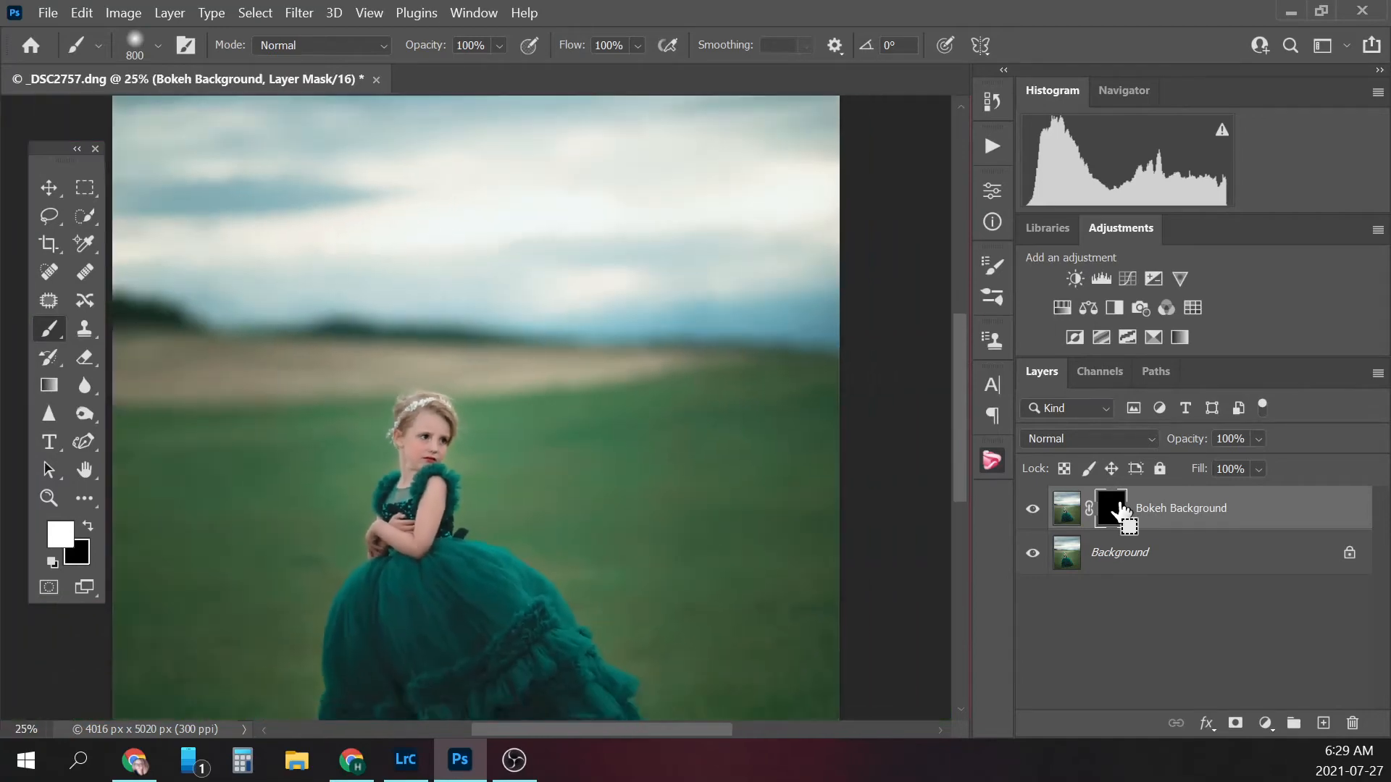
key(ctrl+minus)
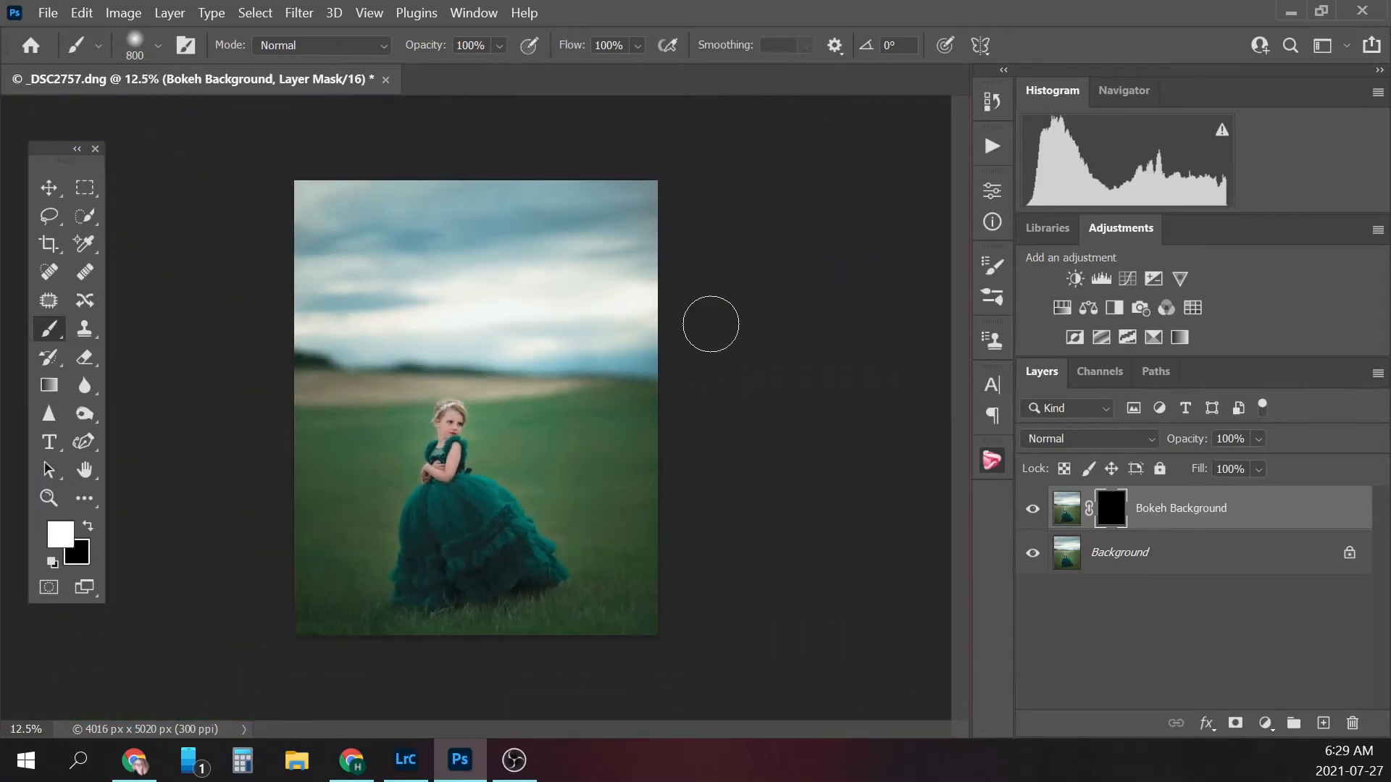
- Reveal the bokeh blur across the sky and field around the girl by painting the mask with a 1500 px white brush
key(bracketright)
key(bracketright)
key(bracketright)
key(bracketright)
key(bracketright)
key(bracketright)
key(bracketright)
drag(615, 341, 637, 320)
mouse_move(269, 588)
mouse_down()
mouse_move(259, 384)
mouse_move(239, 524)
mouse_up()
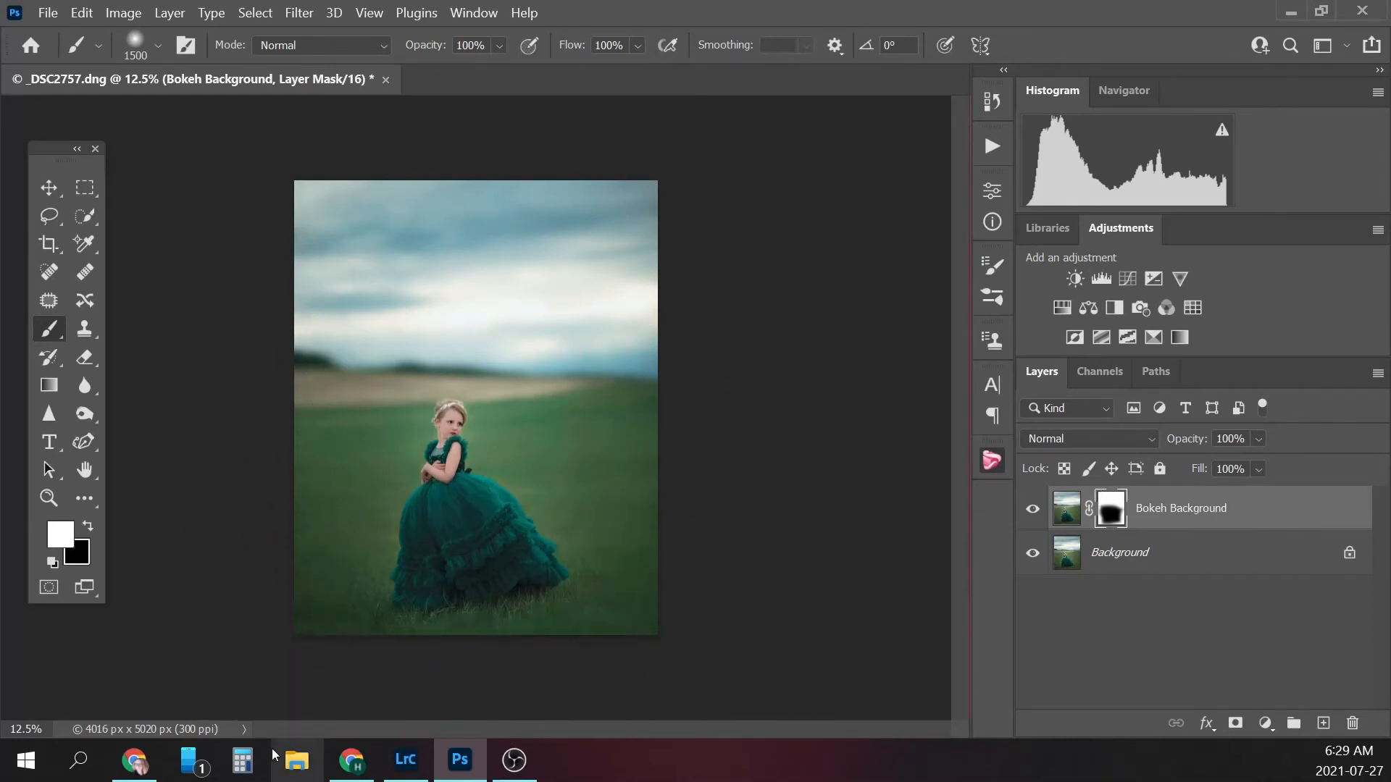
- Set the Bokeh Background layer's opacity to 51% and compare the image with and without it
click(1258, 440)
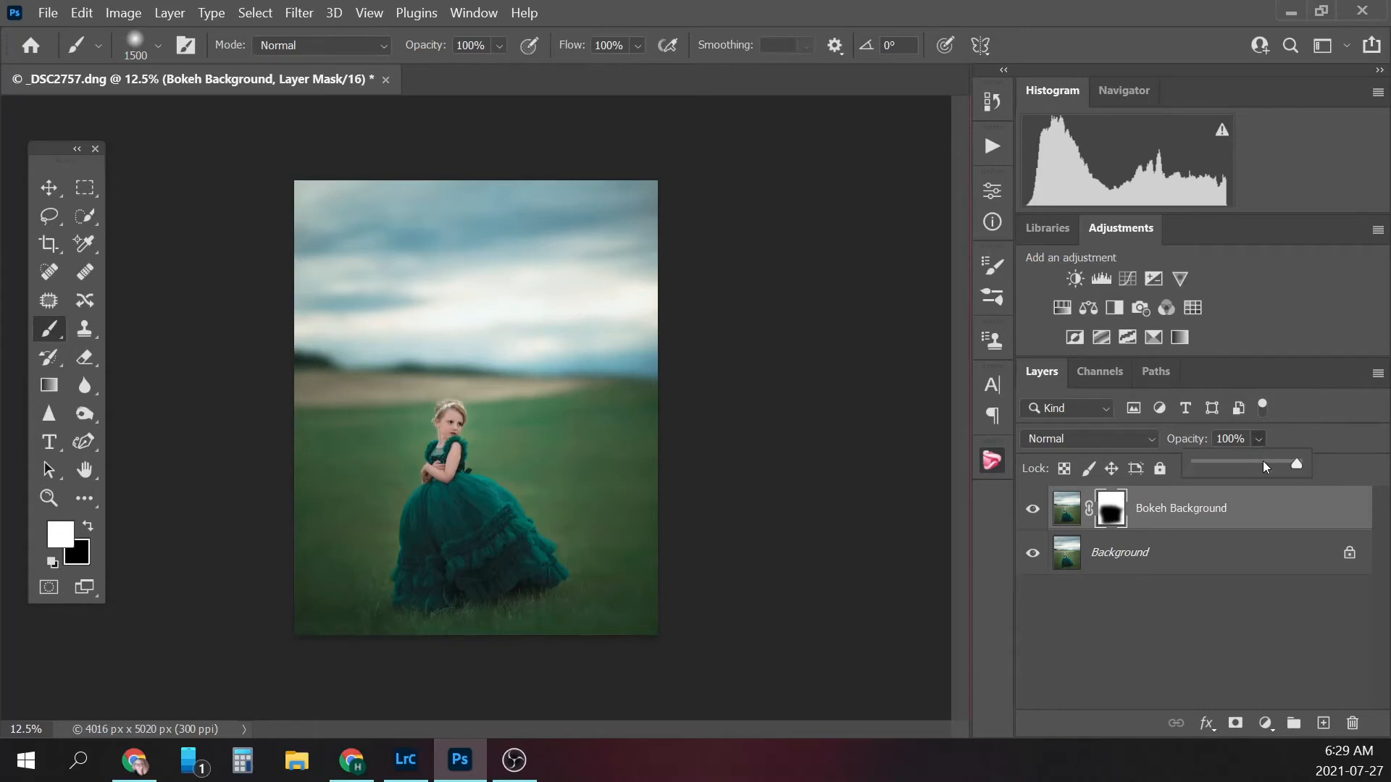
click(1263, 461)
click(1033, 509)
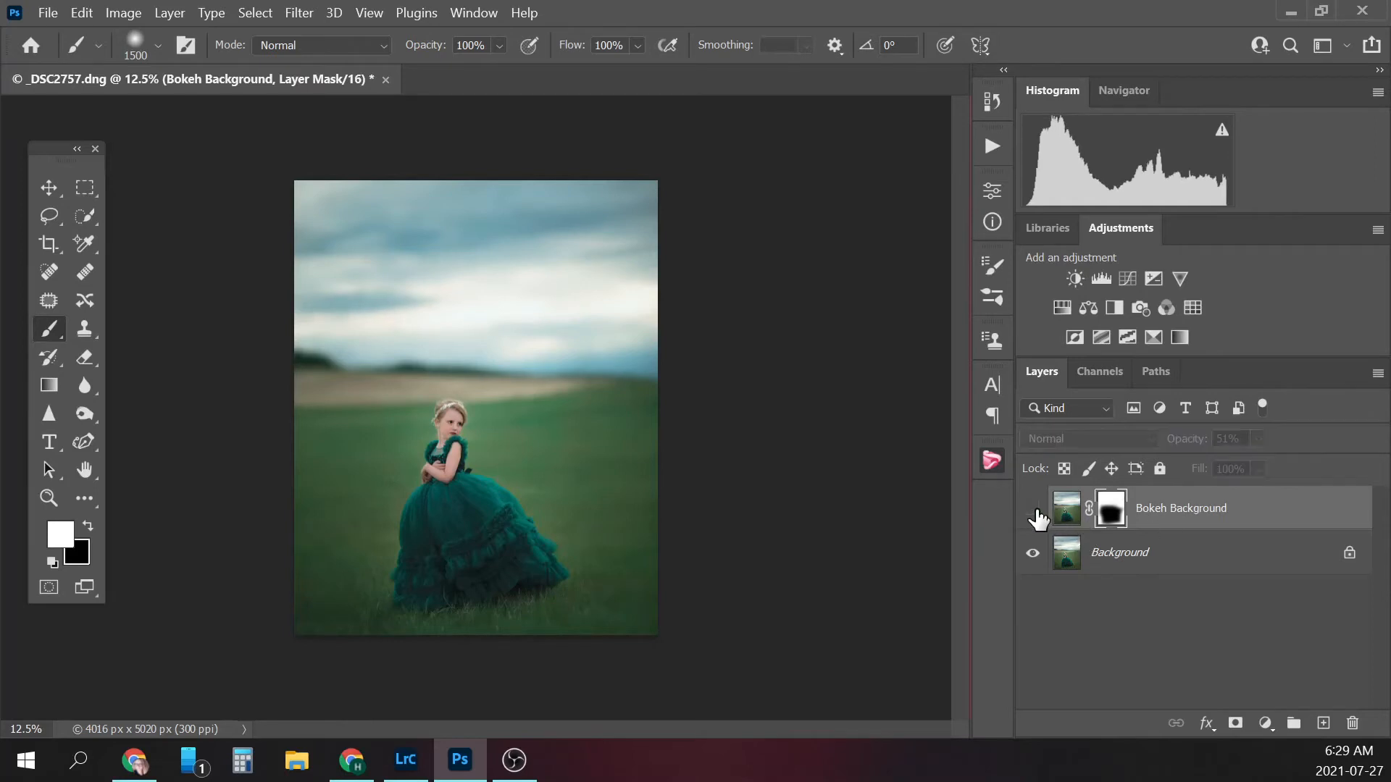
click(1033, 510)
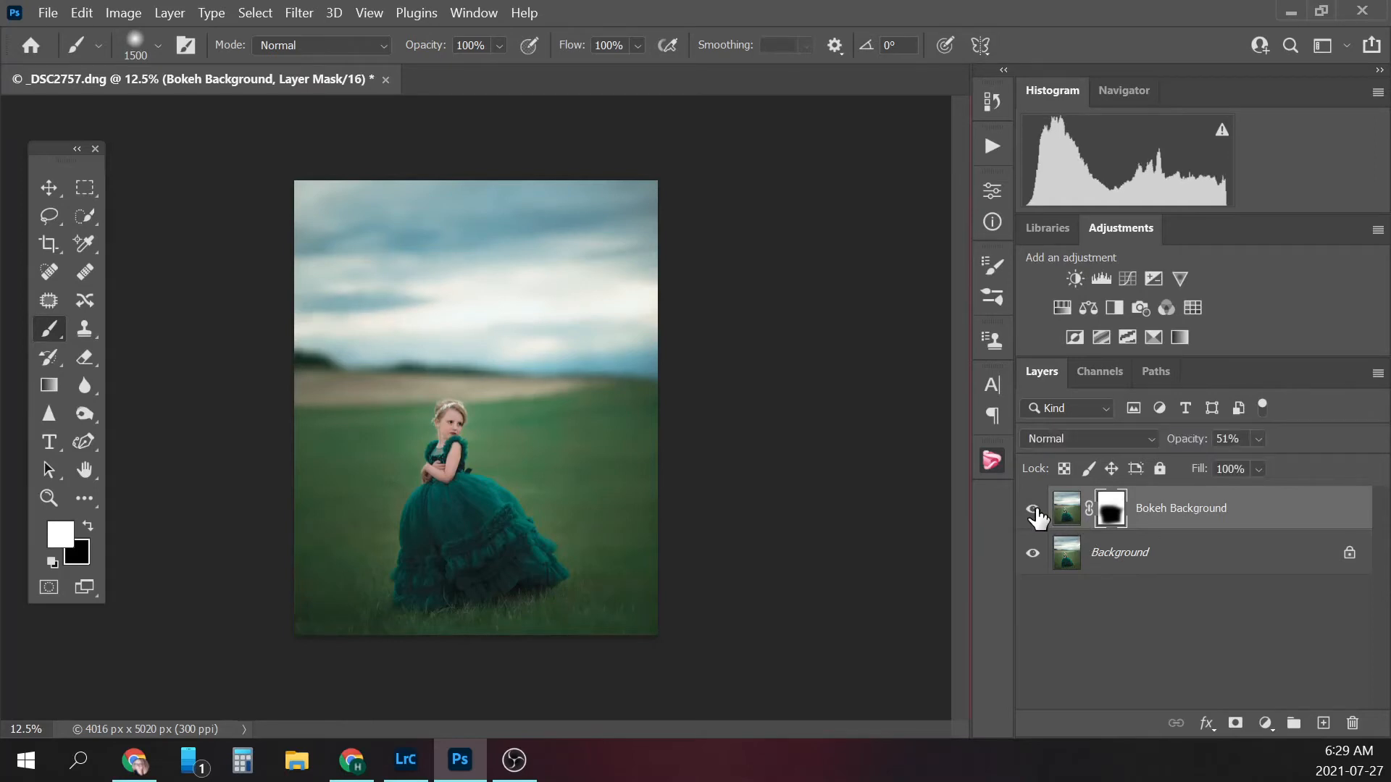
- Flatten the Bokeh Background layer into the Background
click(1176, 555)
right_click(1179, 556)
click(1255, 484)
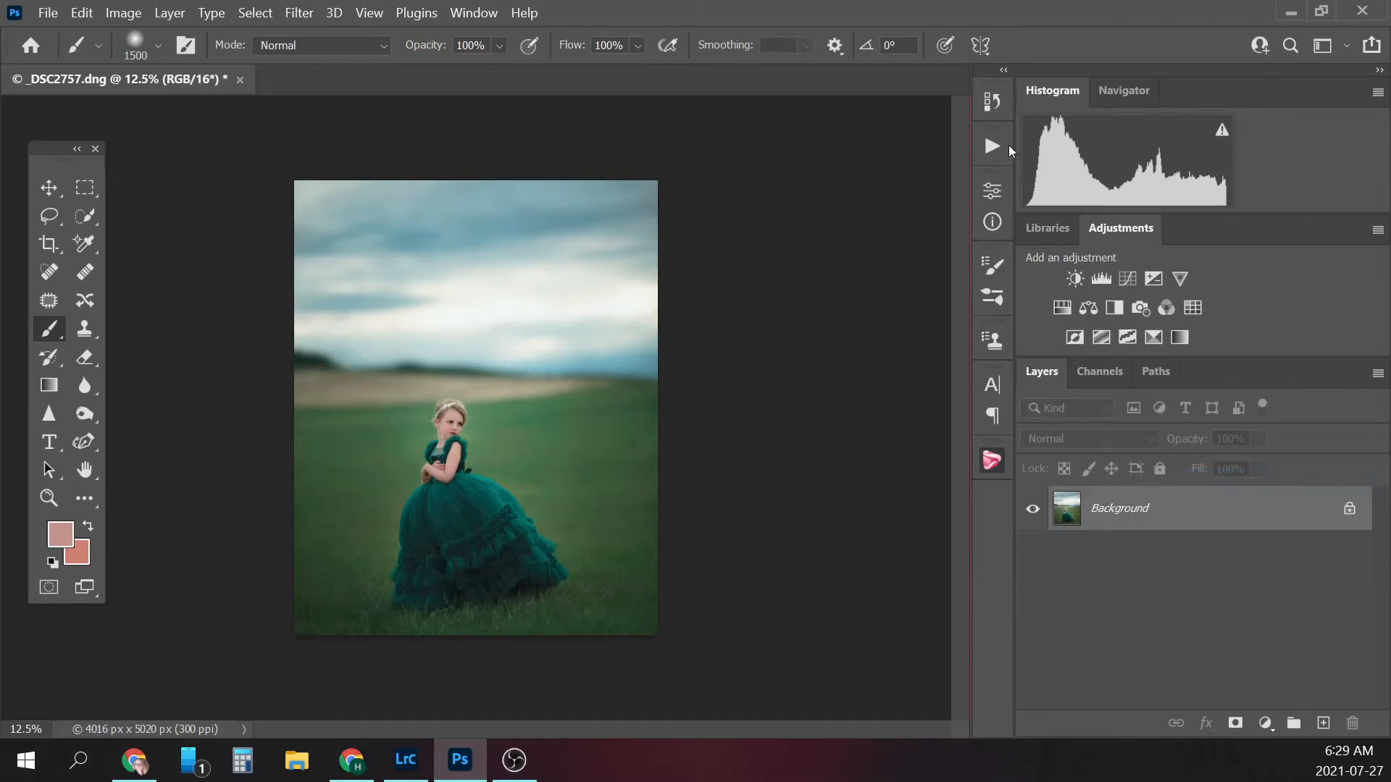
- Run the Fiery Sky Tone action from the HGP Firey Sky Formula set and collapse the resulting layer group
click(994, 147)
click(818, 580)
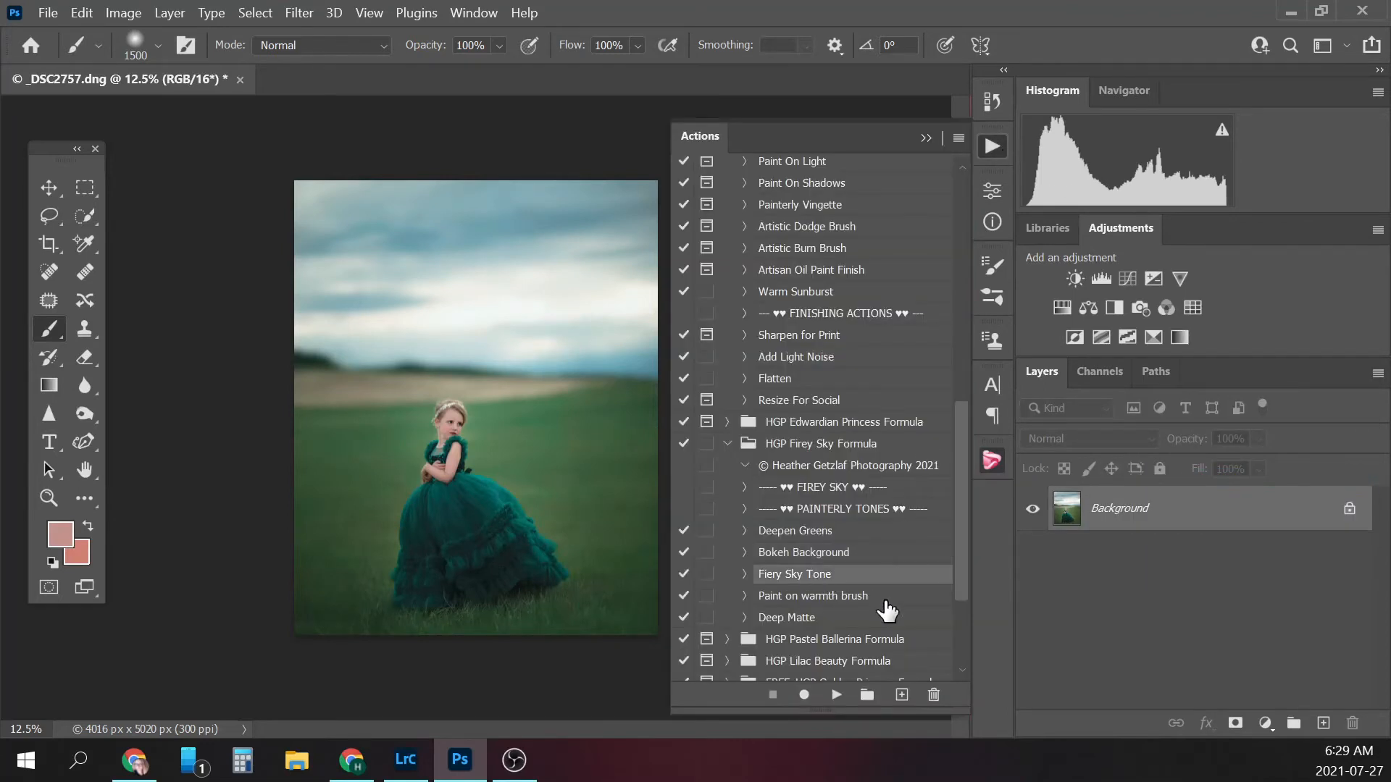
click(836, 696)
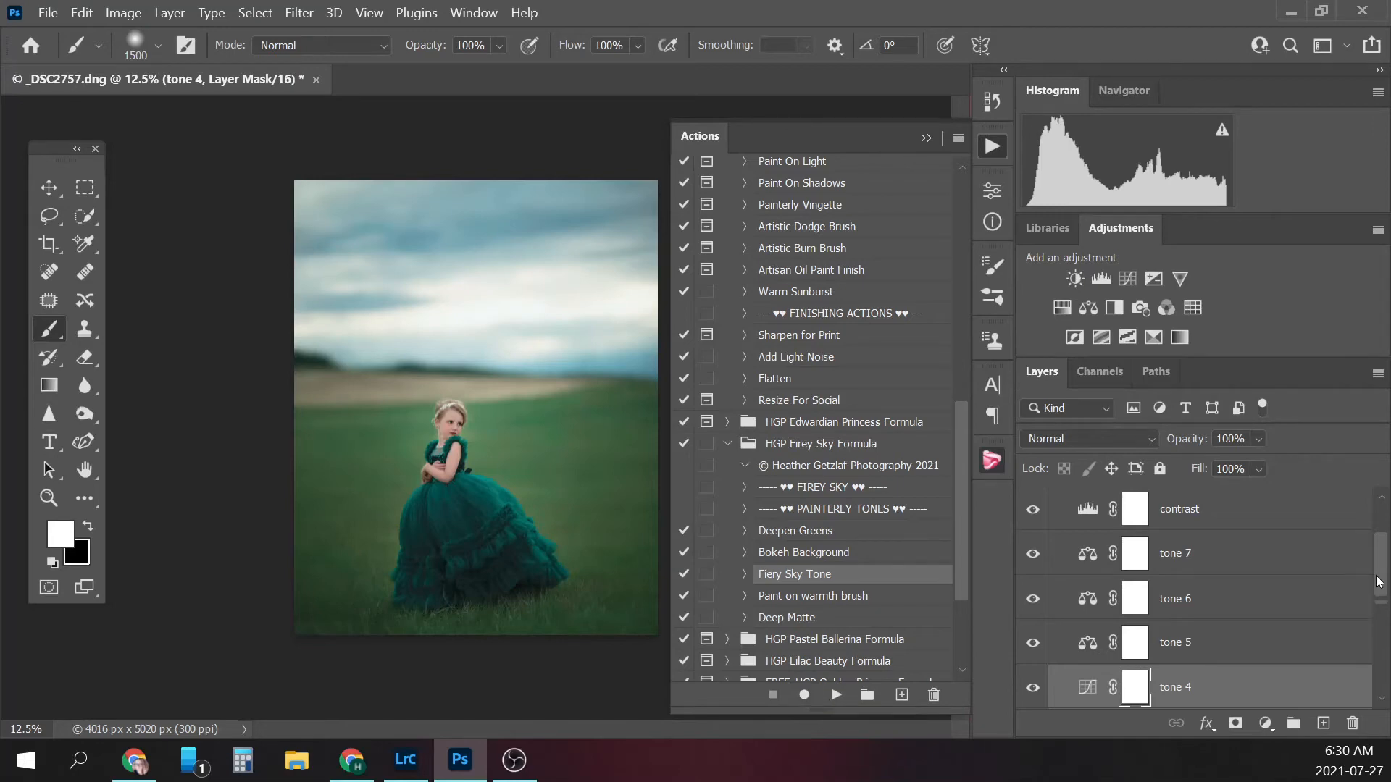
click(1057, 509)
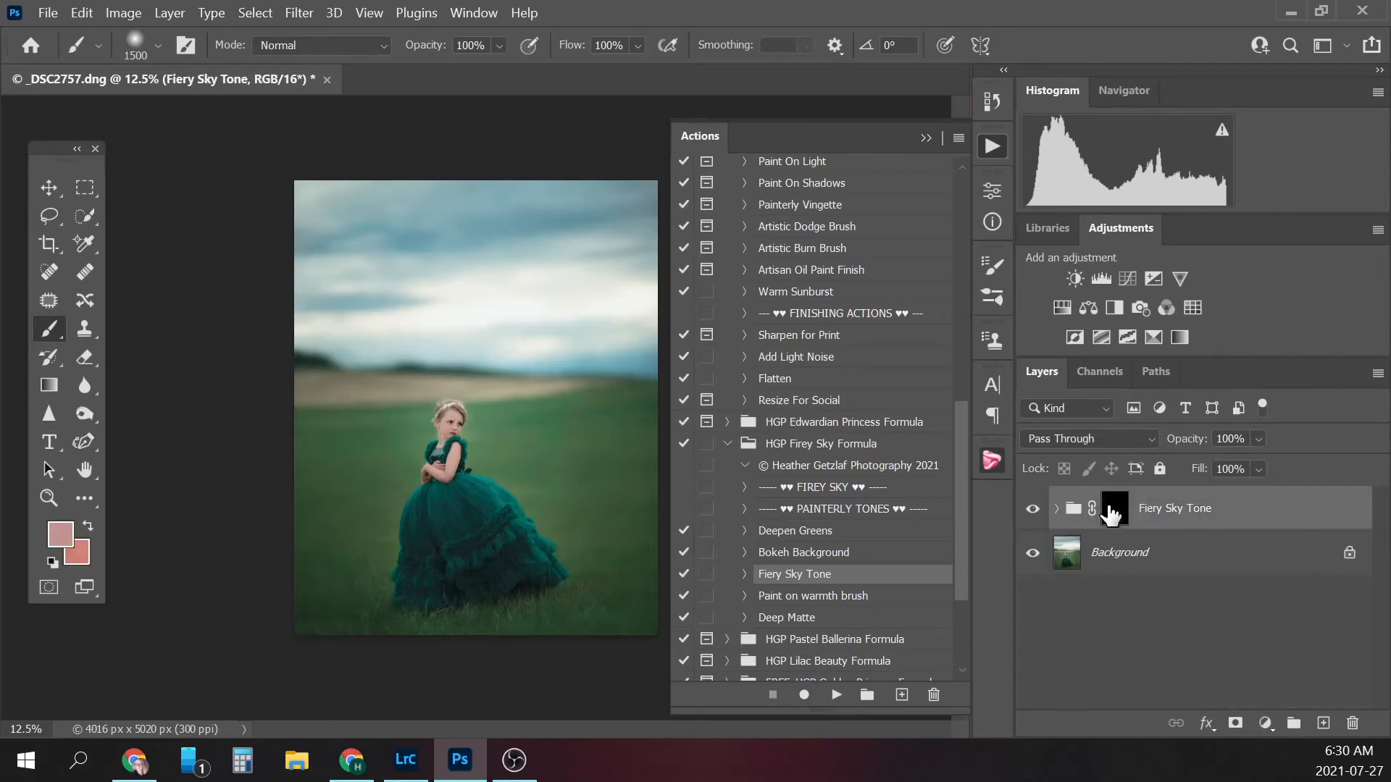
- Reveal the Fiery Sky Tone over the sky by painting its group mask with a 900 px white brush at 100% opacity
click(1115, 511)
click(927, 139)
key(bracketleft)
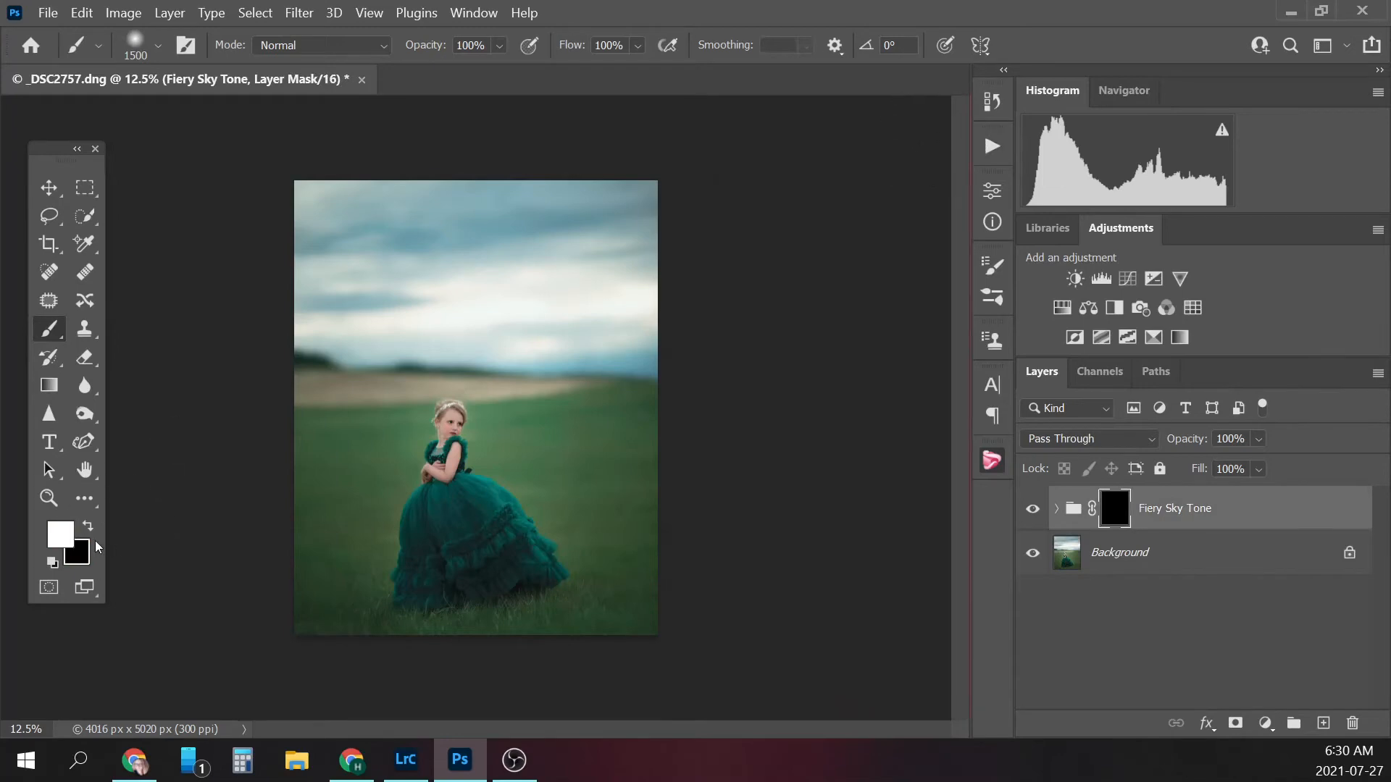
key(bracketleft)
key(bracketleft)
key(bracketleft)
key(bracketleft)
key(bracketleft)
mouse_move(305, 184)
mouse_down()
mouse_move(688, 197)
mouse_move(266, 209)
mouse_move(649, 227)
mouse_move(310, 249)
mouse_move(627, 250)
mouse_move(321, 263)
mouse_move(702, 283)
mouse_move(315, 281)
mouse_move(371, 276)
mouse_move(336, 286)
mouse_move(381, 291)
mouse_move(365, 303)
mouse_move(300, 315)
mouse_move(382, 329)
mouse_move(362, 335)
mouse_move(472, 330)
mouse_move(429, 322)
mouse_move(600, 346)
mouse_move(658, 344)
mouse_move(465, 299)
mouse_move(677, 306)
mouse_move(699, 278)
mouse_move(617, 184)
mouse_move(647, 345)
mouse_move(339, 304)
mouse_move(318, 260)
mouse_move(350, 176)
mouse_move(470, 168)
mouse_move(678, 200)
mouse_up()
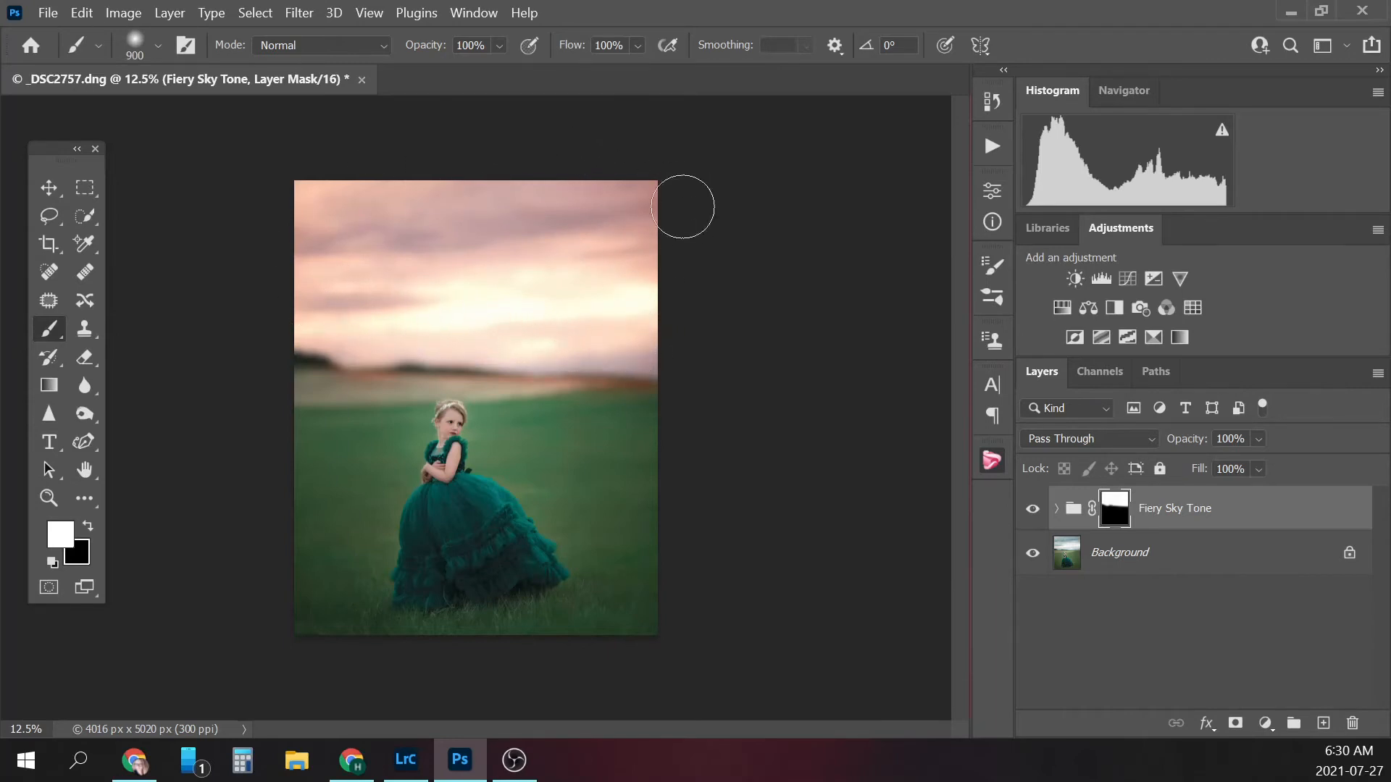
- Remove the orange tone from the horizon and field by painting the Fiery Sky Tone group mask with a 200 px black brush at 31% opacity
click(499, 45)
click(490, 69)
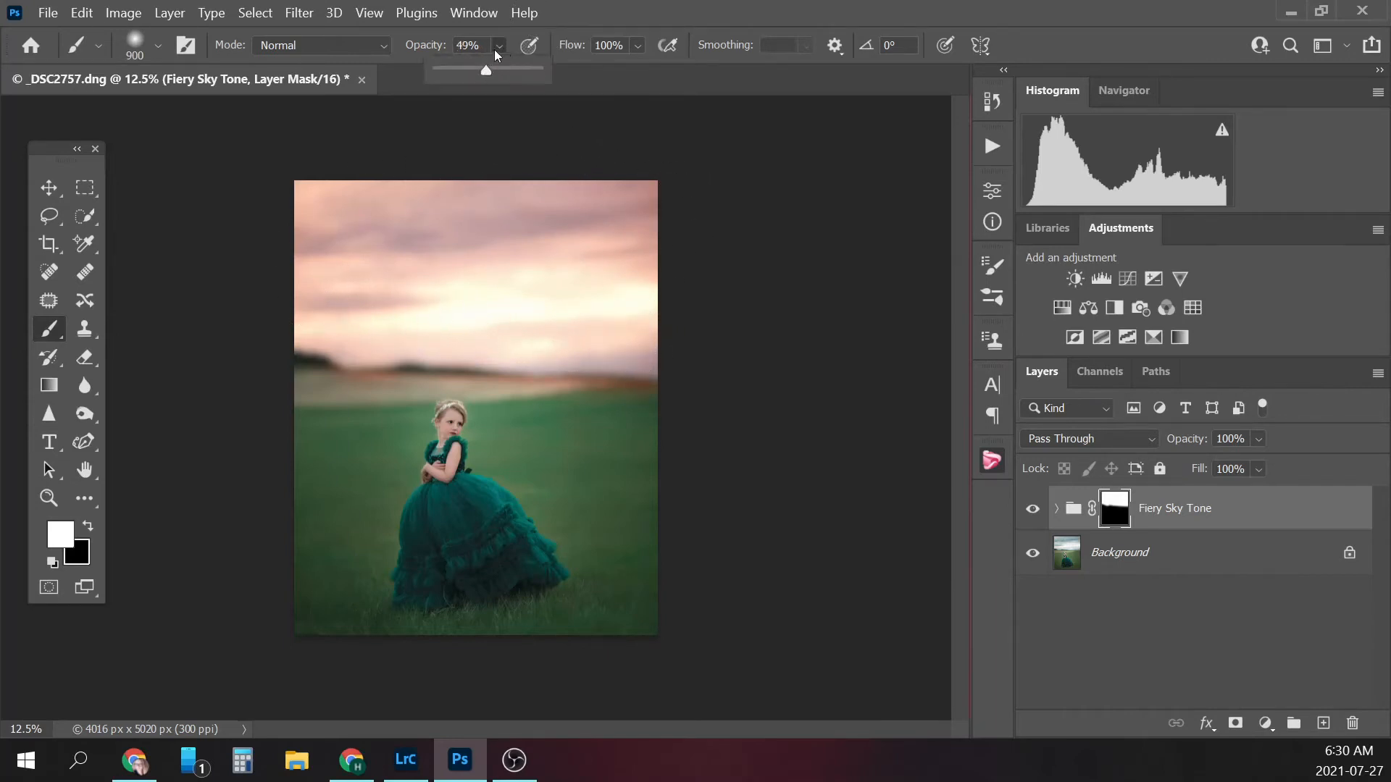
click(496, 46)
click(498, 46)
click(501, 69)
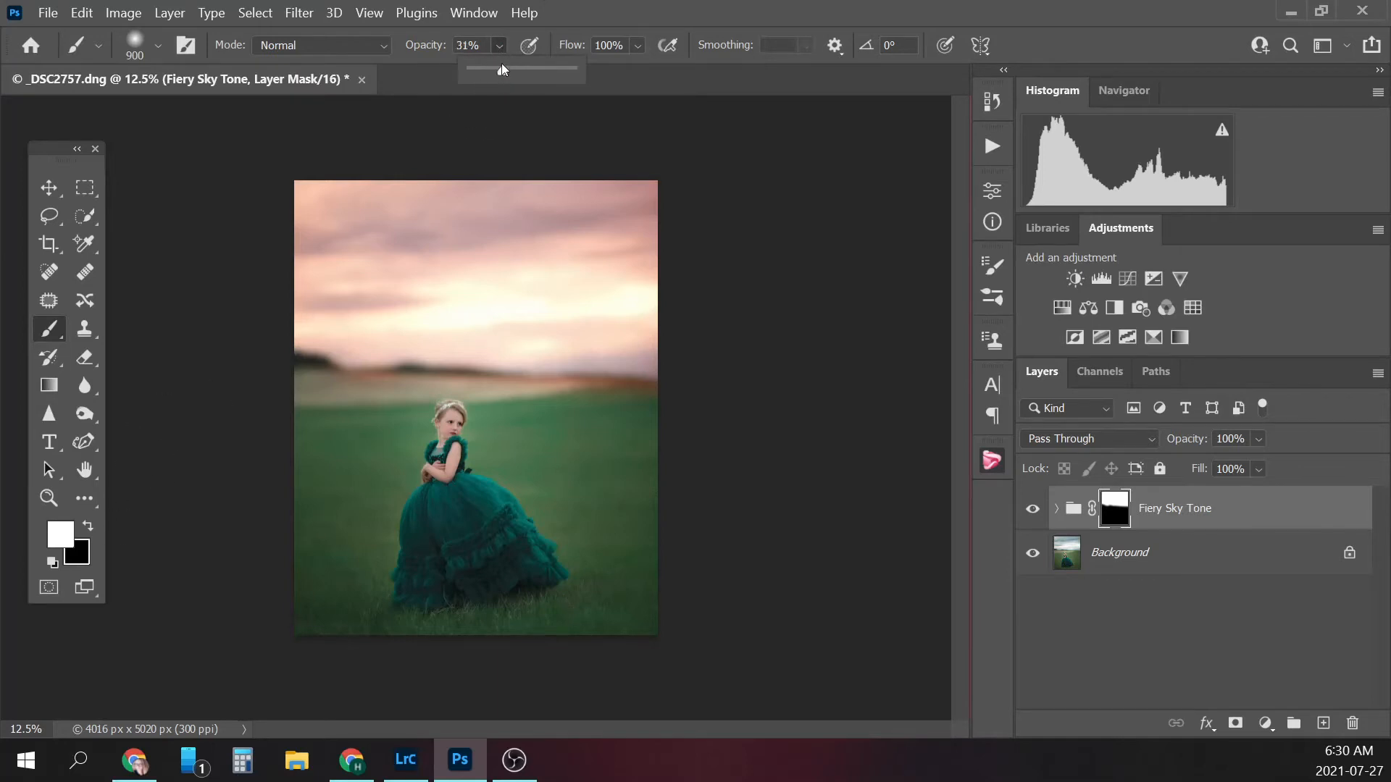
click(499, 46)
click(88, 525)
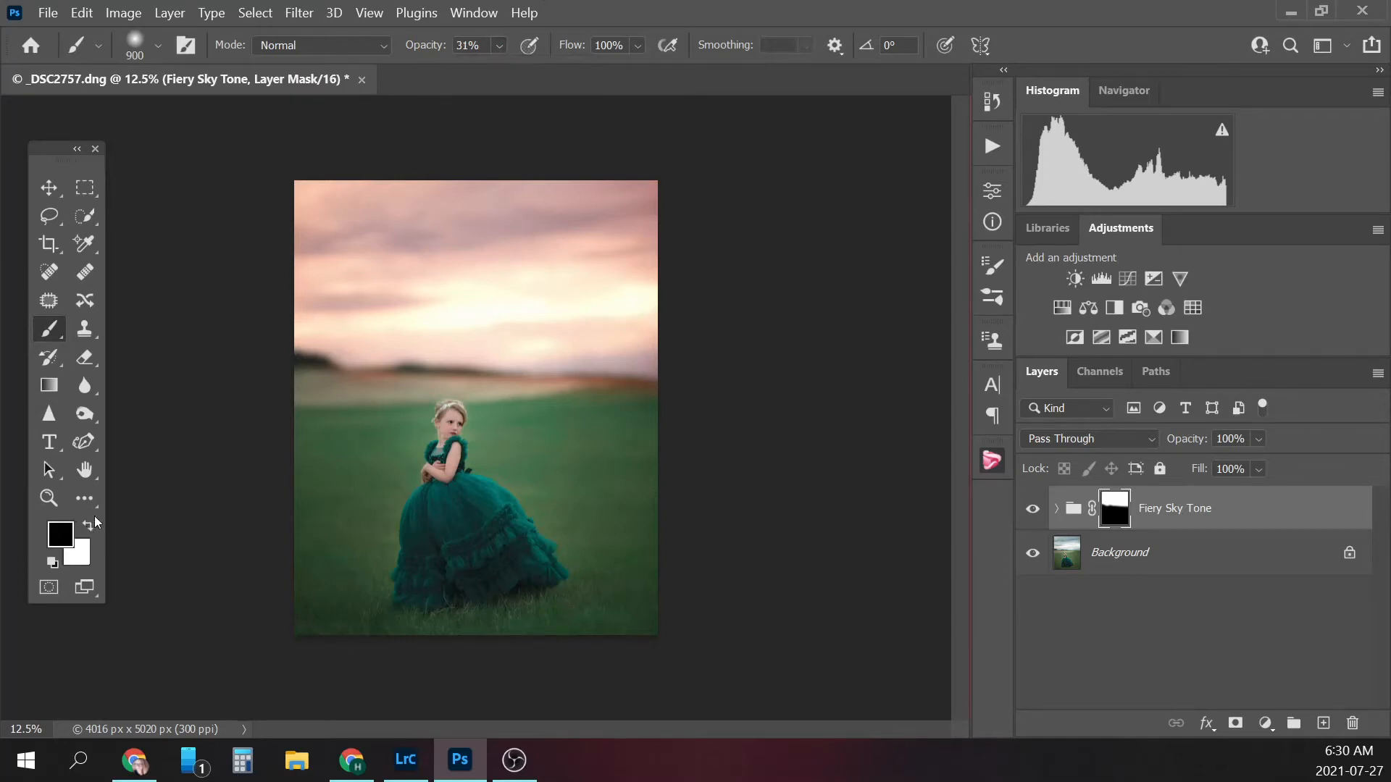
key(ctrl+plus)
key(bracketleft)
key(bracketleft)
key(bracketleft)
key(bracketleft)
key(bracketleft)
key(bracketleft)
key(bracketleft)
key(bracketleft)
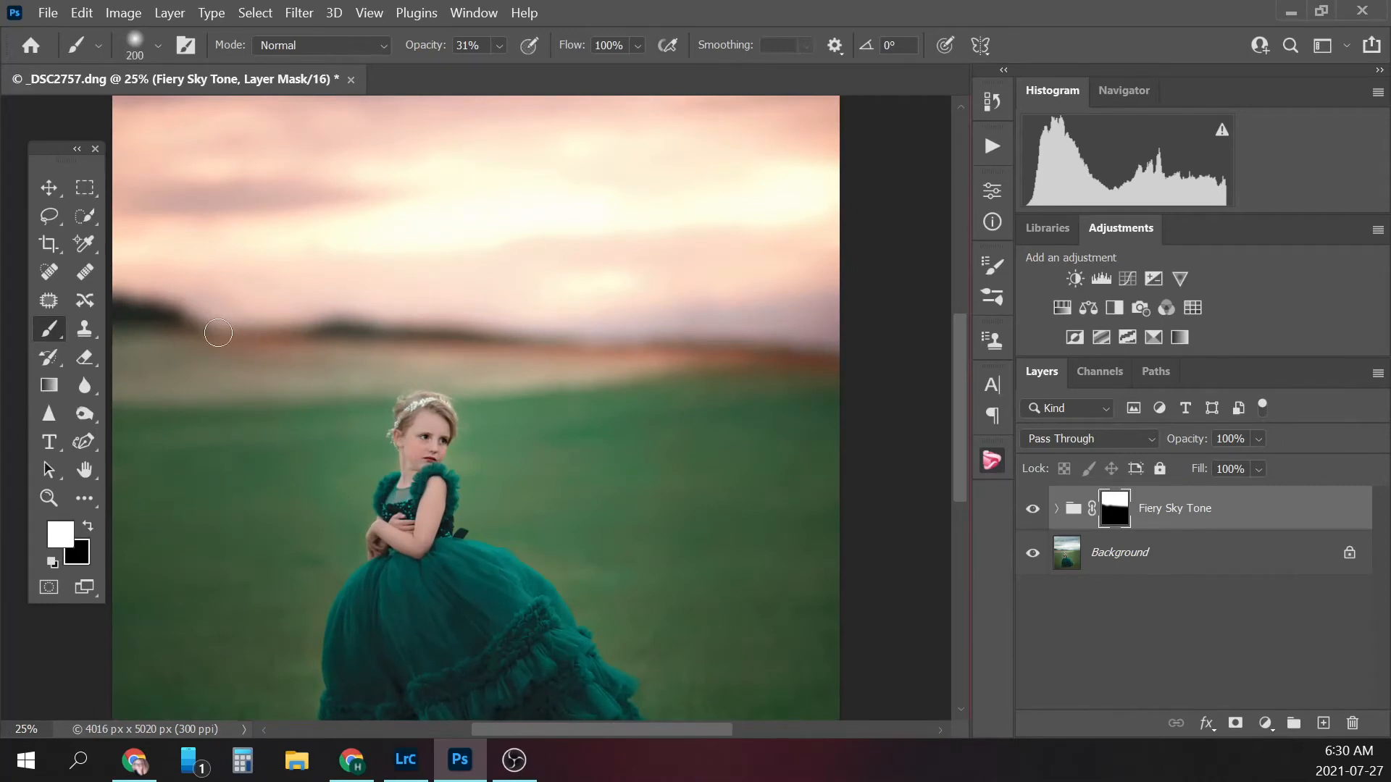
click(88, 526)
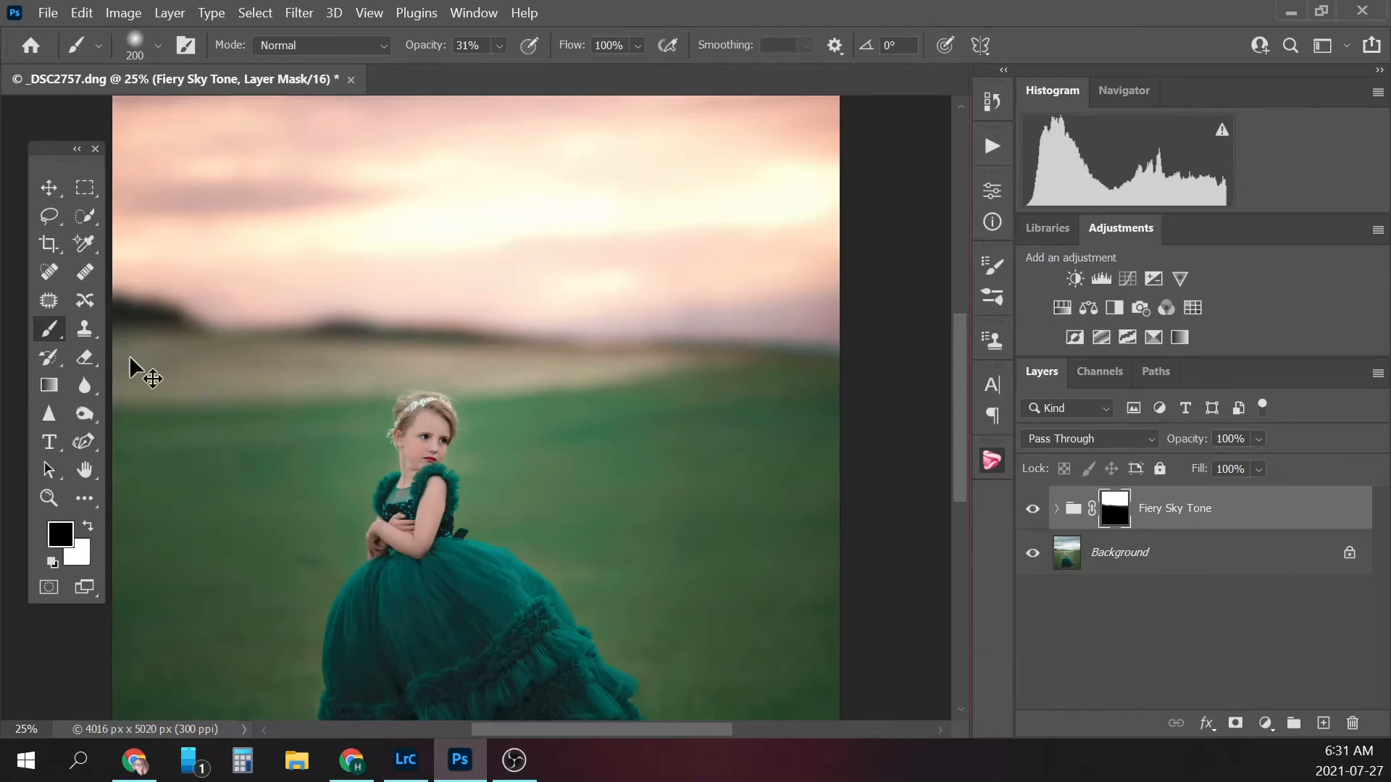
- Flatten the Fiery Sky Tone group into the Background
key(ctrl+minus)
key(ctrl+minus)
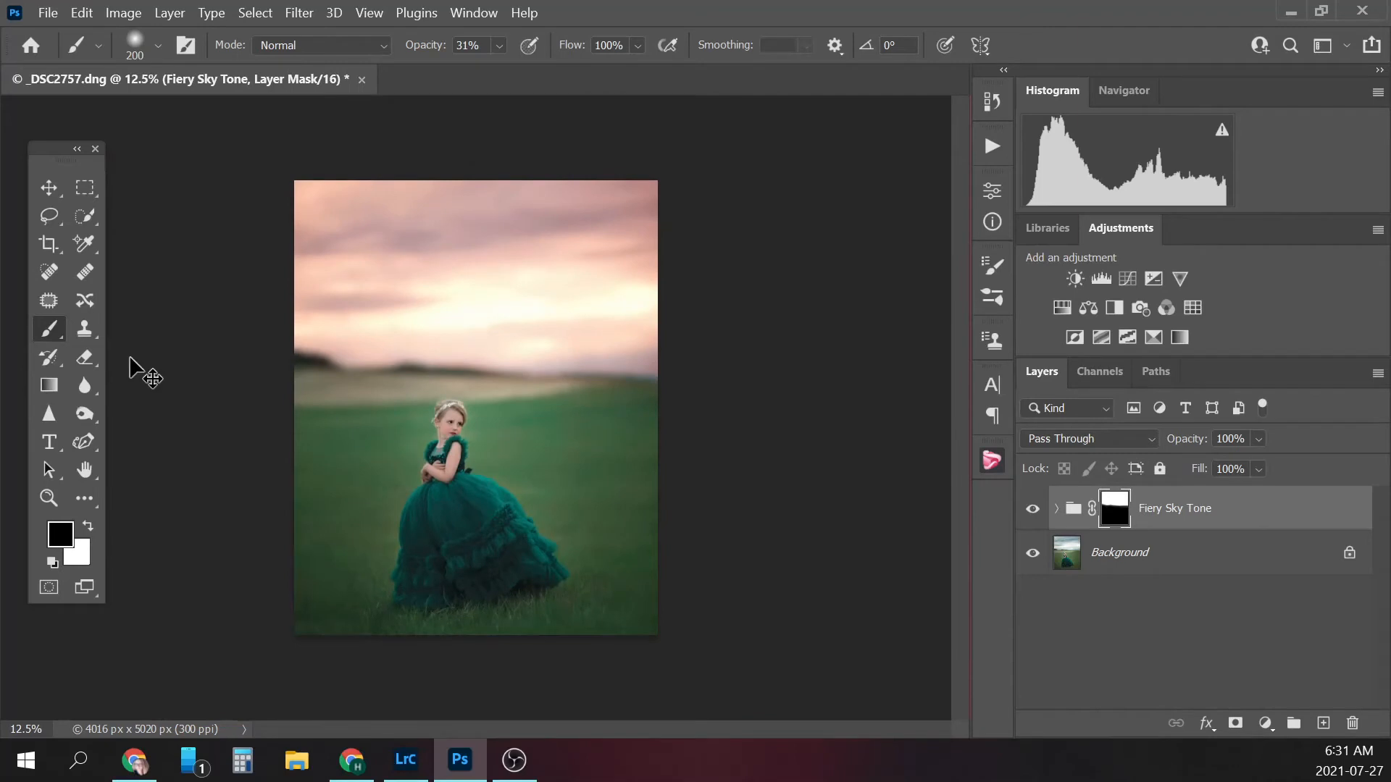
key(ctrl+minus)
click(1171, 559)
right_click(1172, 561)
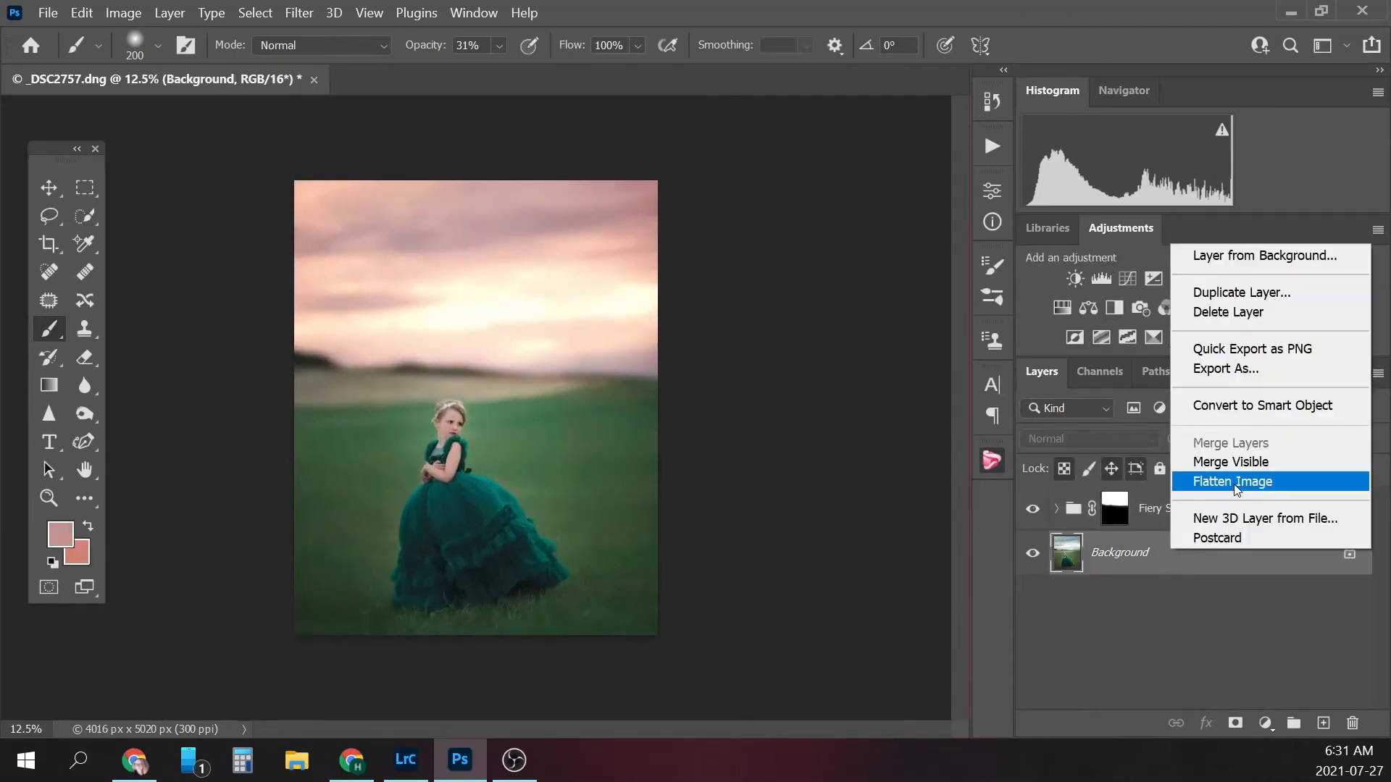
click(1217, 519)
- Run the Paint on warmth brush action from the HGP Firey Sky Formula set
click(992, 146)
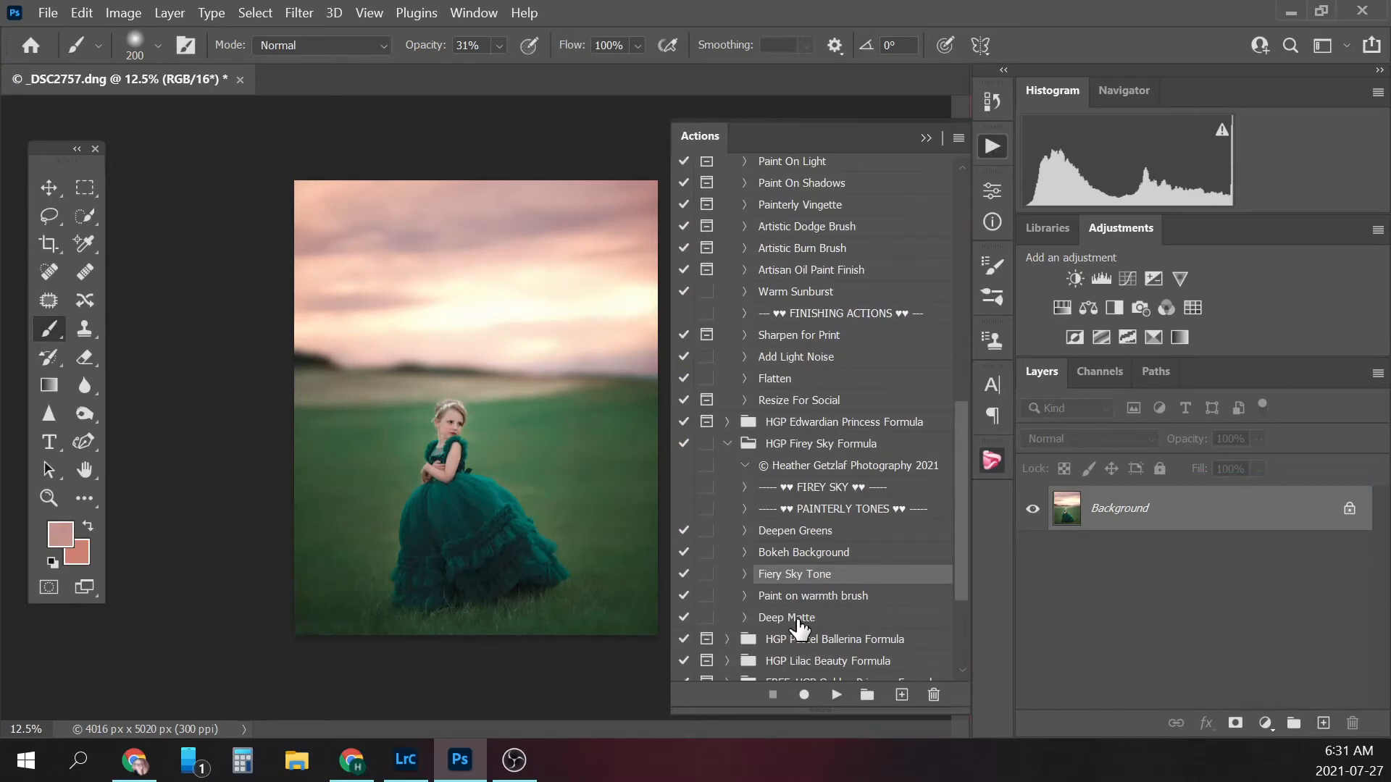
click(820, 597)
click(836, 696)
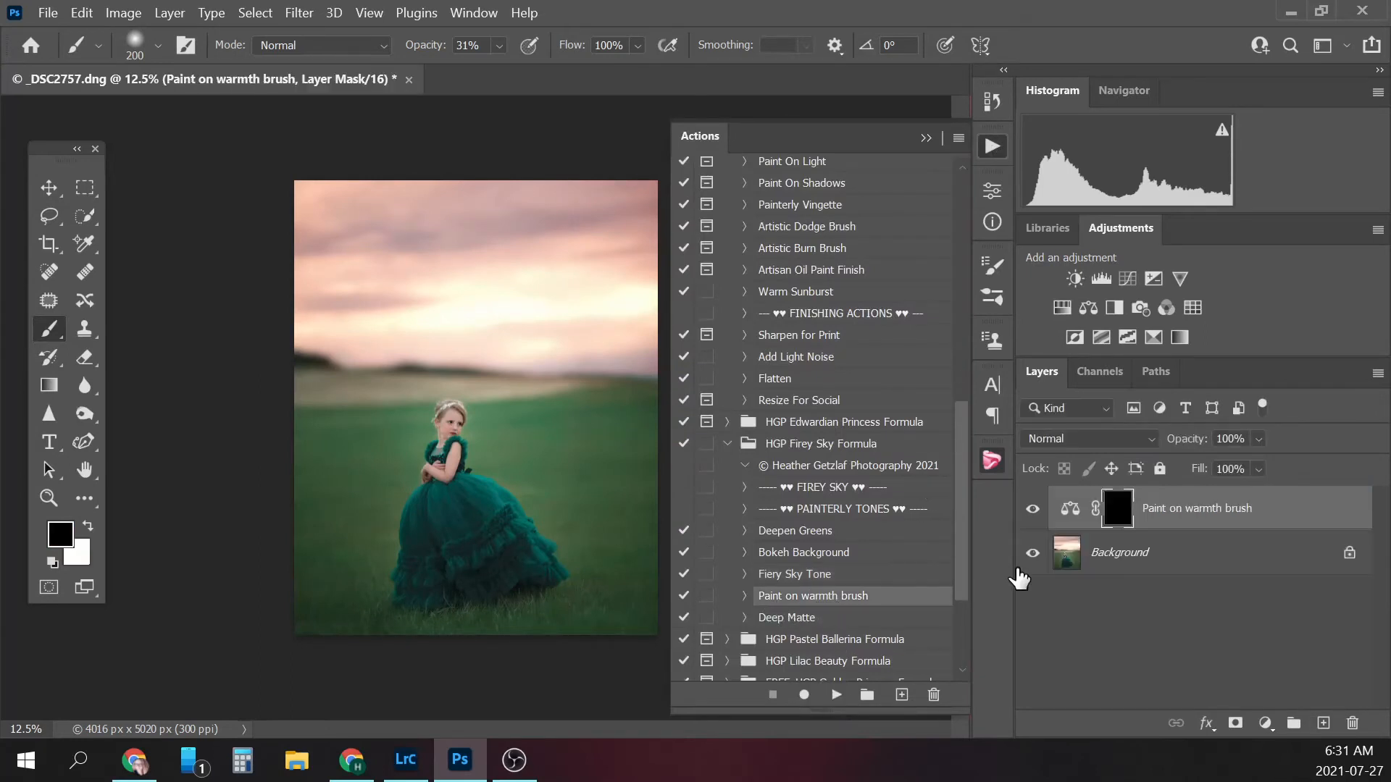
click(926, 137)
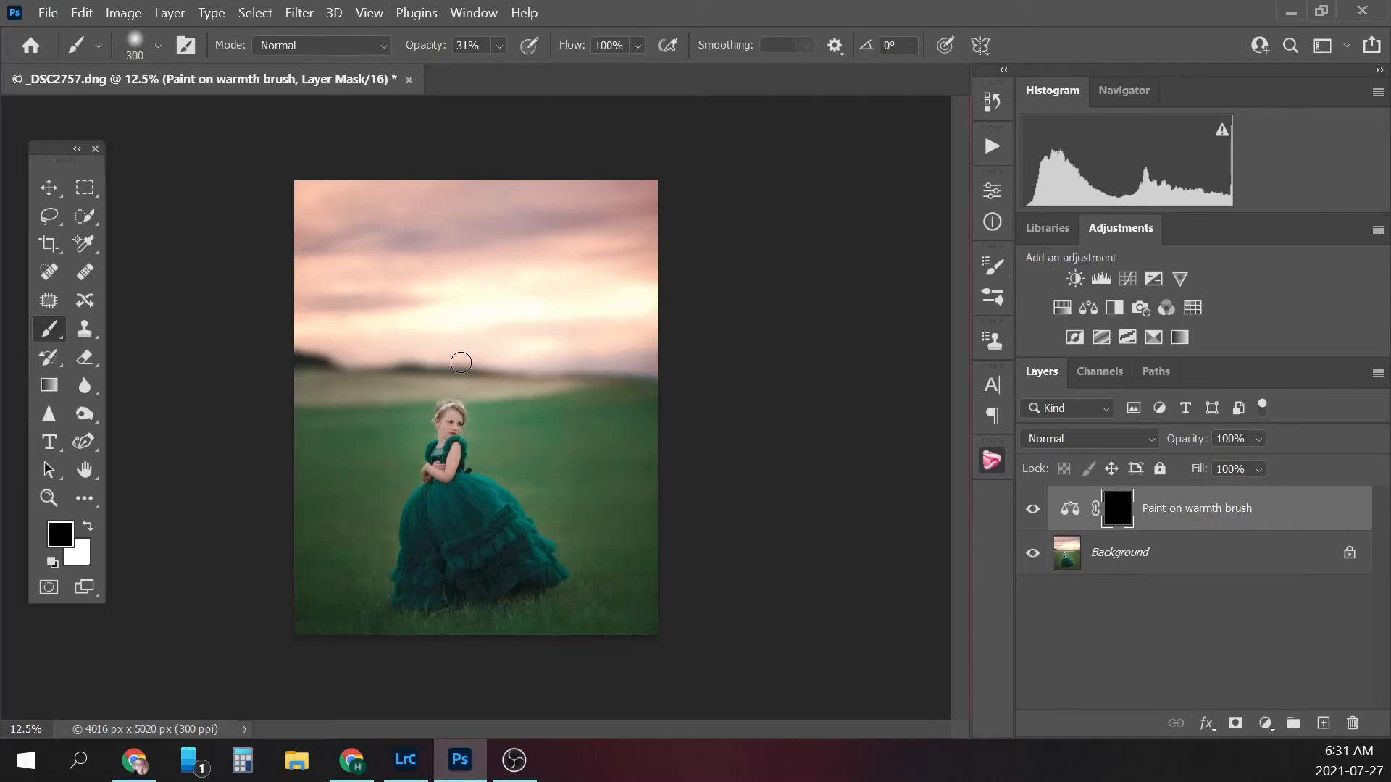
- Paint warmth over the girl and her dress on the layer mask with a 600 px white brush at 55% opacity
click(500, 45)
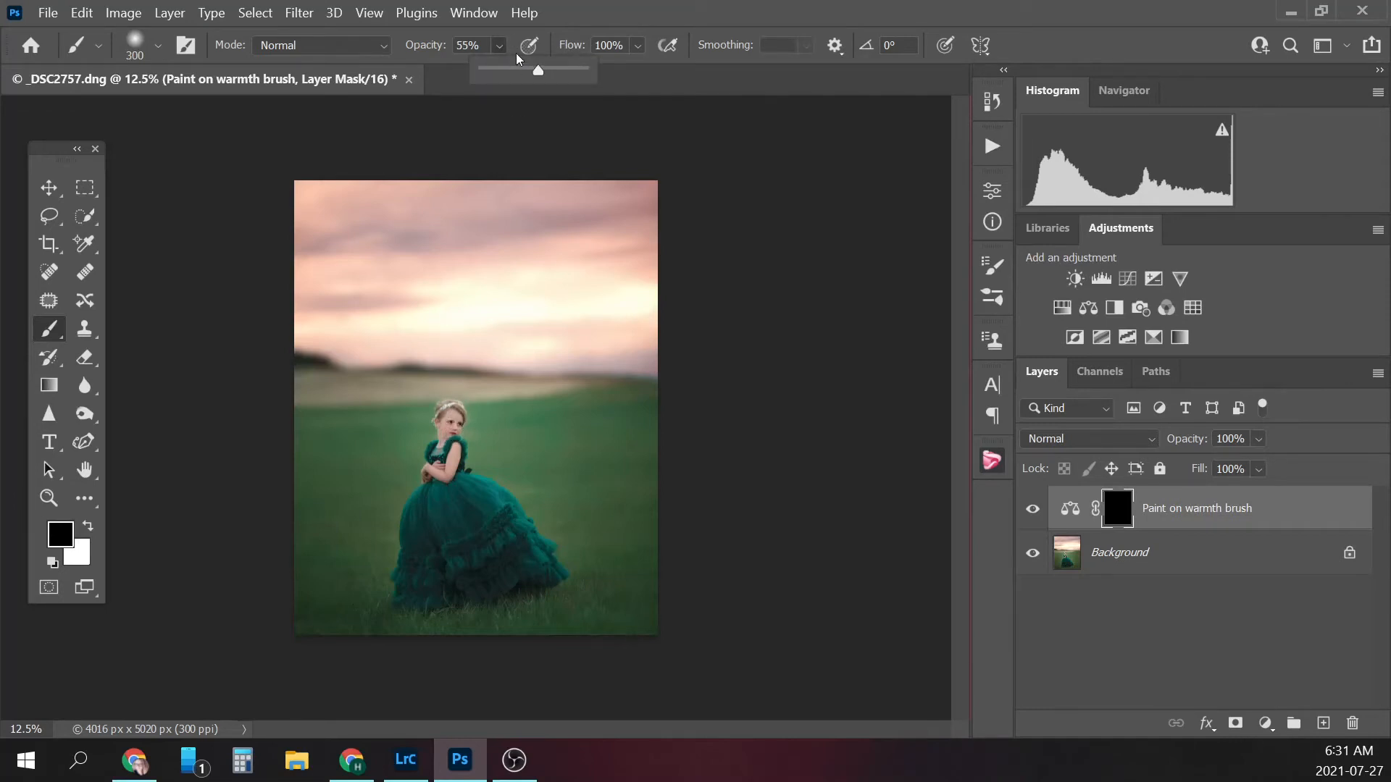
click(506, 47)
click(452, 426)
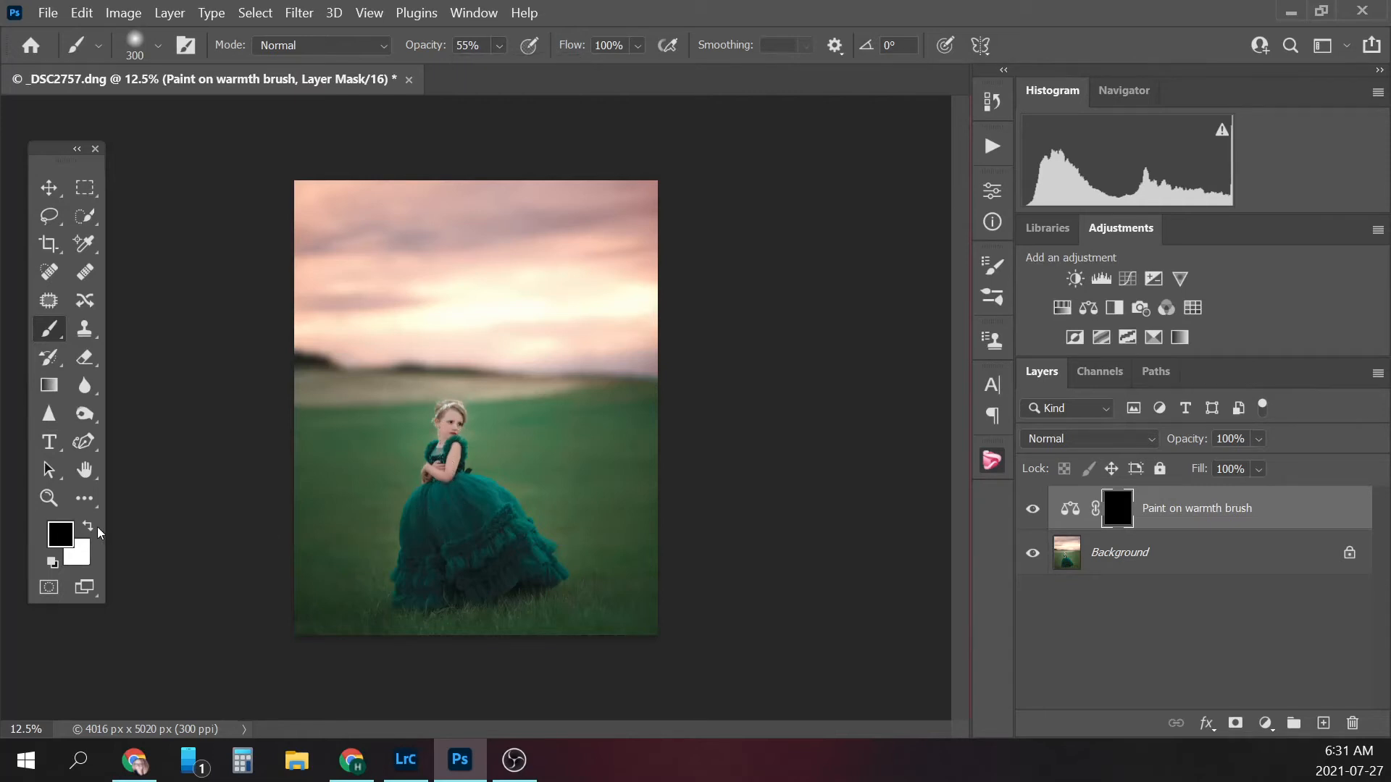
click(88, 526)
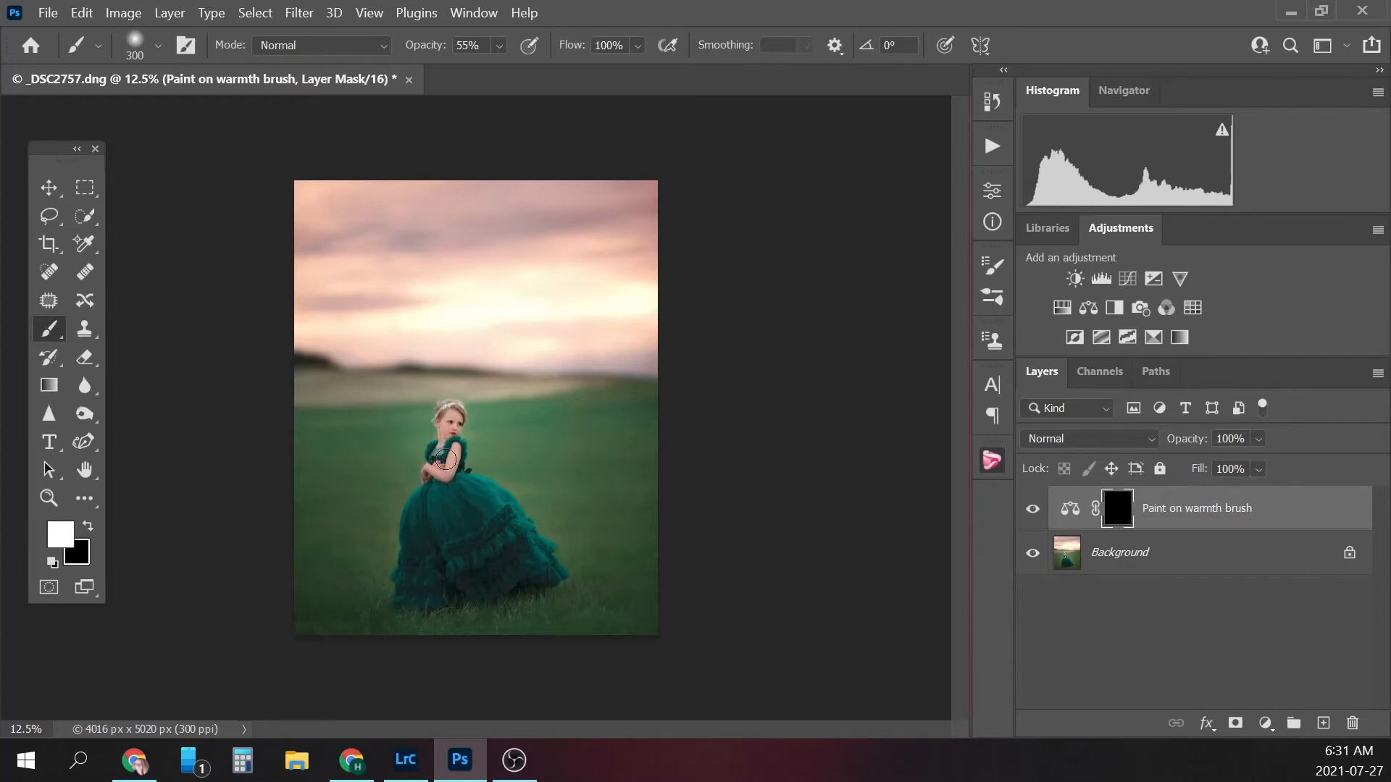
key(bracketright)
key(bracketright)
key(bracketright)
key(bracketright)
key(bracketright)
mouse_move(445, 580)
mouse_down()
mouse_move(478, 504)
mouse_move(489, 542)
mouse_up()
- Set the Paint on warmth brush layer's opacity to 63% and compare the whole image with and without it
click(1259, 440)
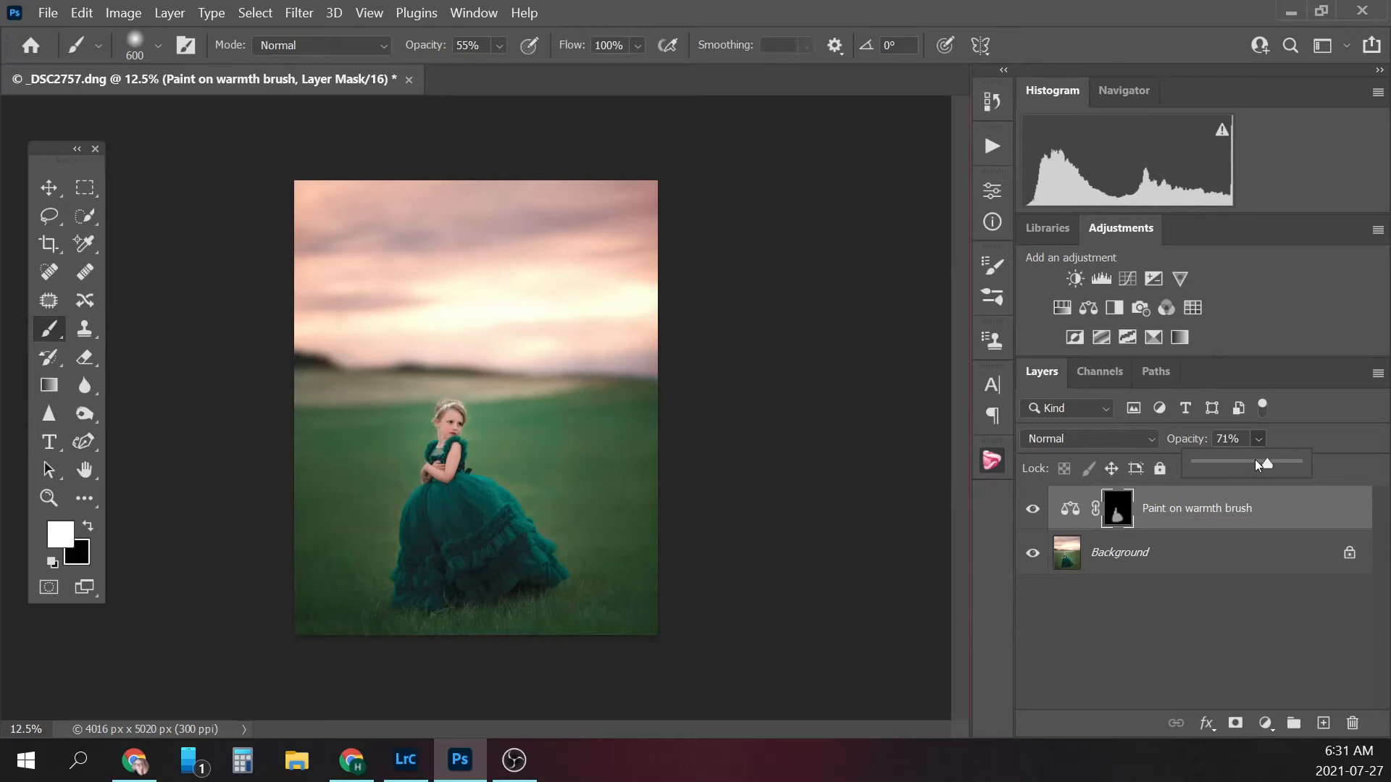
click(1033, 510)
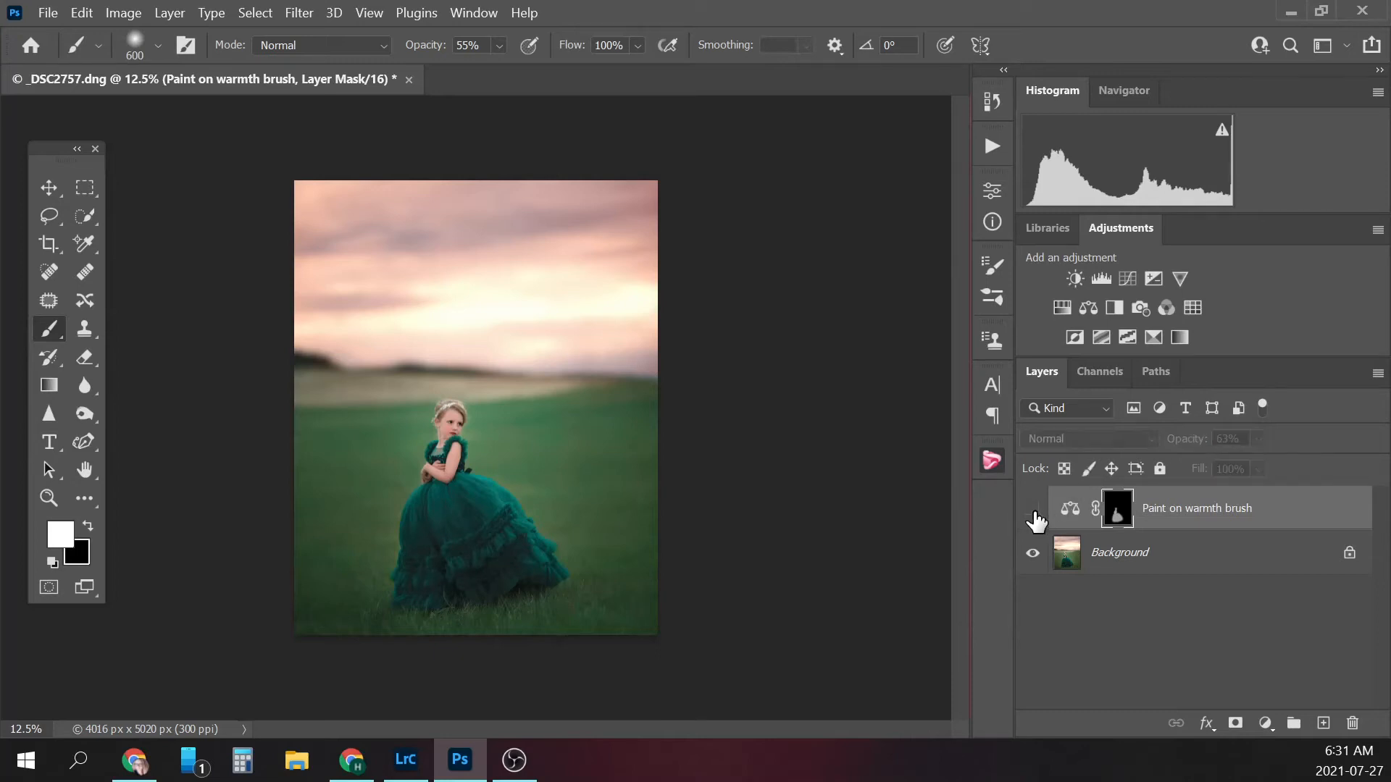
click(1035, 516)
click(1034, 512)
click(1036, 511)
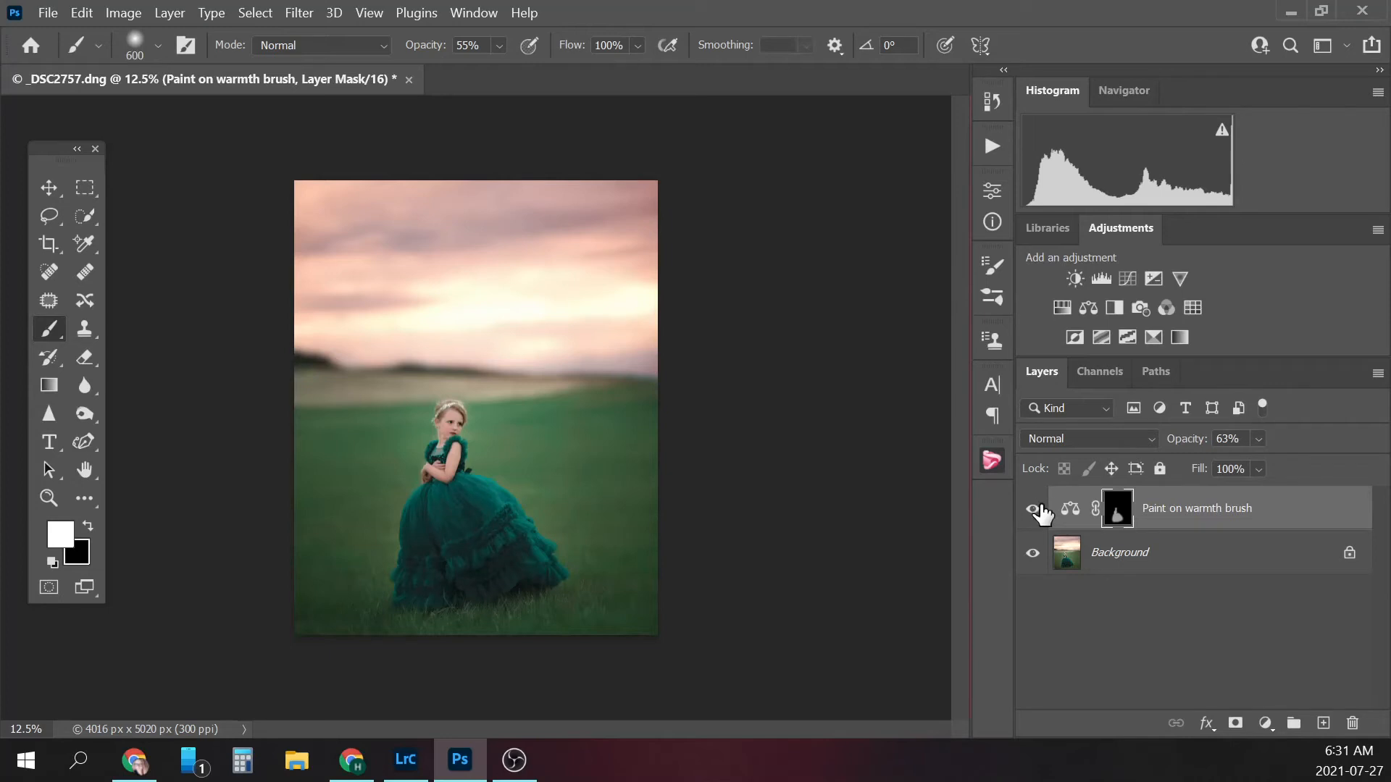
- Examine the girl's skin and dress close up at 50% zoom with the warmth layer switched off and on
key(ctrl+plus)
key(ctrl+plus)
key(ctrl+plus)
key(ctrl+plus)
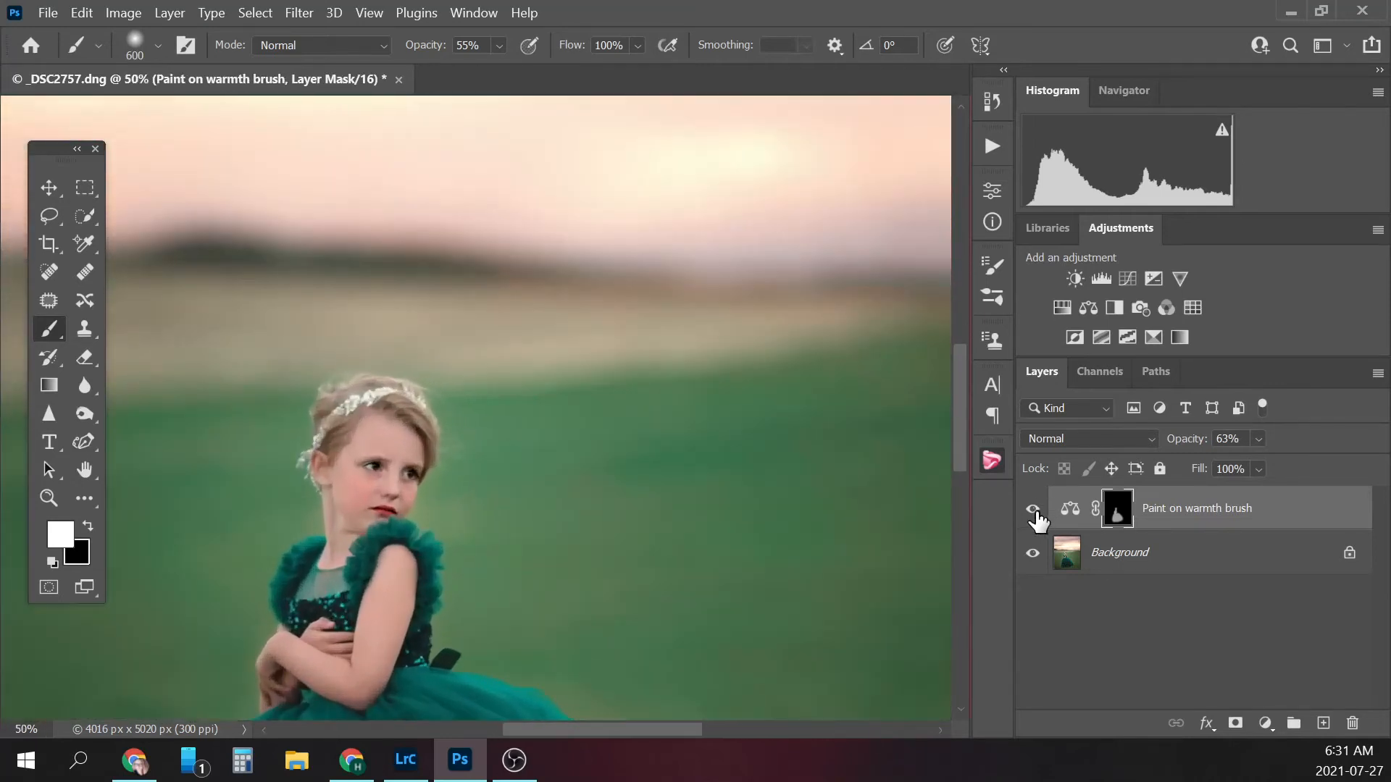
click(1035, 514)
click(1035, 514)
click(1035, 514)
click(1035, 514)
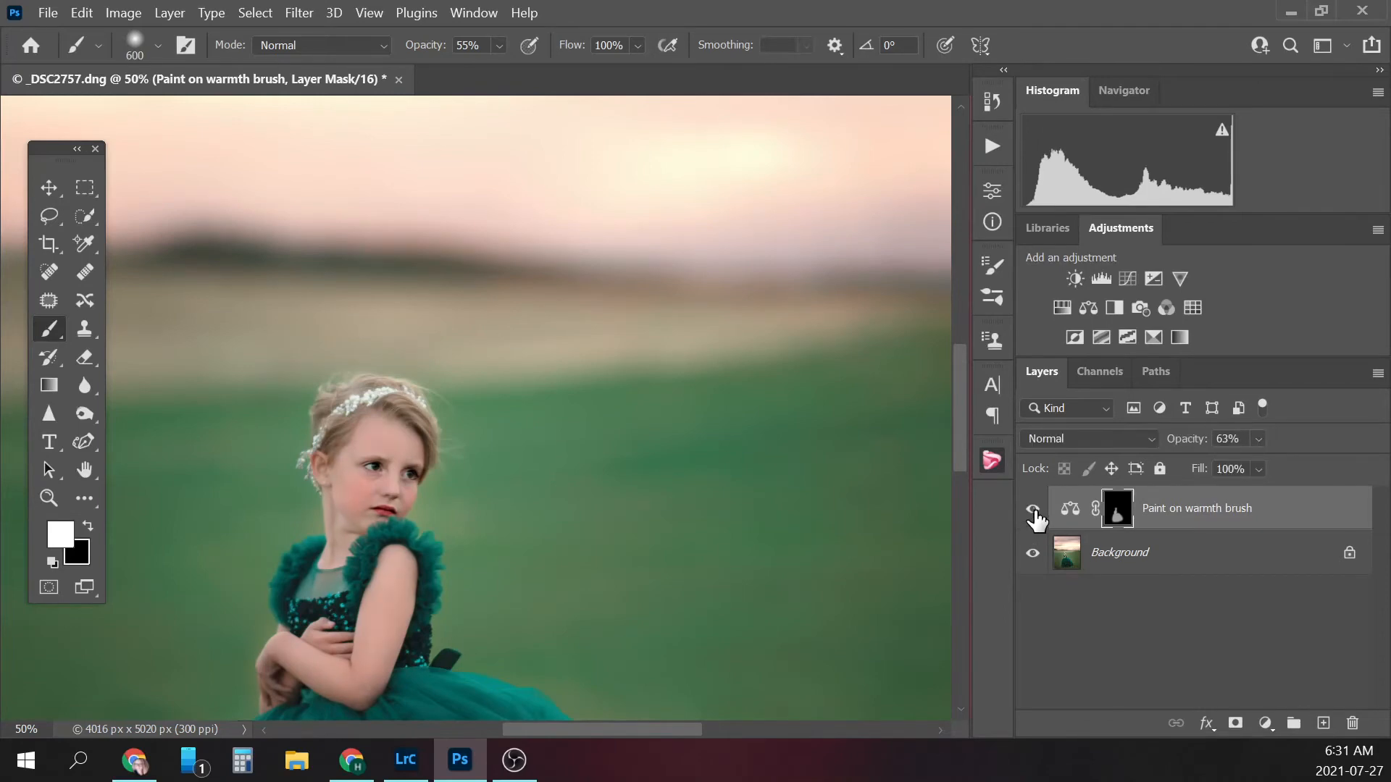
- Flatten the Paint on warmth brush layer into the Background
click(1142, 554)
right_click(1152, 553)
click(1231, 477)
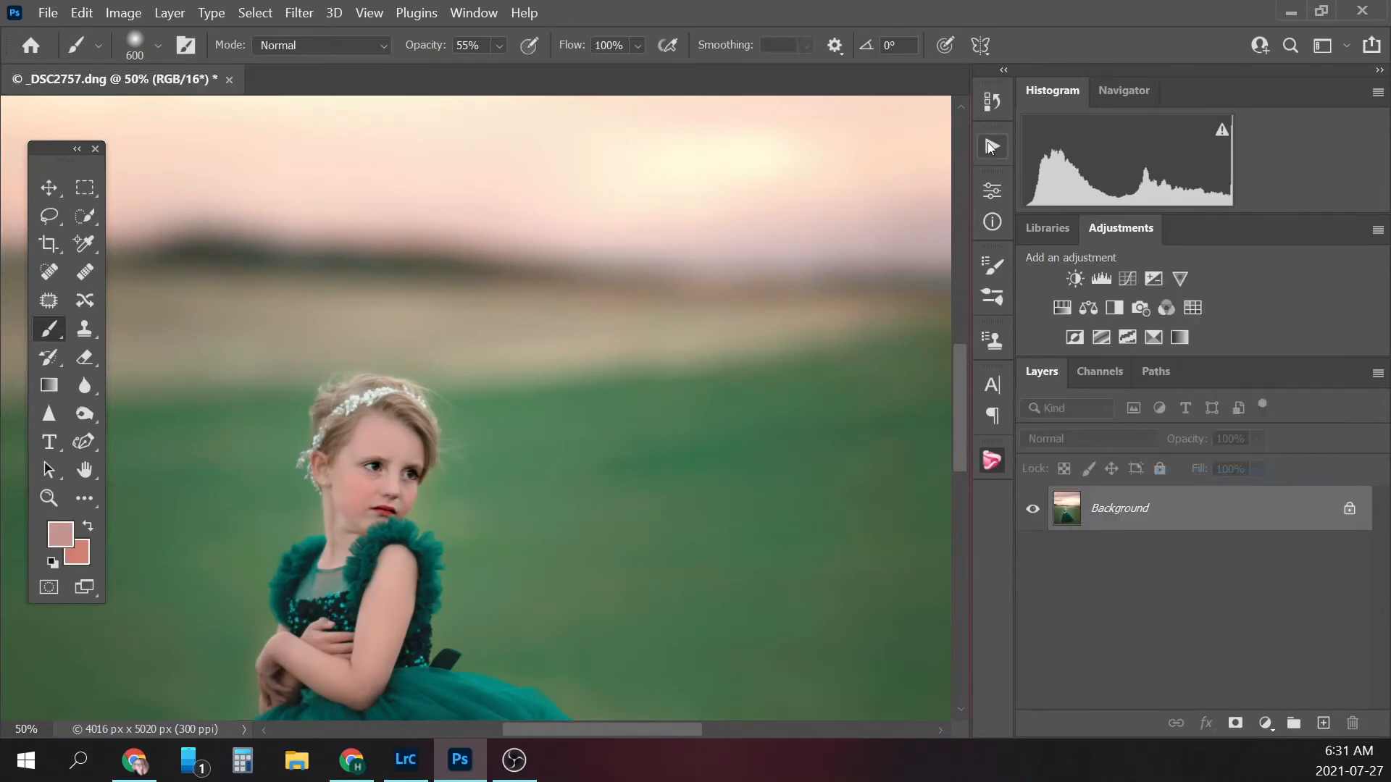
- Run the Deep Matte action from the HGP Firey Sky Formula set
key(ctrl+minus)
key(ctrl+minus)
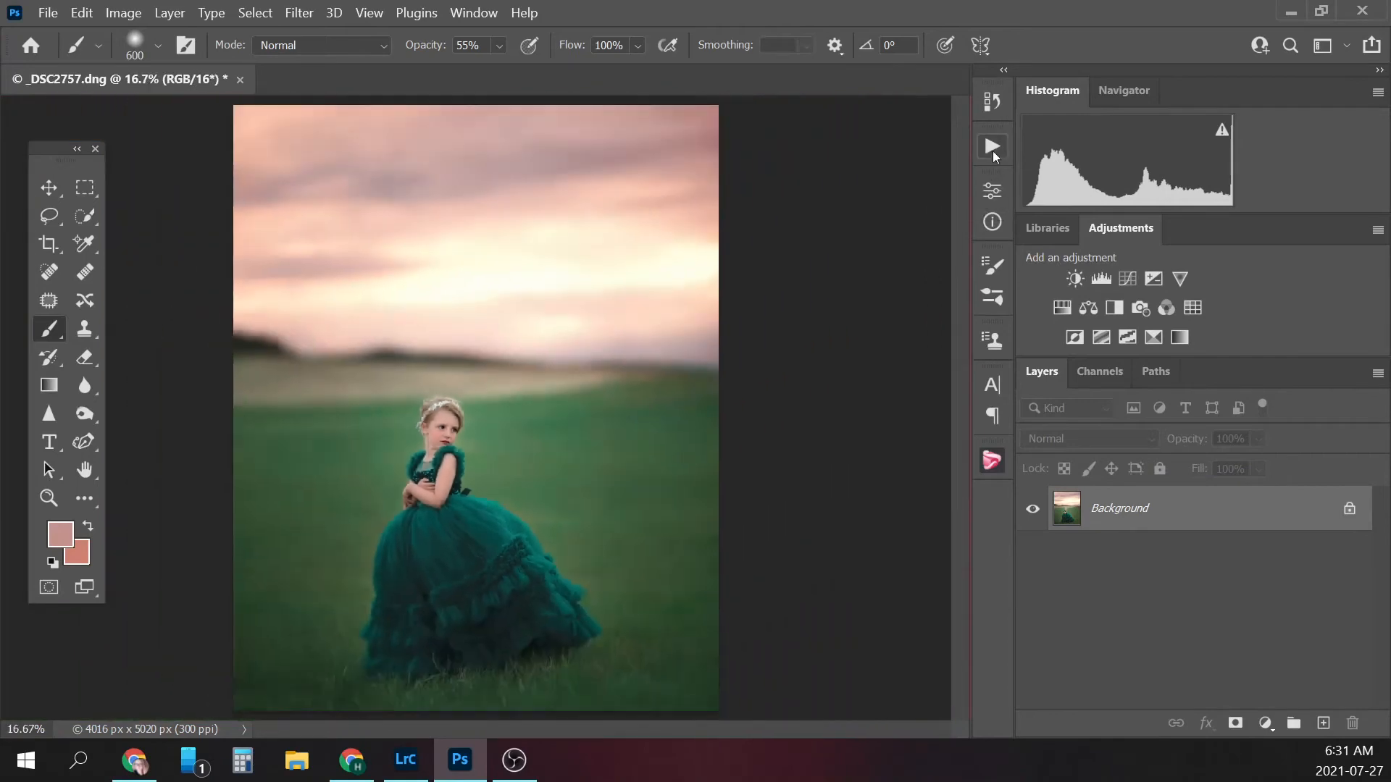
click(993, 150)
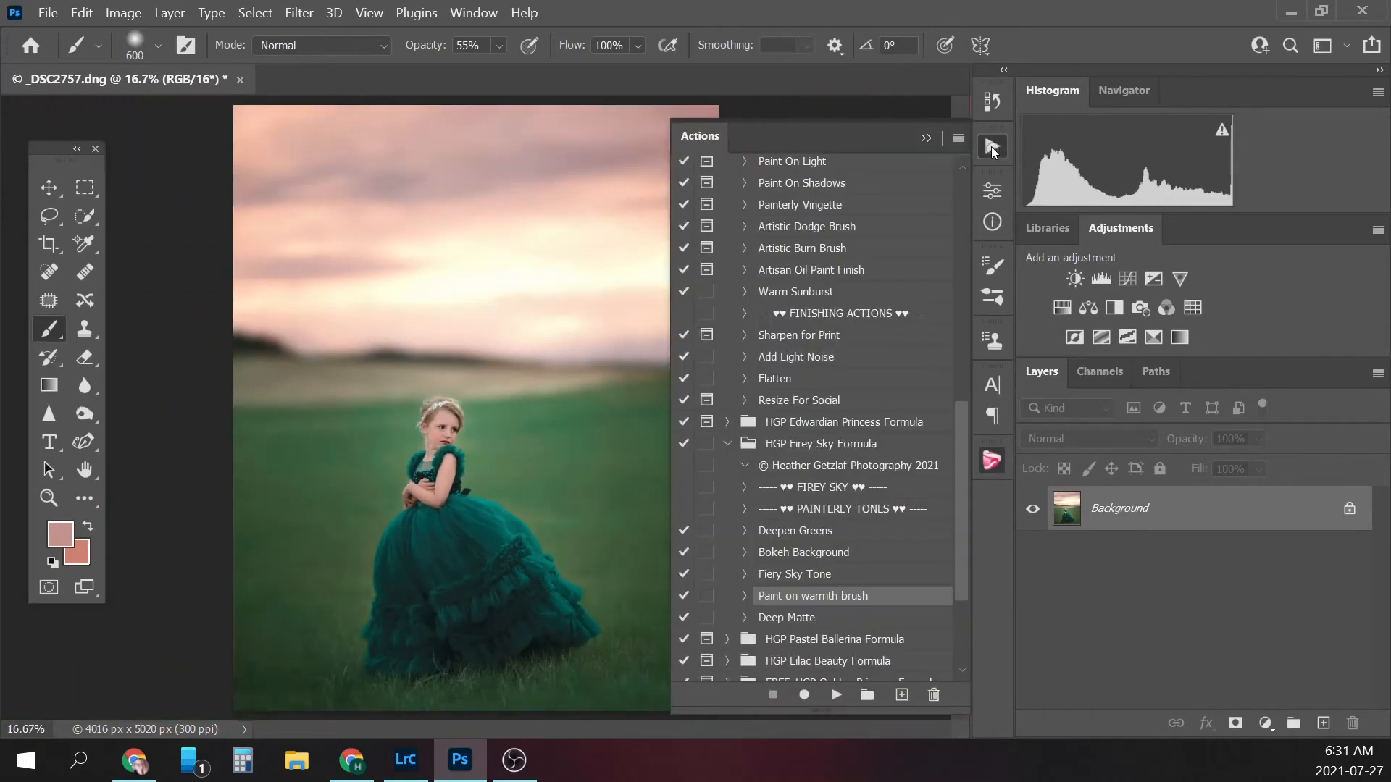
click(820, 617)
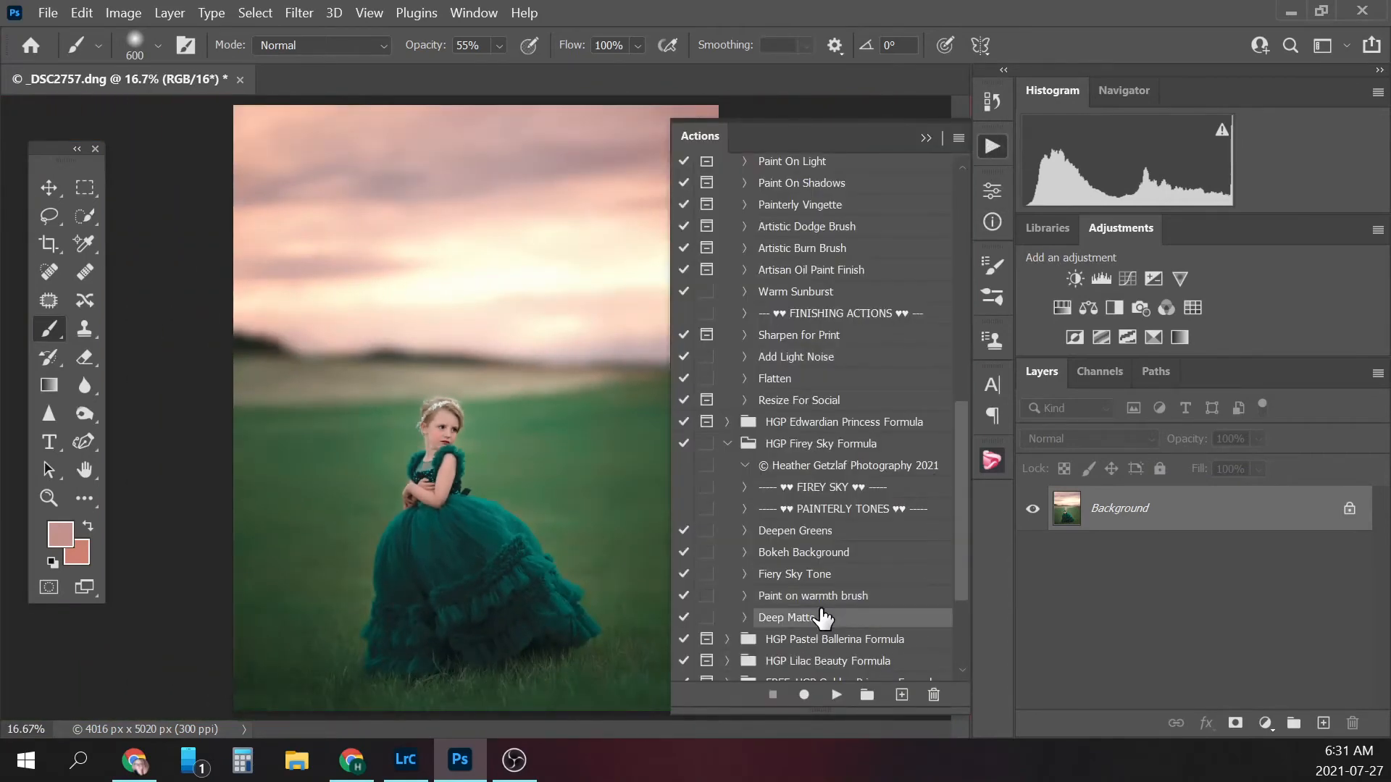
click(836, 695)
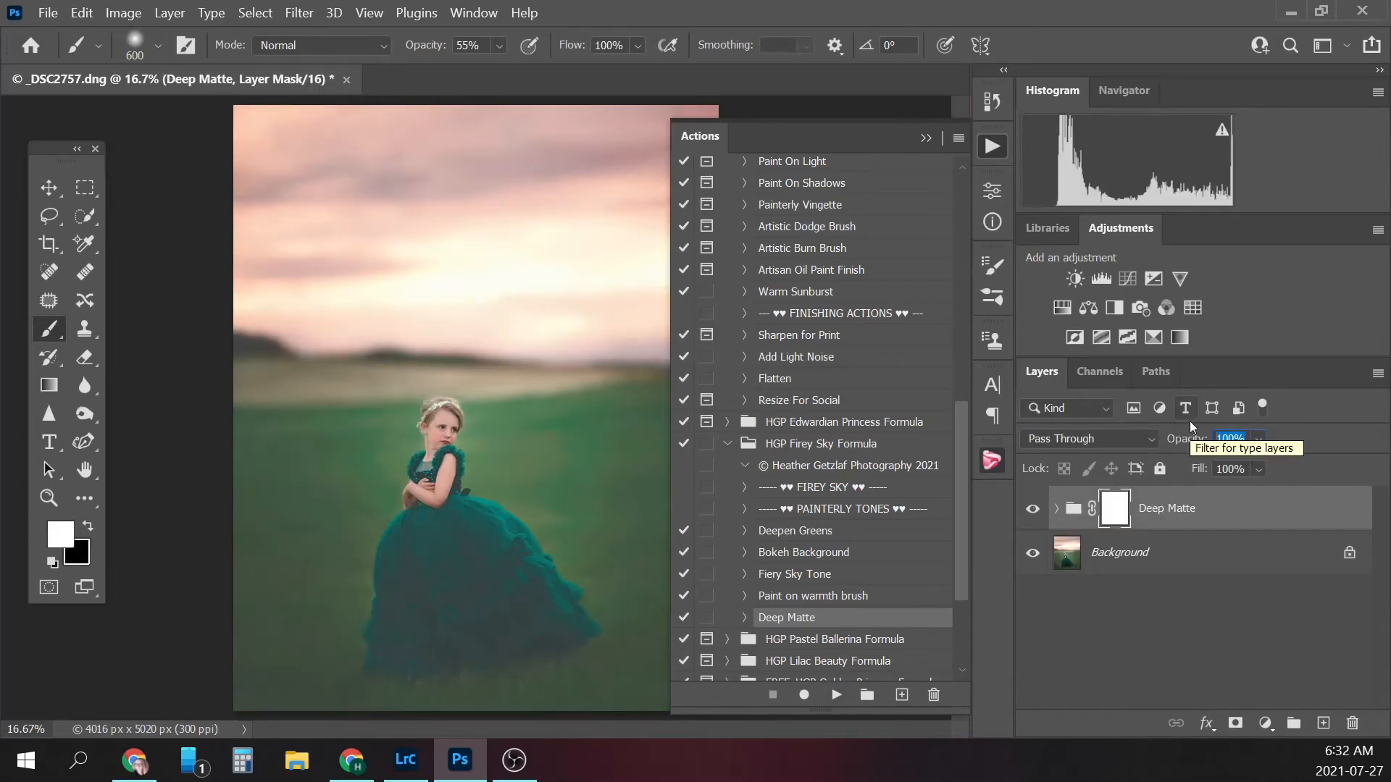
- Set the Deep Matte group's opacity to 25% and compare the image with and without it
text(20)
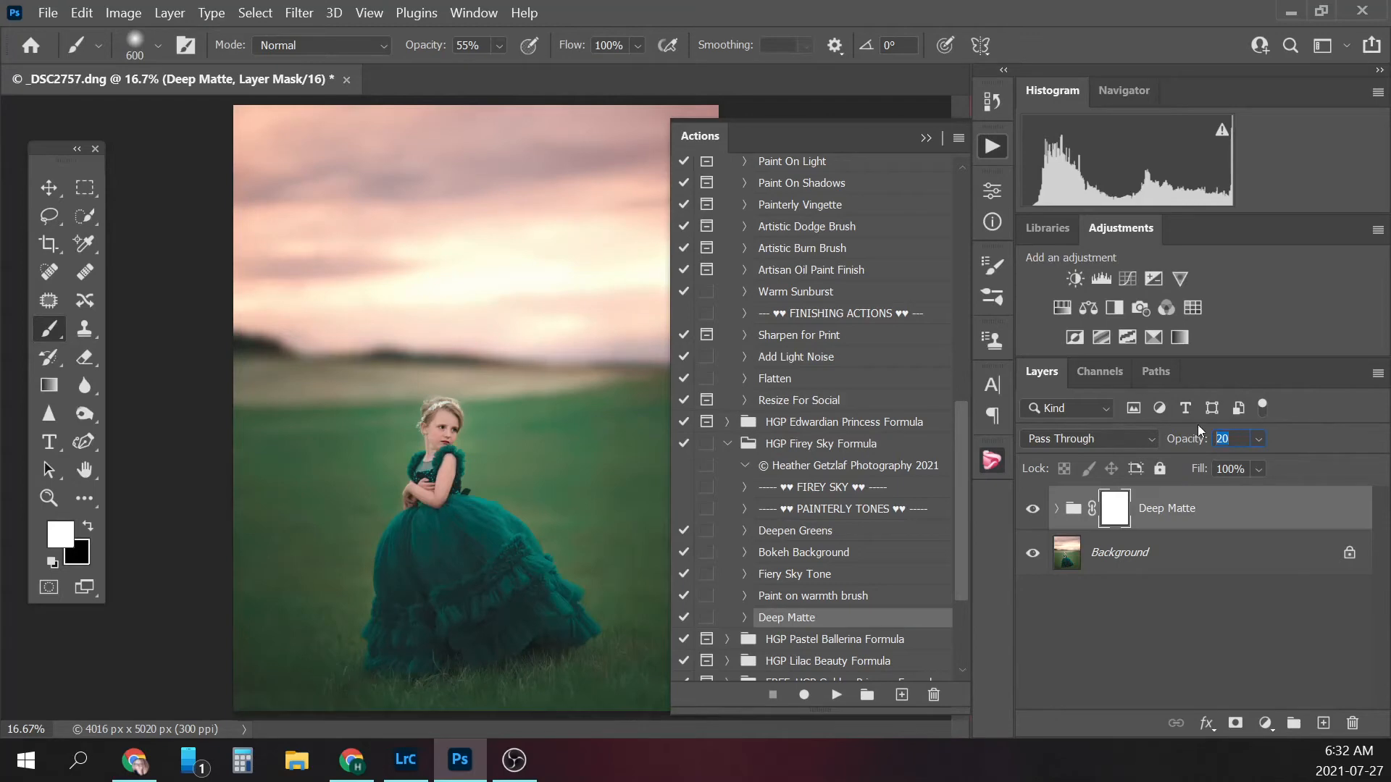
text(25)
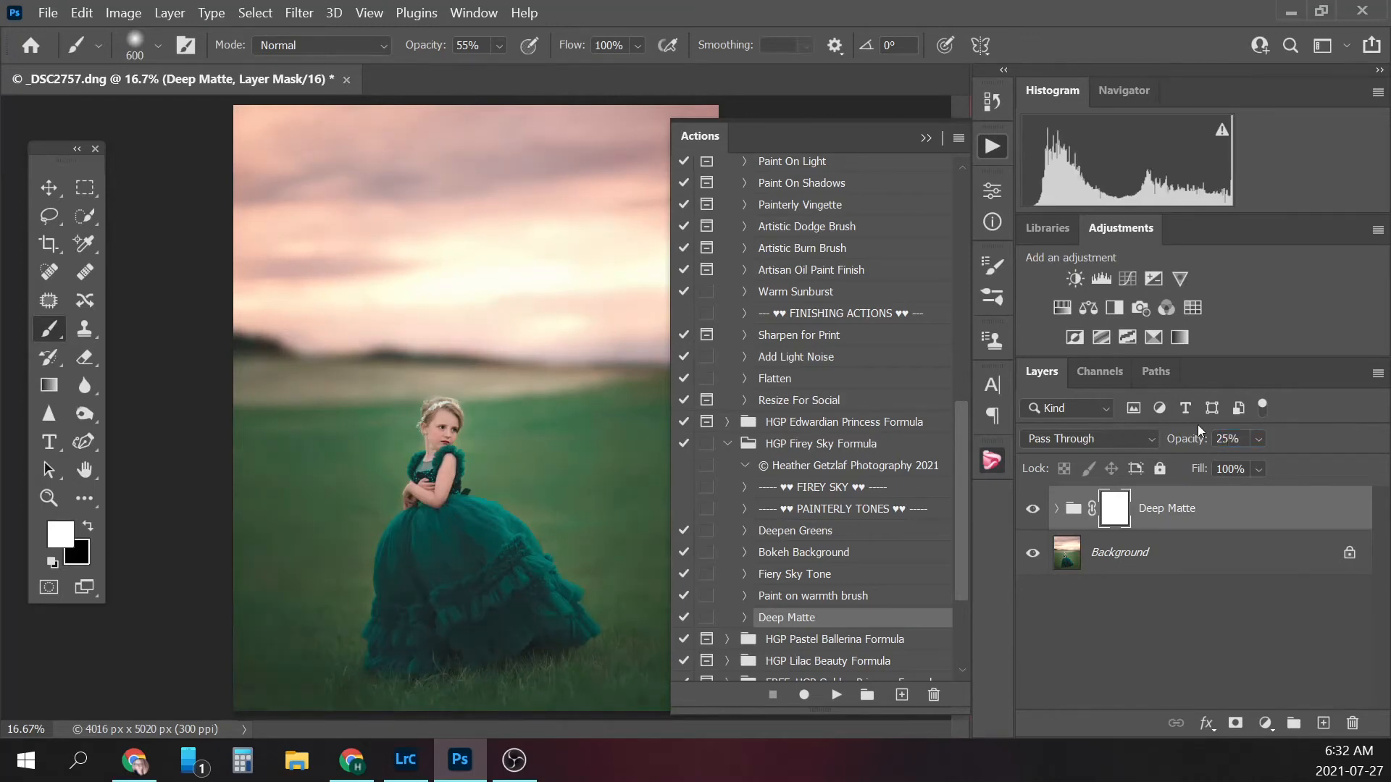
click(927, 137)
click(1032, 509)
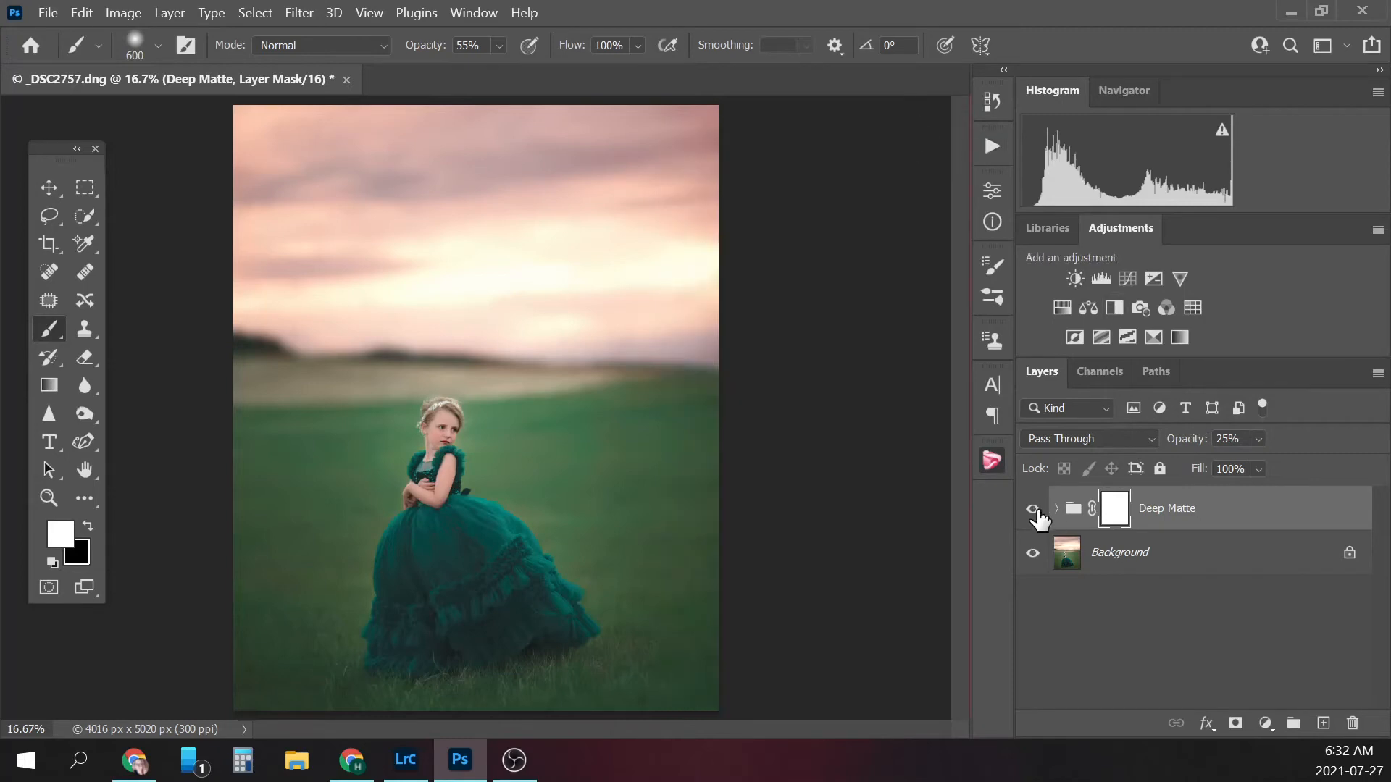
click(1032, 509)
- Flatten the Deep Matte group into the Background
click(1167, 555)
right_click(1166, 554)
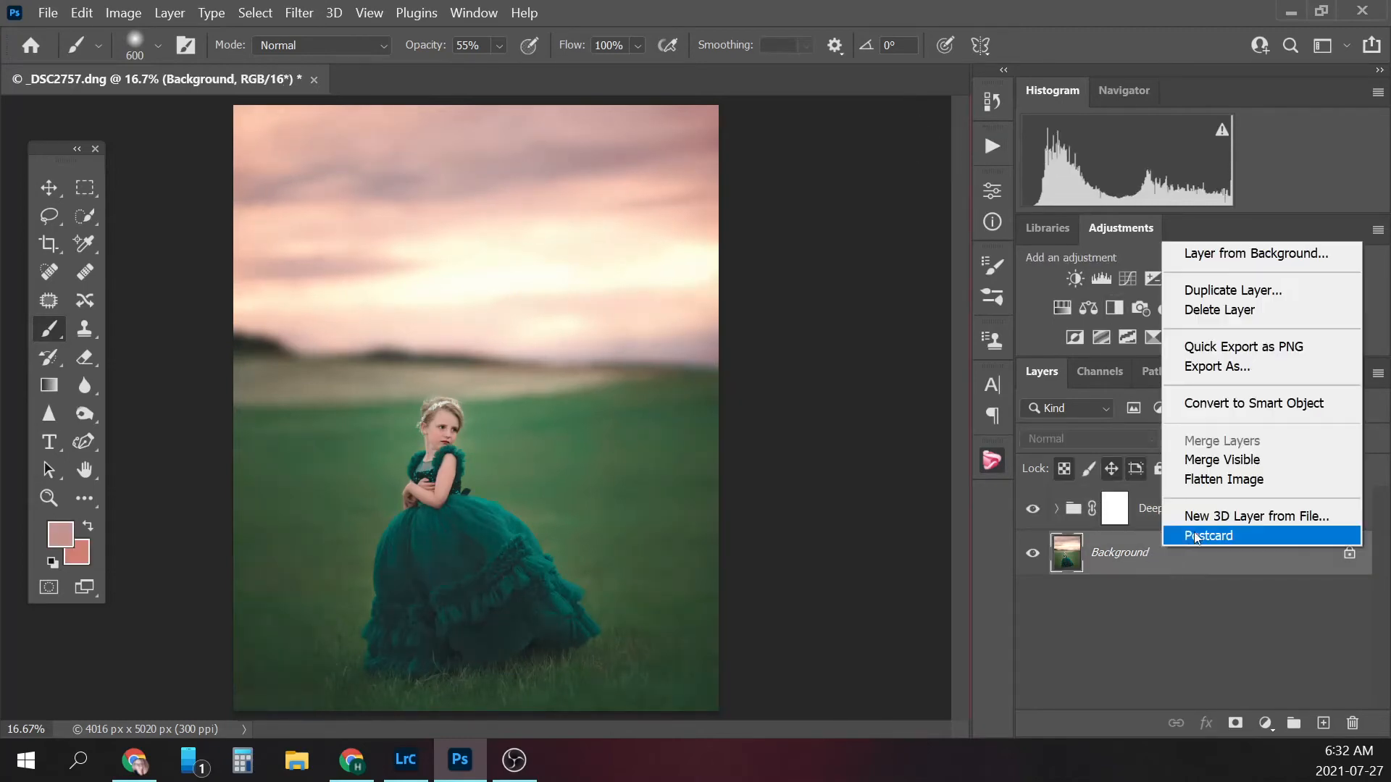
click(1232, 484)
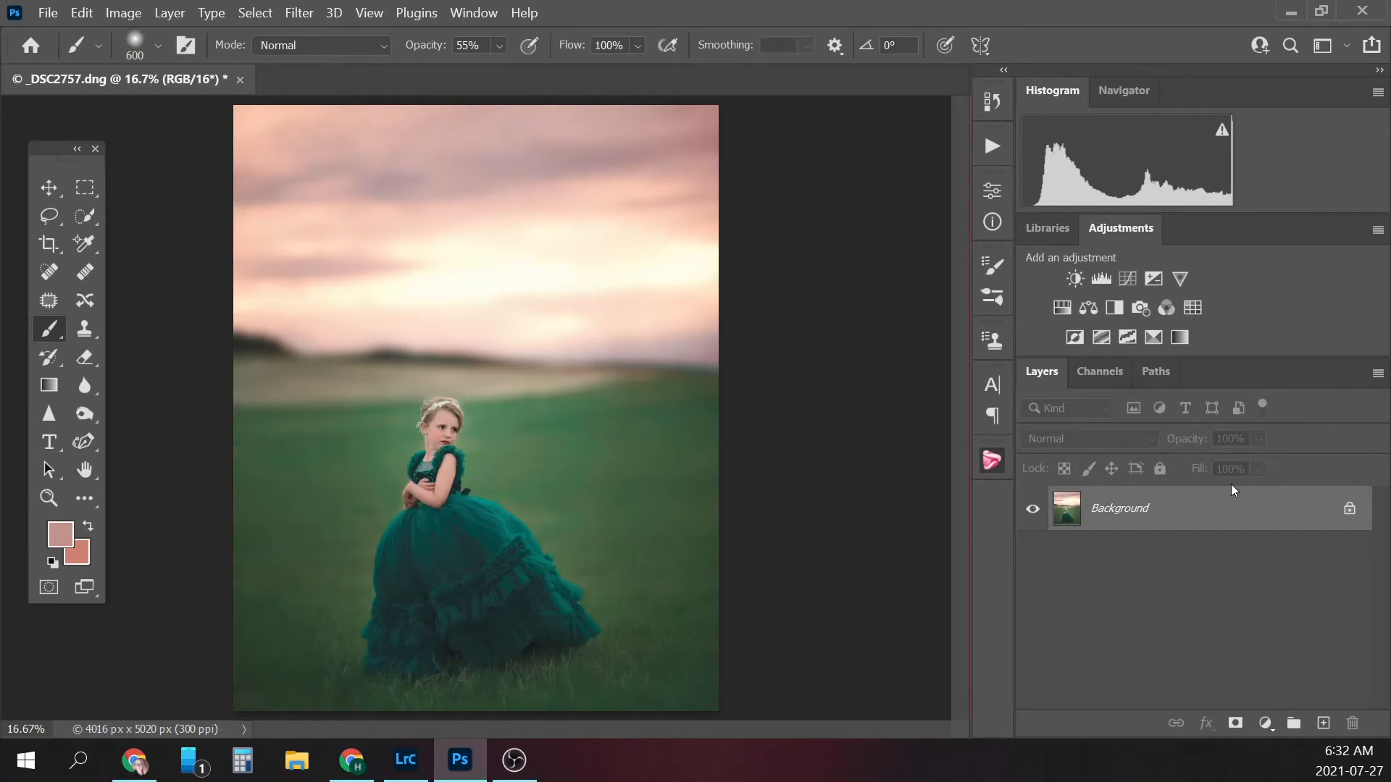
- Duplicate the Background layer and open the copy in the Liquify filter
drag(1301, 521, 1325, 722)
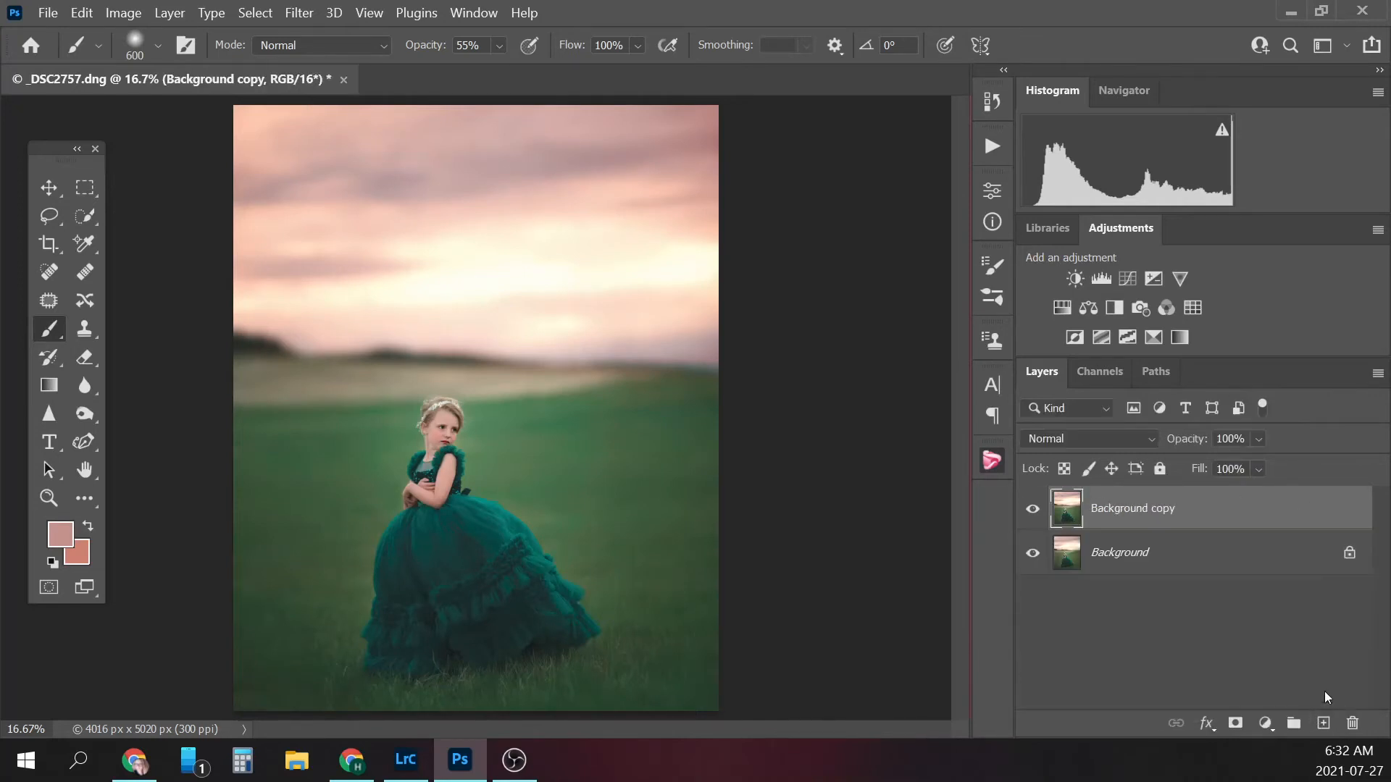
click(297, 13)
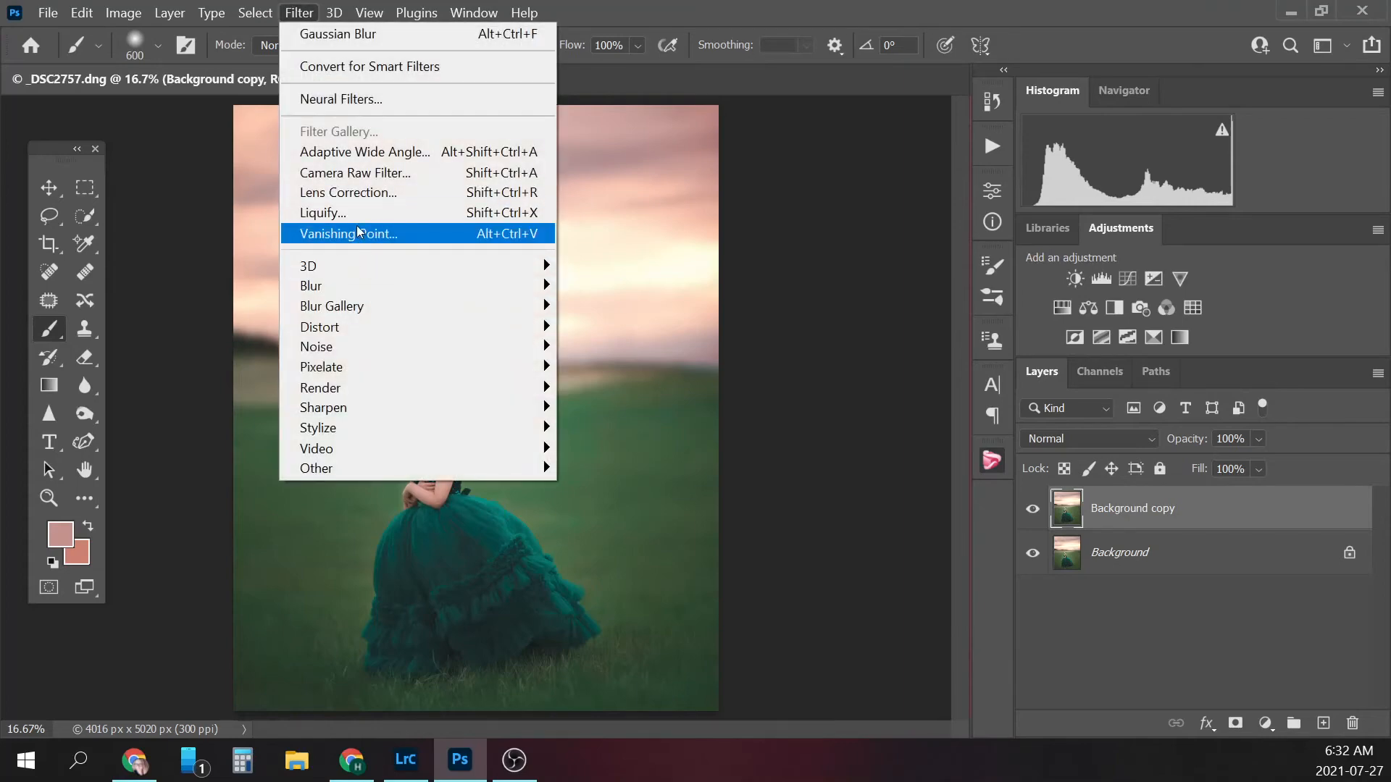
click(357, 213)
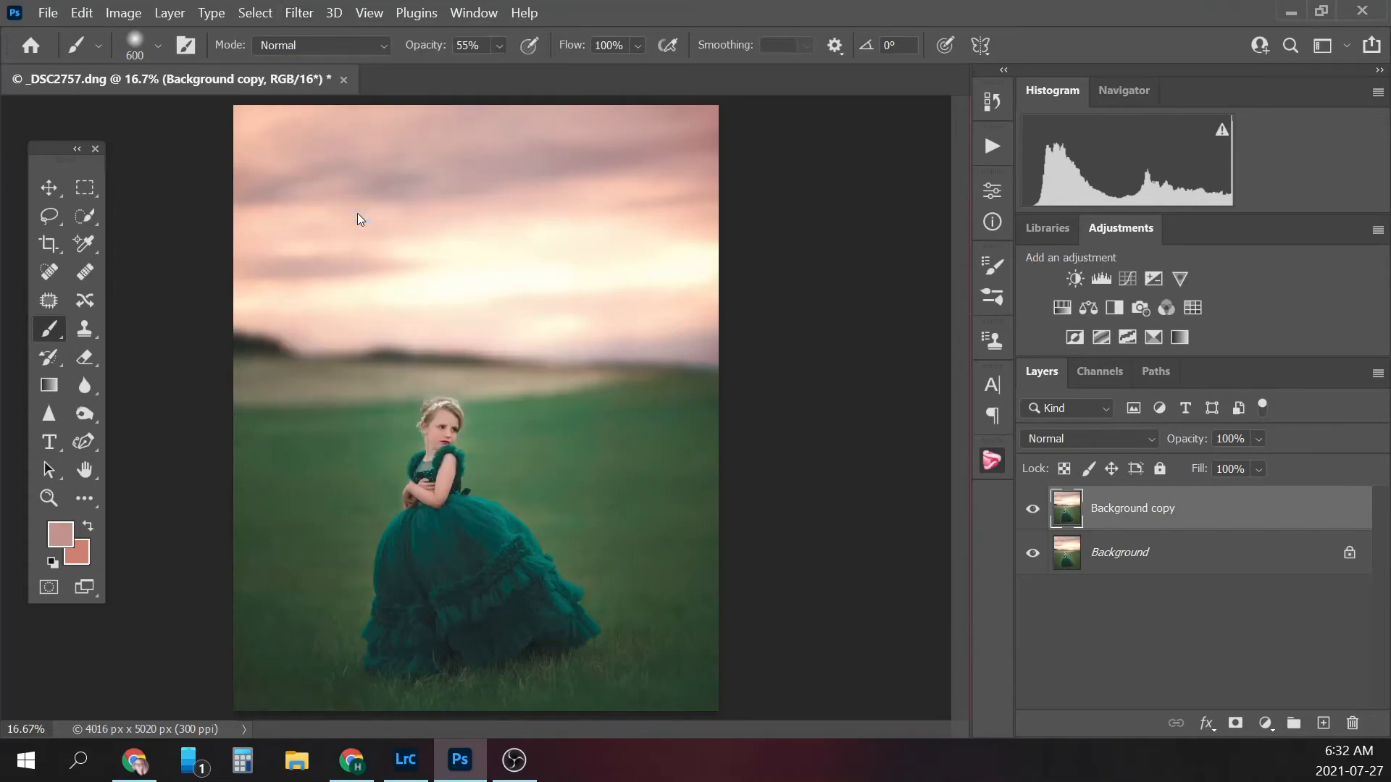
key(shift+ctrl+x)
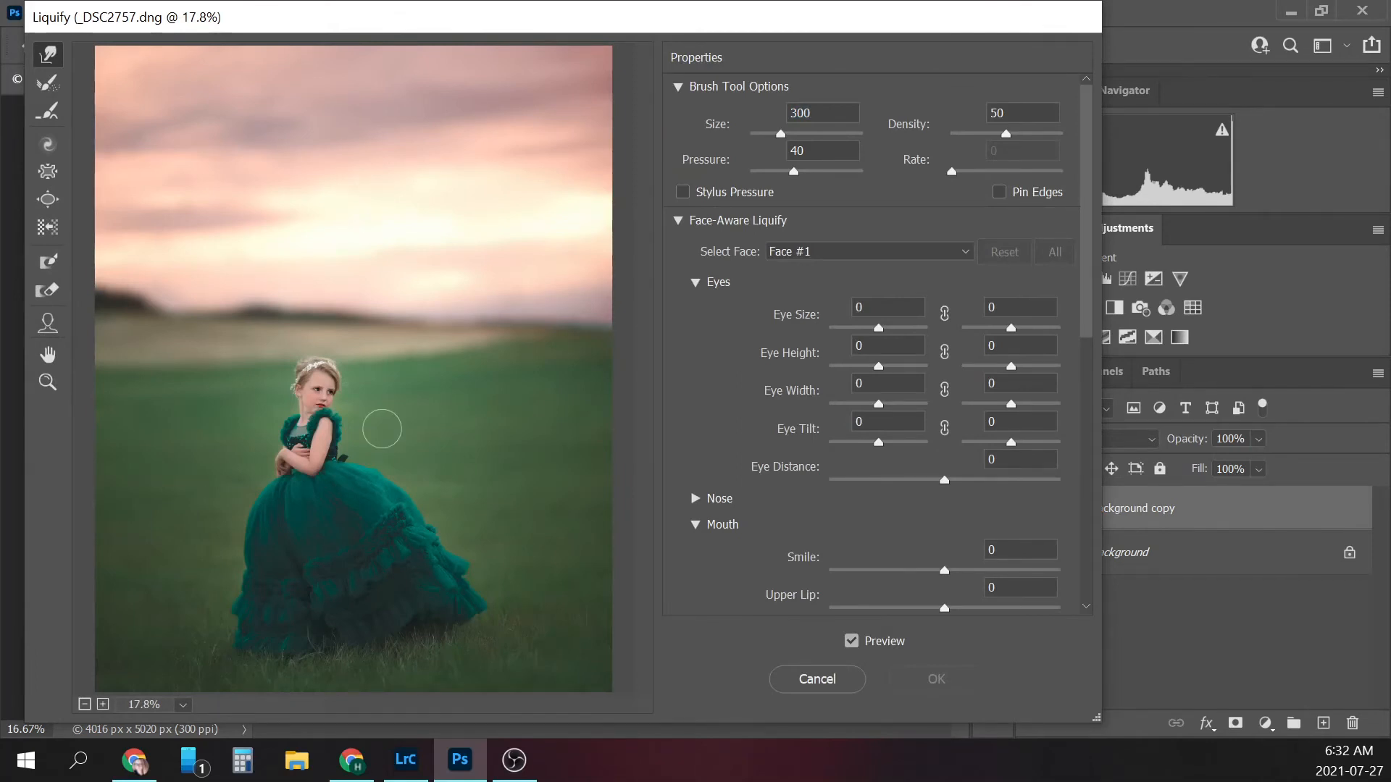
- Push the skirt's edges and trailing hem outward in Liquify with a forward warp brush of size 1000 for a fuller dress
key(bracketright)
key(bracketright)
key(bracketright)
key(bracketright)
key(bracketright)
key(bracketright)
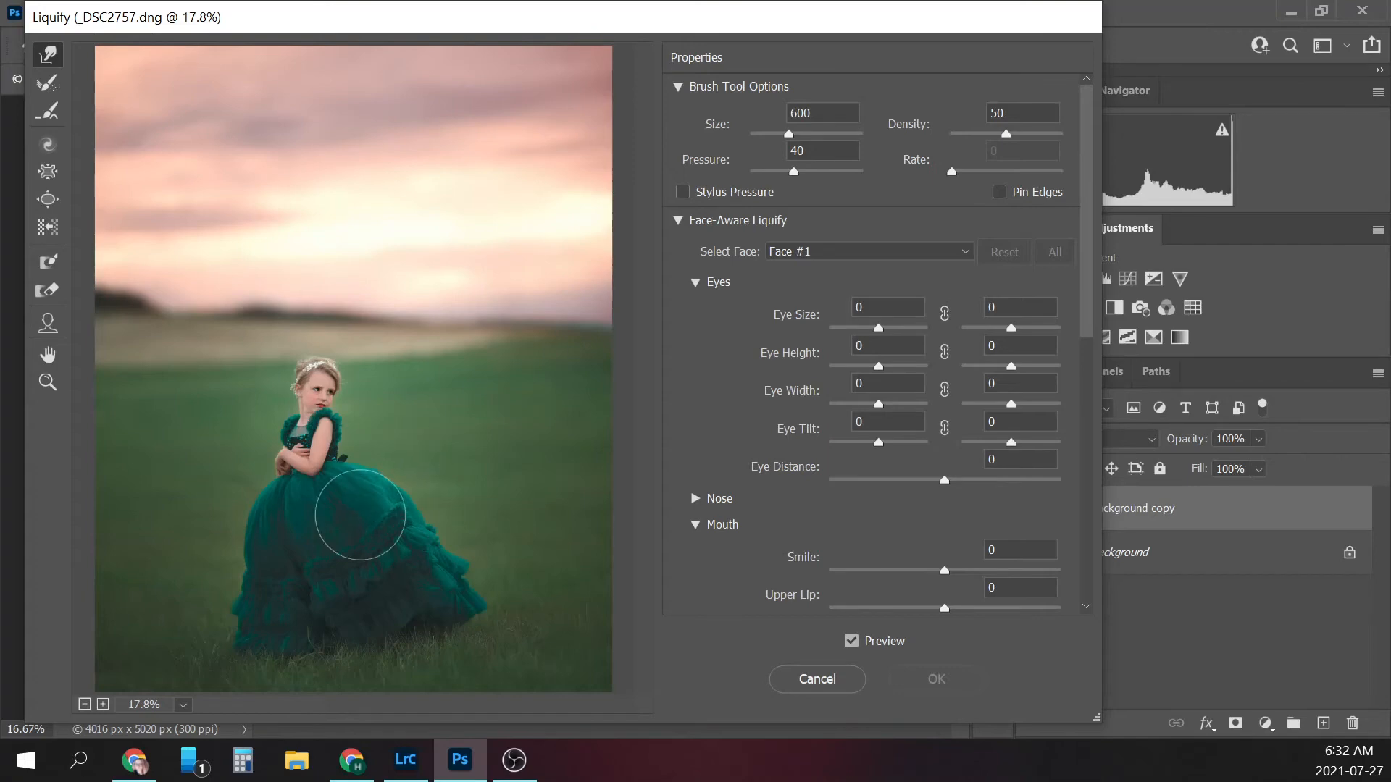
key(bracketright)
key(bracketright)
key(bracketright)
key(bracketright)
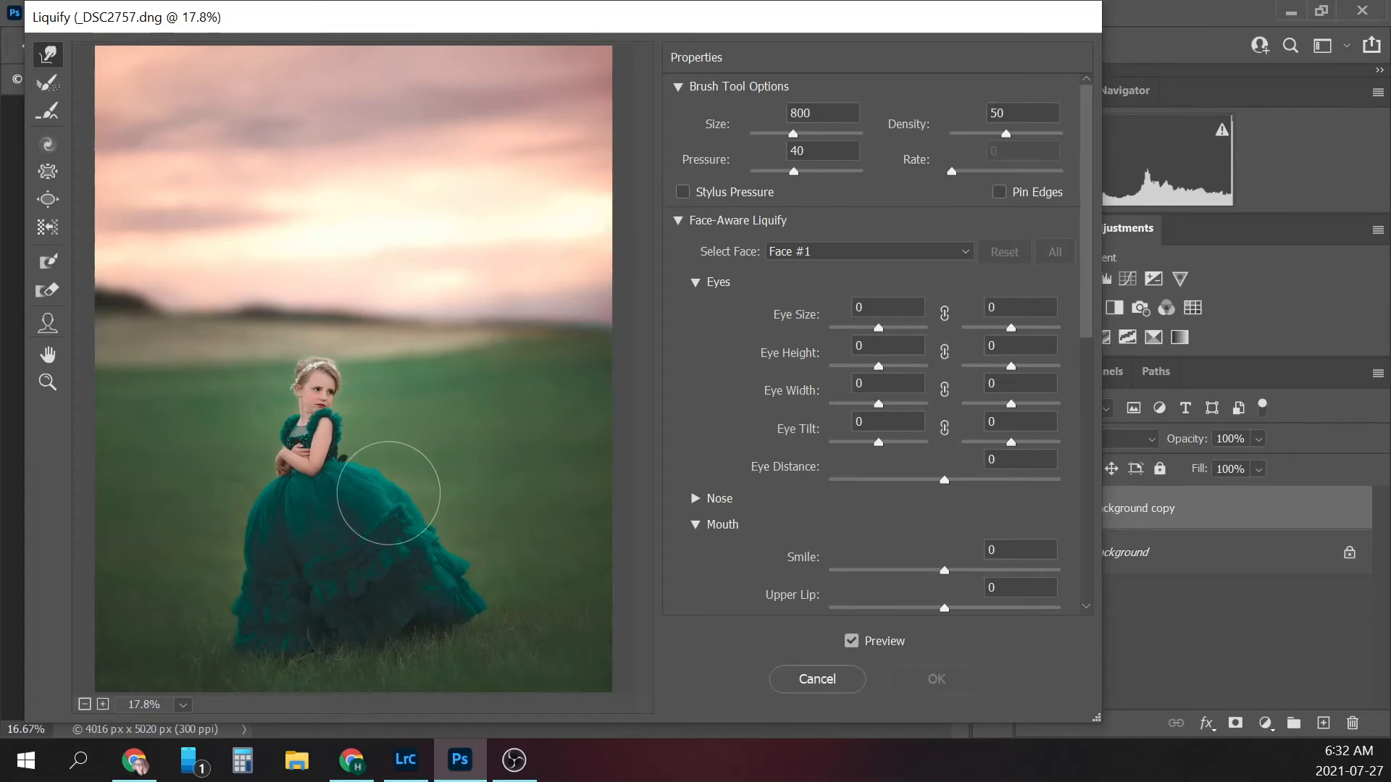
key(bracketright)
key(bracketright)
key(bracketright)
key(bracketright)
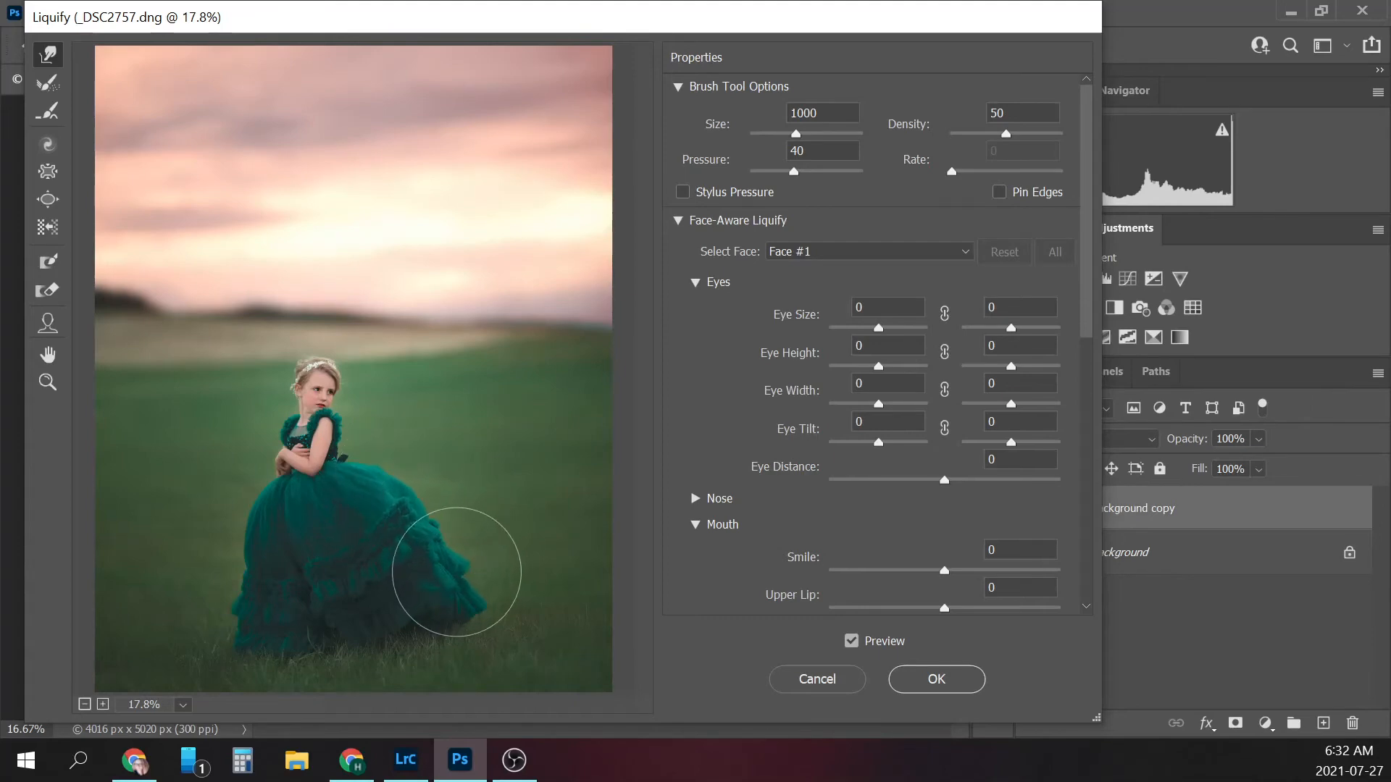
drag(468, 559, 490, 585)
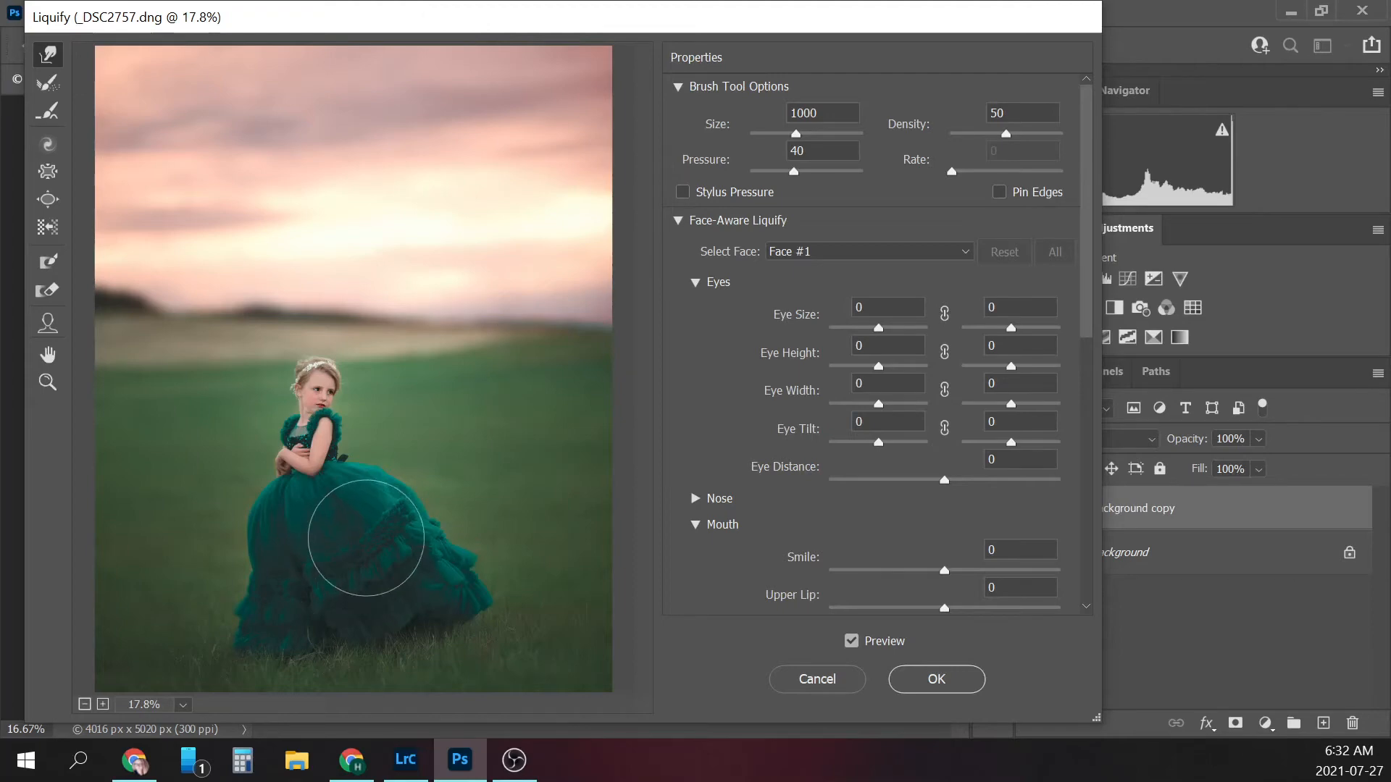
key([)
key(])
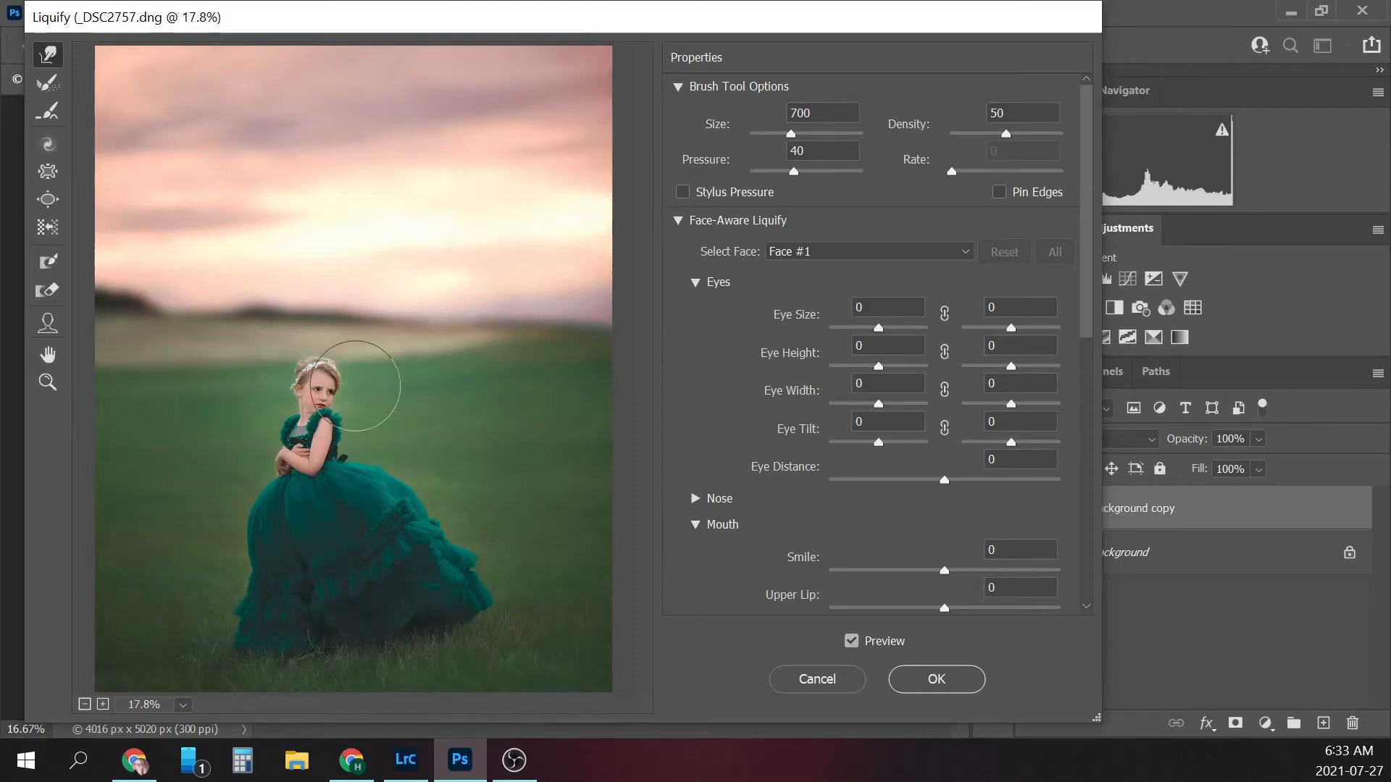
- Shape the top and side of the girl's hair for more volume using the warp brush at sizes 200 to 250
key(ctrl+space)
click(356, 387)
click(356, 388)
click(356, 387)
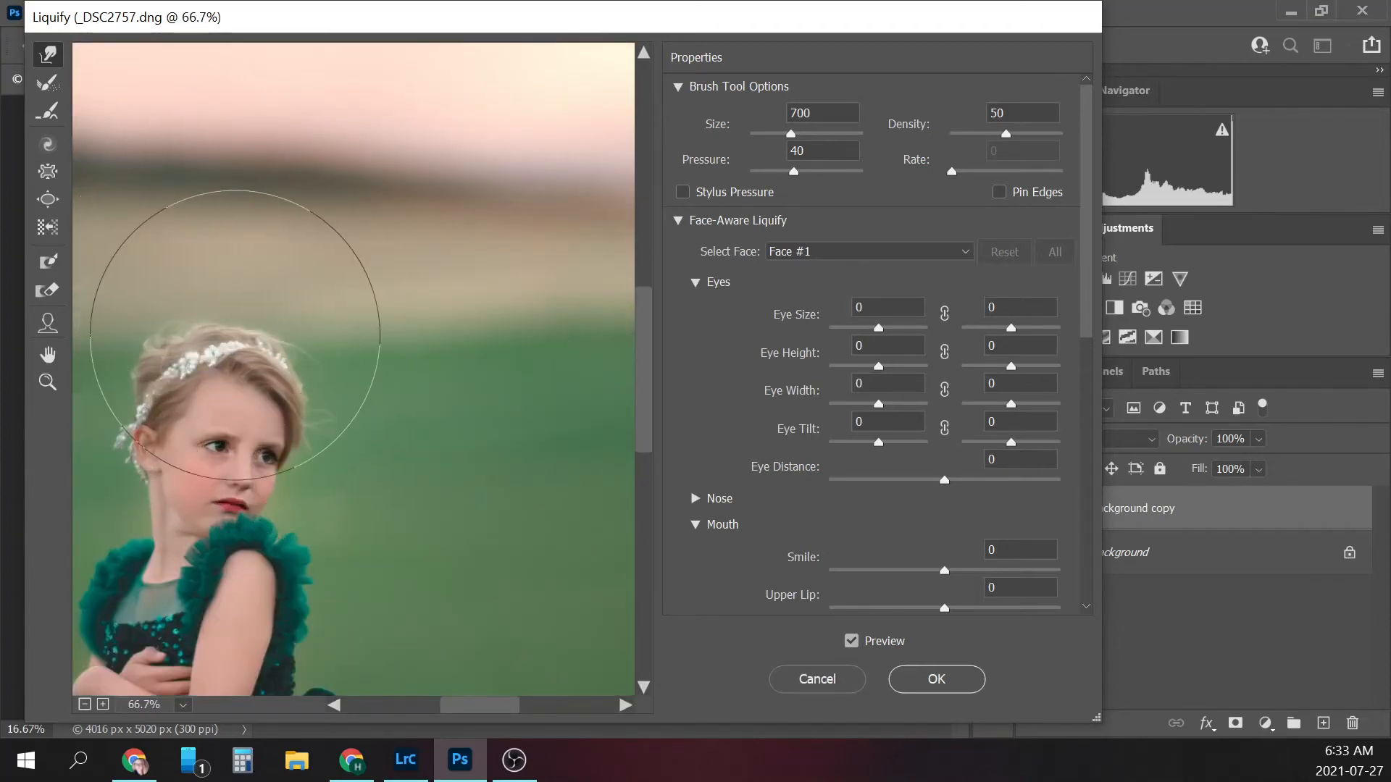
key(bracketleft)
key(bracketleft)
key(bracketleft)
key(bracketleft)
key(bracketleft)
key(bracketleft)
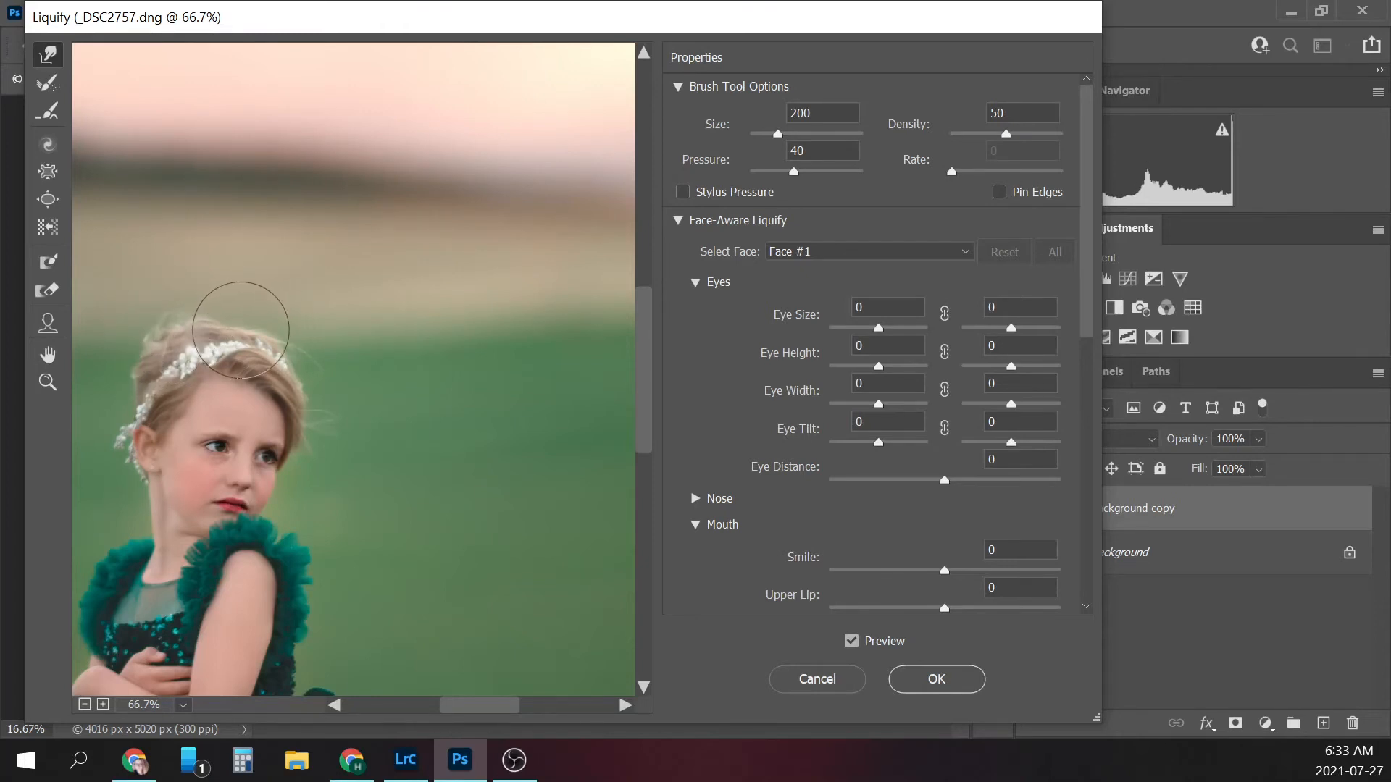
key(bracketright)
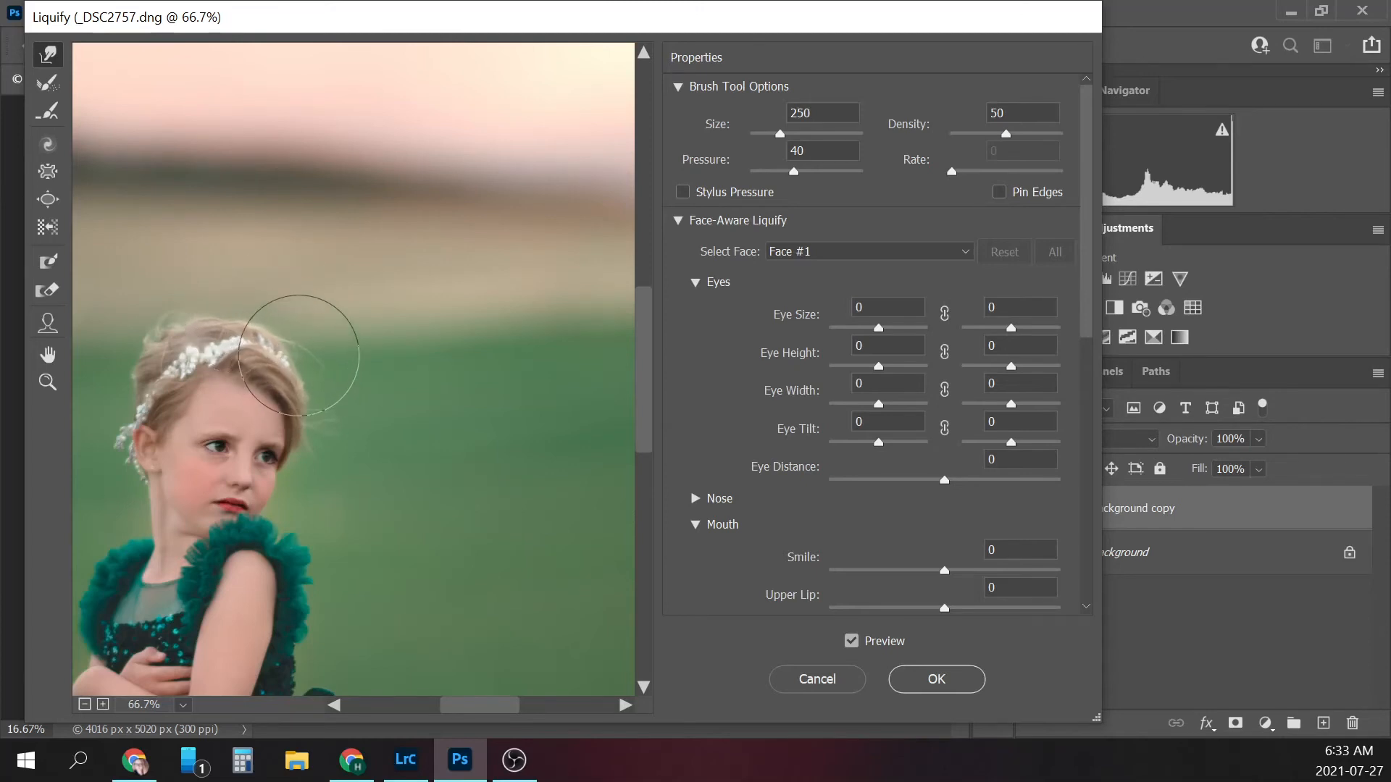
- Compare the liquified image with the original in the preview and apply the Liquify filter
scroll(299, 355, down, 5)
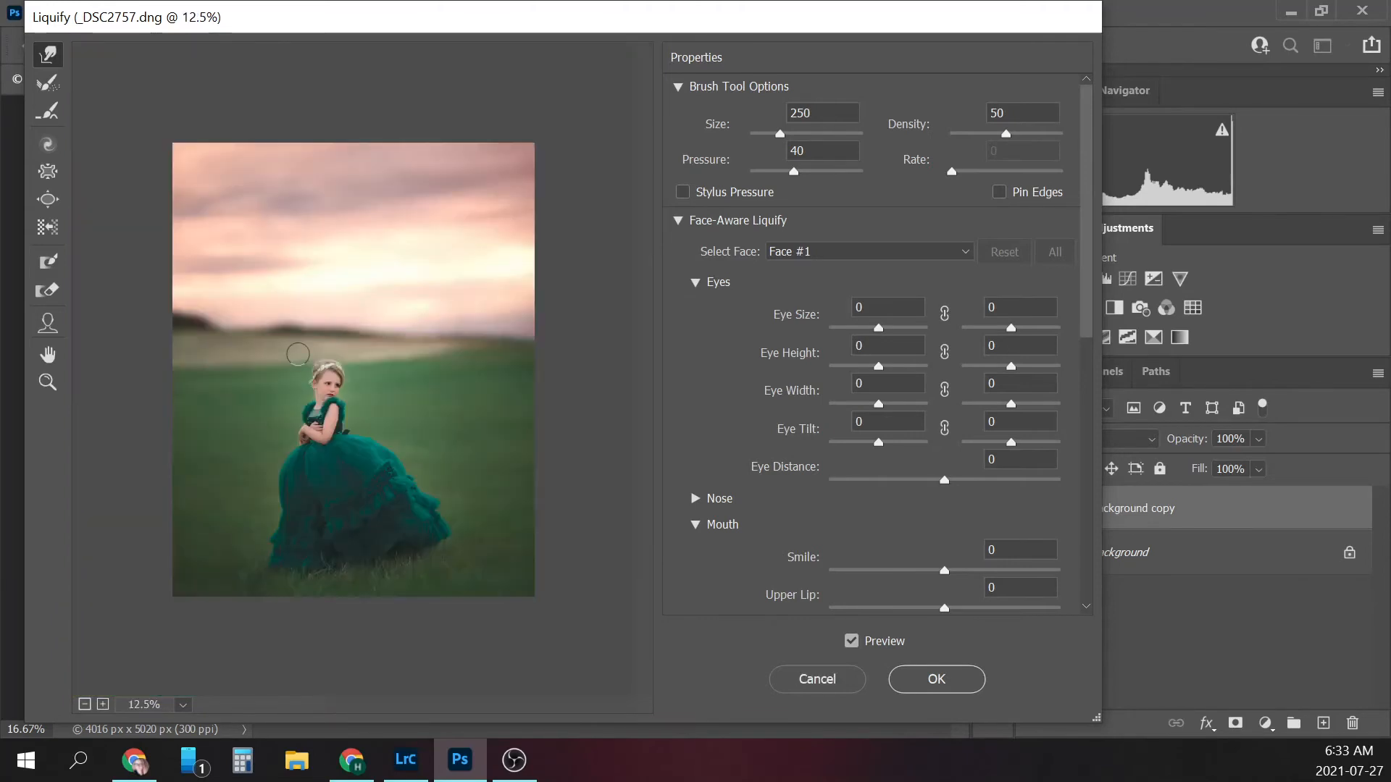
click(851, 641)
click(852, 642)
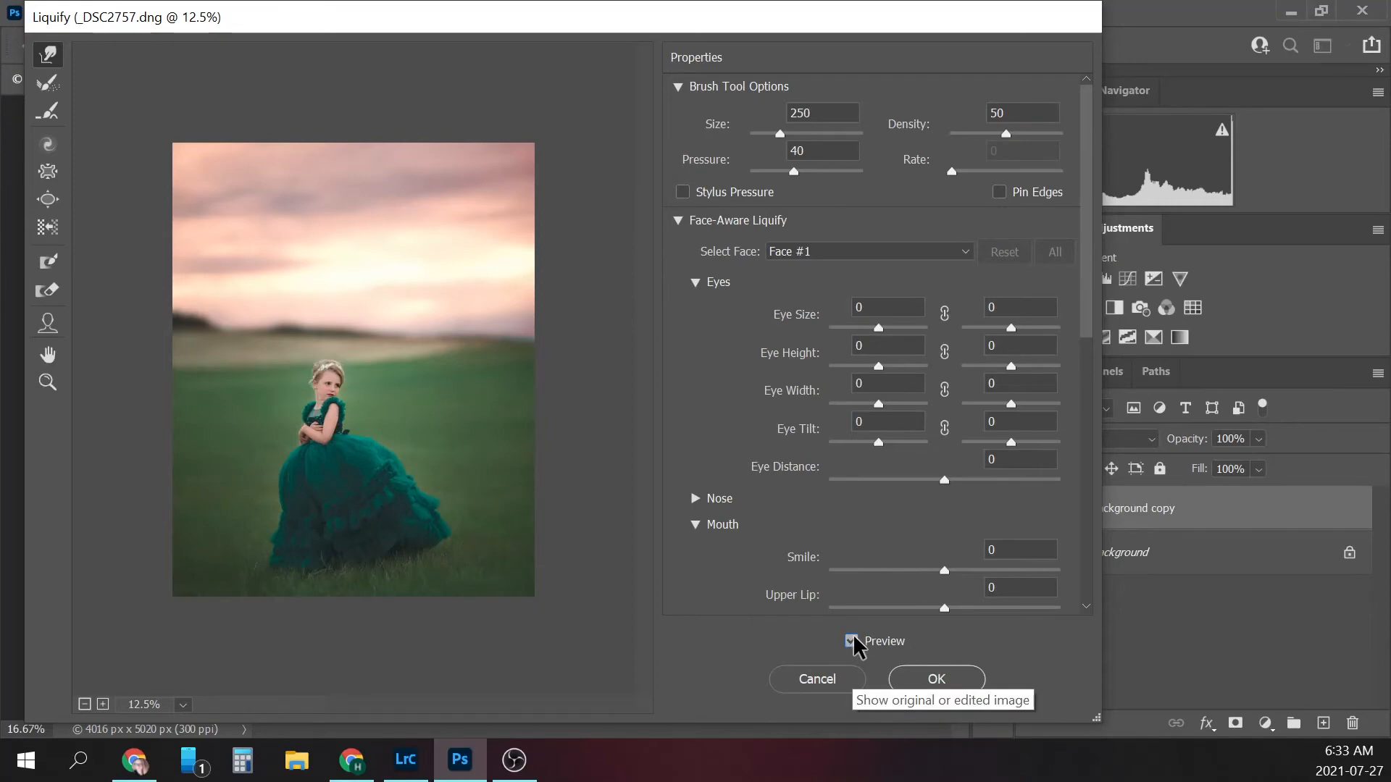
click(946, 687)
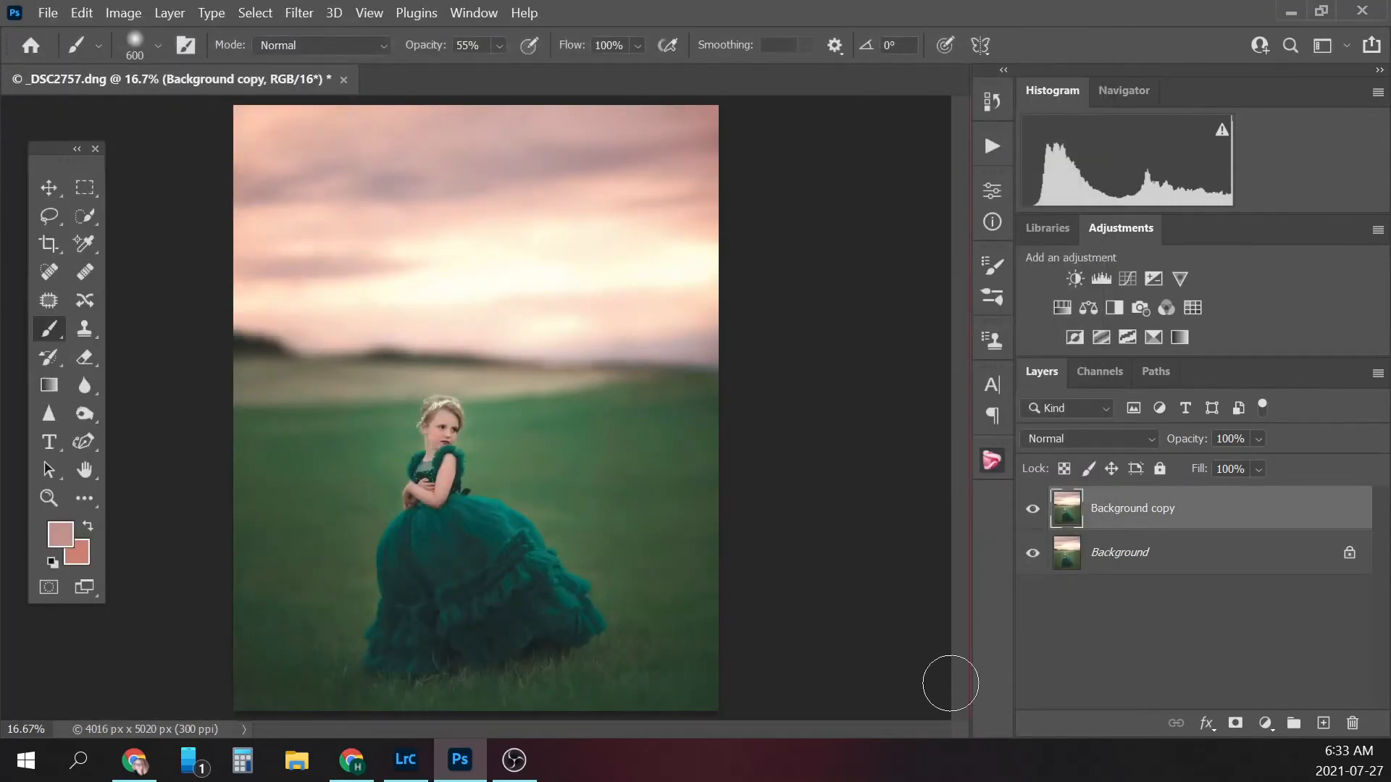
- Compare the image with and without the liquified Background copy layer and flatten it into the Background
key(ctrl+plus)
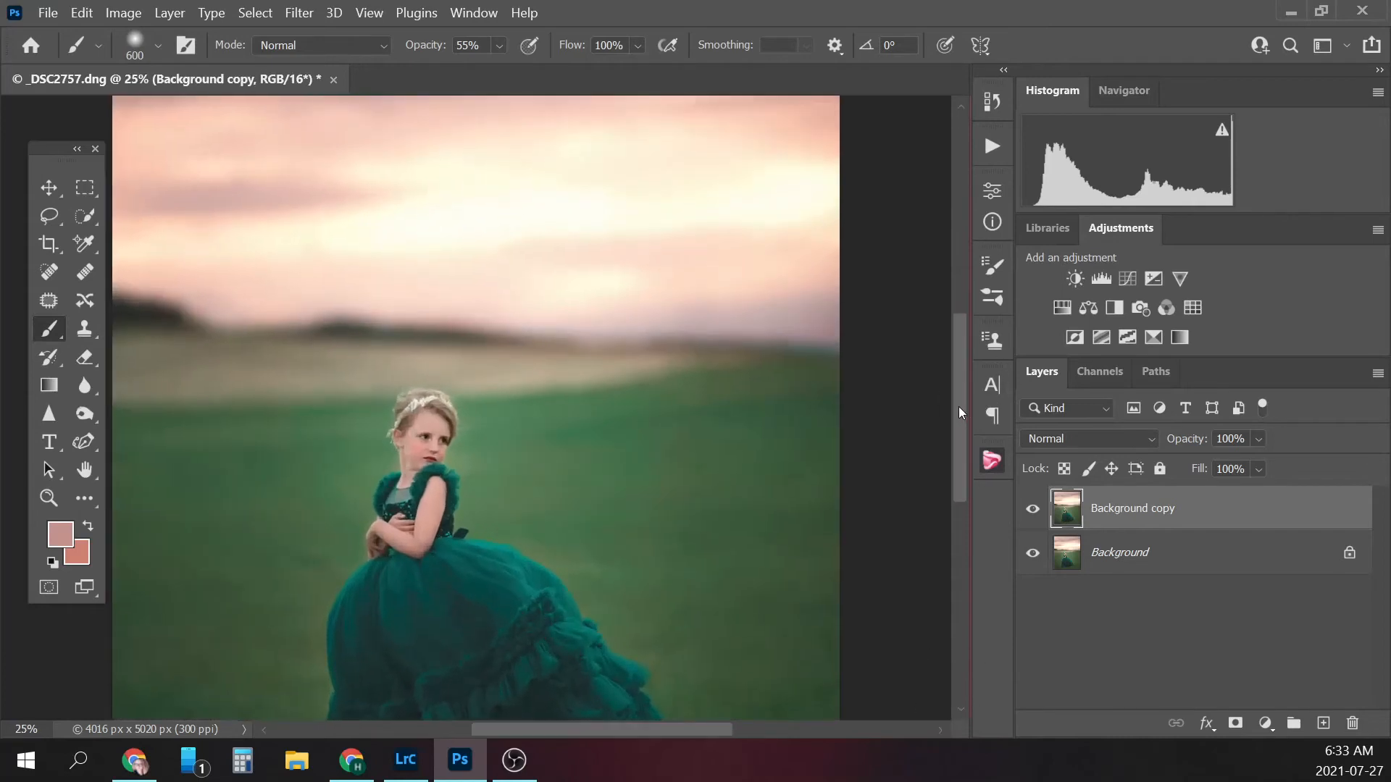
drag(959, 407, 957, 438)
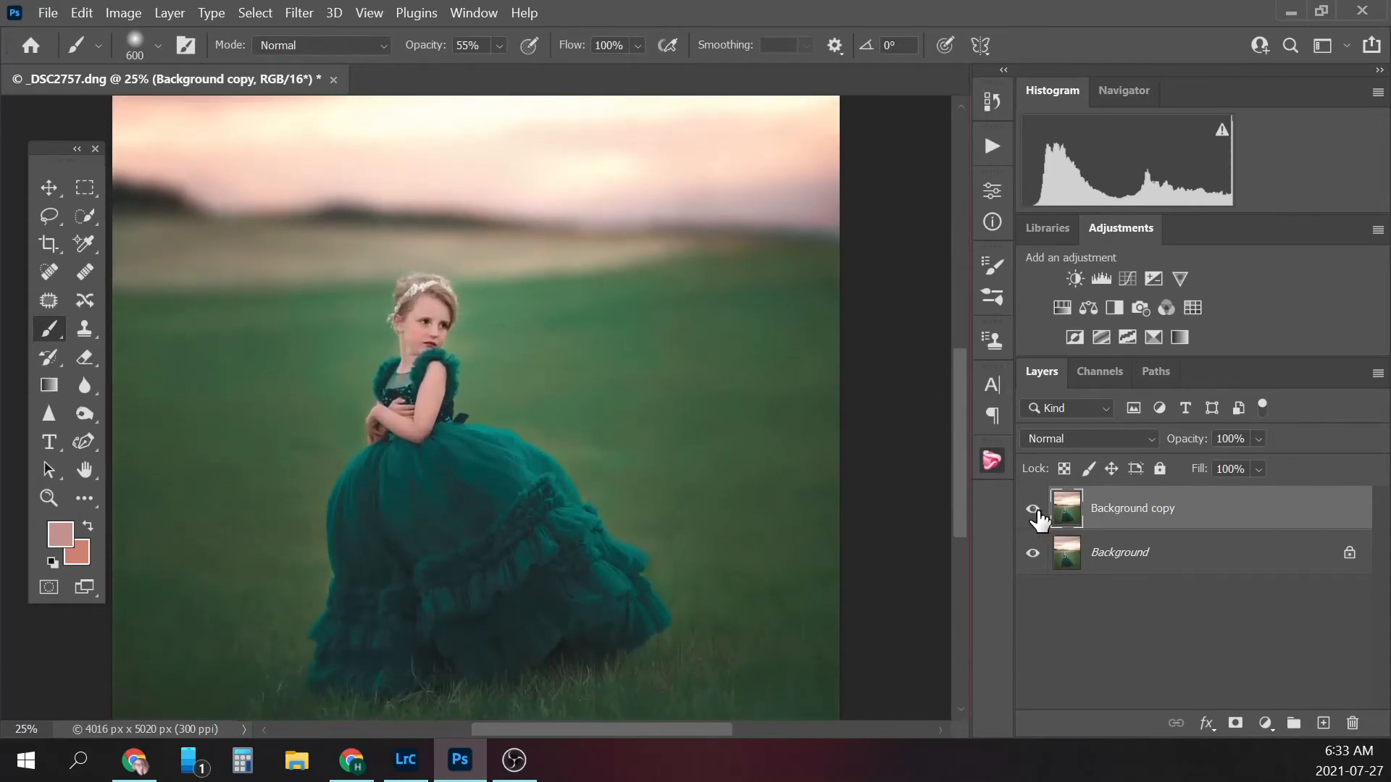
click(1033, 509)
click(1034, 510)
click(1220, 565)
right_click(1220, 565)
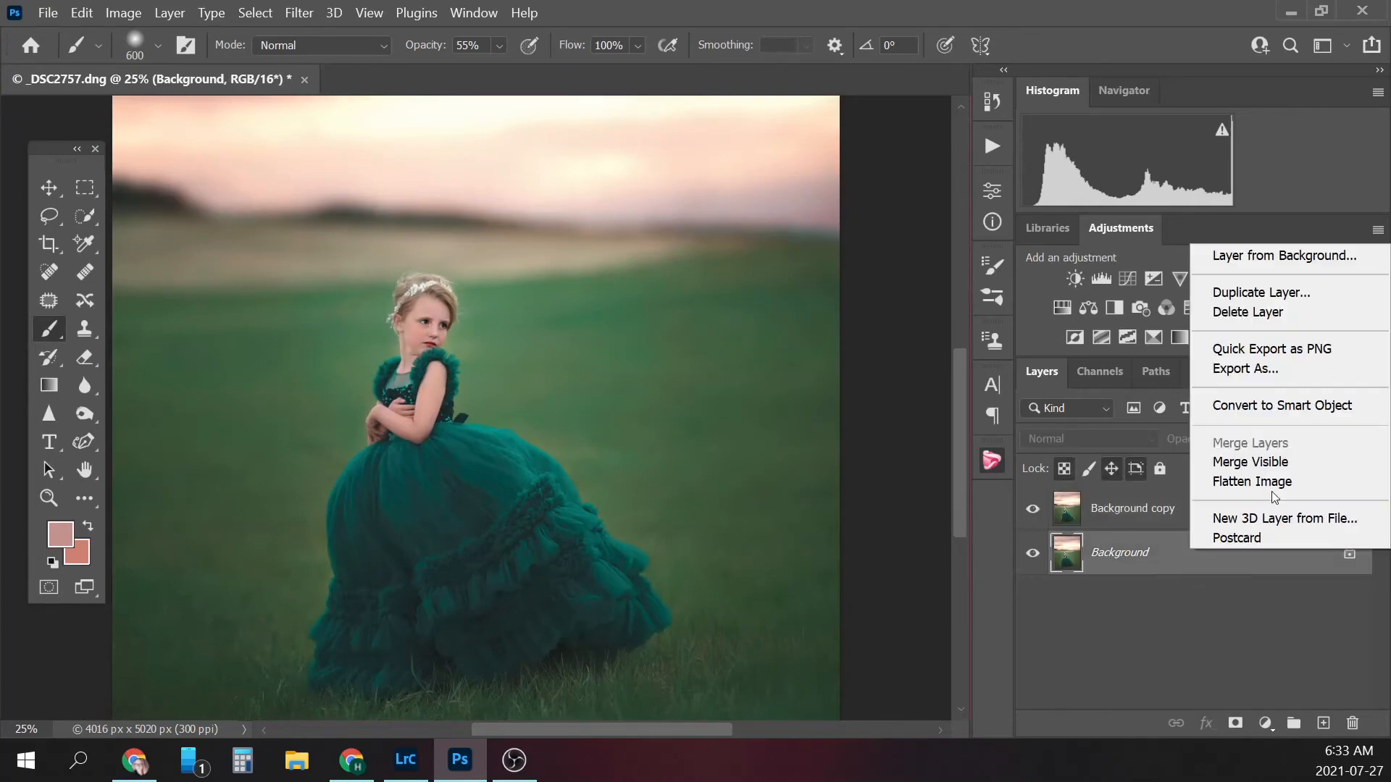
click(1267, 478)
- Run the Artistic Dodge Brush action, continuing through its messages to get the Dodge tool at 5% exposure for highlights
click(992, 146)
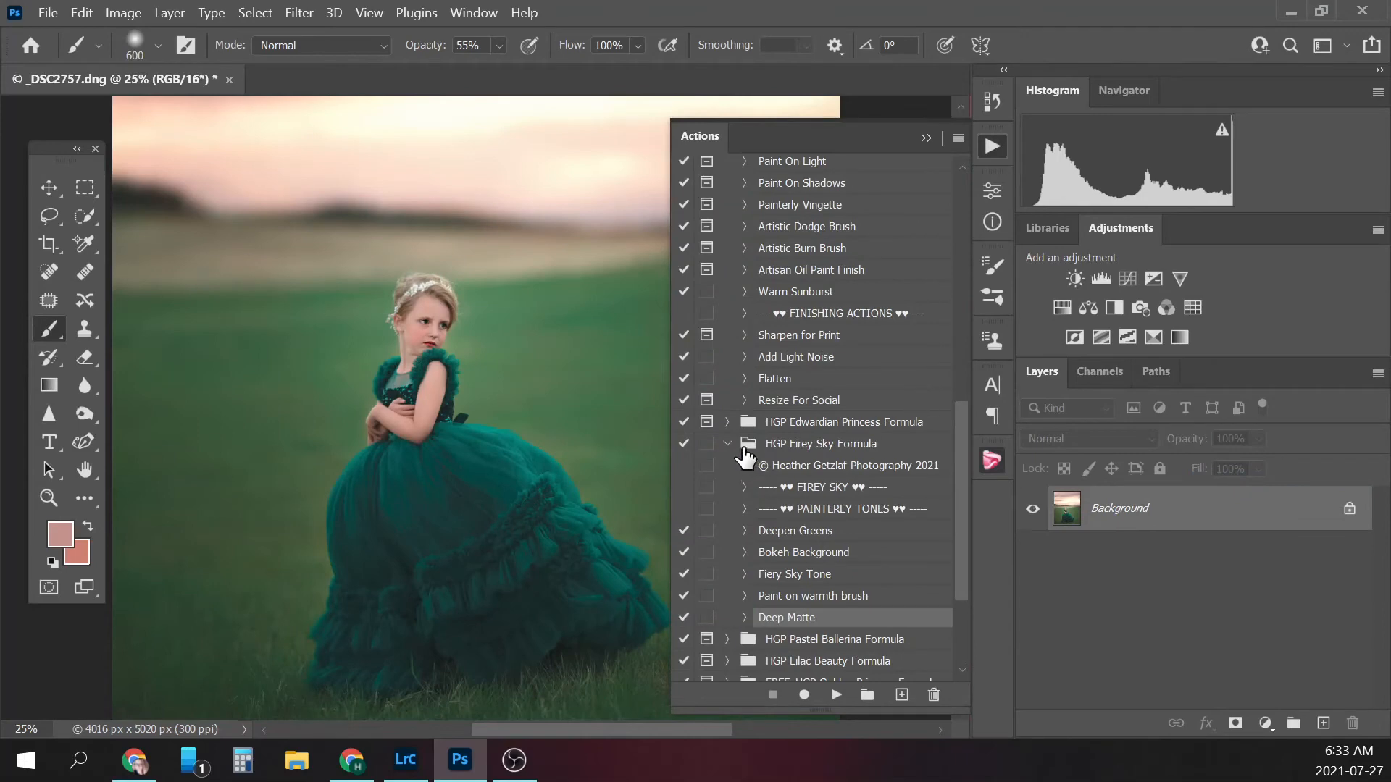
mouse_move(960, 493)
mouse_down()
mouse_move(936, 269)
mouse_move(941, 446)
mouse_up()
click(815, 373)
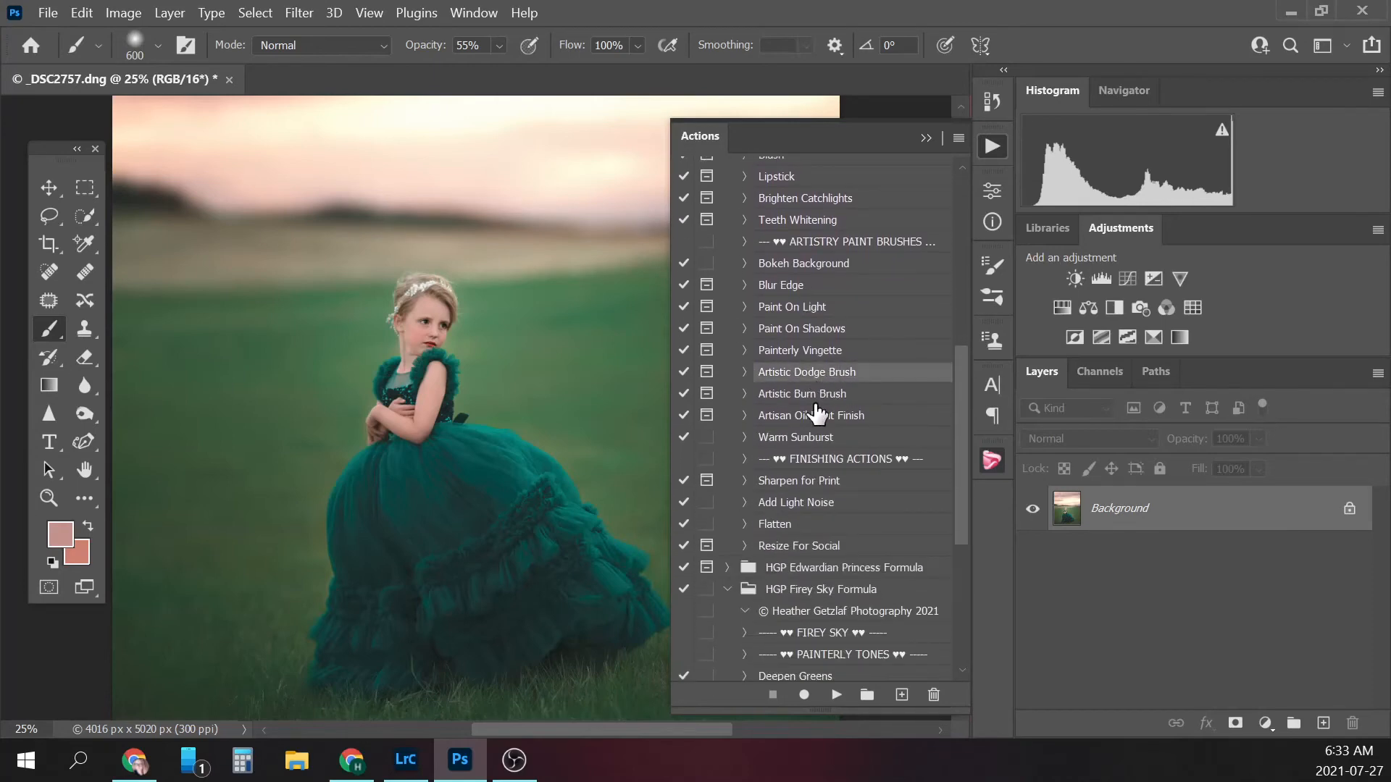
click(836, 695)
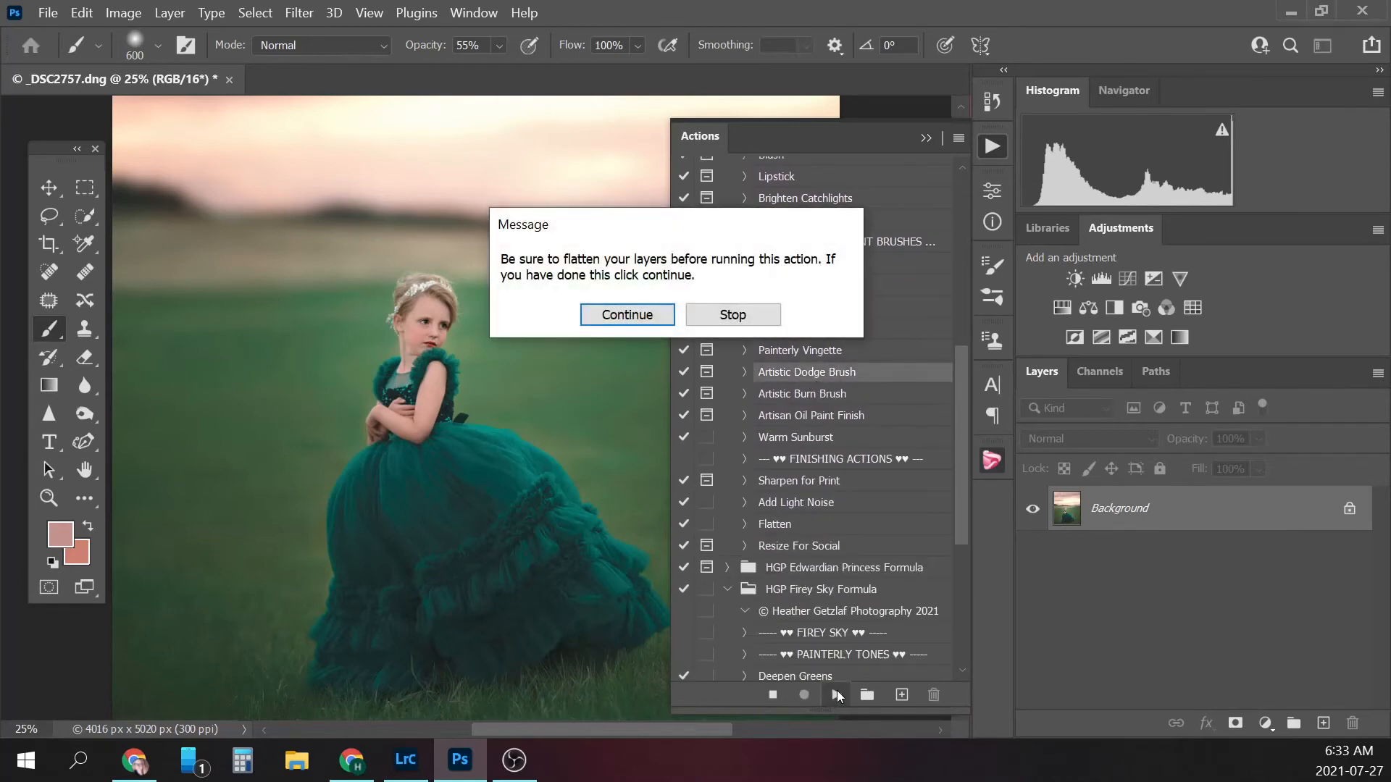
click(623, 314)
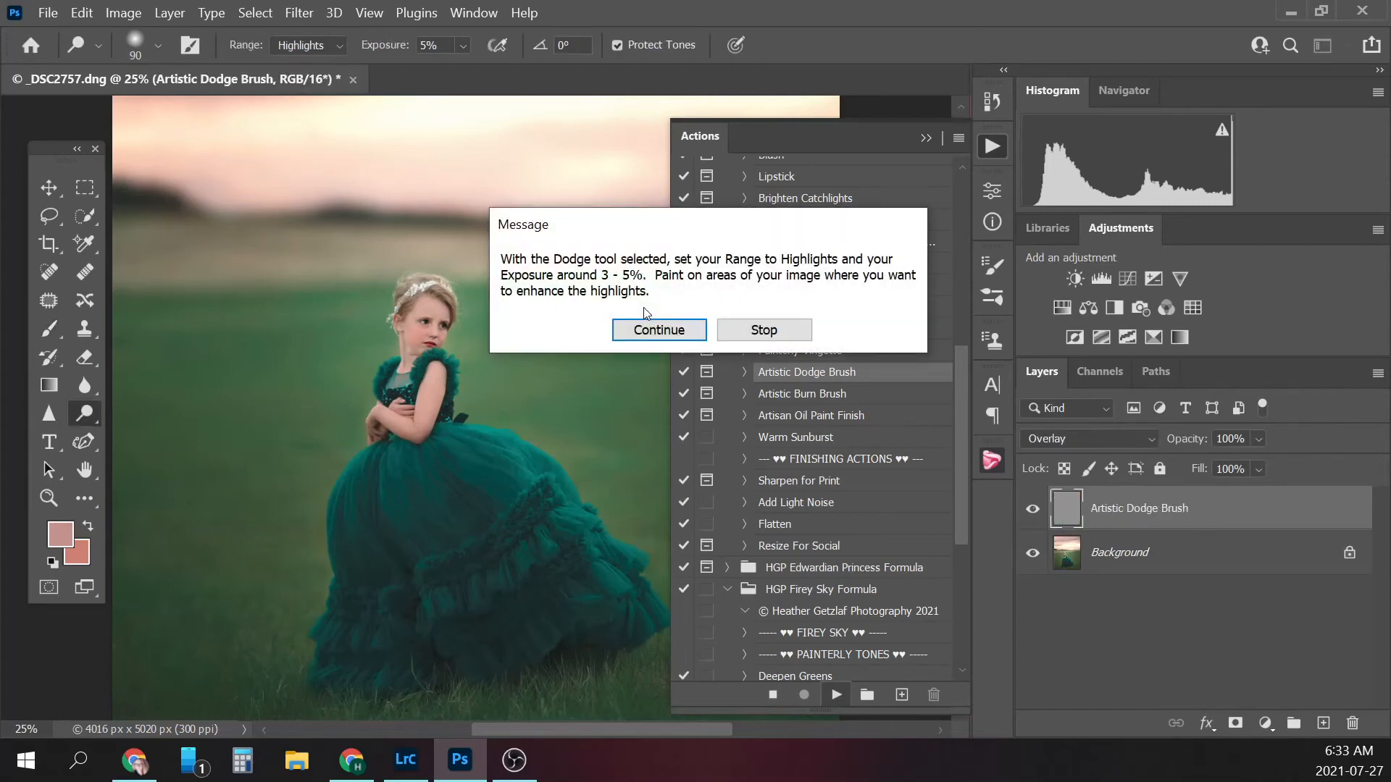
click(657, 326)
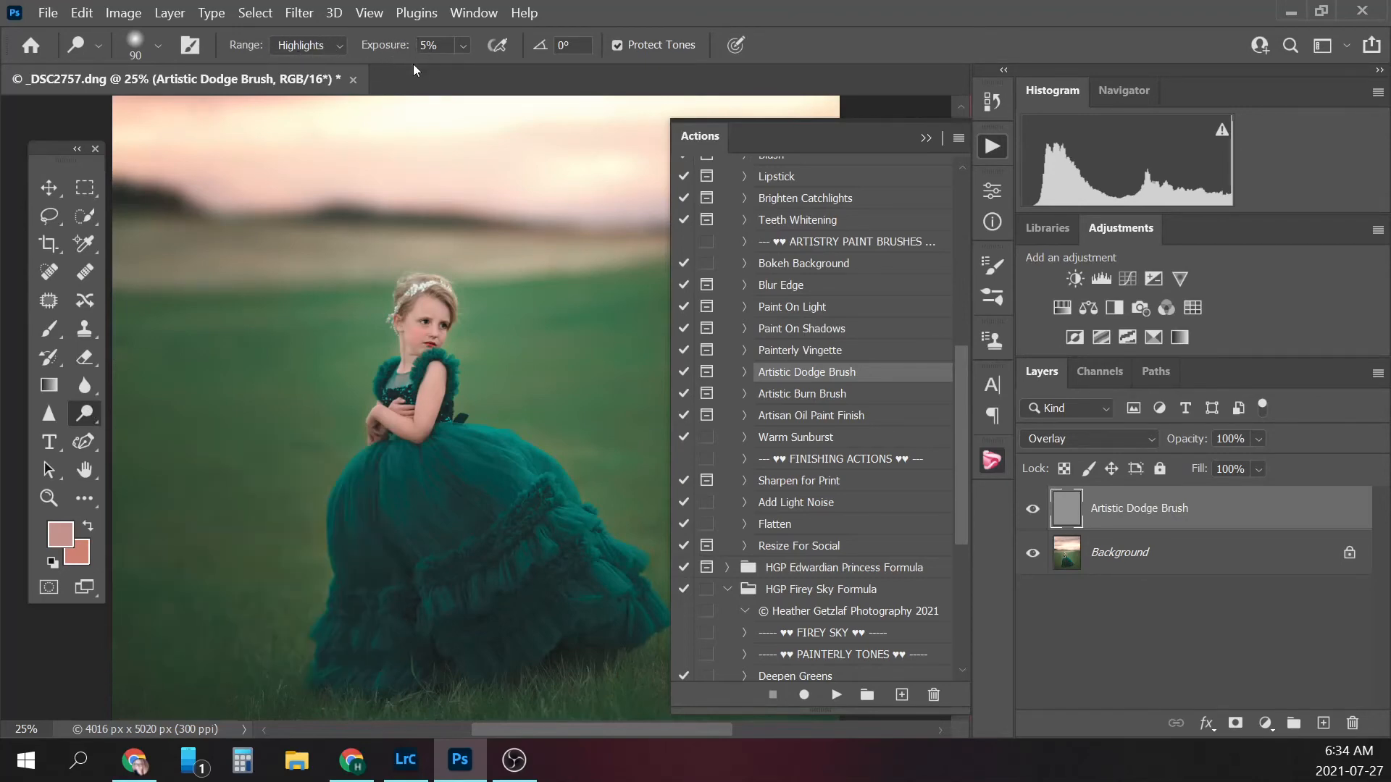
click(944, 138)
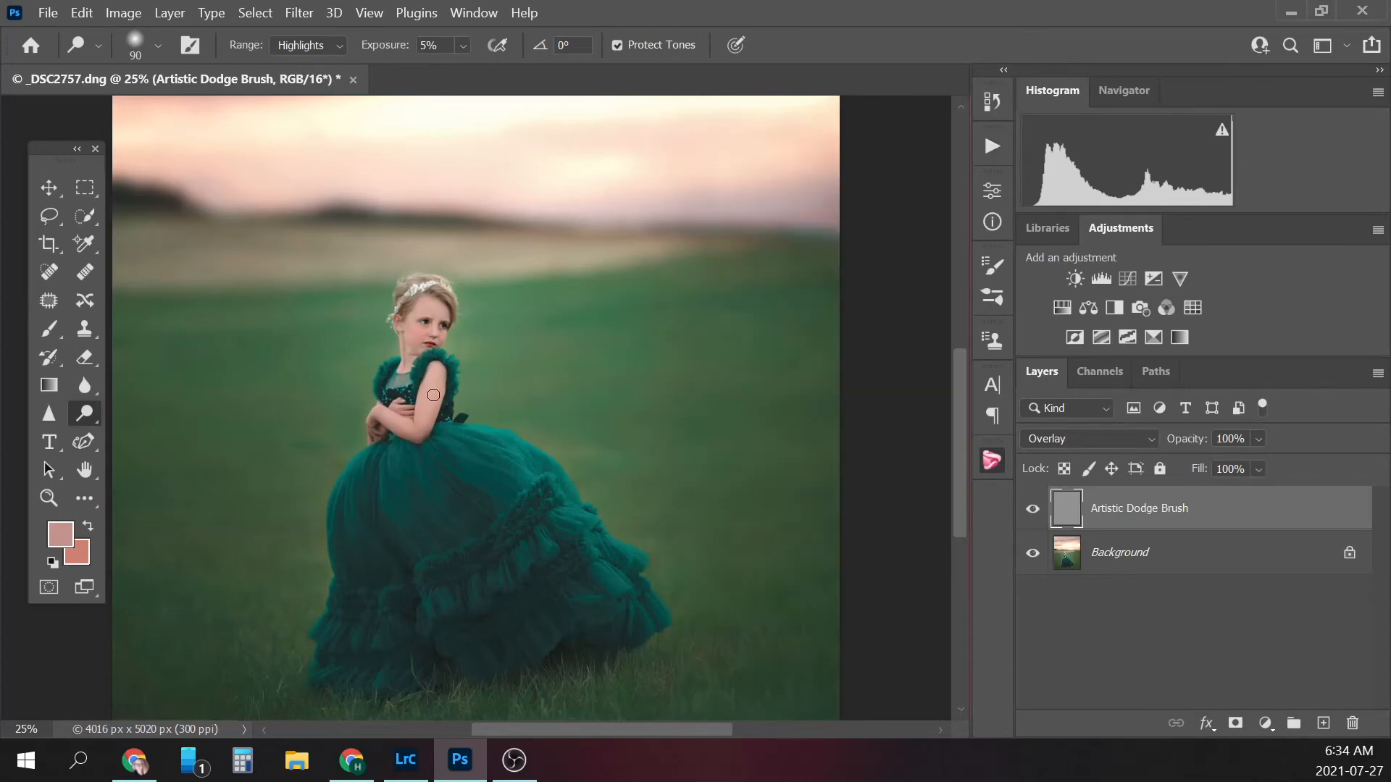
- Dodge the highlights in the girl's hair around the headband on the Artistic Dodge Brush layer, varying the brush size for each area
scroll(435, 395, up, 2)
scroll(435, 394, up, 2)
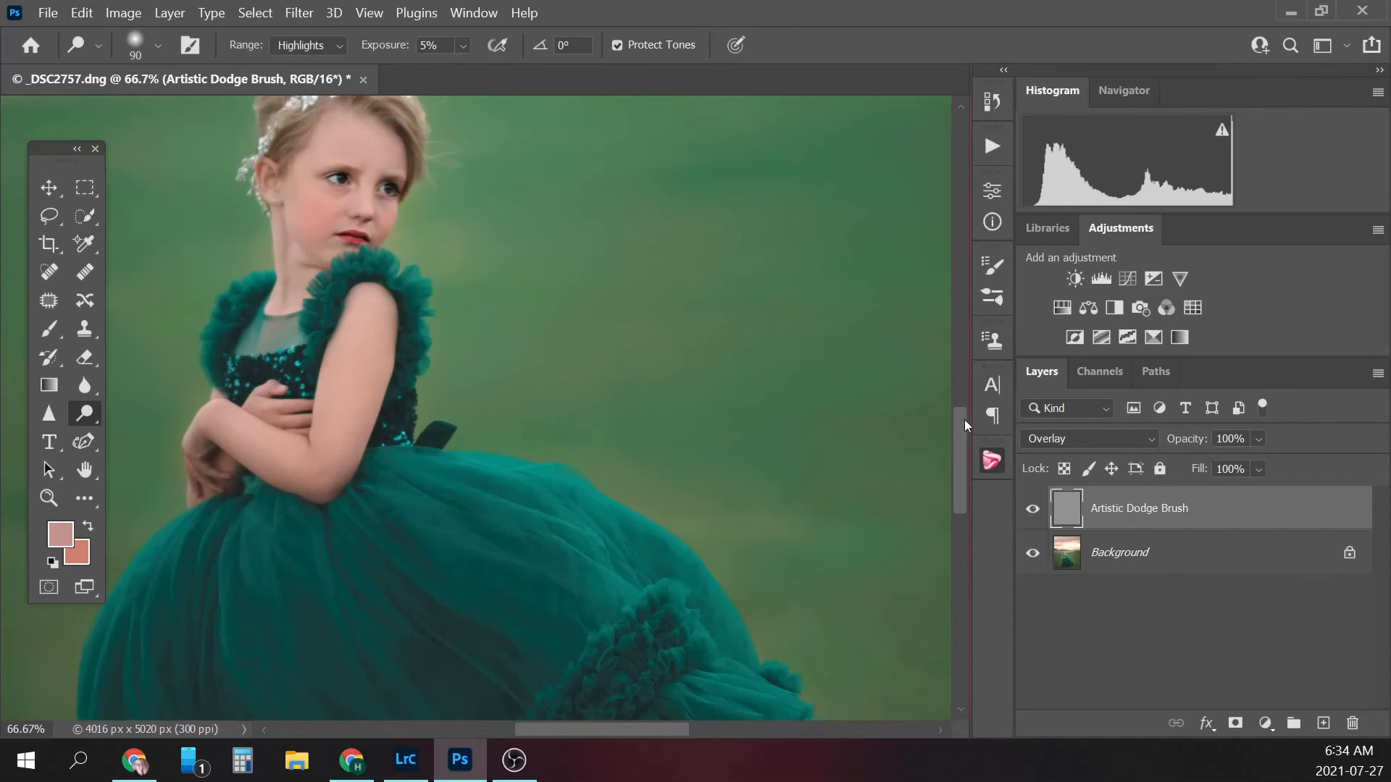
drag(962, 424, 957, 410)
key(bracketleft)
key(bracketleft)
key(bracketleft)
key(bracketleft)
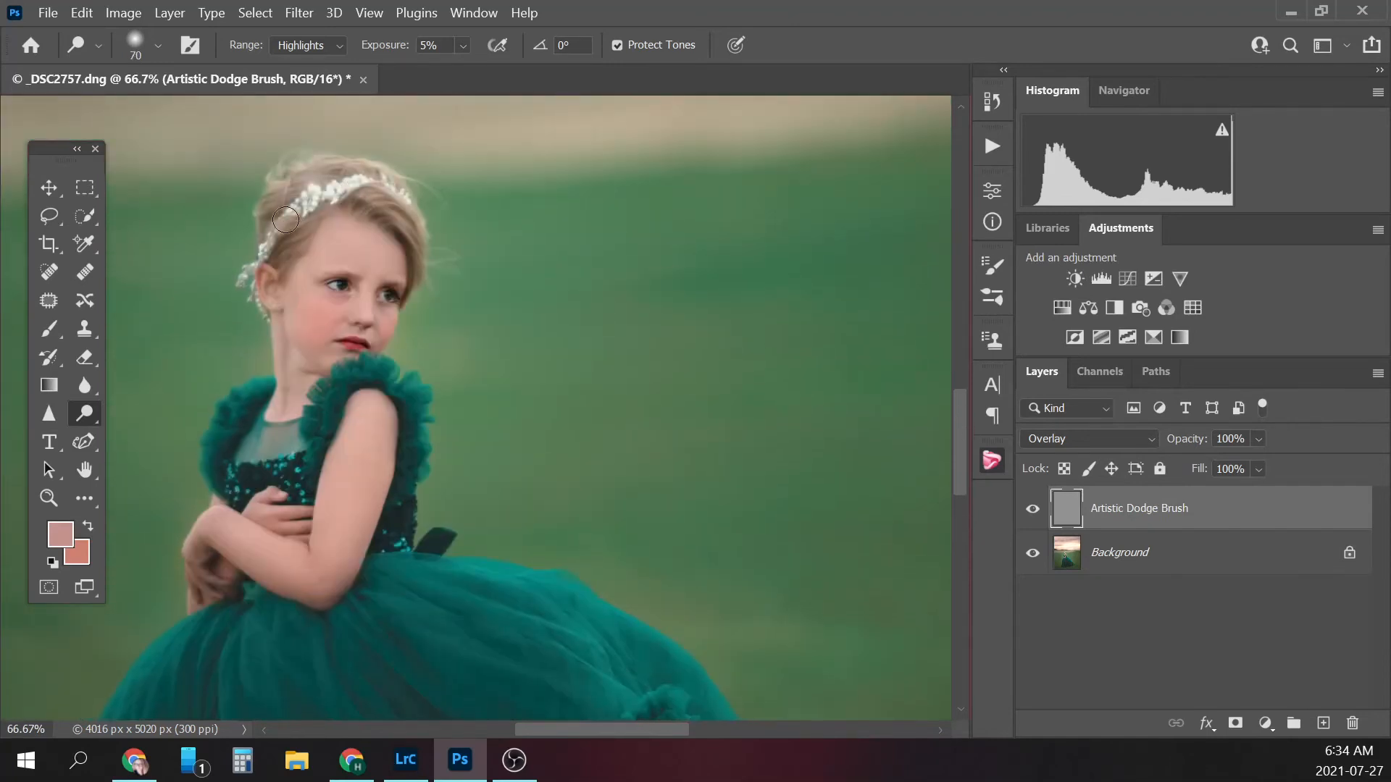
key(bracketleft)
key(bracketleft)
key(bracketleft)
key(bracketleft)
key(bracketleft)
key(bracketleft)
key(bracketleft)
key(bracketright)
key(bracketright)
key(bracketright)
key(bracketright)
drag(266, 207, 295, 165)
key(bracketleft)
key(bracketleft)
key(bracketleft)
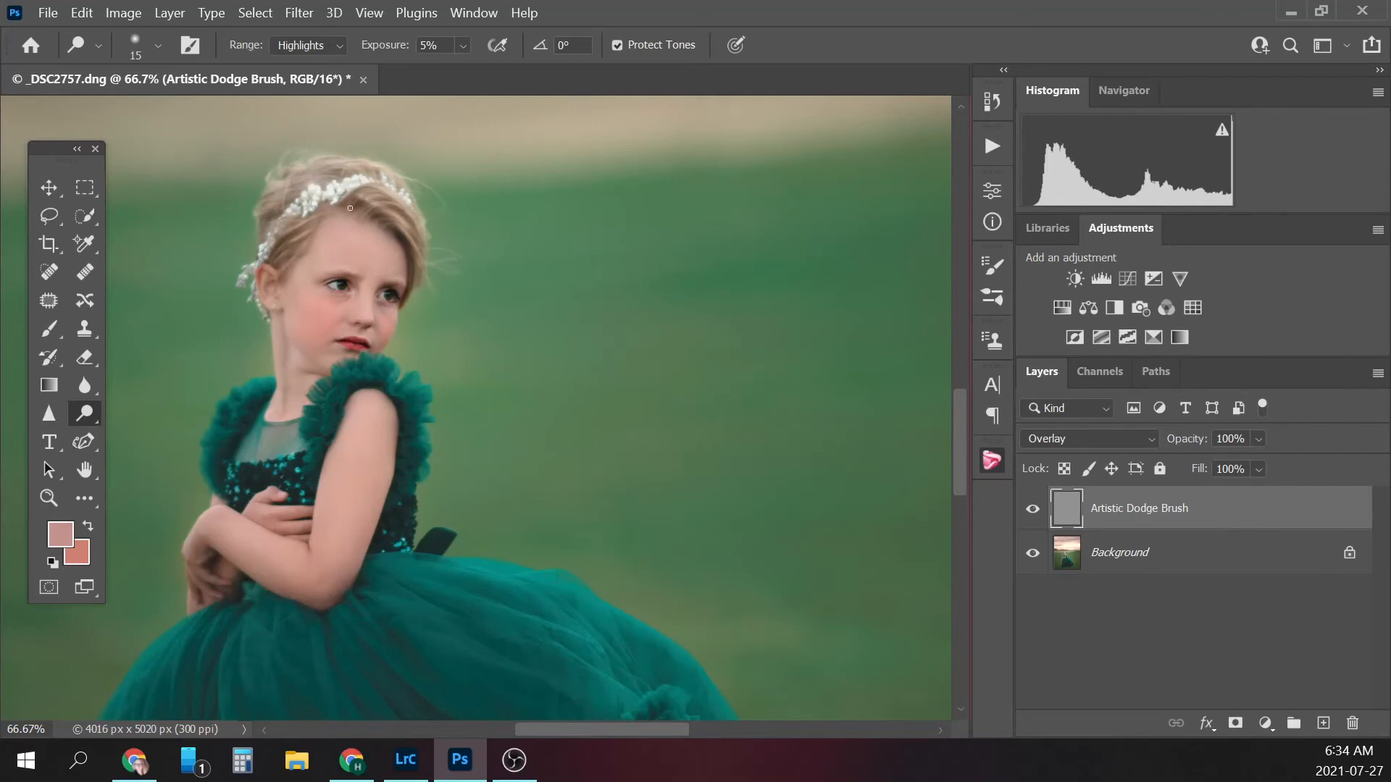
key(bracketright)
key(bracketright)
key(bracketright)
key(bracketright)
key(bracketright)
key(bracketright)
key(bracketright)
key(bracketright)
key(bracketright)
key(bracketright)
key(bracketright)
key(bracketleft)
key(bracketleft)
key(bracketleft)
key(bracketleft)
key(bracketleft)
key(bracketleft)
key(bracketleft)
key(bracketleft)
key(bracketleft)
- Dodge the highlights on the girl's face and eyes at close range, adapting the brush size to each feature
key(ctrl+plus)
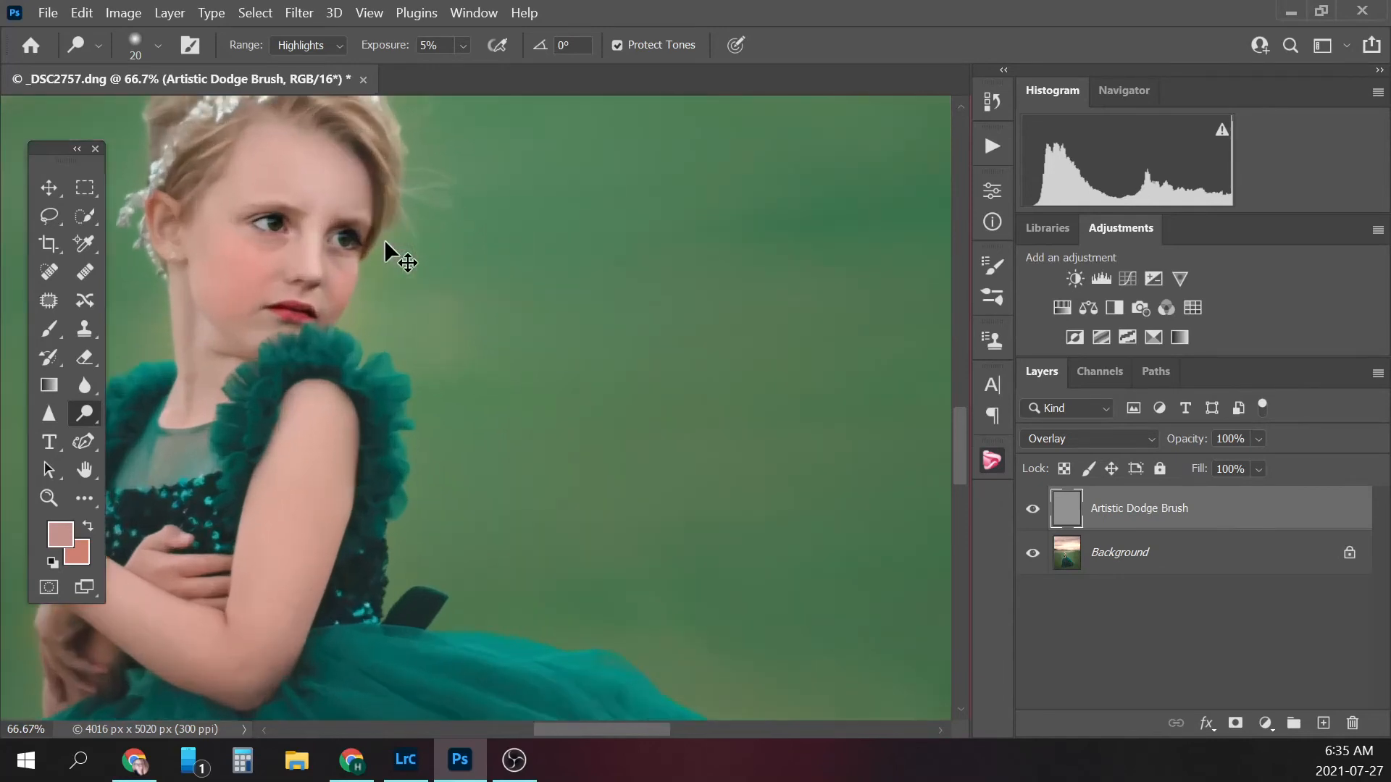
drag(962, 445, 955, 425)
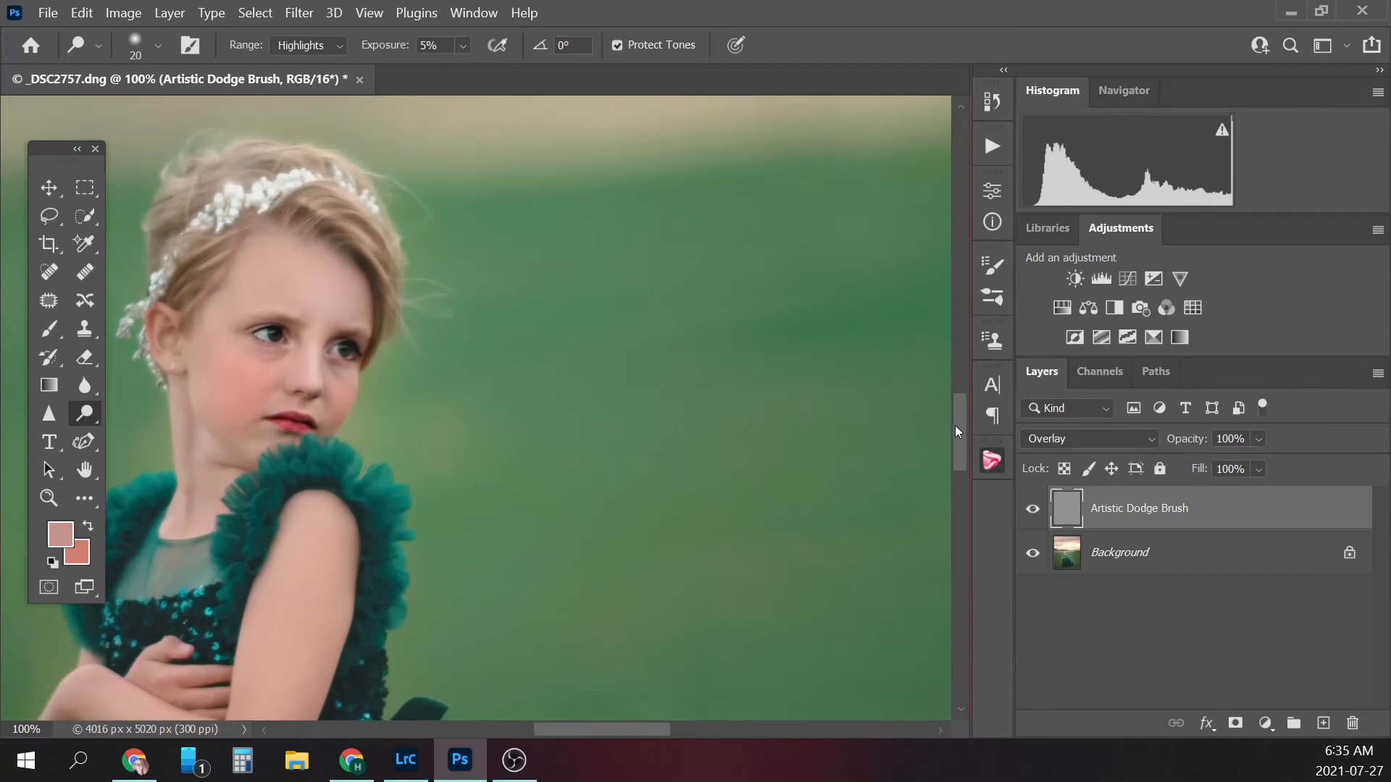
drag(556, 732, 546, 723)
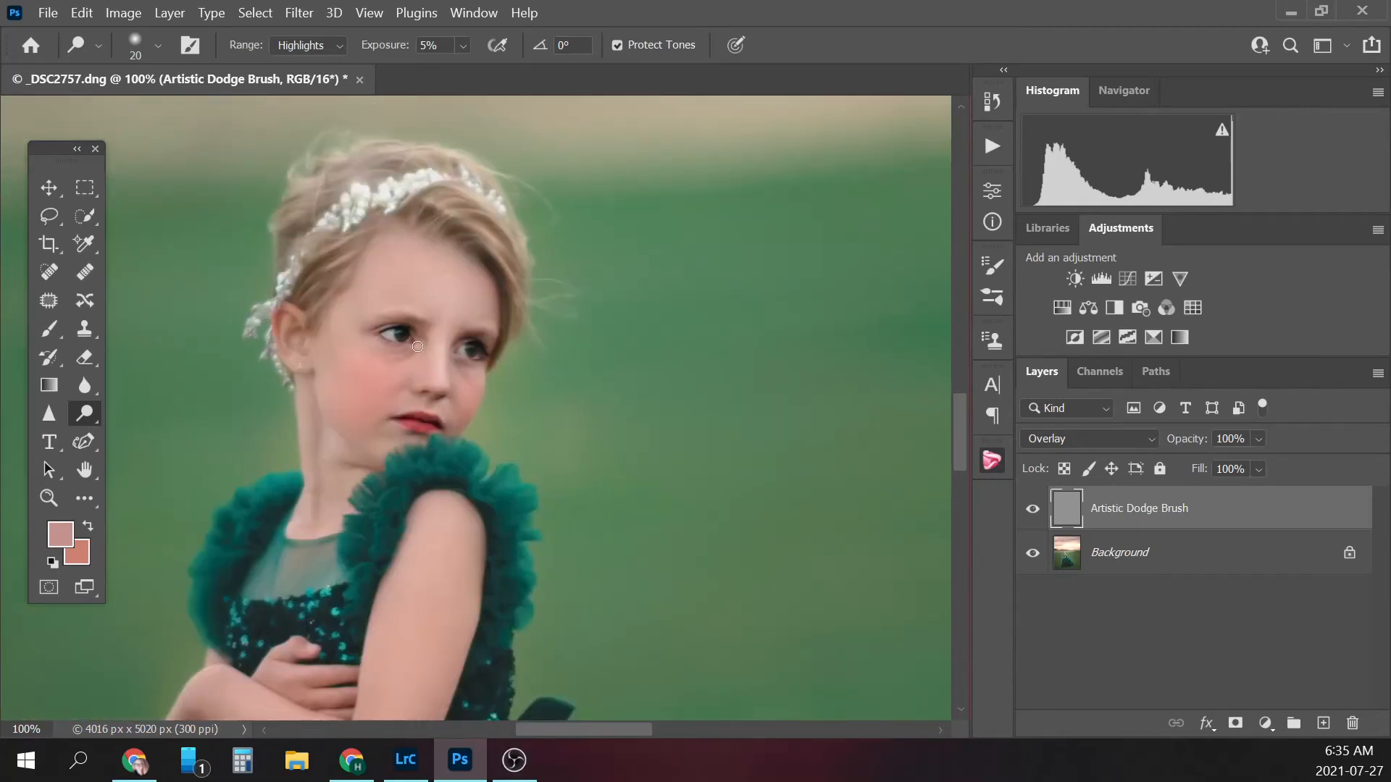
key(bracketleft)
key(bracketright)
key(bracketright)
key(bracketright)
key(bracketright)
key(bracketright)
key(bracketright)
key(bracketright)
key(bracketright)
key(bracketleft)
key(bracketright)
key(bracketright)
key(bracketright)
key(bracketright)
key(bracketright)
key(bracketleft)
key(bracketleft)
key(bracketleft)
key(bracketleft)
key(bracketleft)
key(bracketleft)
key(bracketleft)
key(bracketleft)
key(bracketleft)
key(bracketleft)
- Dodge the highlights along the girl's neck, arms and hands with a small brush of about 20 to 25 px
key(ctrl+minus)
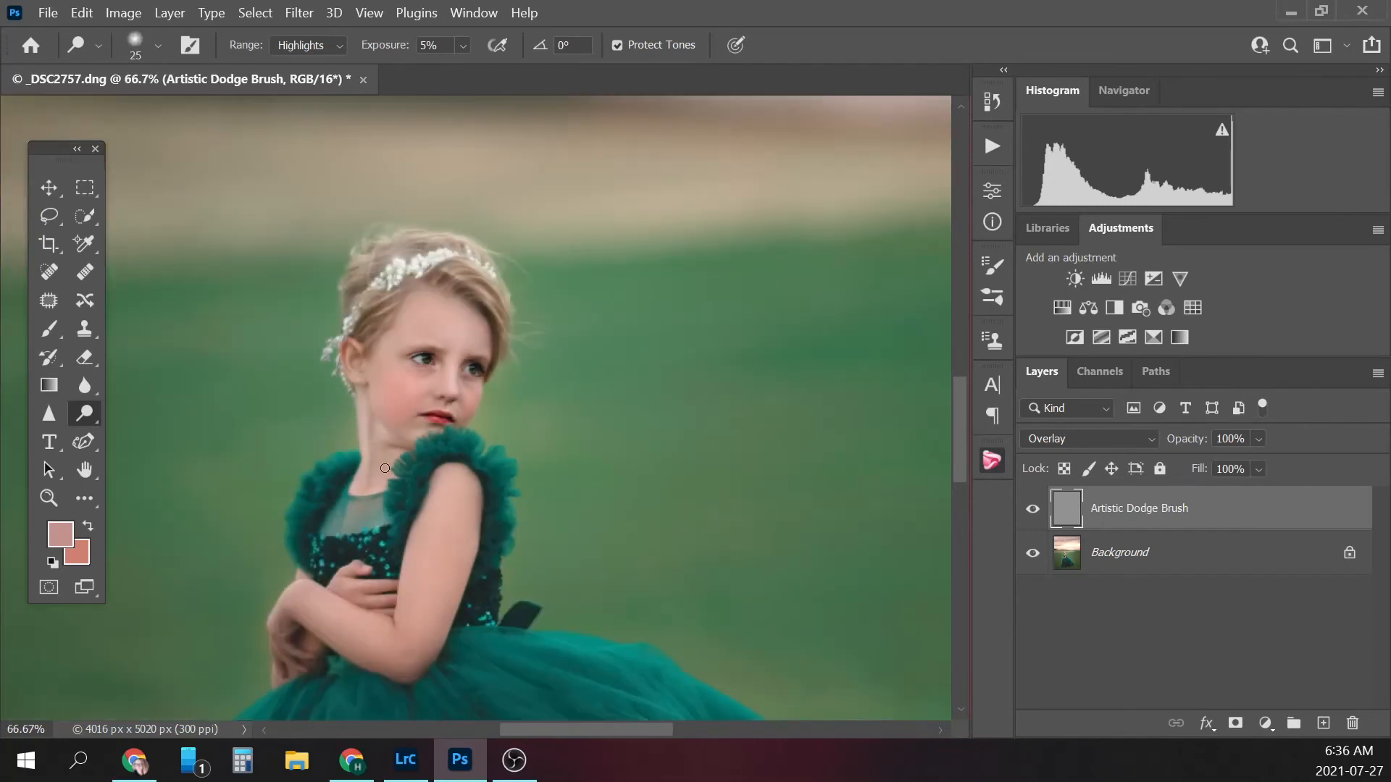
key(bracketright)
key(bracketright)
key(bracketright)
key(bracketright)
key(bracketright)
key(bracketright)
key(bracketleft)
key(bracketleft)
key(bracketleft)
key(bracketleft)
key(bracketleft)
key(bracketleft)
key(bracketleft)
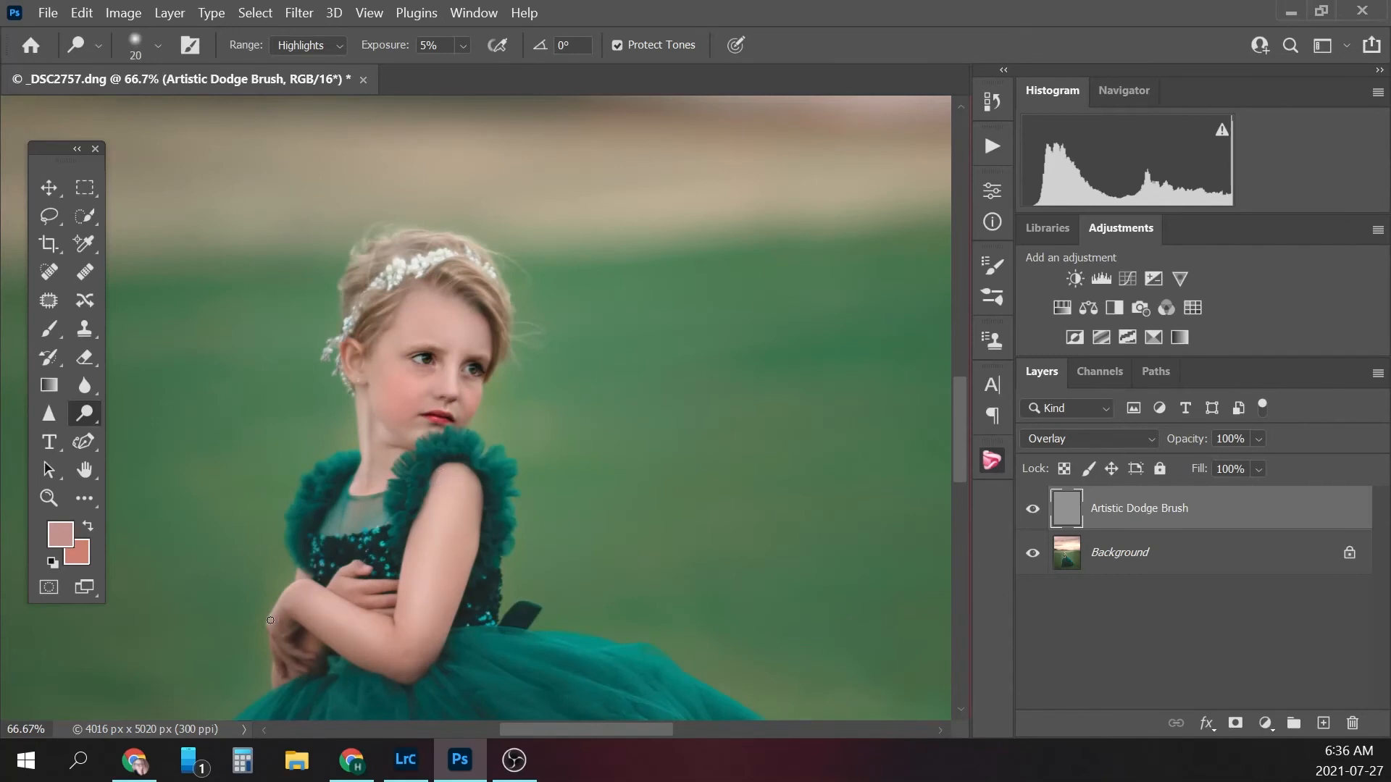
key(bracketleft)
key(bracketleft)
key(bracketleft)
key(bracketright)
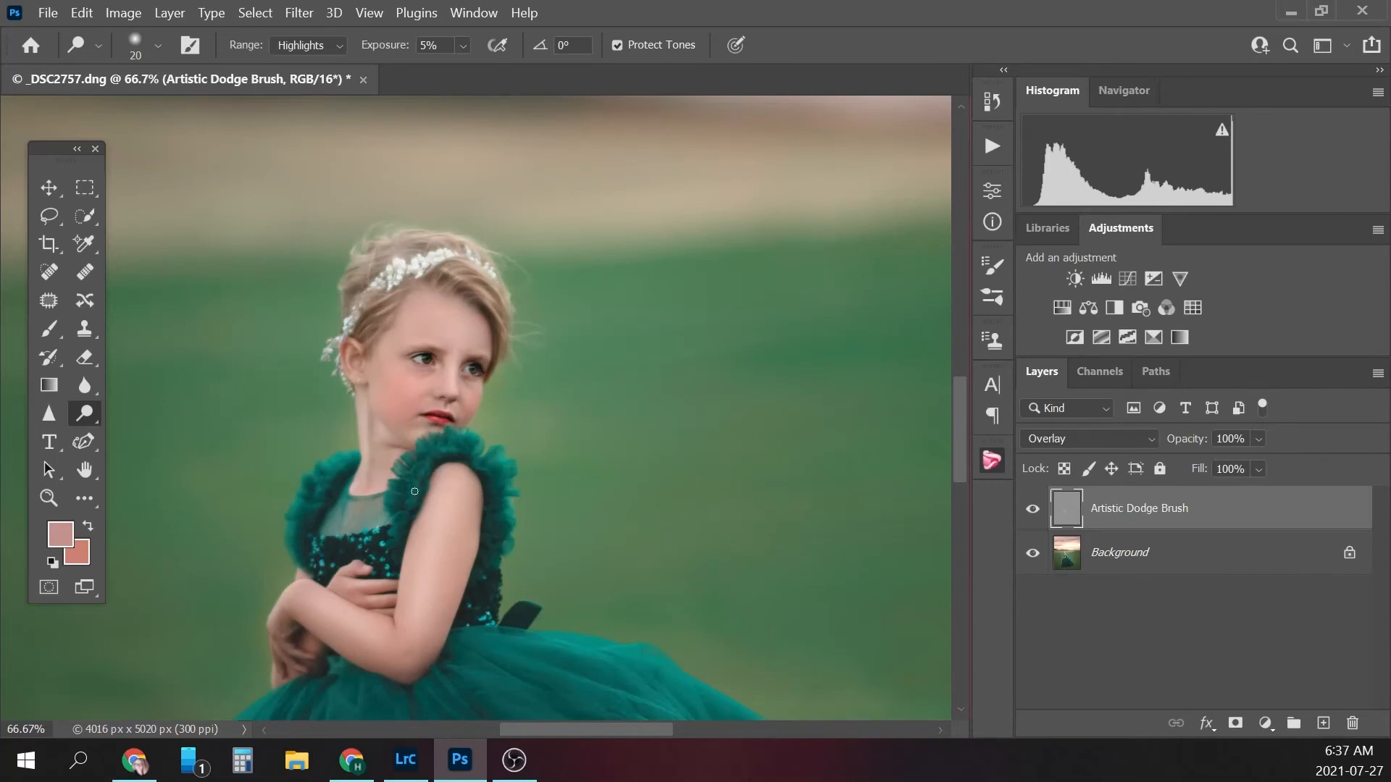
- Dodge the highlights along the tulle folds of the upper skirt with a brush of about 50 px
key(ctrl+minus)
key(ctrl+minus)
key(ctrl+minus)
drag(956, 352, 954, 402)
key(ctrl+equal)
key(ctrl+equal)
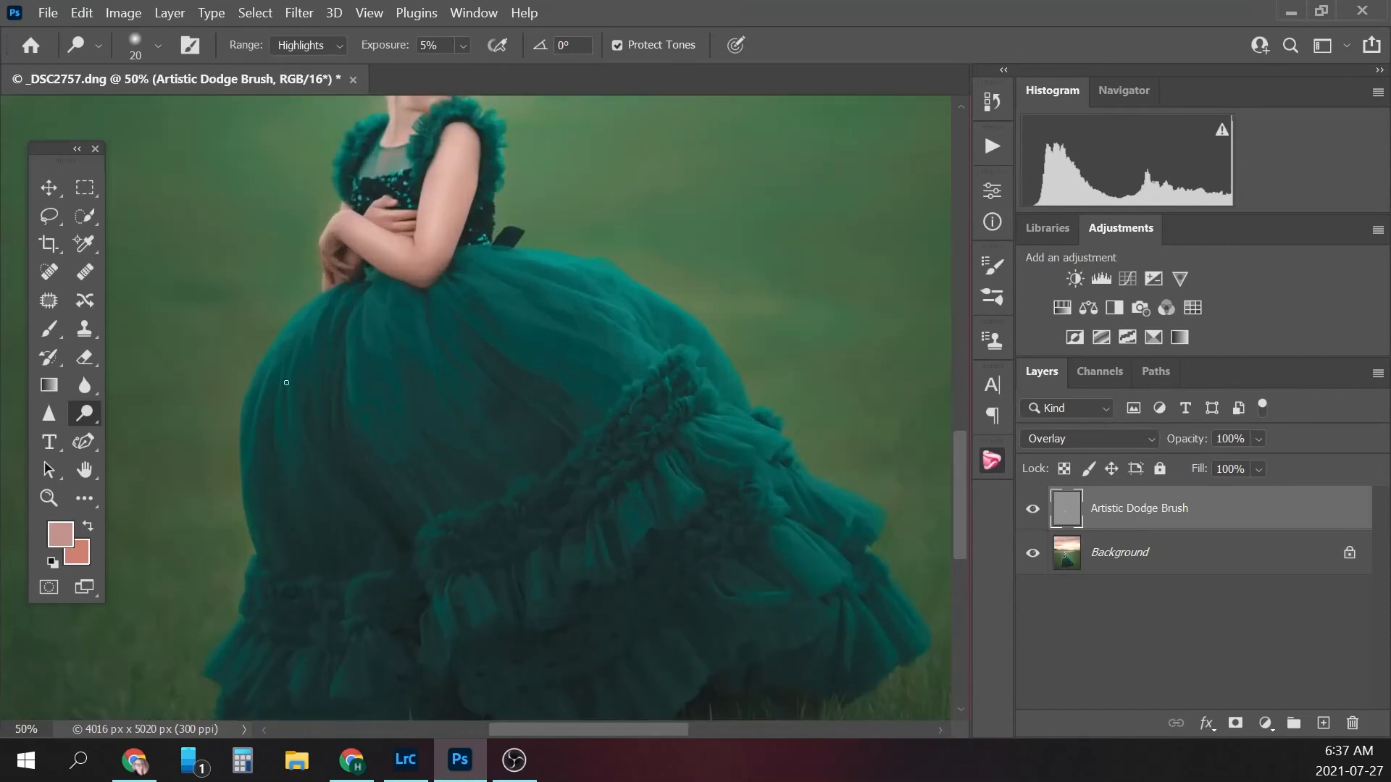
key(bracketright)
key(bracketright)
key(bracketright)
key(bracketright)
key(bracketright)
key(bracketright)
key(bracketright)
key(bracketright)
key(bracketright)
key(bracketright)
key(bracketright)
key(bracketleft)
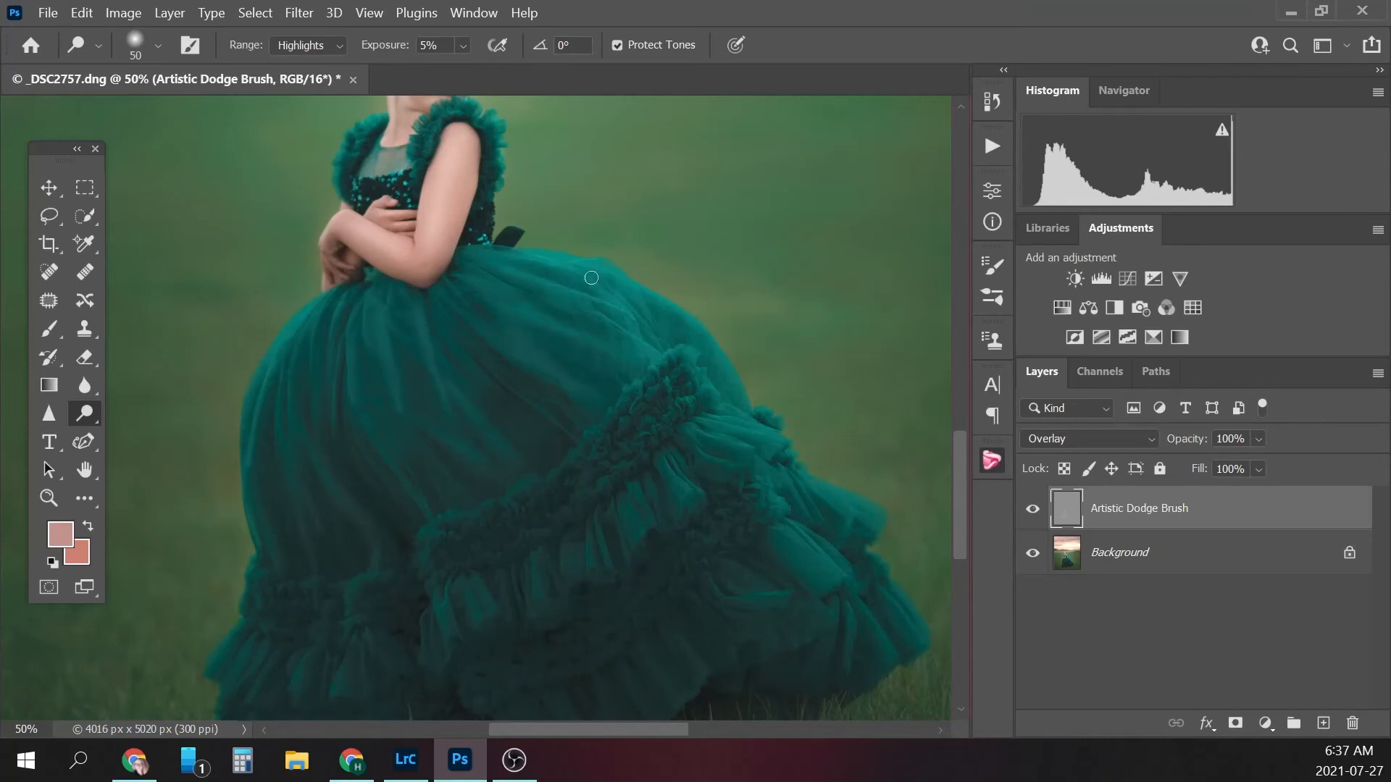
- Dodge the highlights on the skirt's tiered ruffles with a 50 to 60 px brush and compare with and without the dodge layer
key(ctrl+minus)
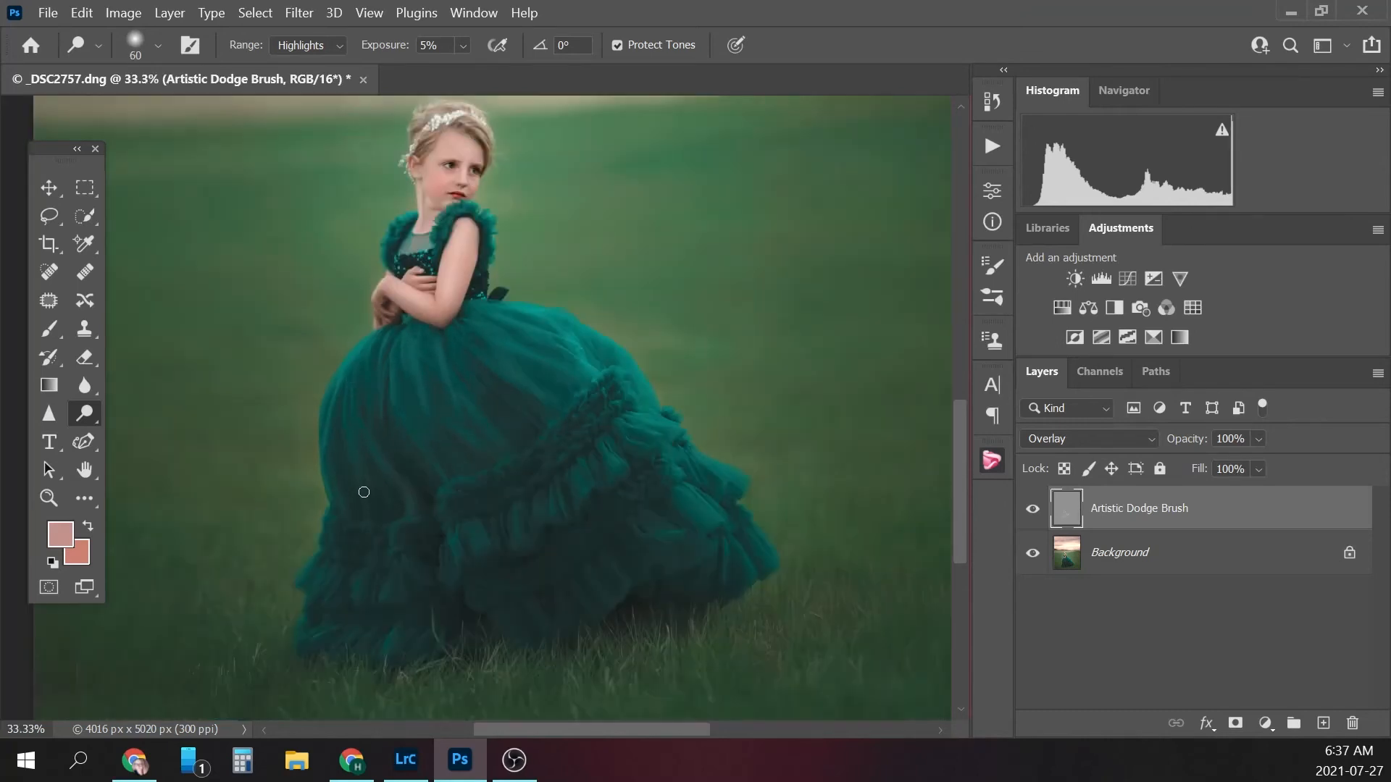
key(bracketright)
drag(547, 433, 552, 464)
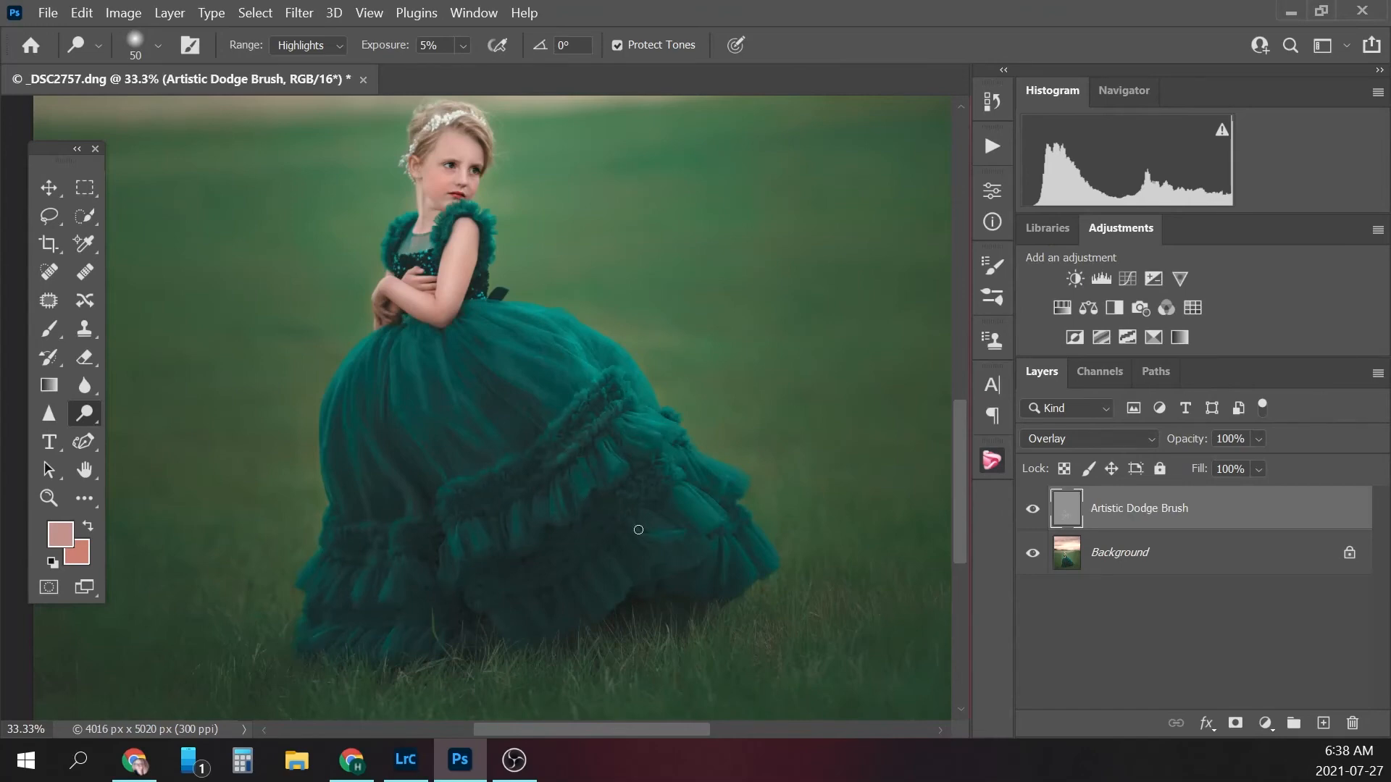
mouse_move(639, 530)
mouse_down()
mouse_move(762, 554)
mouse_move(684, 453)
mouse_up()
click(1033, 512)
click(1033, 511)
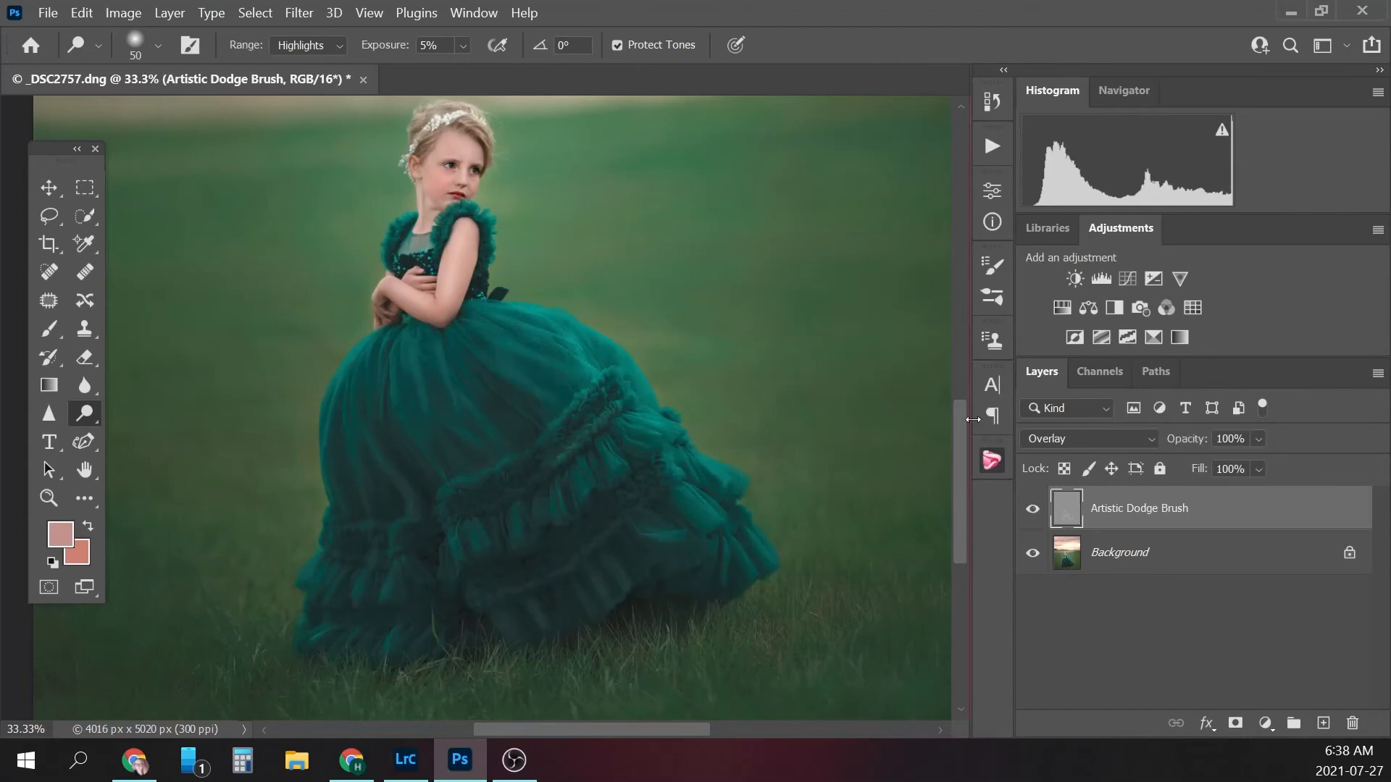
scroll(869, 420, up, 1)
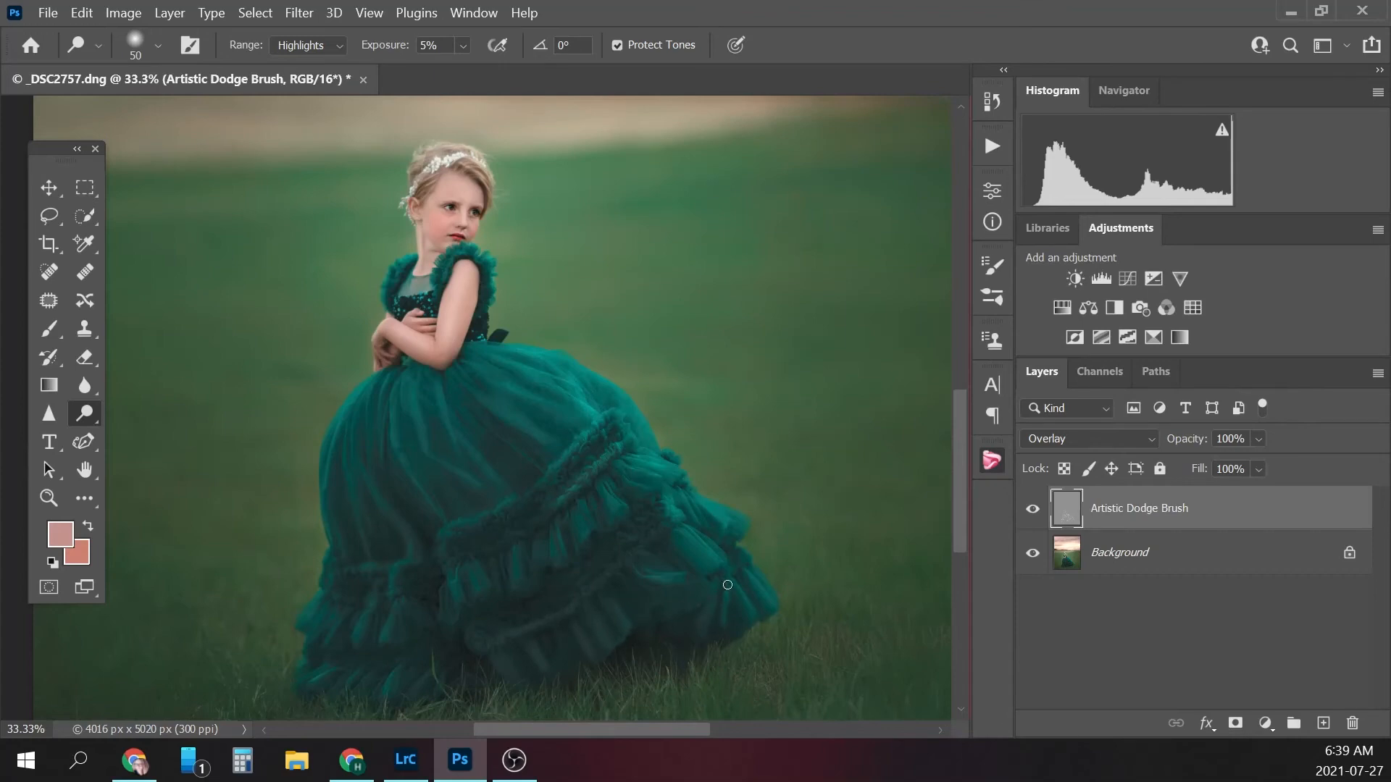
- Compare the portrait with and without the dodge layer, and flatten the image
click(1033, 510)
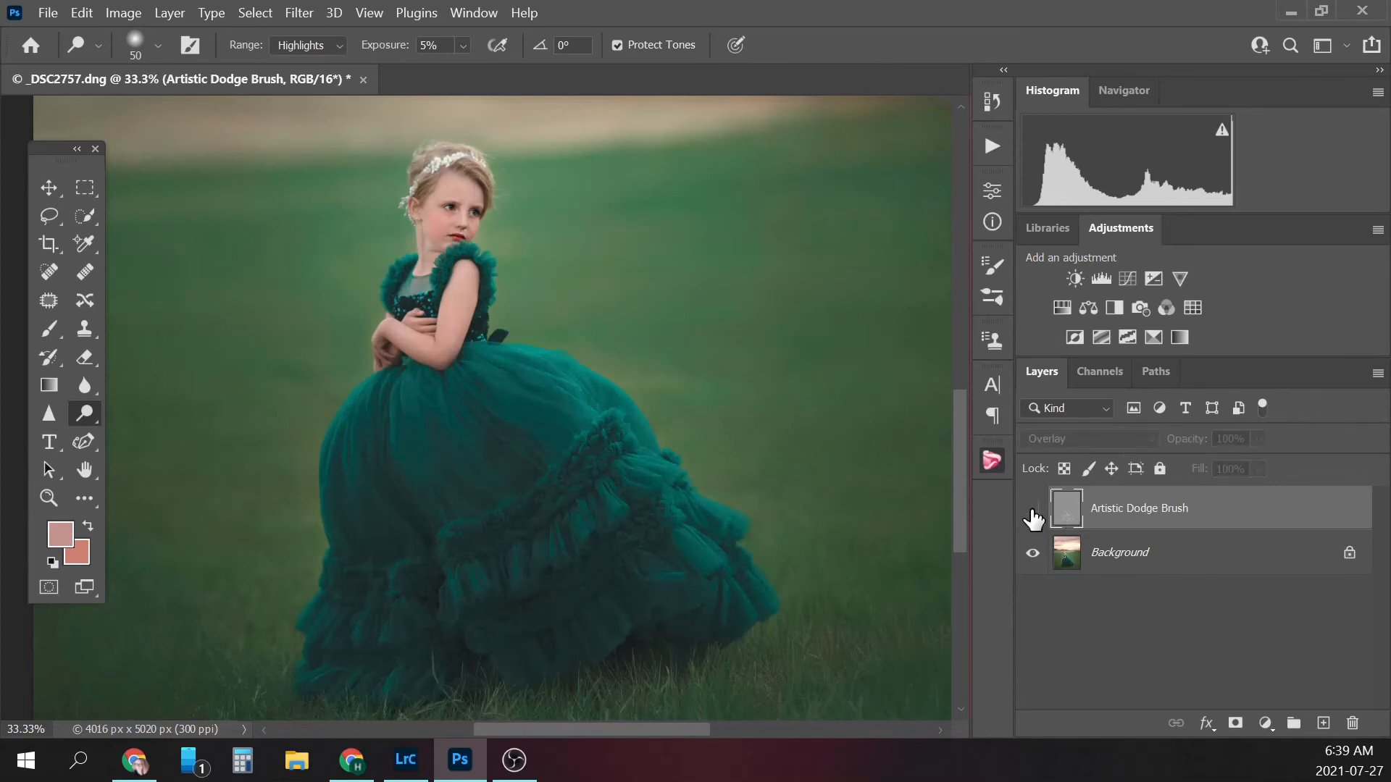
click(1033, 513)
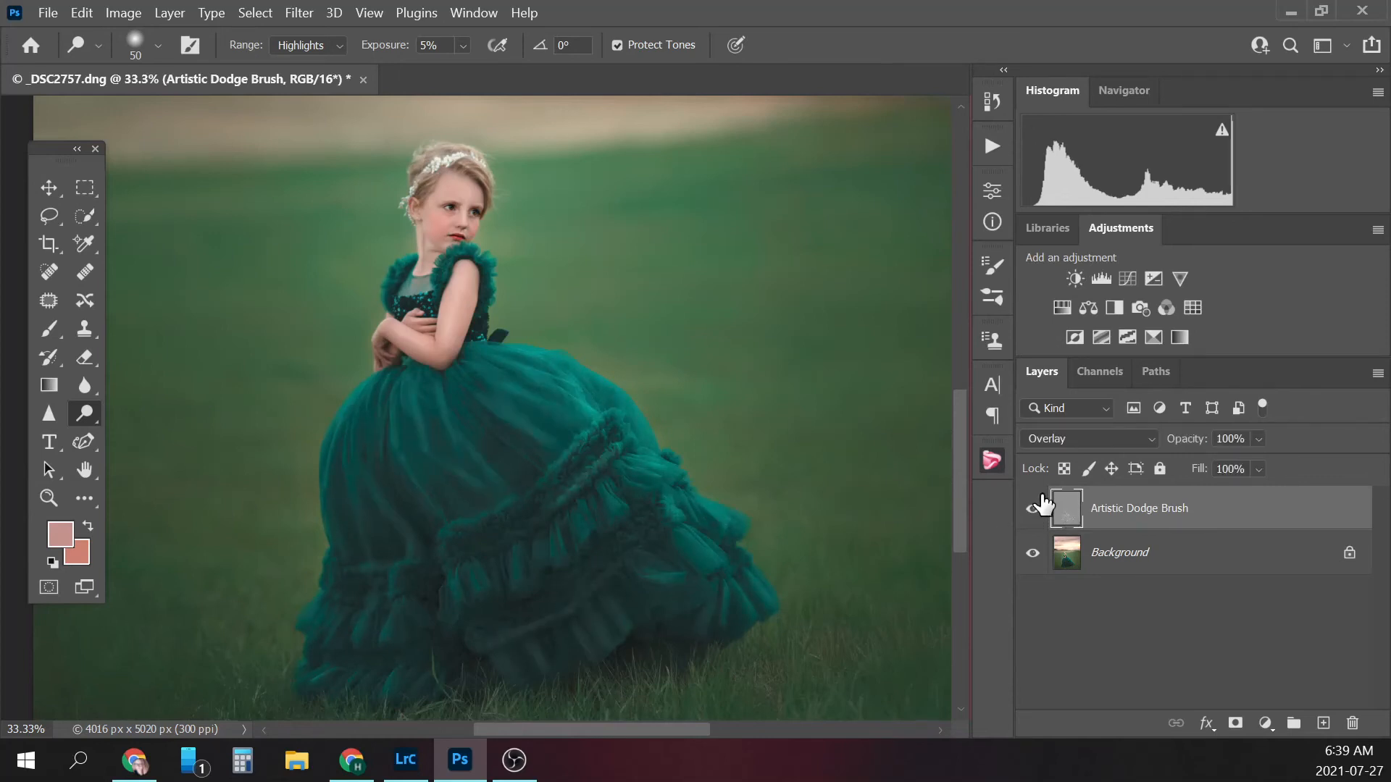
click(1168, 564)
right_click(1188, 572)
click(1258, 493)
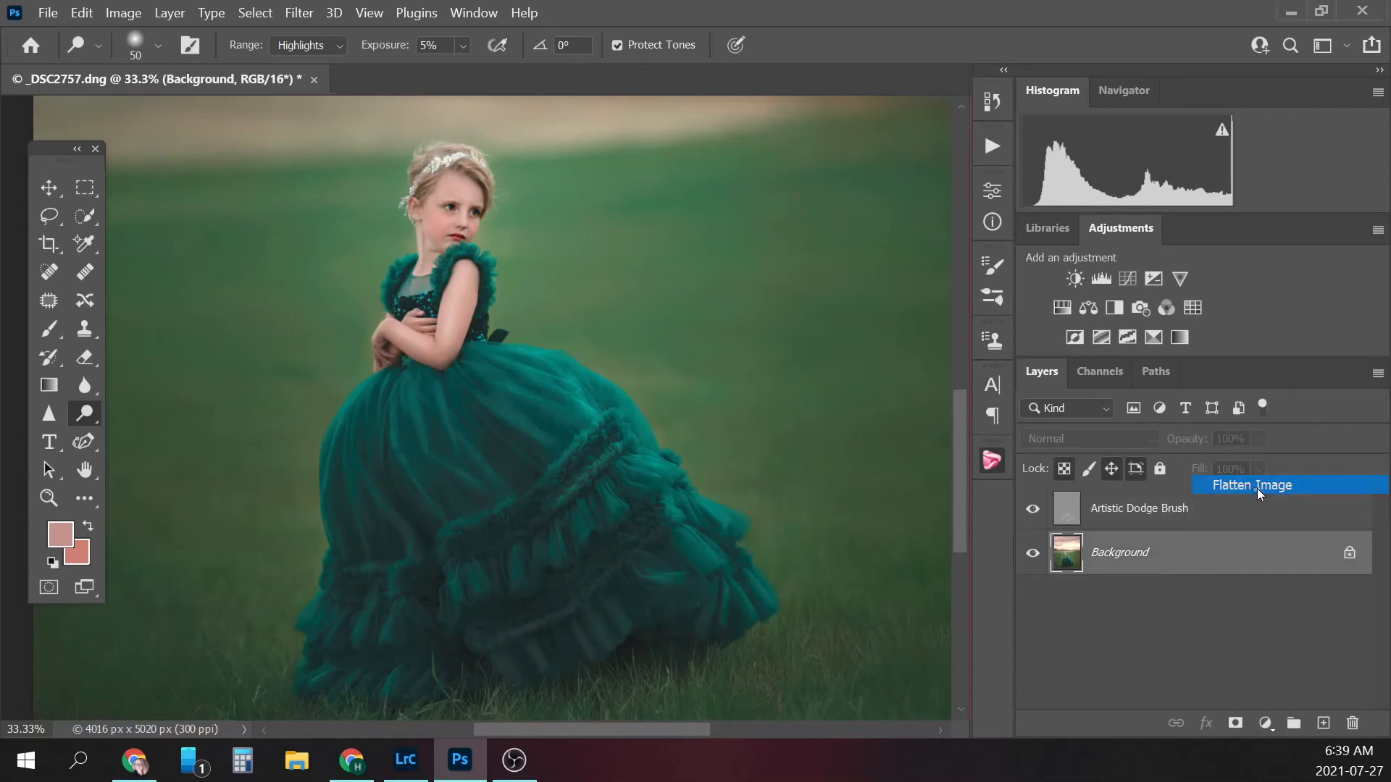
- Run the Artistic Burn Brush action through its messages to get a burn layer for the shadows
click(992, 146)
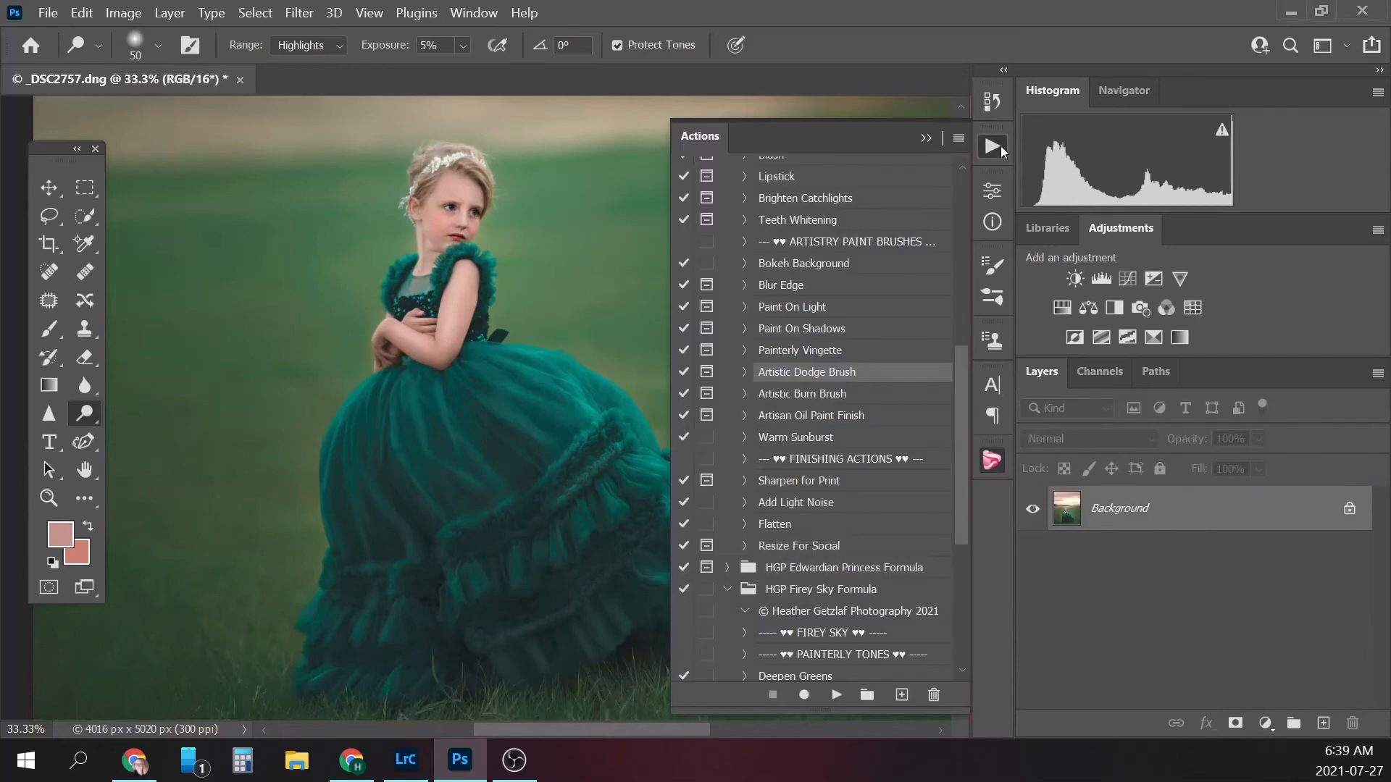
click(826, 395)
click(836, 695)
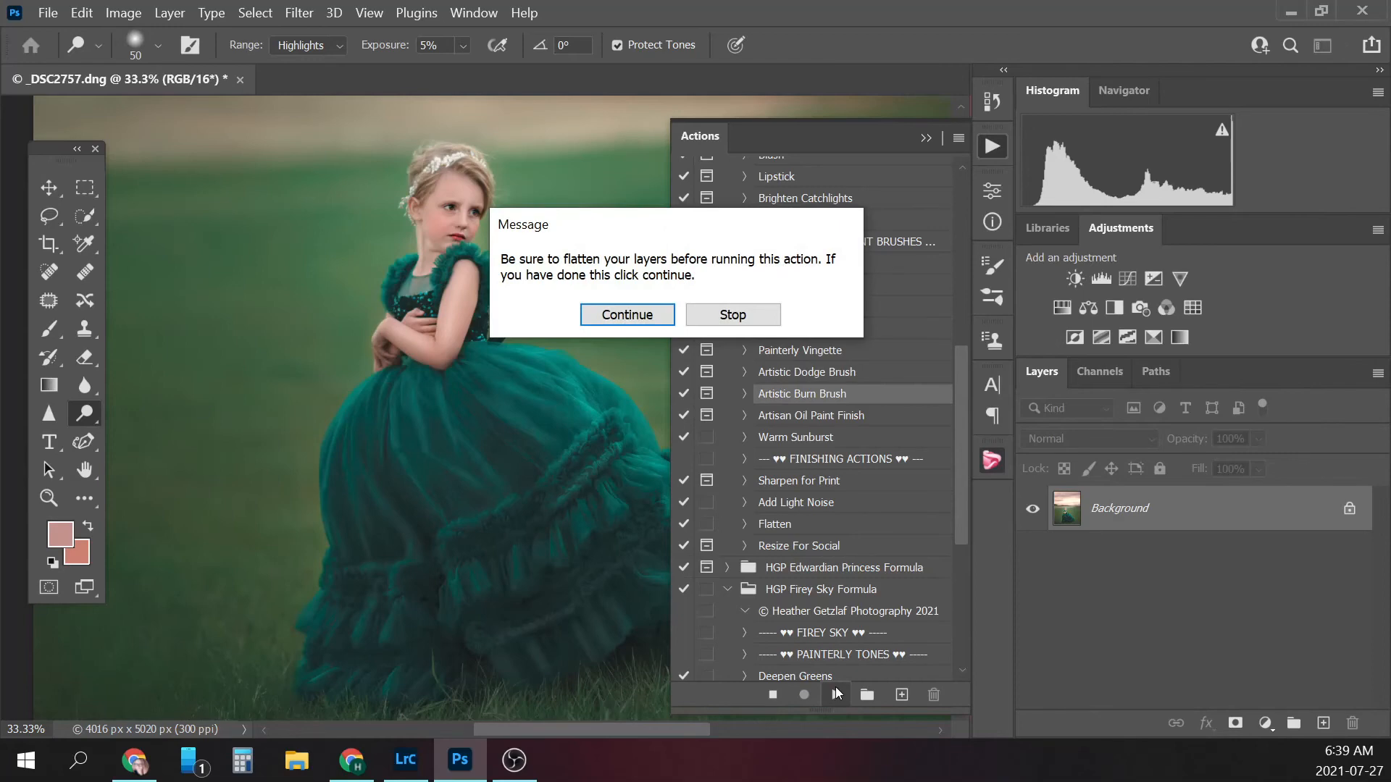
click(656, 314)
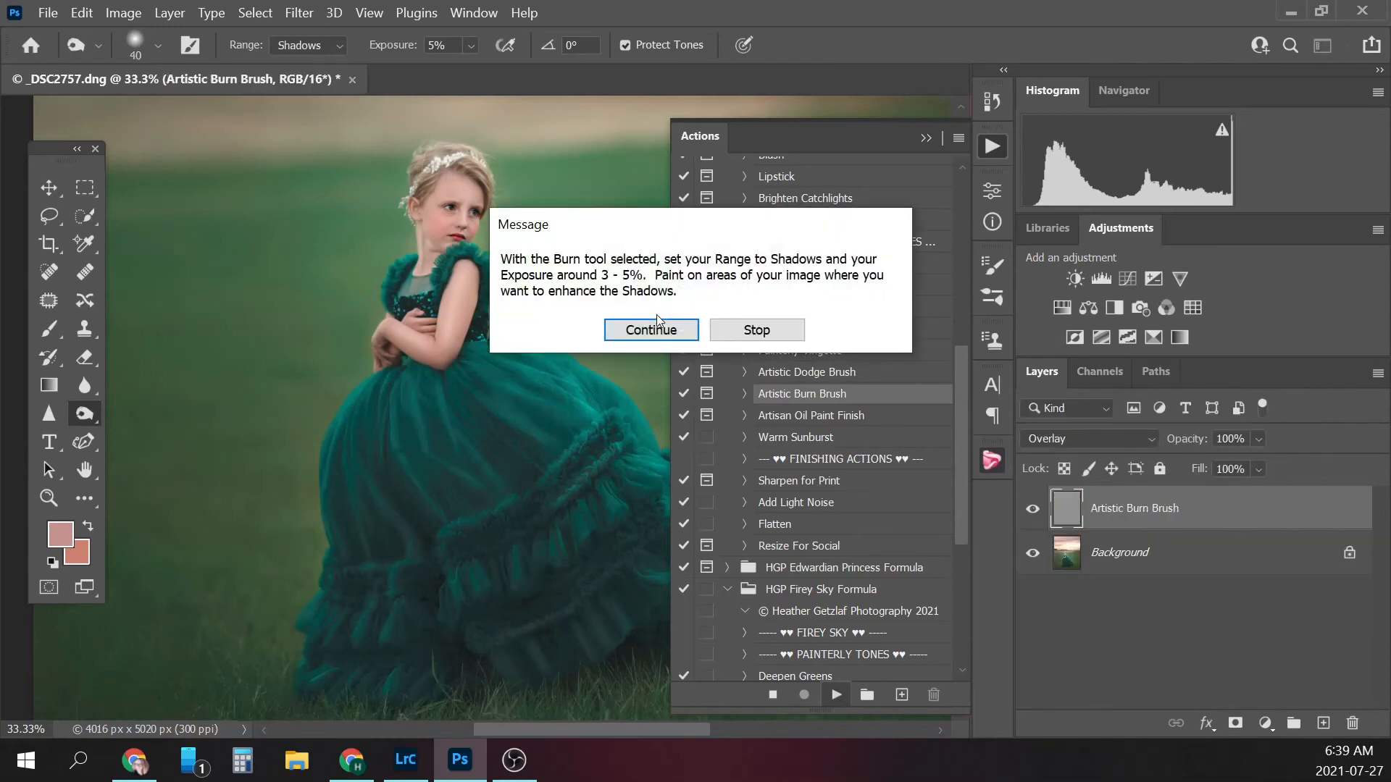
click(657, 324)
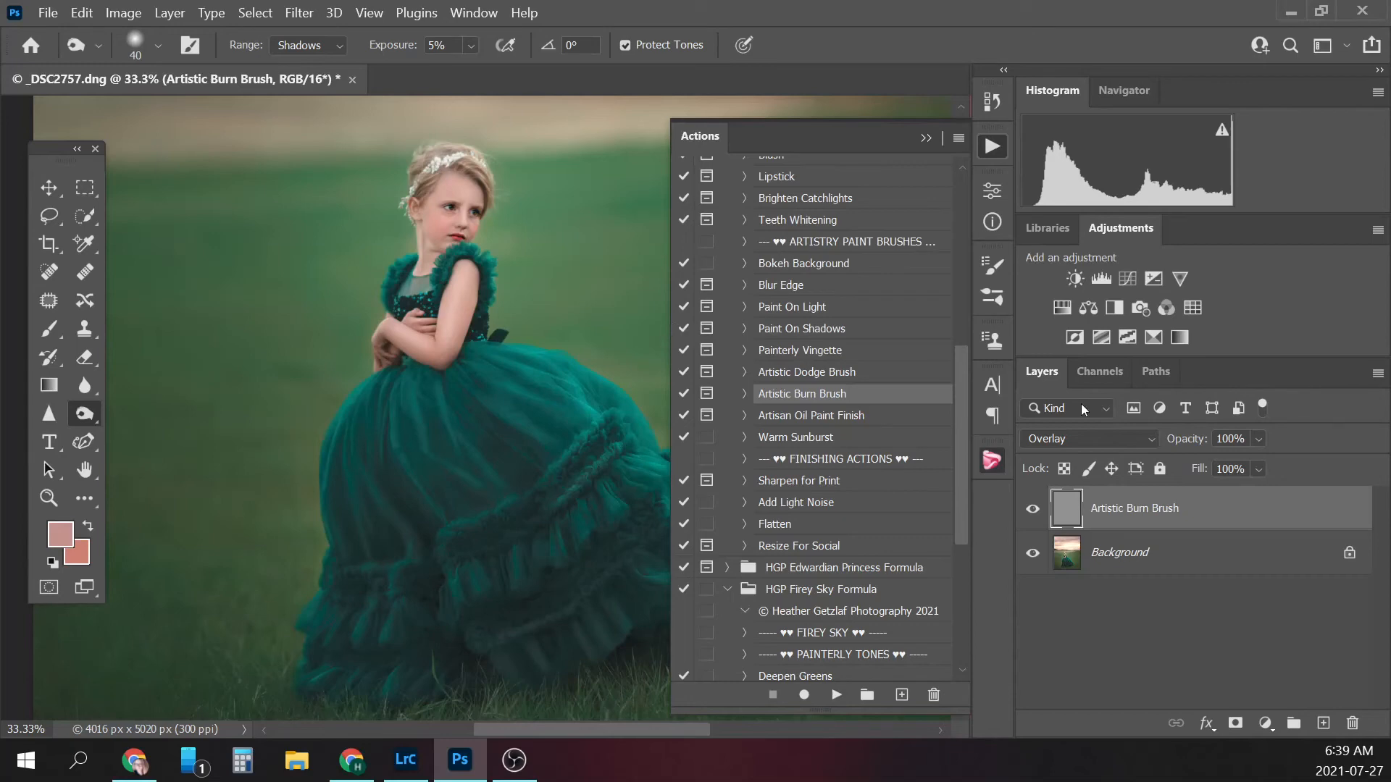
click(928, 138)
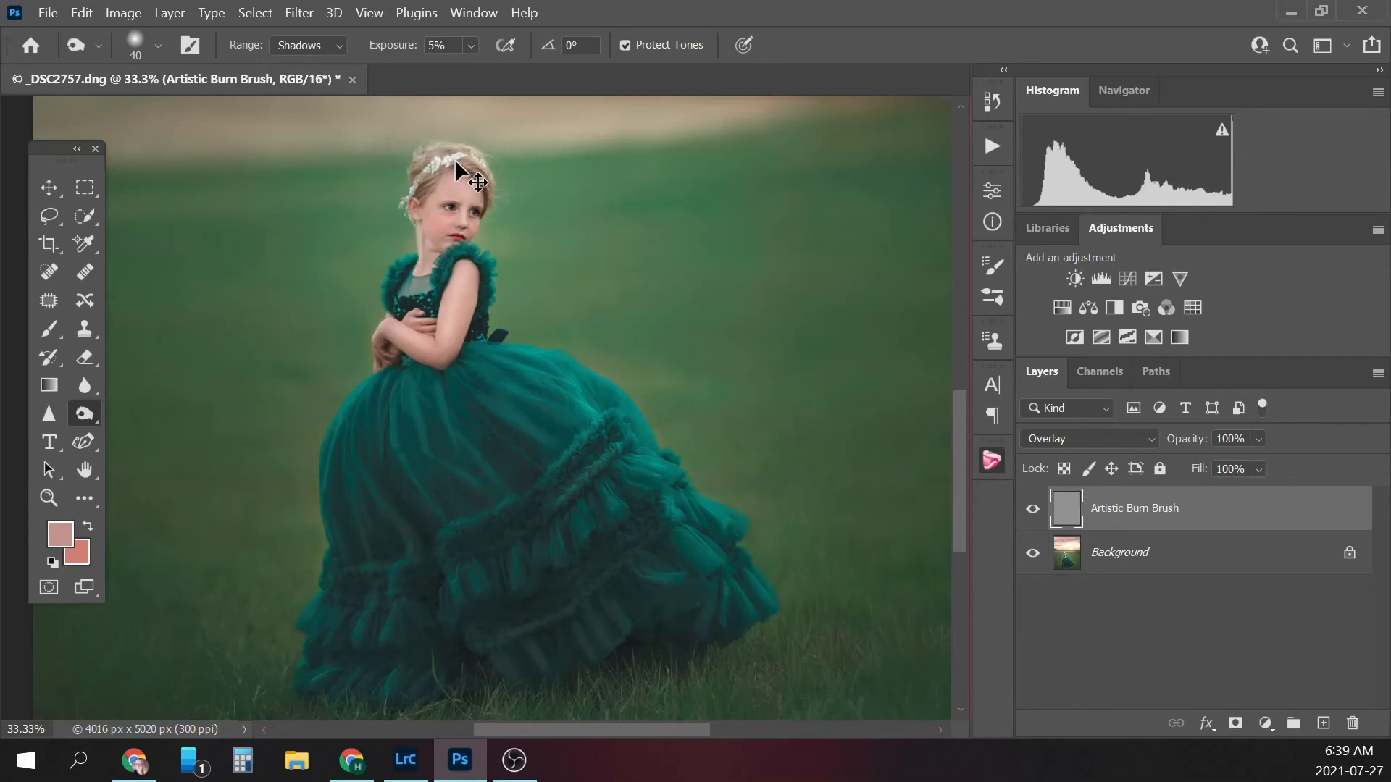
- Burn the shadows around the girl's eyes and brows at close range with a brush of about 10 to 15 px
key(ctrl+plus)
key(ctrl+plus)
key(ctrl+plus)
key(ctrl+plus)
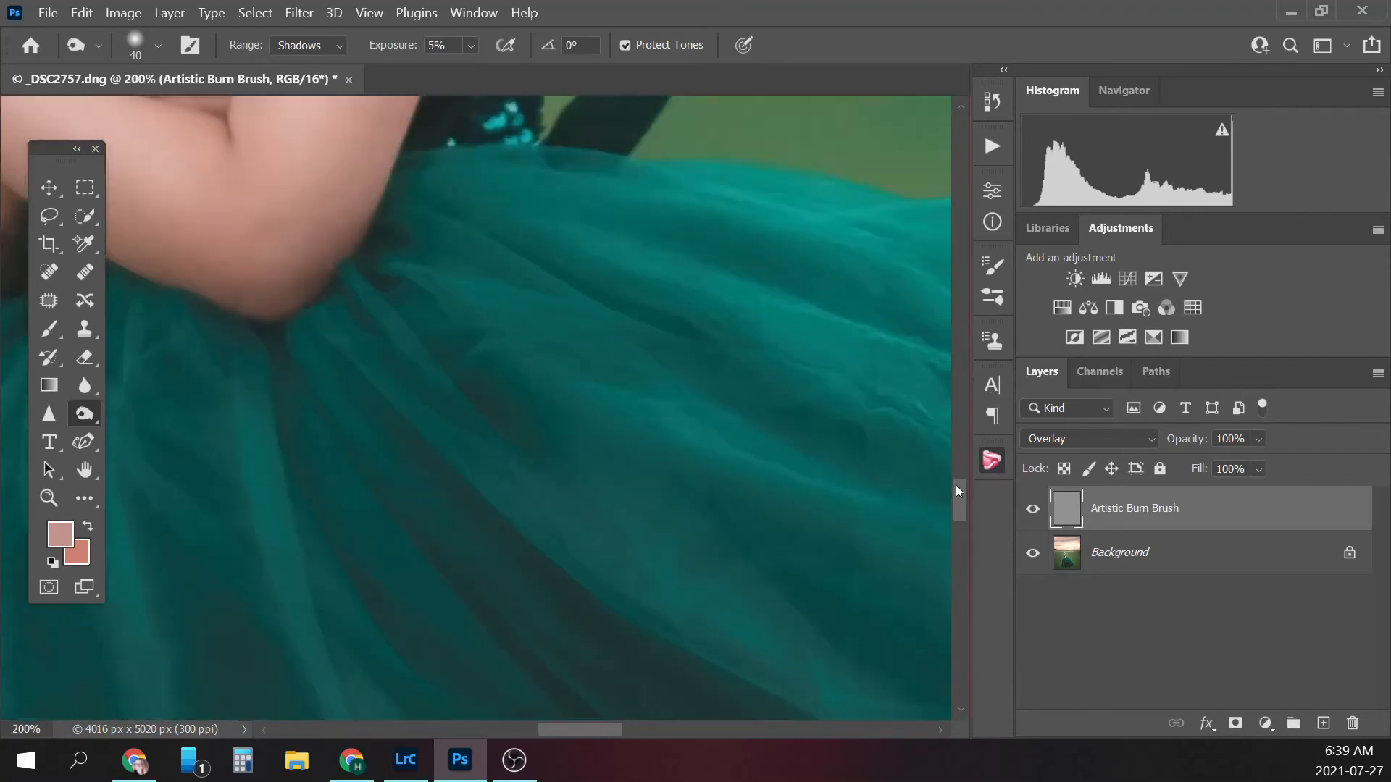
drag(956, 491, 955, 412)
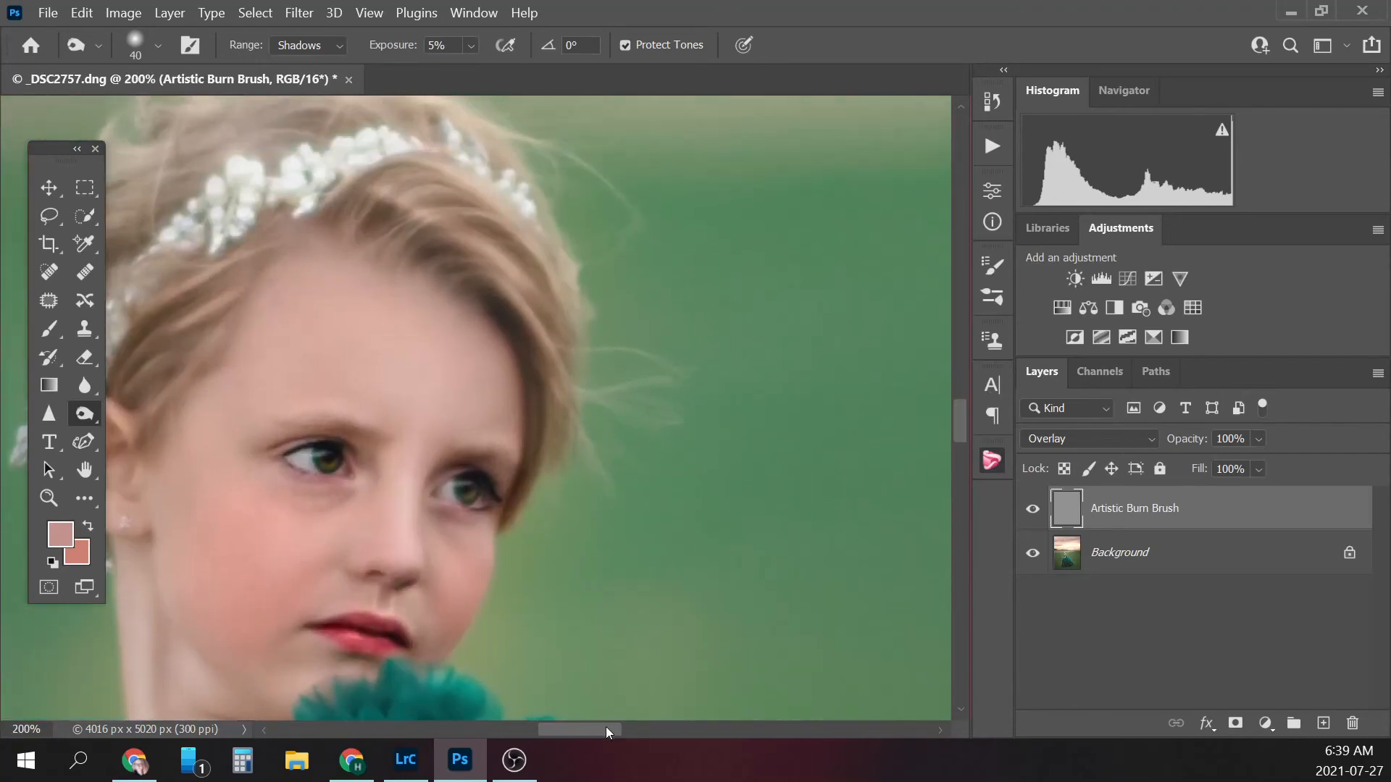
drag(606, 729, 589, 727)
key(bracketleft)
key(bracketleft)
key(bracketleft)
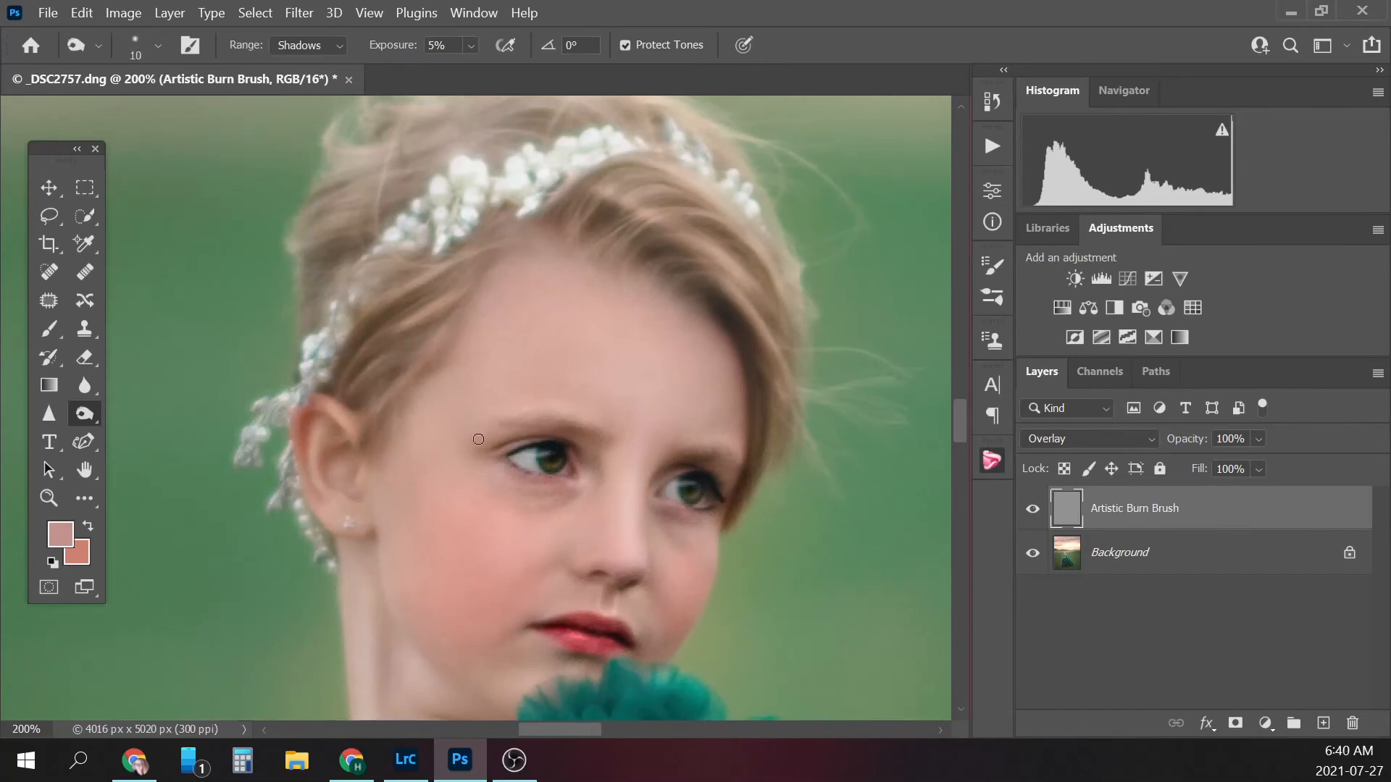
key(bracketright)
key(bracketleft)
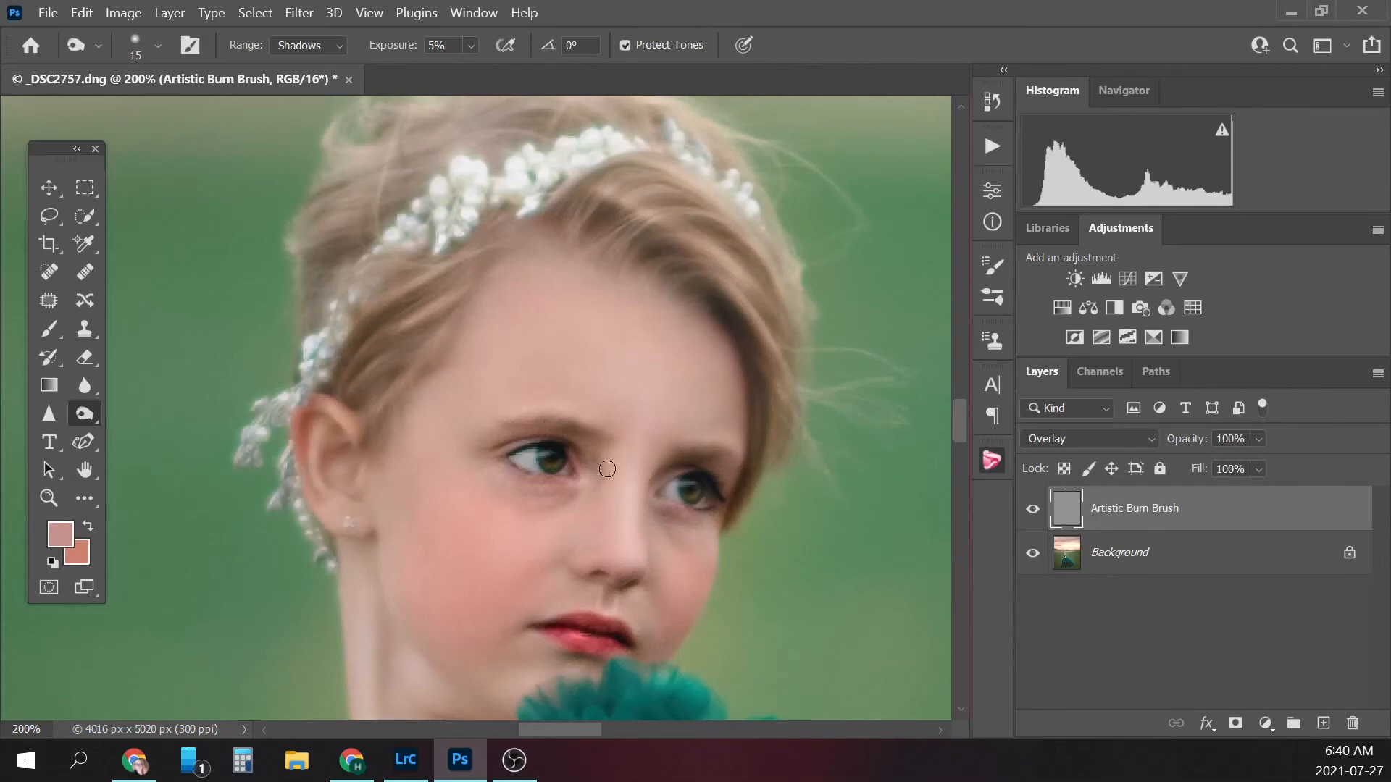
- Refine the burned facial shadows with a fine brush down to 8 px and compare with and without the burn layer
key(bracketright)
key(bracketleft)
key(bracketleft)
key(bracketleft)
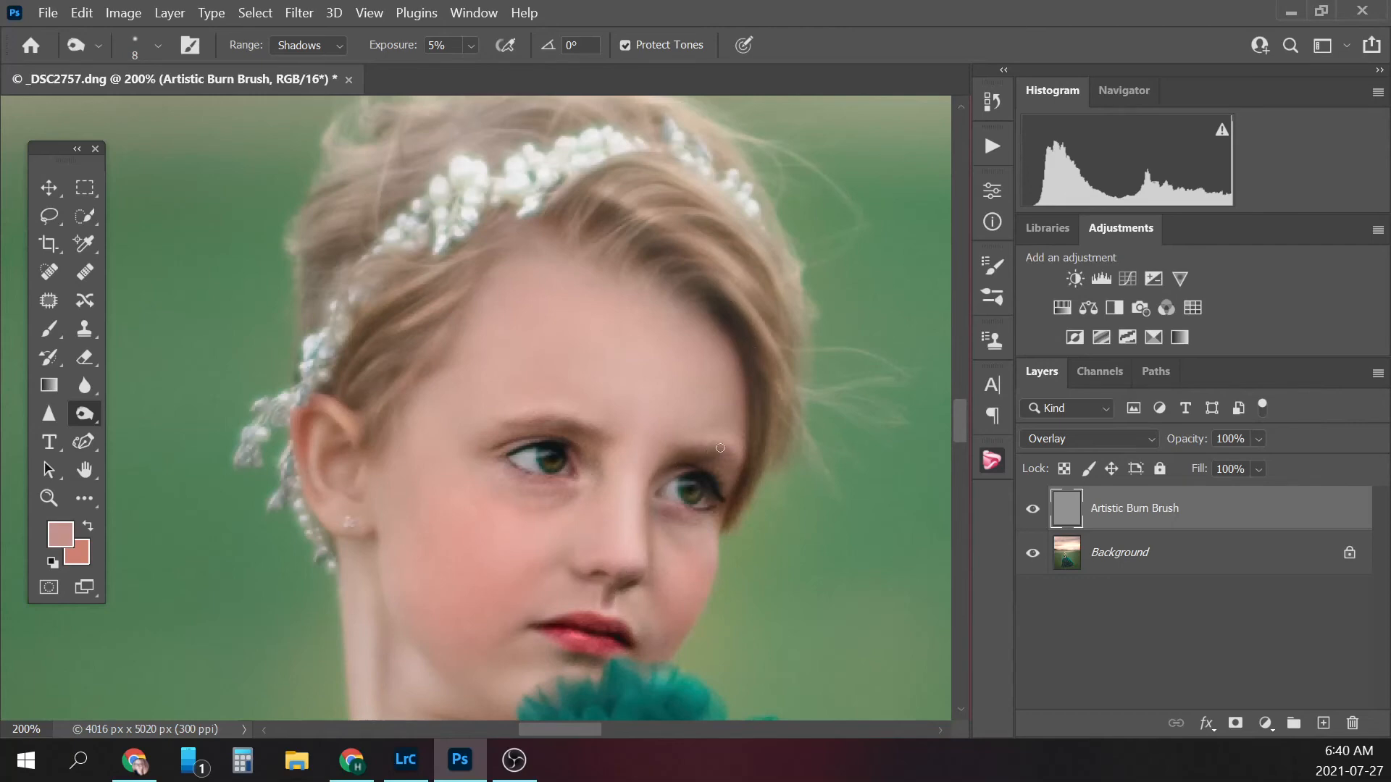
key(ctrl+minus)
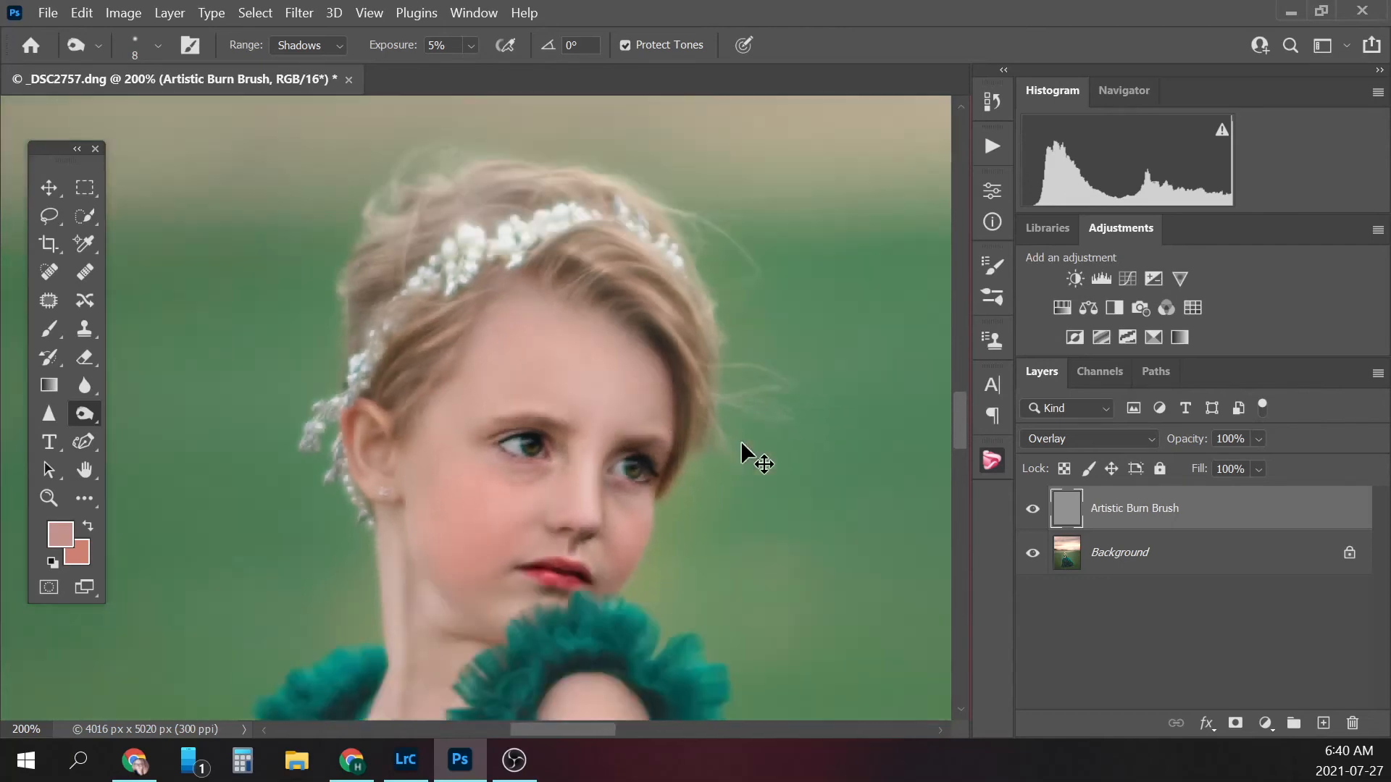
click(1033, 512)
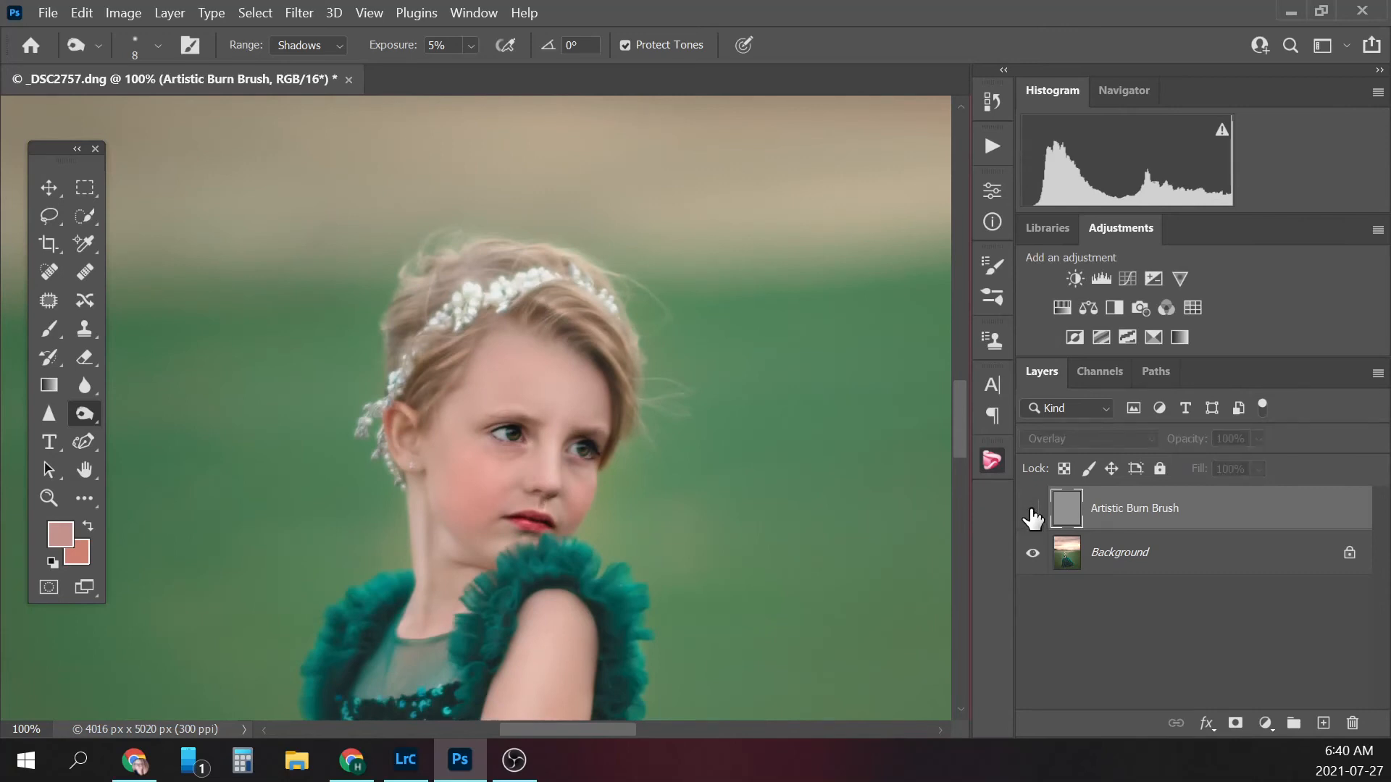
click(1033, 512)
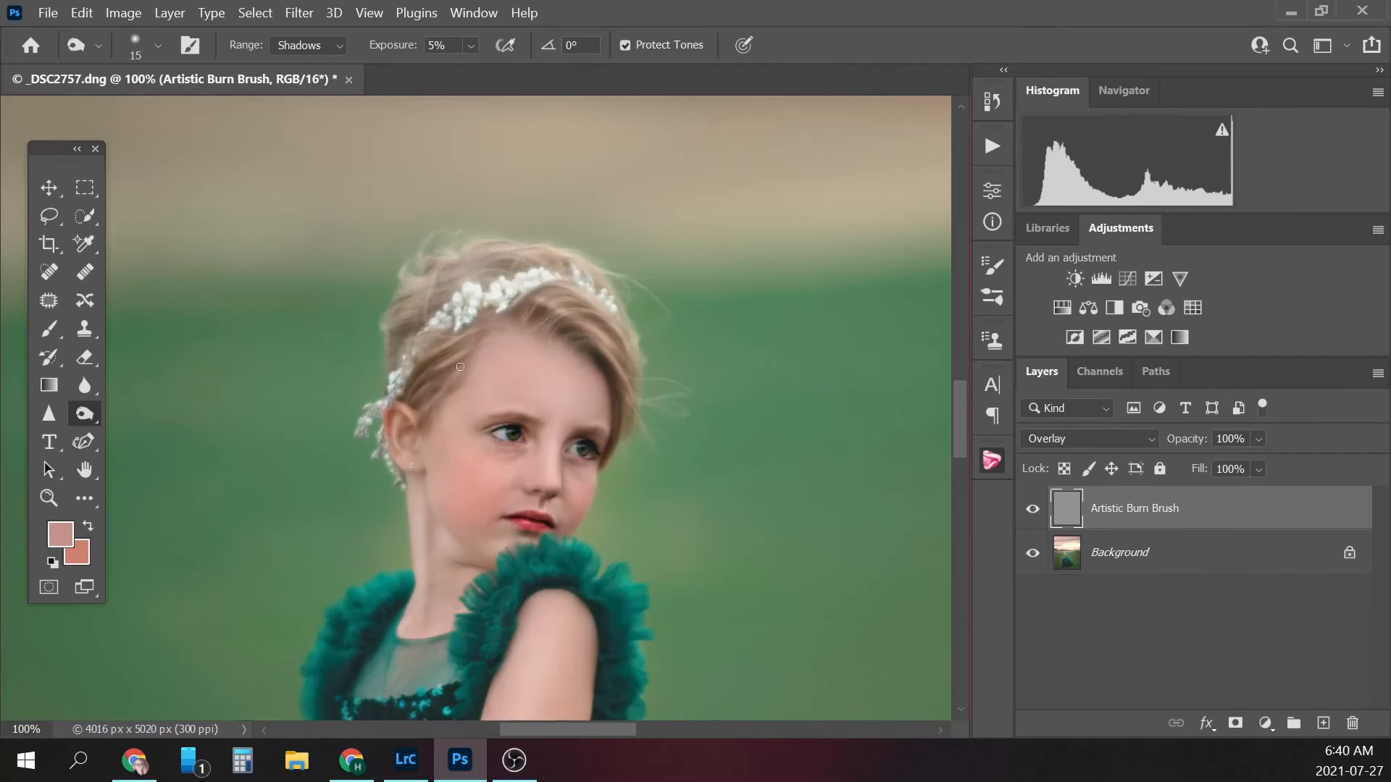
- Burn the shadows on the girl's hairline, arms and hands, adapting the brush between about 15 and 60 px
key(bracketright)
drag(961, 404, 961, 473)
key(bracketright)
key(bracketright)
key(bracketright)
key(bracketright)
key(bracketright)
key(bracketright)
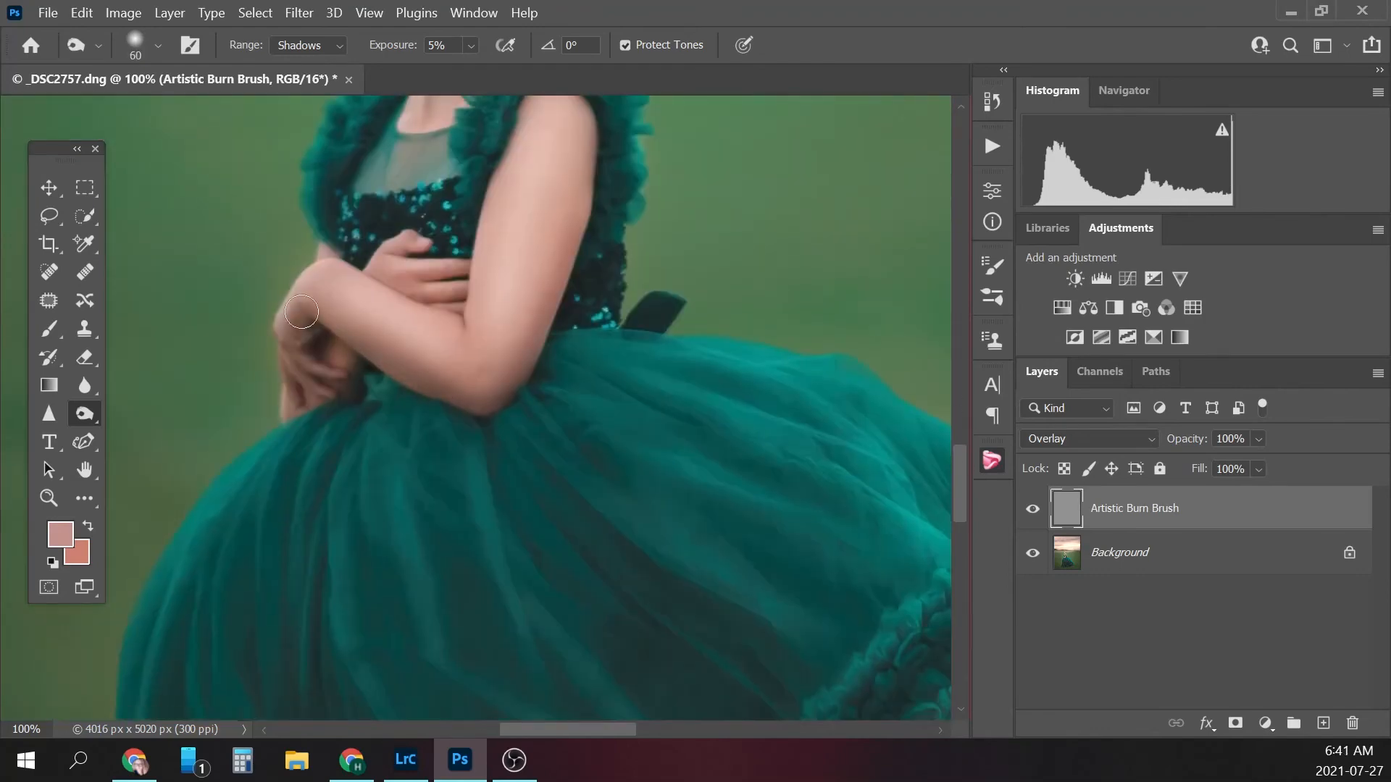
key(ctrl+minus)
key(ctrl+minus)
key(ctrl+minus)
key(bracketleft)
key(bracketleft)
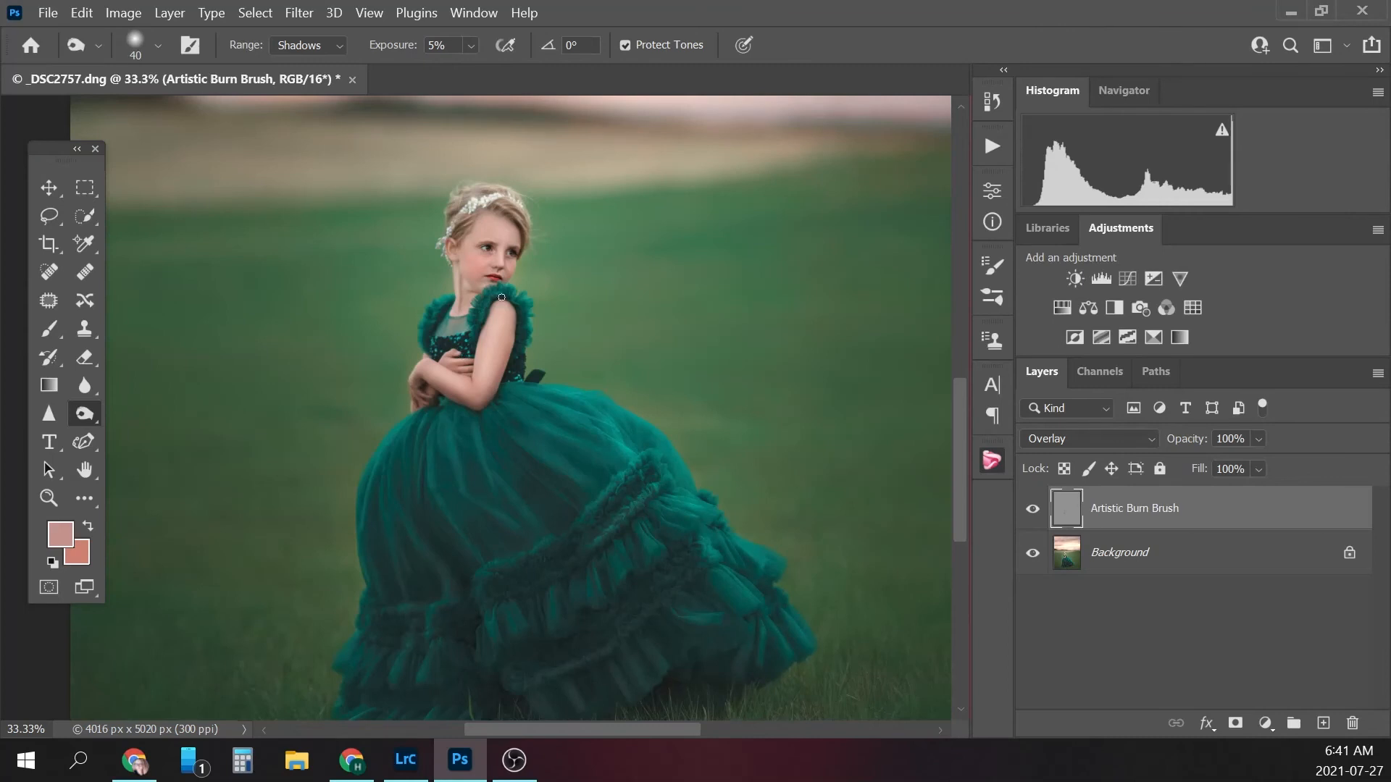
key(ctrl+minus)
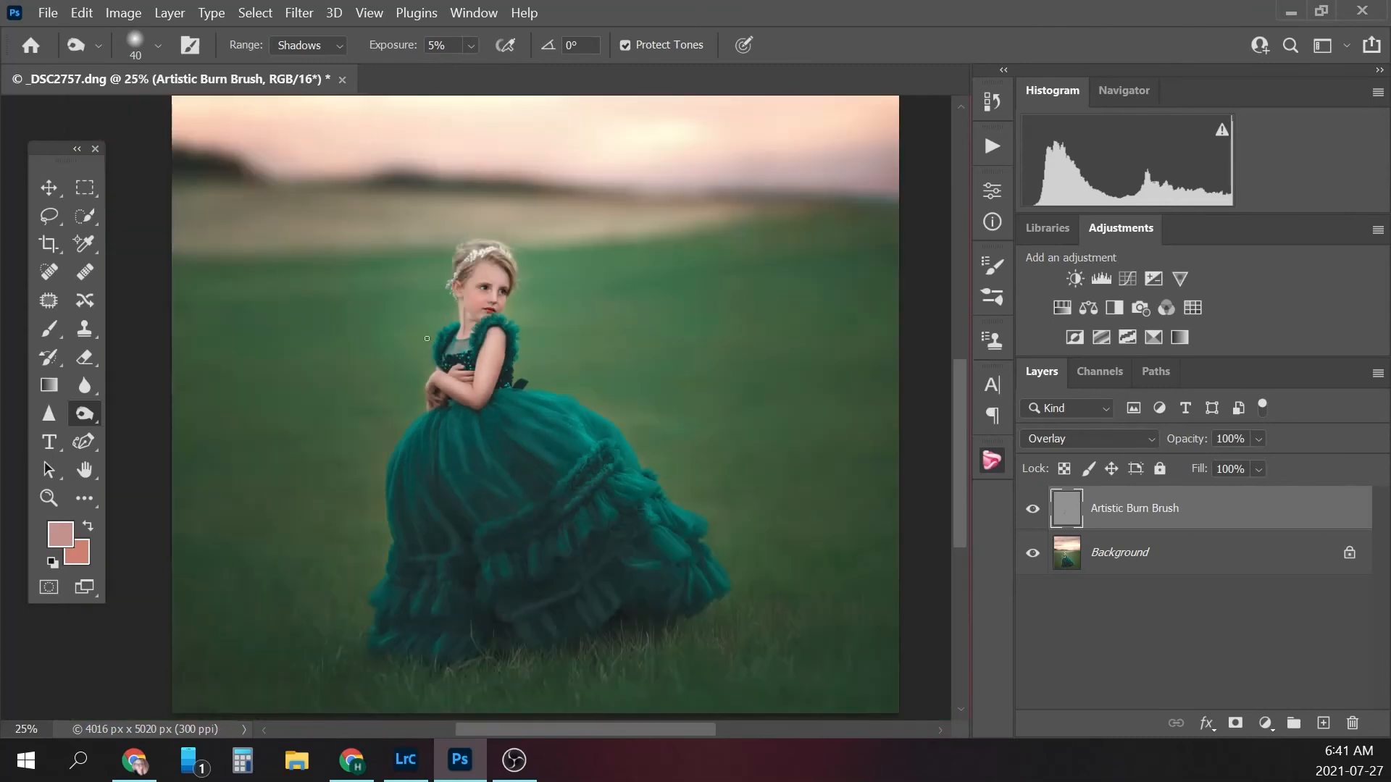
- Burn the shadows in the skirt's folds and ruffles with a brush of about 60 px and compare with and without the burn layer
key(bracketleft)
key(bracketleft)
key(bracketleft)
key(bracketright)
key(bracketright)
key(bracketright)
key(bracketleft)
key(bracketleft)
key(bracketright)
key(bracketright)
key(bracketleft)
key(bracketleft)
key(bracketleft)
key(bracketleft)
key(ctrl+minus)
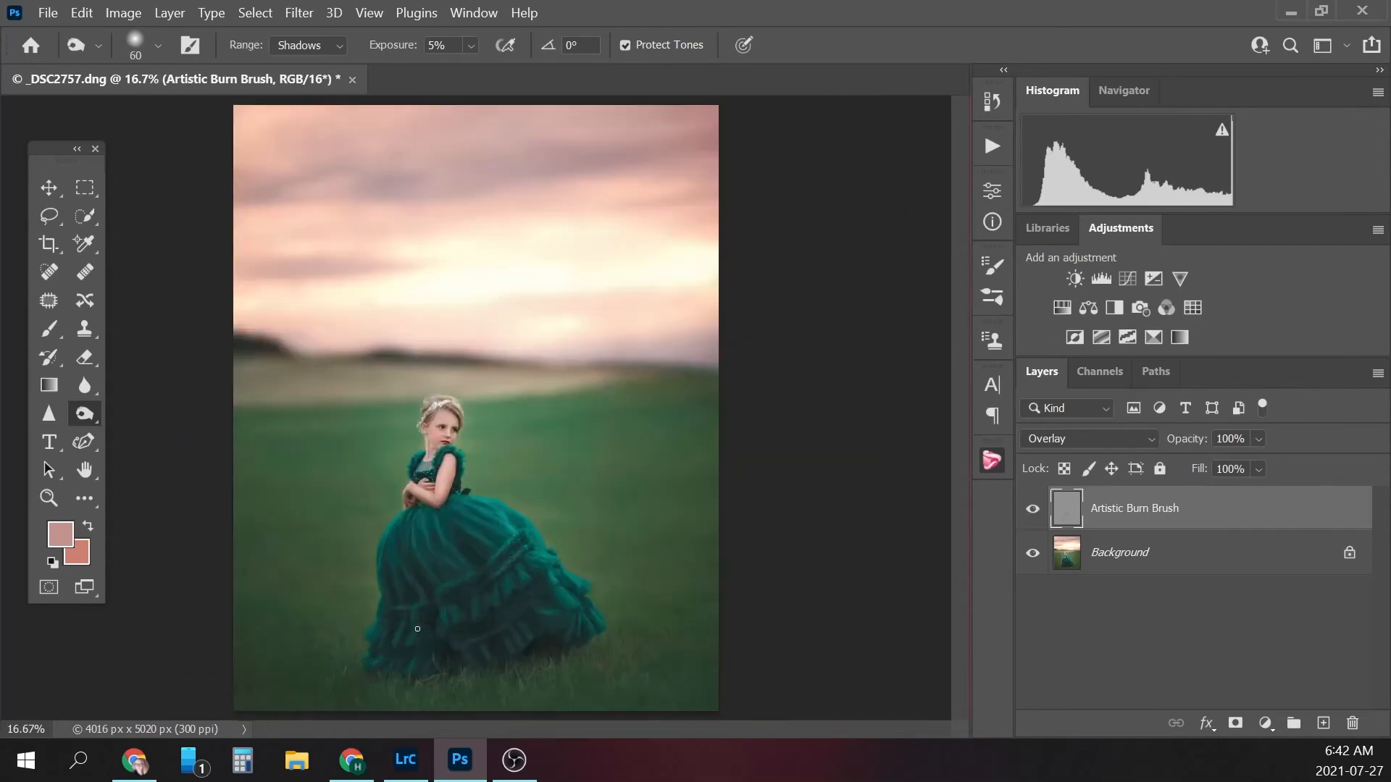
key(ctrl+minus)
click(1032, 508)
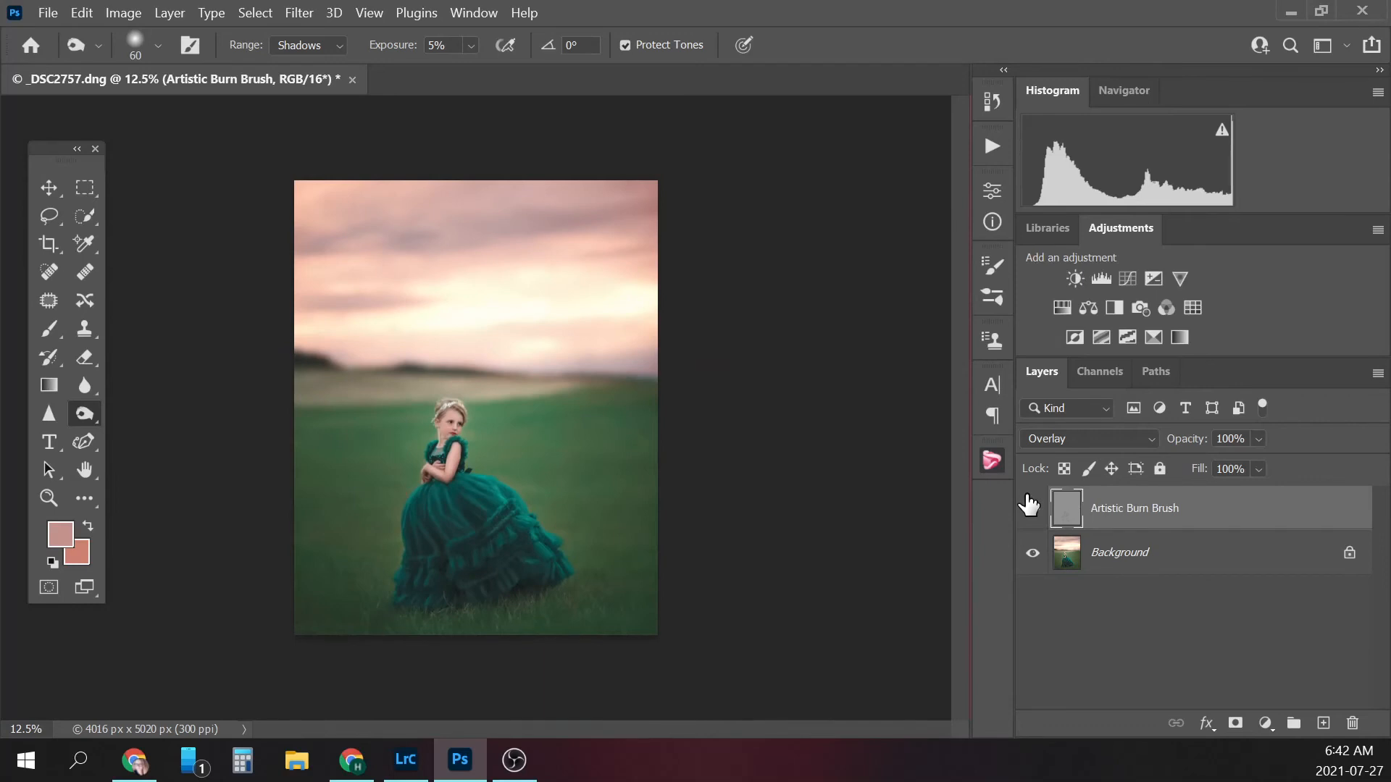
click(1032, 508)
- Burn the grass and outer areas of the image with a large brush of up to 1000 px
key(bracketright)
key(bracketright)
key(bracketright)
key(bracketright)
key(bracketright)
key(bracketright)
key(bracketright)
key(bracketright)
key(bracketright)
key(bracketright)
key(bracketright)
key(bracketright)
key(bracketright)
key(bracketleft)
key(bracketleft)
key(bracketleft)
key(bracketright)
key(bracketright)
key(bracketleft)
key(bracketleft)
key(bracketleft)
key(bracketright)
key(bracketright)
key(bracketright)
key(bracketright)
key(bracketright)
key(bracketright)
key(bracketright)
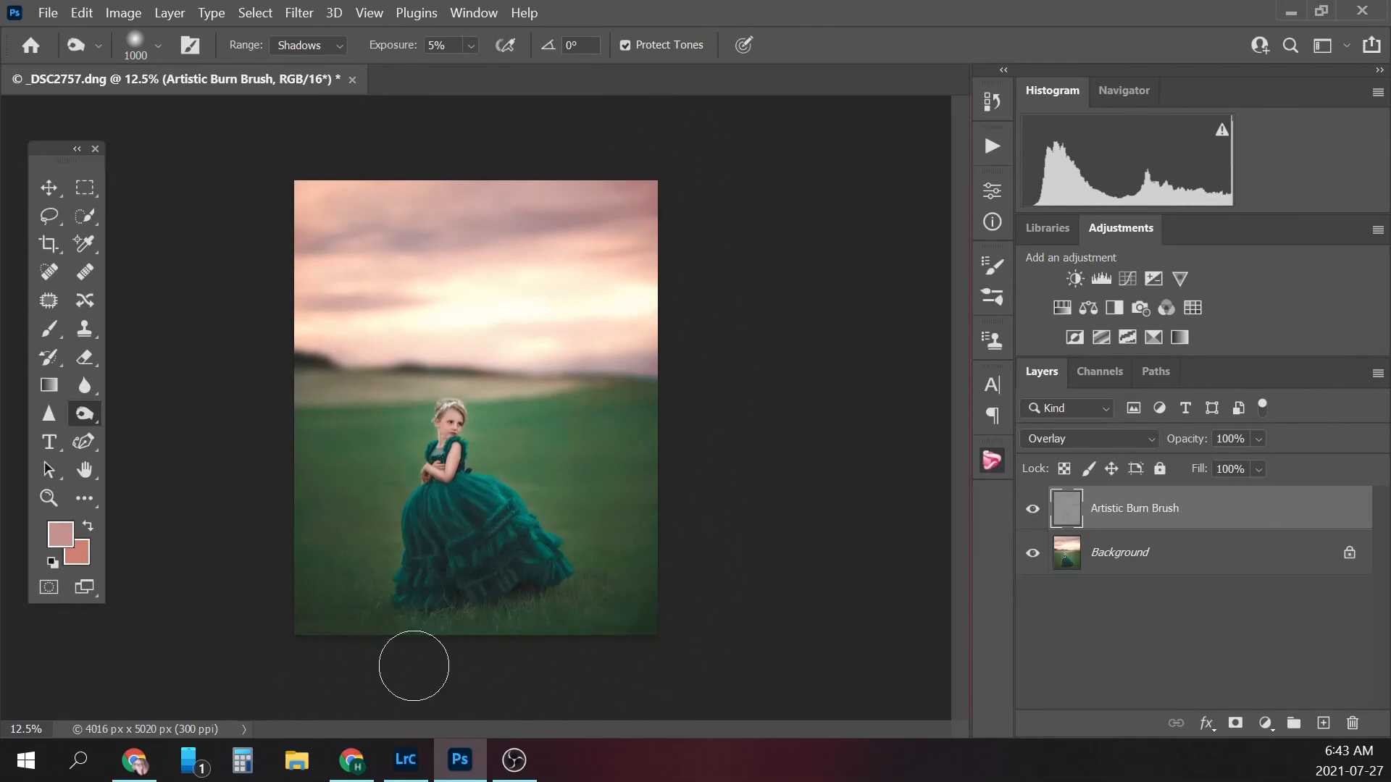
- Compare the portrait with and without the burn layer, and flatten the image
click(1033, 511)
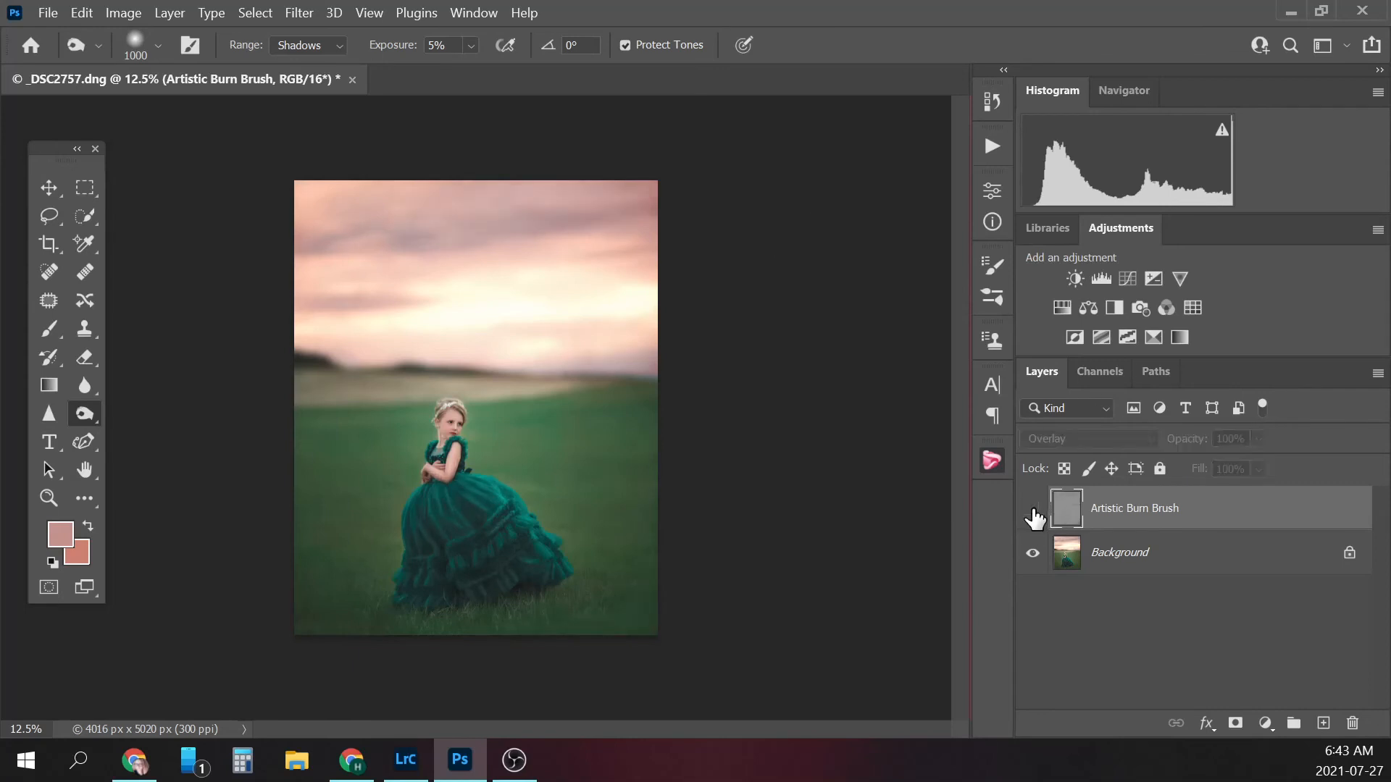
click(1033, 513)
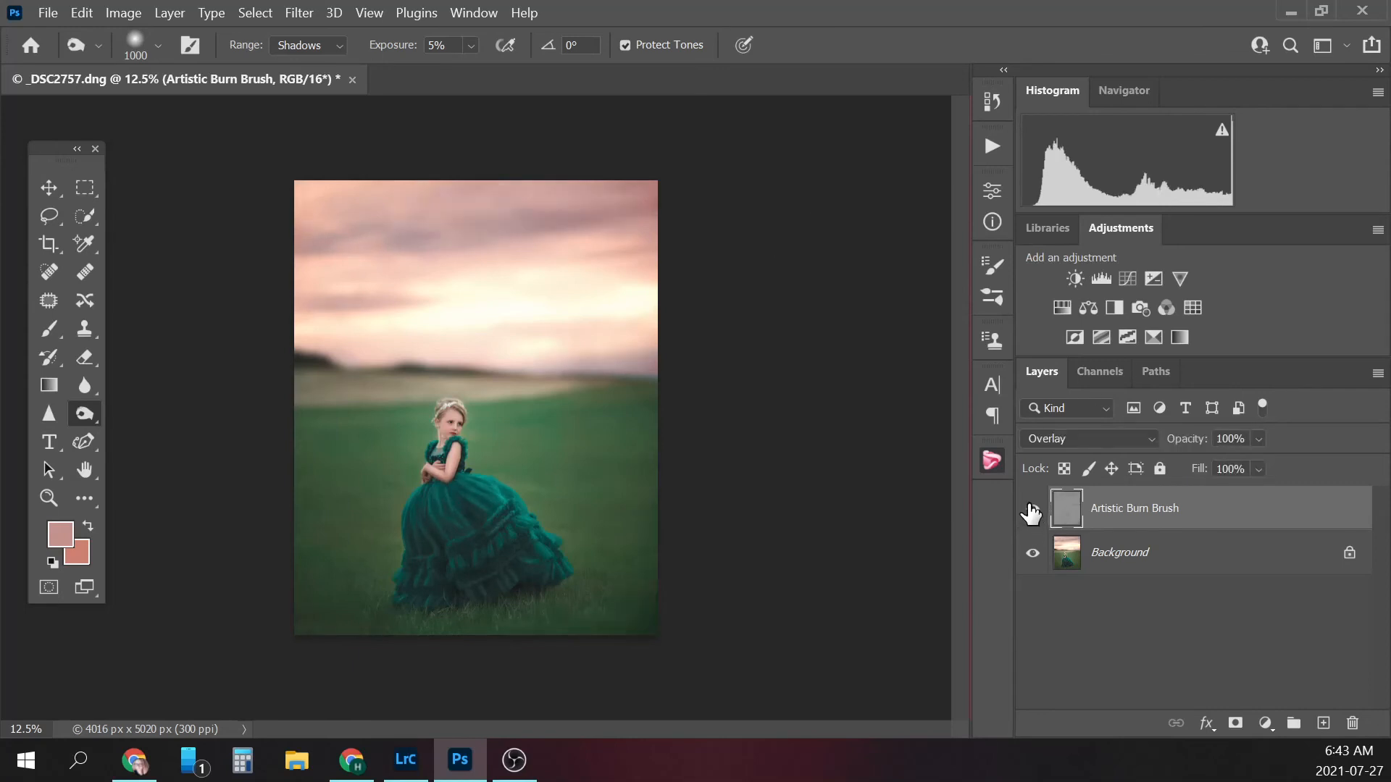
click(1175, 562)
right_click(1194, 558)
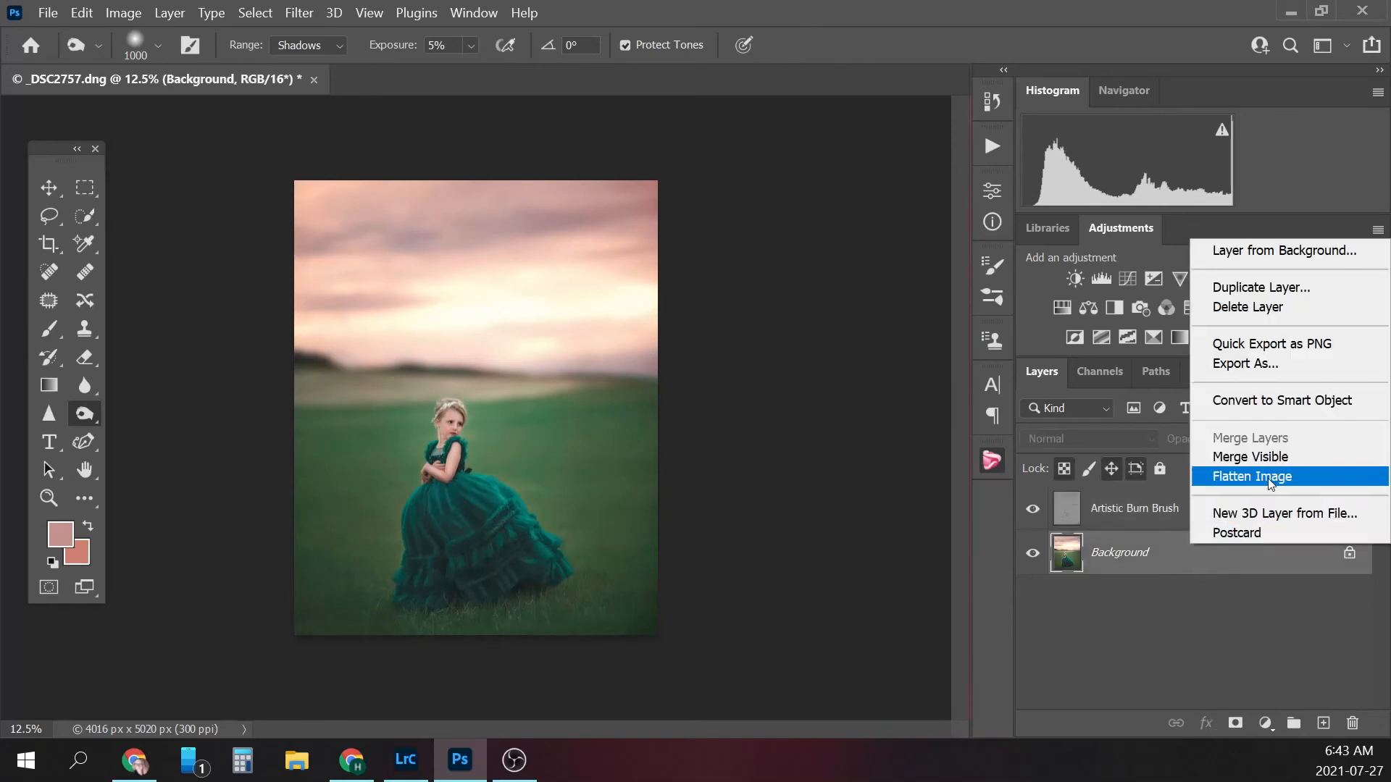
click(1271, 472)
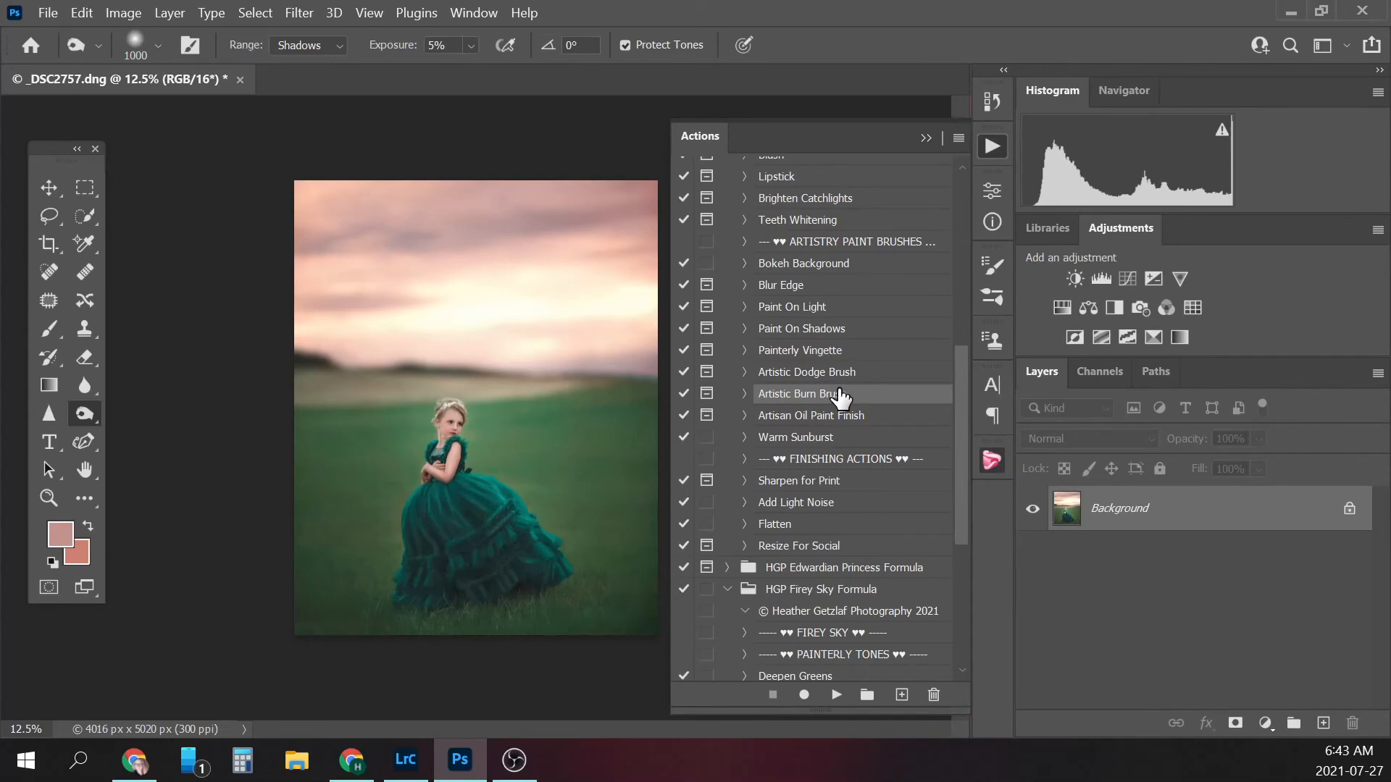
- Run the Artisan Oil Paint Finish action through its messages to add the paint effect and sharpening layers
click(841, 417)
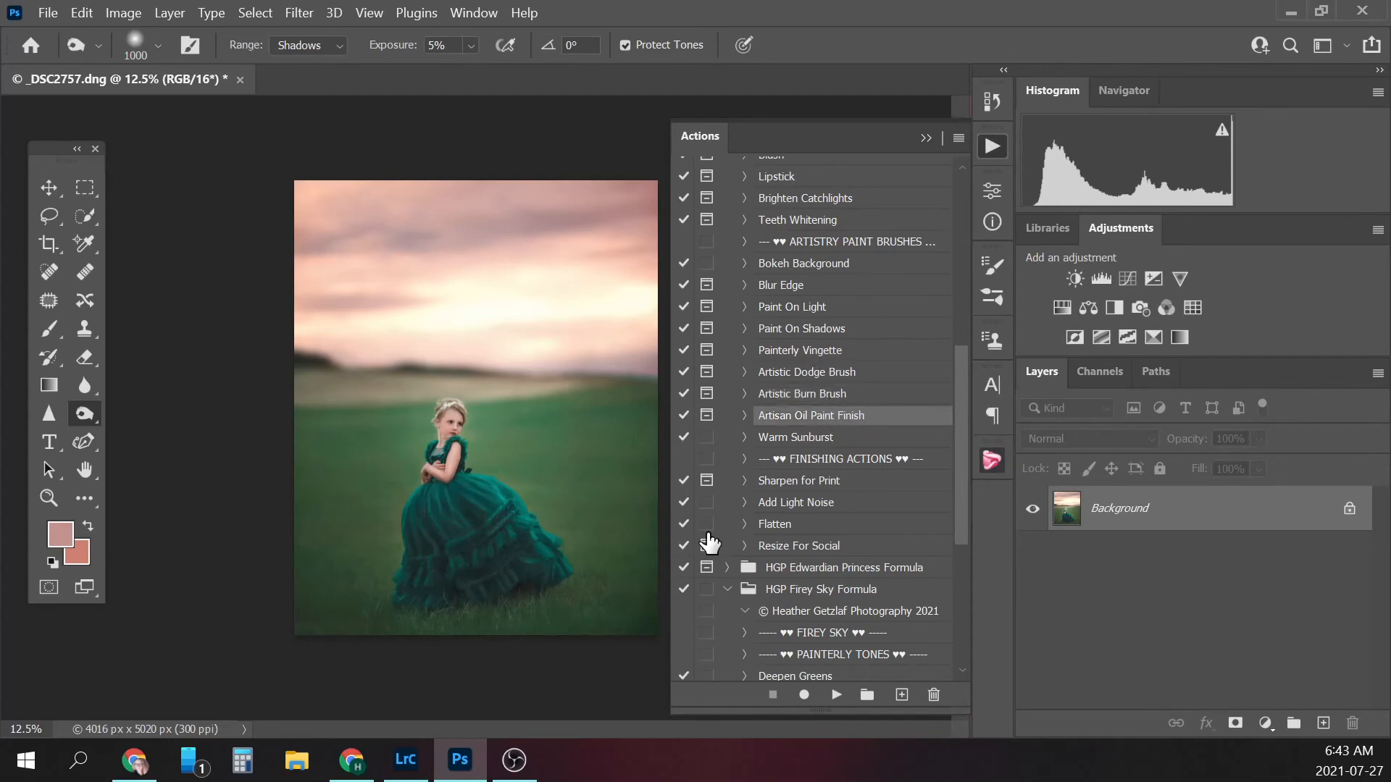
click(842, 694)
click(648, 313)
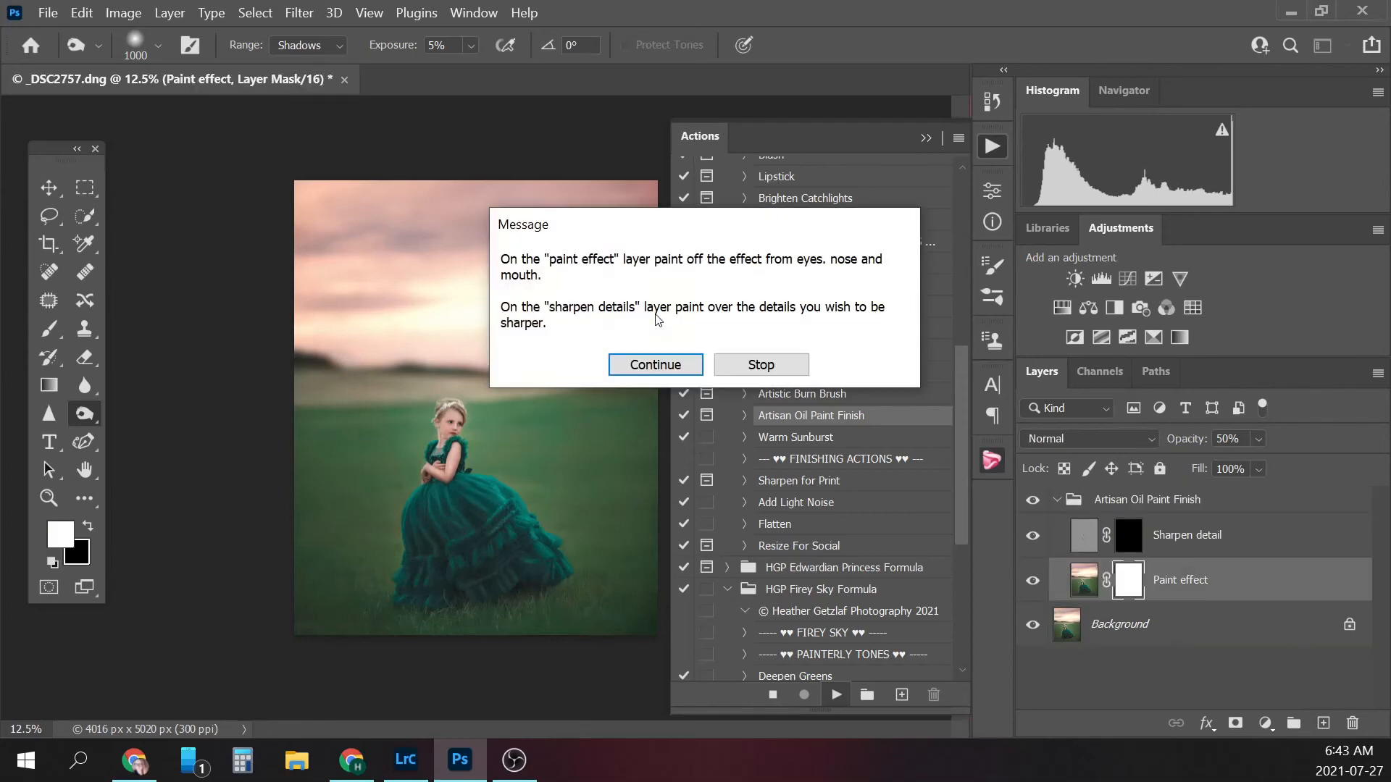
click(665, 365)
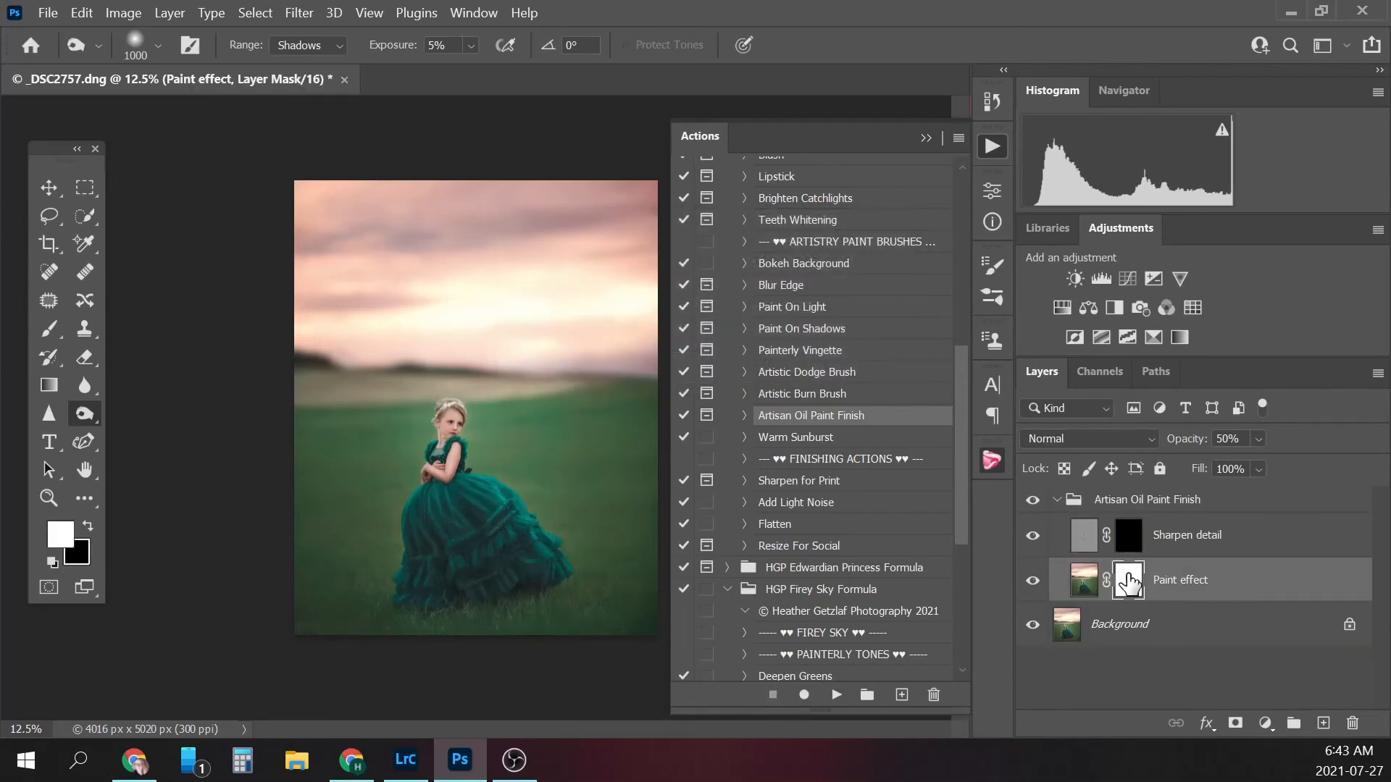
click(925, 137)
- Mask the paint effect off the girl's facial features with a black brush of about 20 px at 55% opacity
key(ctrl+plus)
key(ctrl+plus)
key(ctrl+plus)
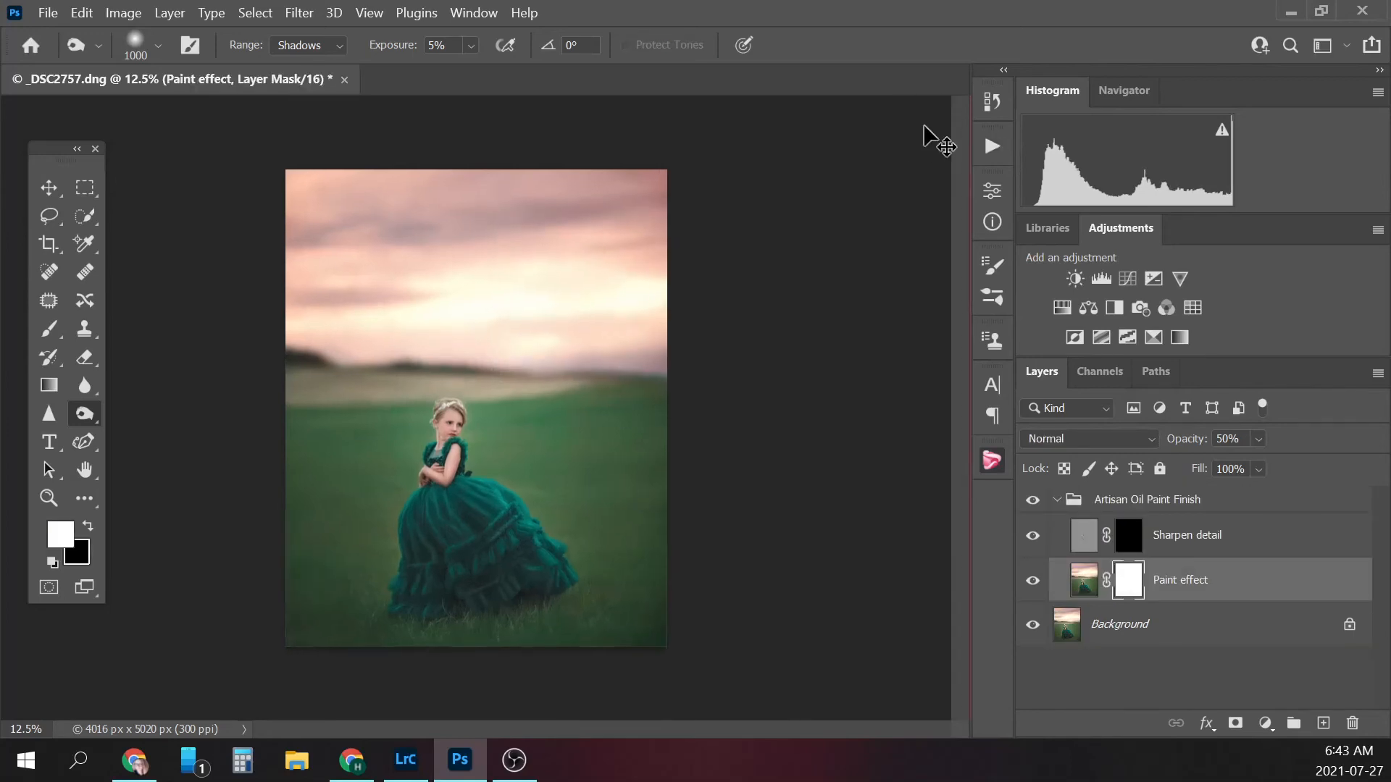
key(ctrl+plus)
key(ctrl+plus)
key(ctrl+plus)
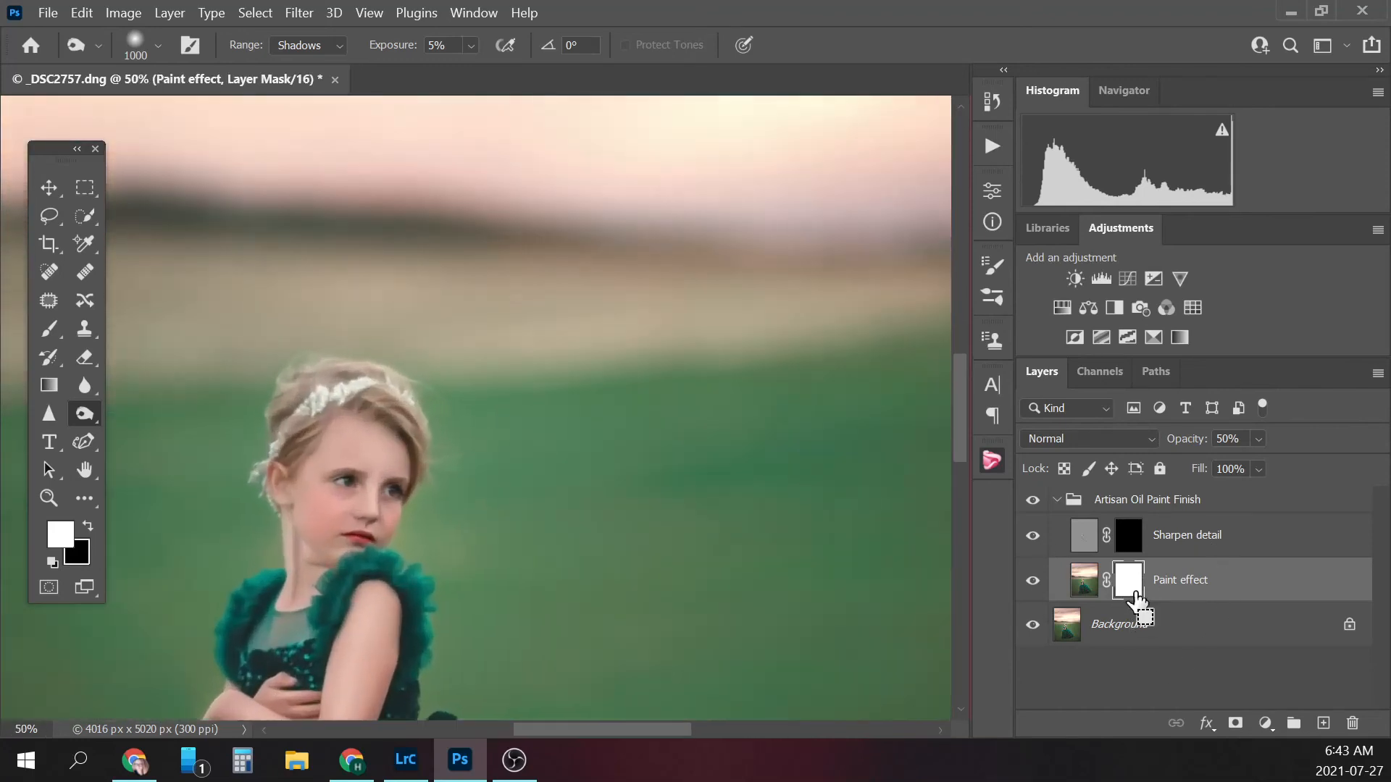
scroll(965, 449, down, 3)
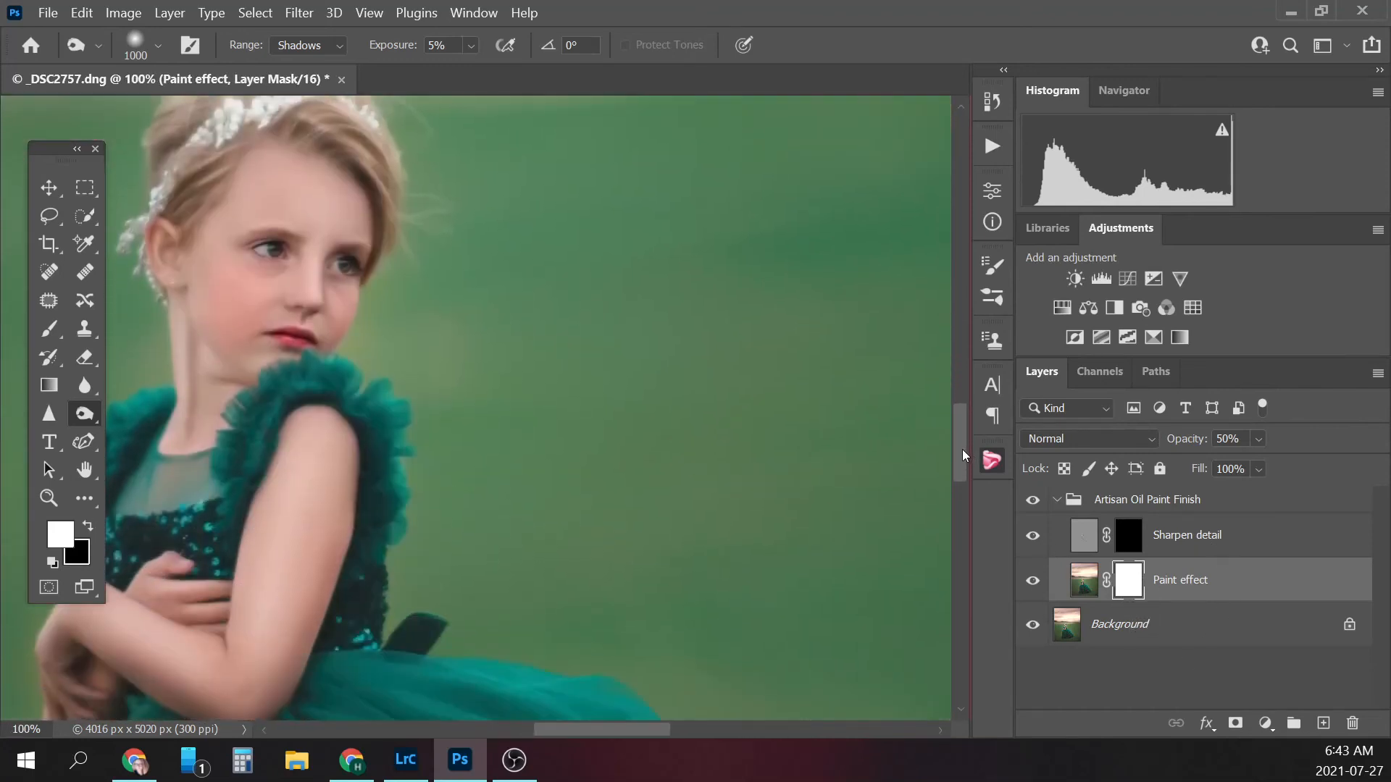
key(b)
key(bracketleft)
key(bracketleft)
key(bracketleft)
key(bracketleft)
key(bracketleft)
key(bracketleft)
key(bracketleft)
key(bracketleft)
key(bracketleft)
key(bracketleft)
key(bracketleft)
key(bracketleft)
key(bracketleft)
key(bracketleft)
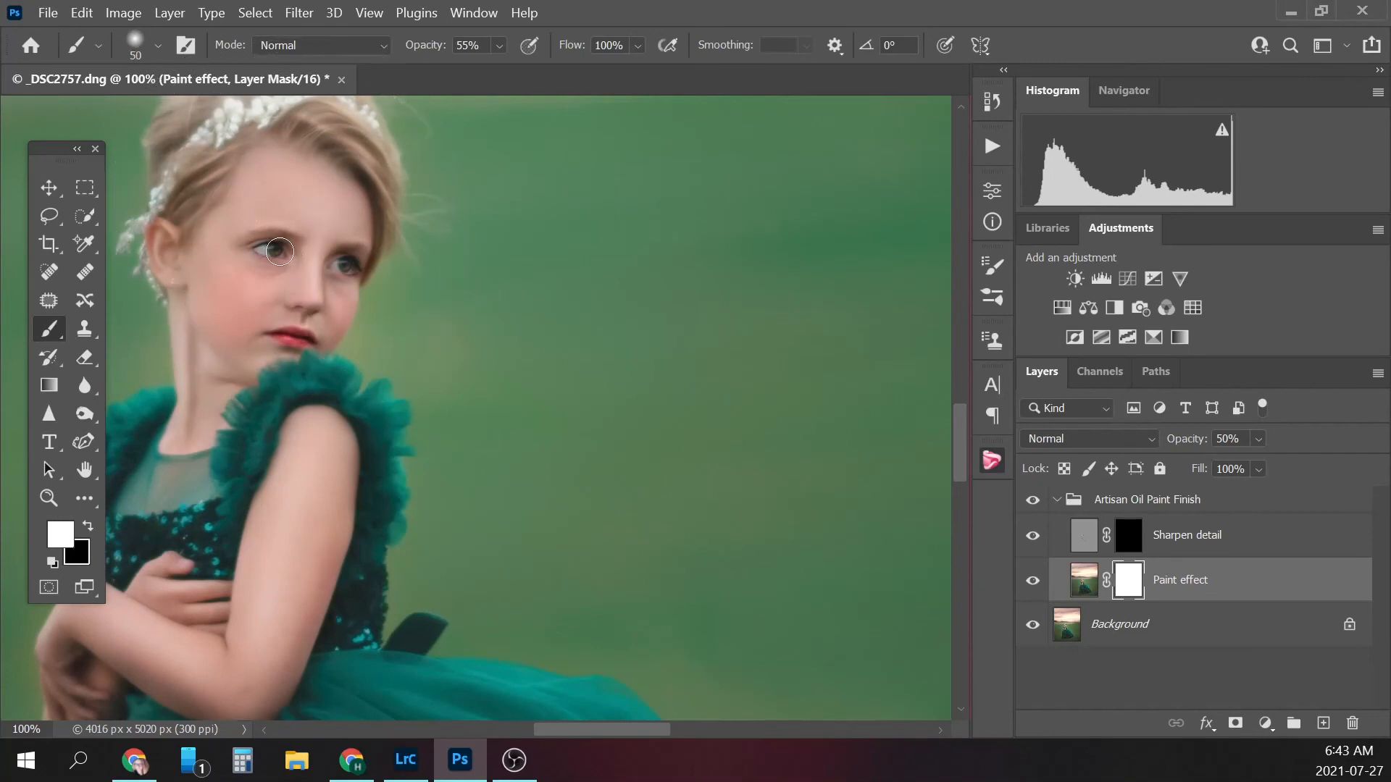
key(bracketleft)
key(bracketleft)
key(bracketleft)
key(bracketleft)
key(bracketleft)
key(bracketleft)
key(bracketright)
- Raise the black mask brush's opacity to 100% and enlarge it to about 45 px
click(498, 50)
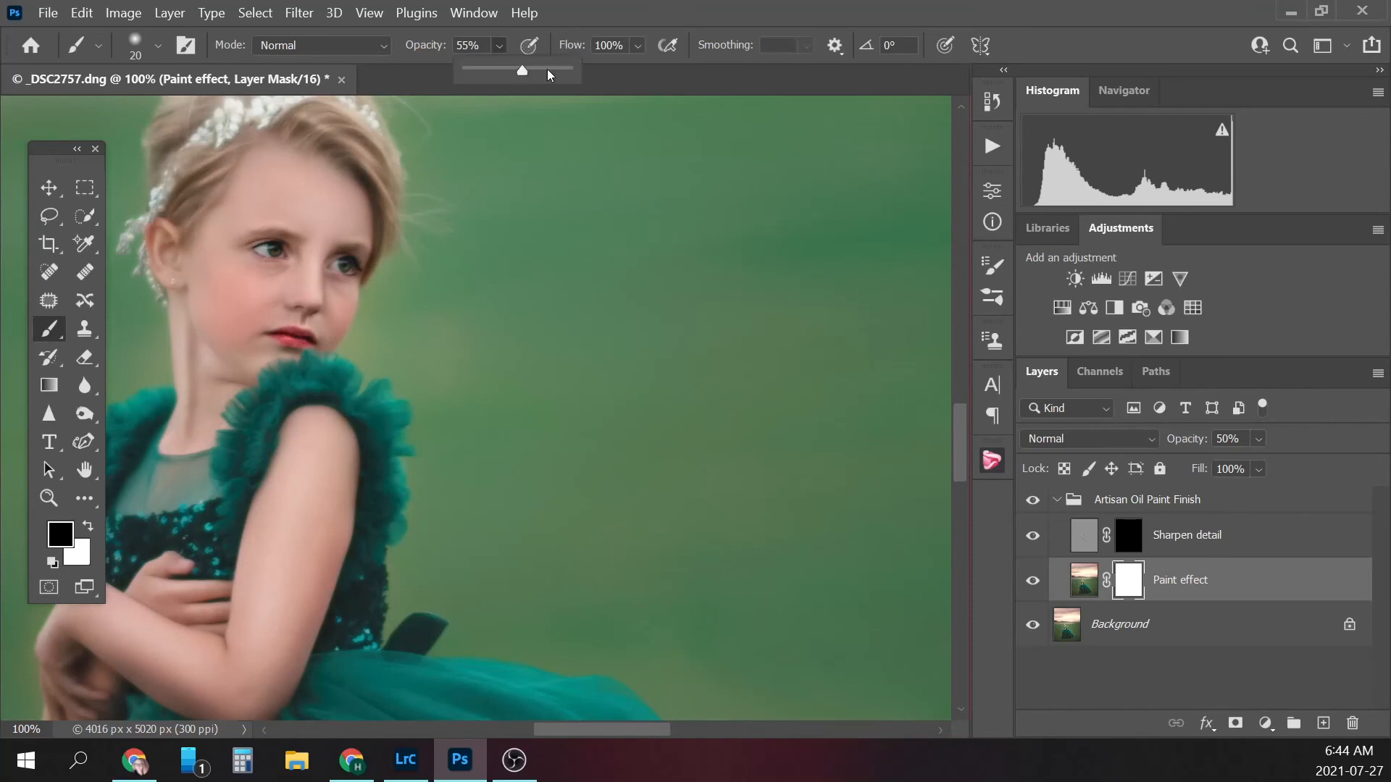
click(567, 72)
click(500, 48)
click(502, 47)
key(bracketright)
key(bracketright)
key(bracketright)
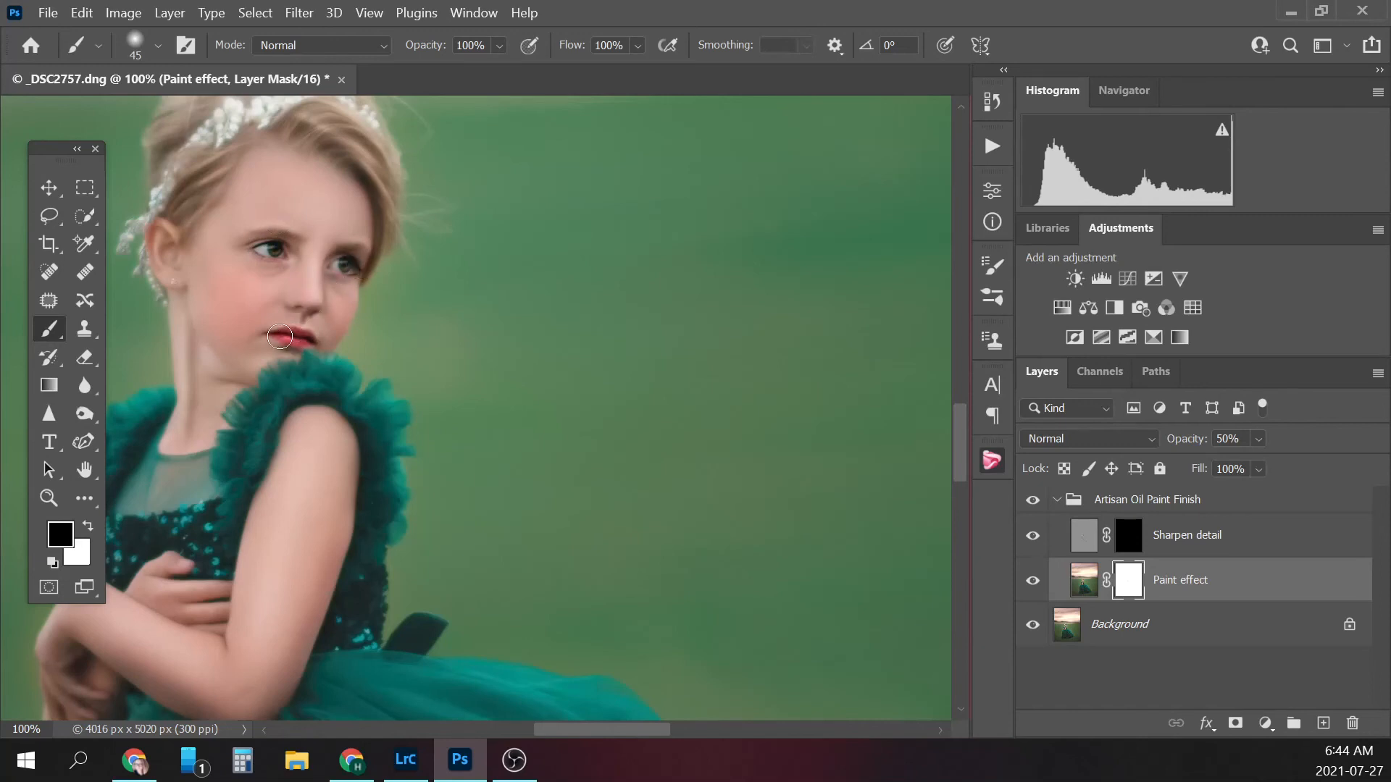
- Compare the portrait with and without the Paint effect layer on the girl's face, arms and sequinned bodice
click(1035, 588)
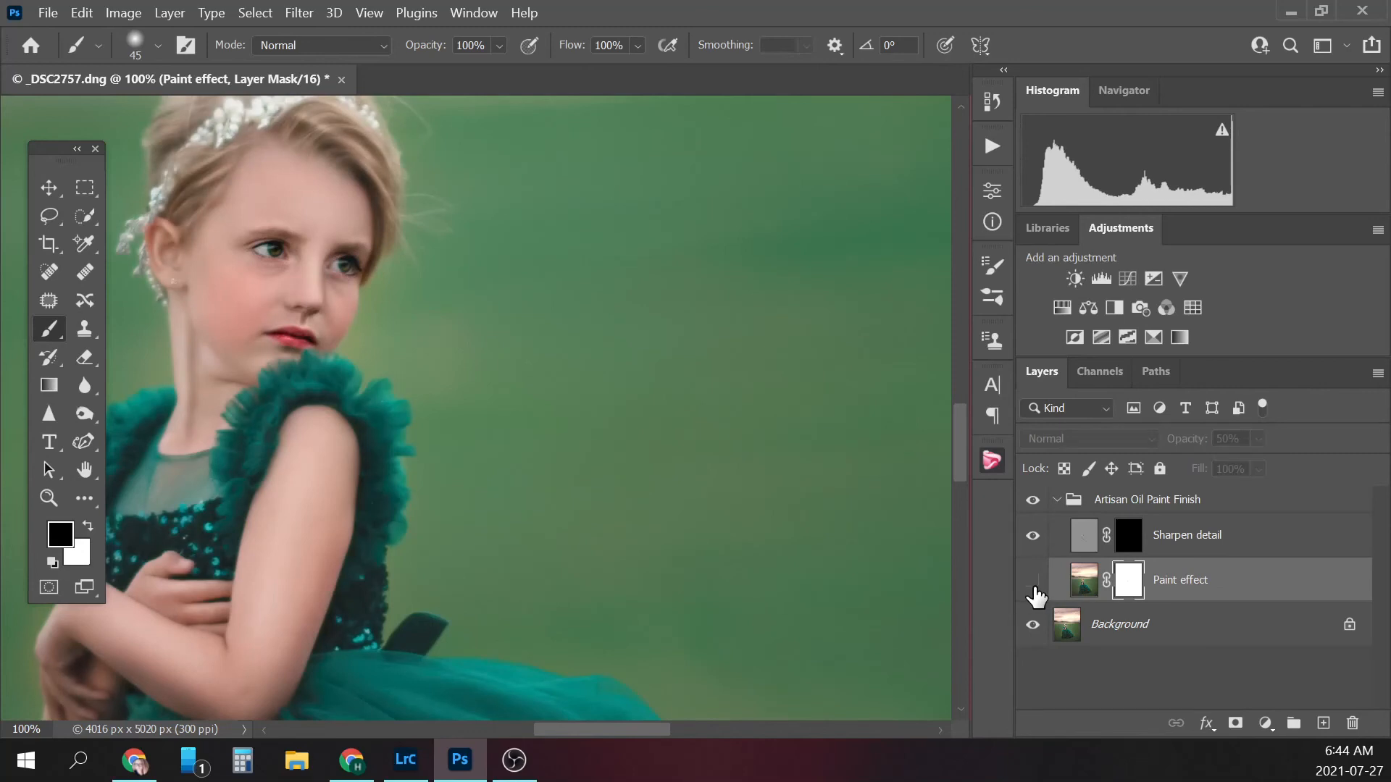
click(1034, 583)
click(1034, 584)
click(1034, 583)
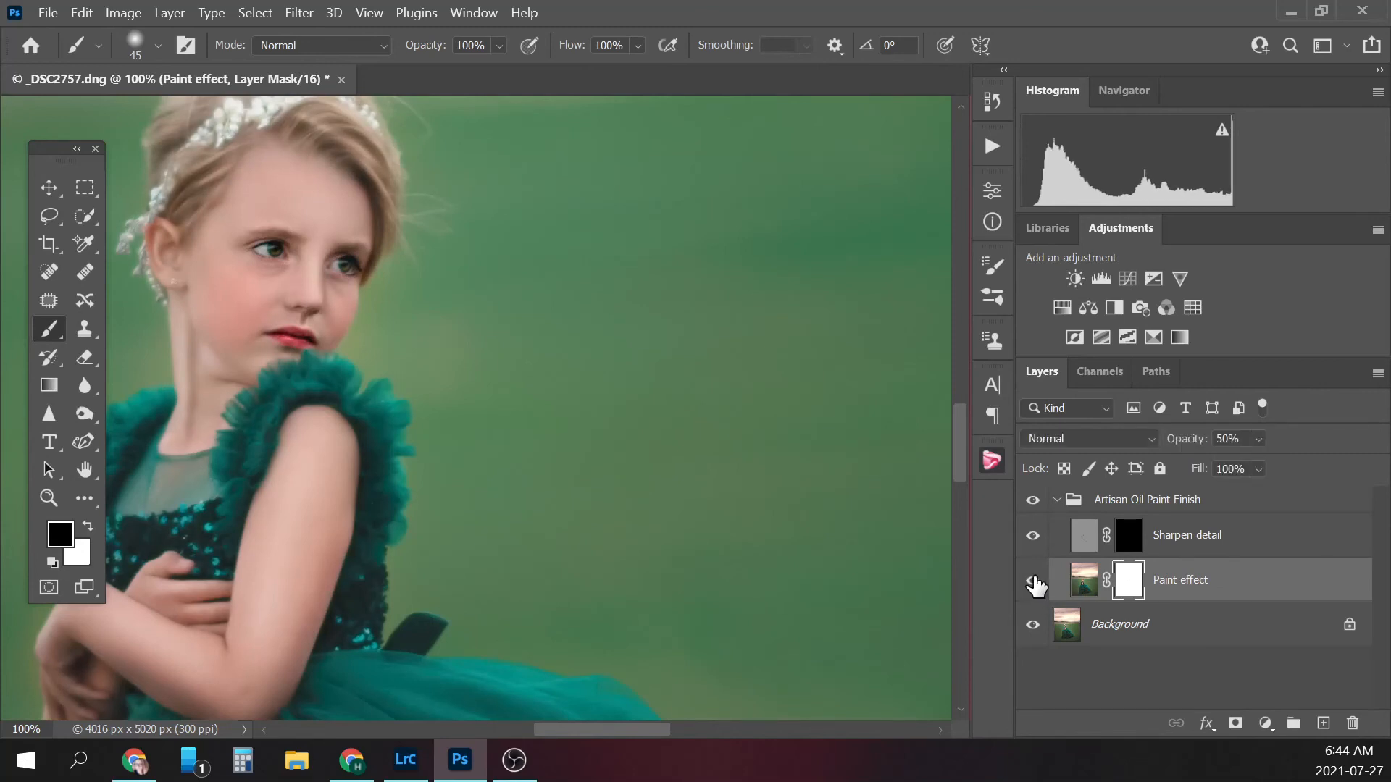
key(ctrl+plus)
key(ctrl+plus)
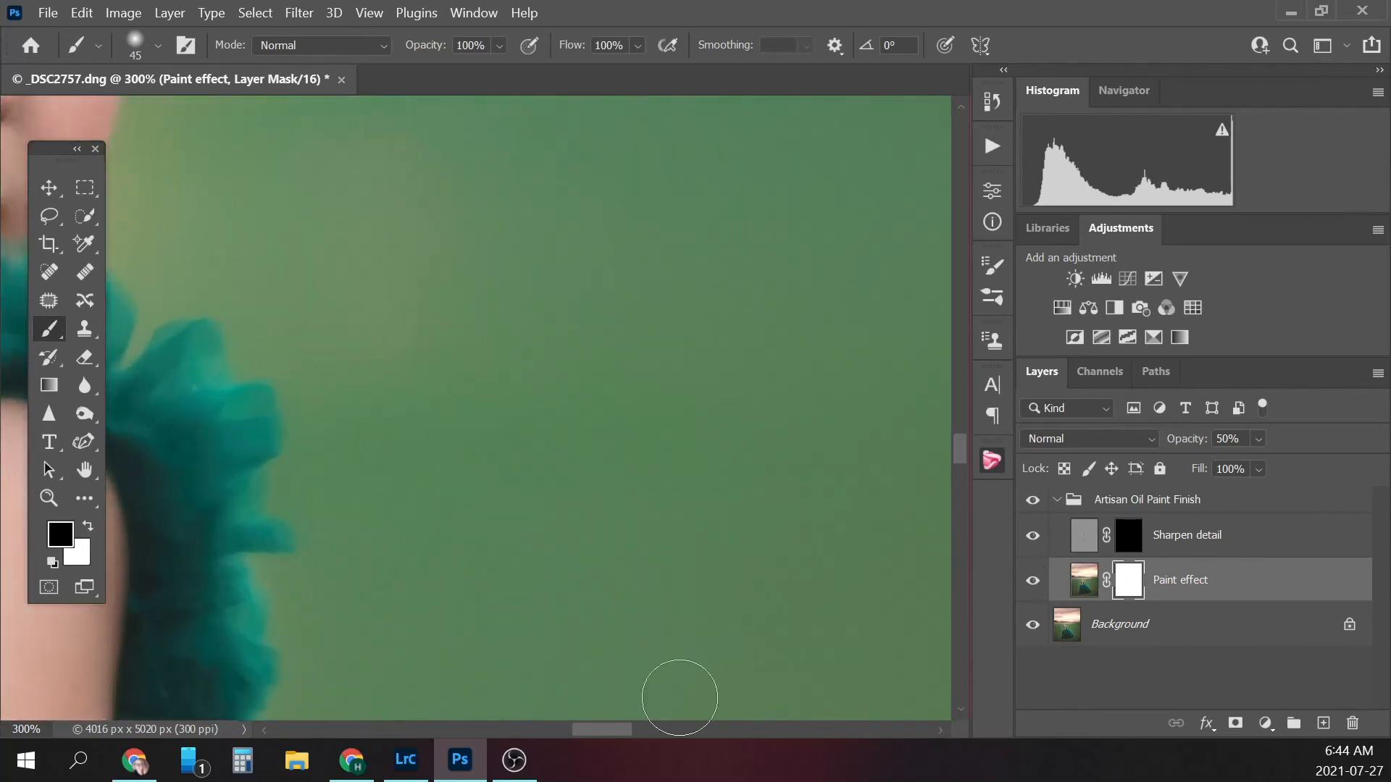
drag(621, 730, 570, 743)
drag(962, 433, 962, 458)
click(1033, 583)
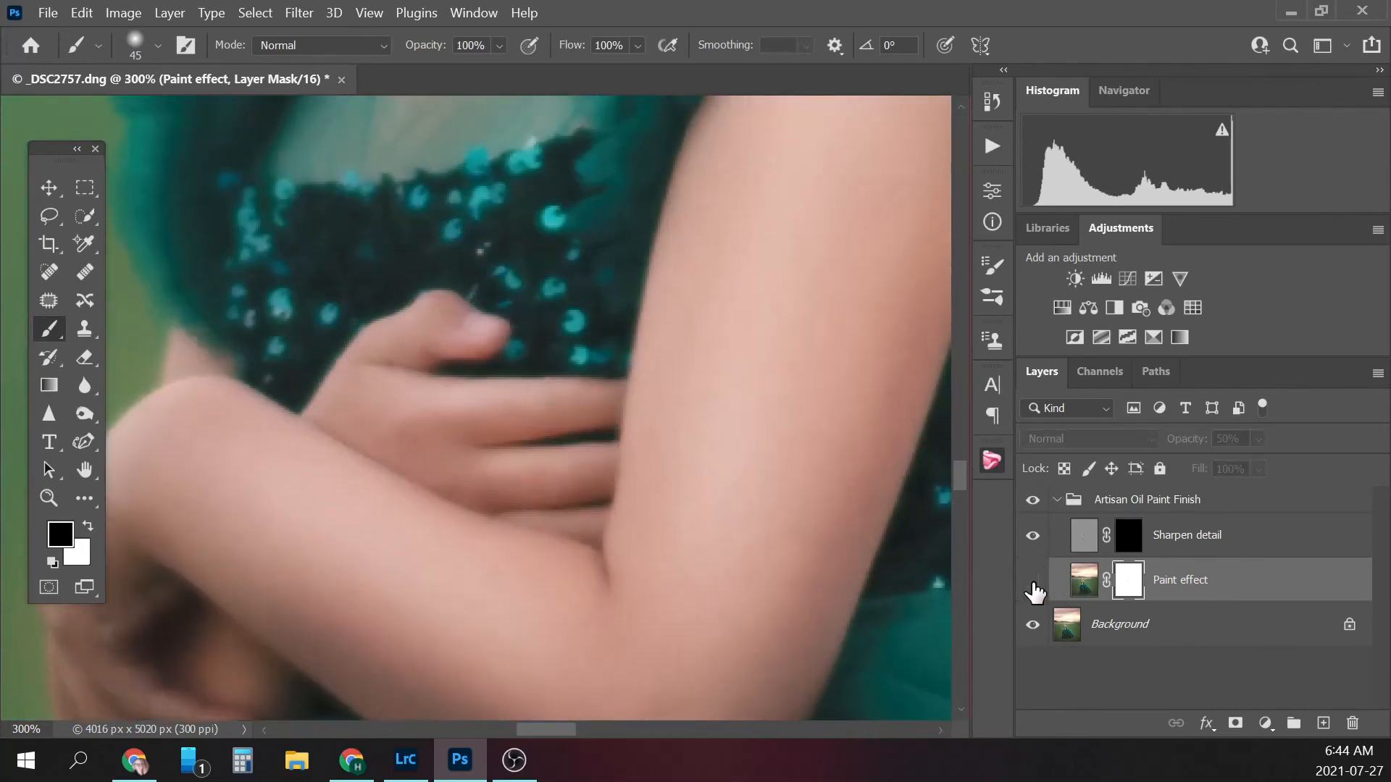
click(1033, 584)
- Reveal the Sharpen detail layer on the girl's facial details and earring with a white 10 px brush on its mask
click(1125, 538)
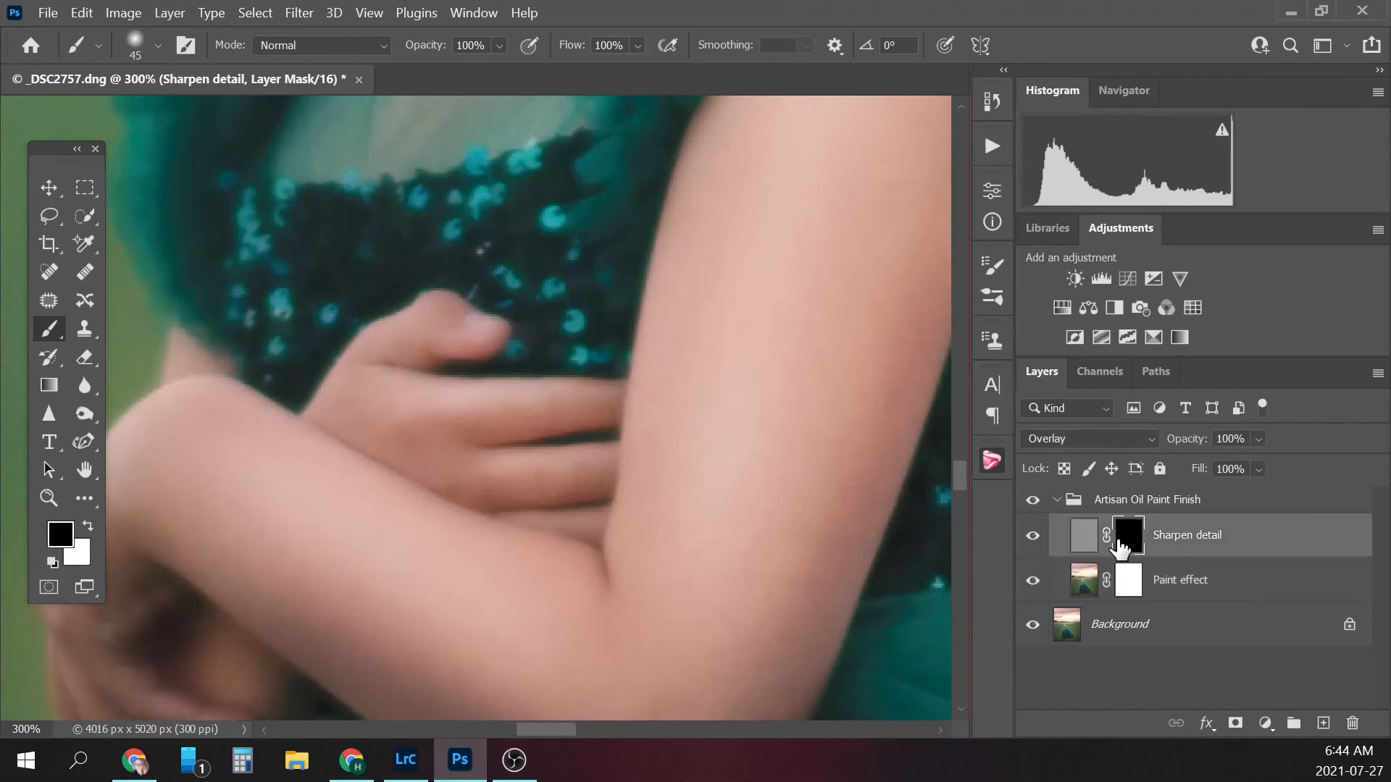
key(ctrl+1)
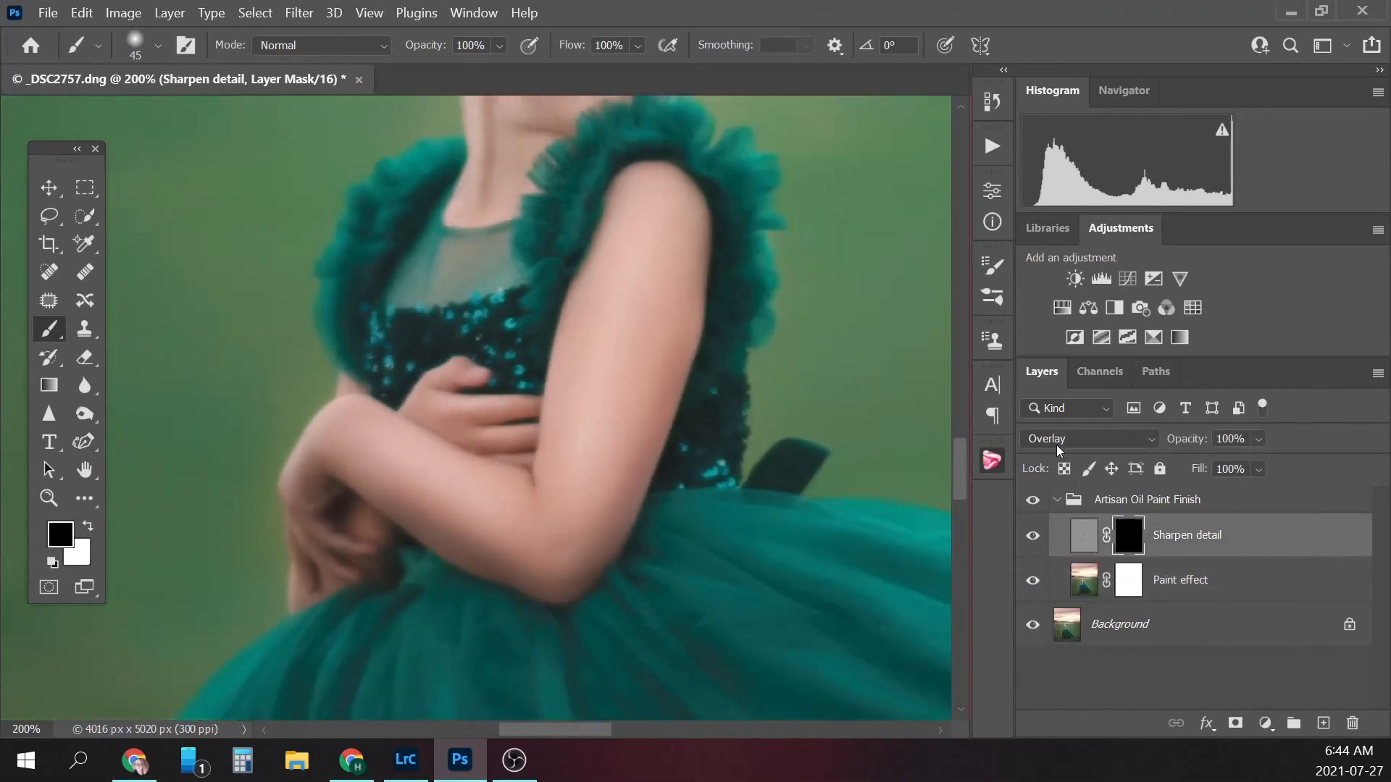
drag(962, 498, 956, 439)
drag(607, 733, 623, 733)
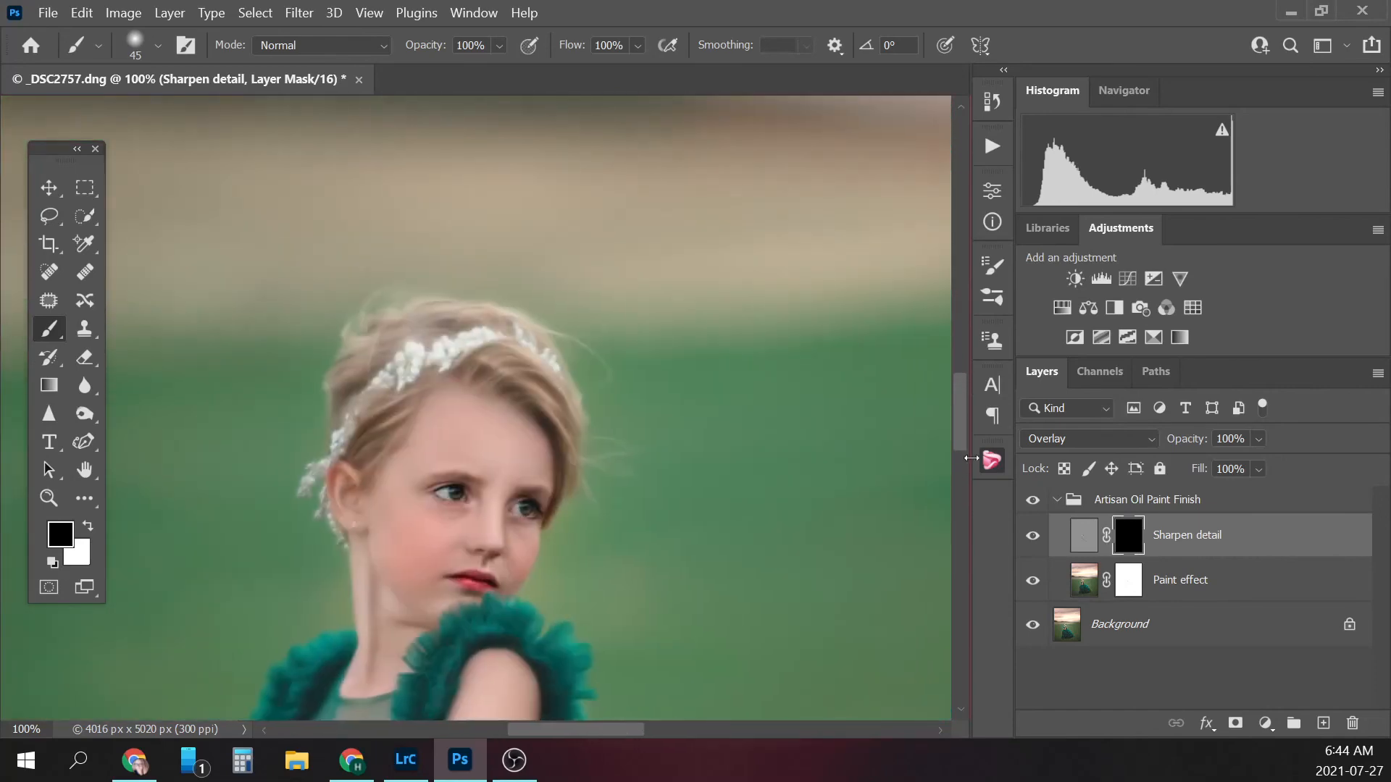
key(ctrl+plus)
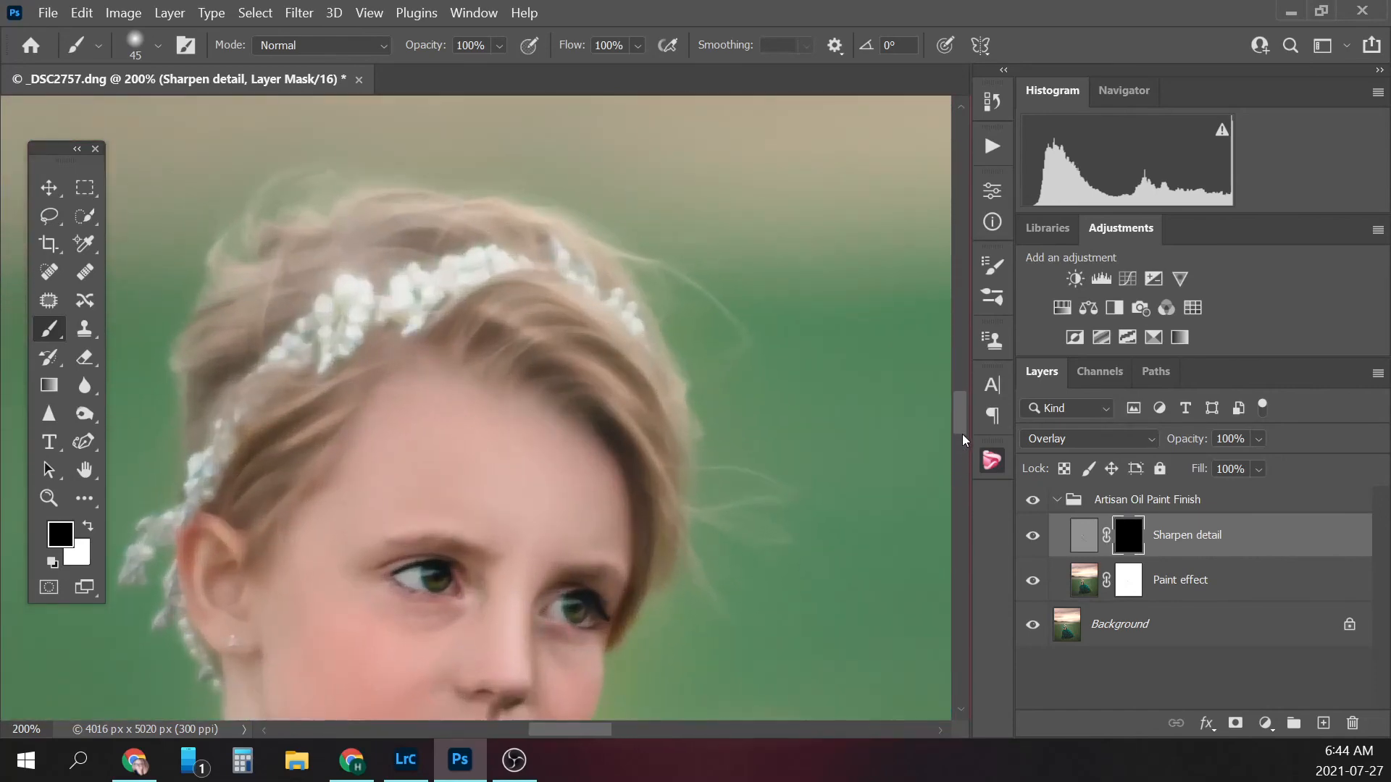
click(89, 528)
key(bracketleft)
key(bracketleft)
key(bracketleft)
drag(963, 435, 967, 443)
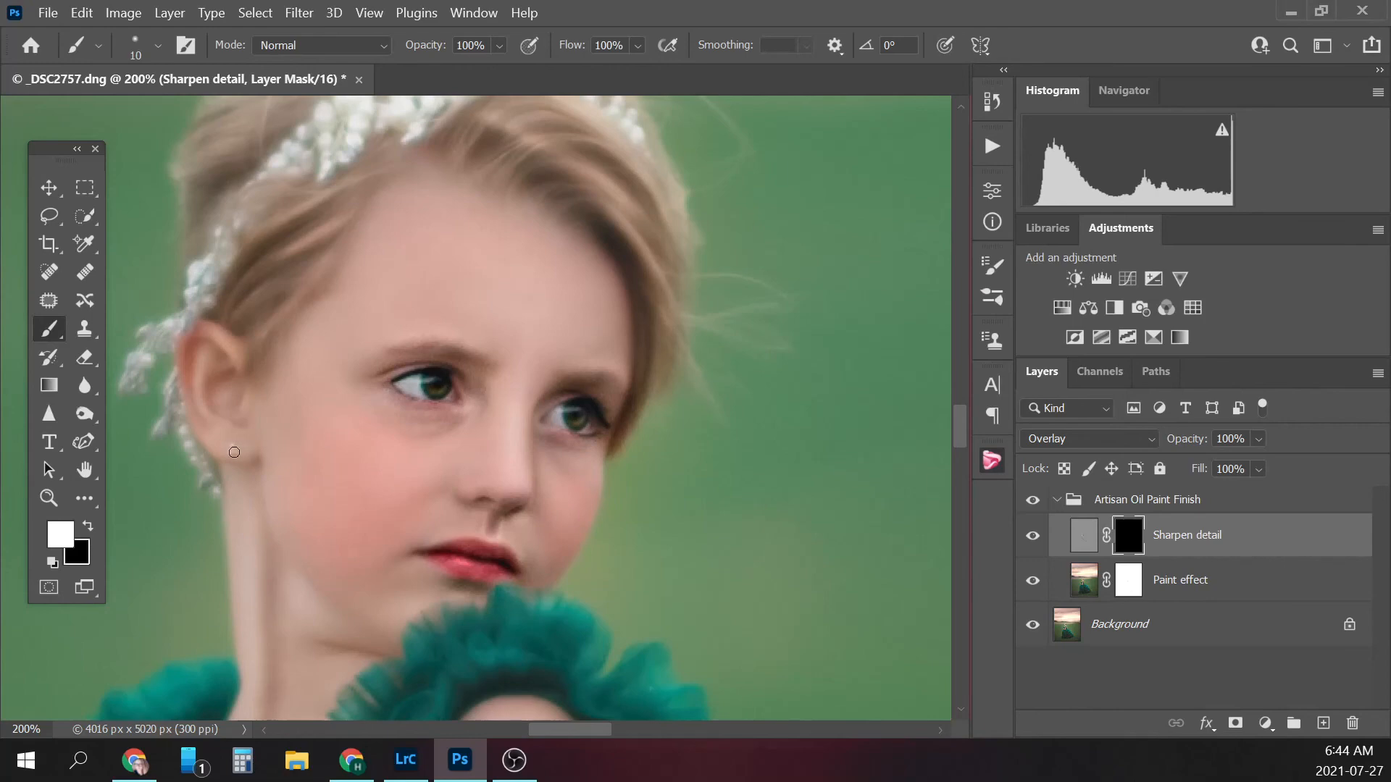
- Paint white over the floral headband on the Sharpen detail mask with a brush of about 25 to 45 px
key(ctrl+minus)
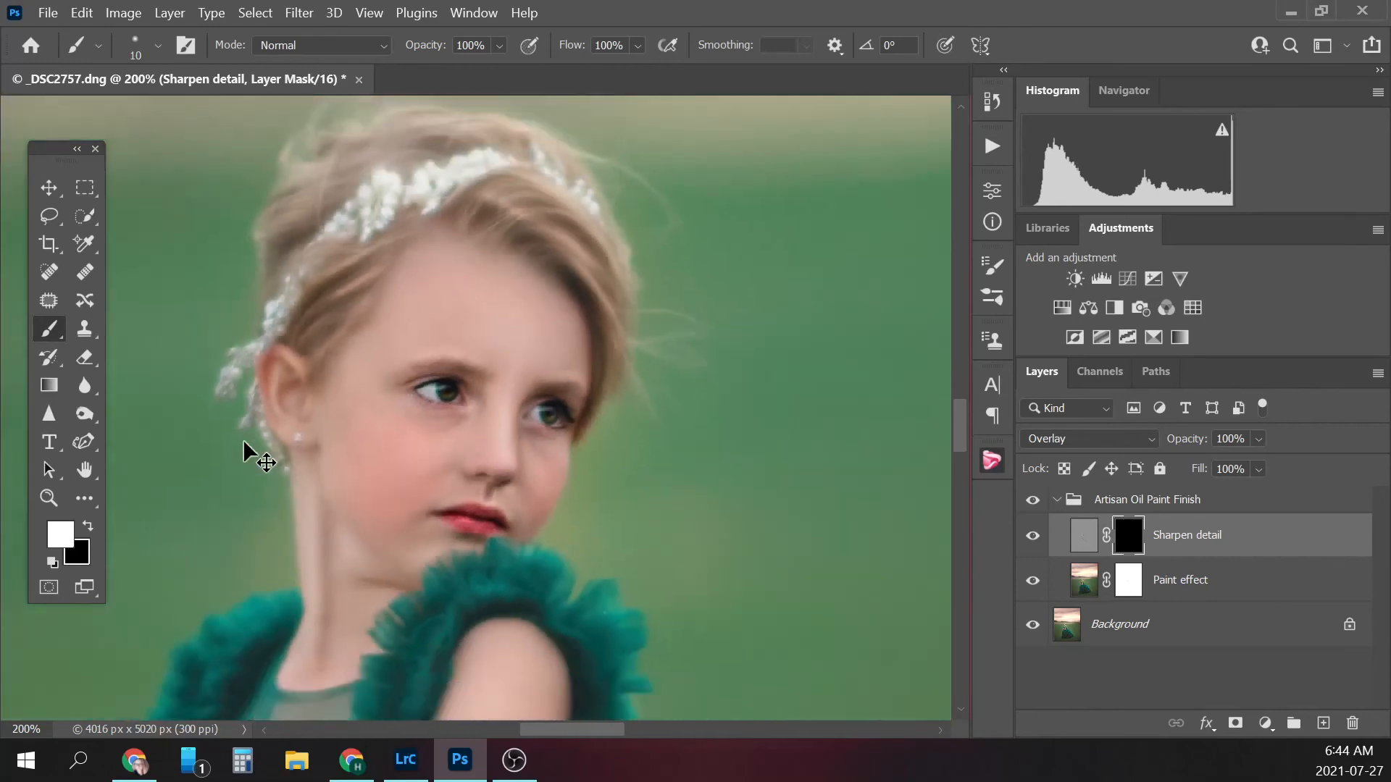
key(bracketright)
key(bracketright)
key(bracketright)
key(bracketright)
key(bracketright)
key(bracketright)
key(bracketright)
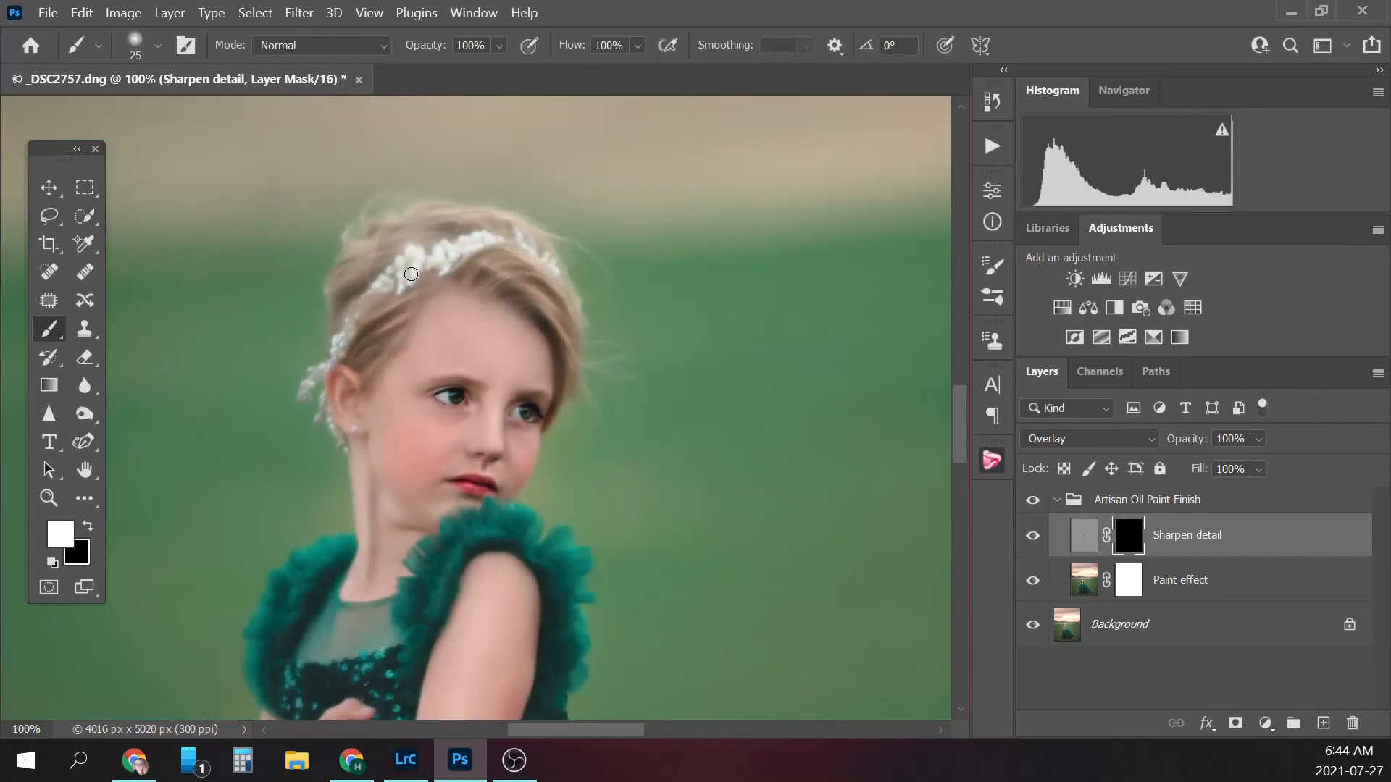
drag(411, 263, 444, 257)
drag(525, 232, 567, 274)
- Collapse the Artisan Oil Paint Finish group and compare the face, hands and dress with and without it
key(ctrl+minus)
key(ctrl+minus)
key(ctrl+minus)
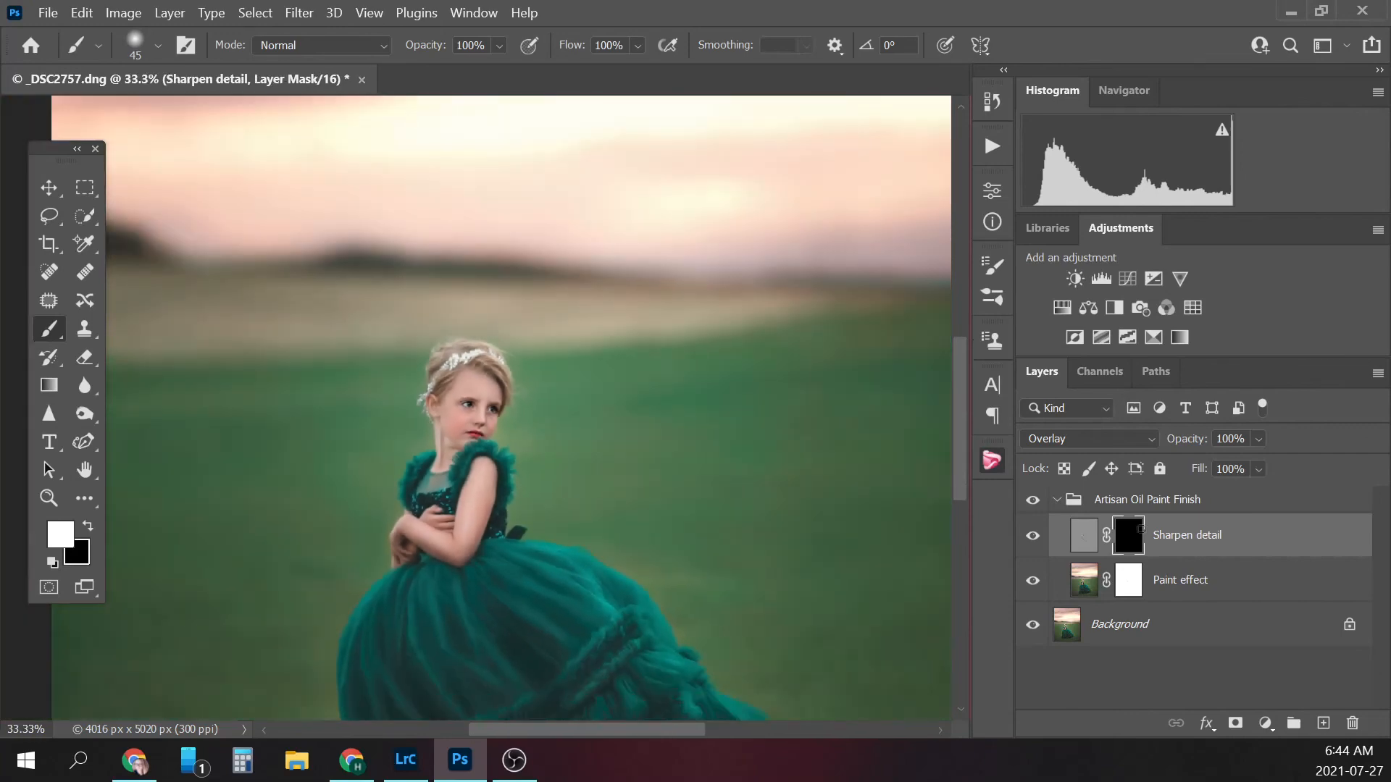
click(1057, 499)
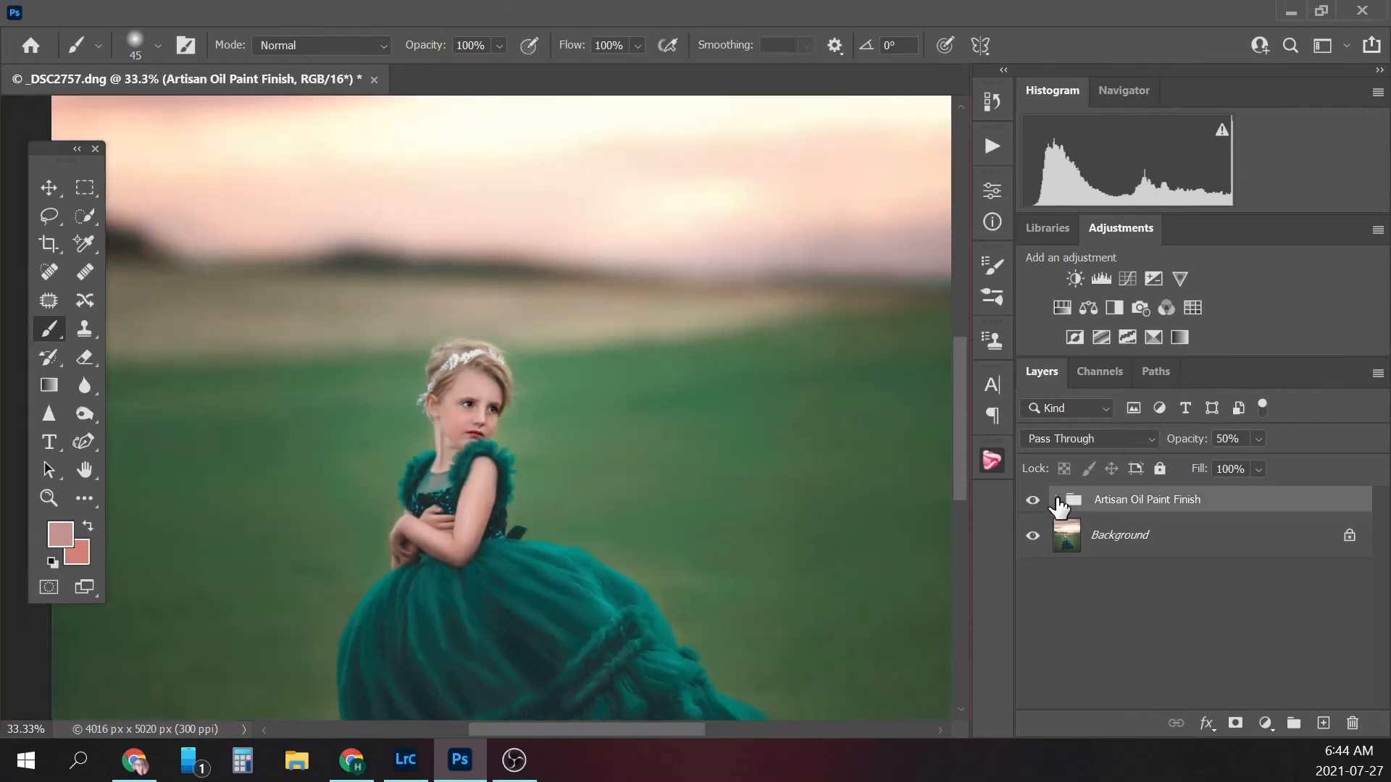
click(1033, 500)
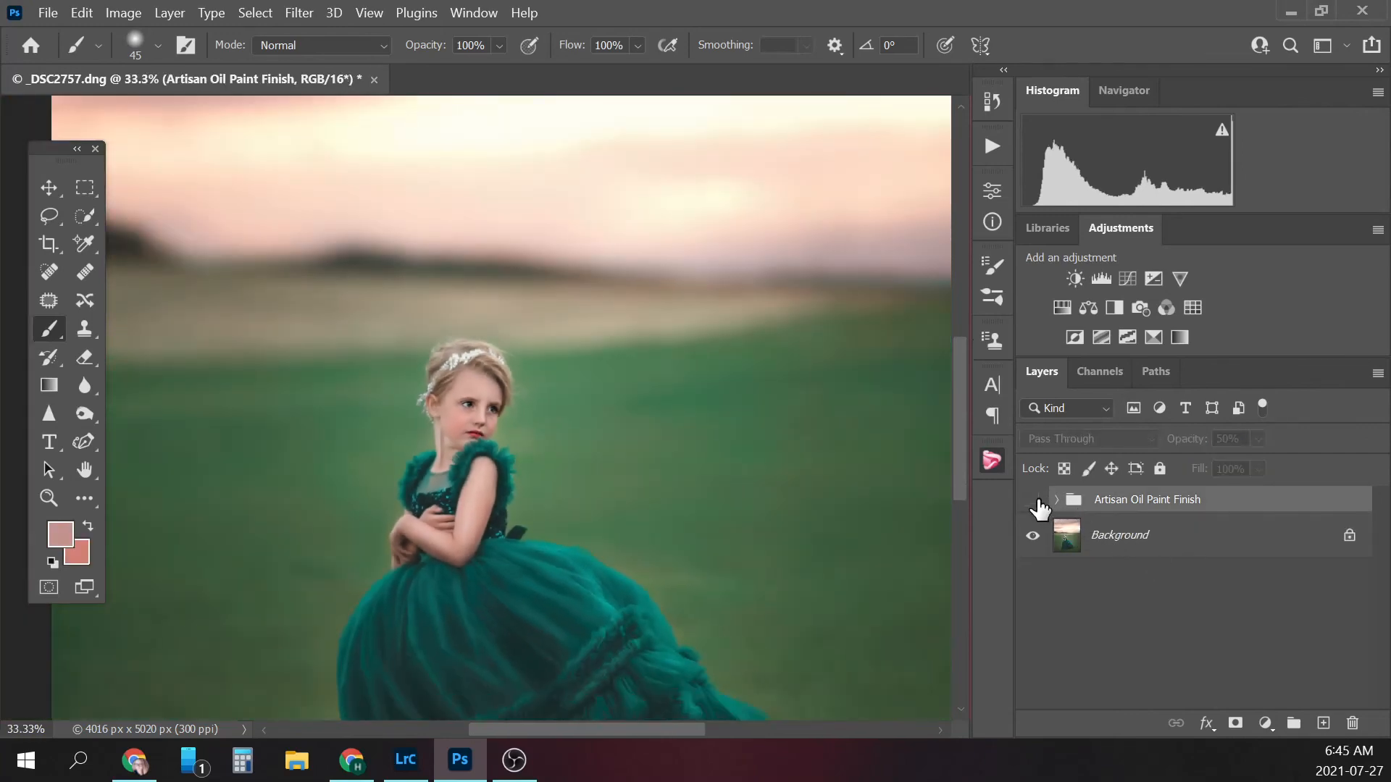
key(ctrl+plus)
key(ctrl+plus)
key(ctrl+plus)
key(ctrl+plus)
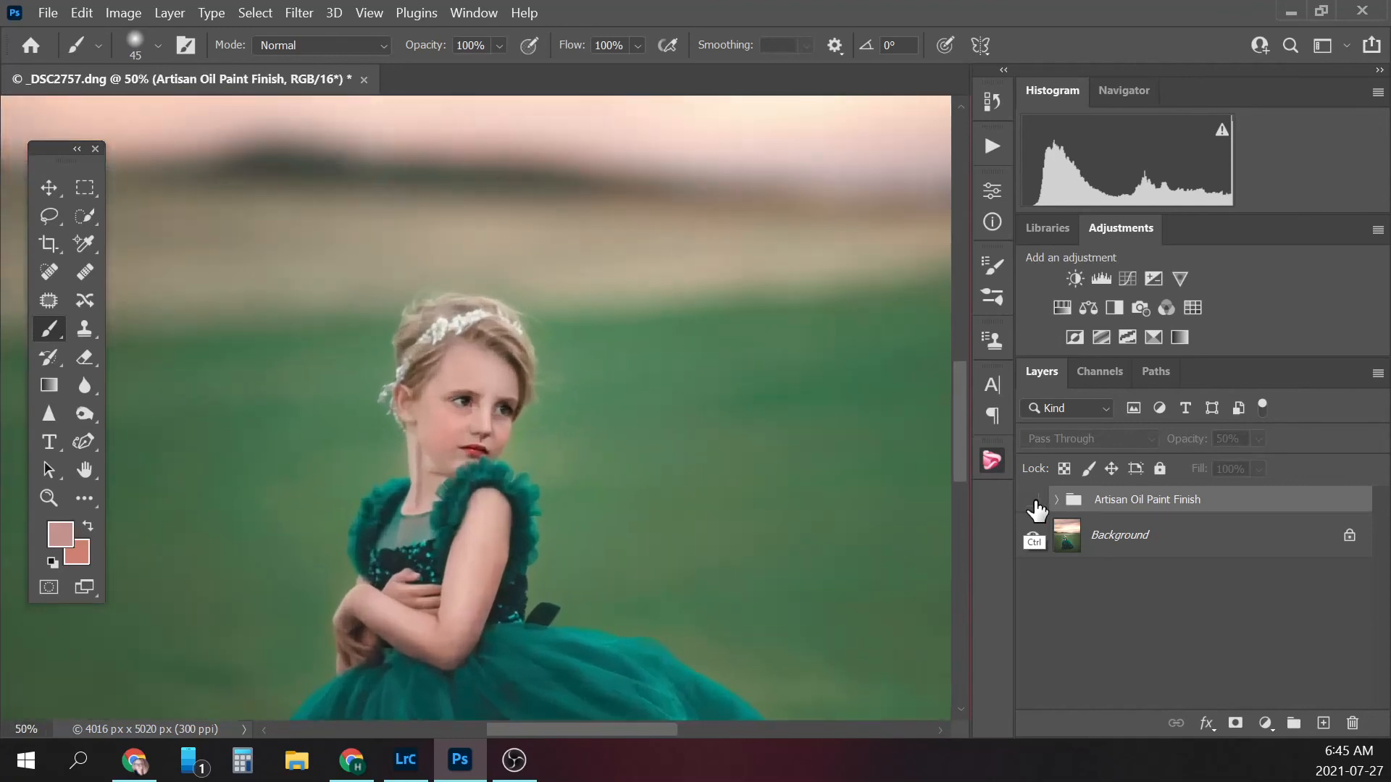
drag(967, 437, 962, 446)
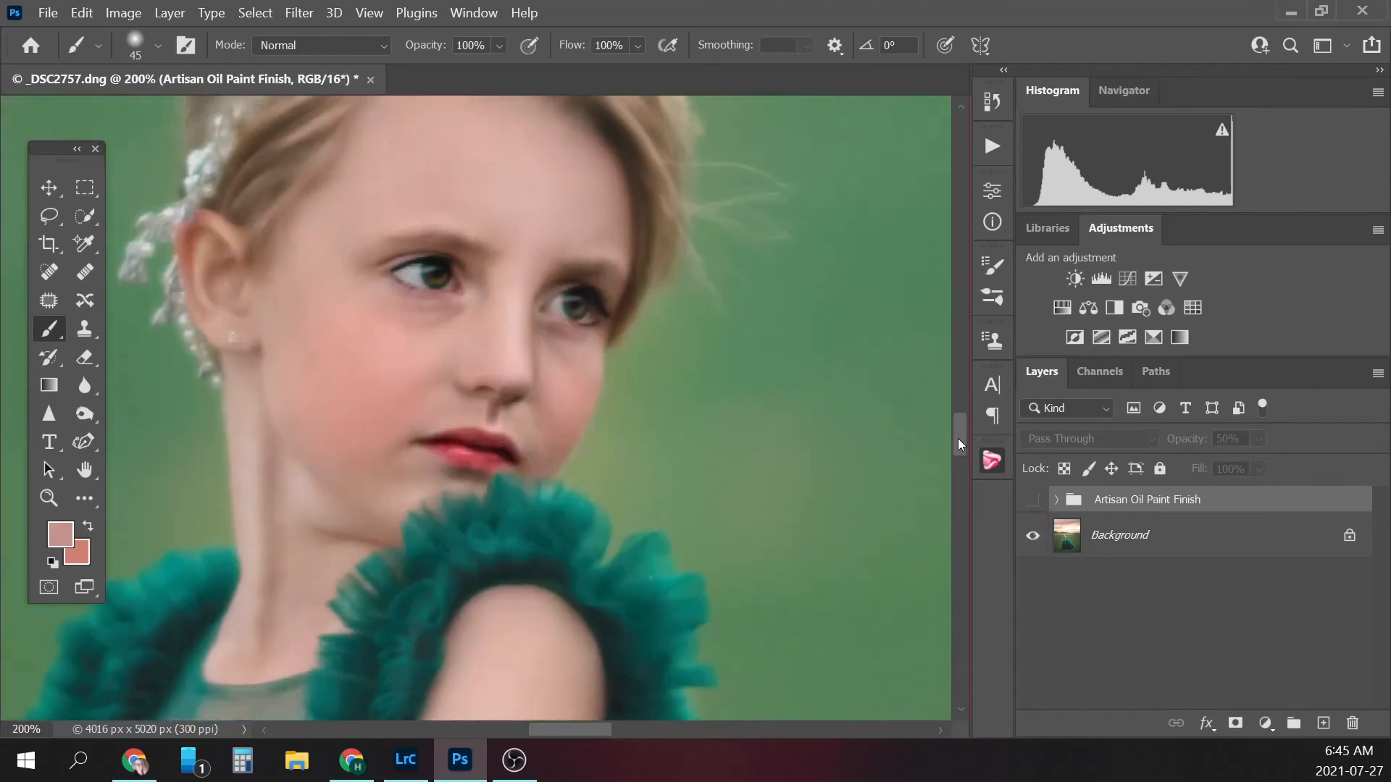
click(1033, 500)
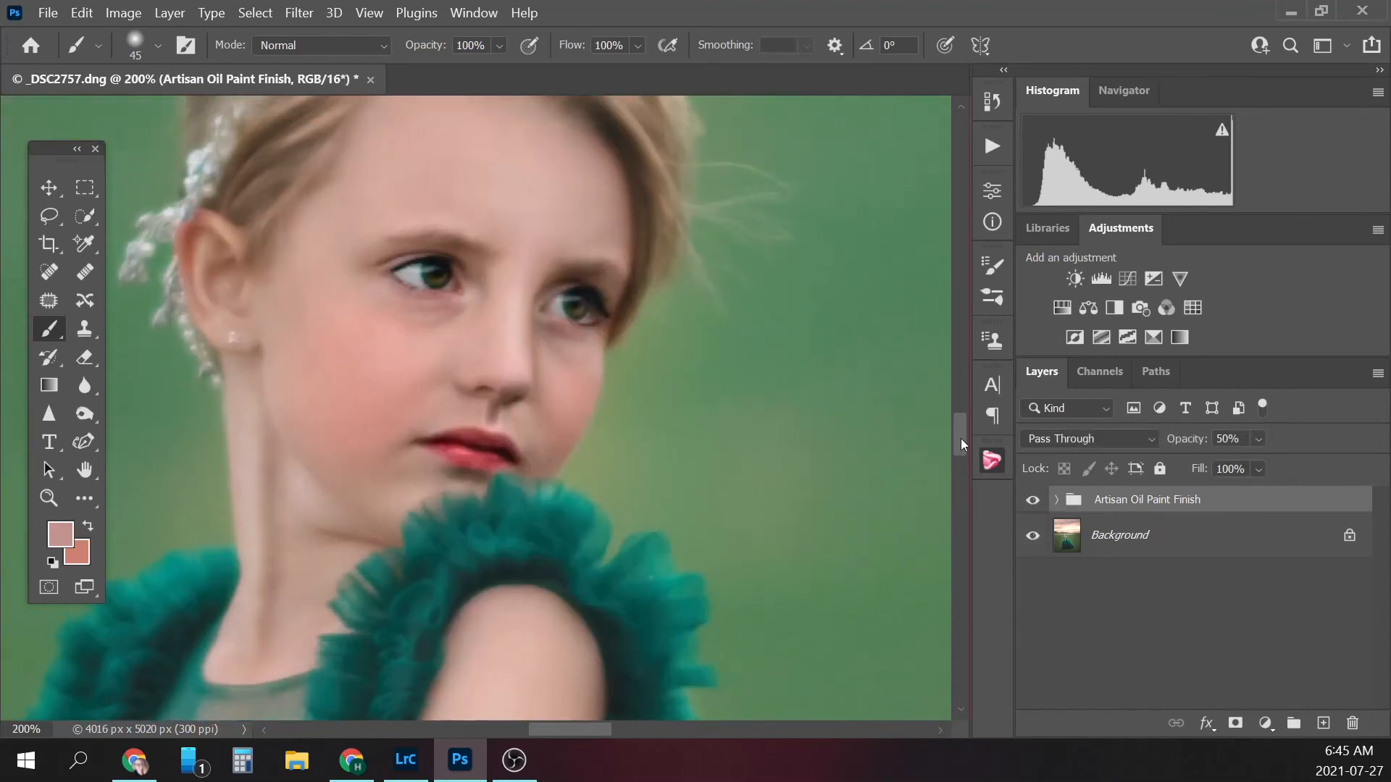
drag(960, 437, 959, 488)
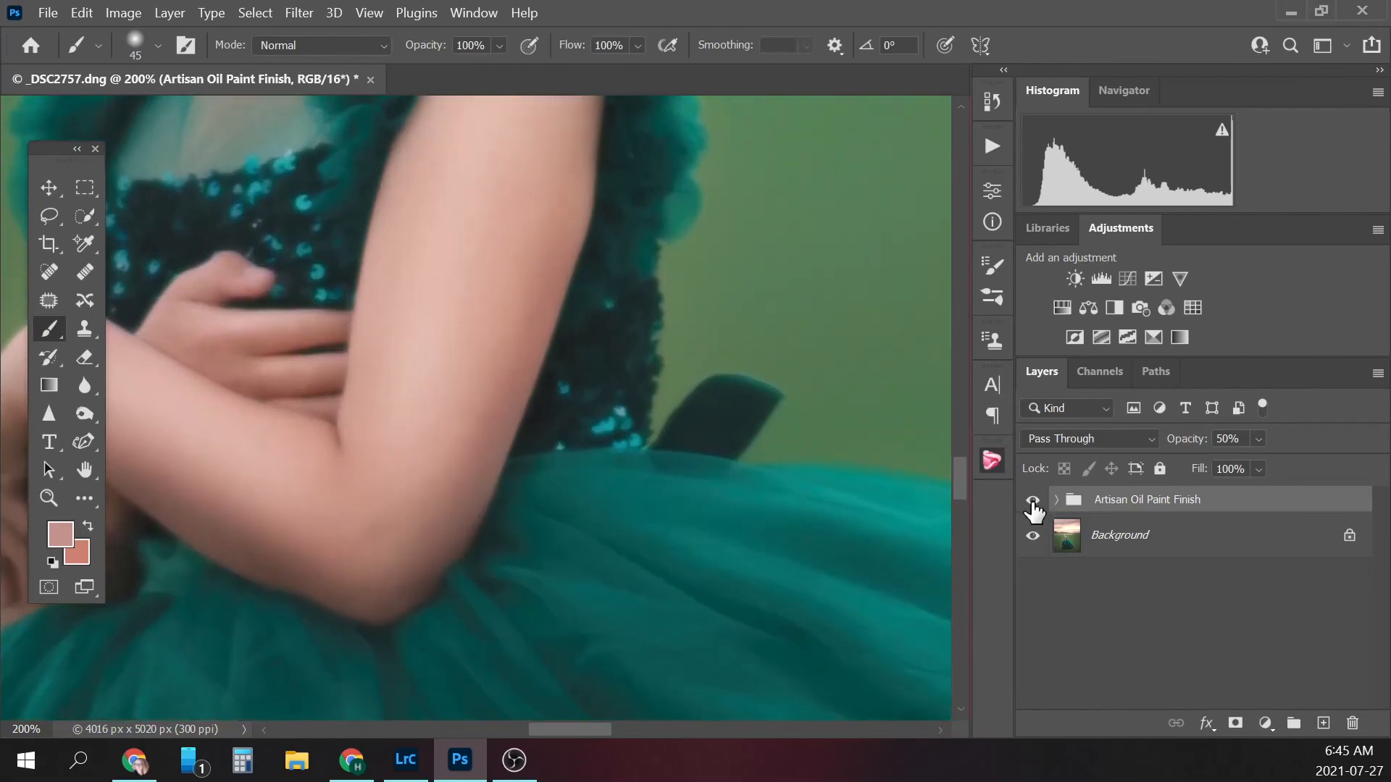
click(1032, 500)
click(1033, 501)
drag(600, 729, 580, 728)
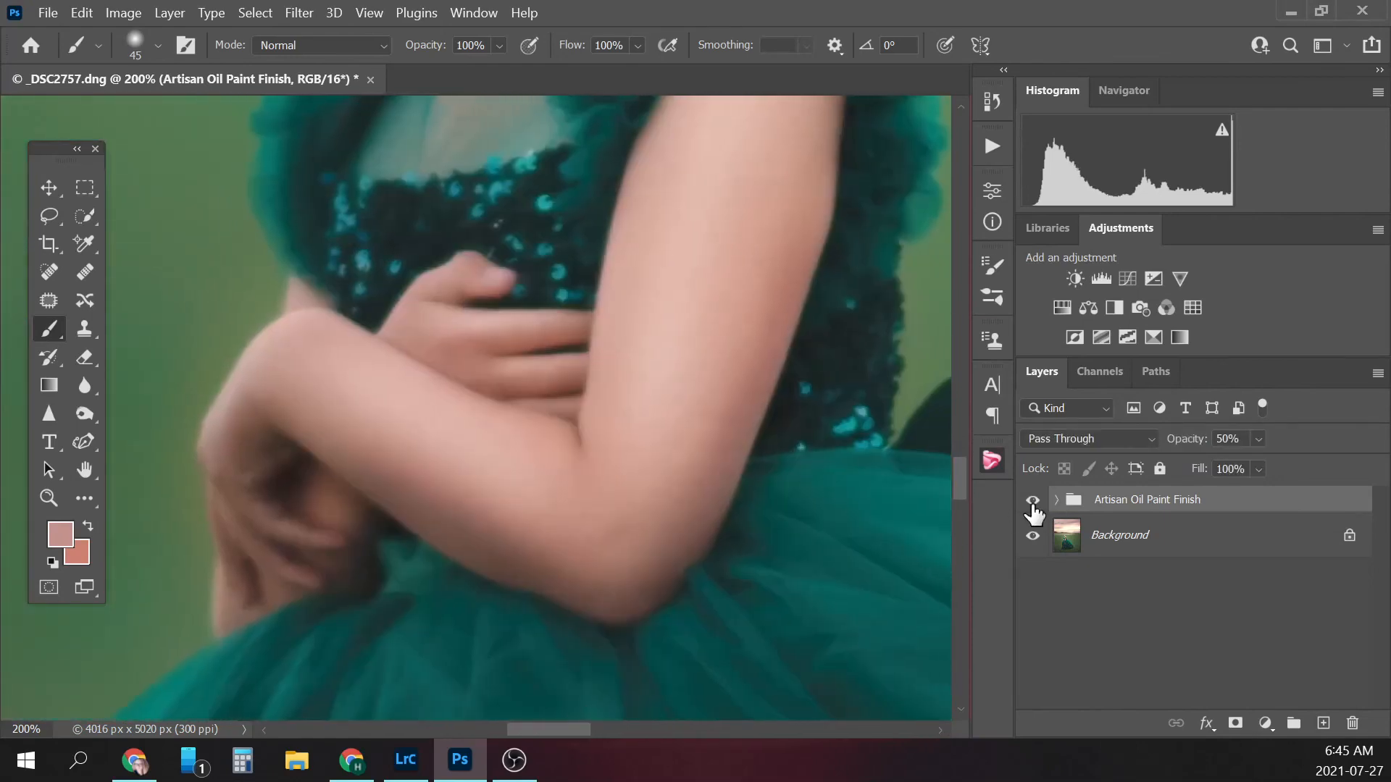
click(1032, 499)
click(1032, 501)
drag(969, 458, 968, 404)
click(1032, 500)
click(1032, 500)
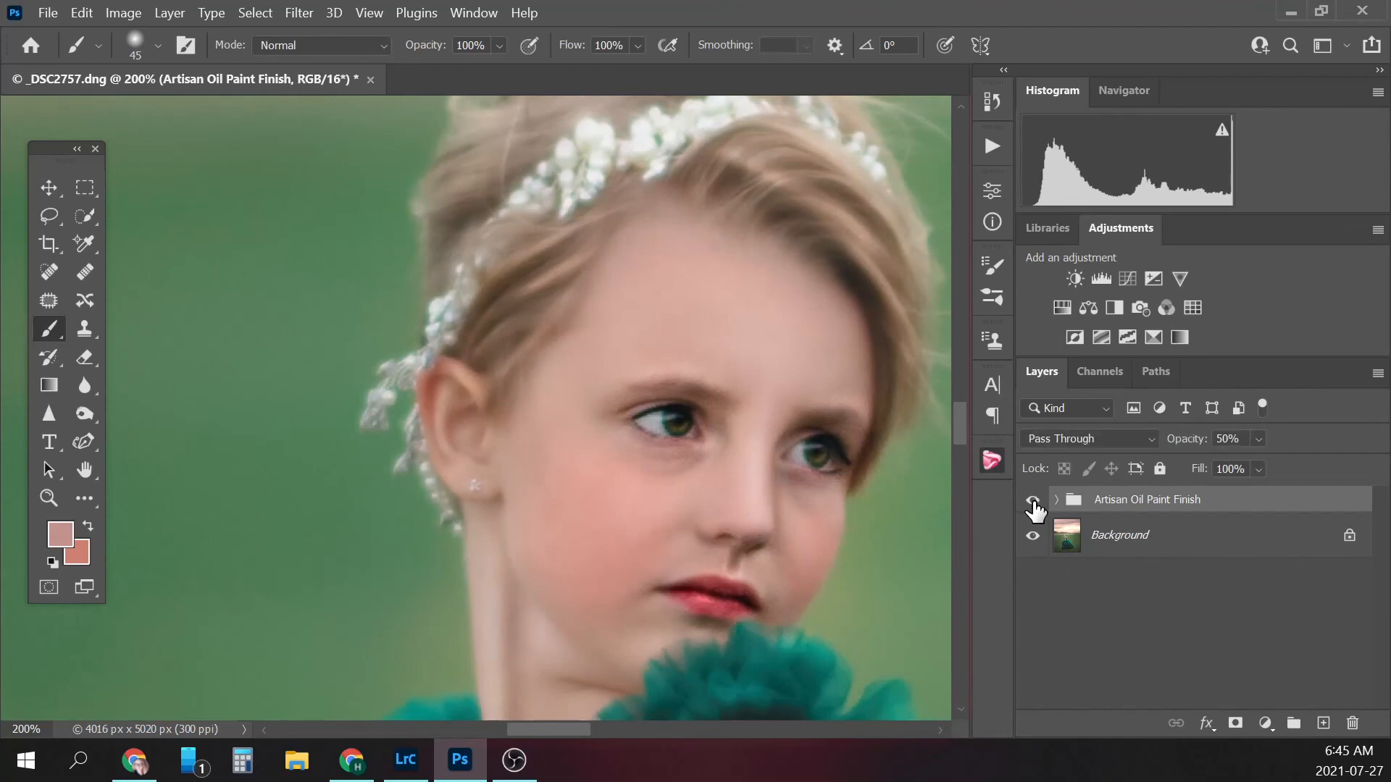
- Flatten the image to merge the Artisan Oil Paint Finish group into the background
key(ctrl+minus)
key(ctrl+minus)
key(ctrl+minus)
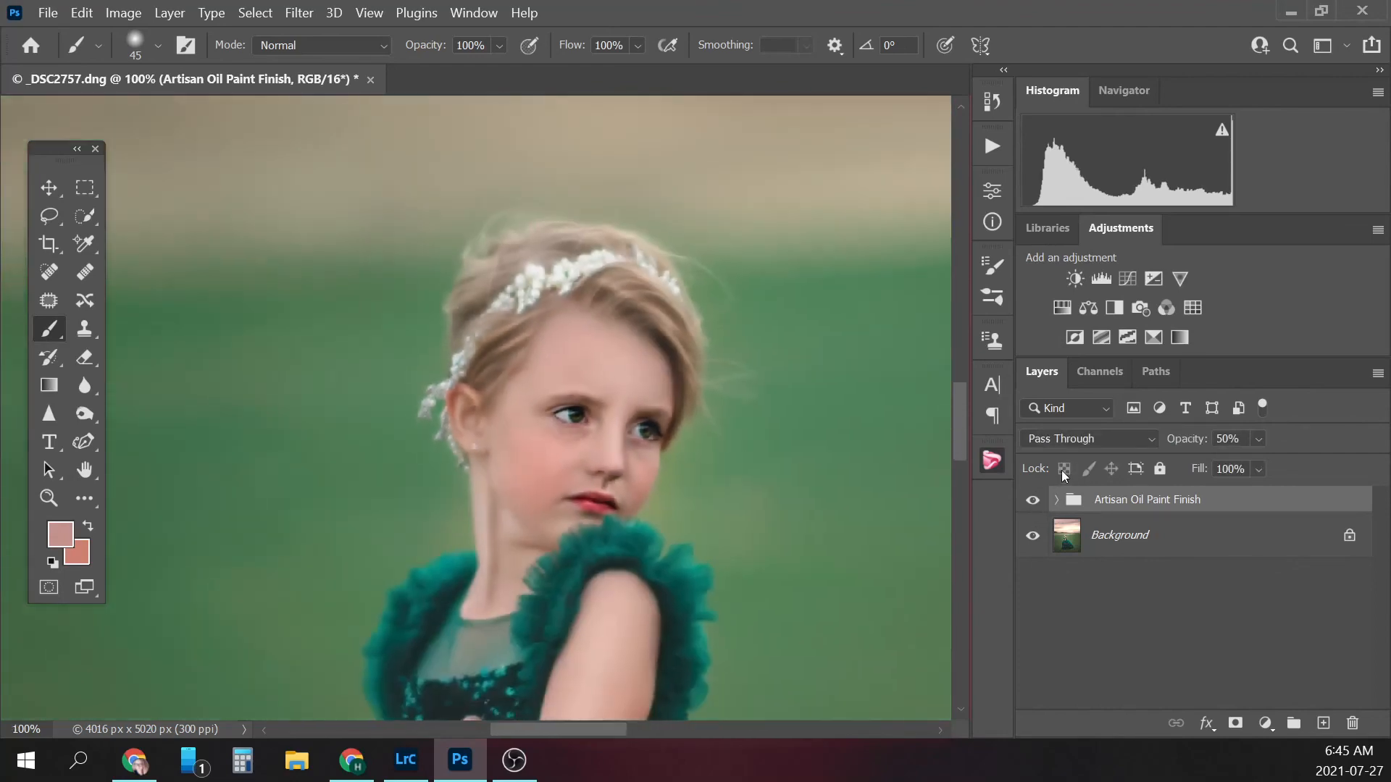
click(1185, 540)
right_click(1185, 542)
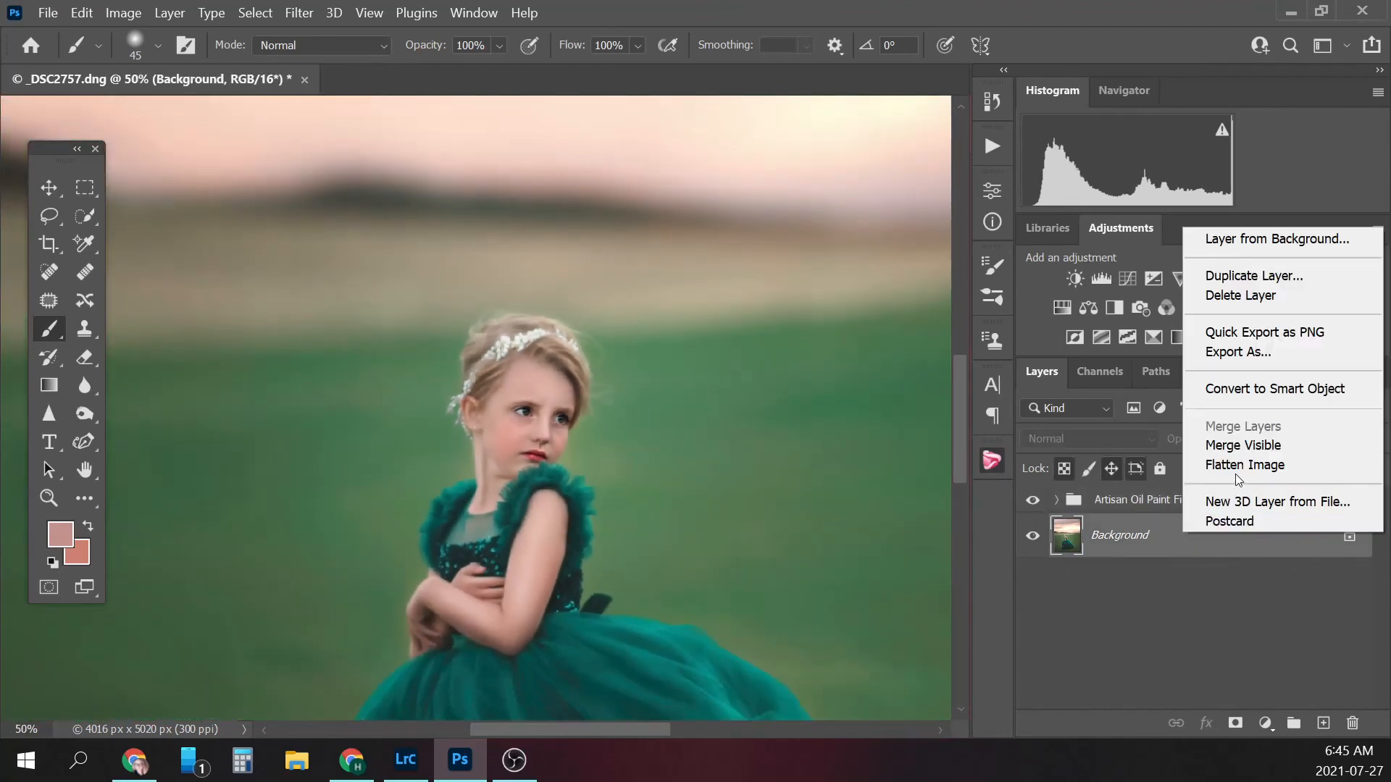
click(1236, 465)
- Run the Sharpen for Print action and continue past its message about flattening
click(992, 149)
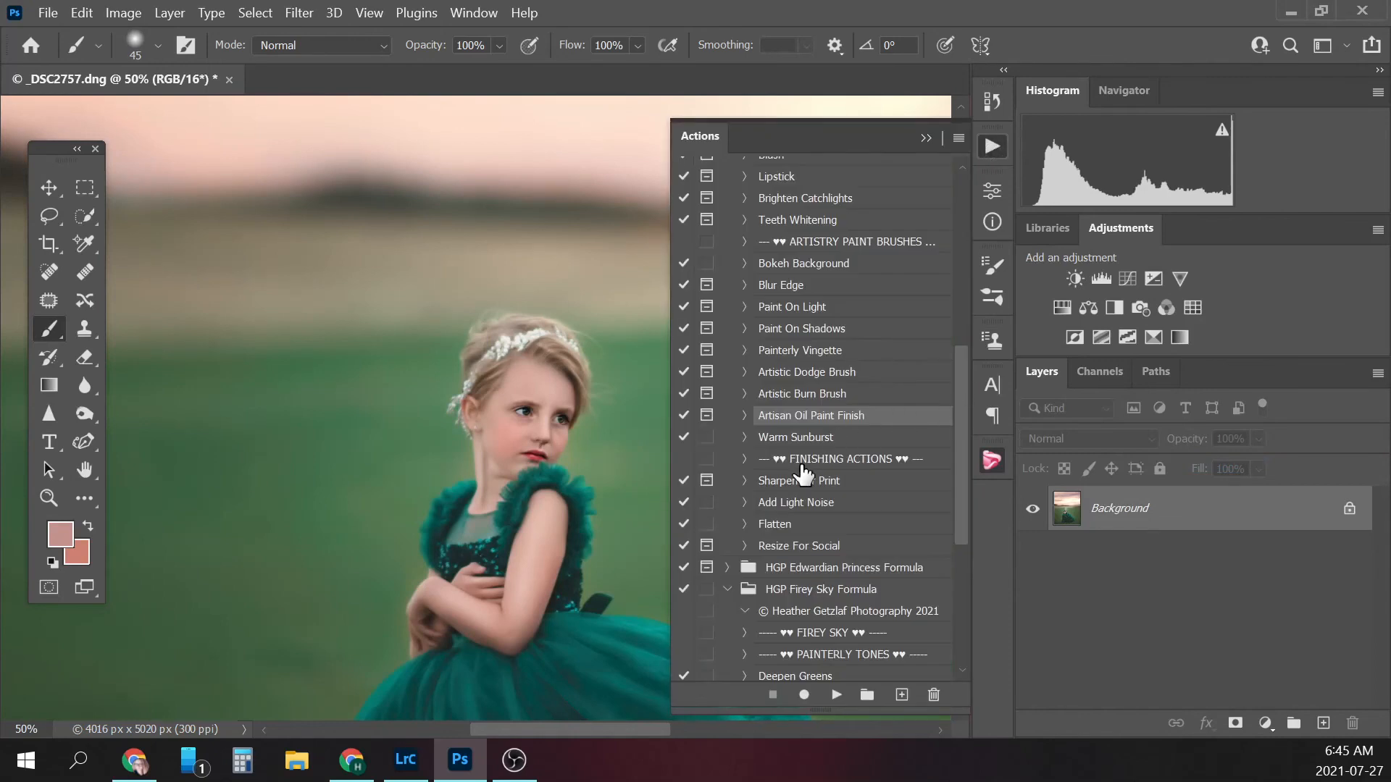
click(821, 482)
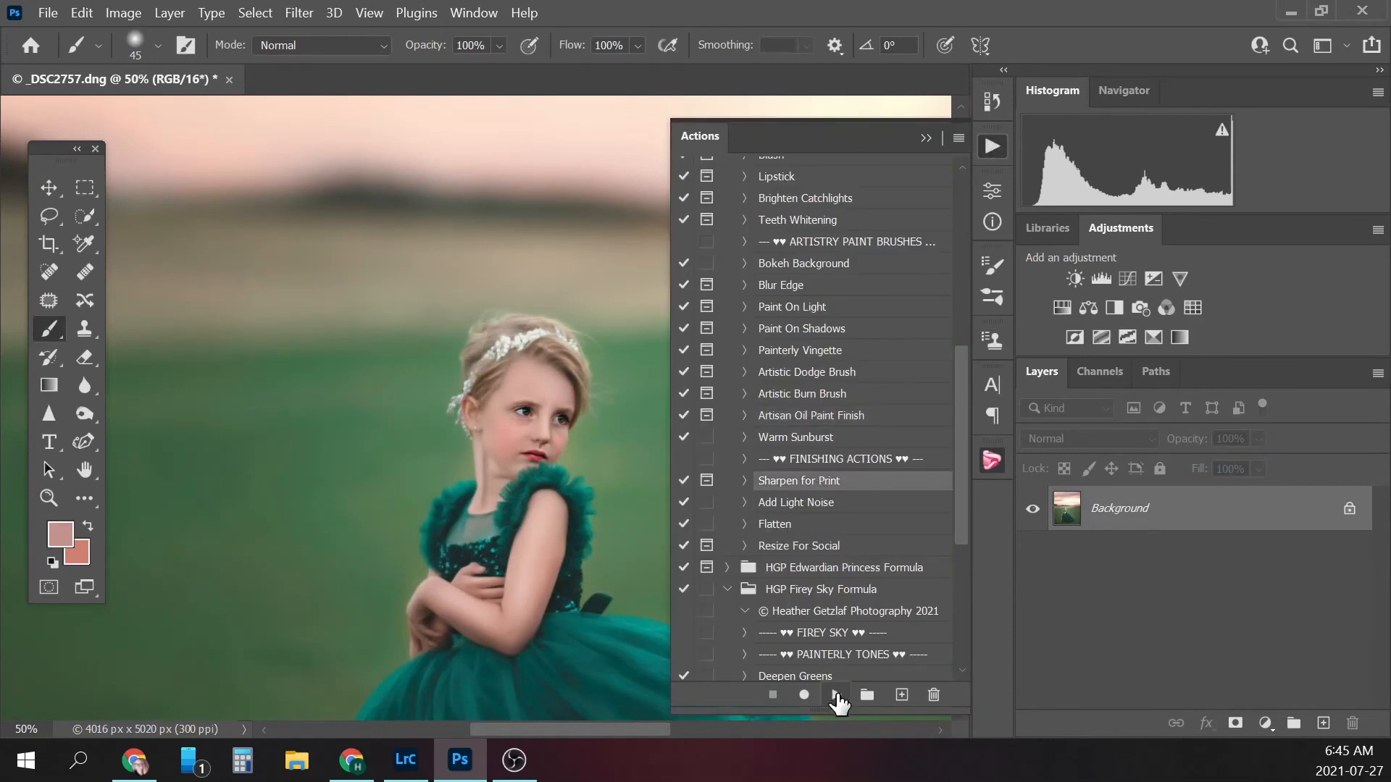
click(837, 695)
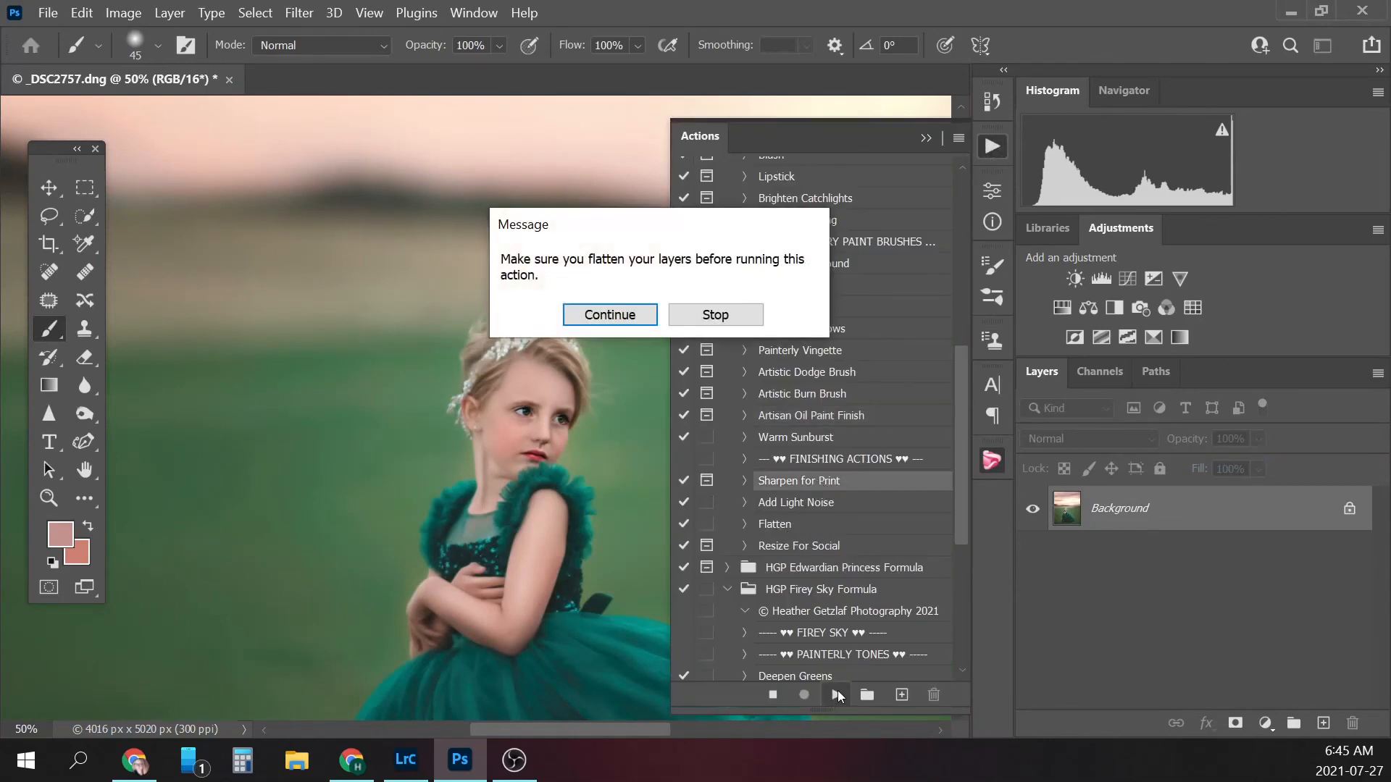
click(625, 314)
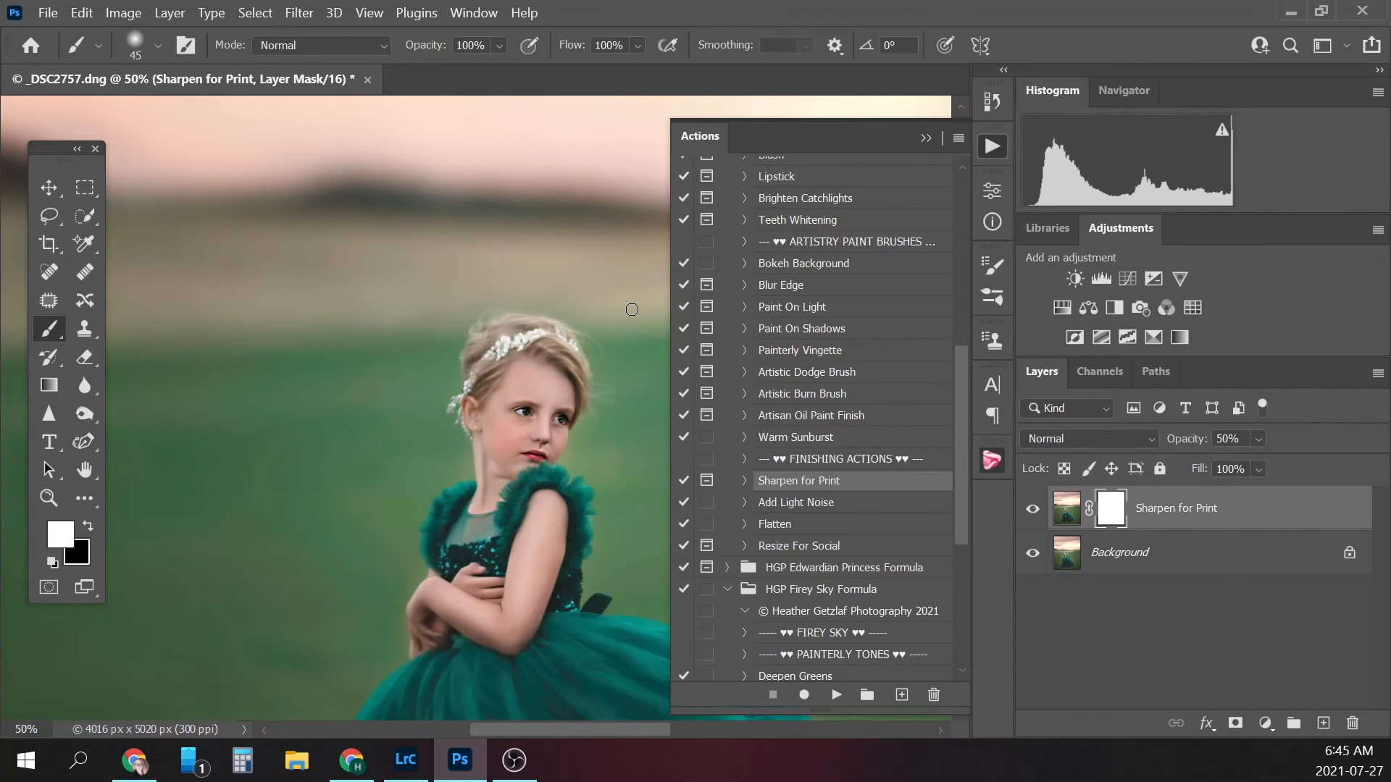
- Compare the portrait with and without the Sharpen for Print layer, both up close and for the whole image
key(ctrl+plus)
key(ctrl+plus)
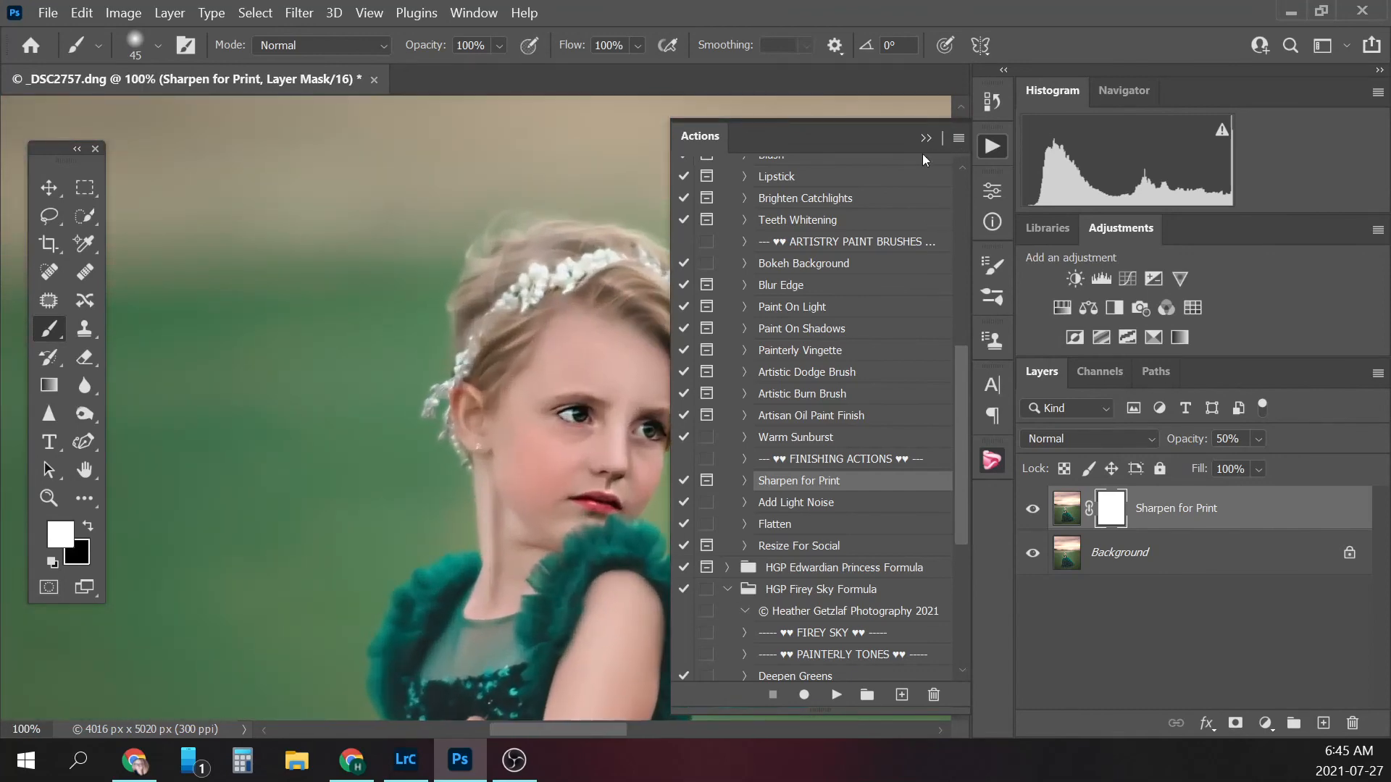
mouse_move(599, 731)
mouse_down()
mouse_move(561, 731)
mouse_move(621, 734)
mouse_up()
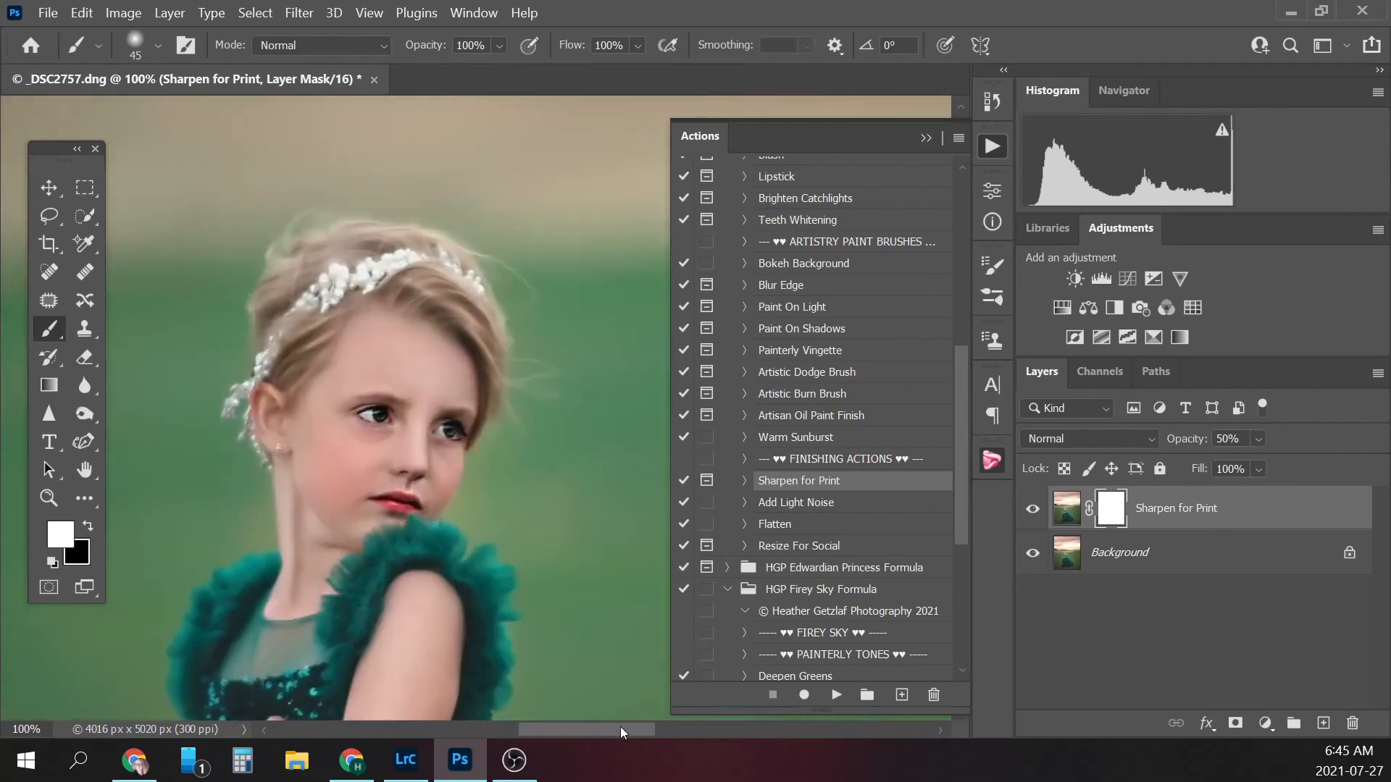
click(1032, 510)
click(1033, 509)
key(ctrl+minus)
key(ctrl+minus)
key(ctrl+minus)
key(ctrl+minus)
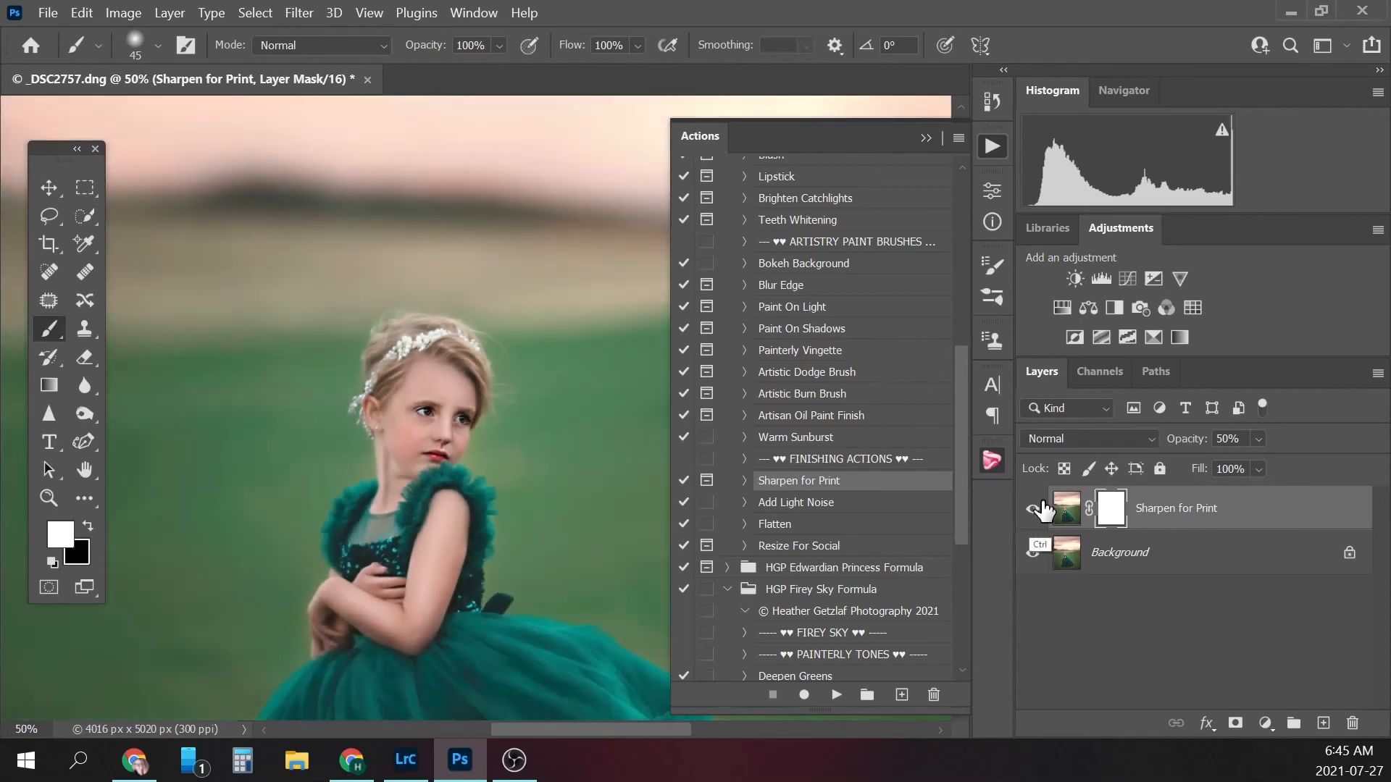
key(ctrl+minus)
click(1032, 510)
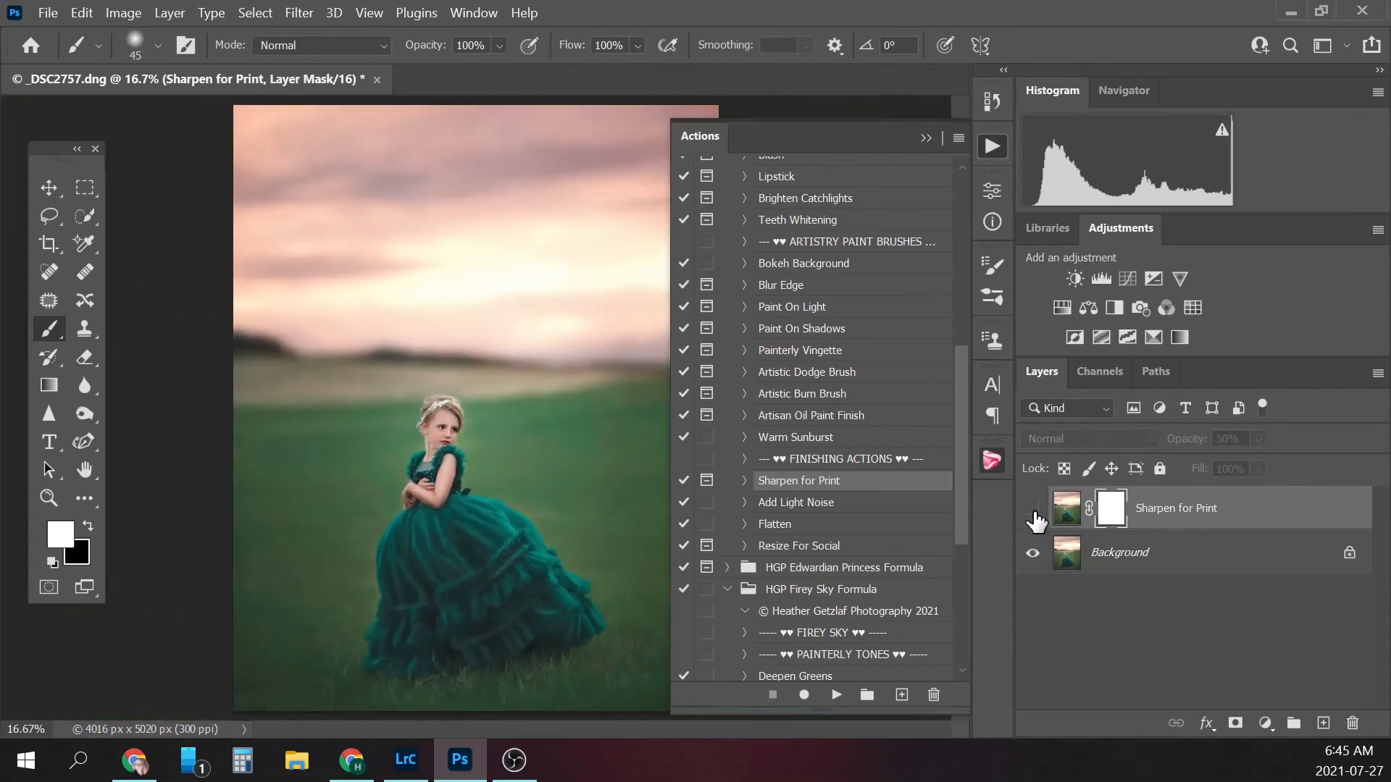
click(1032, 510)
- Flatten the image and run the Add Light Noise action
right_click(1196, 553)
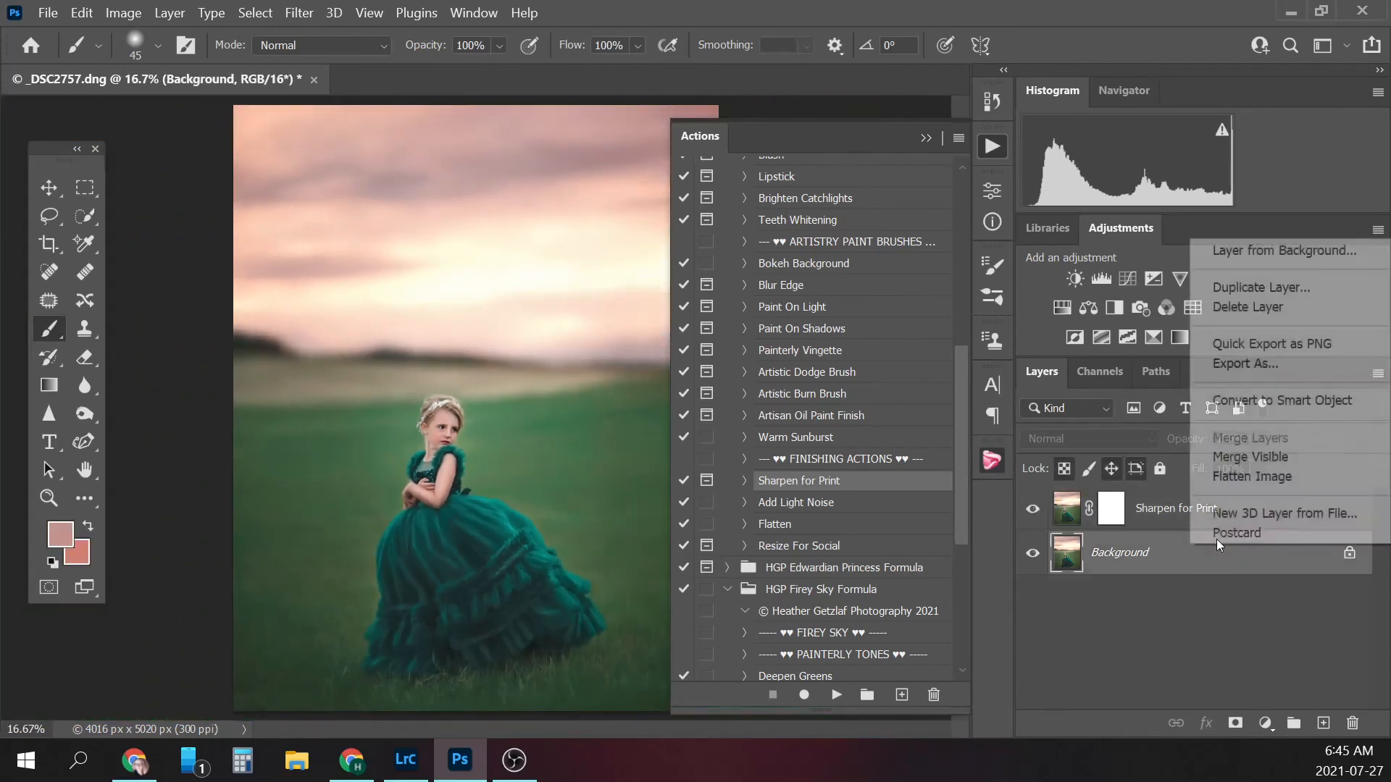
click(1275, 477)
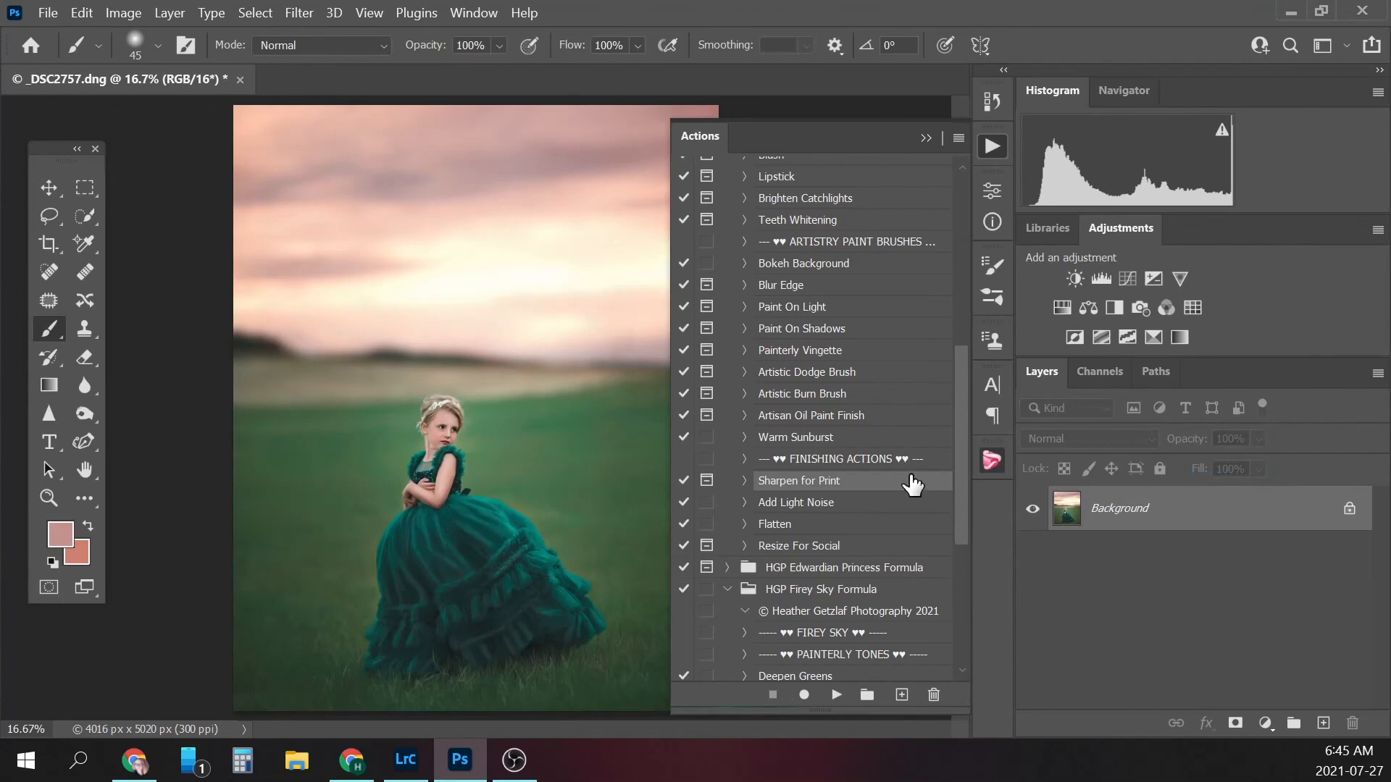
click(820, 504)
click(836, 694)
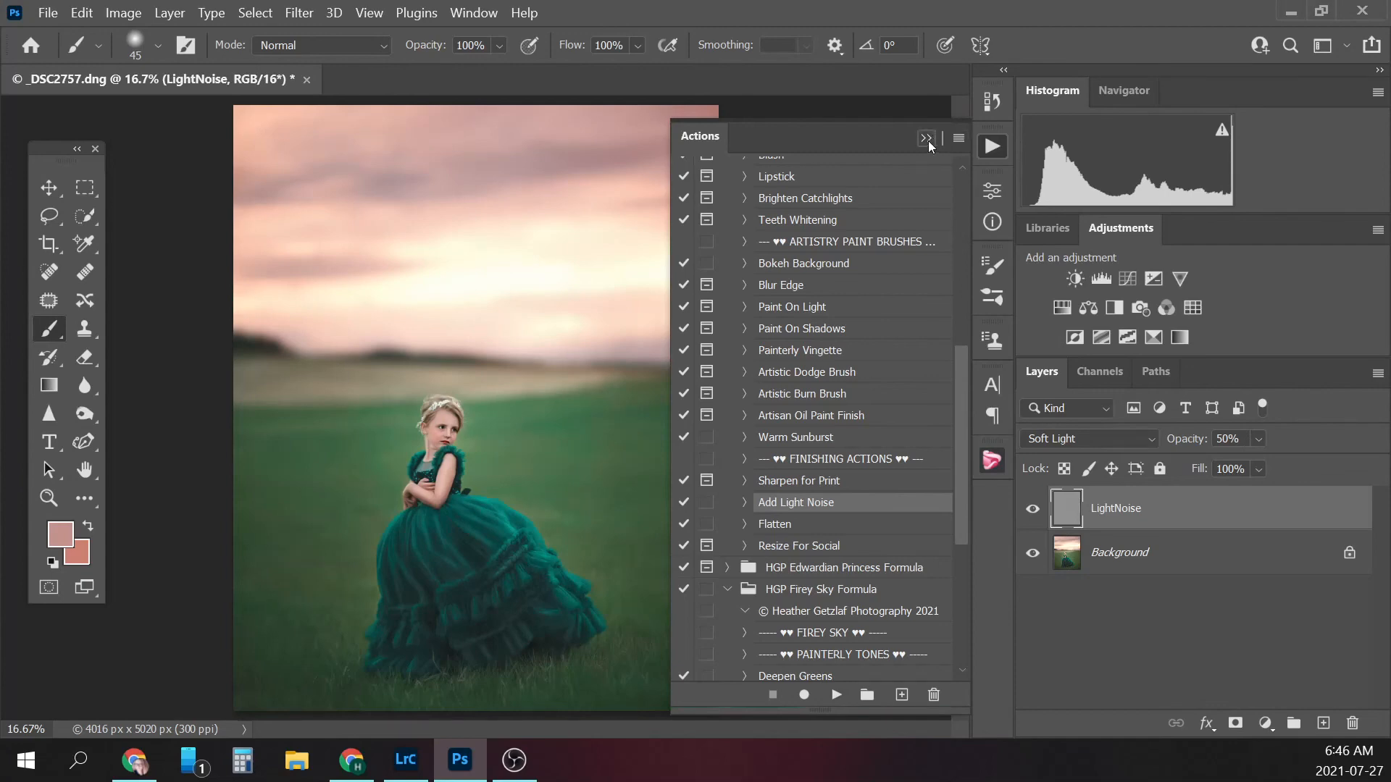
- Reduce the LightNoise layer's opacity to 30% while judging the grain up close on the girl's face
click(927, 138)
key(ctrl+plus)
key(ctrl+plus)
key(ctrl+plus)
key(ctrl+plus)
key(ctrl+plus)
key(ctrl+plus)
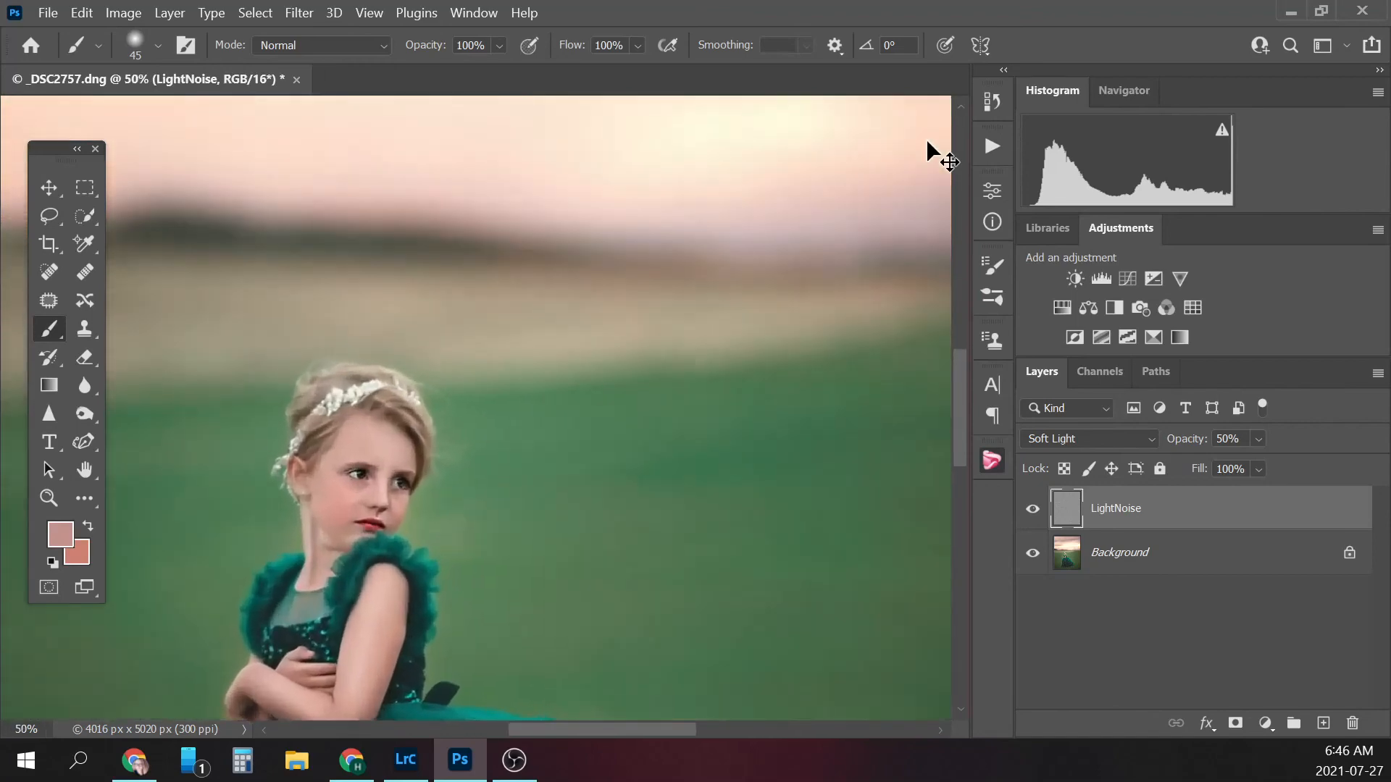
key(ctrl+minus)
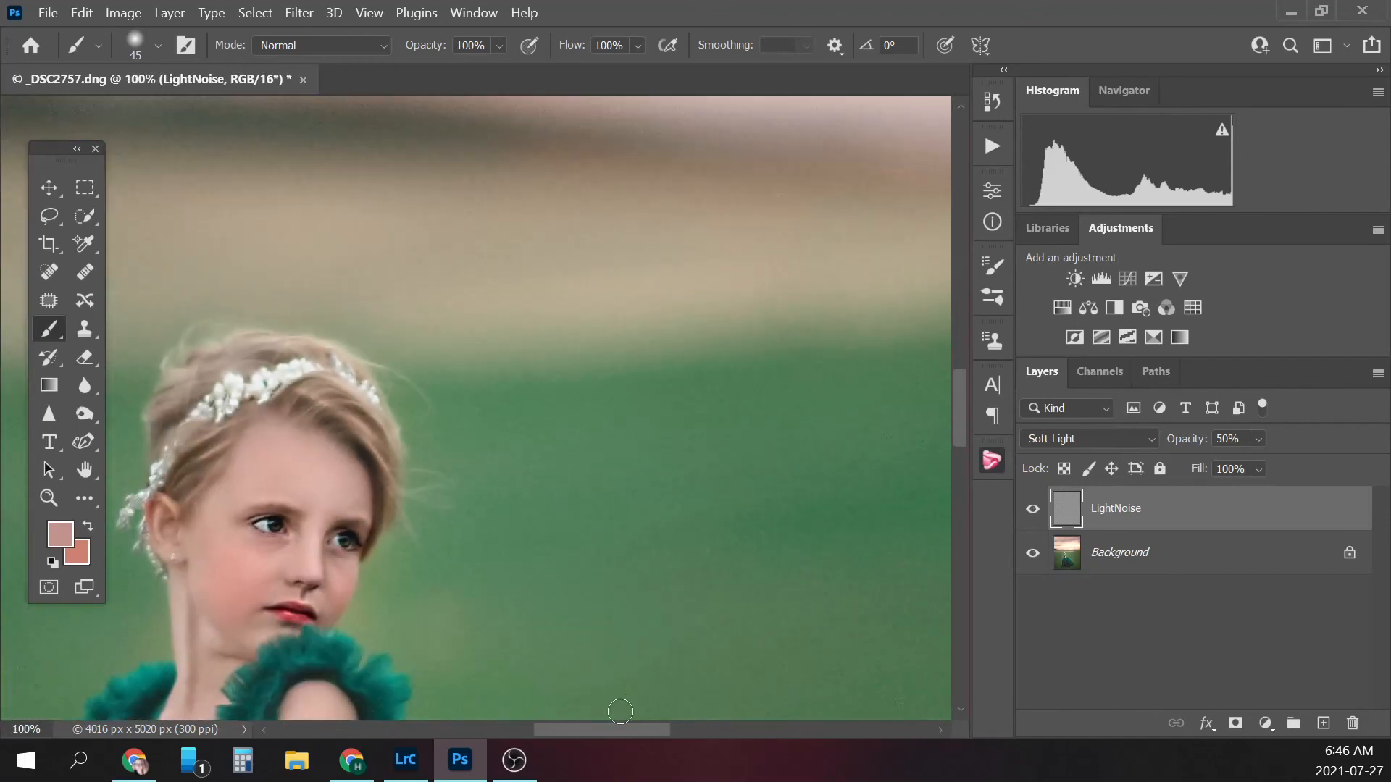
drag(621, 733, 600, 733)
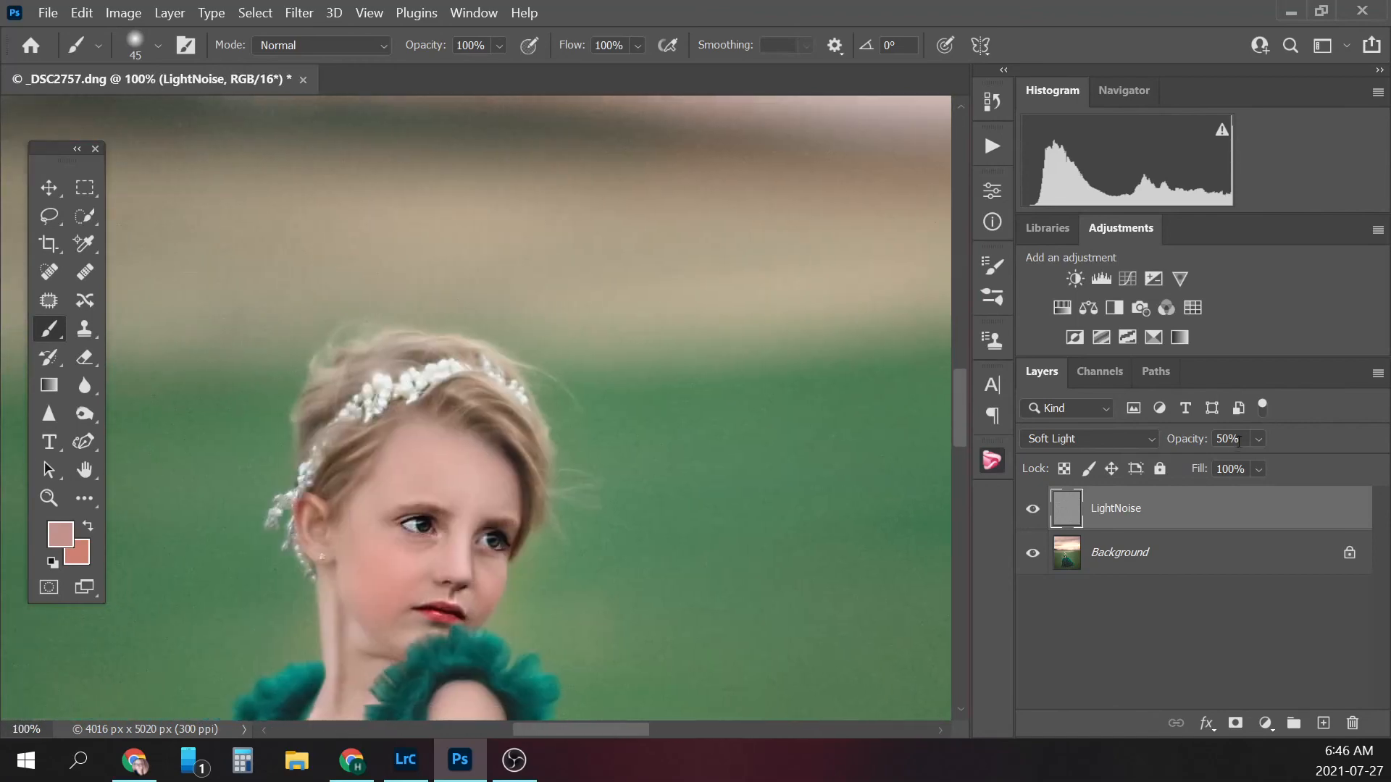
text(30)
- Compare the girl's face with and without the LightNoise layer at 200% zoom
scroll(961, 421, down, 3)
key(ctrl+plus)
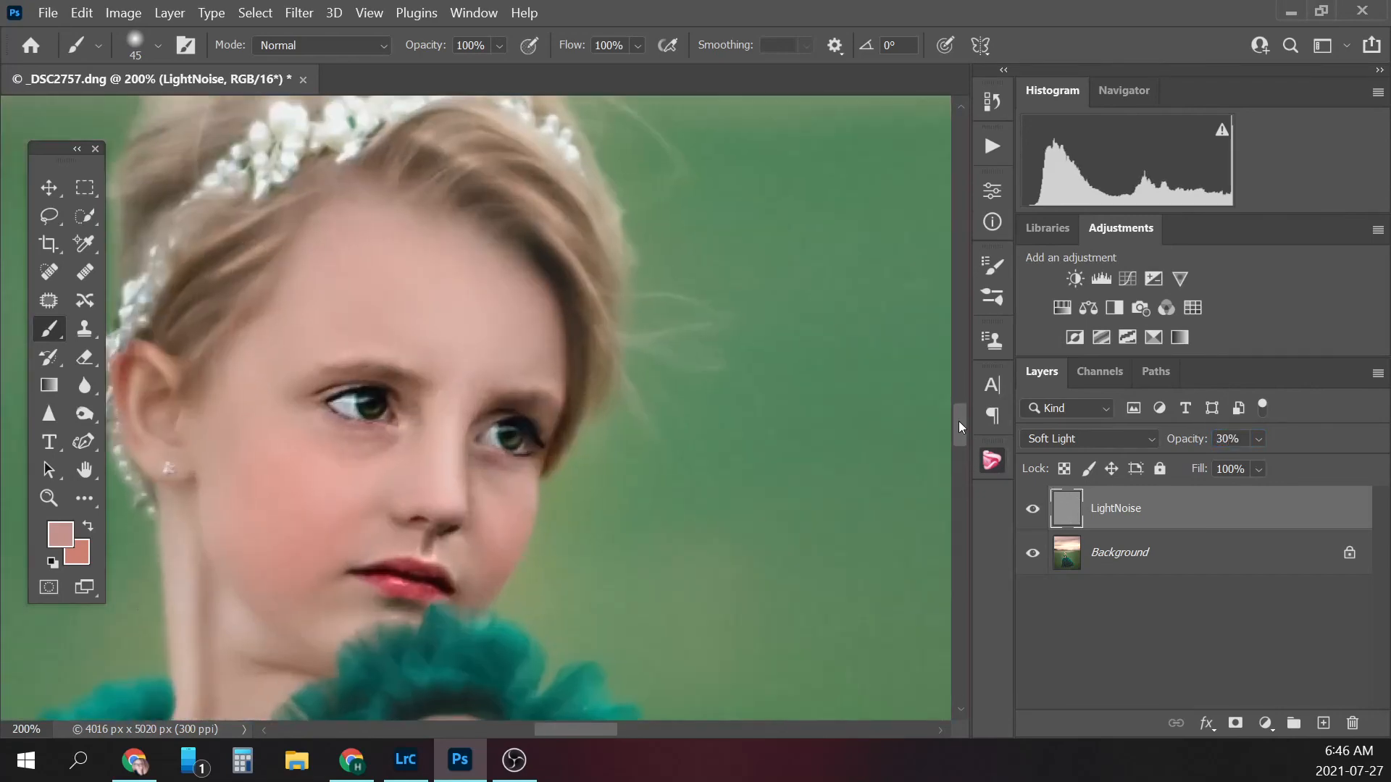
key(ctrl+plus)
key(ctrl+minus)
drag(604, 728, 588, 729)
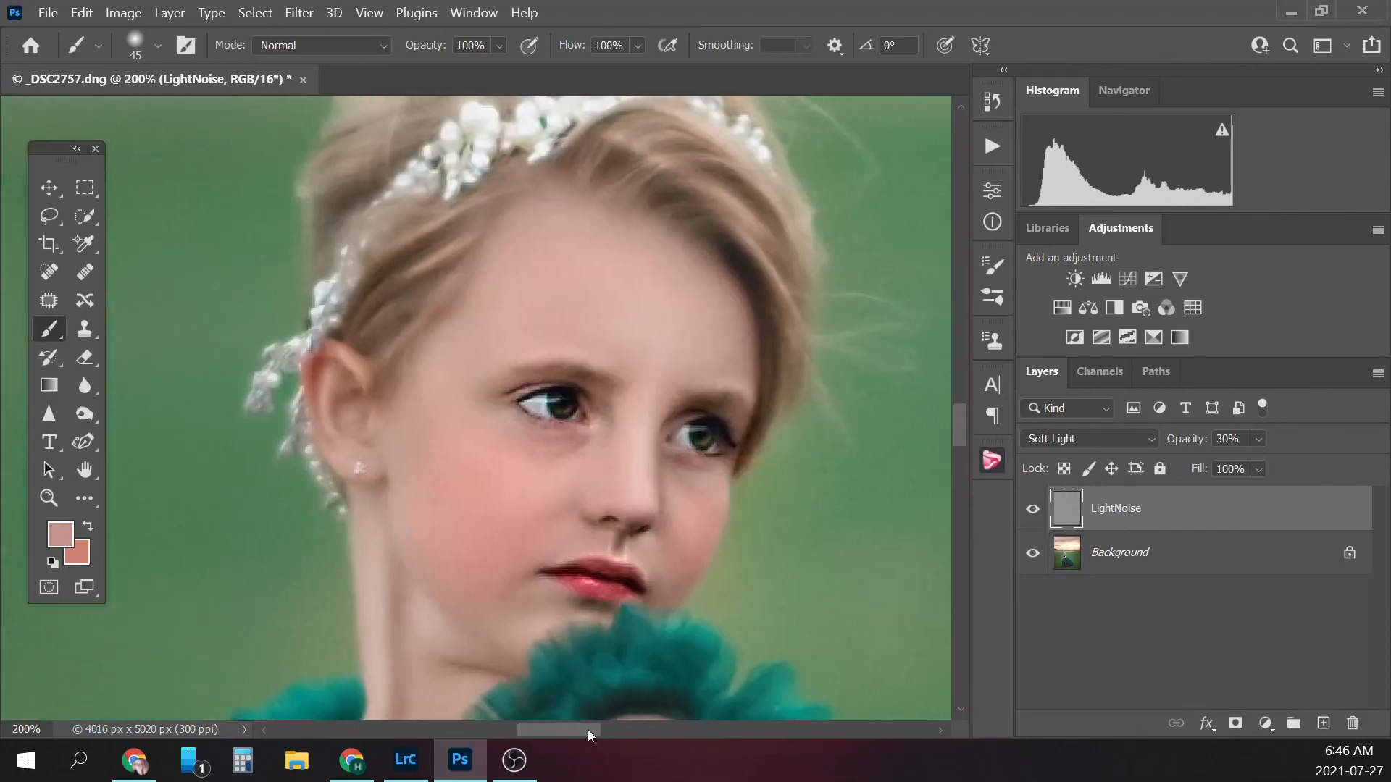
click(1032, 510)
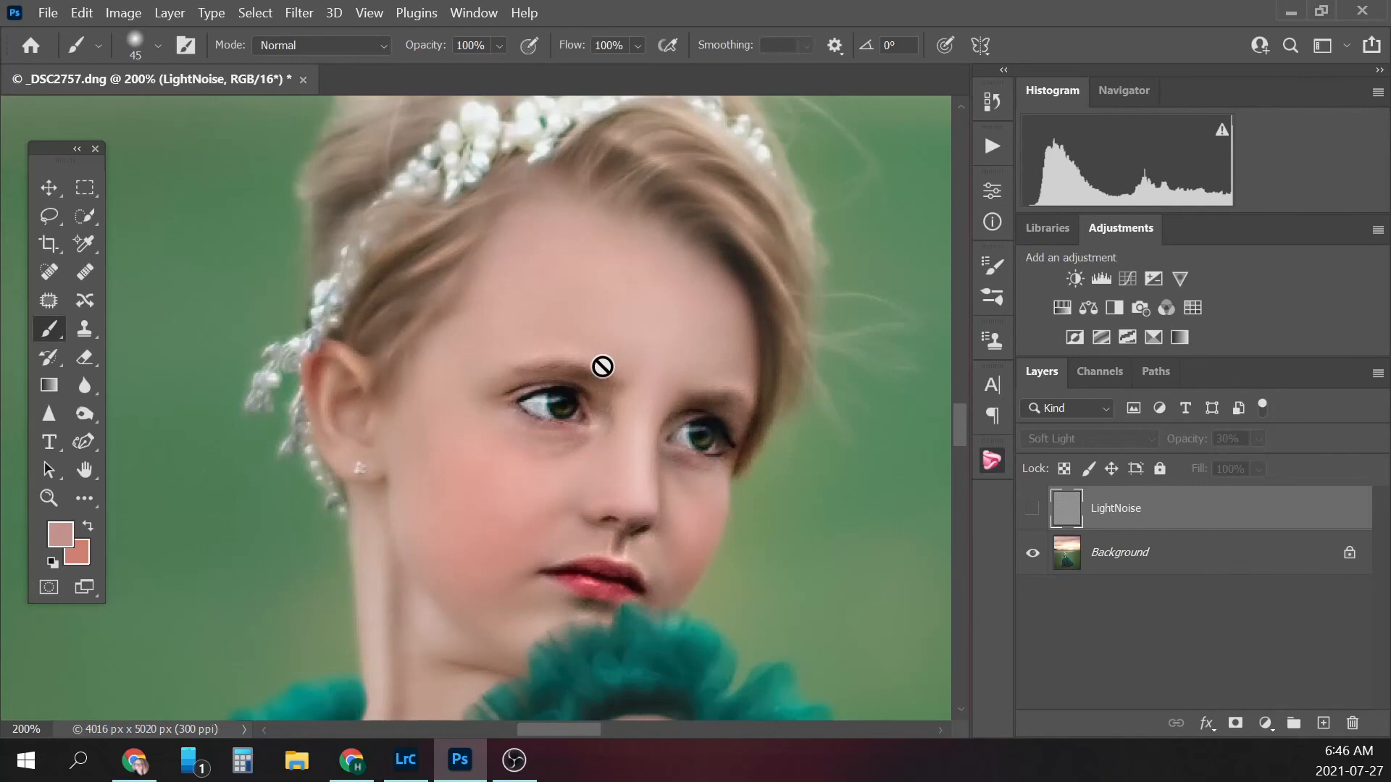
click(1032, 508)
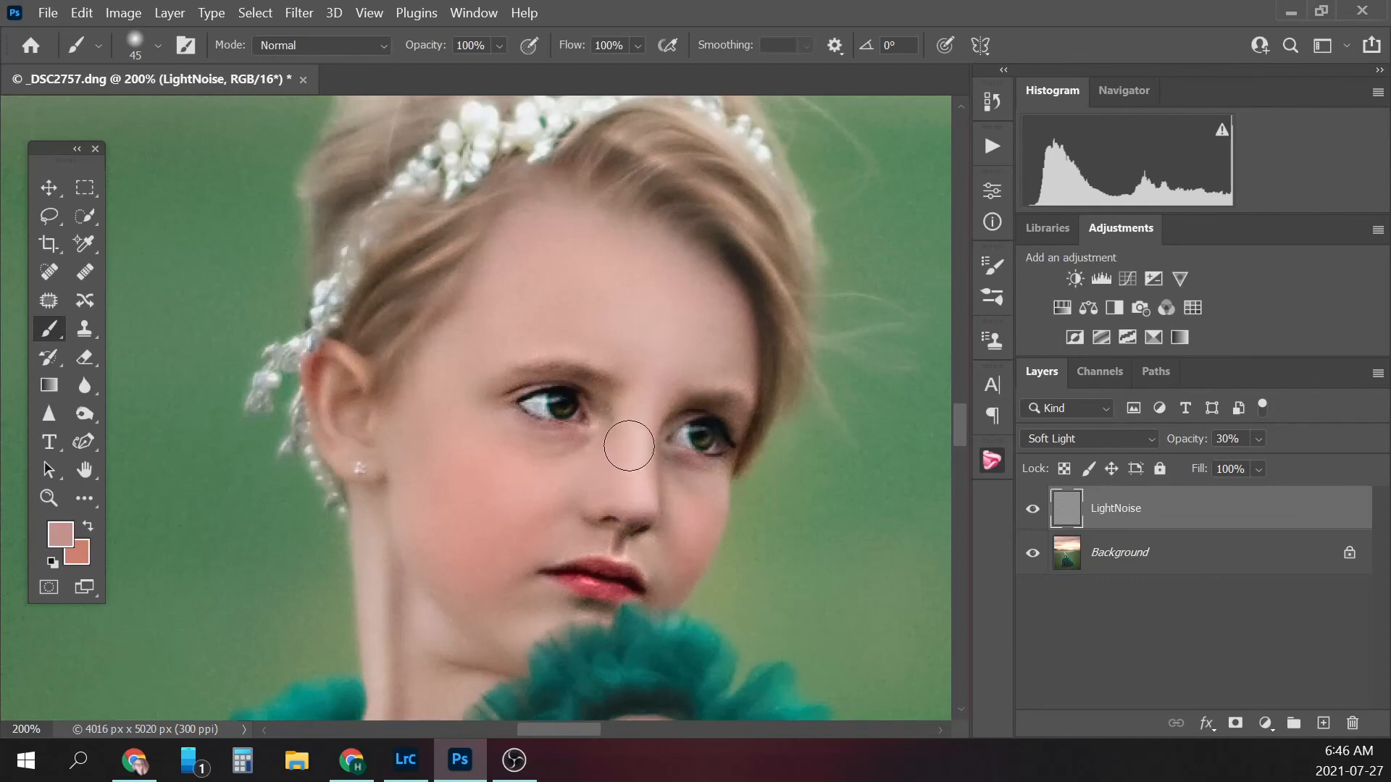
- Flatten the image to merge the LightNoise layer into the background
click(1186, 562)
right_click(1186, 562)
click(1241, 472)
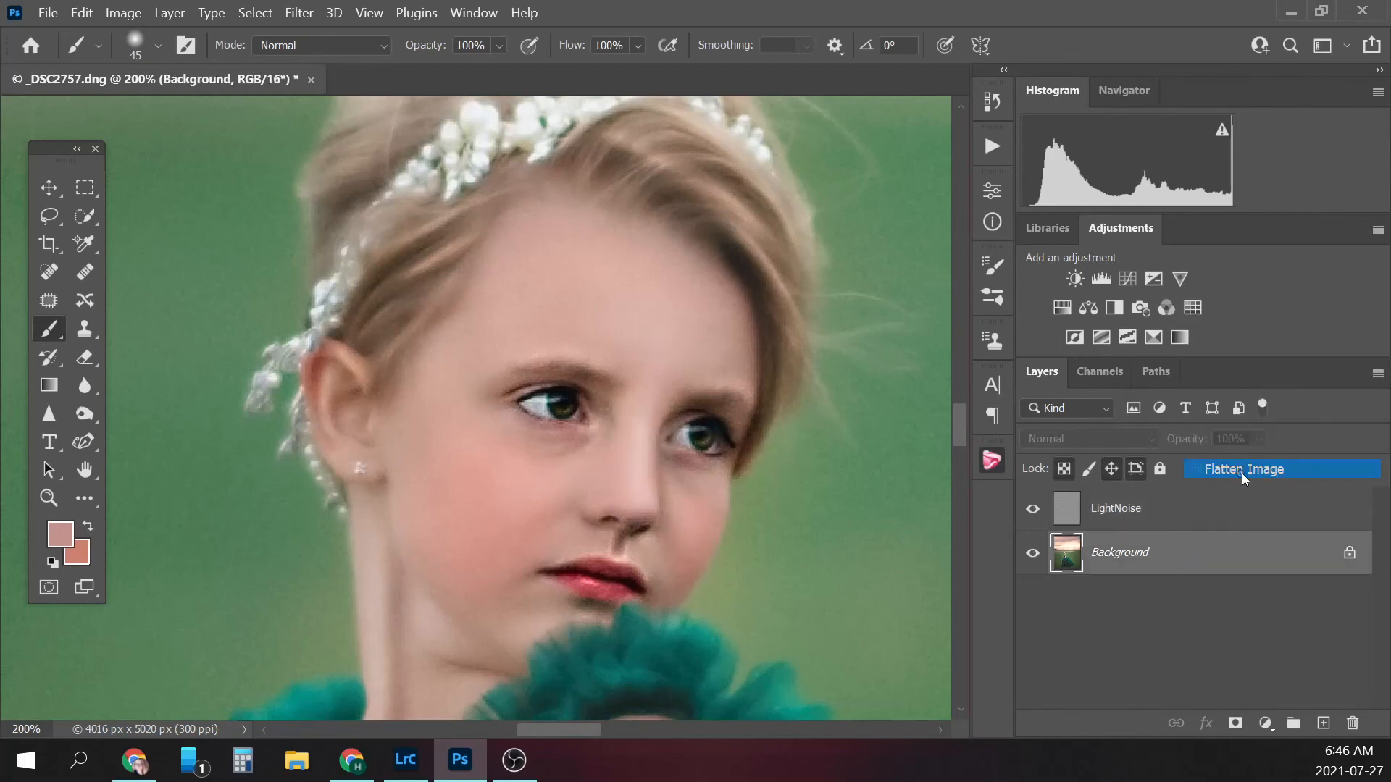
- Take a history snapshot of the finished, flattened portrait
key(ctrl+minus)
key(ctrl+minus)
key(ctrl+minus)
key(ctrl+minus)
key(ctrl+minus)
key(ctrl+minus)
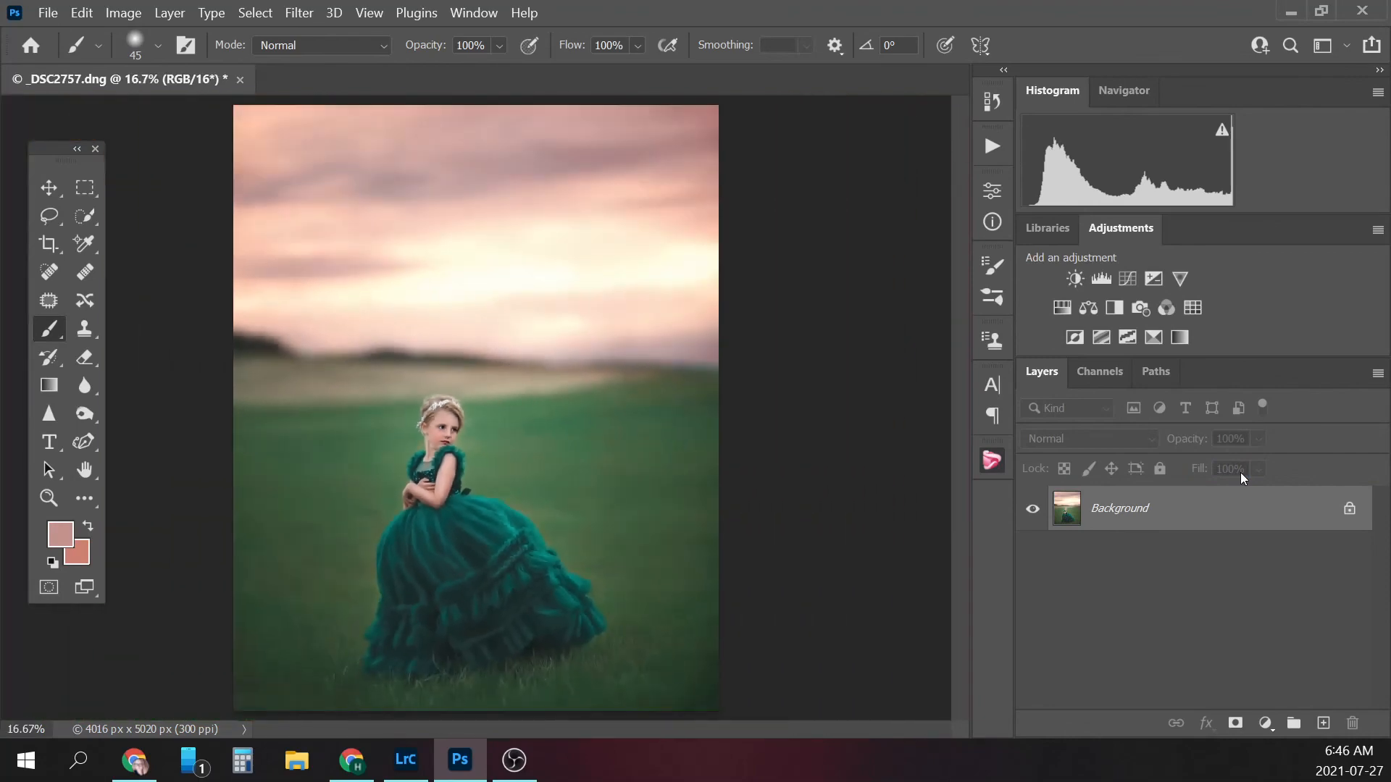
click(992, 101)
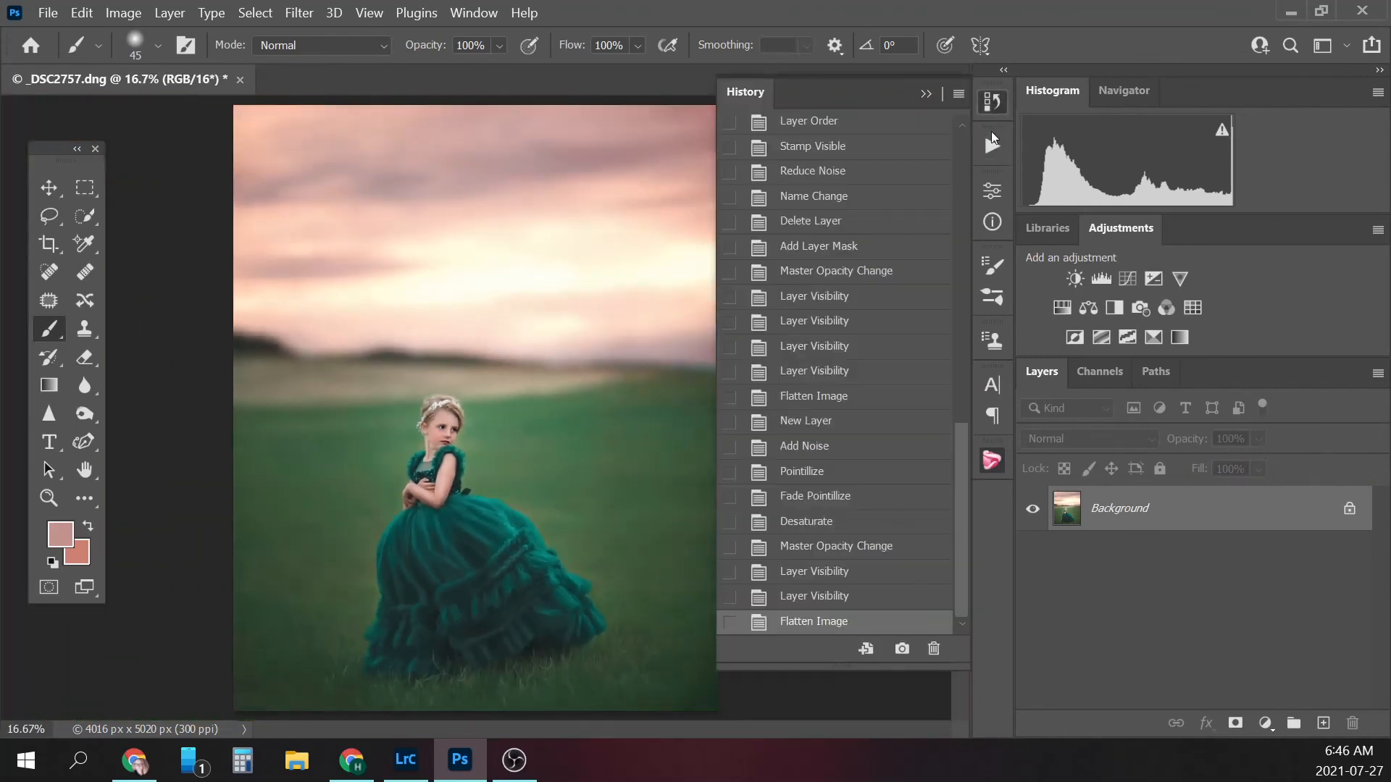
click(902, 649)
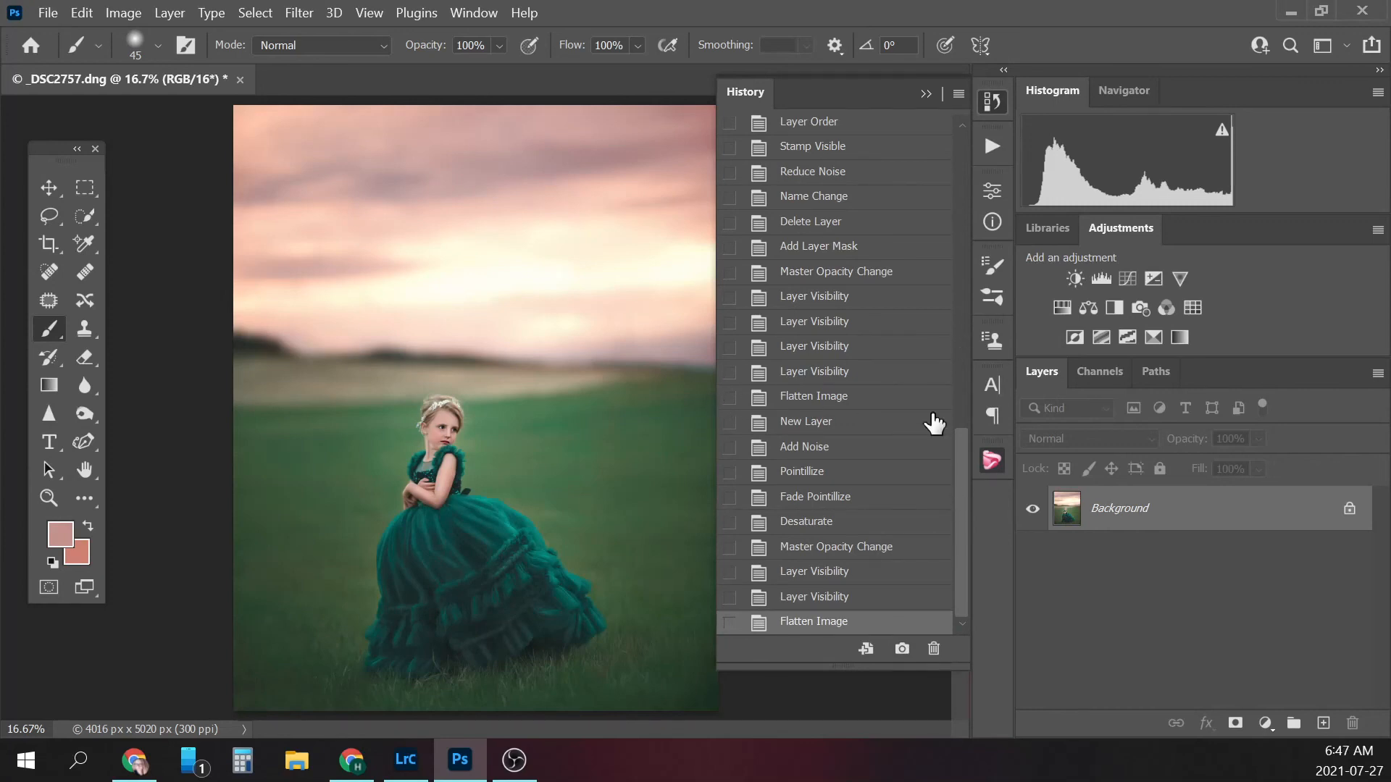
- Compare the original _DSC2757.dng state with the finished snapshot several times, ending on the finished snapshot
key(ctrl+minus)
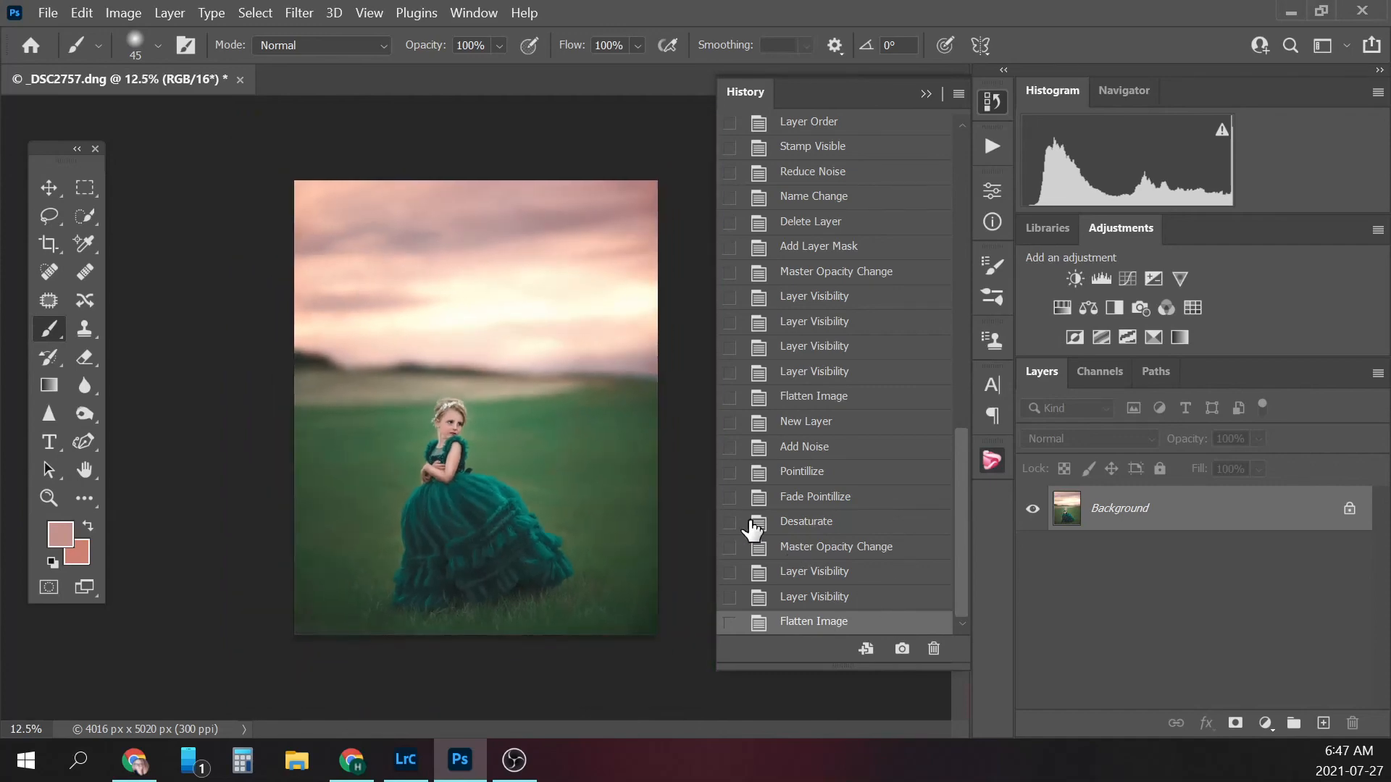
drag(961, 541, 976, 232)
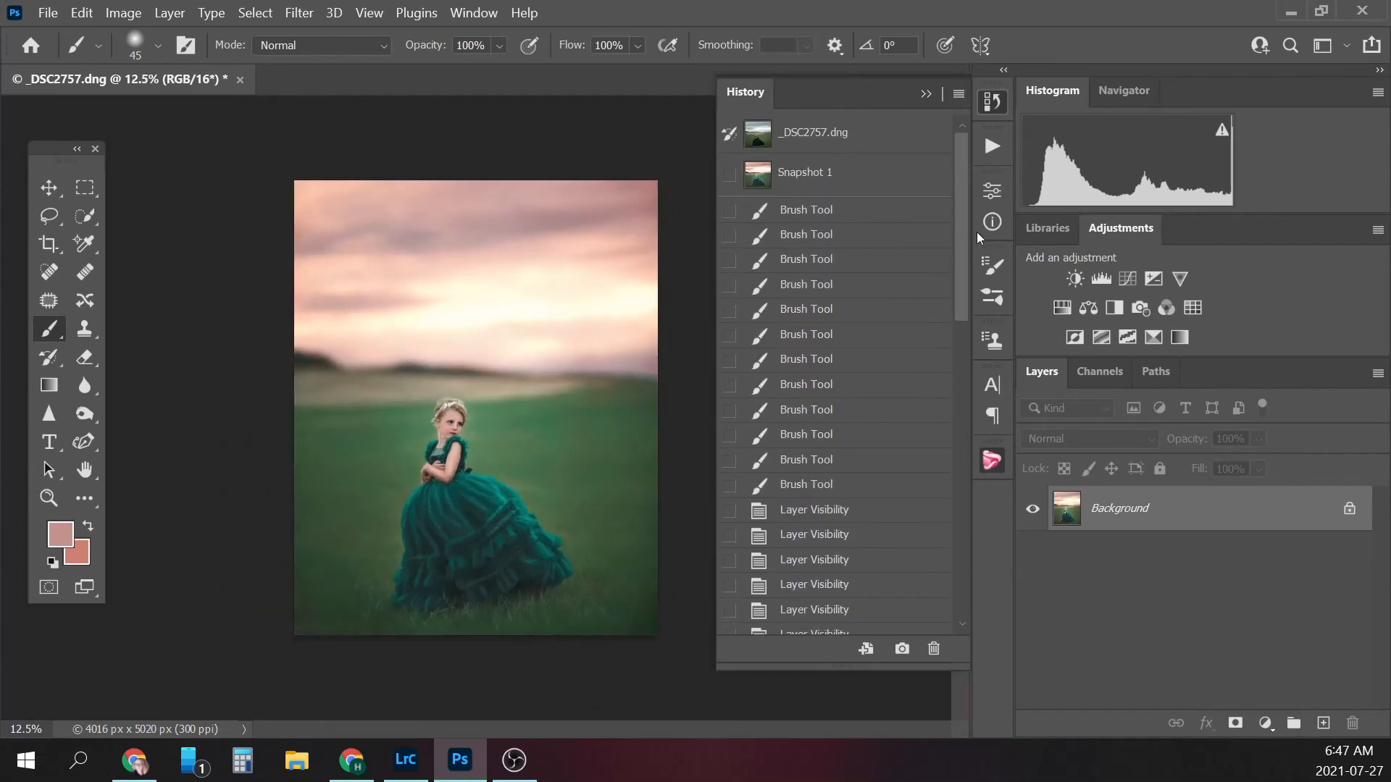
click(855, 136)
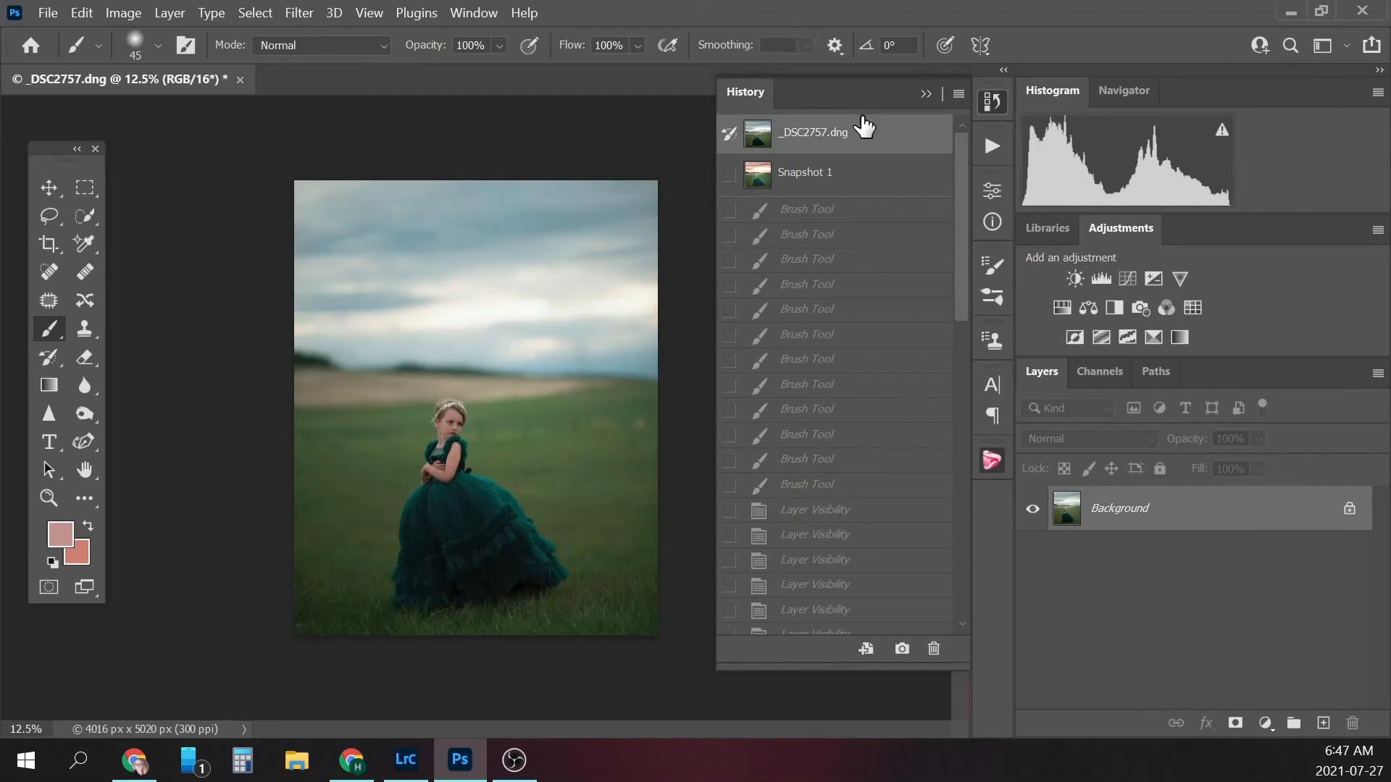
click(882, 181)
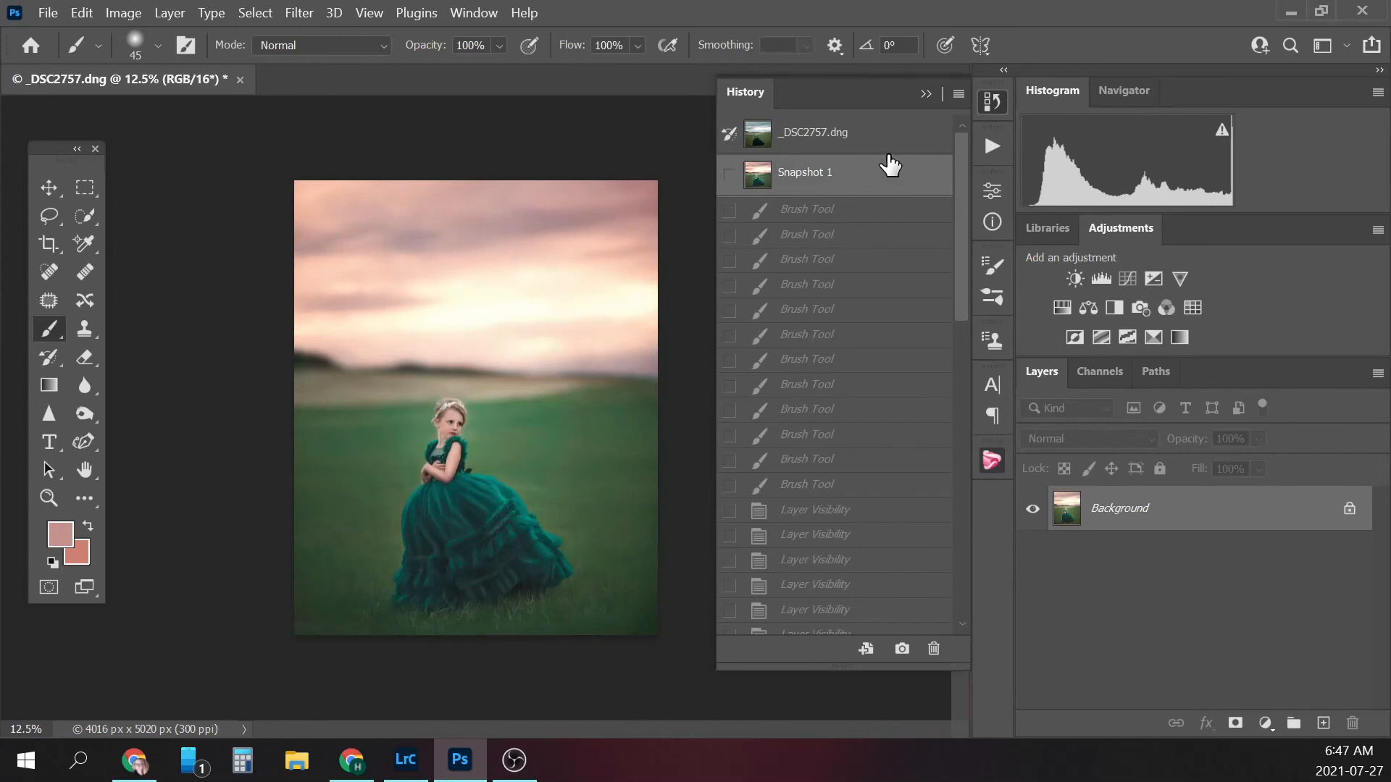
click(862, 146)
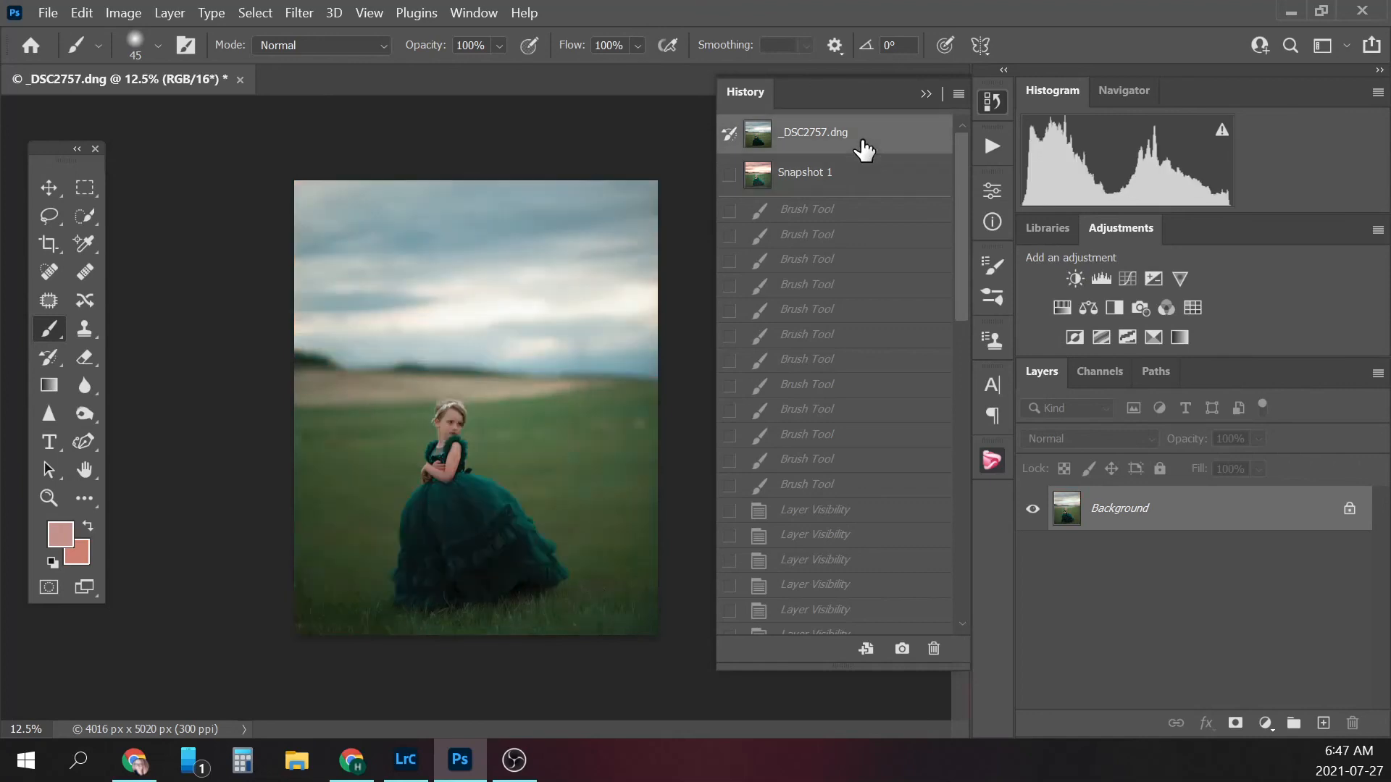
click(868, 177)
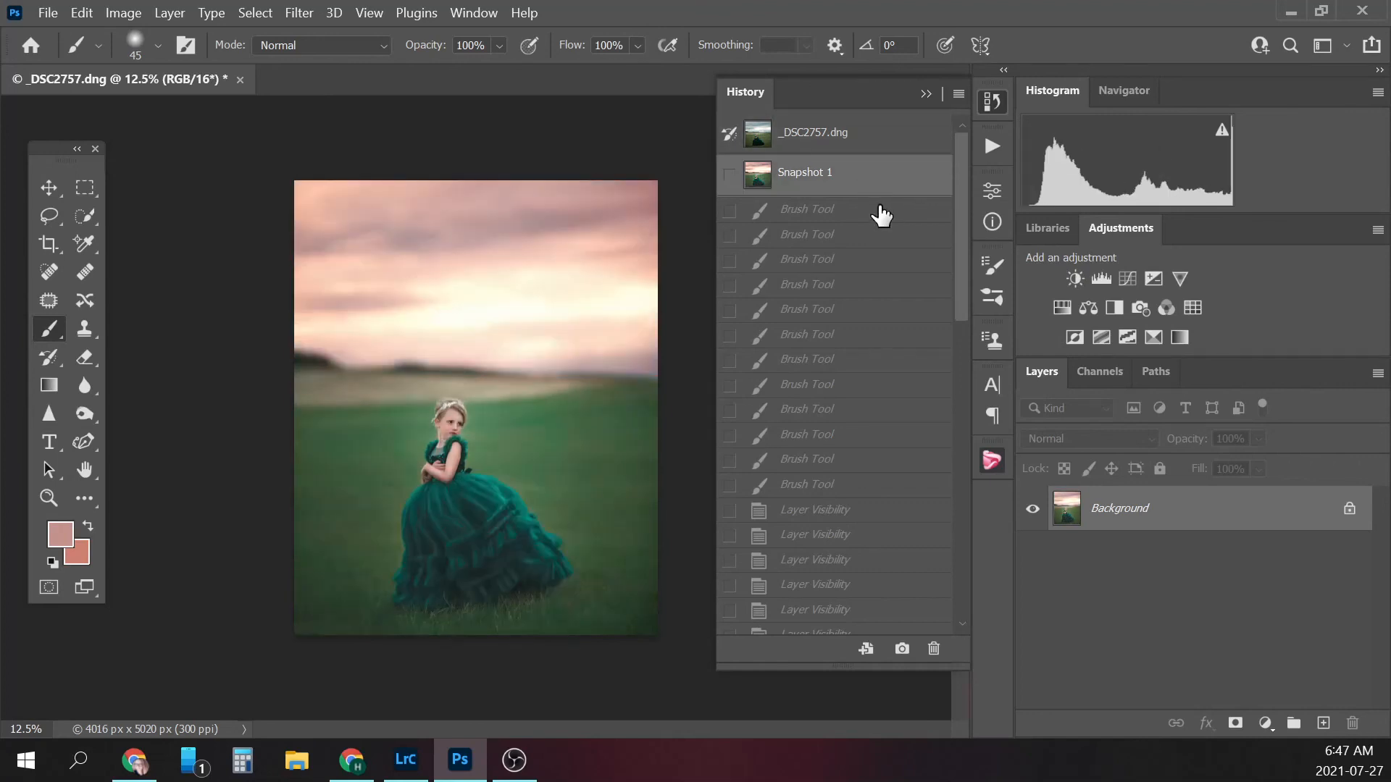
click(877, 140)
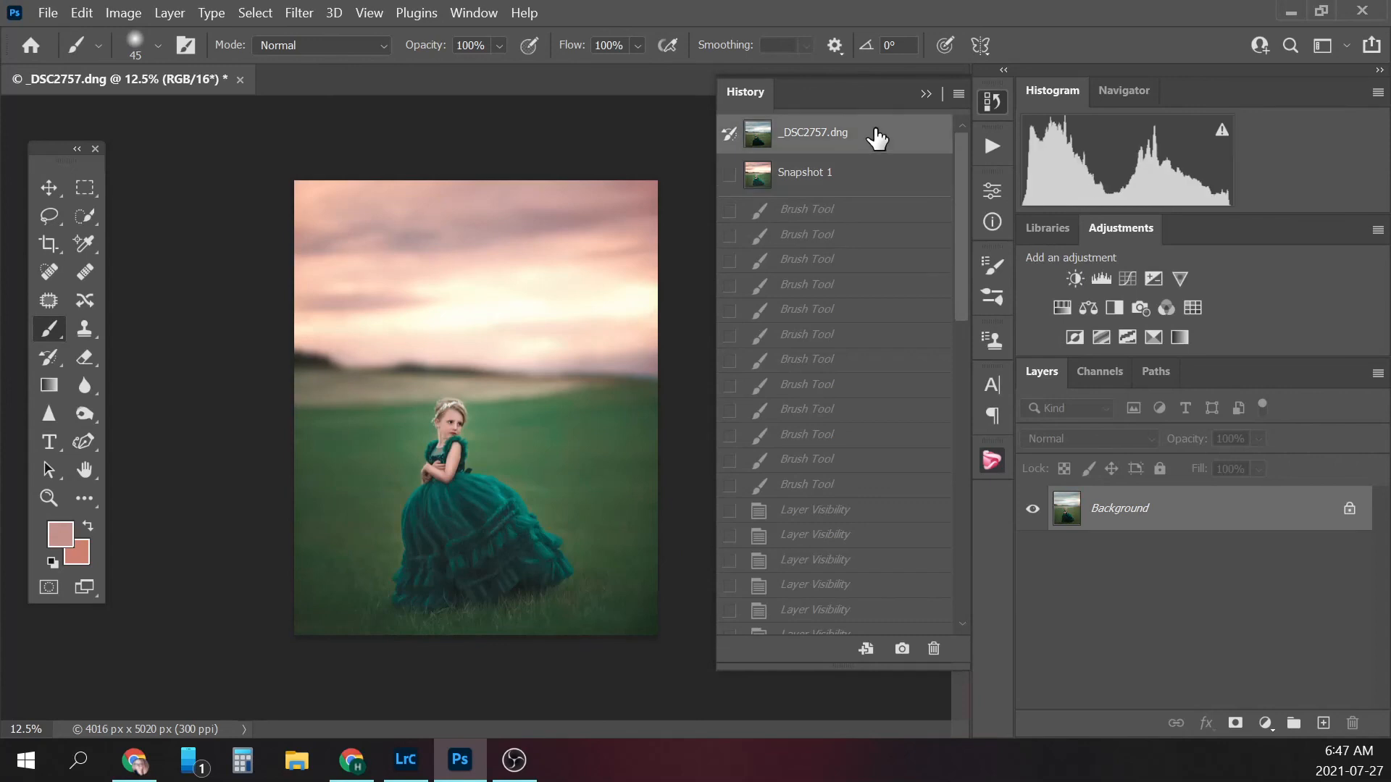
click(876, 177)
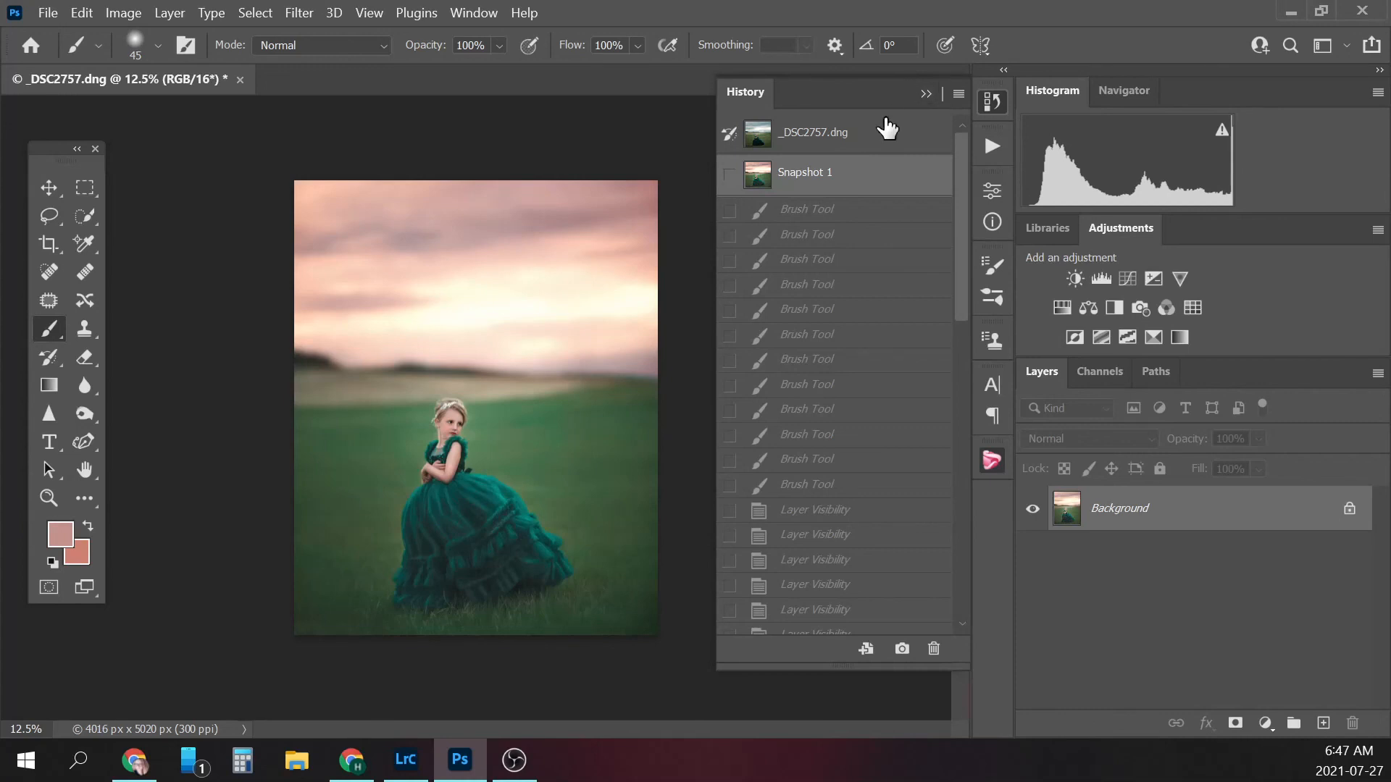
click(868, 142)
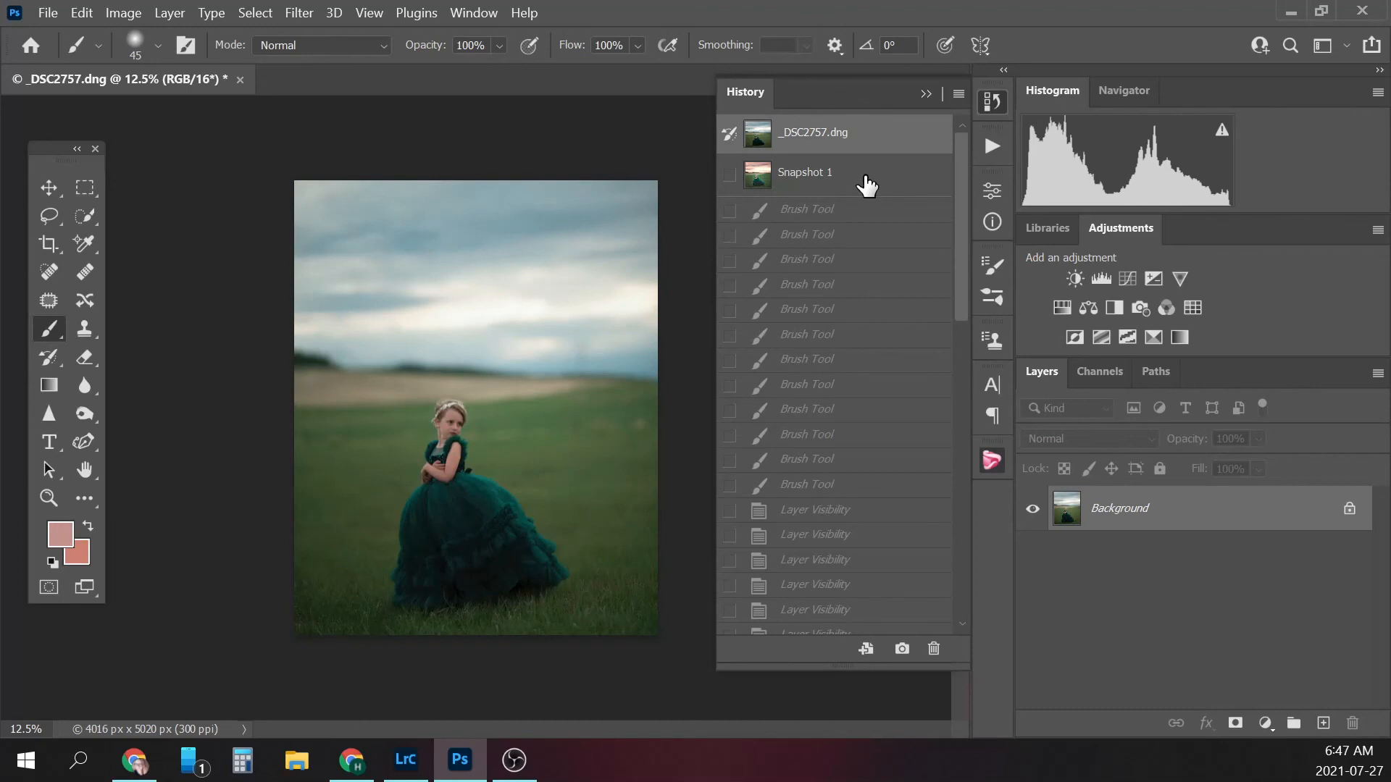
click(867, 186)
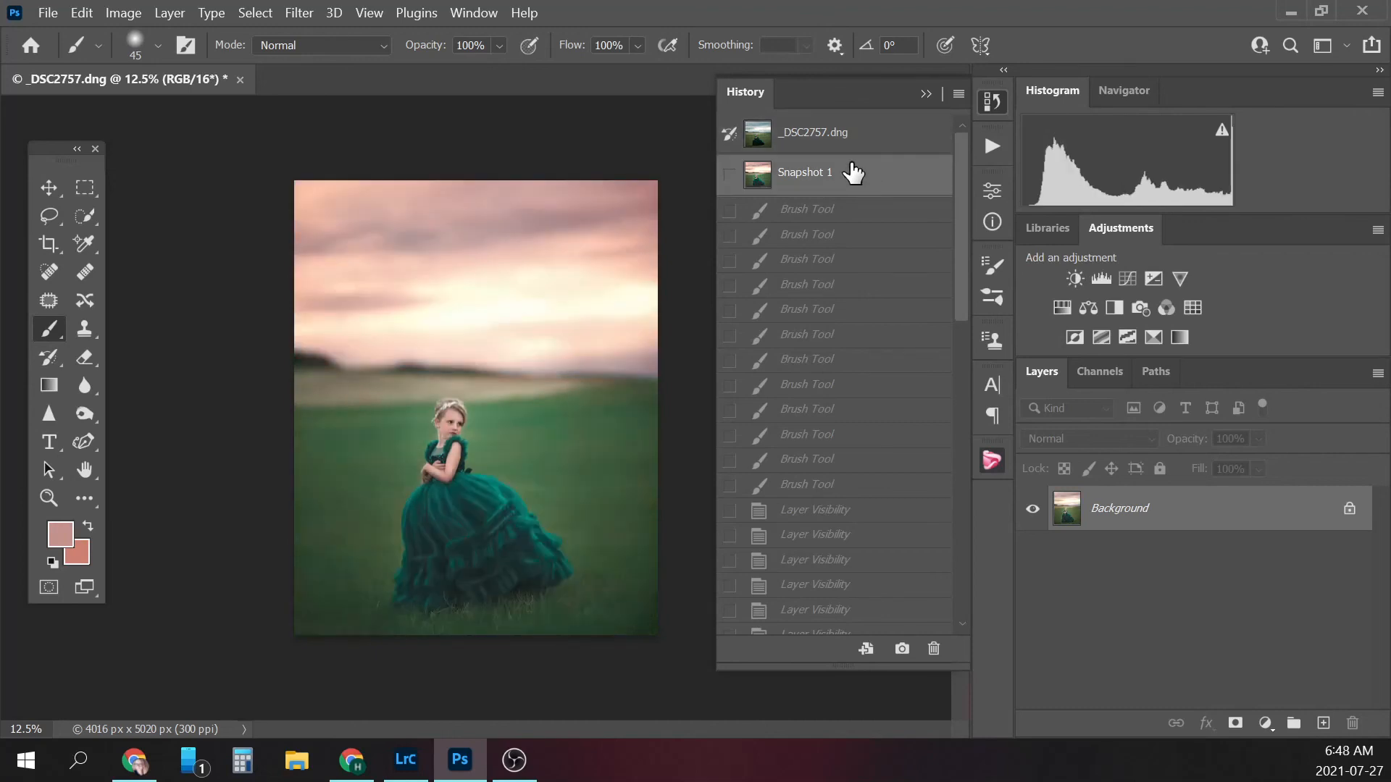